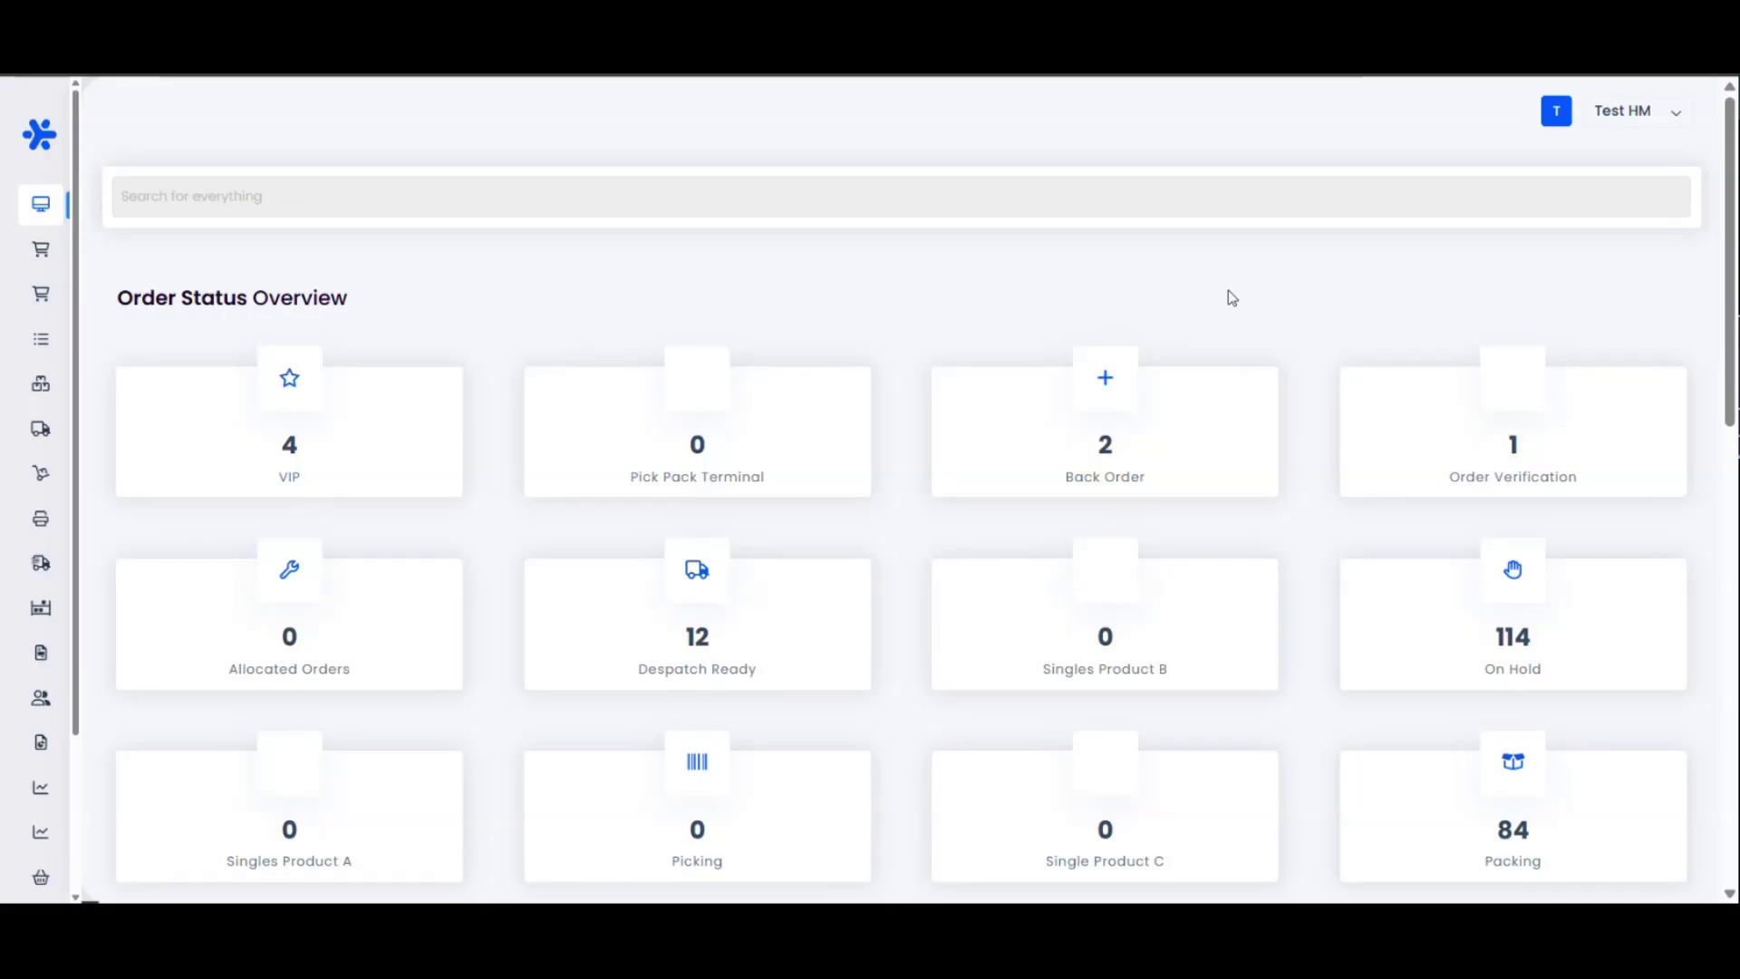
Examine the order status tiles in the dashboard's Order Status Overview
scroll(1179, 345, "down", 5)
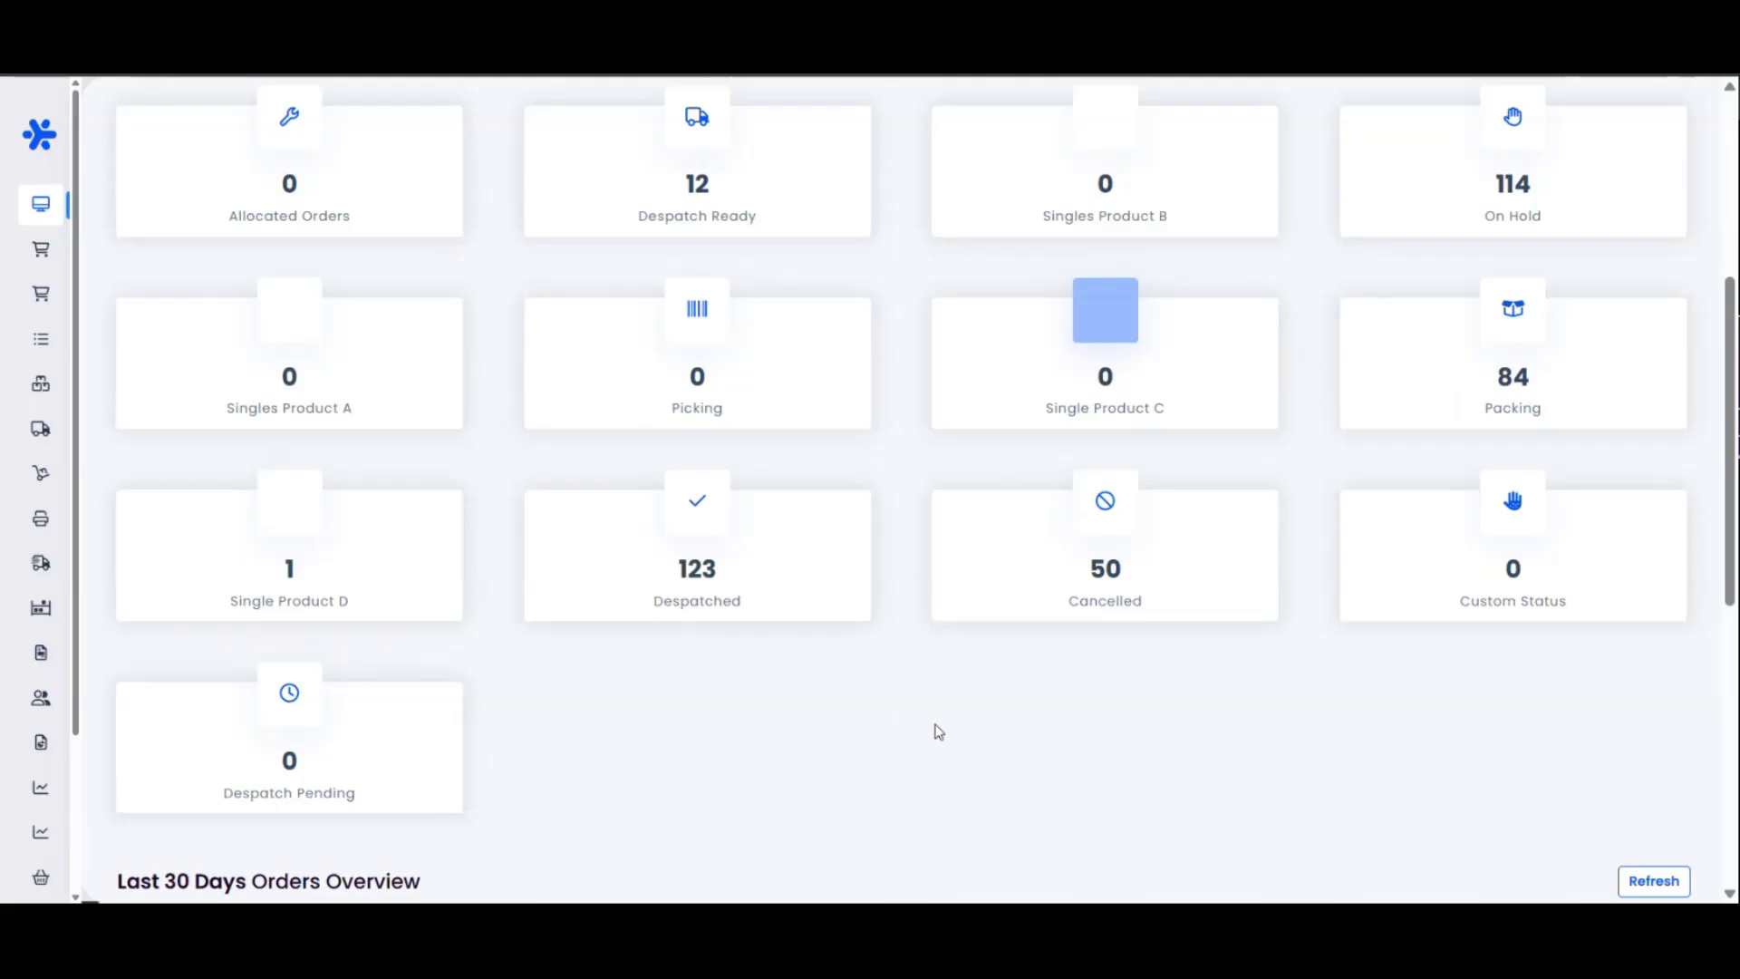
scroll(907, 734, "up", 1)
scroll(857, 689, "up", 3)
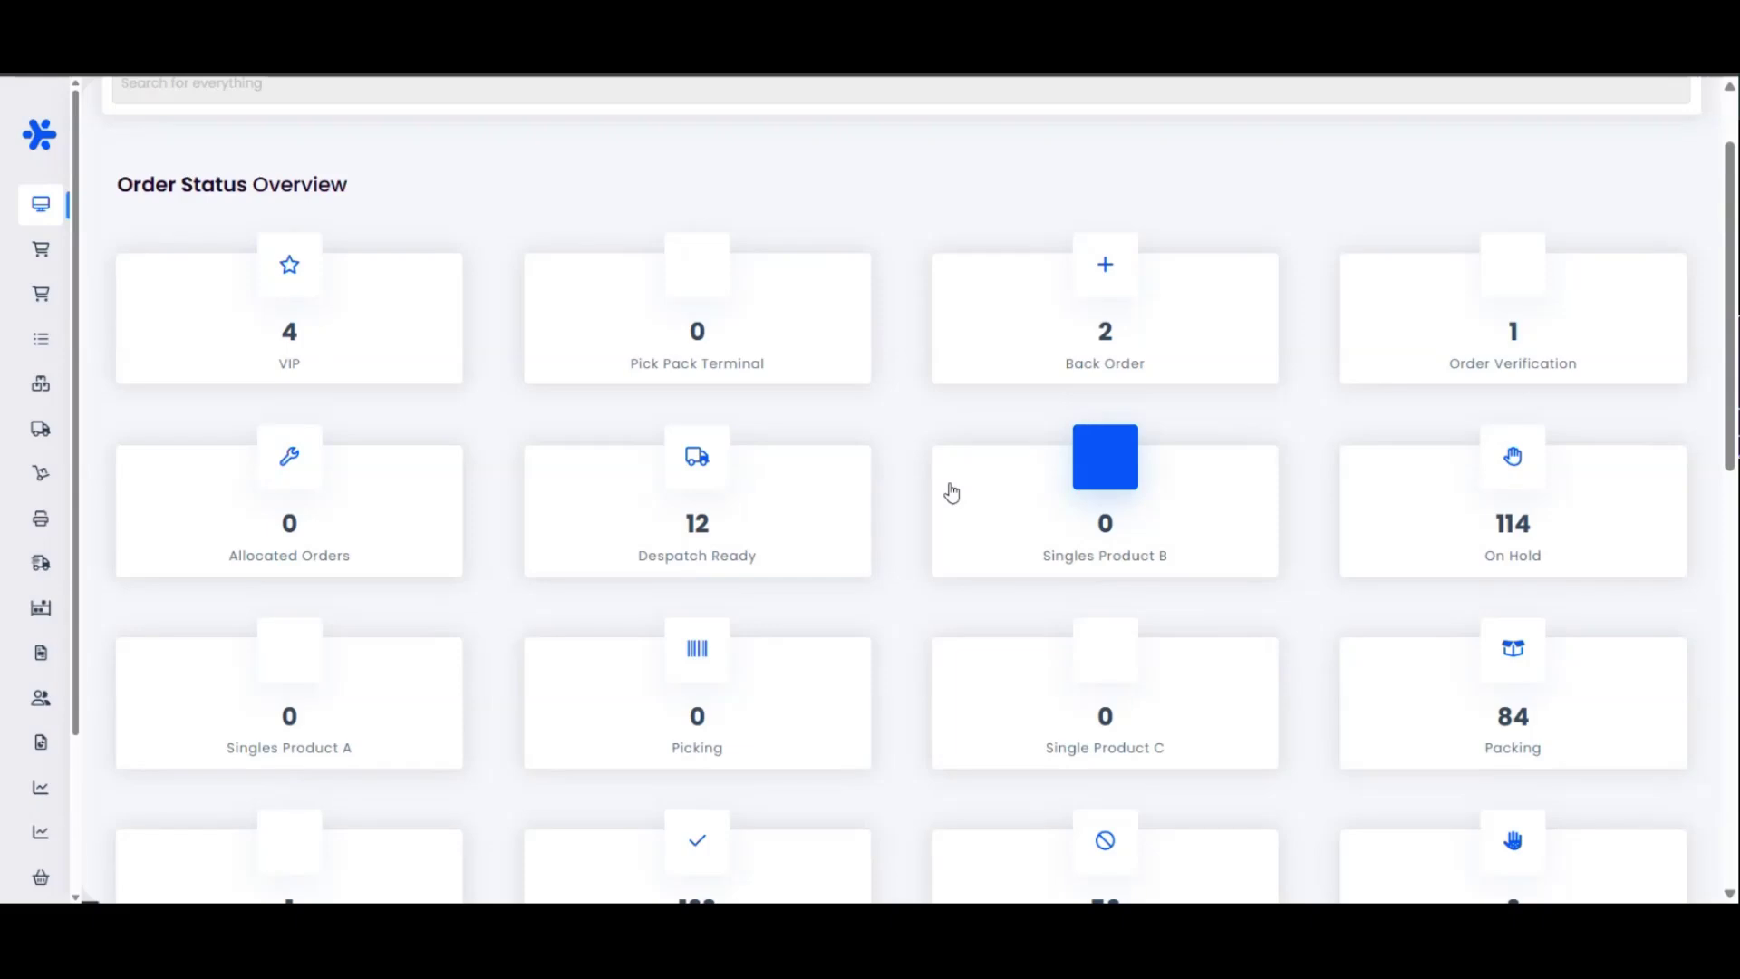
scroll(957, 488, "up", 2)
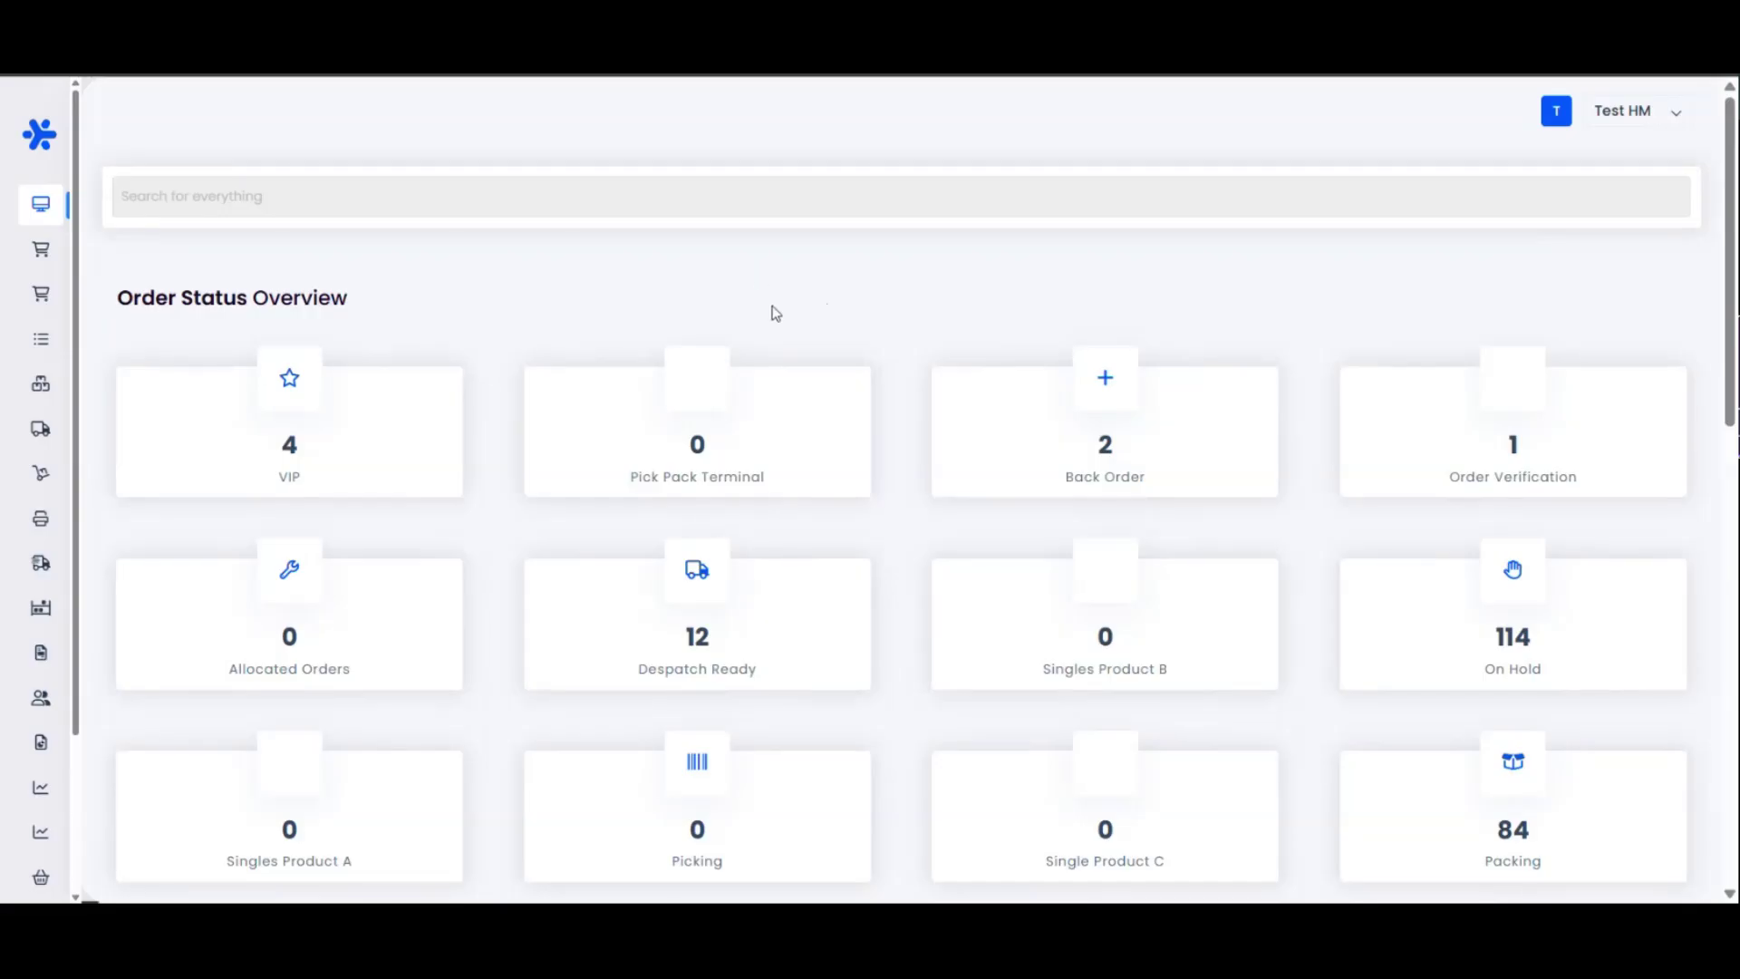
scroll(829, 288, "down", 2)
scroll(835, 288, "down", 2)
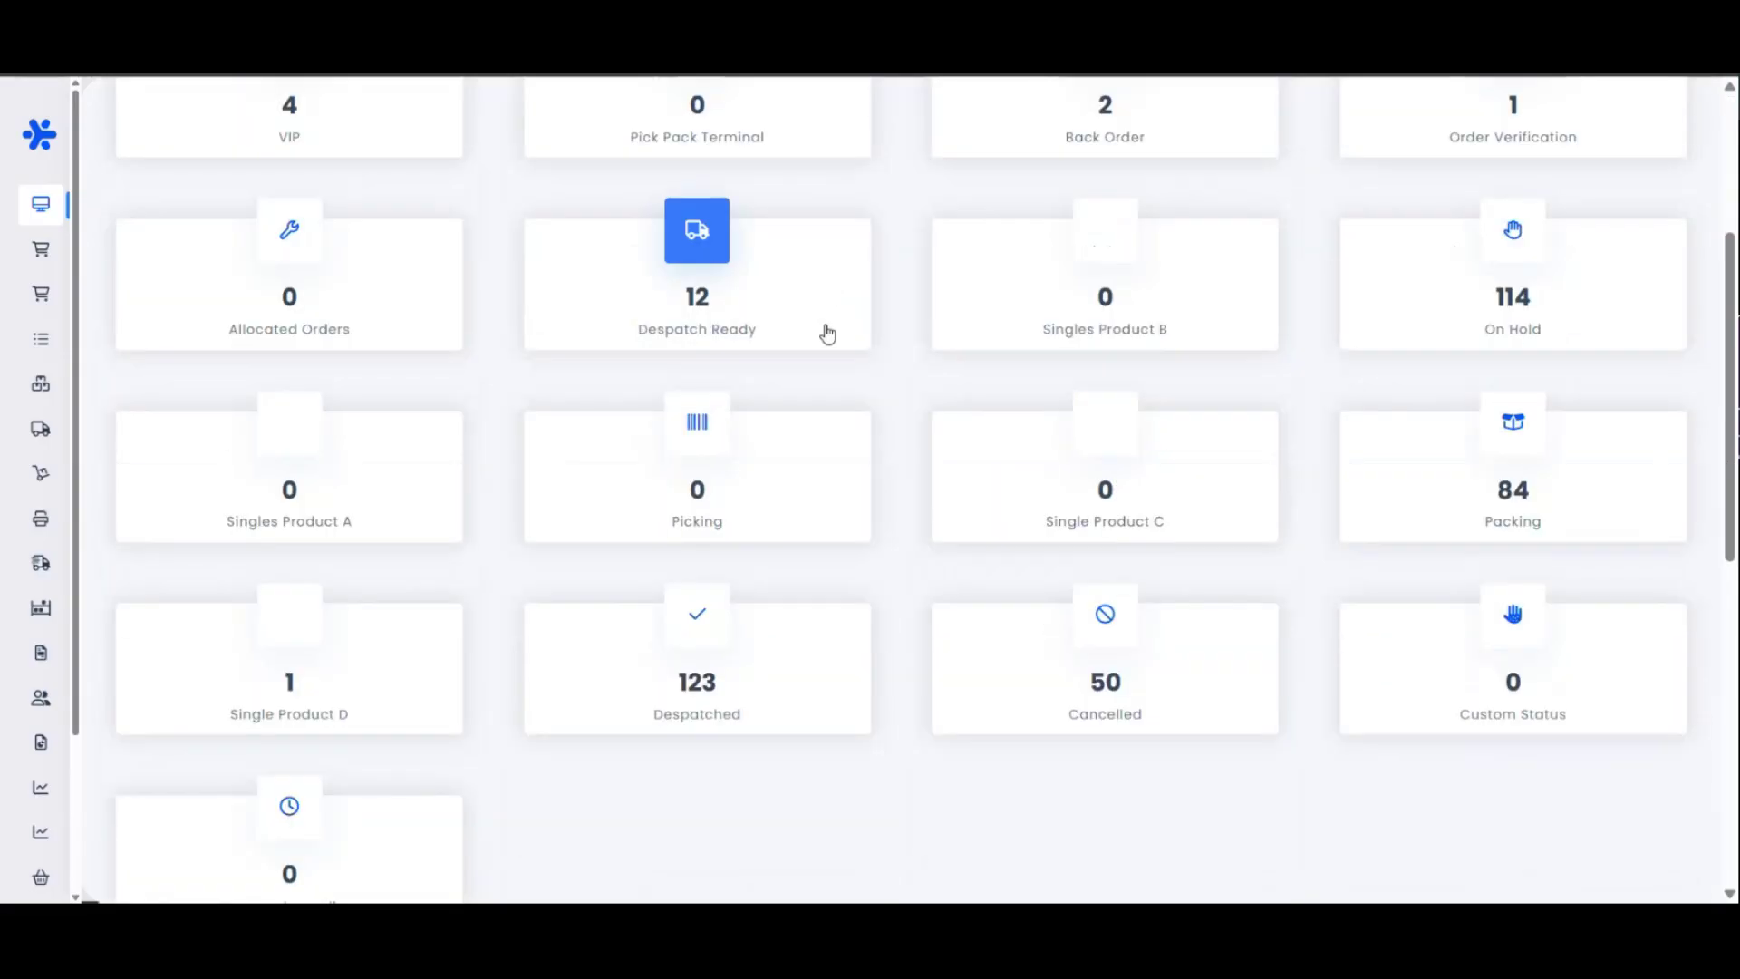
scroll(890, 474, "up", 4)
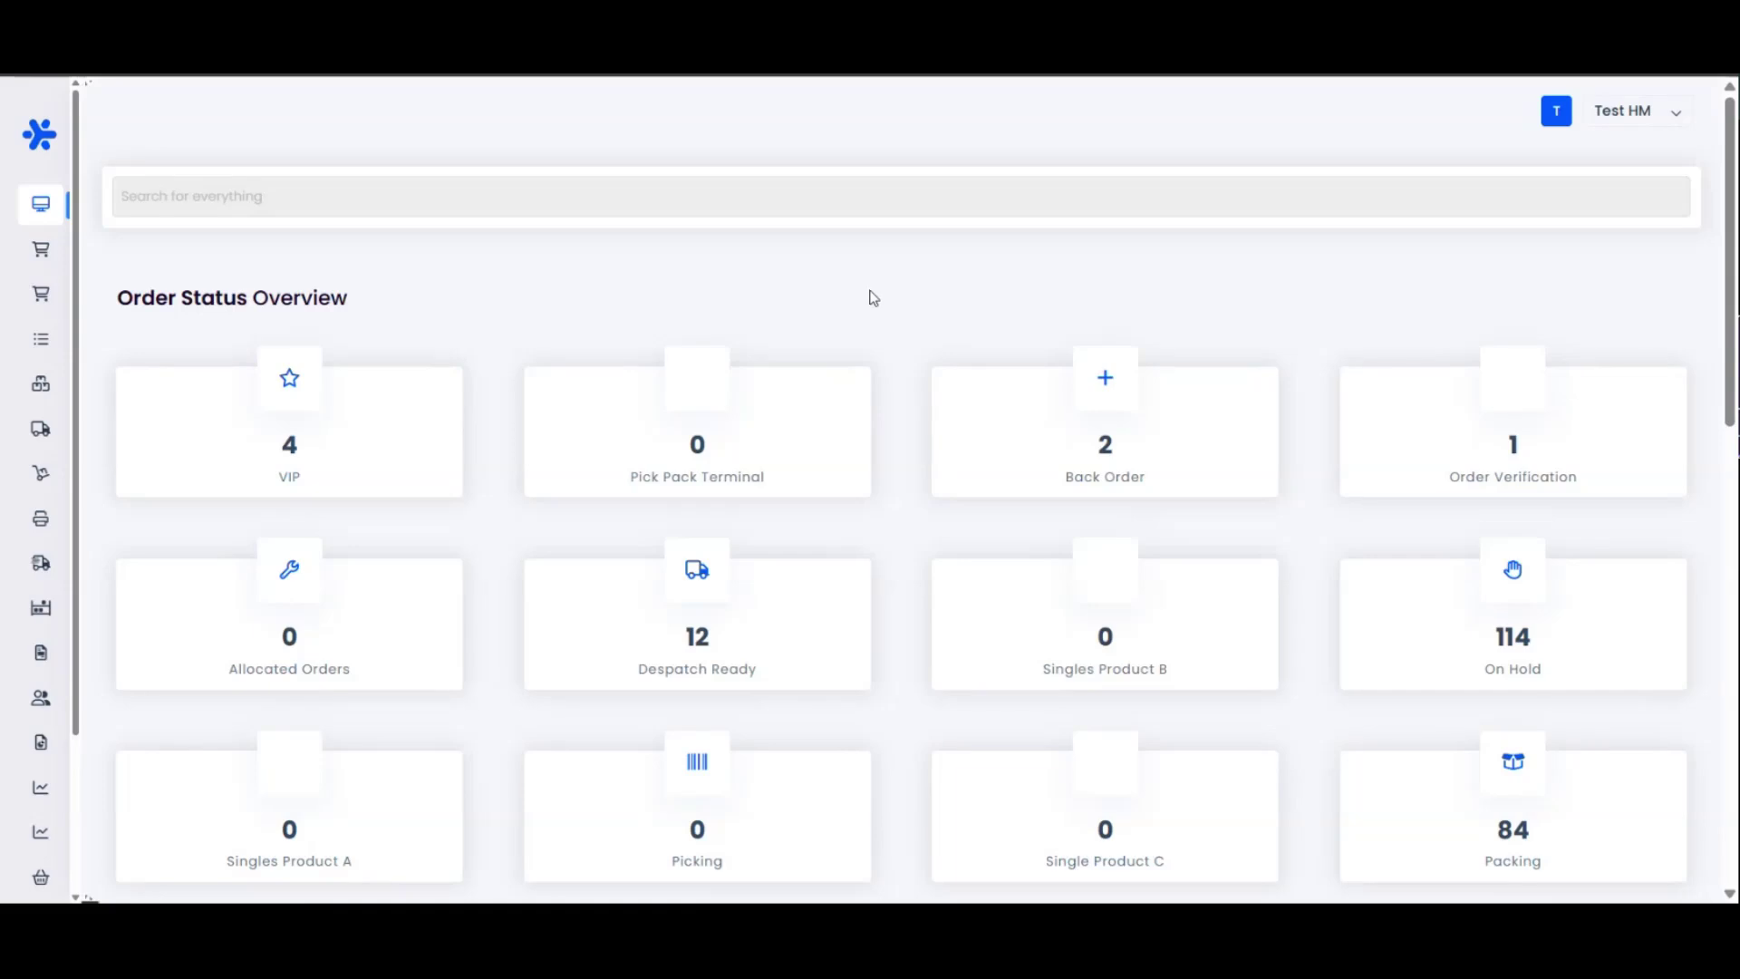
scroll(871, 304, "down", 3)
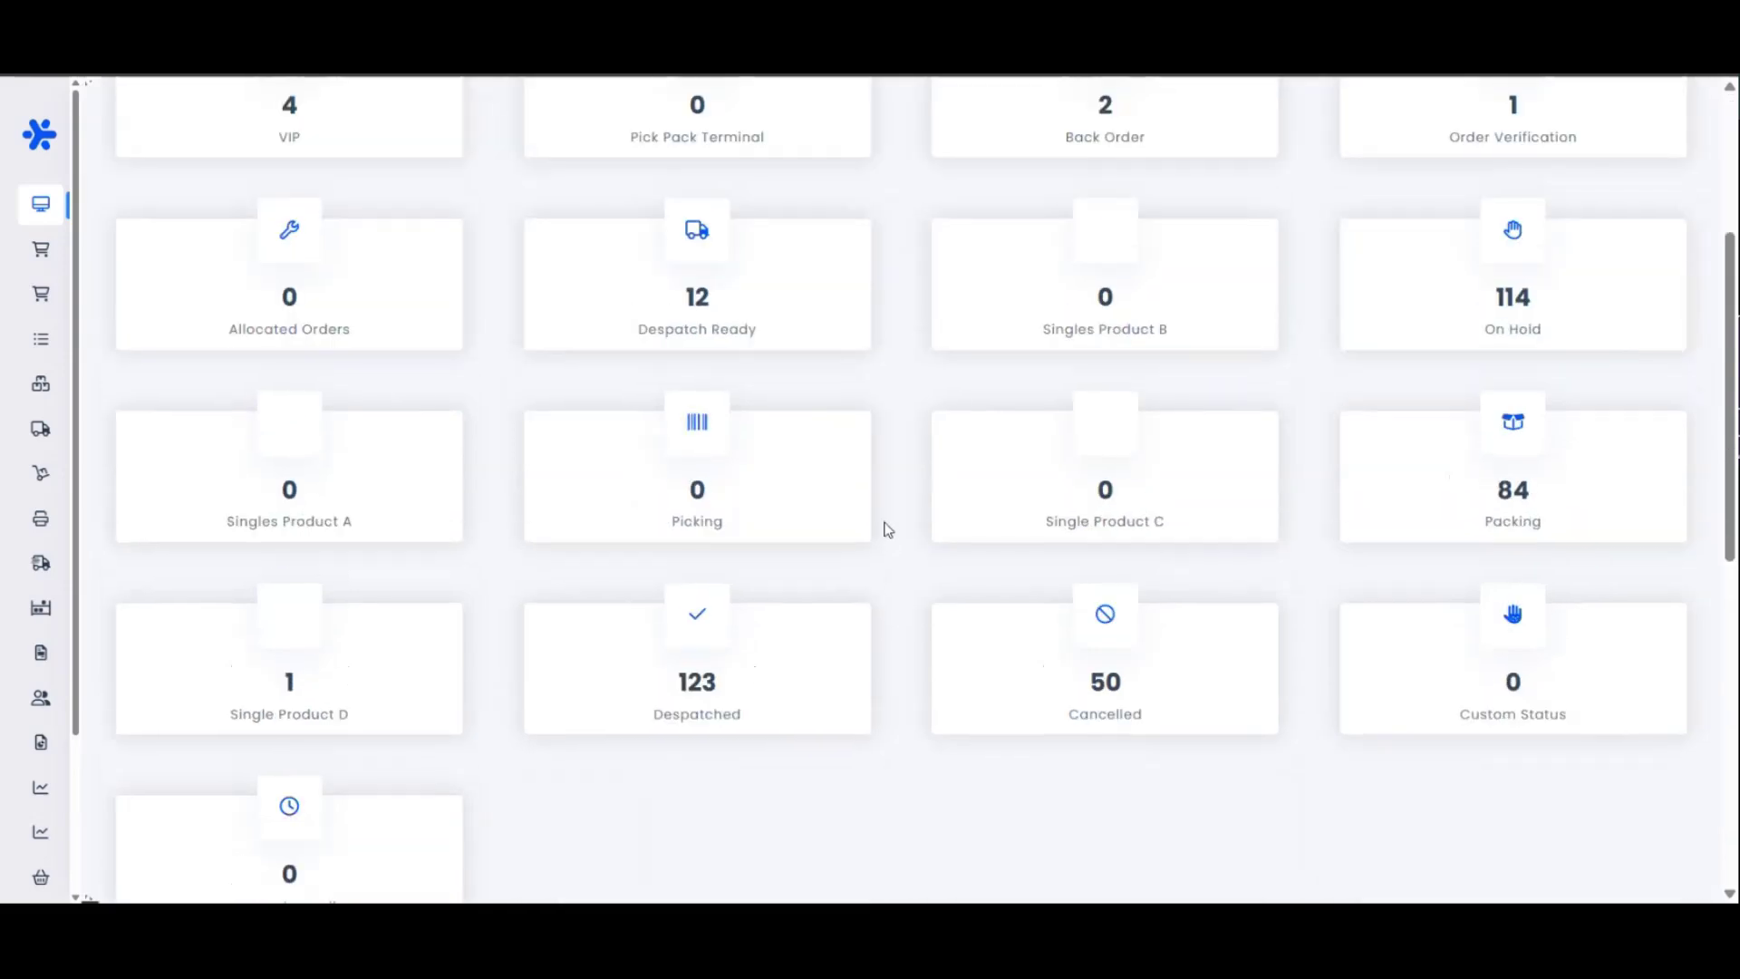
scroll(888, 530, "up", 2)
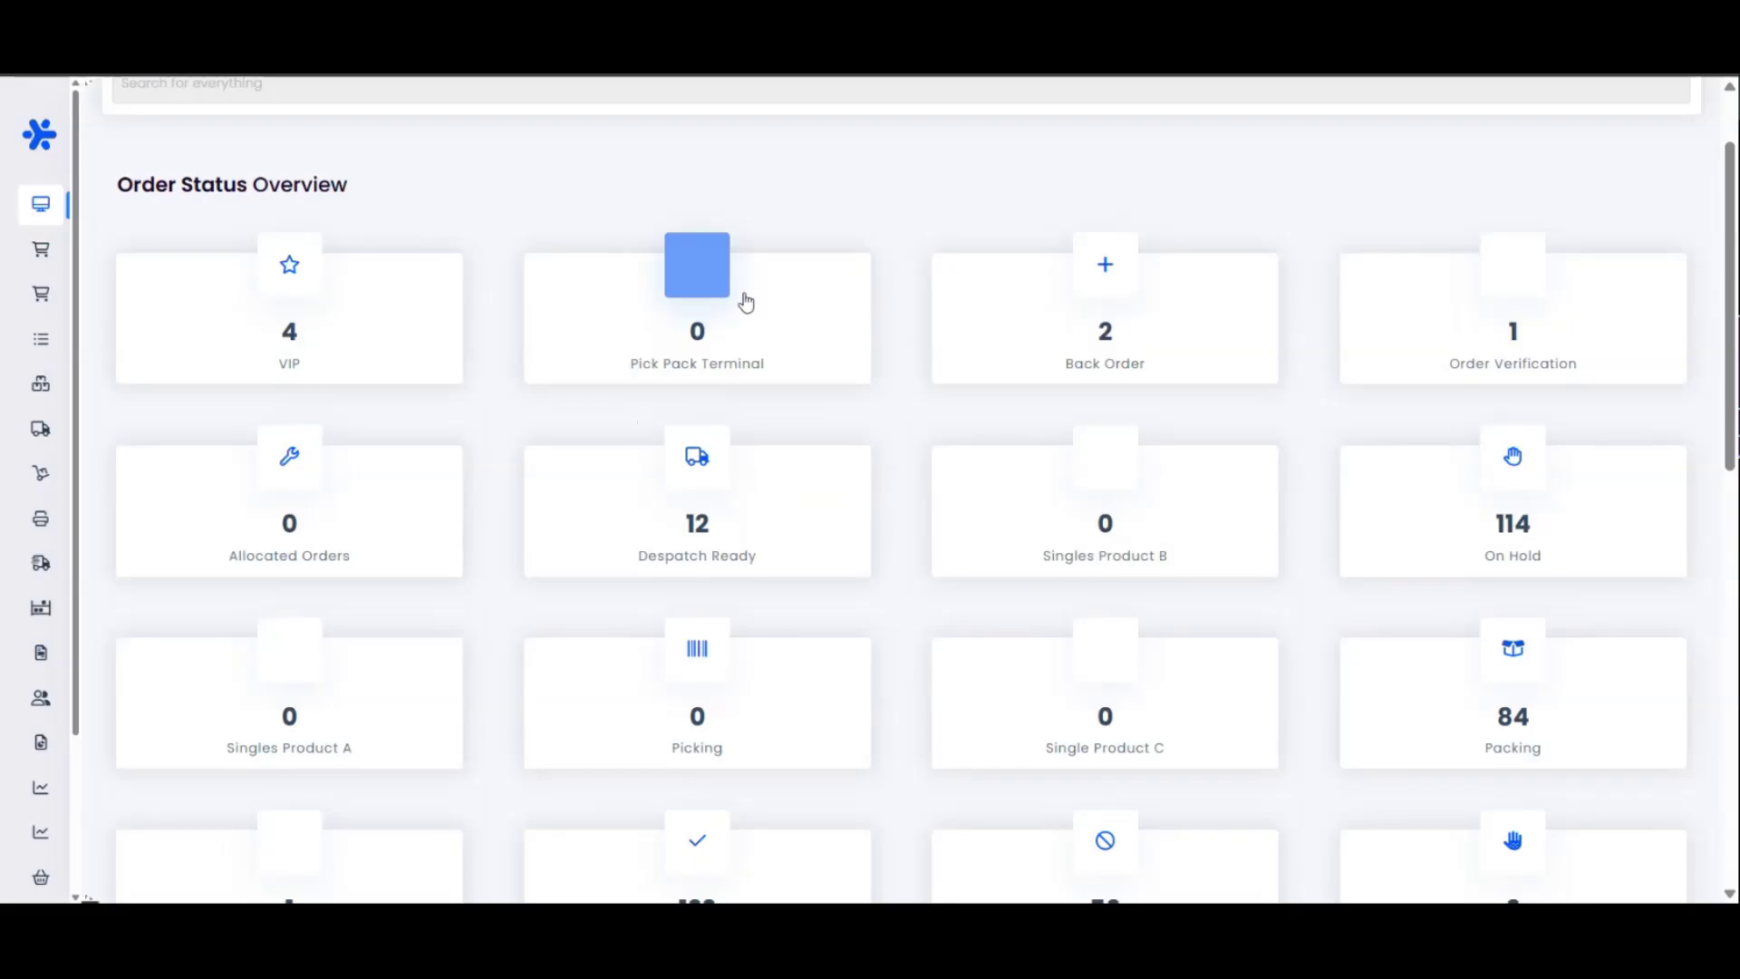
scroll(649, 362, "up", 1)
scroll(661, 407, "down", 2)
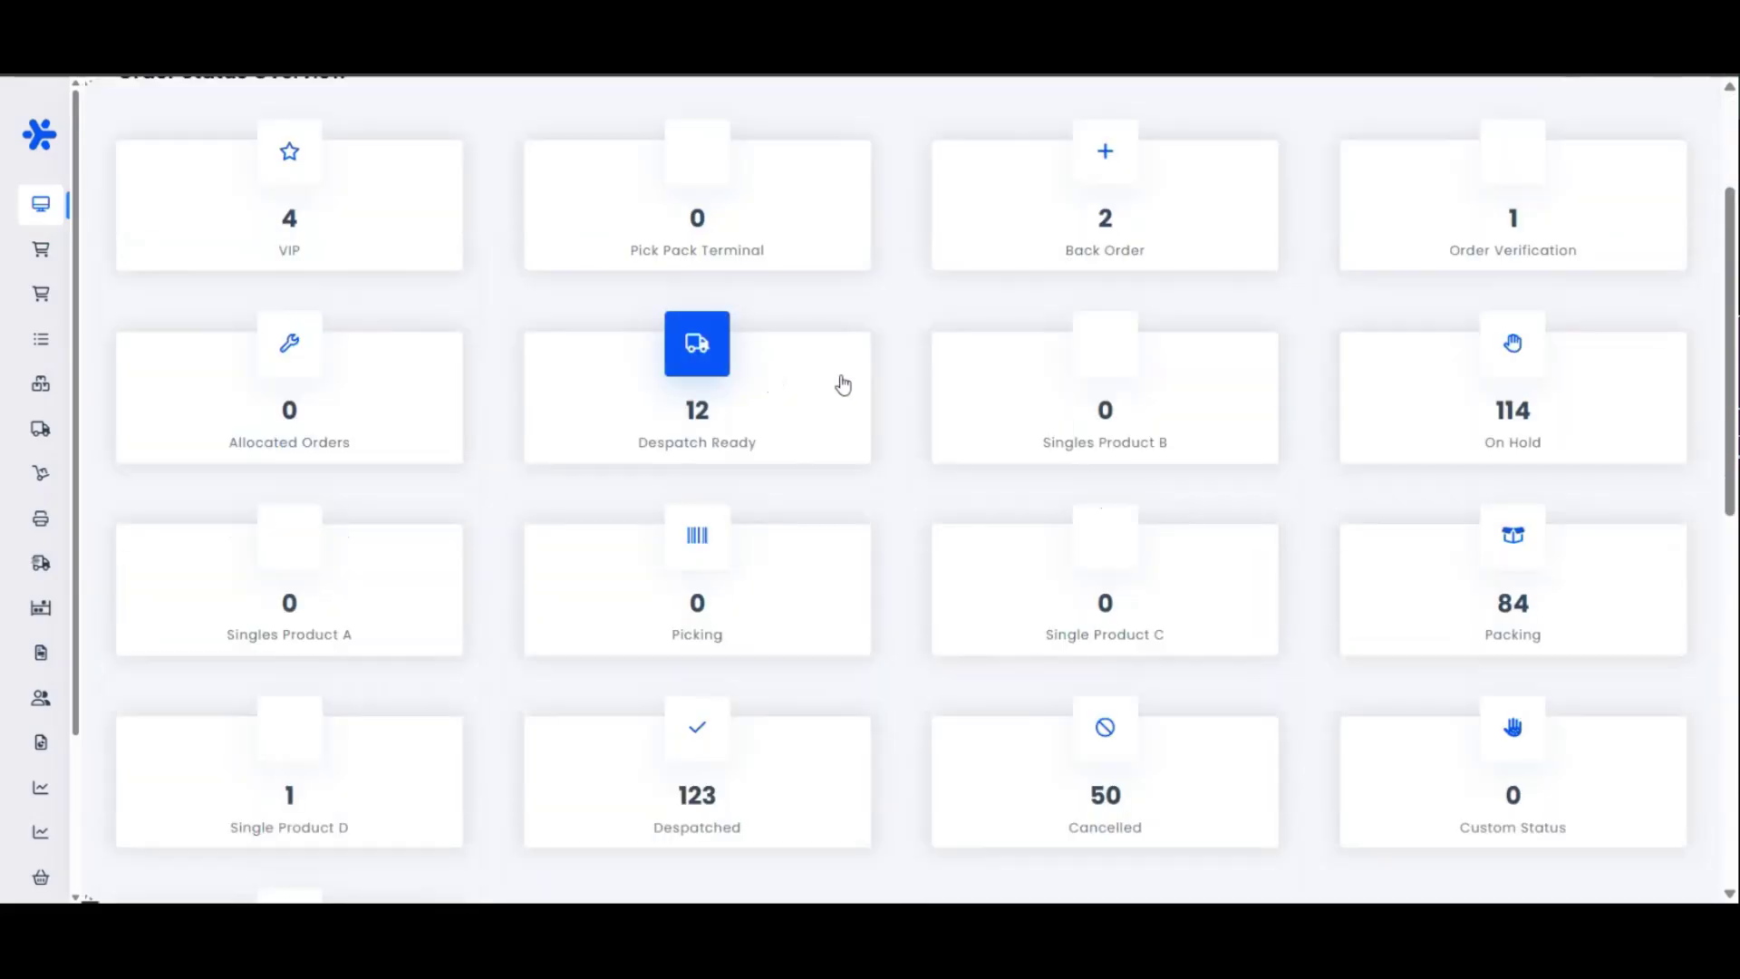
scroll(719, 412, "up", 1)
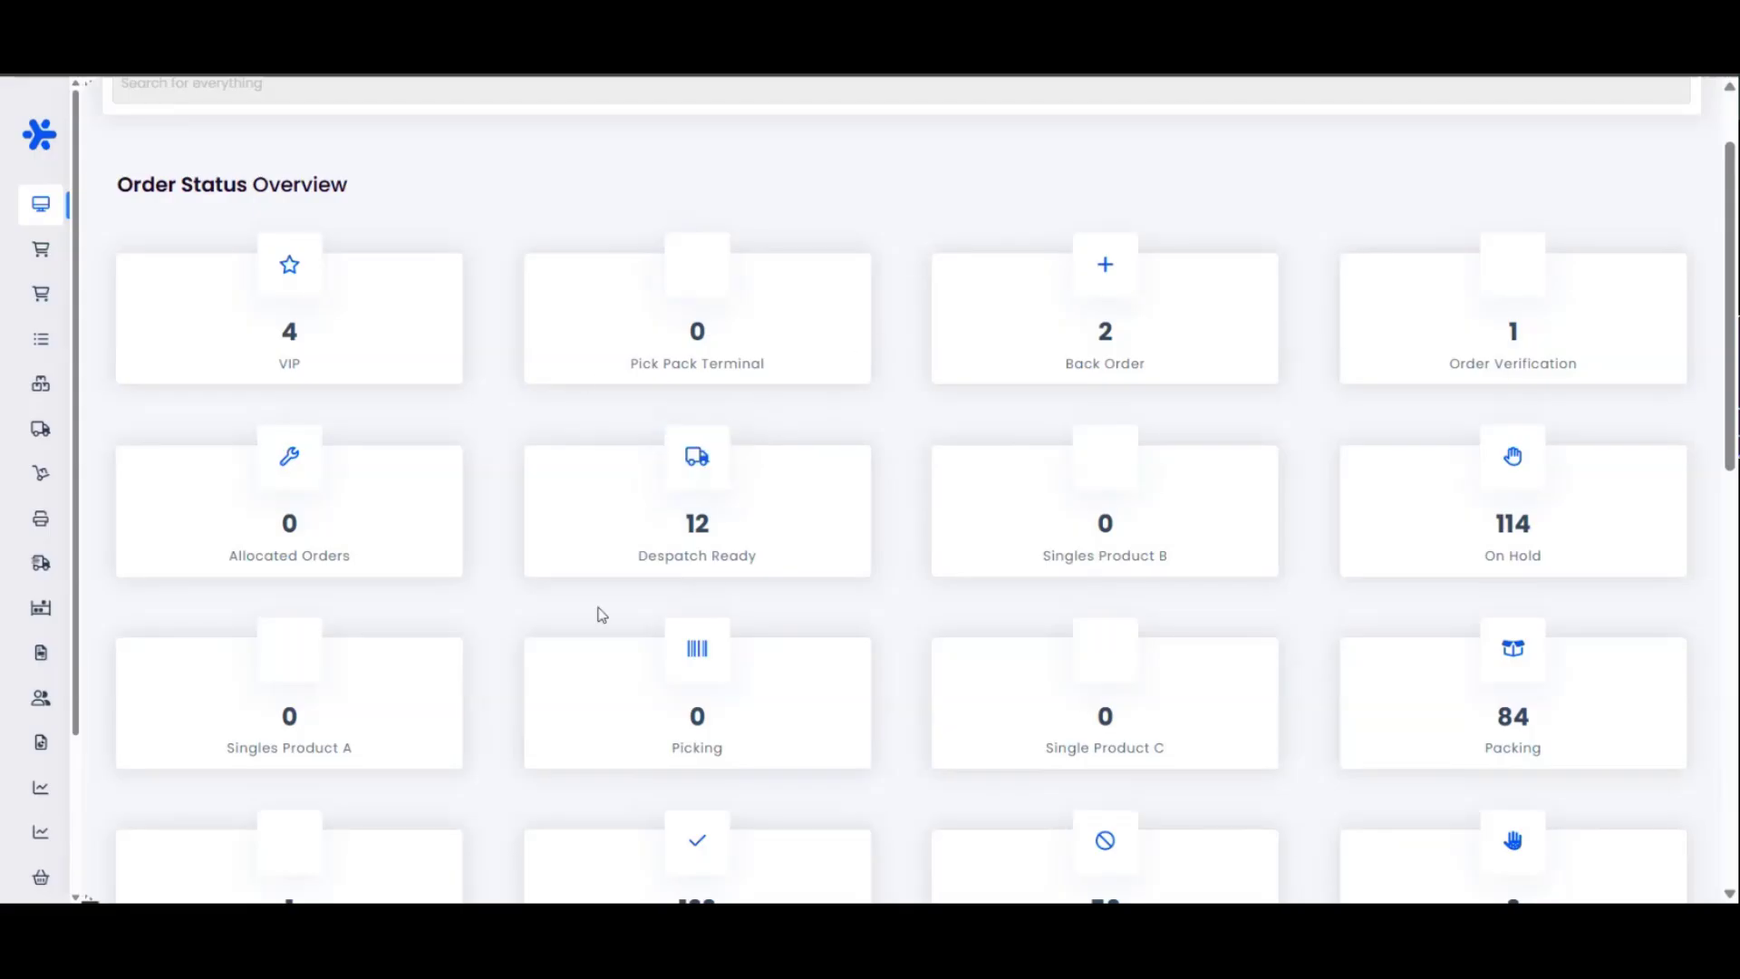
scroll(671, 408, "down", 1)
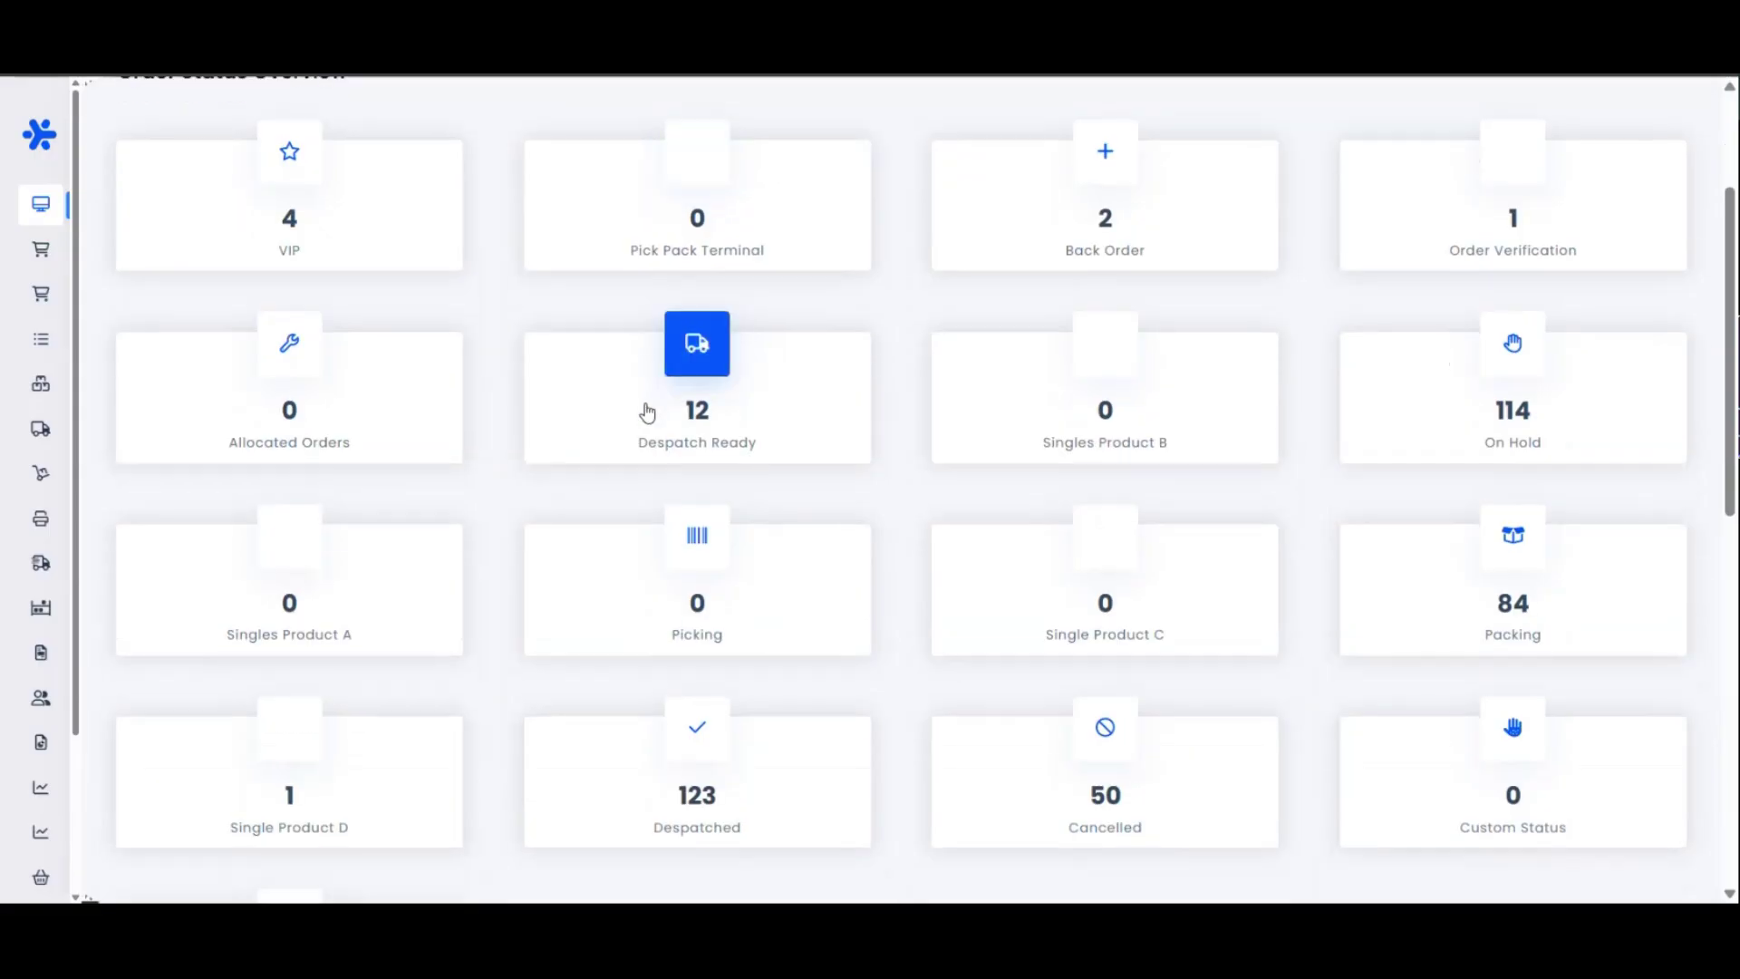
scroll(544, 399, "up", 2)
scroll(544, 408, "down", 2)
scroll(544, 544, "up", 2)
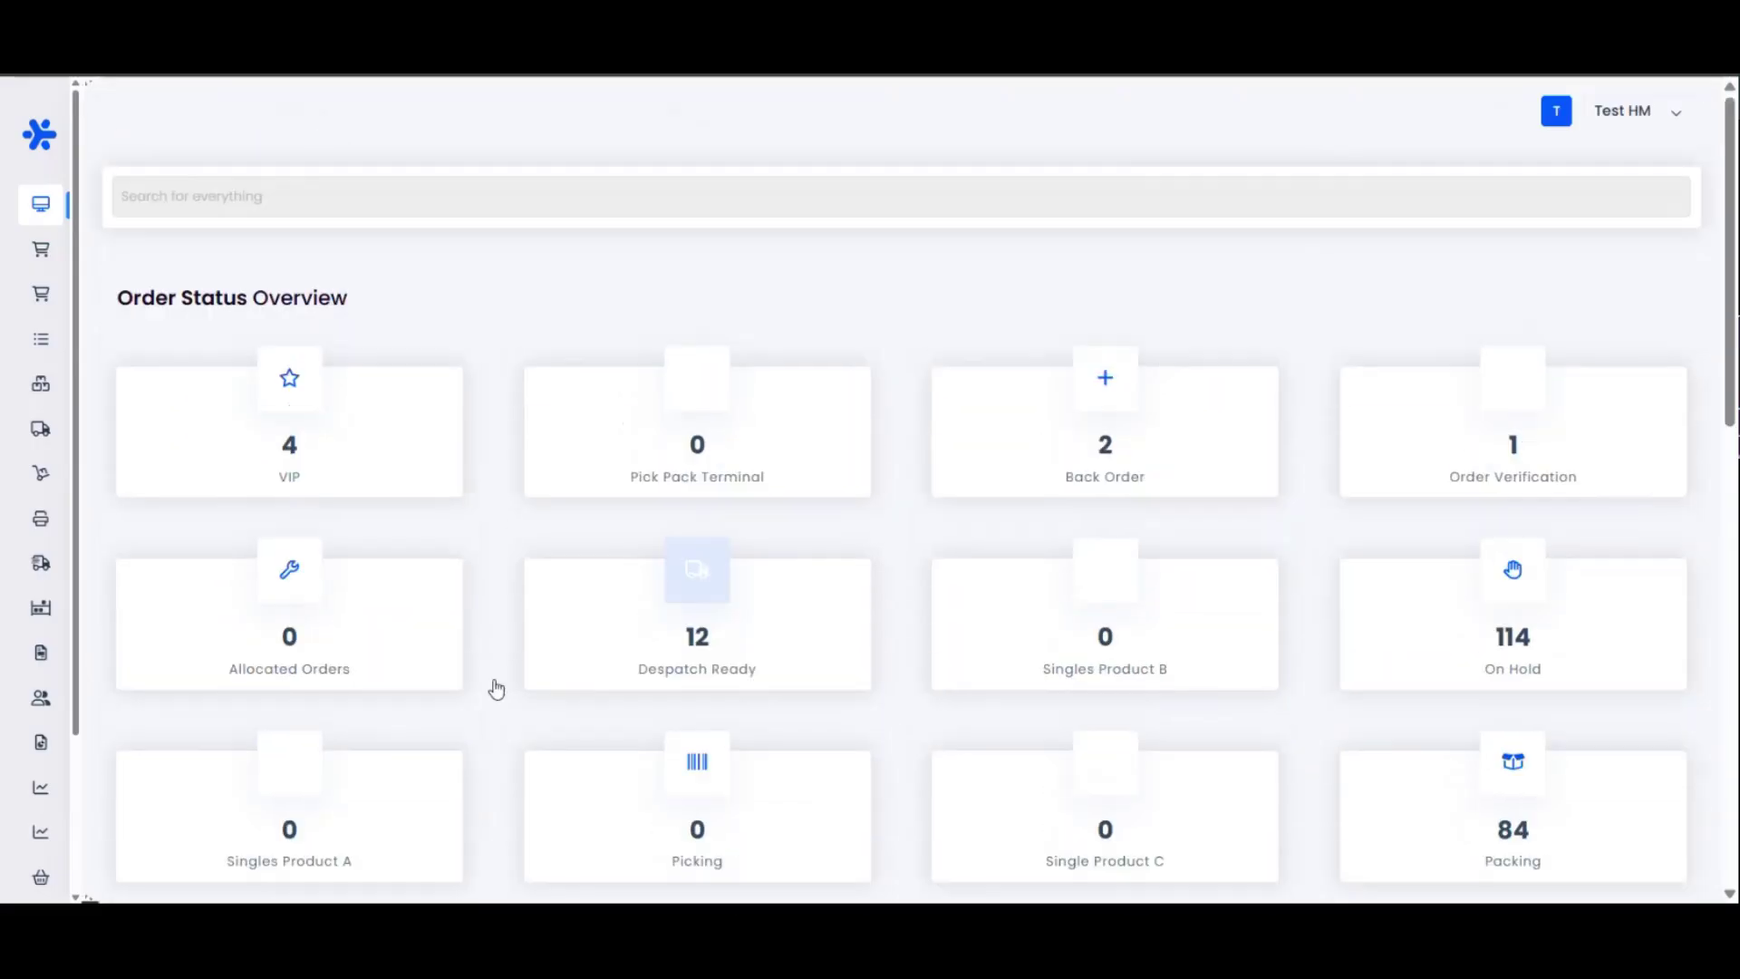
left_click_drag(182, 297, 292, 297)
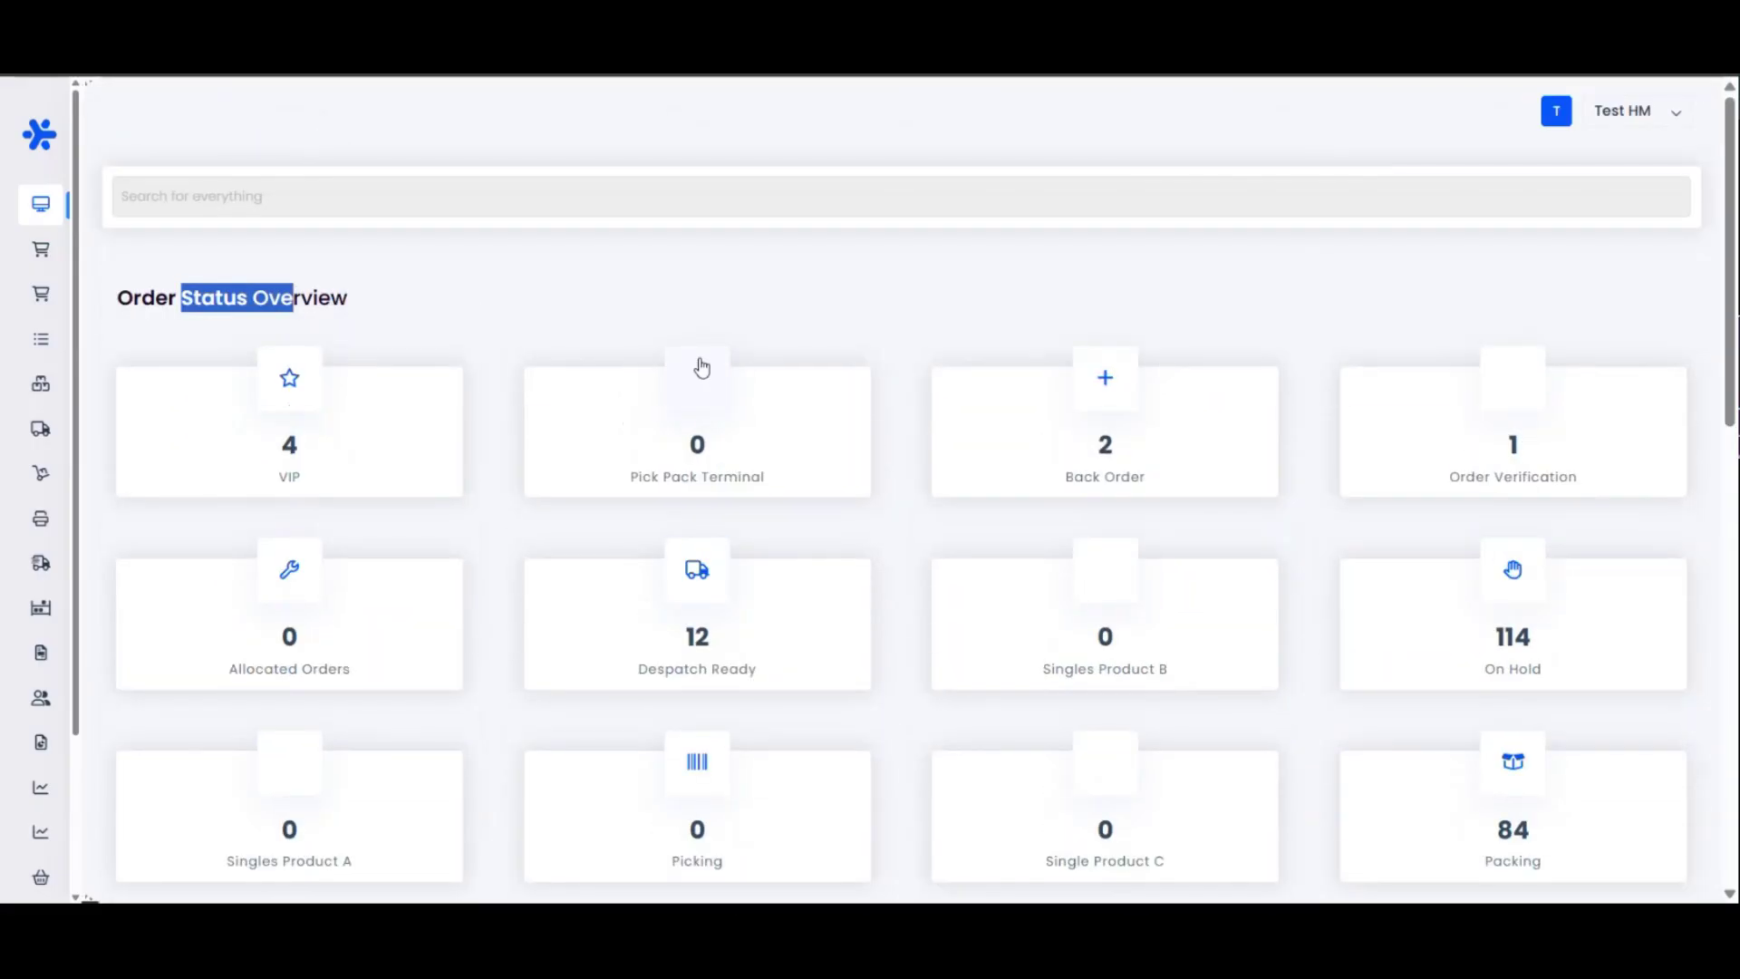
scroll(889, 399, "down", 1)
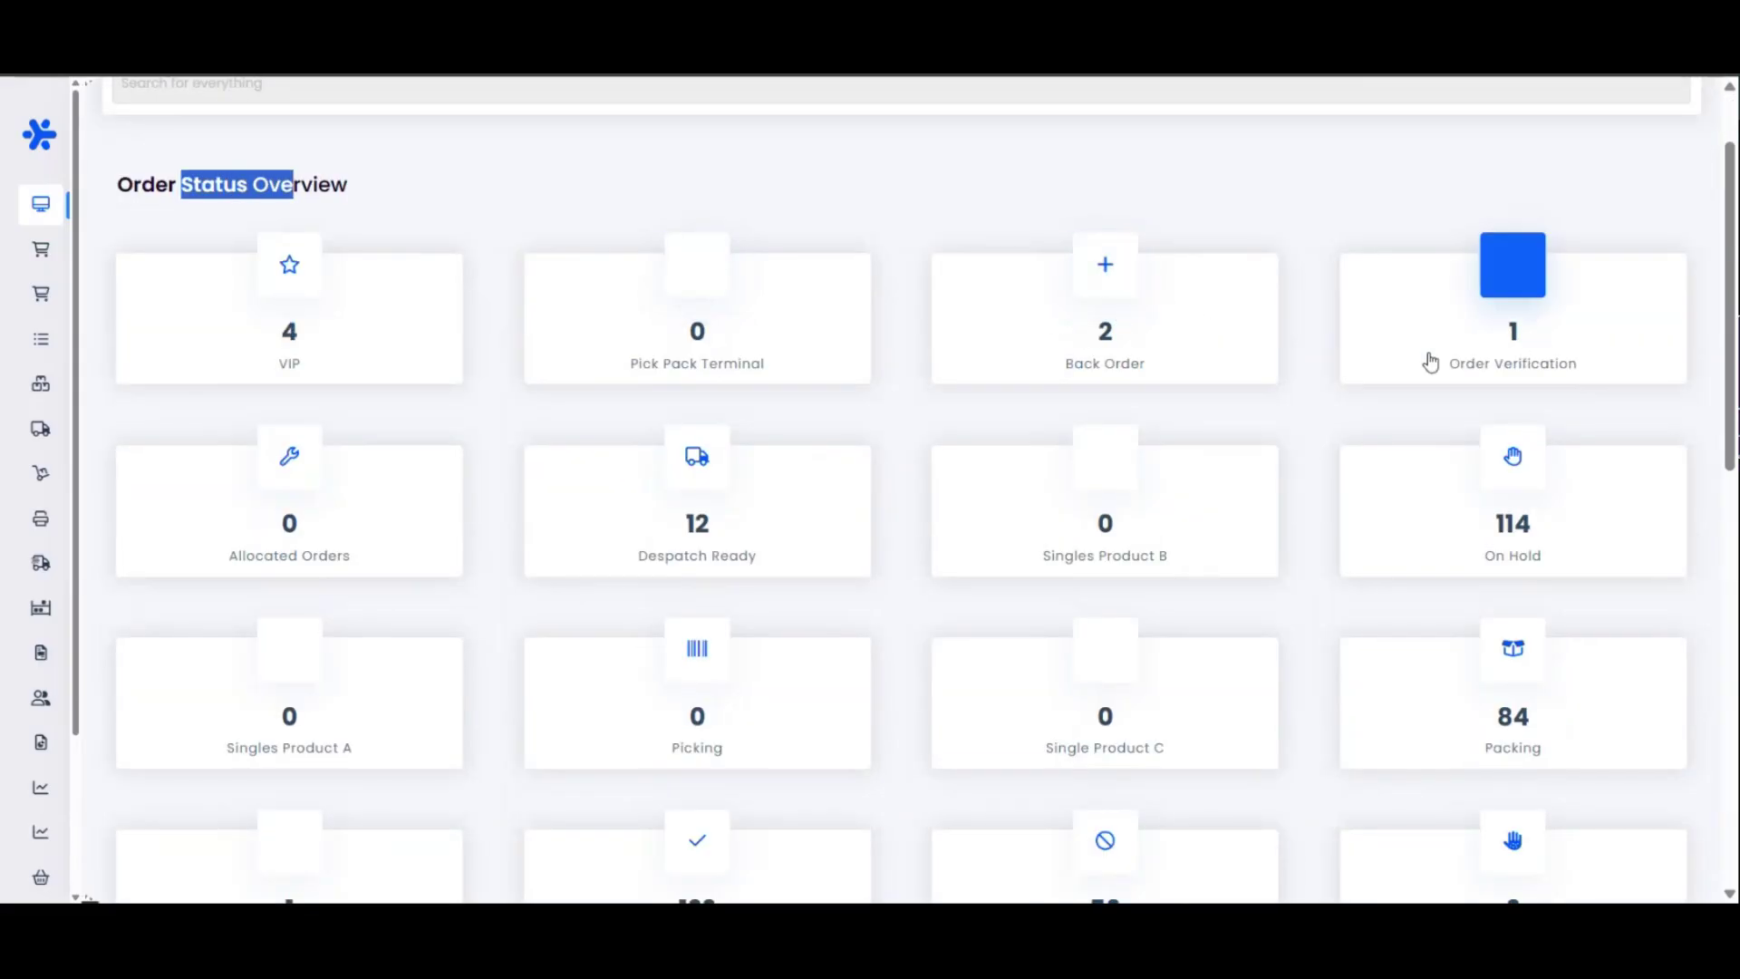
scroll(788, 415, "down", 1)
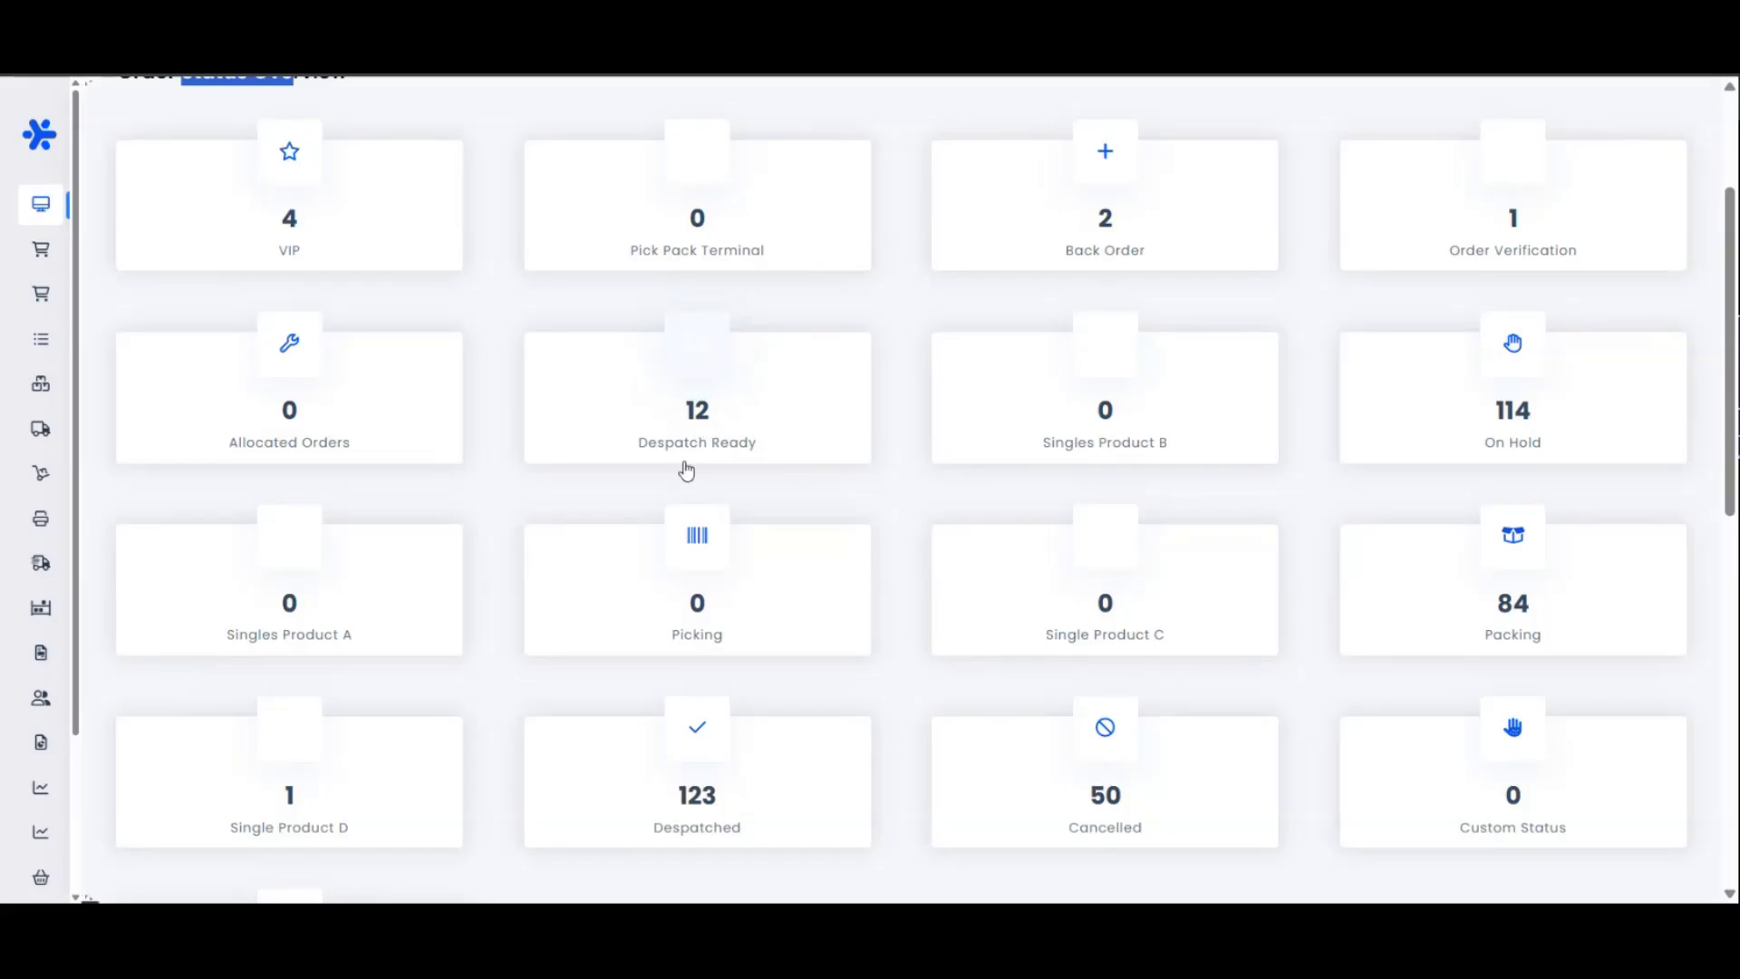
scroll(532, 474, "up", 1)
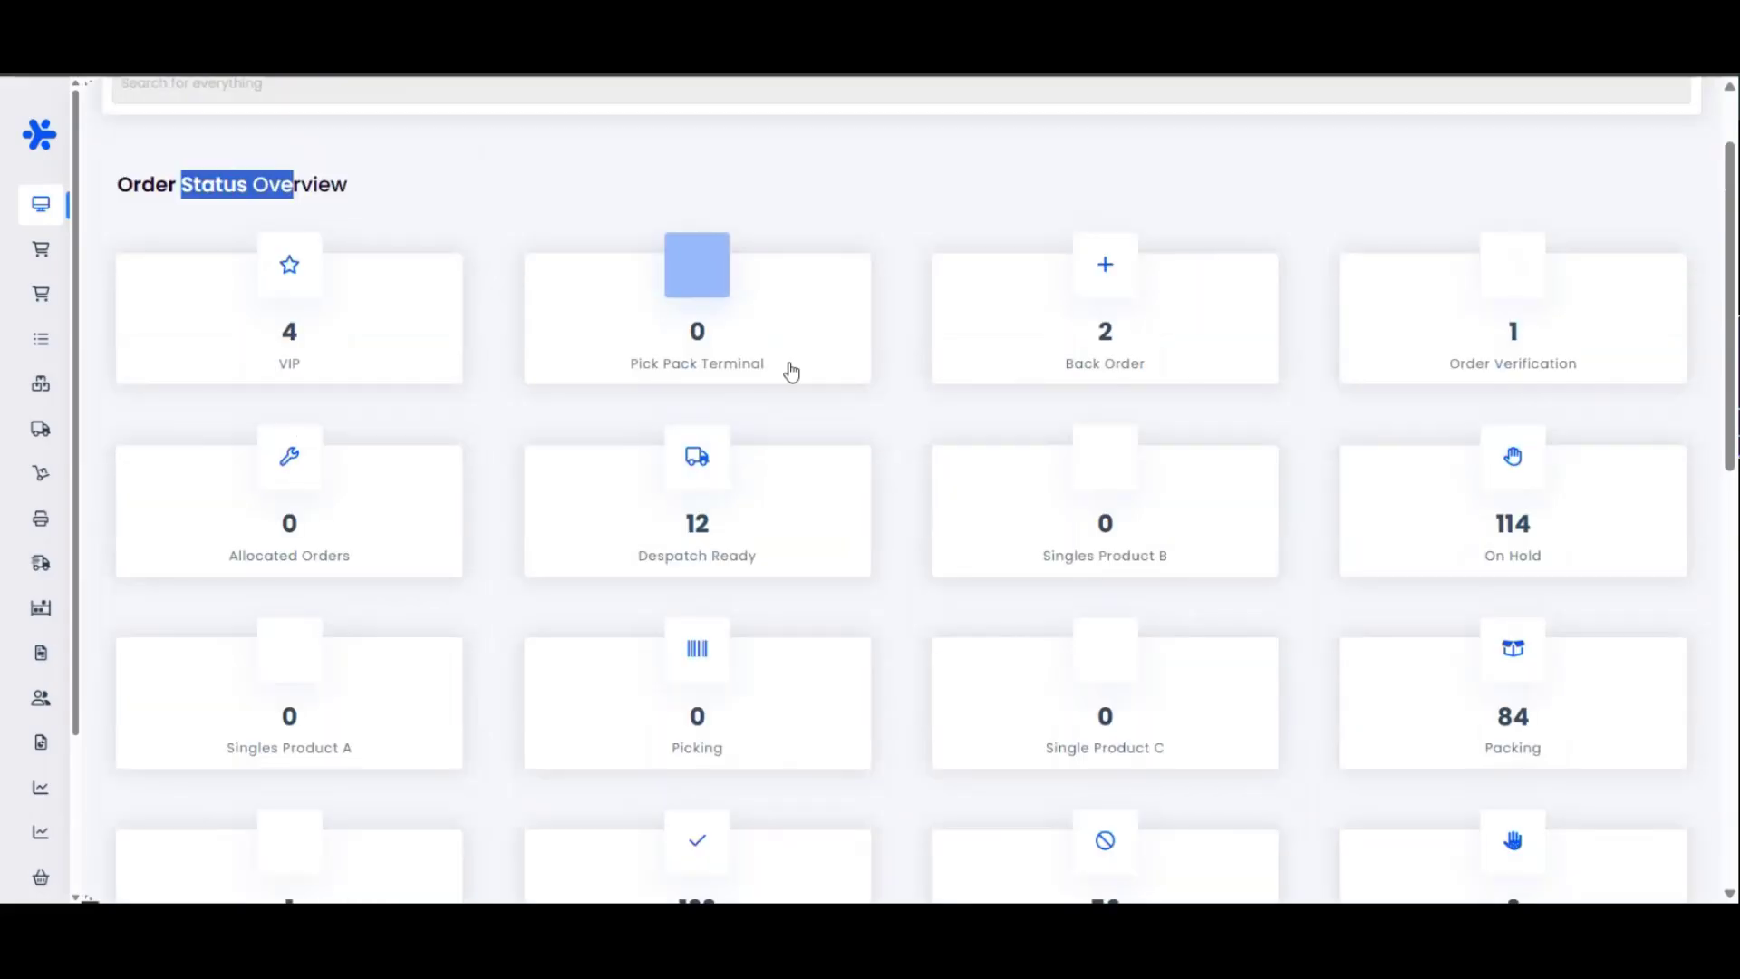
scroll(574, 450, "down", 1)
Open the Status Manager from the system settings
mouse_move(43, 728)
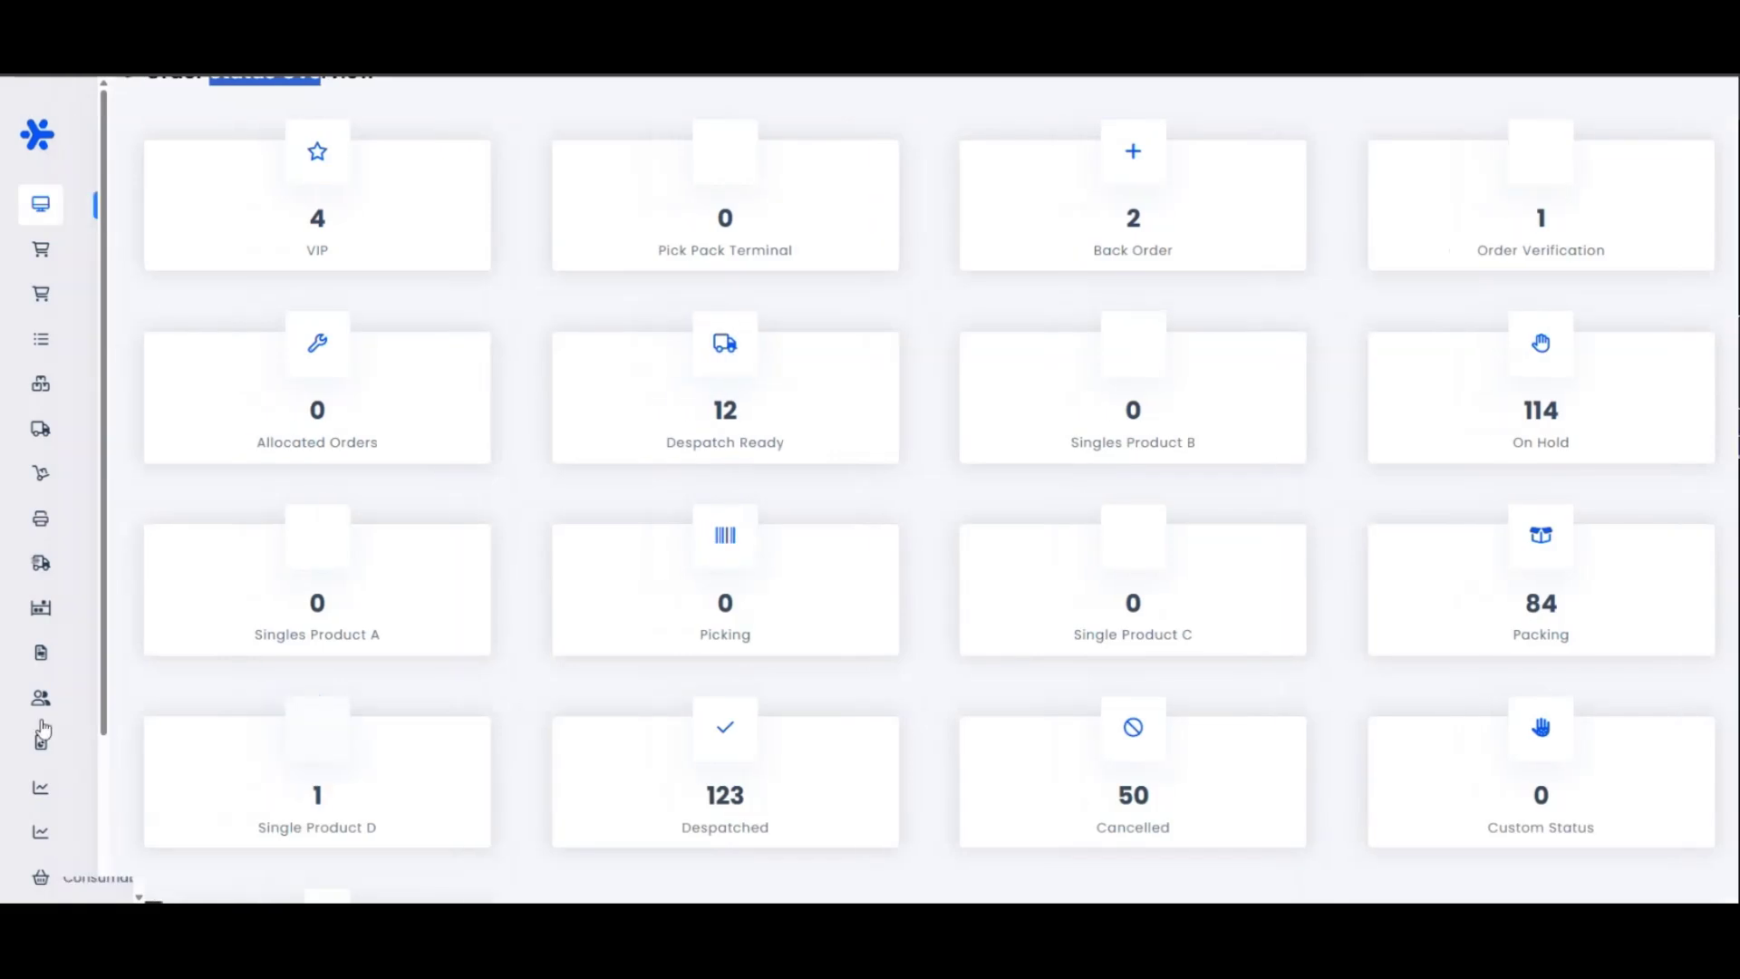
scroll(41, 816, "down", 2)
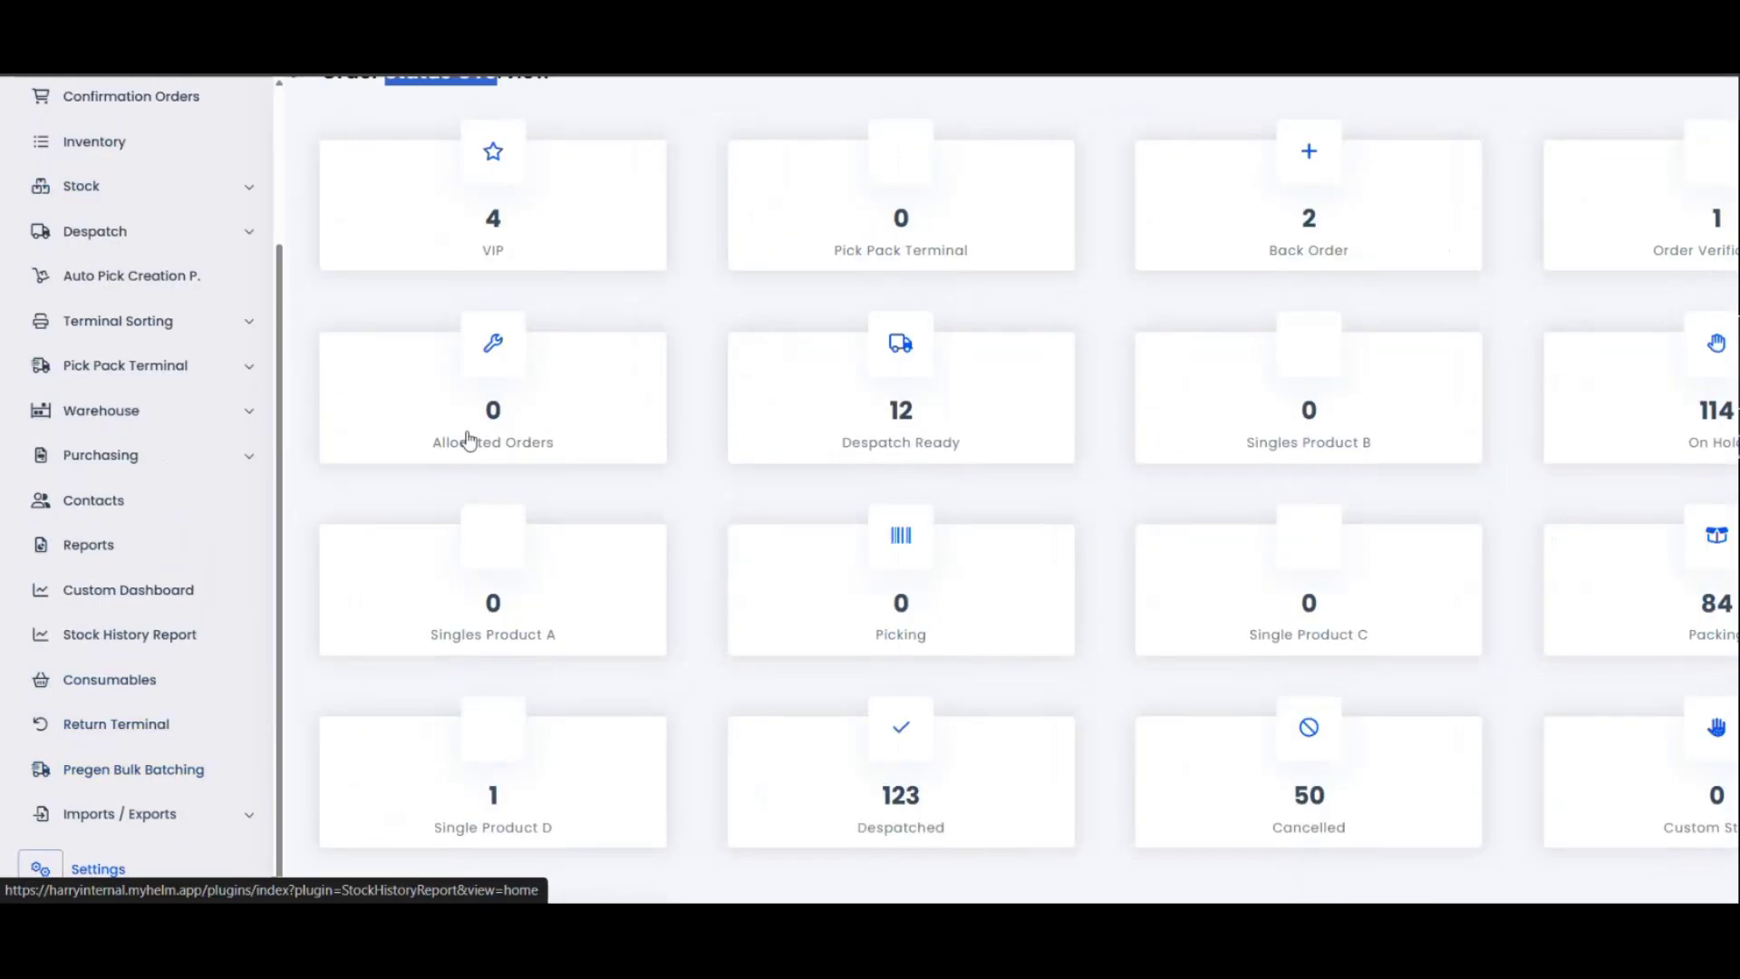
scroll(853, 576, "down", 2)
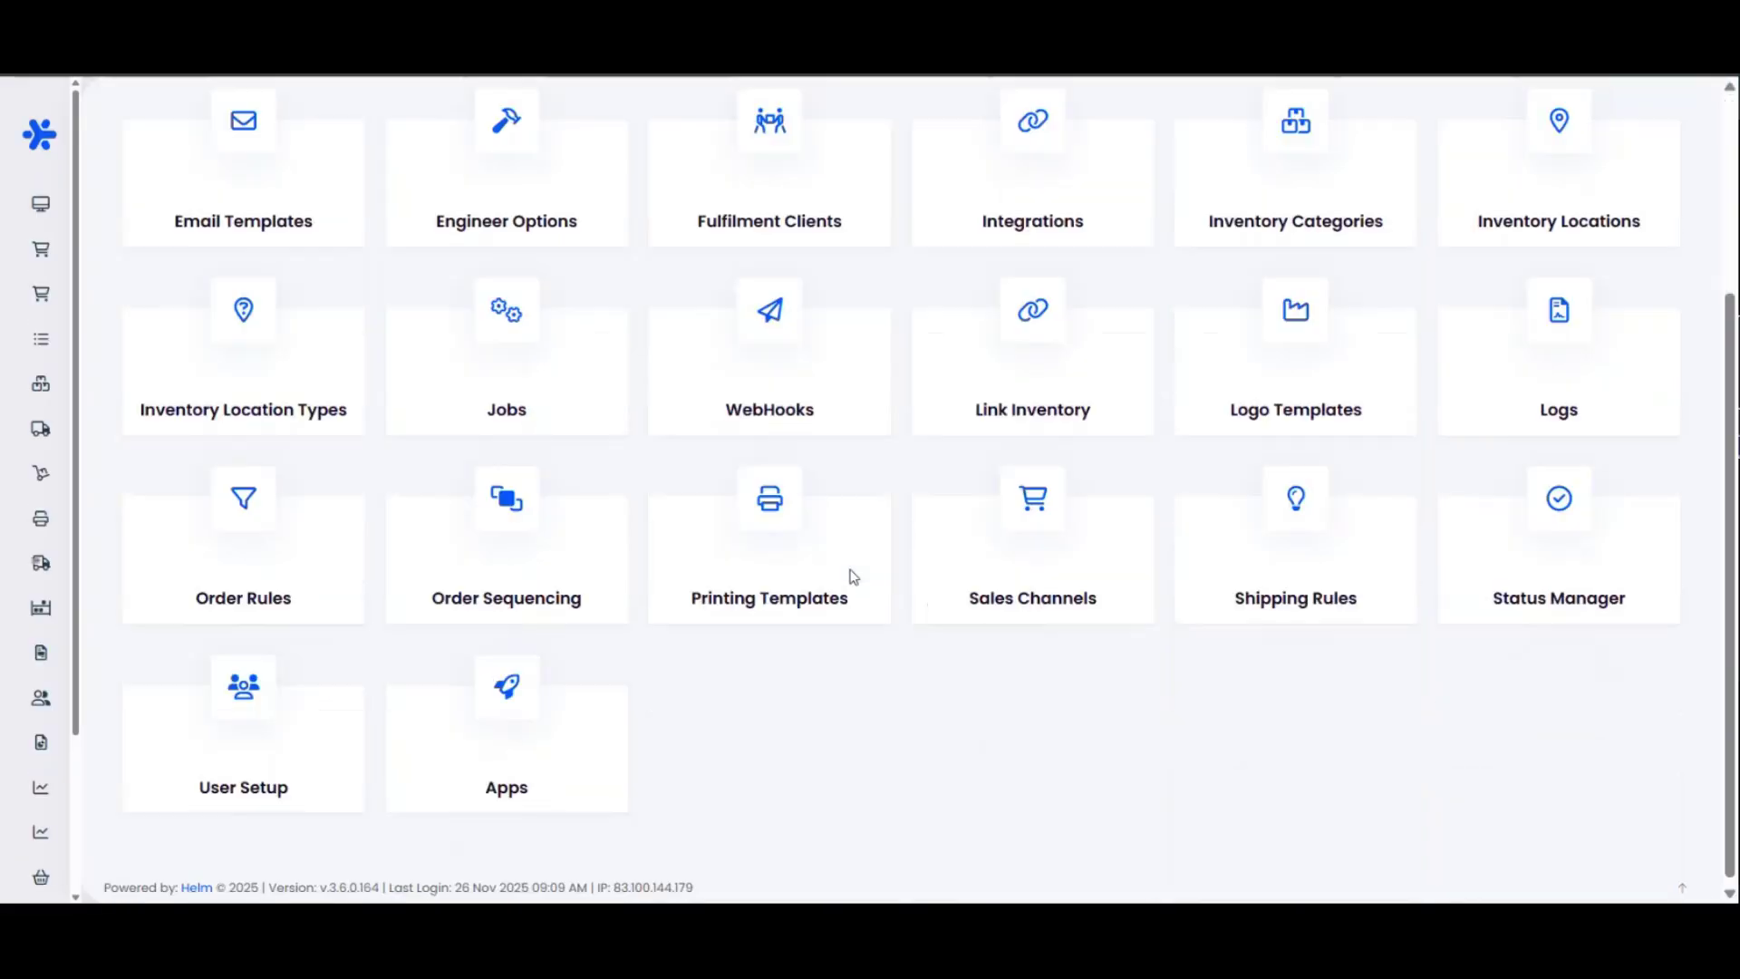
scroll(853, 576, "up", 1)
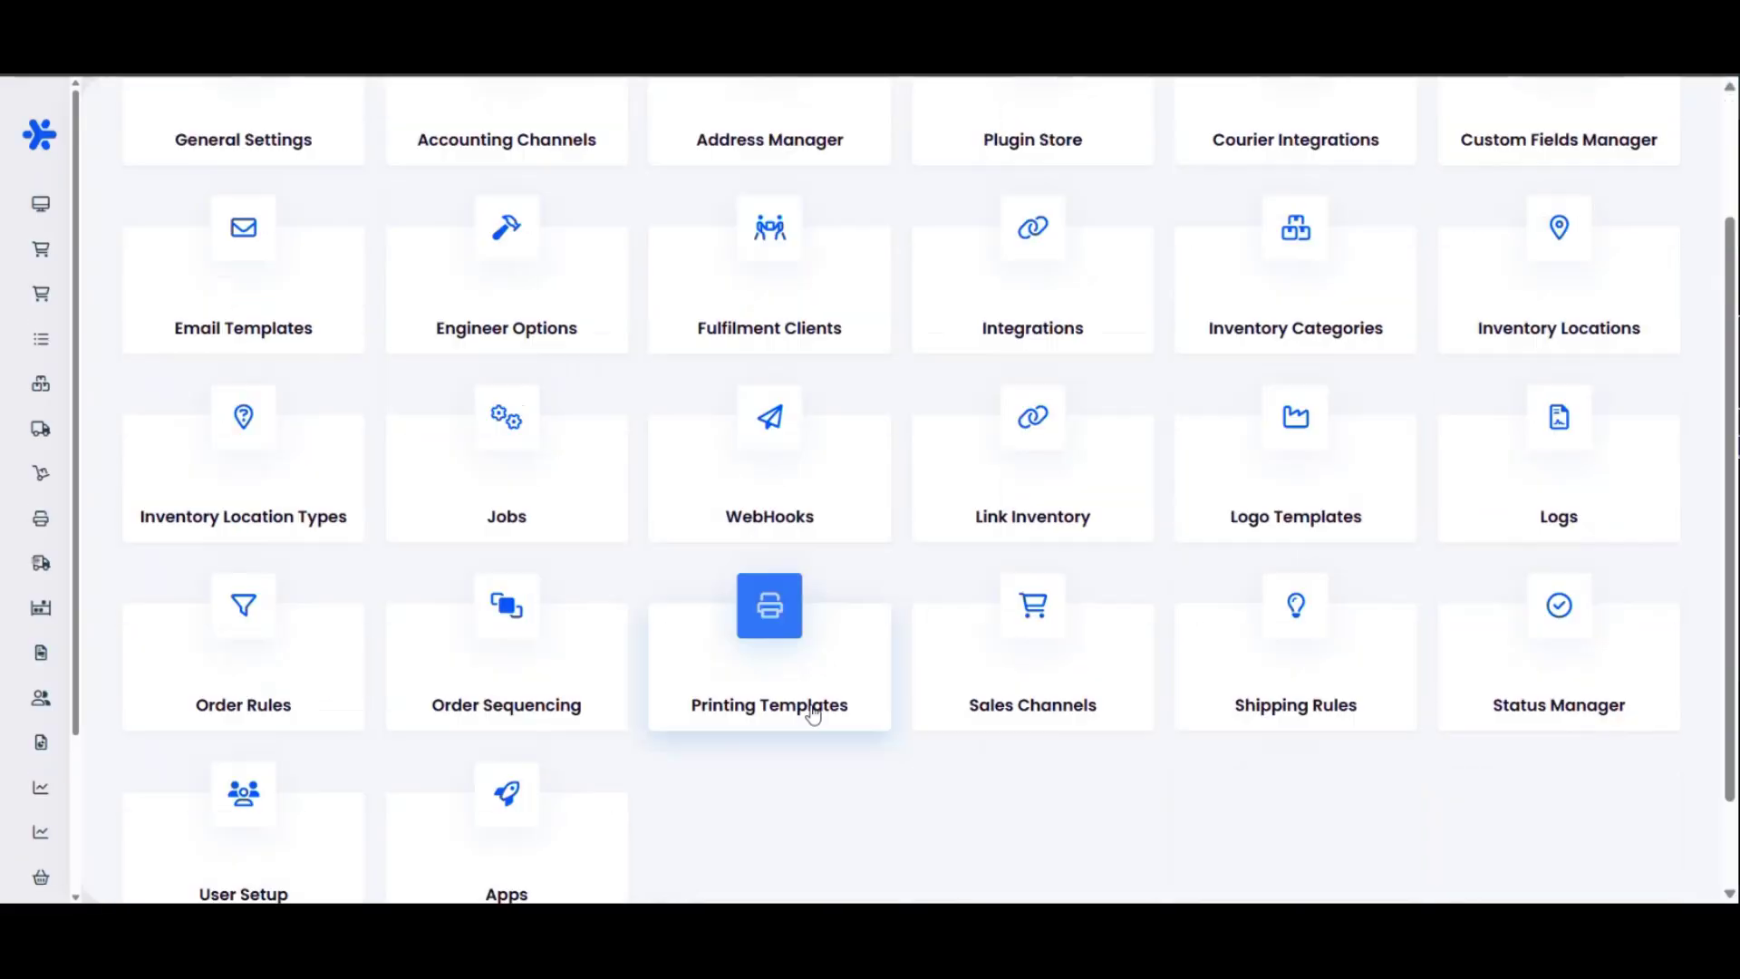
left_click(1605, 678)
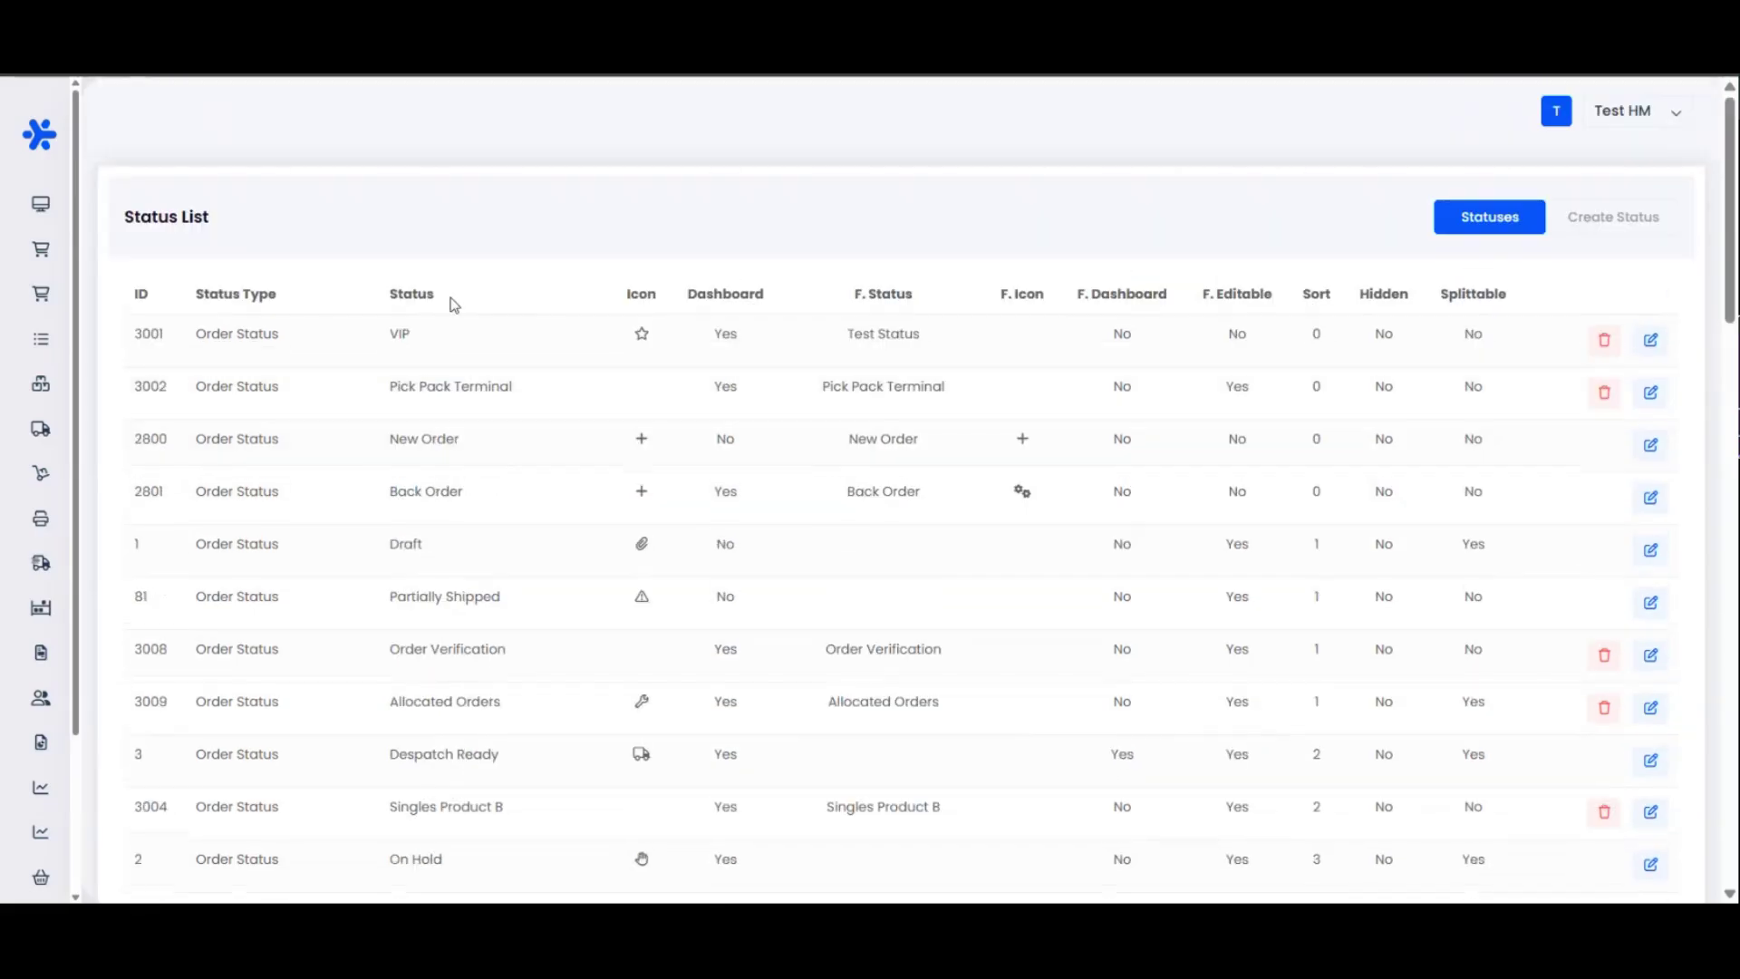
Review the existing order and purchase order statuses in the Status List
left_click_drag(260, 236, 107, 218)
left_click(527, 243)
scroll(848, 371, "down", 7)
scroll(850, 385, "up", 8)
scroll(897, 629, "down", 13)
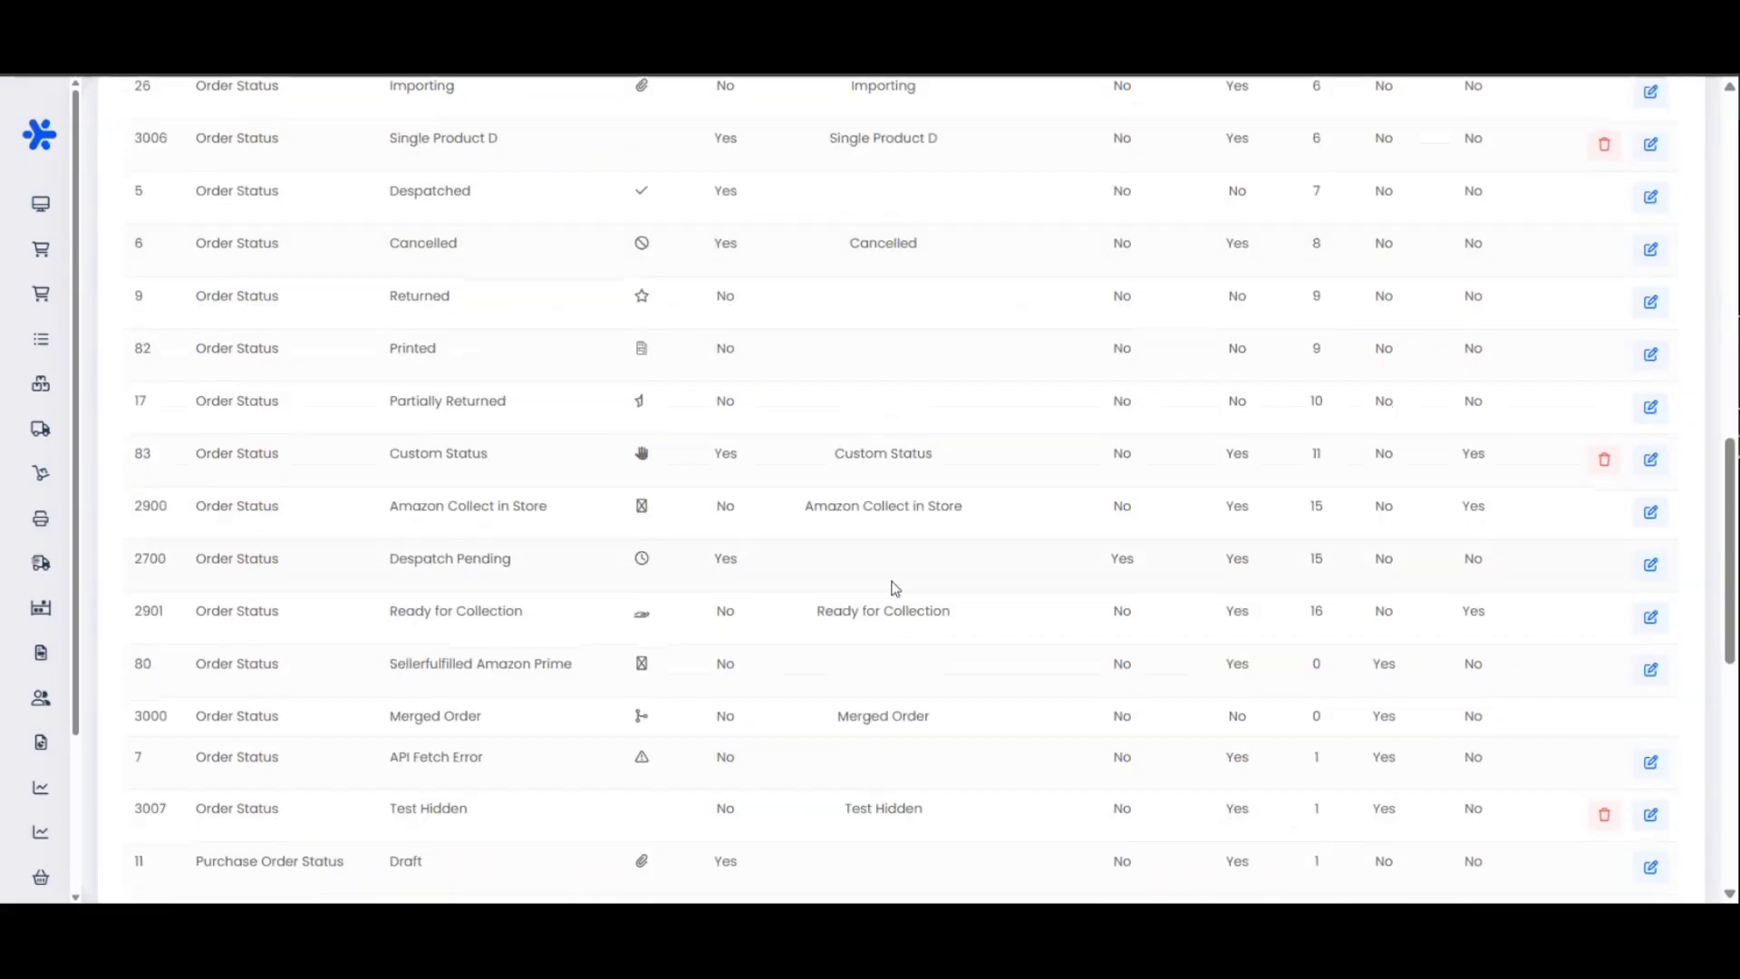
scroll(896, 587, "up", 15)
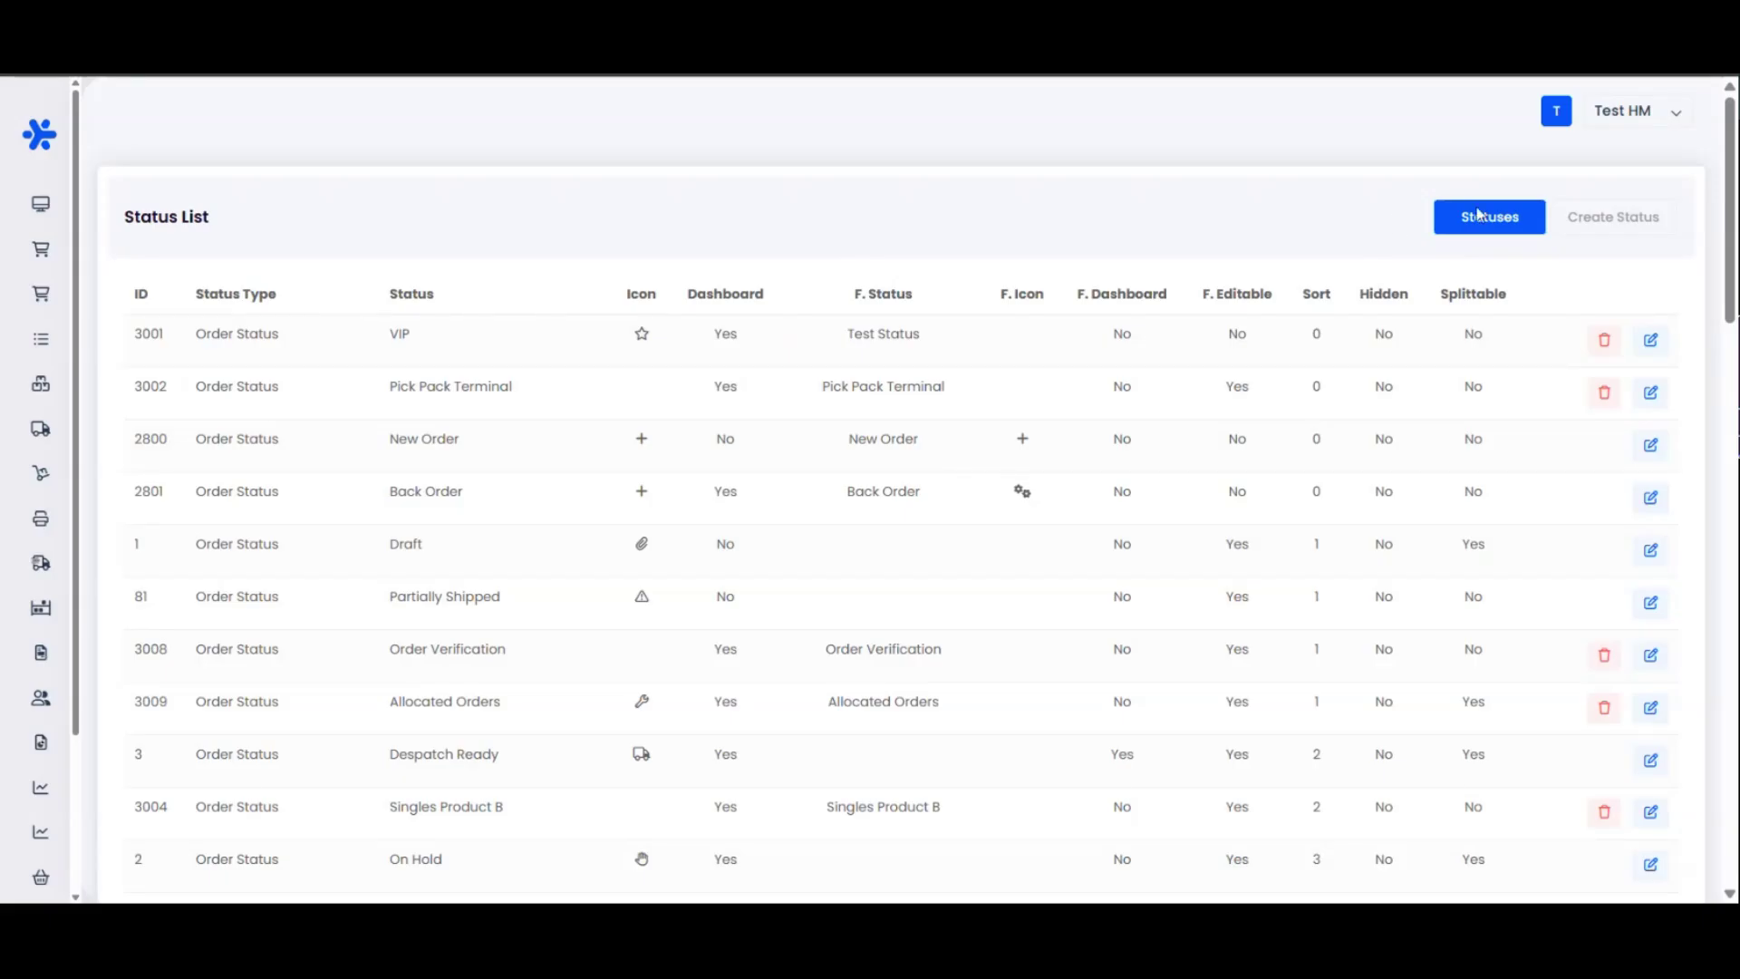
Start a new status of type Order Status and set its background color to Green
left_click(1617, 221)
left_click(731, 292)
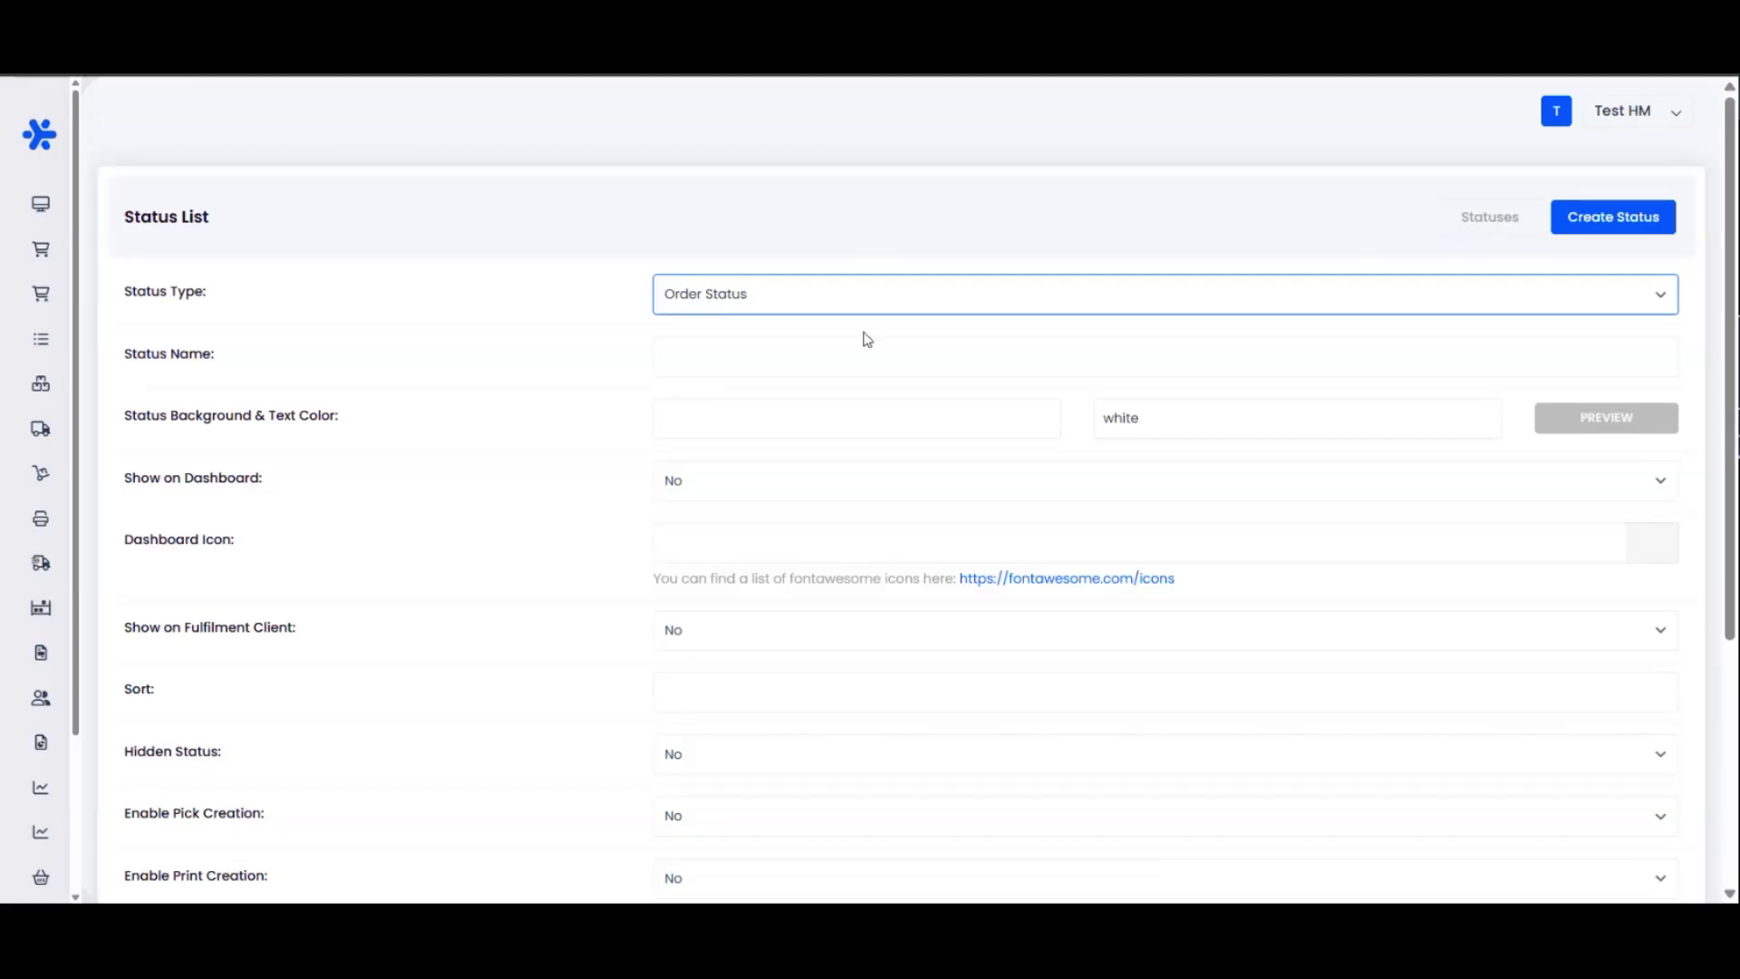
left_click(789, 357)
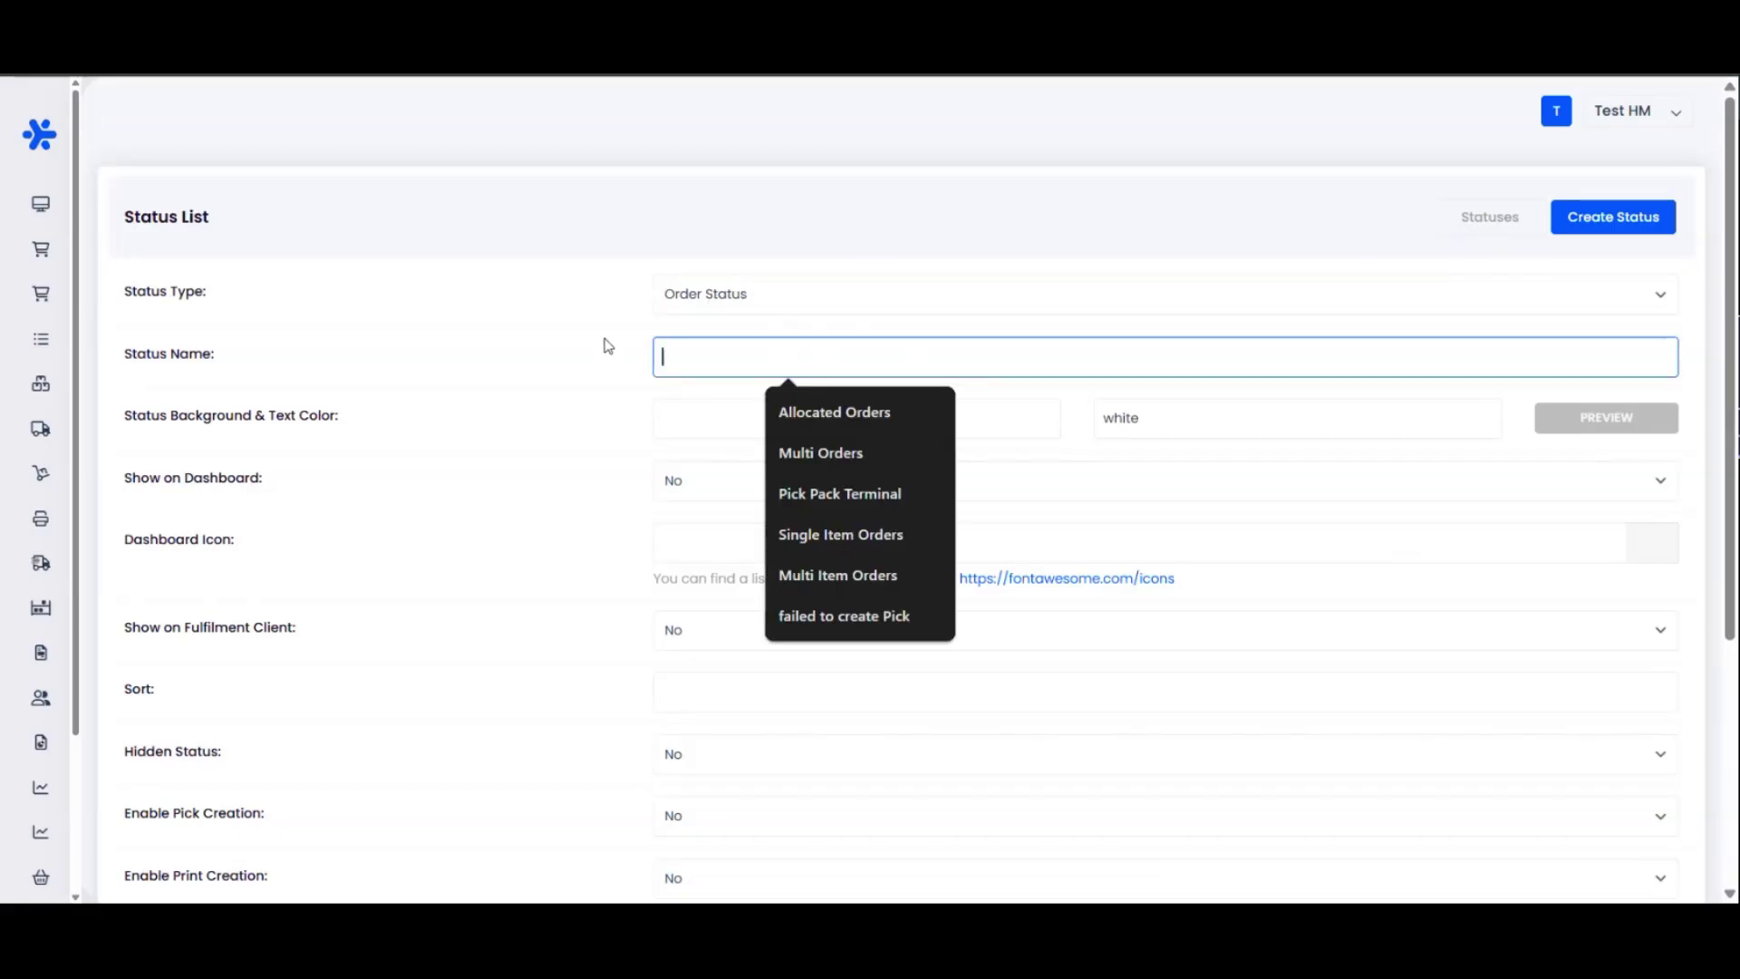
left_click(544, 347)
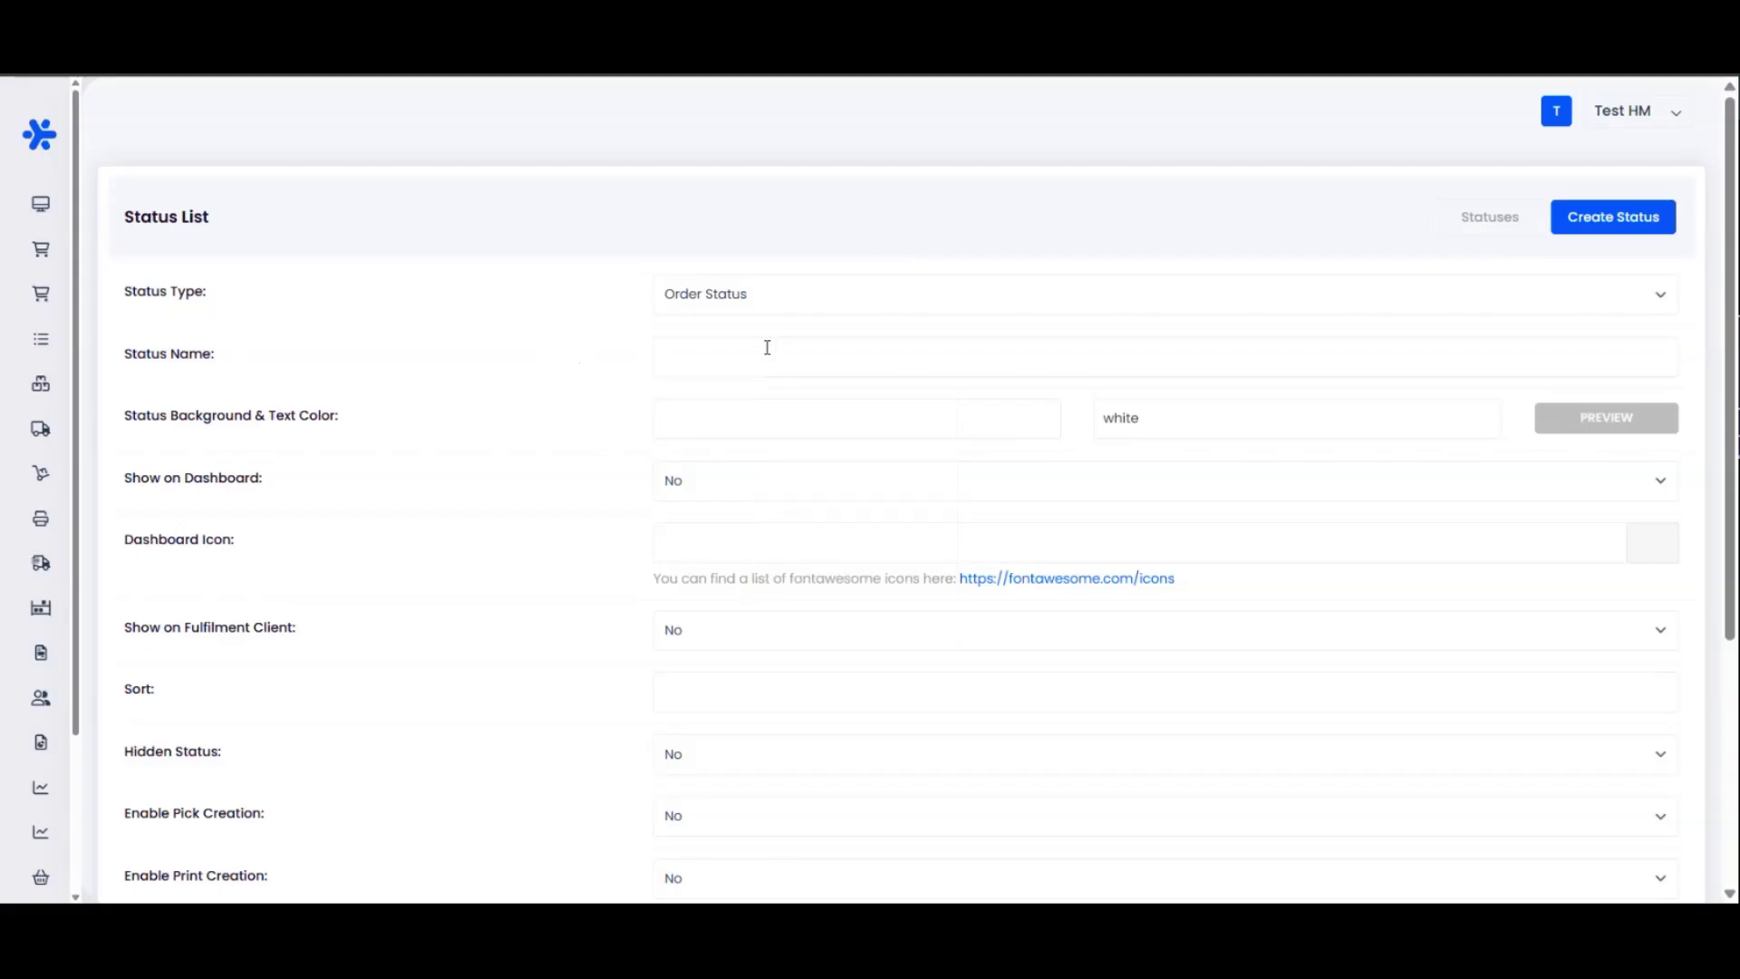
left_click(709, 404)
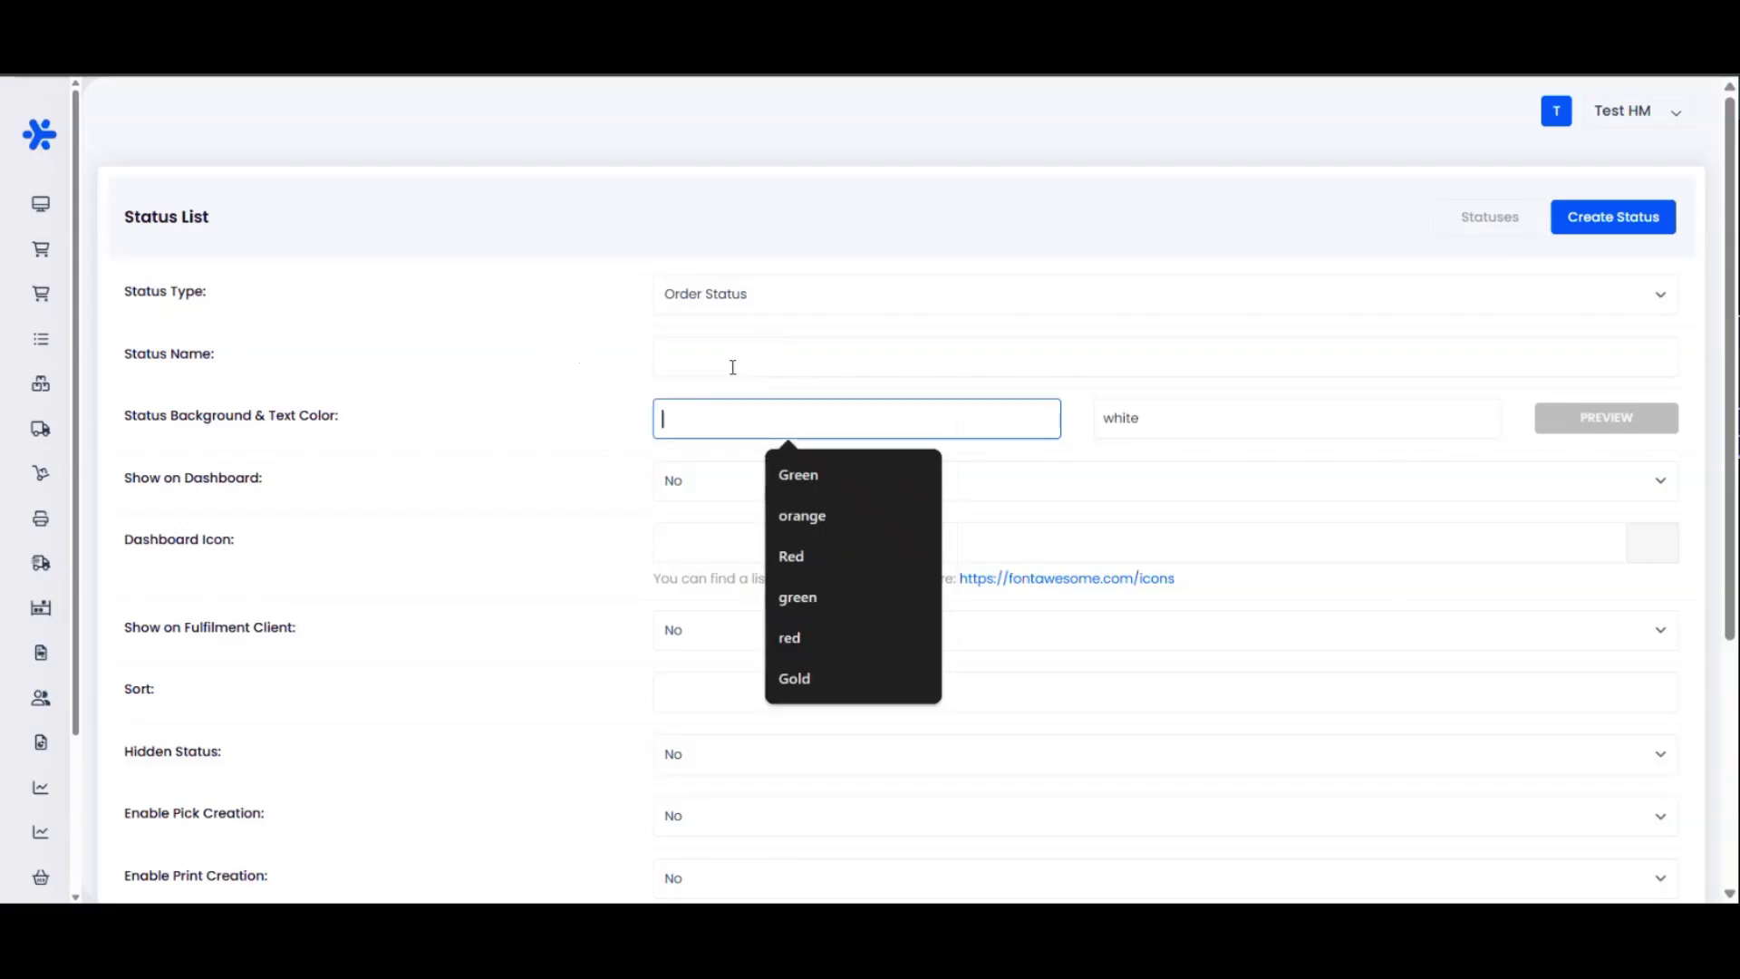
type("Green")
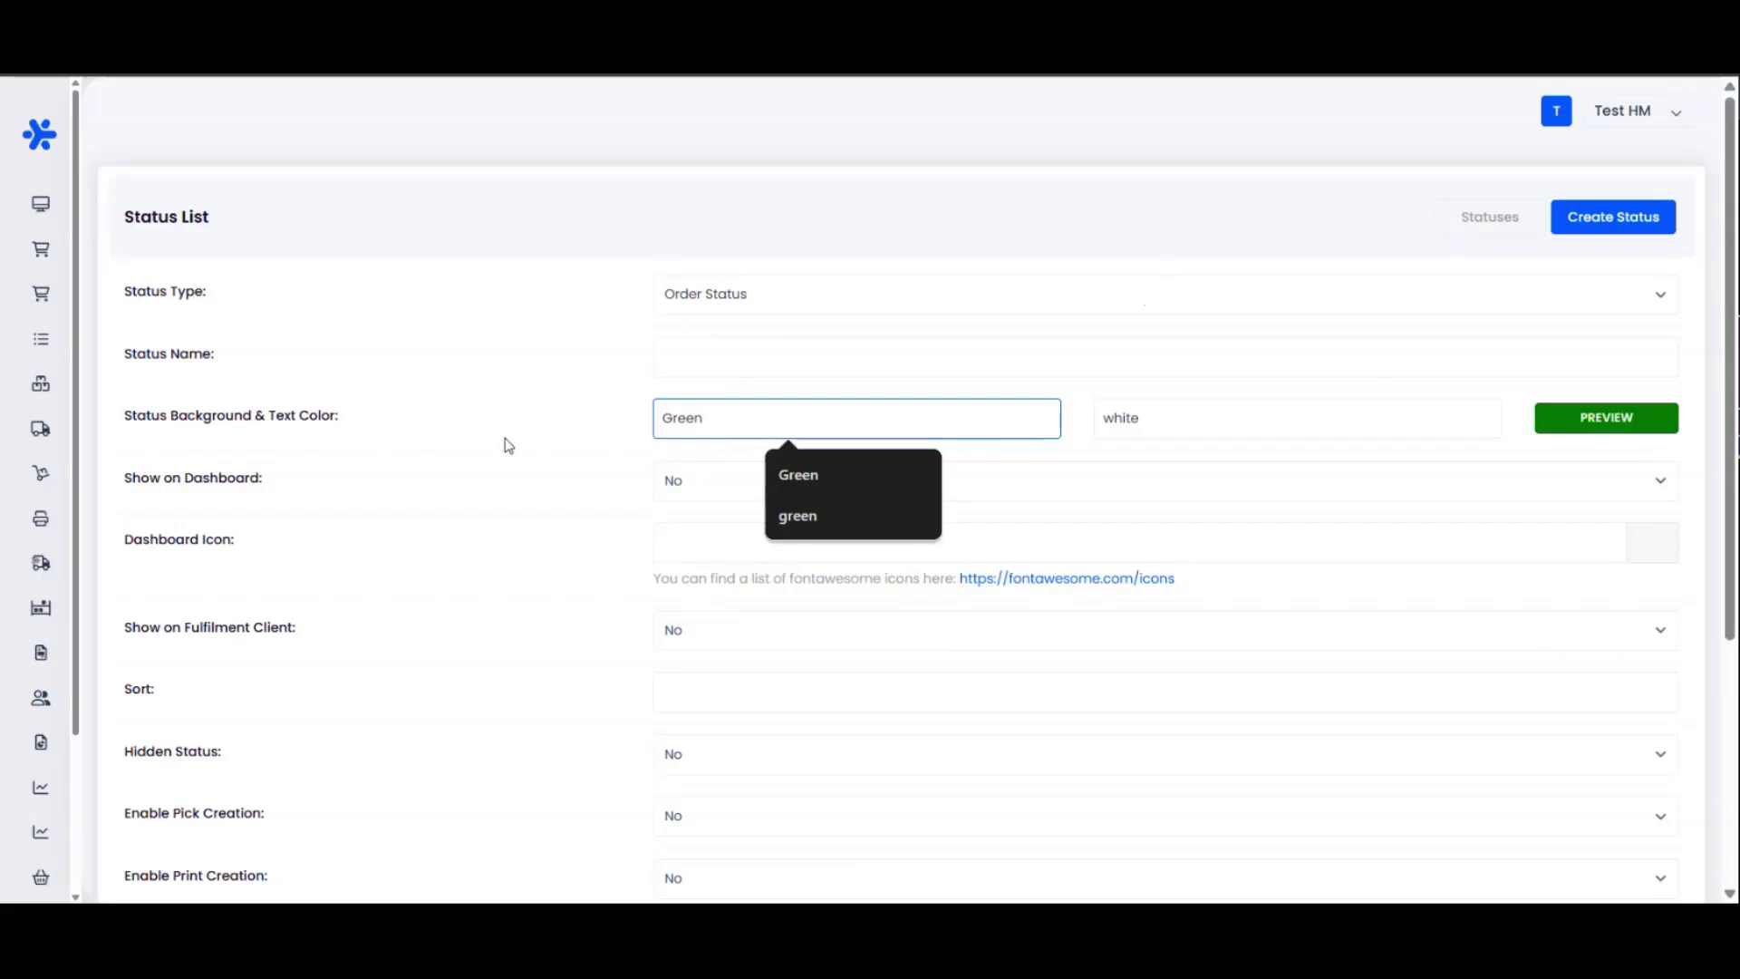
Set the new status to show on the dashboard, leaving the status name empty
scroll(508, 445, "down", 1)
left_click_drag(323, 367, 134, 380)
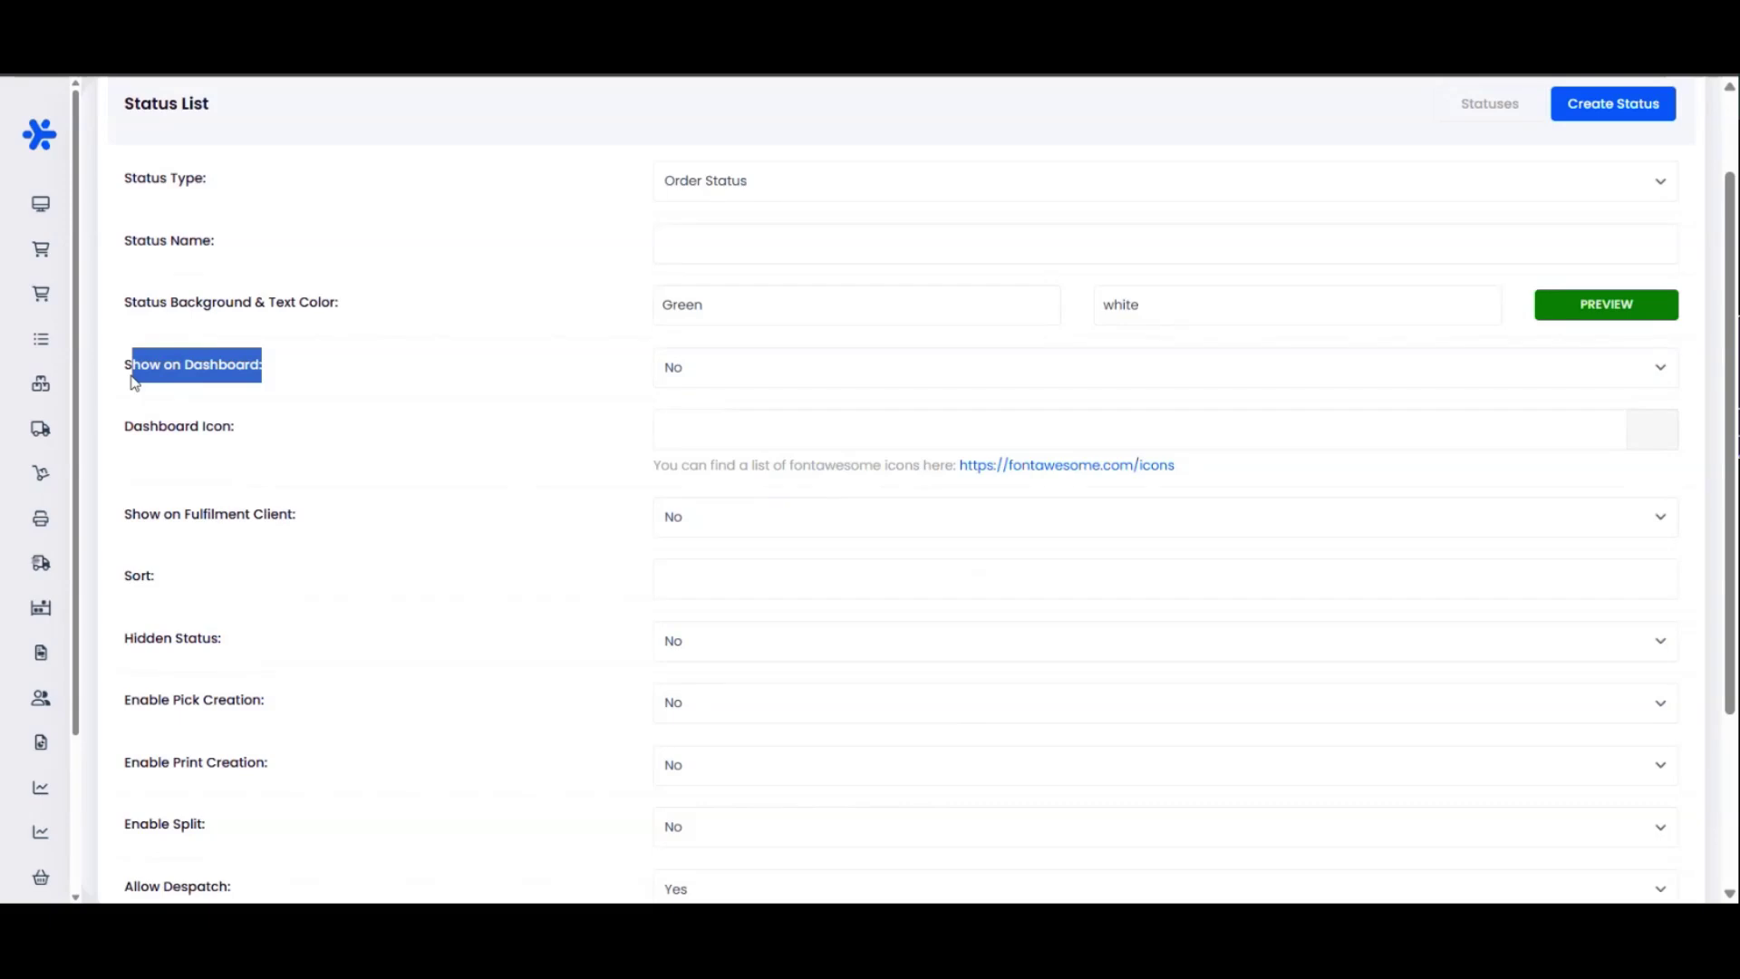
left_click_drag(304, 372, 149, 369)
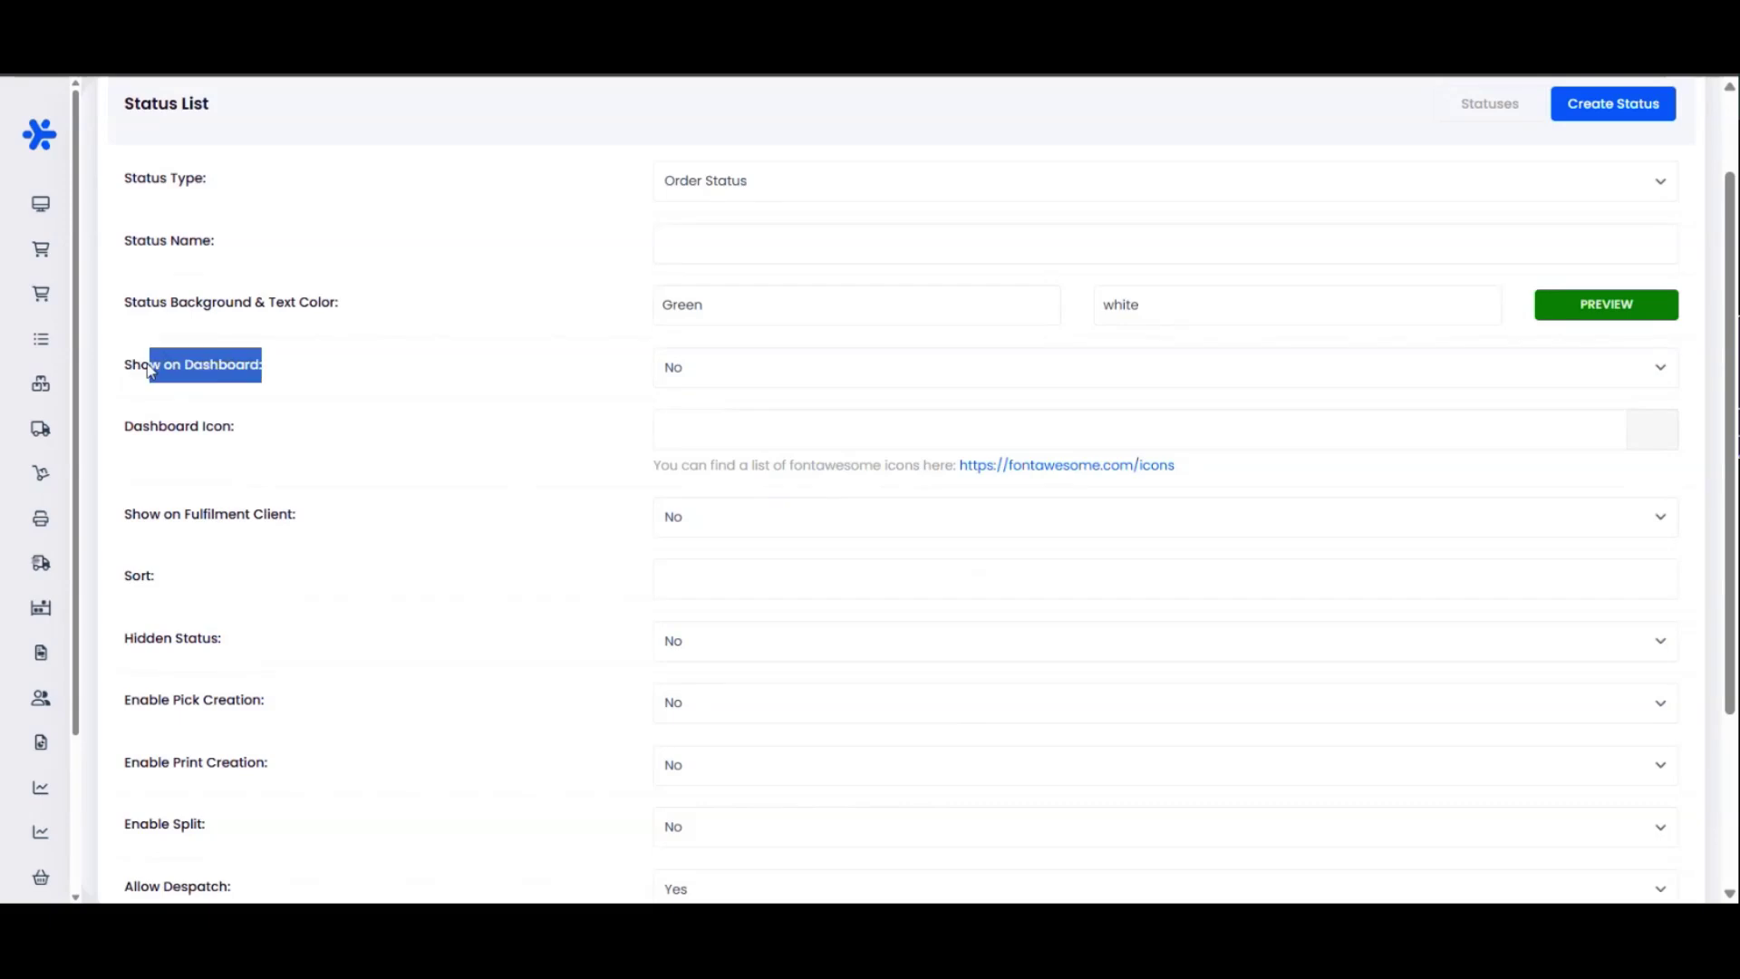
left_click(489, 362)
left_click(722, 377)
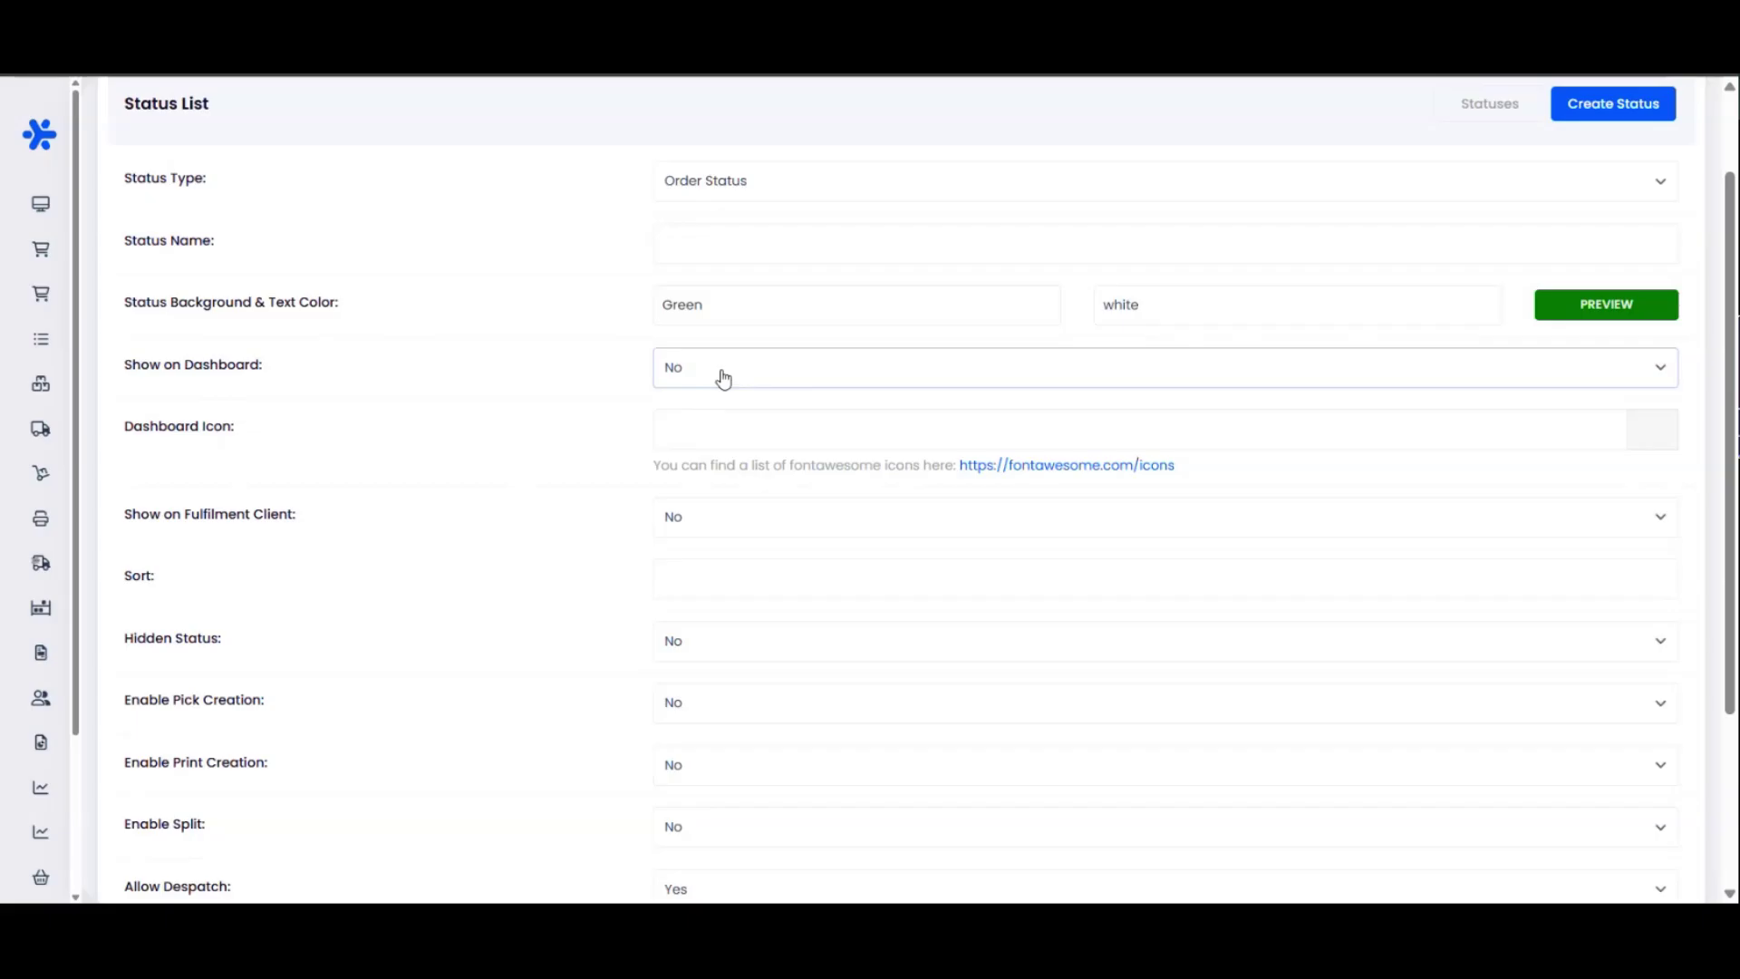
left_click(692, 432)
left_click(747, 248)
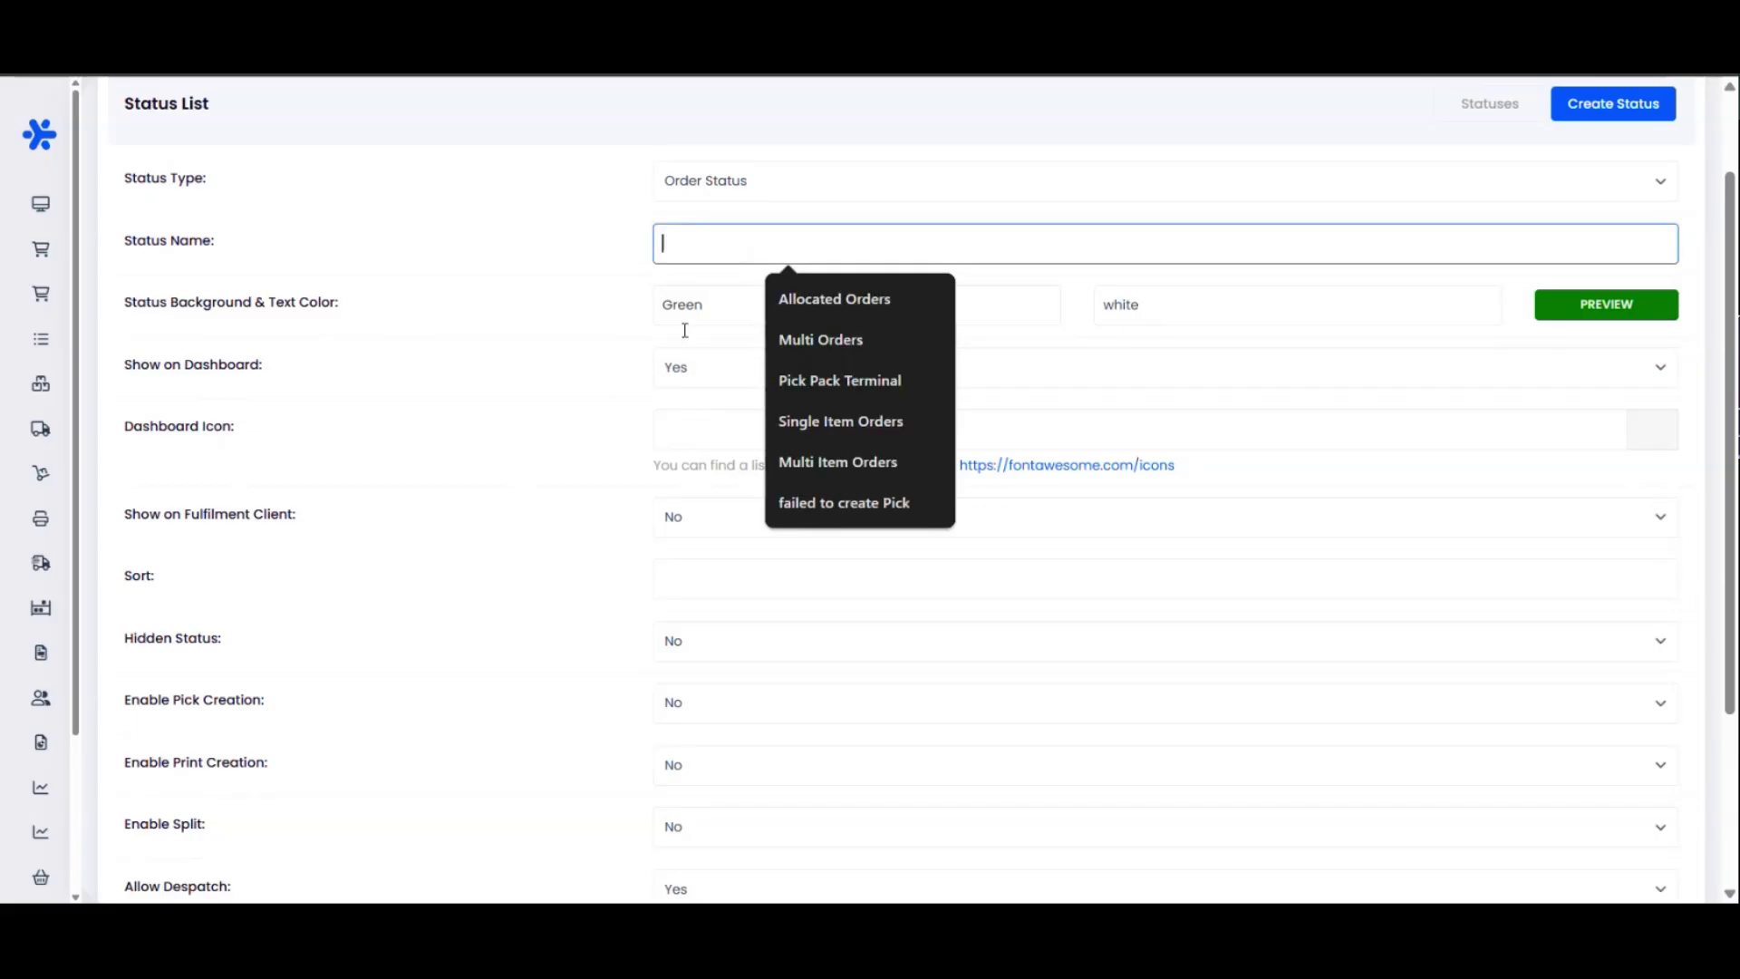
scroll(427, 439, "down", 1)
left_click(484, 325)
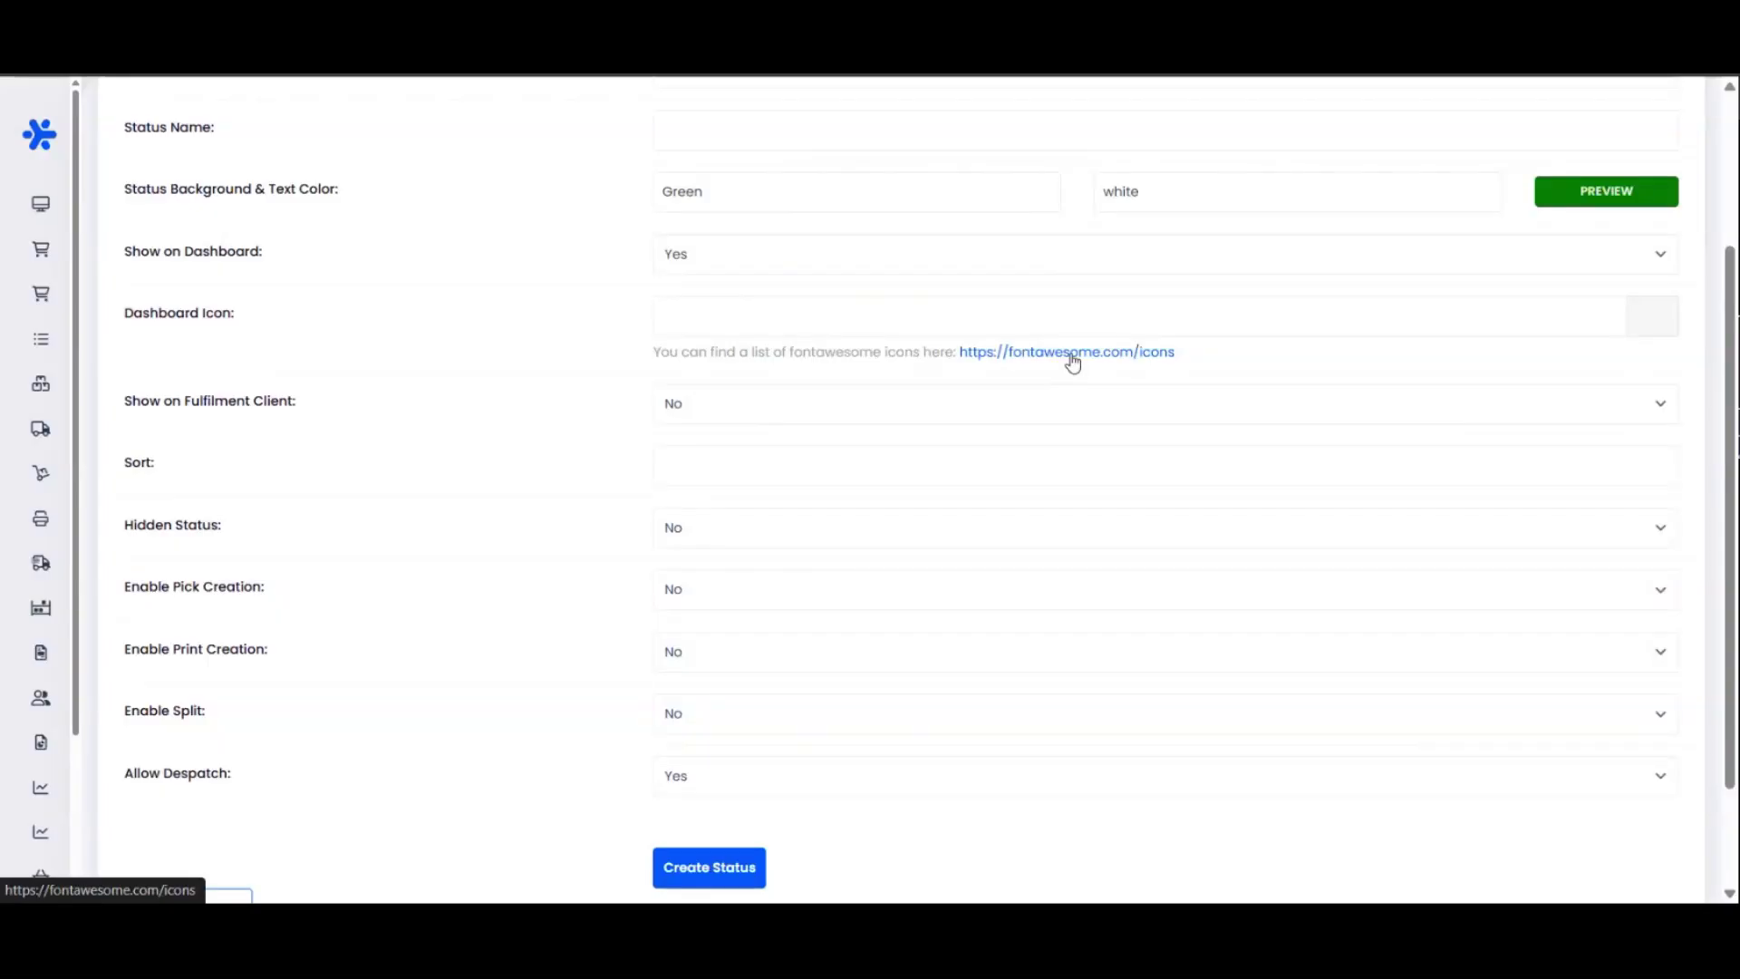
Set the new status's dashboard icon to fa-wrench
left_click(902, 311)
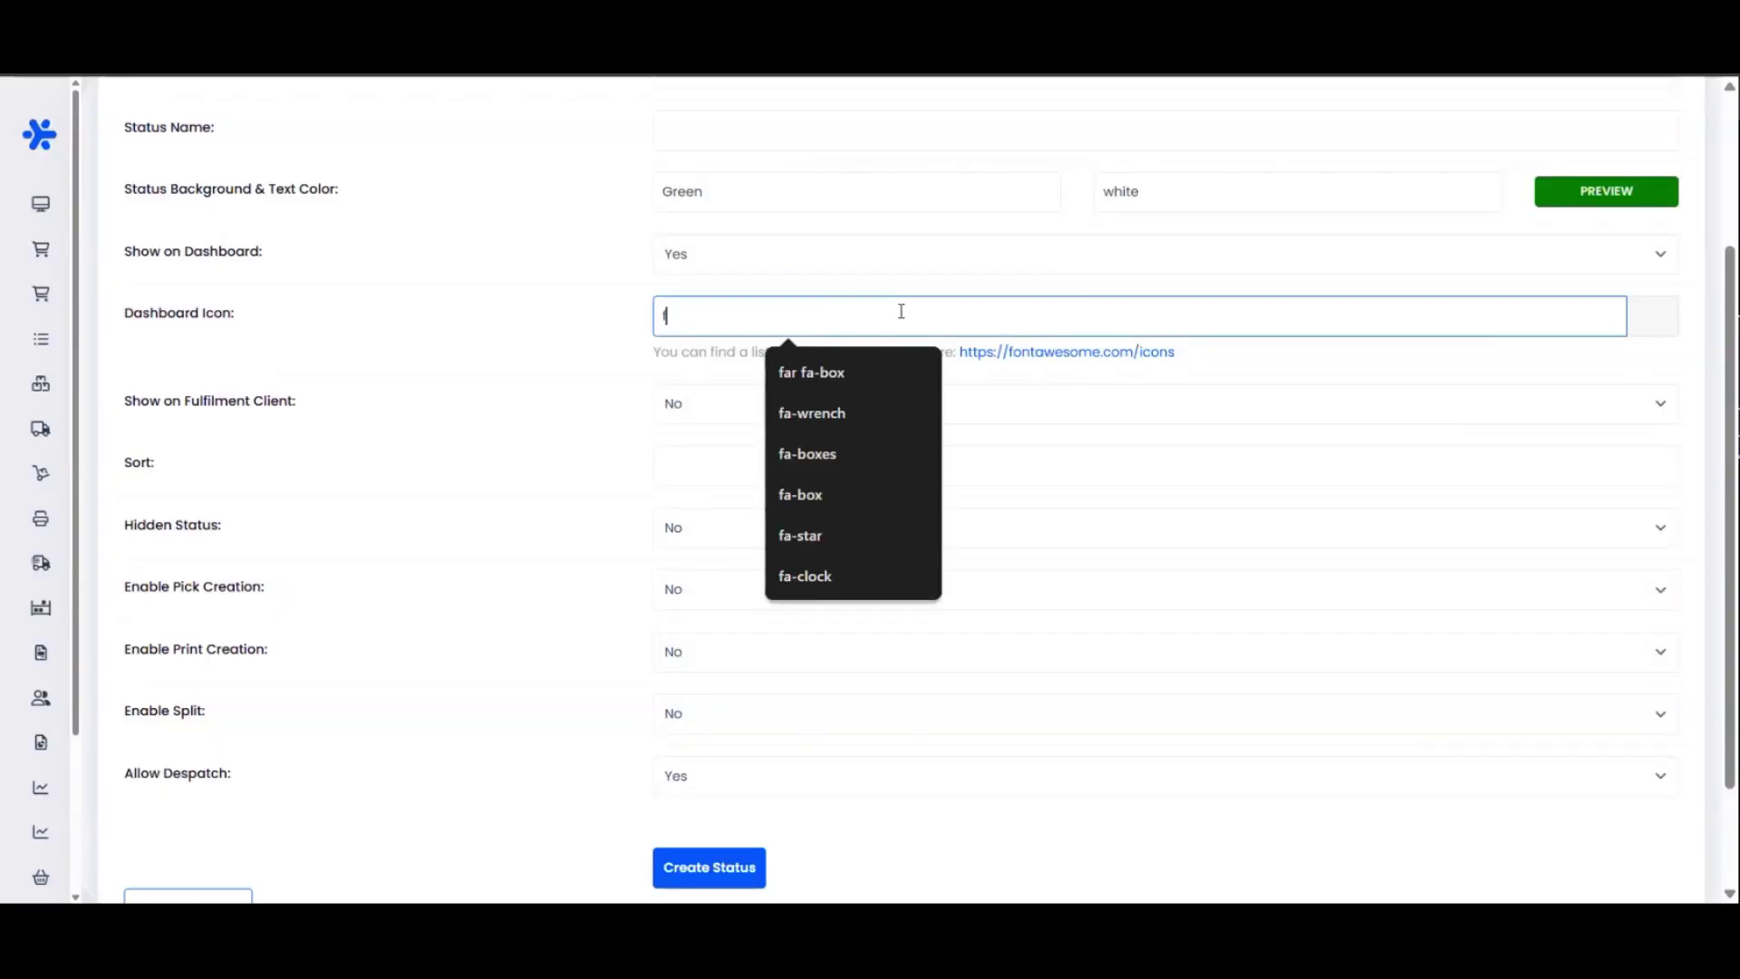
type("fa-wrench")
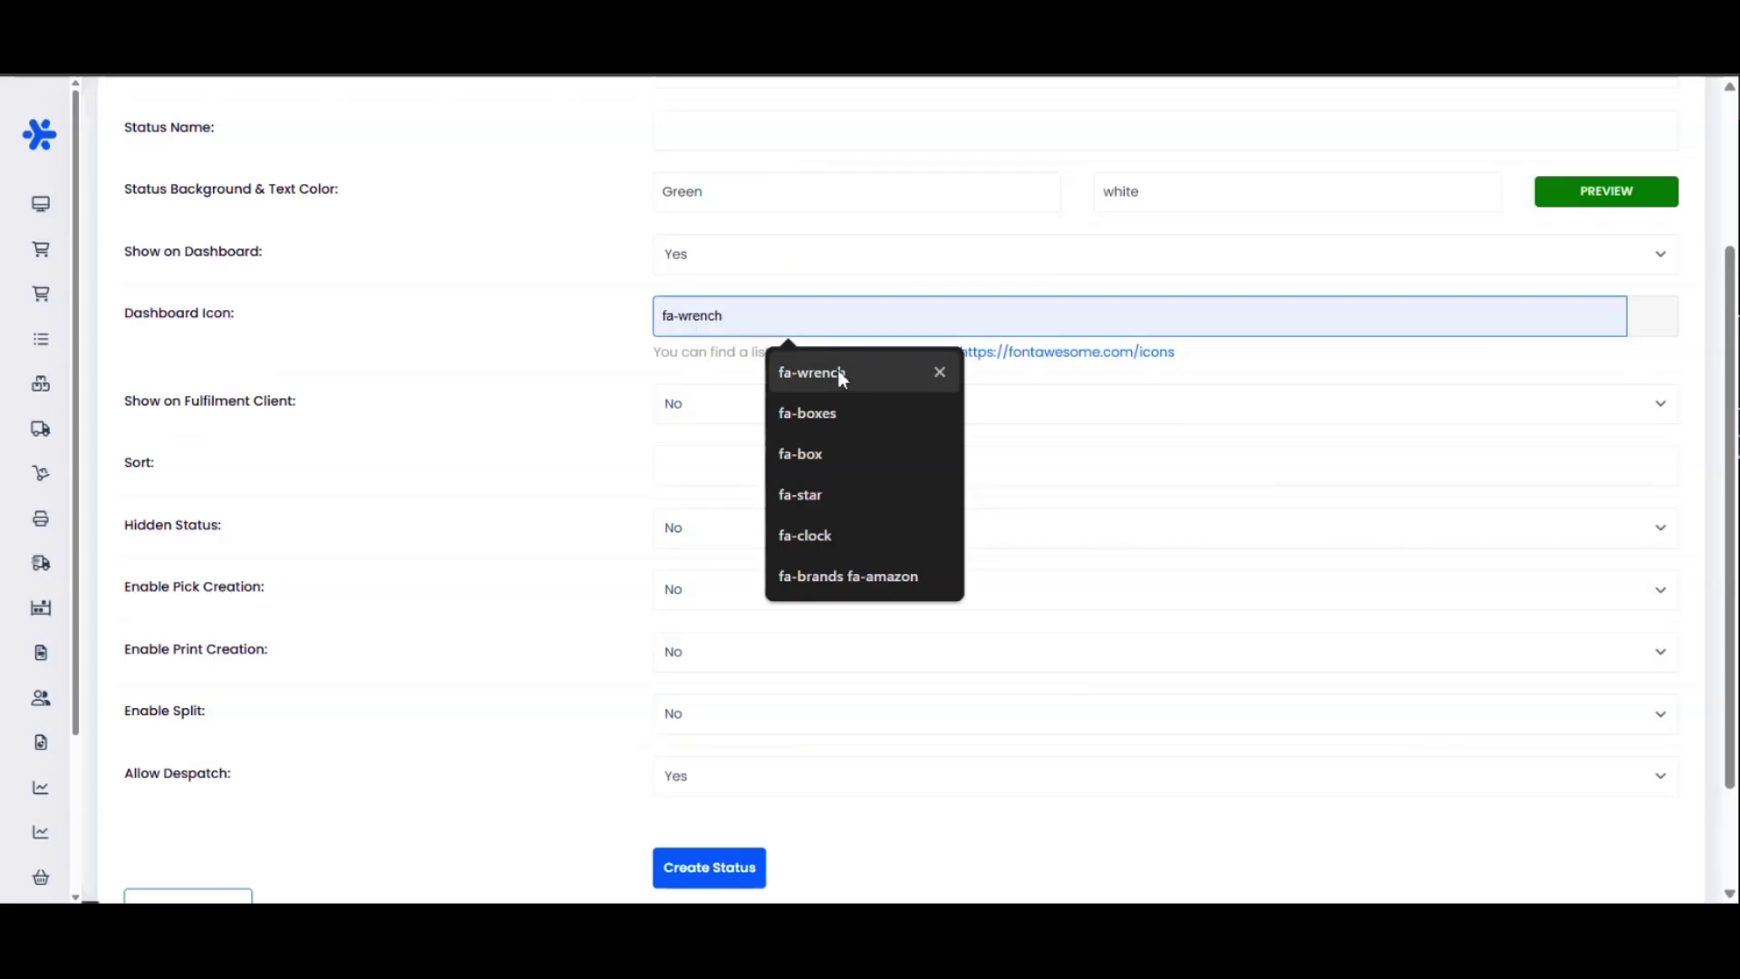
left_click(841, 376)
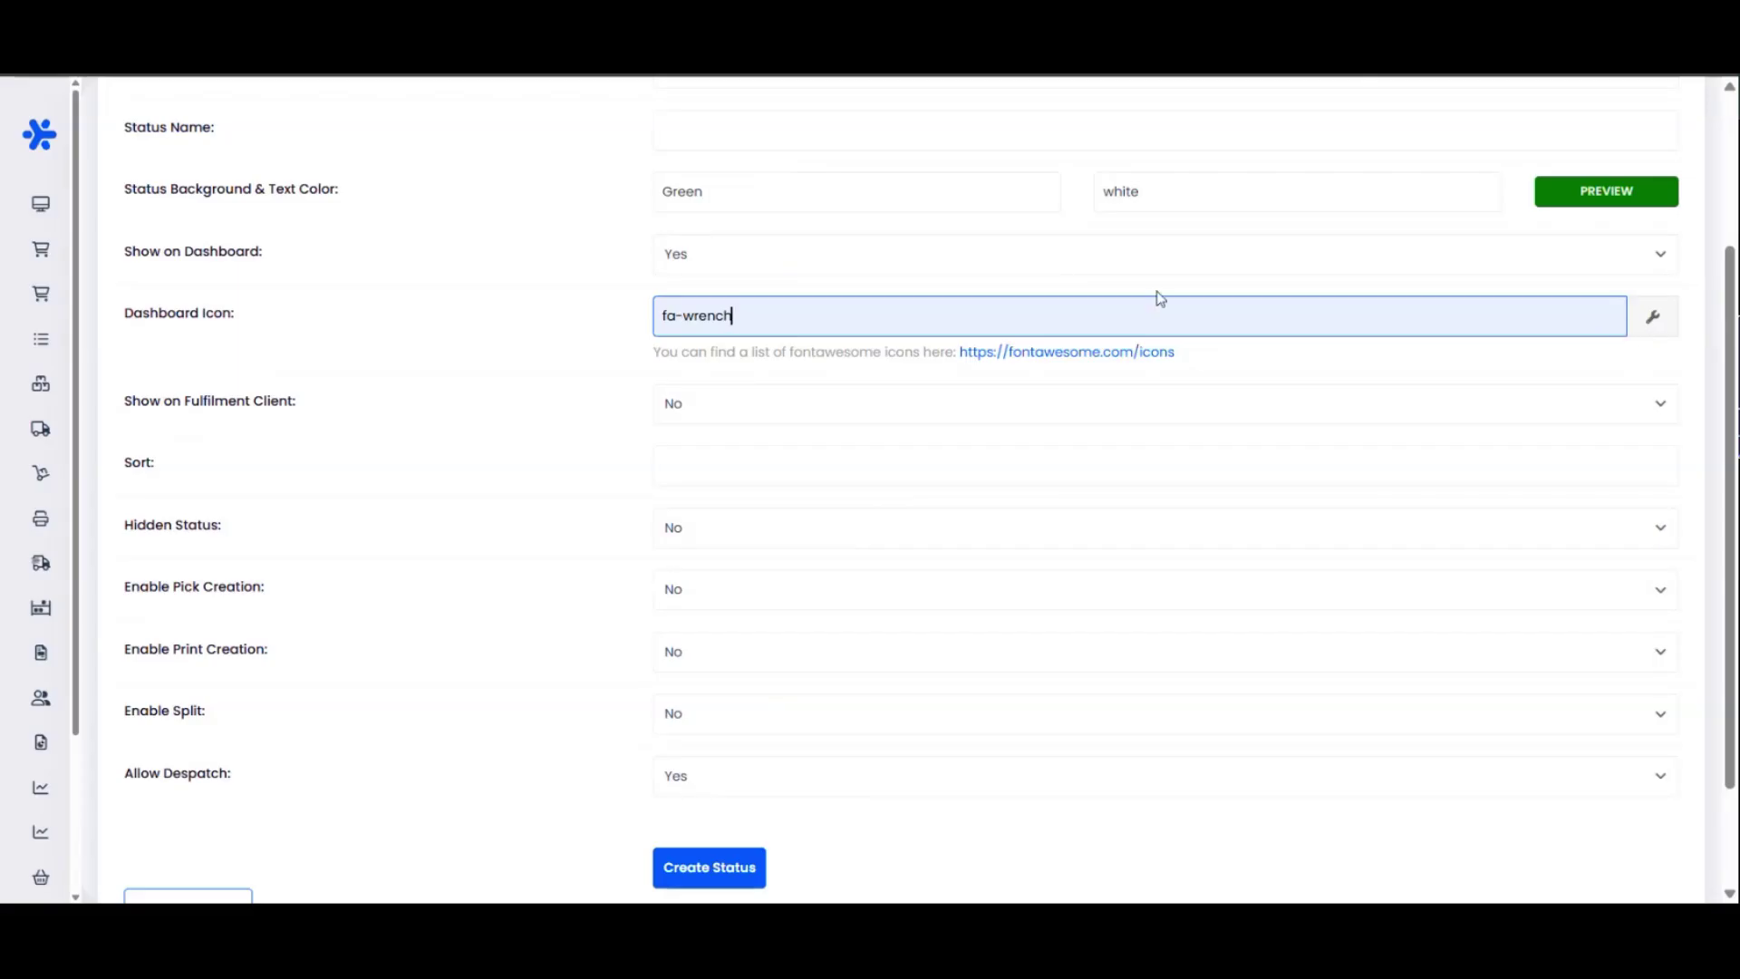
Review the Dashboard Icon, Show on Fulfilment Client and Sort settings of the new status
left_click_drag(805, 315, 635, 315)
left_click(775, 324)
left_click_drag(296, 402, 247, 402)
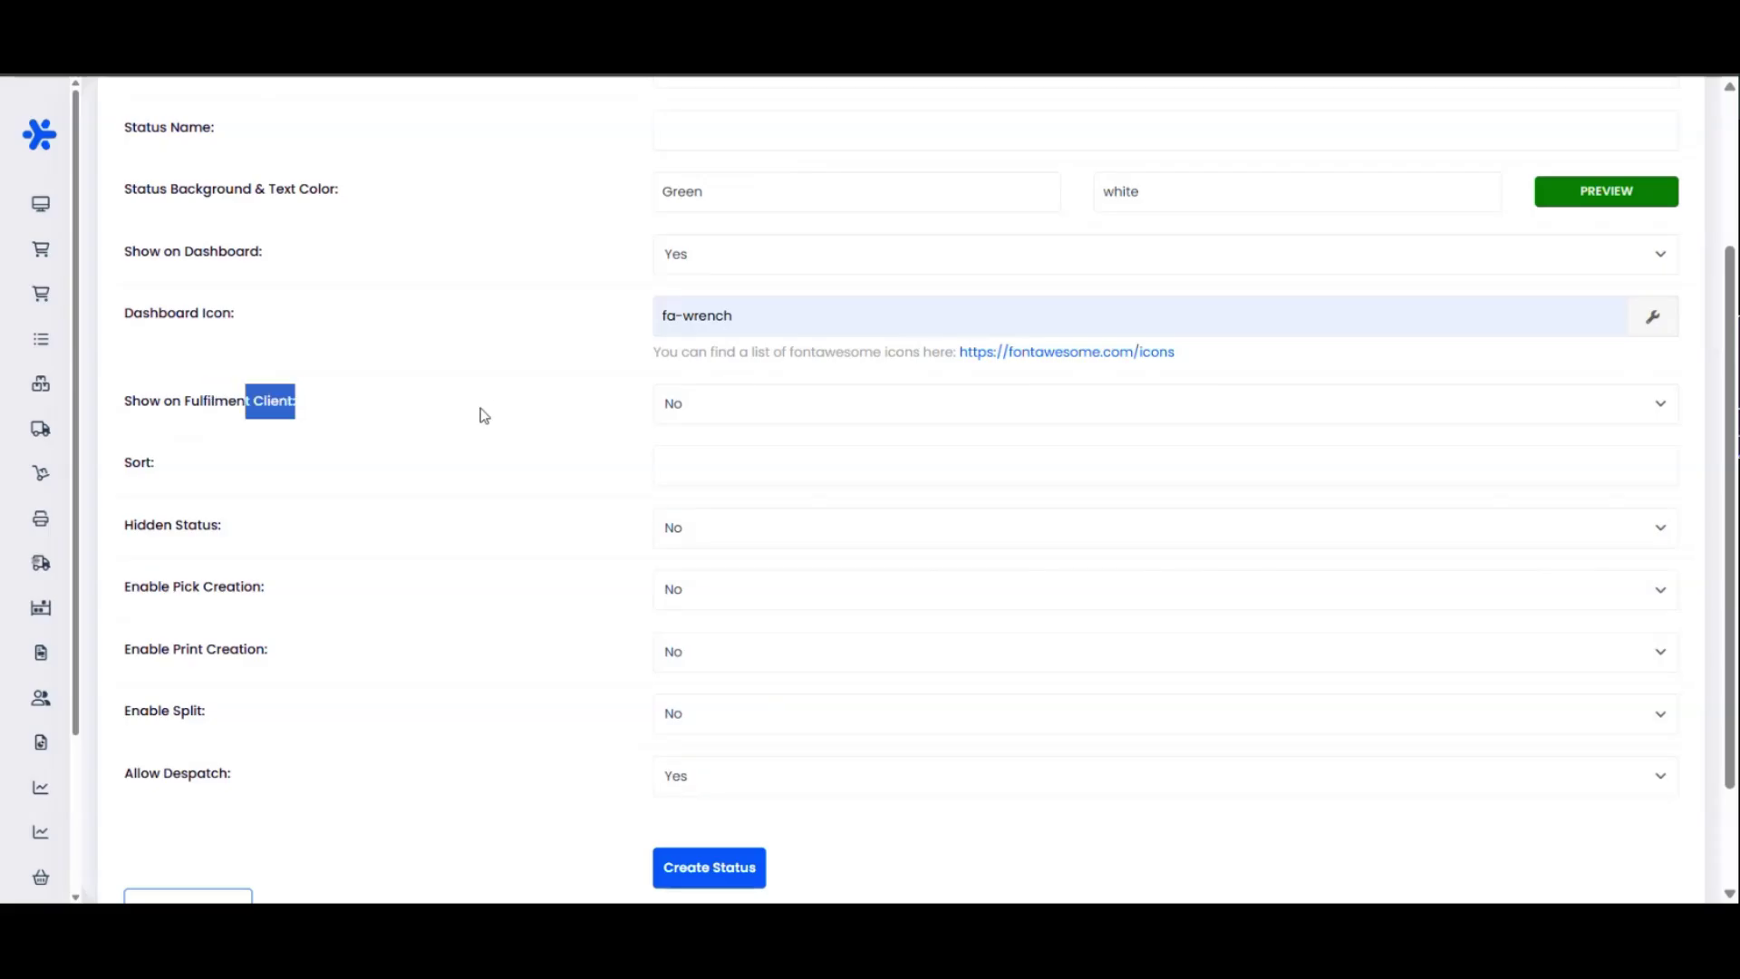
left_click(309, 405)
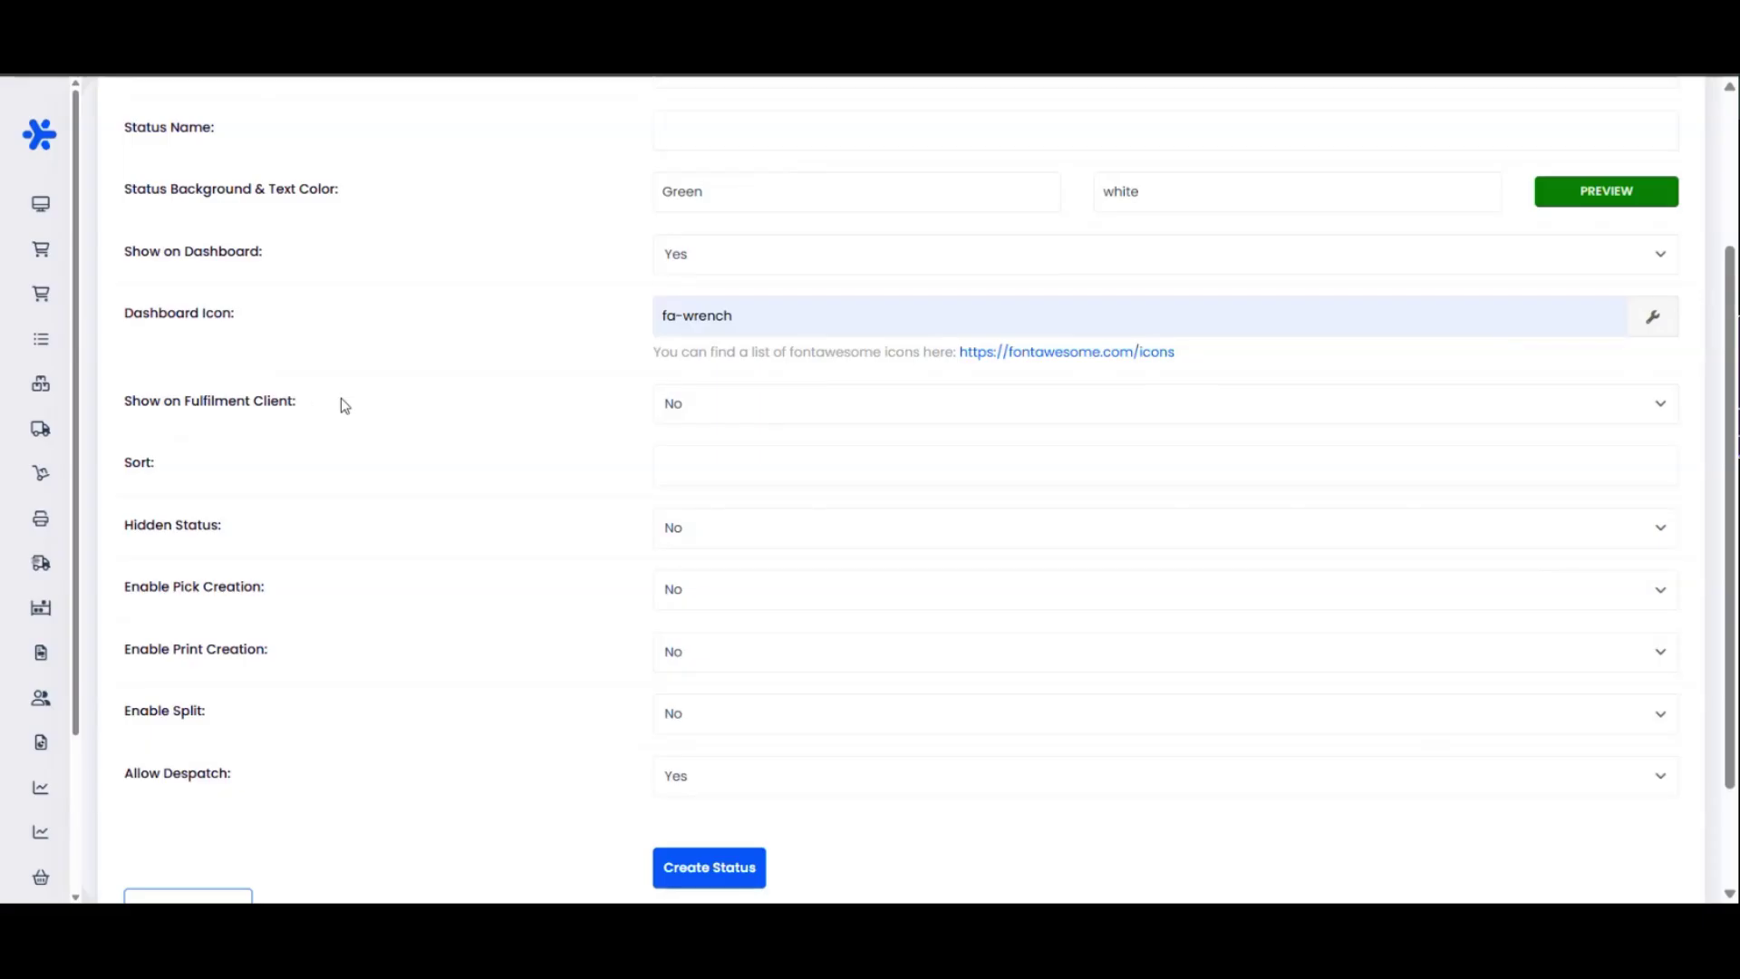
left_click_drag(345, 405, 133, 403)
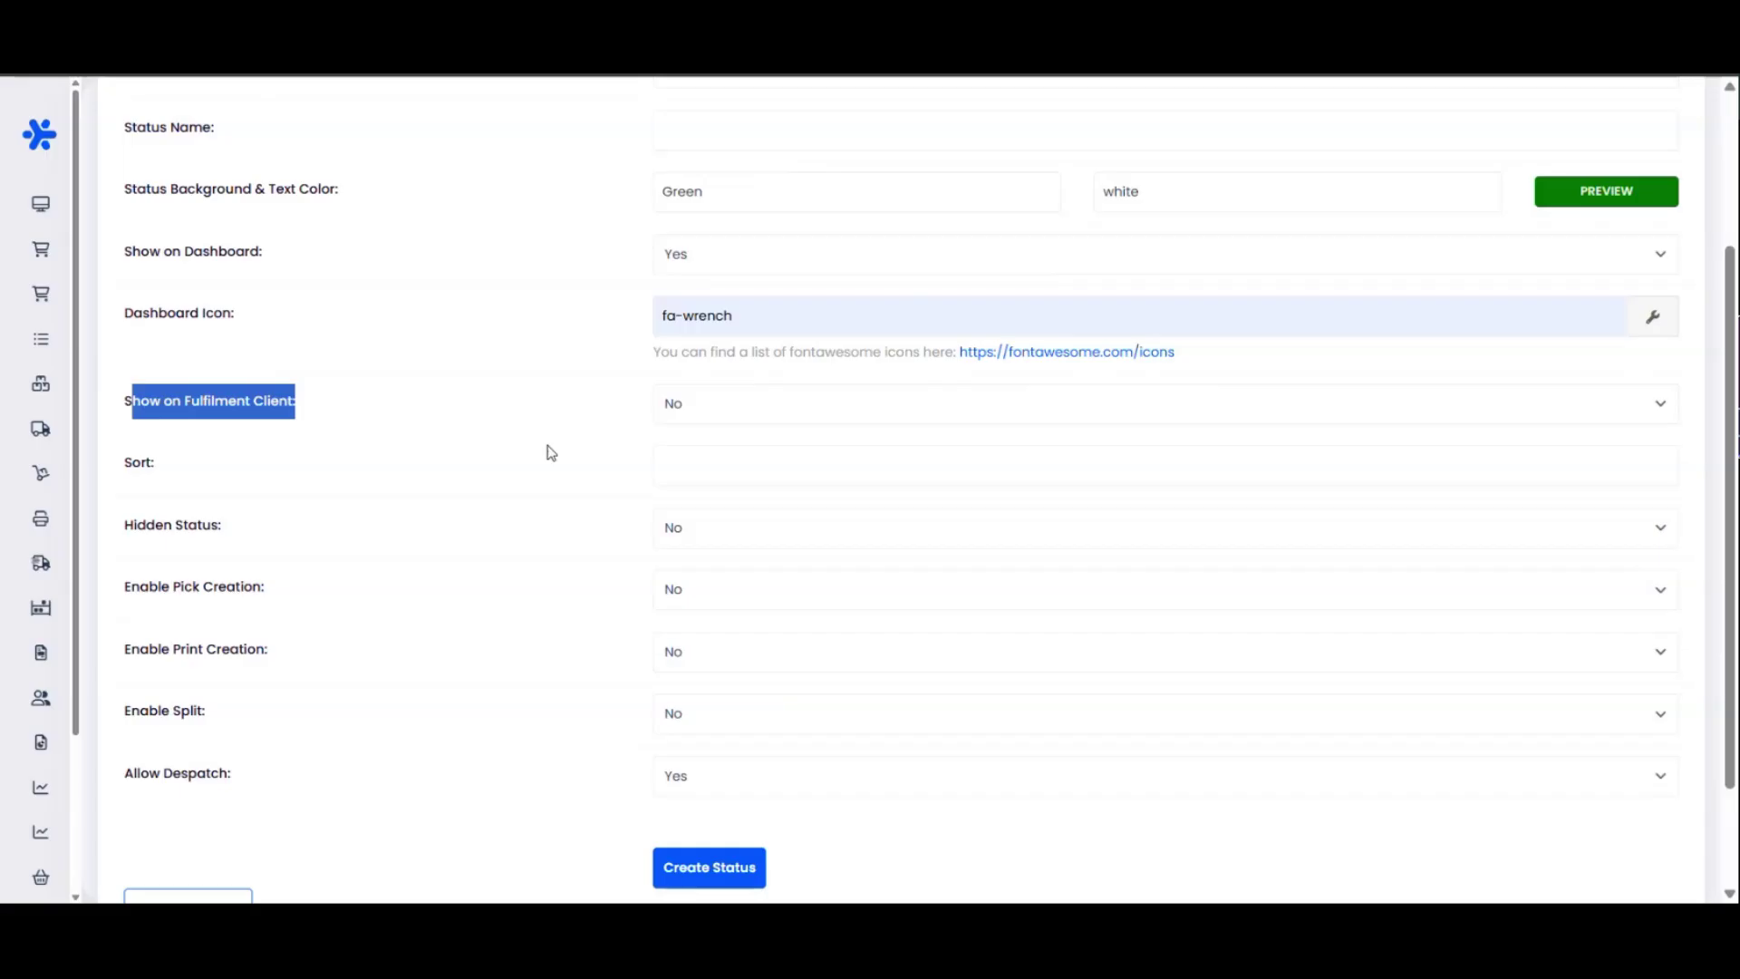
left_click(712, 476)
left_click(524, 466)
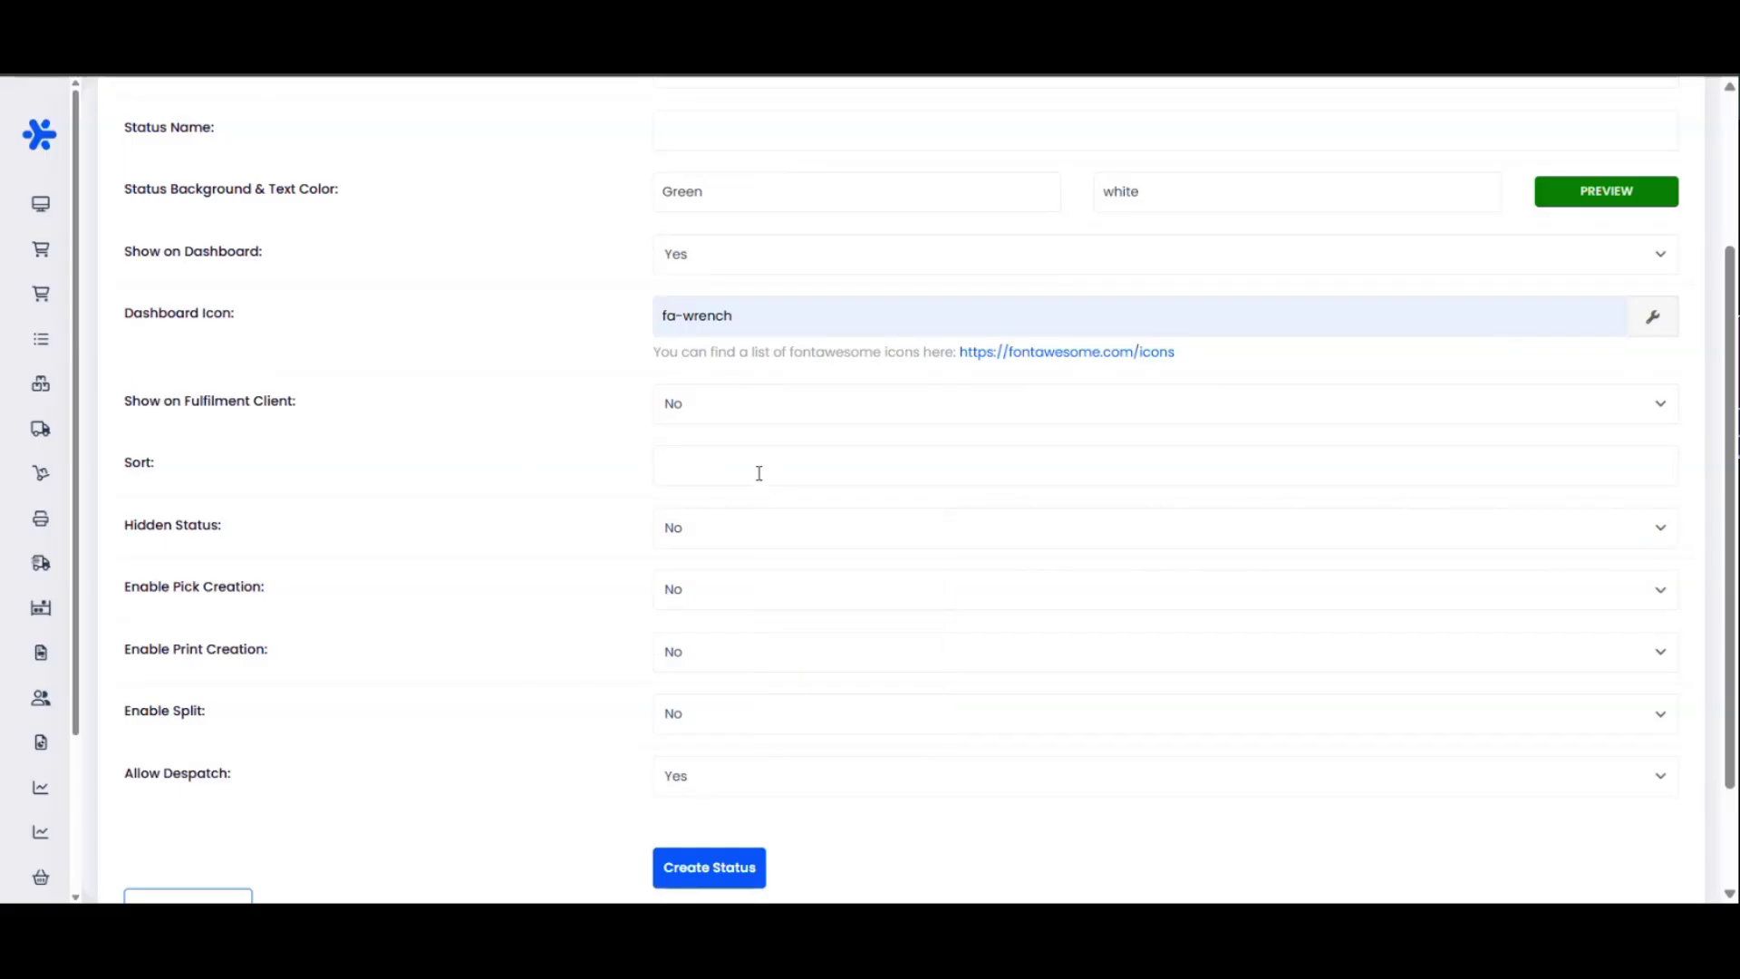
left_click(760, 469)
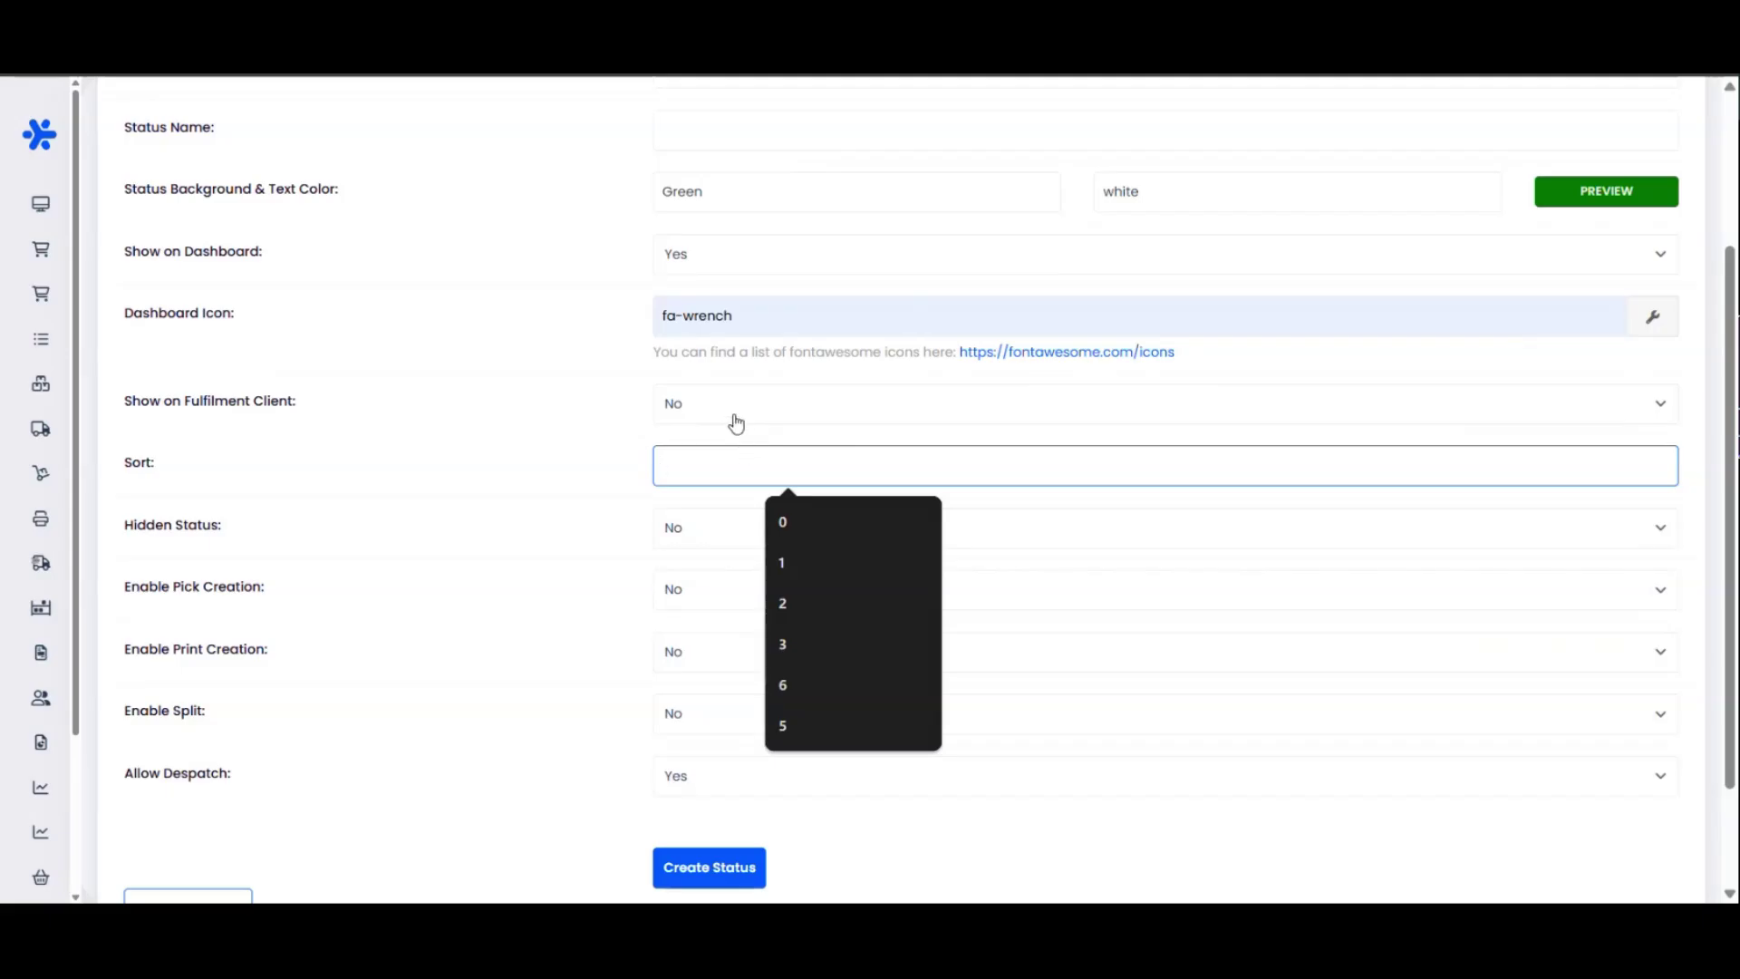
Examine the new status's Hidden Status, Enable Pick Creation, Enable Print Creation, Enable Split and Allow Despatch settings
left_click(304, 535)
scroll(218, 426, "down", 1)
left_click_drag(217, 424, 154, 419)
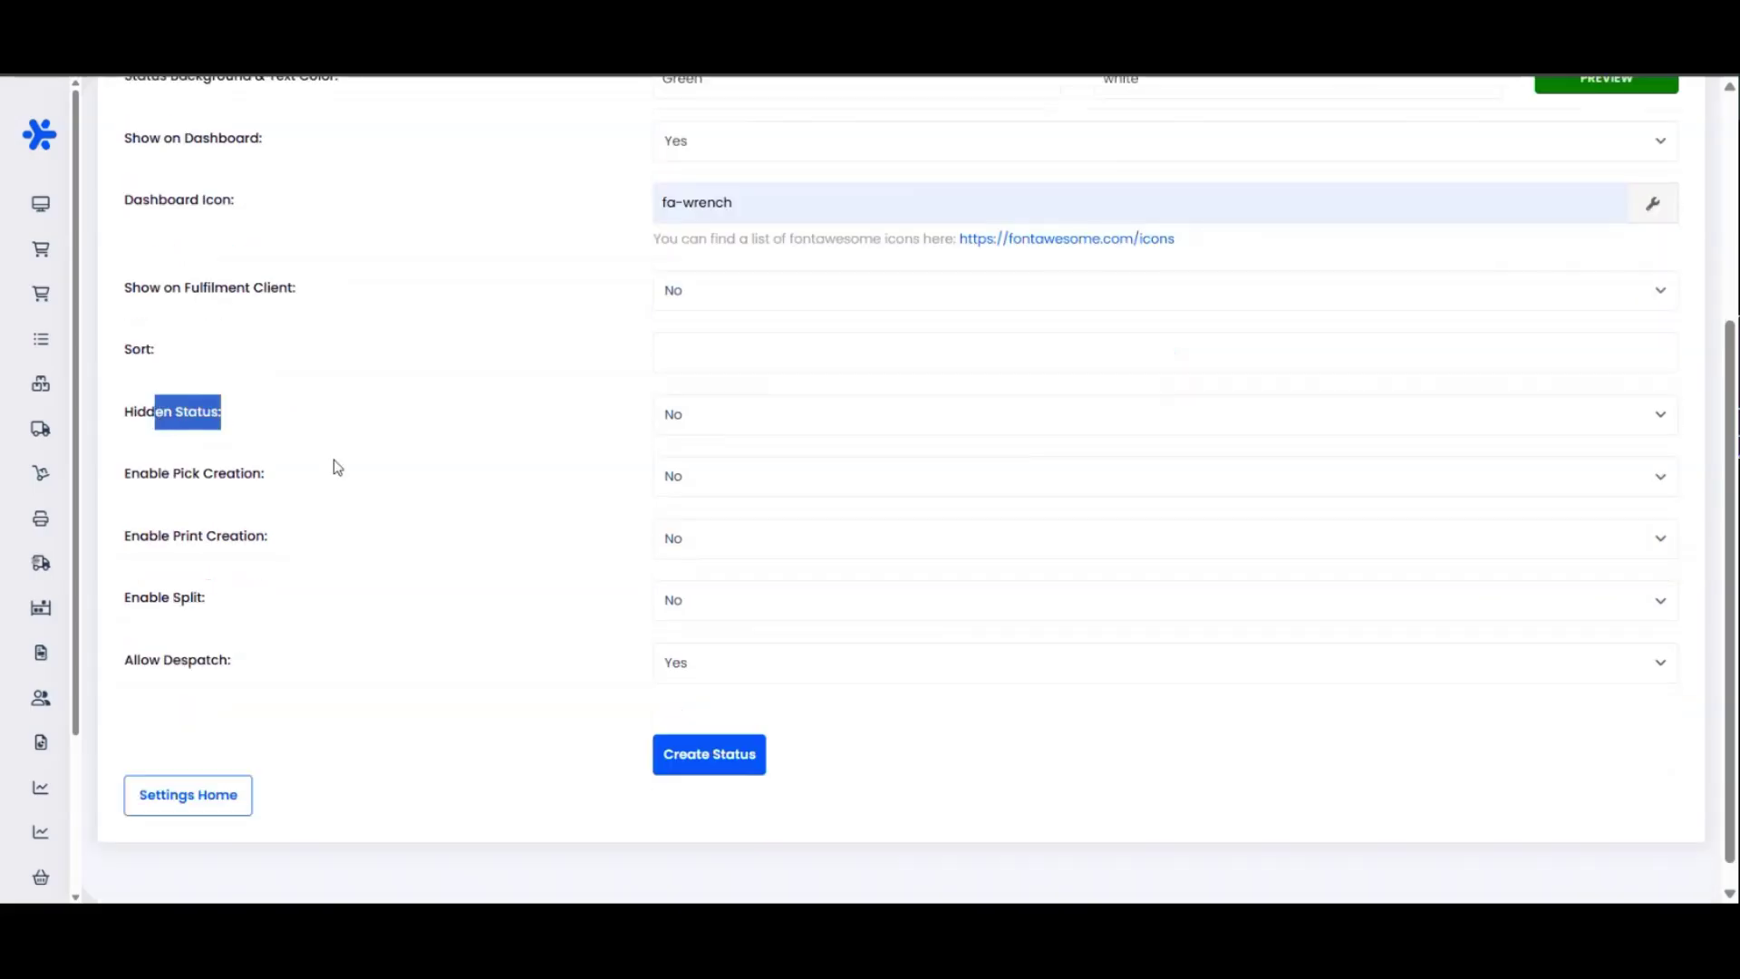
left_click_drag(265, 474, 181, 474)
scroll(324, 497, "up", 1)
scroll(323, 497, "up", 1)
left_click_drag(245, 647, 174, 645)
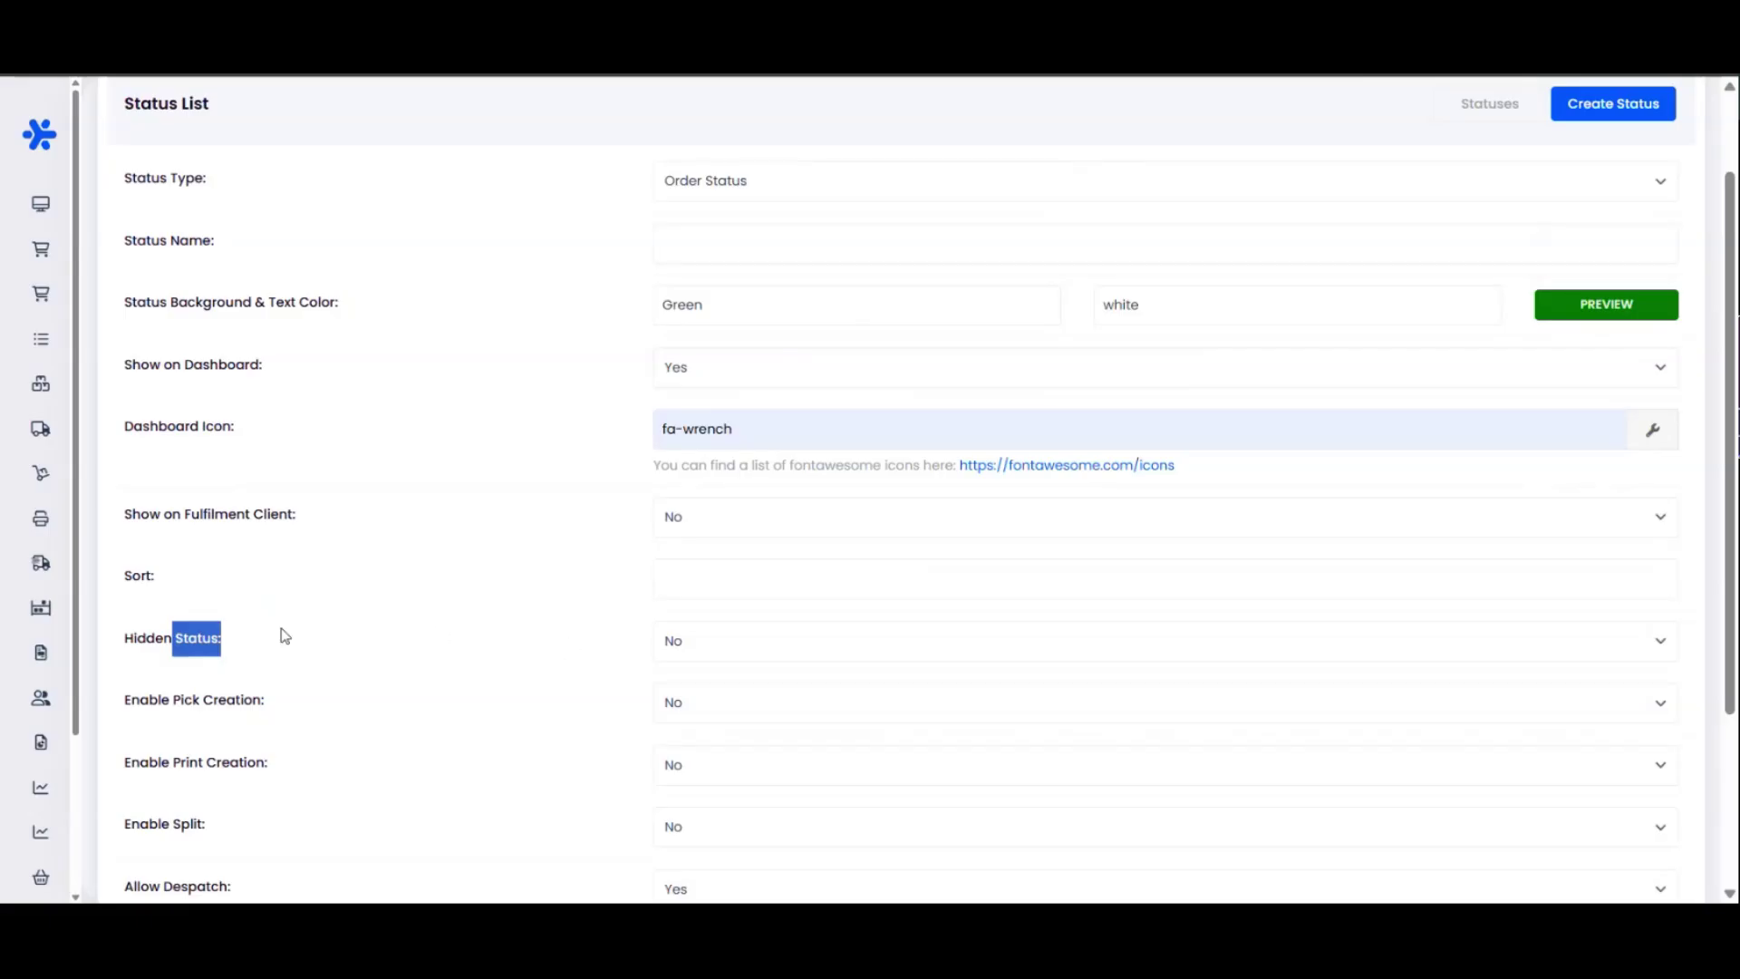
left_click(241, 647)
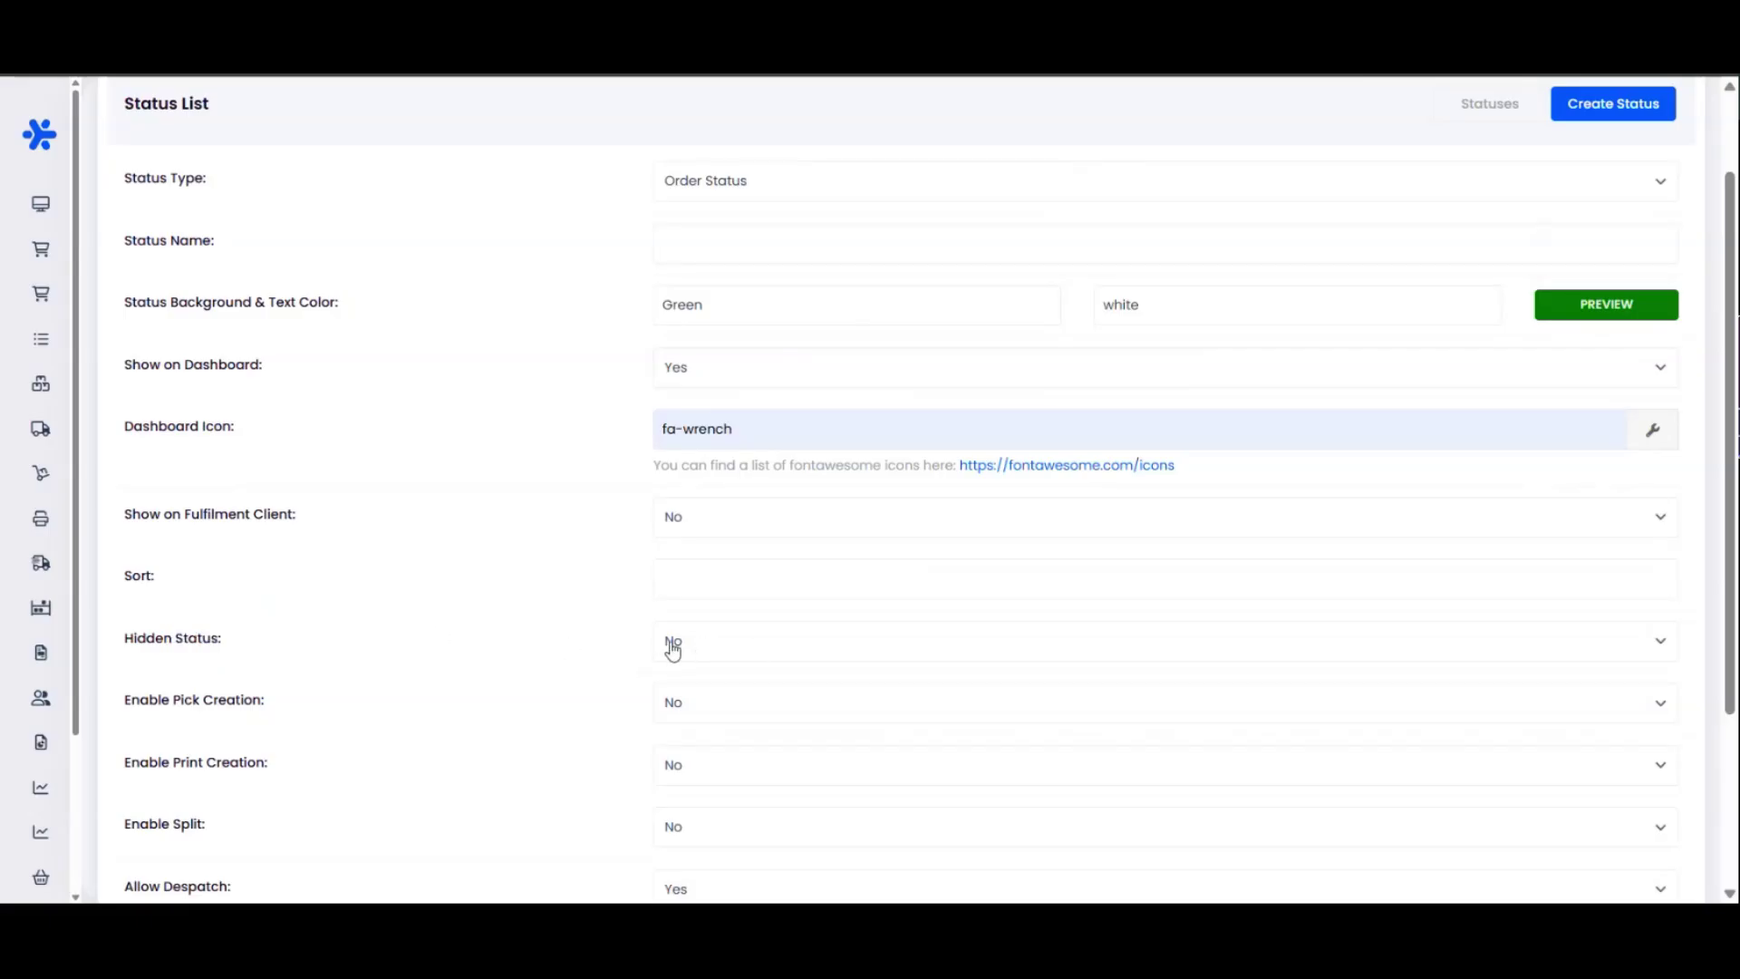
scroll(307, 648, "down", 3)
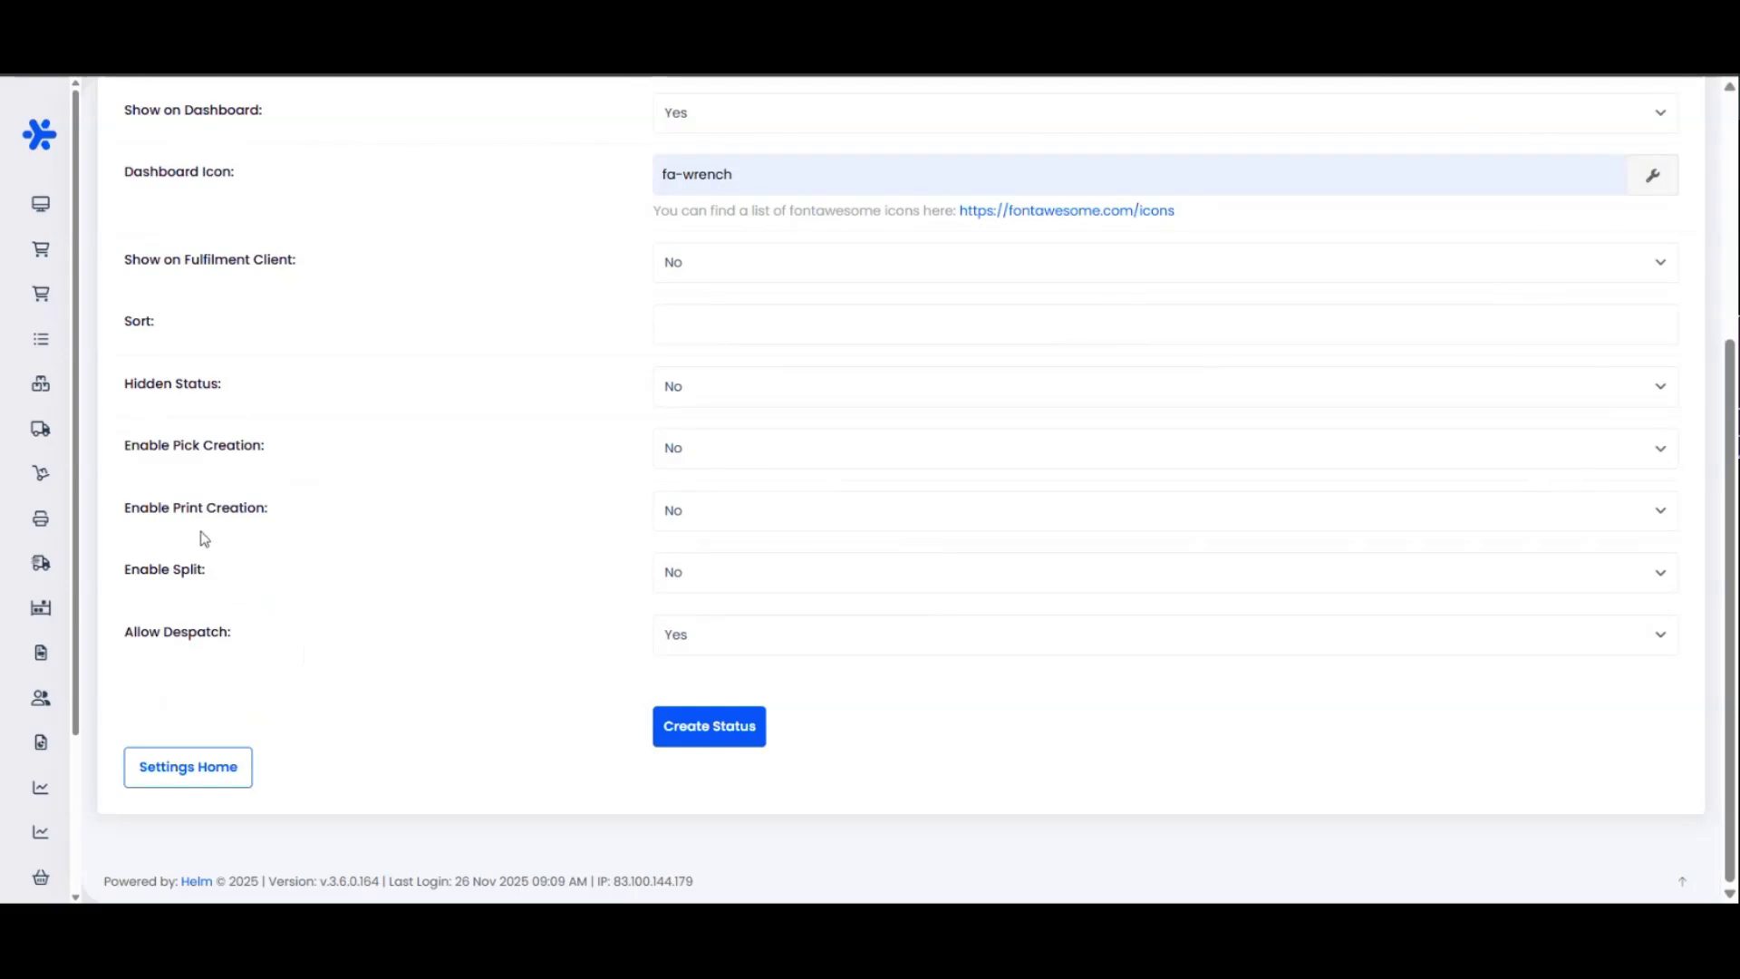
left_click_drag(300, 438, 132, 445)
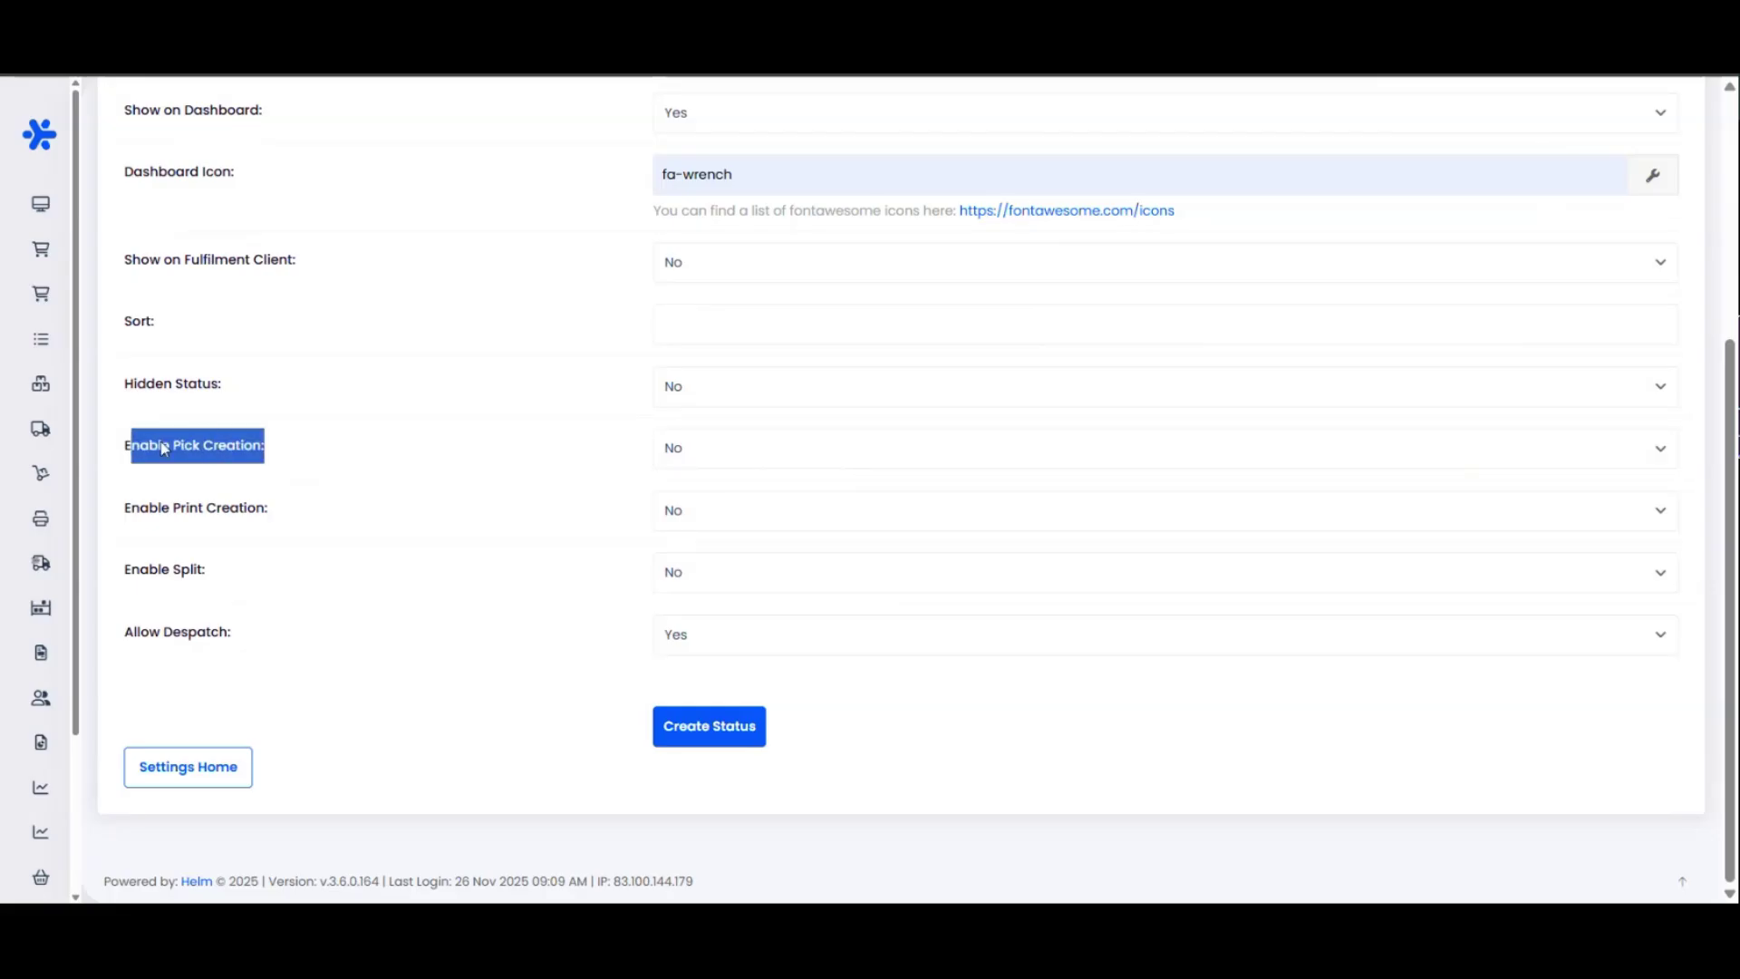
left_click(223, 455)
left_click_drag(277, 513, 163, 510)
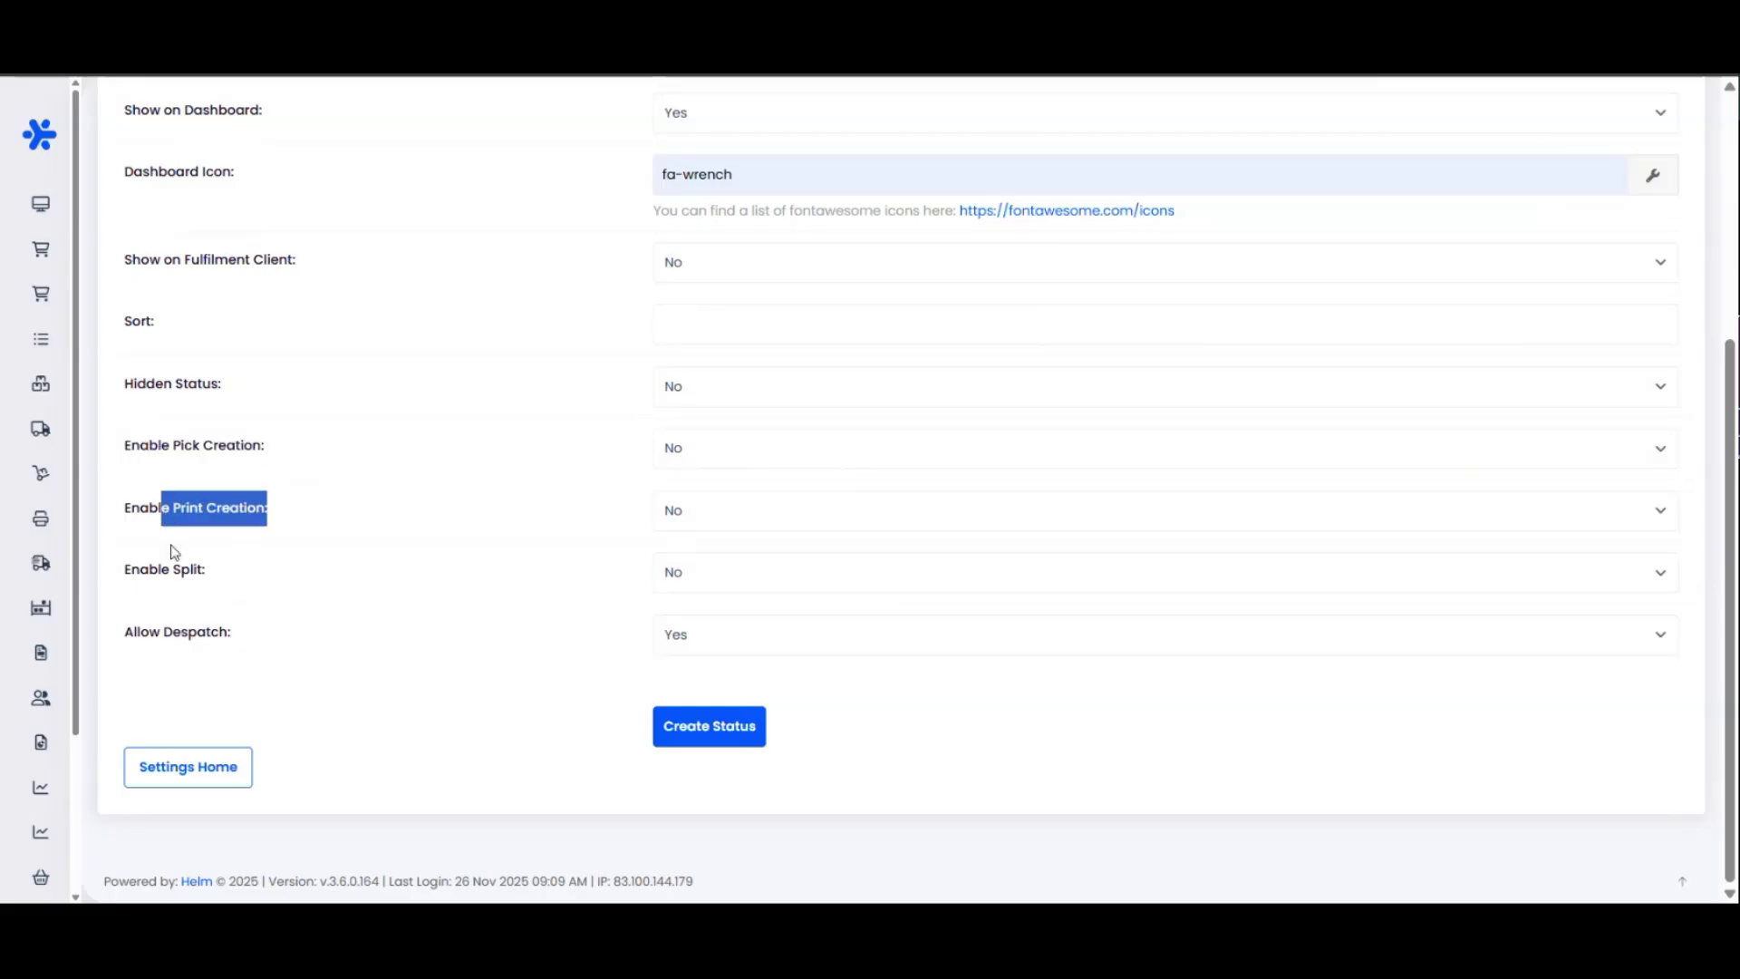
left_click_drag(227, 582, 176, 578)
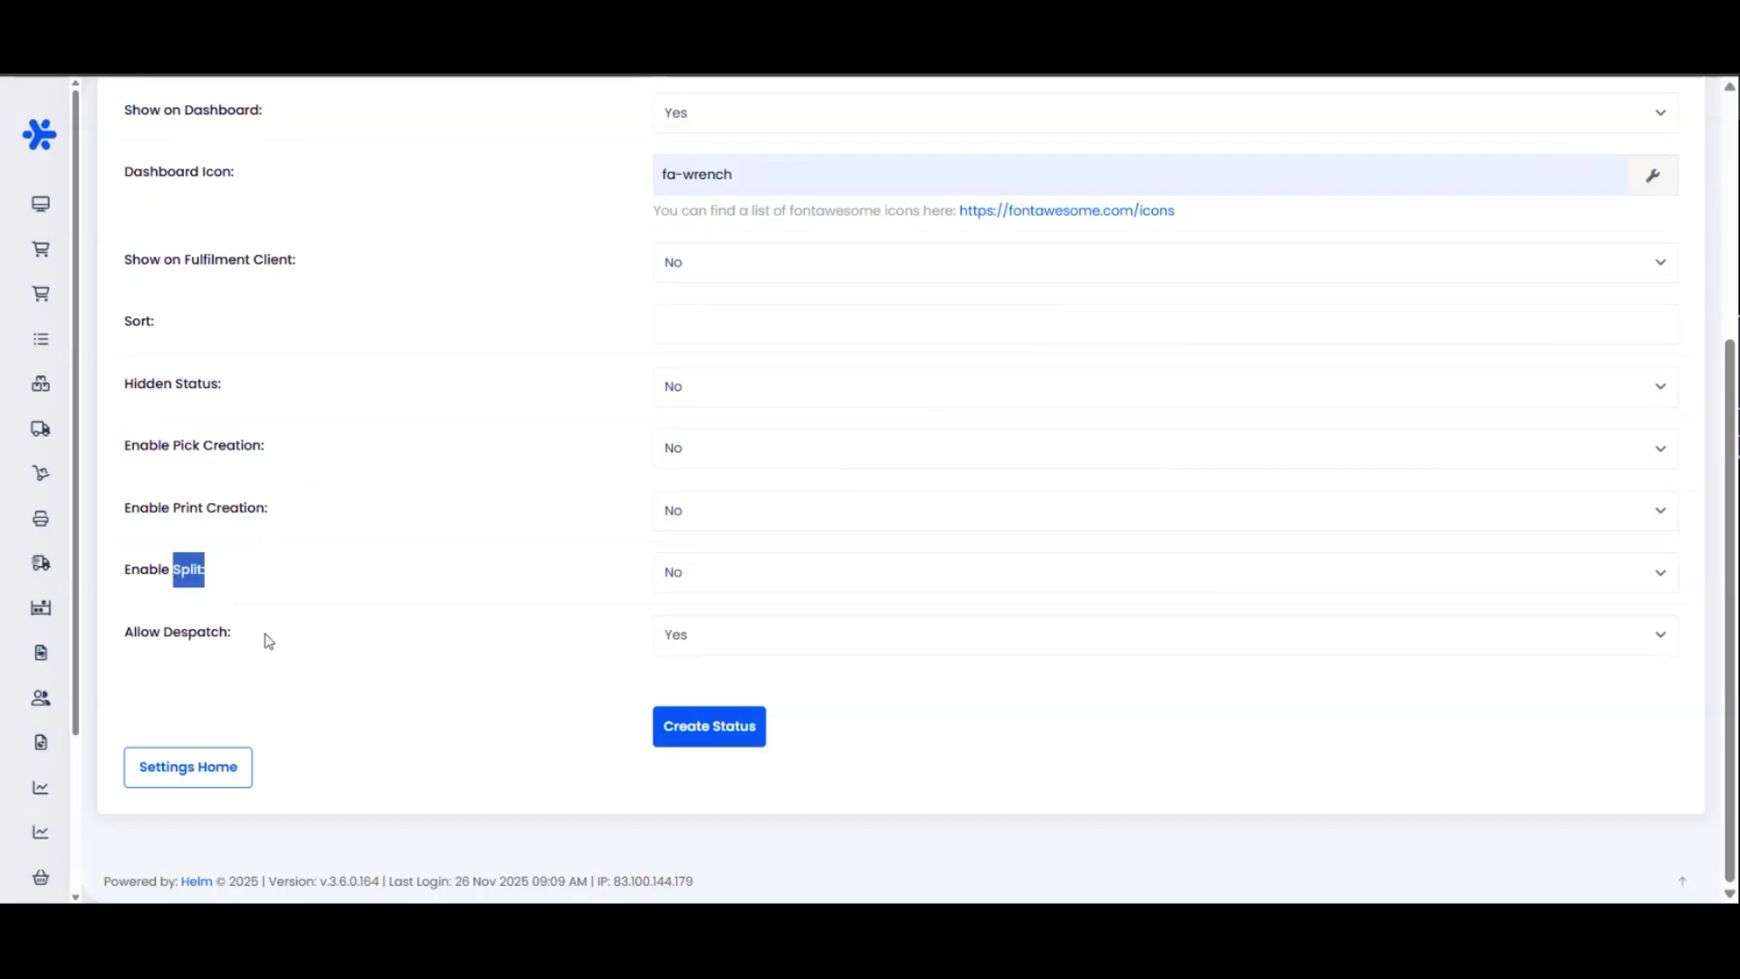
left_click_drag(268, 641, 154, 641)
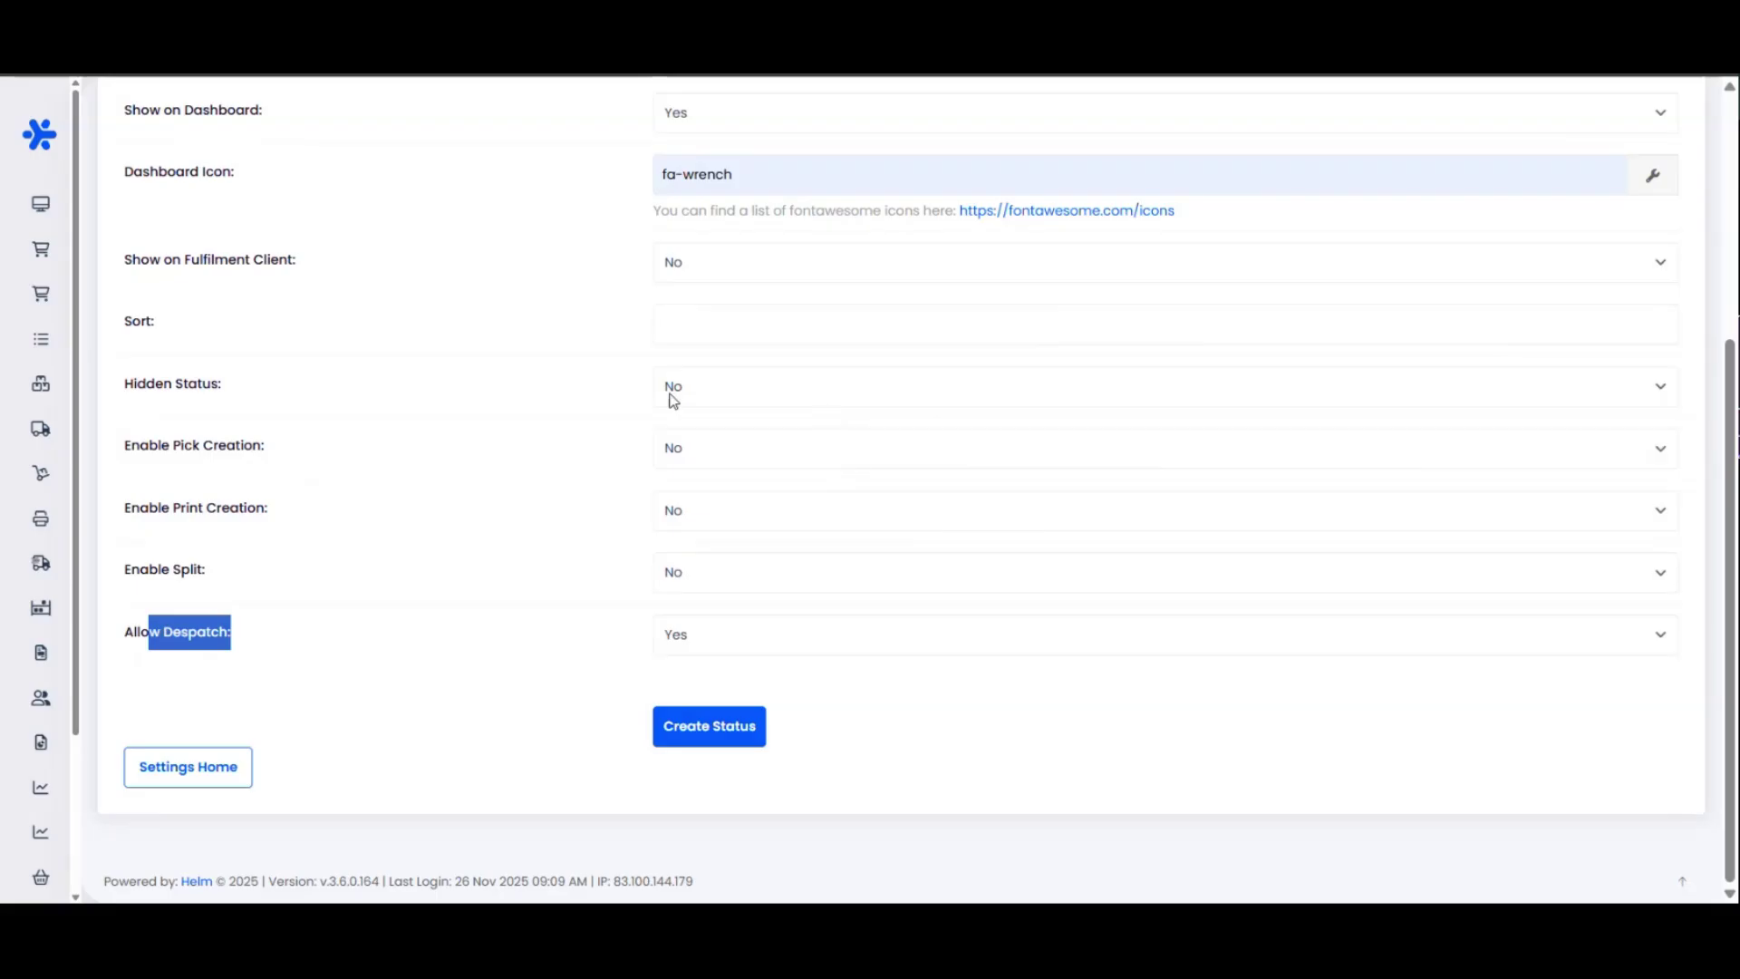
scroll(458, 599, "up", 1)
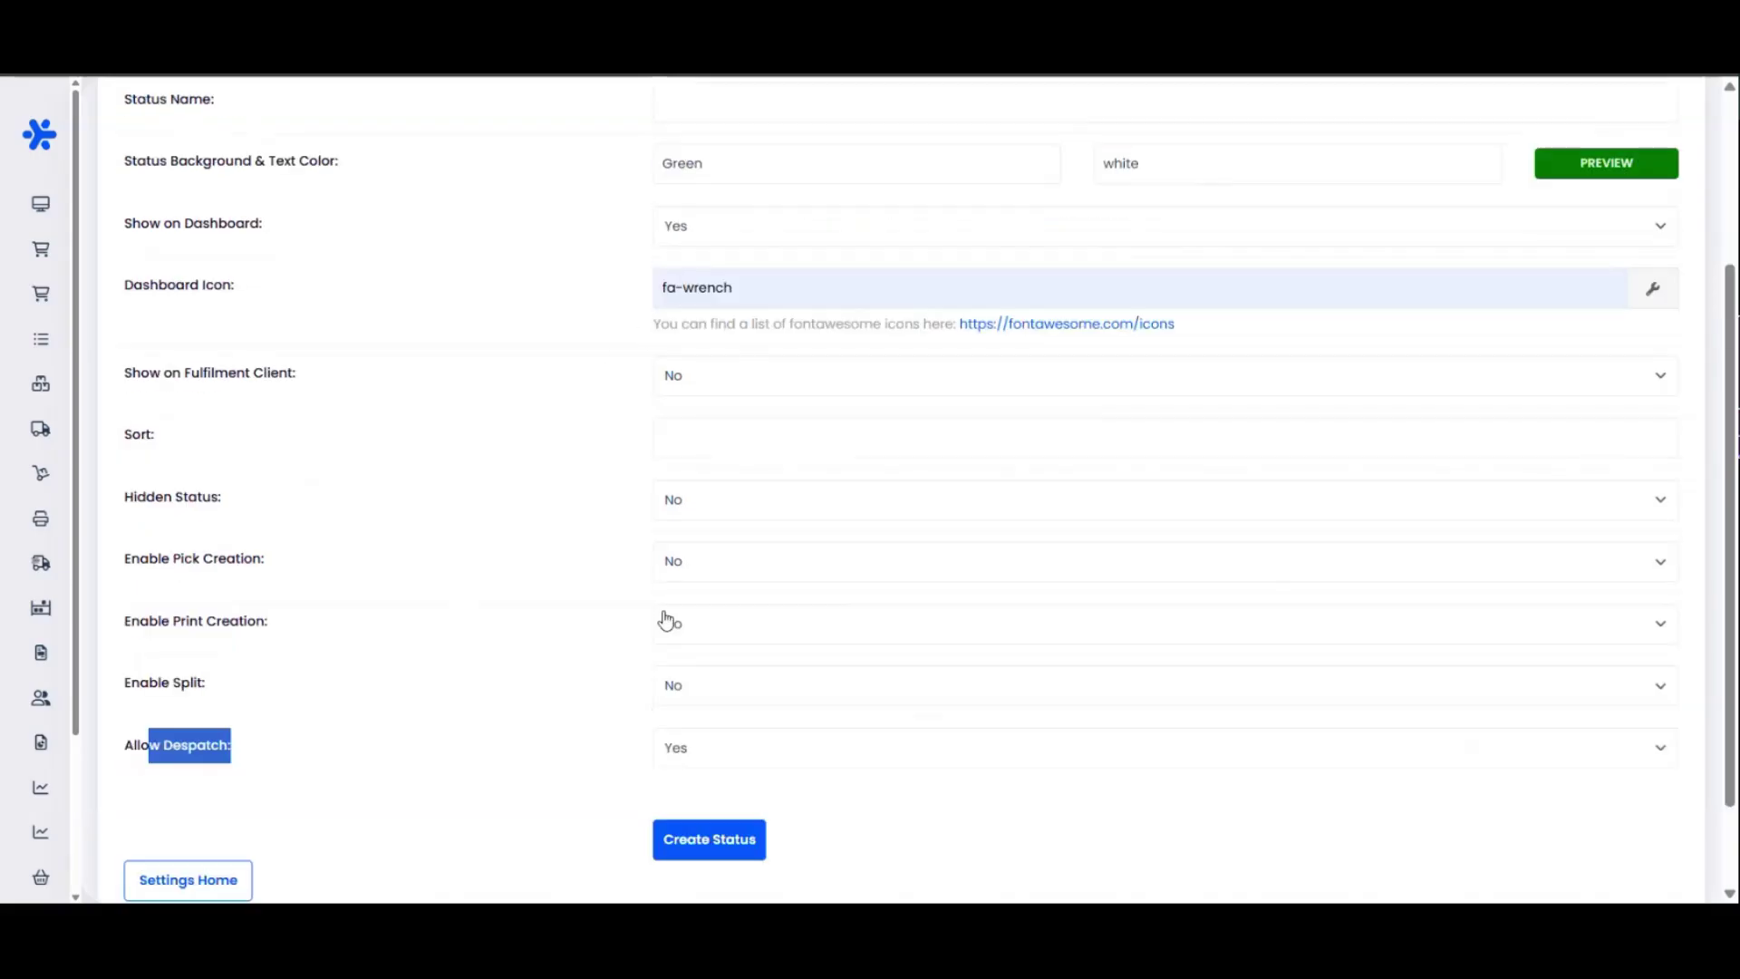
Return to the dashboard and review the status tiles in the Order Status Overview
mouse_move(79, 208)
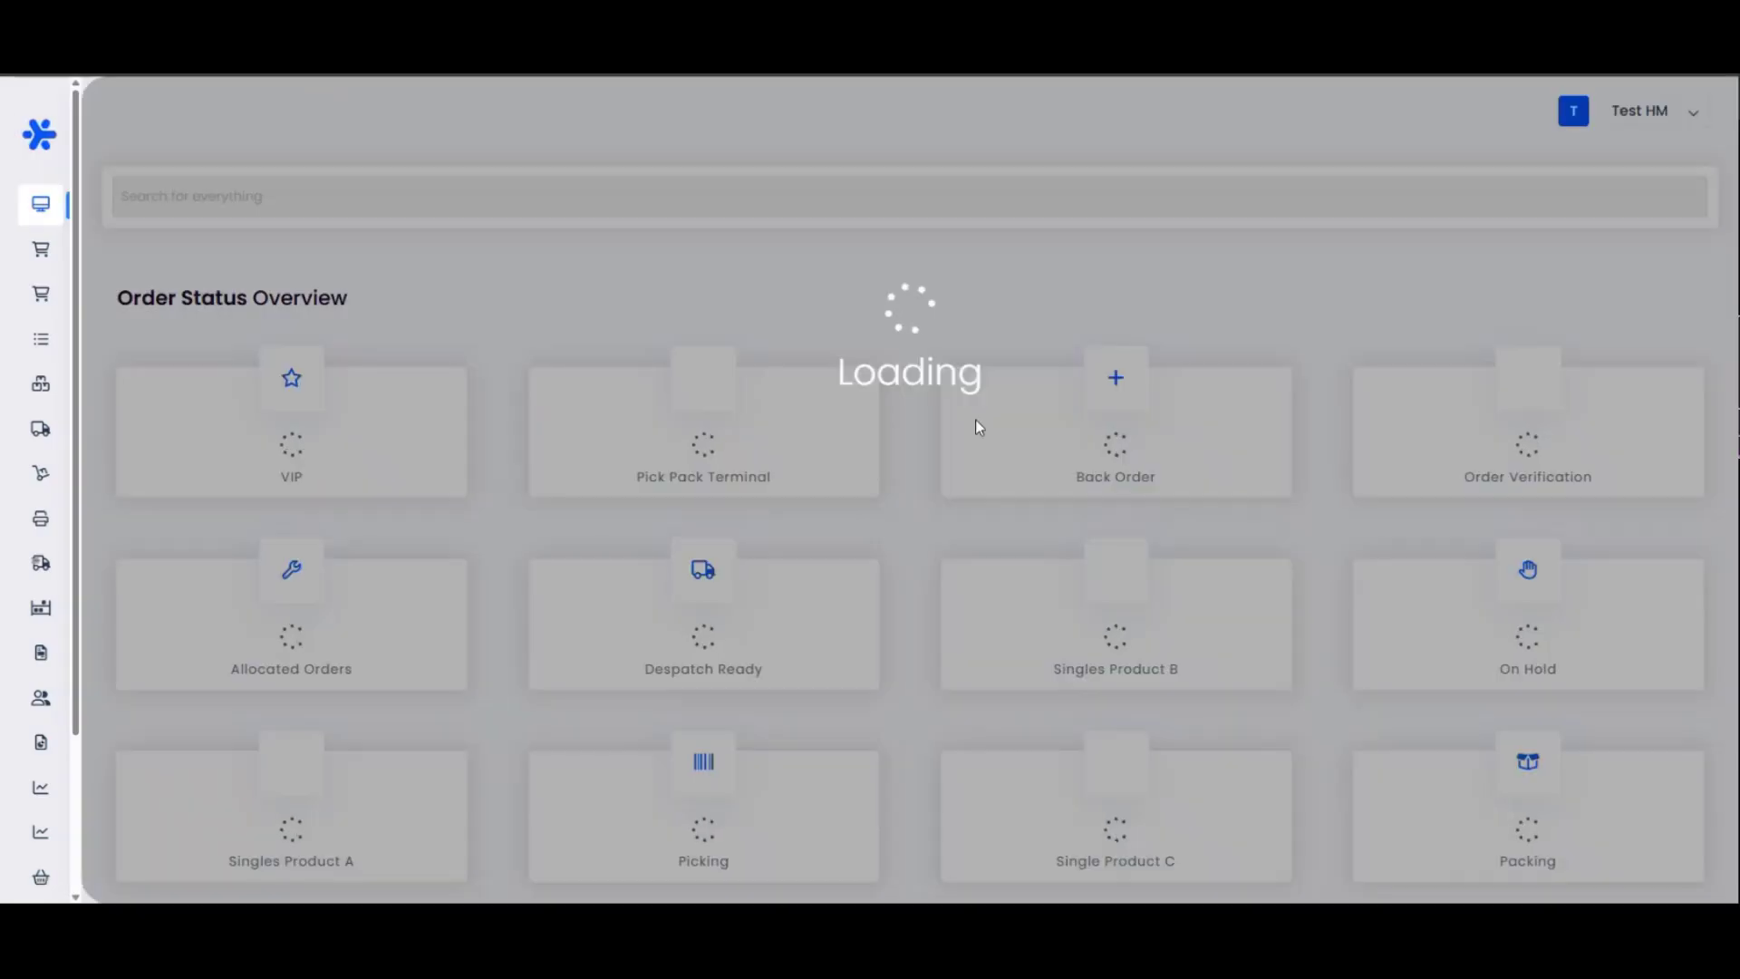
scroll(835, 389, "down", 2)
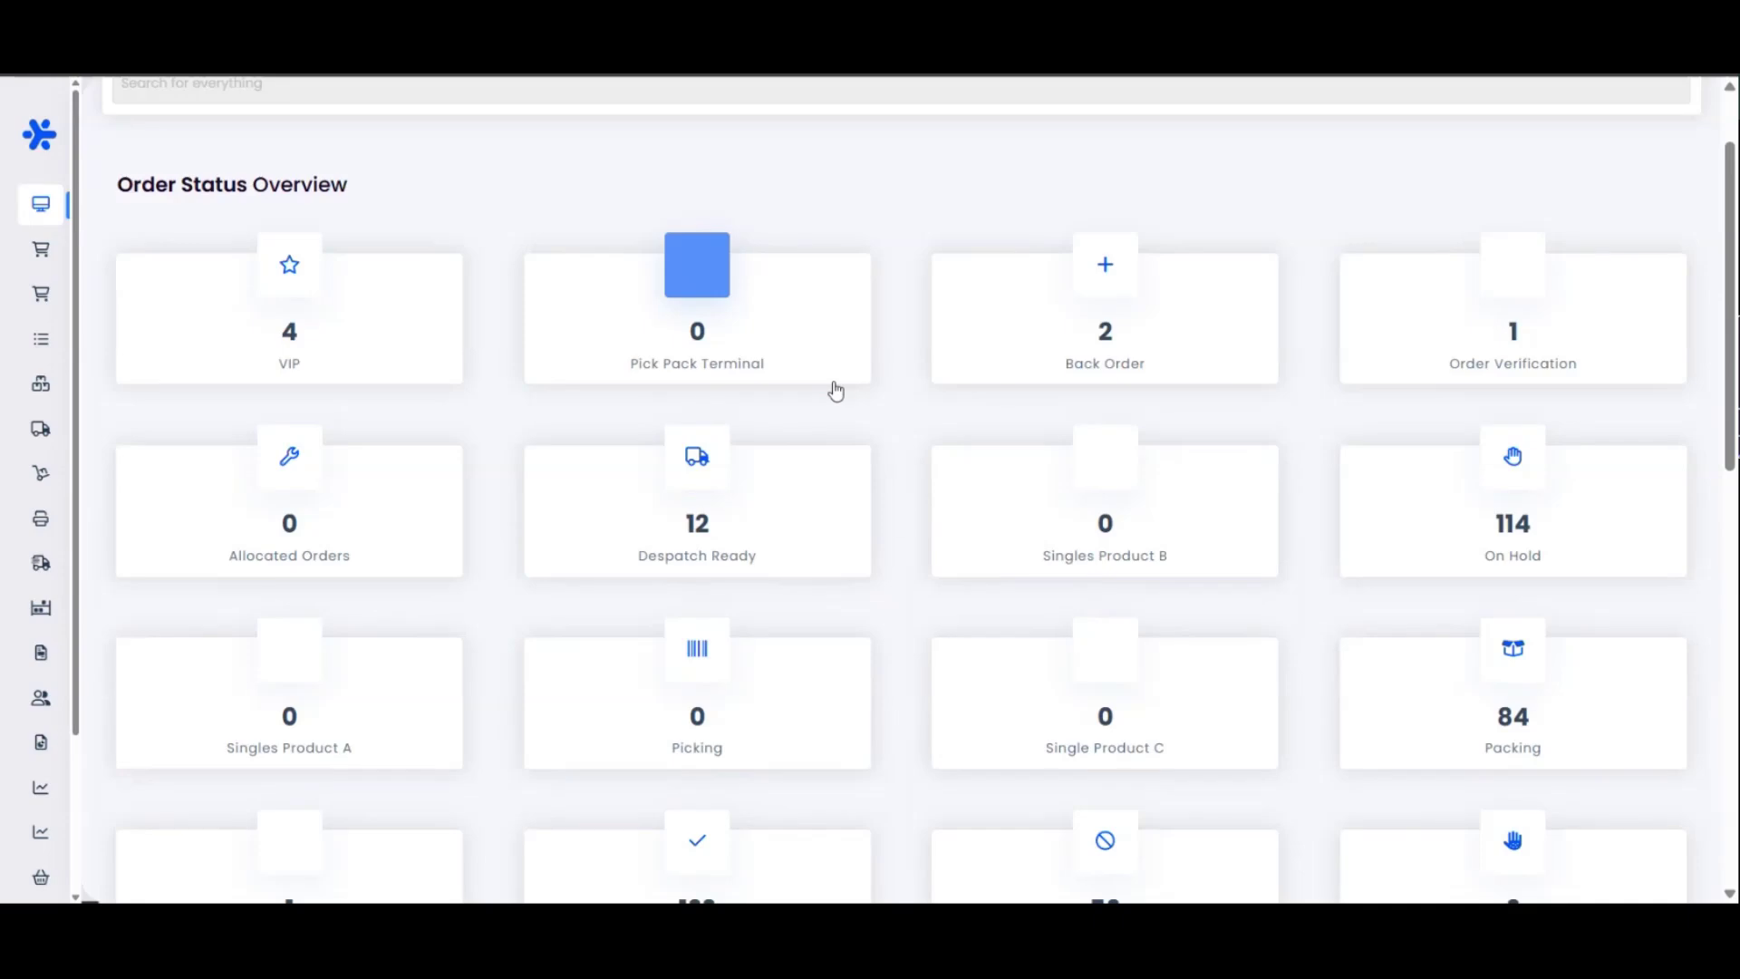
scroll(907, 534, "down", 2)
scroll(932, 563, "up", 3)
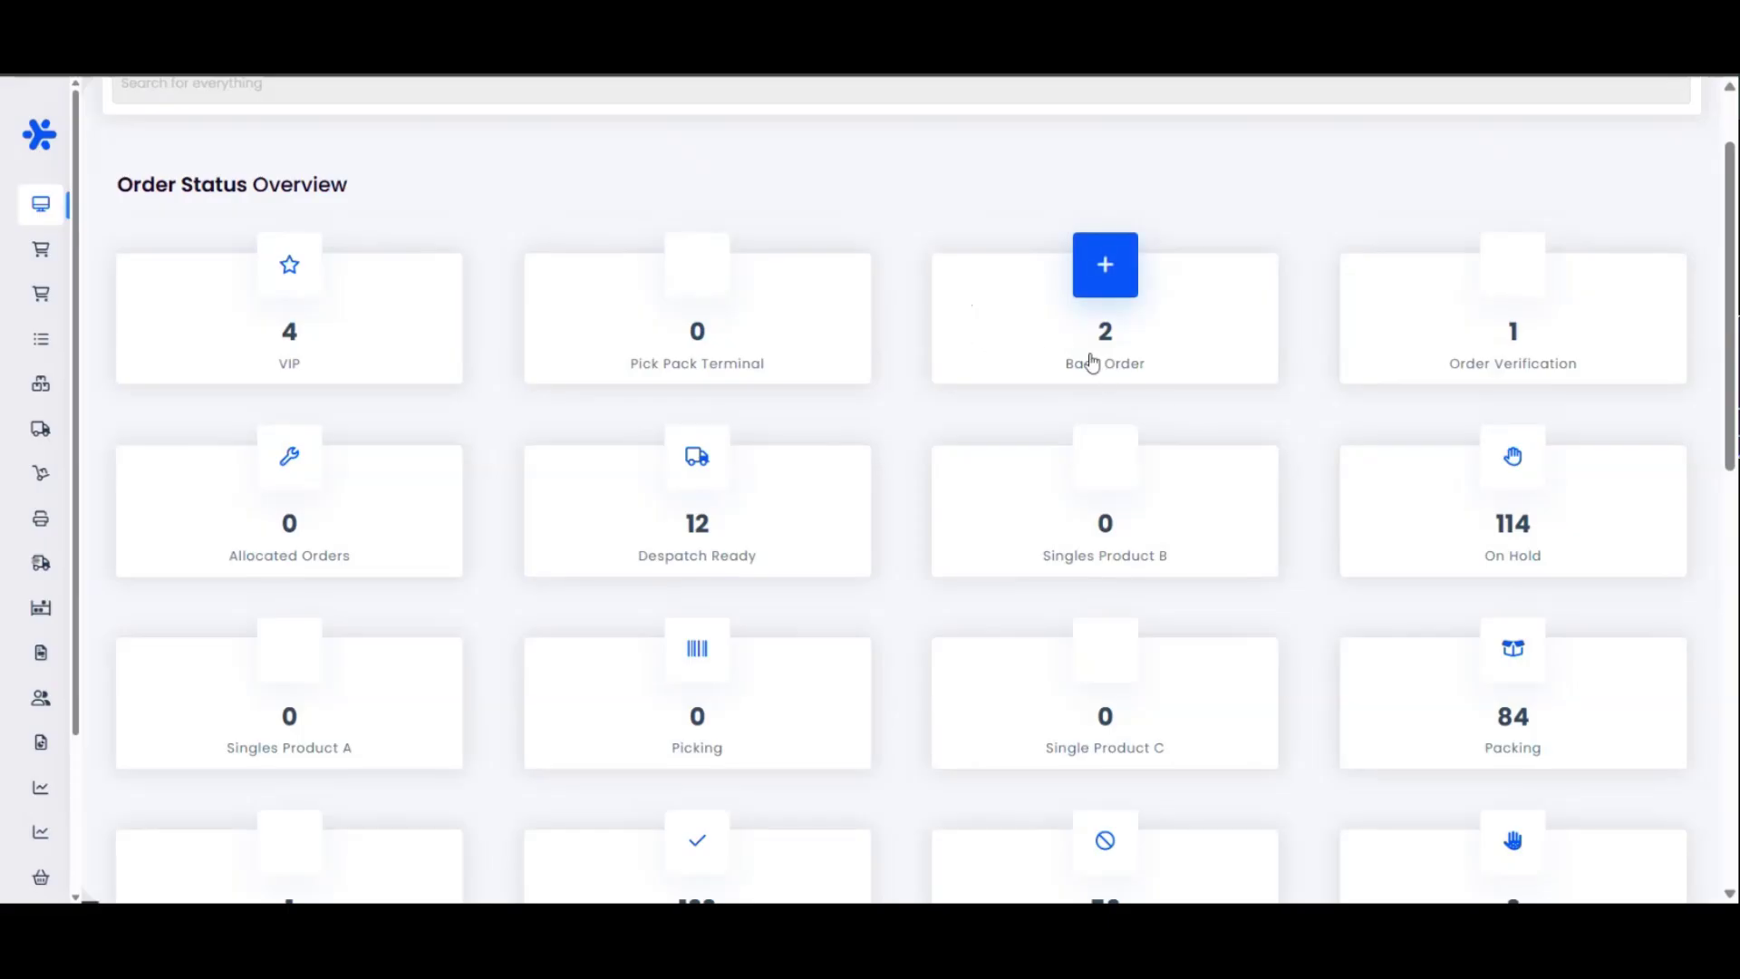
scroll(943, 362, "up", 2)
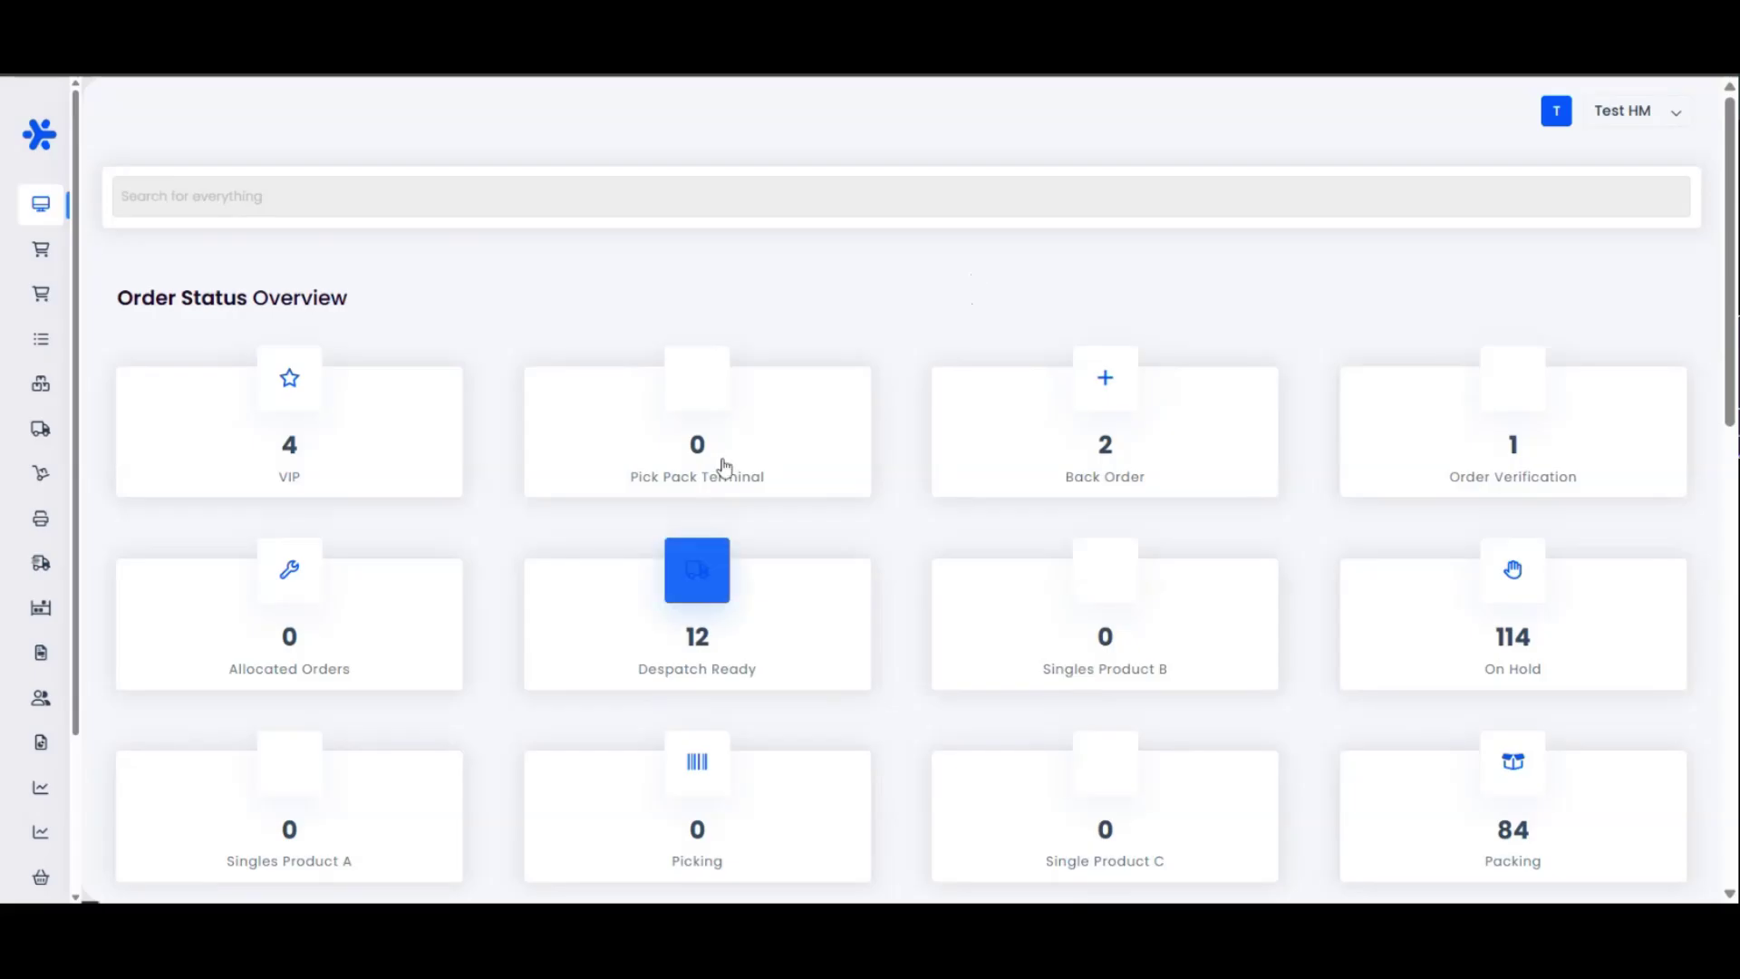
scroll(725, 308, "down", 1)
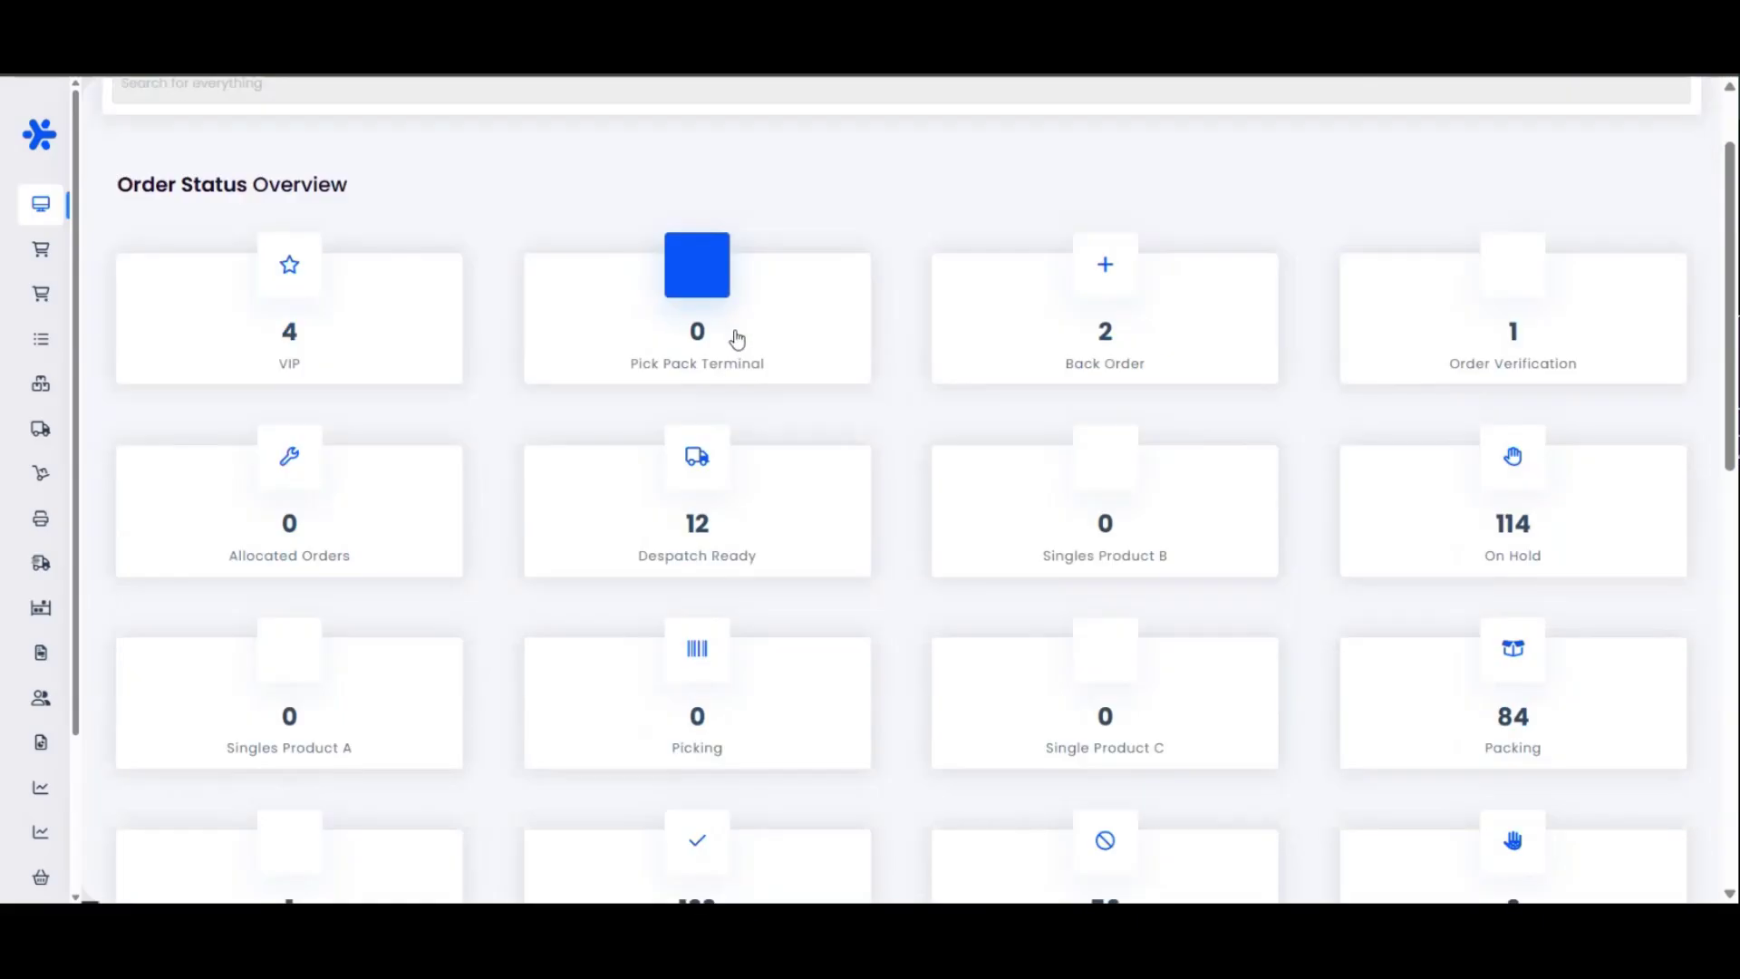
scroll(780, 426, "down", 1)
scroll(866, 318, "up", 1)
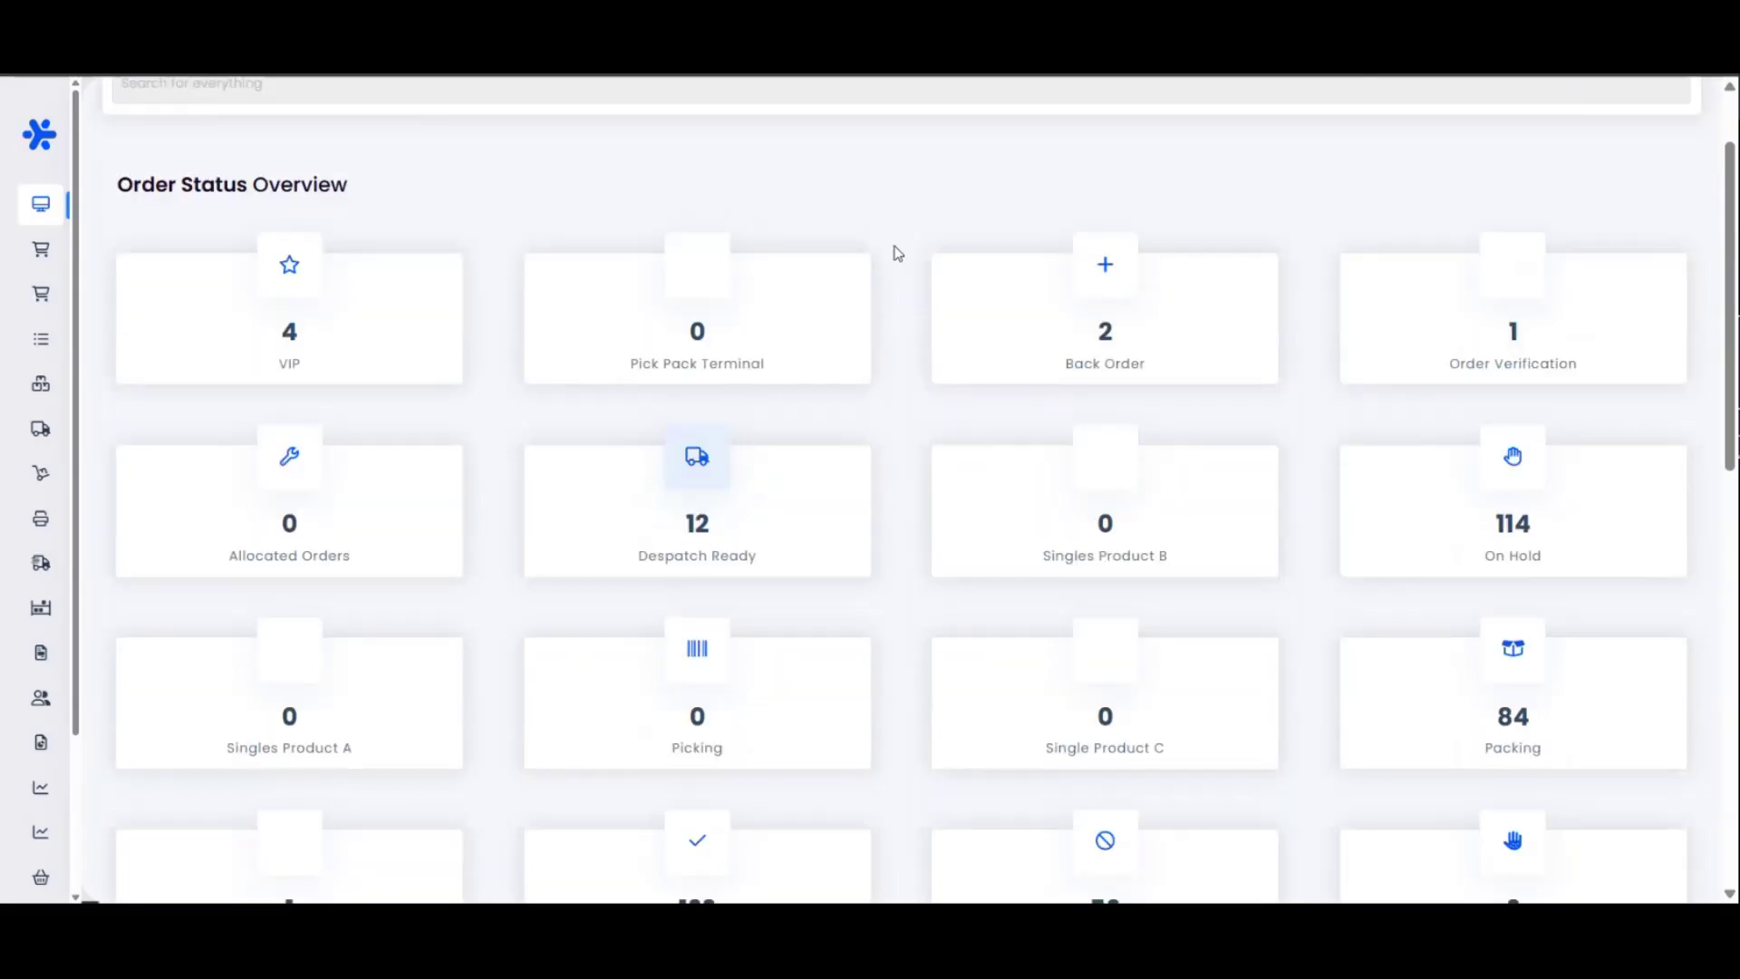
scroll(870, 254, "up", 1)
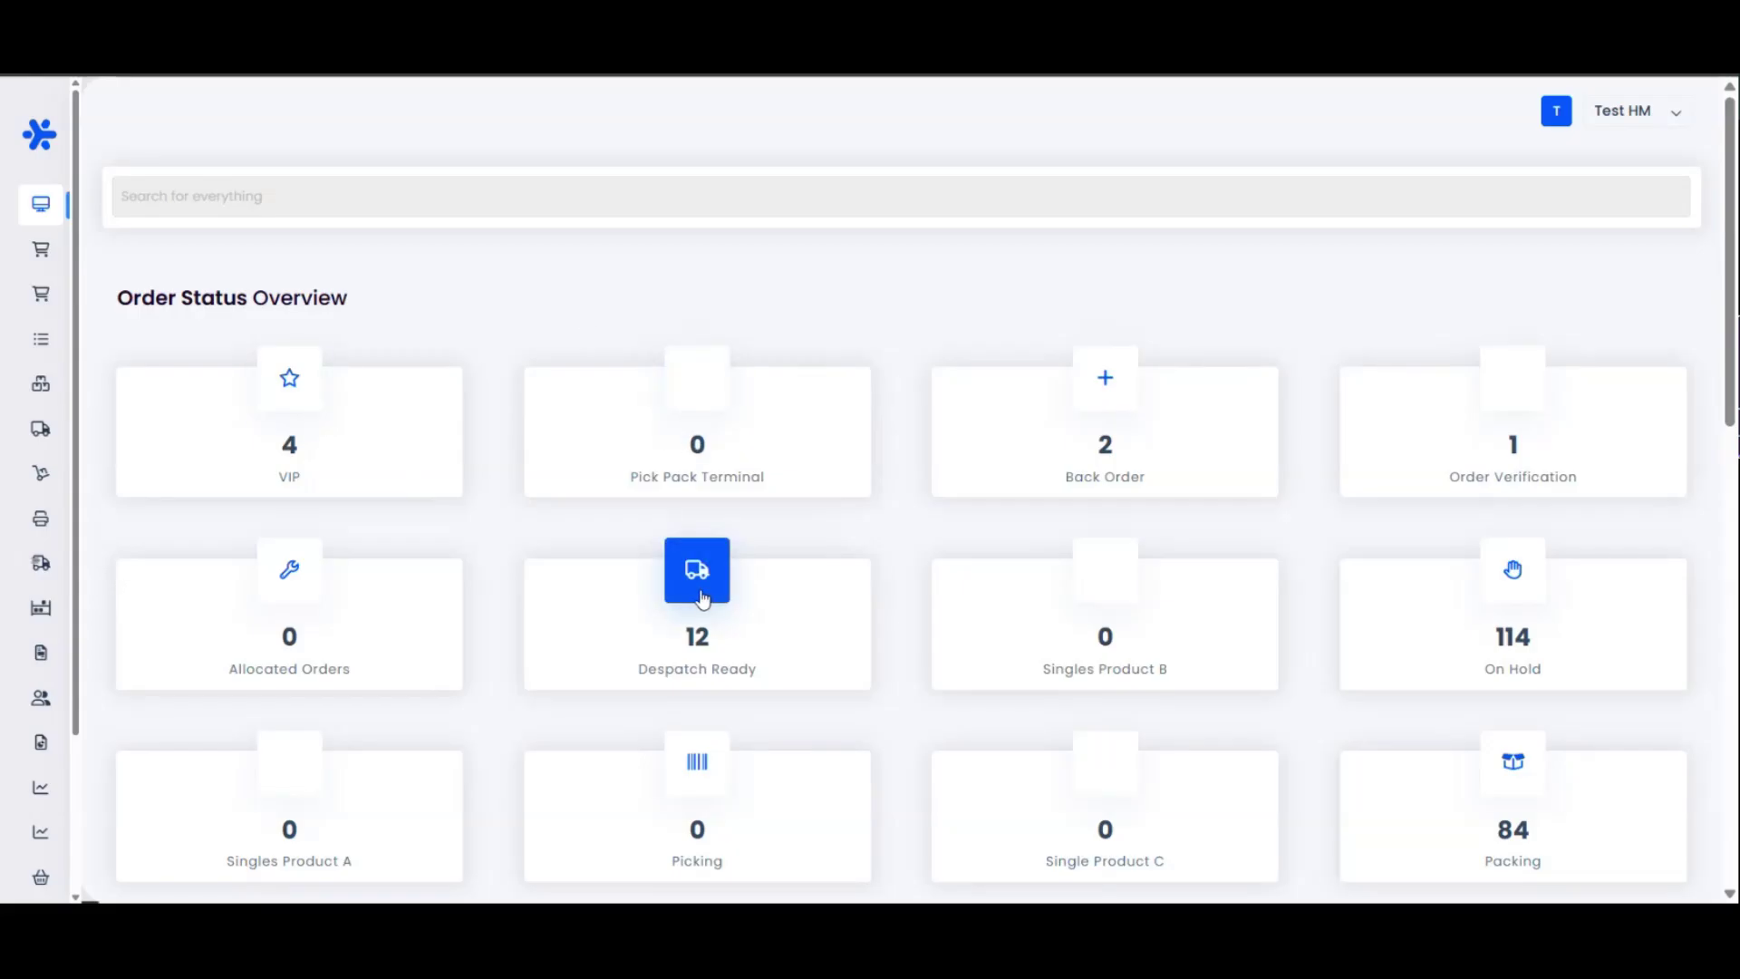
Examine the bulk status options for the first Despatch Ready order and return to the dashboard
left_click(691, 569)
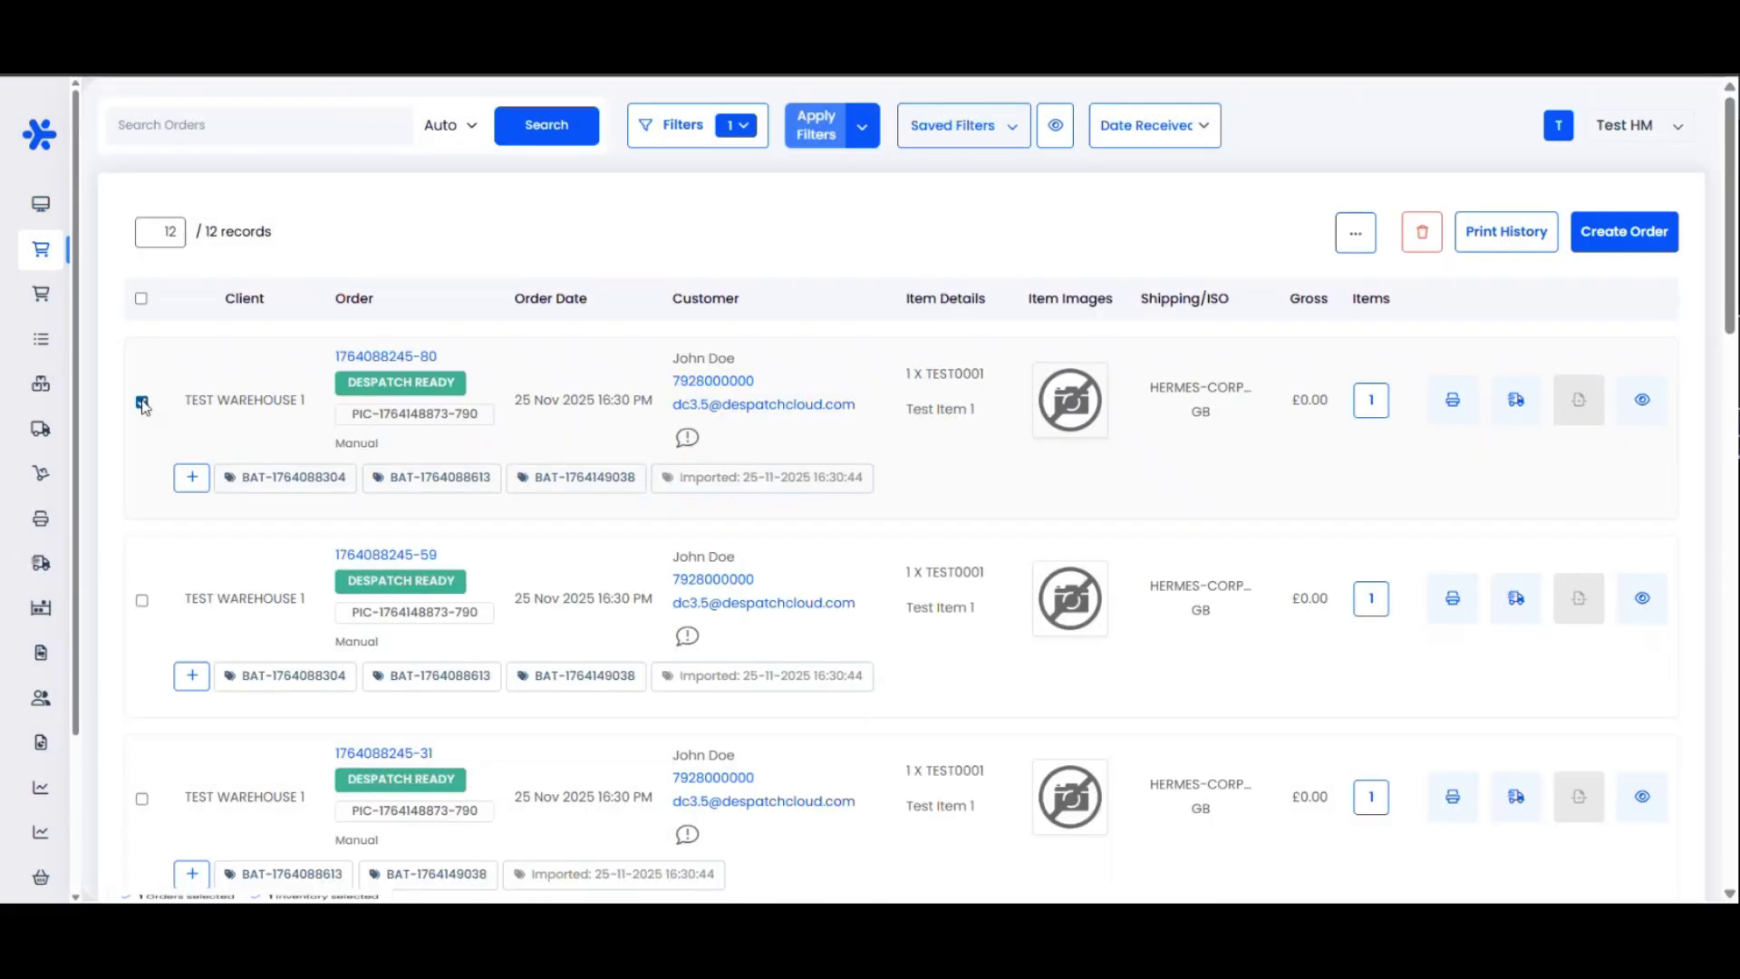
left_click(142, 400)
left_click(696, 870)
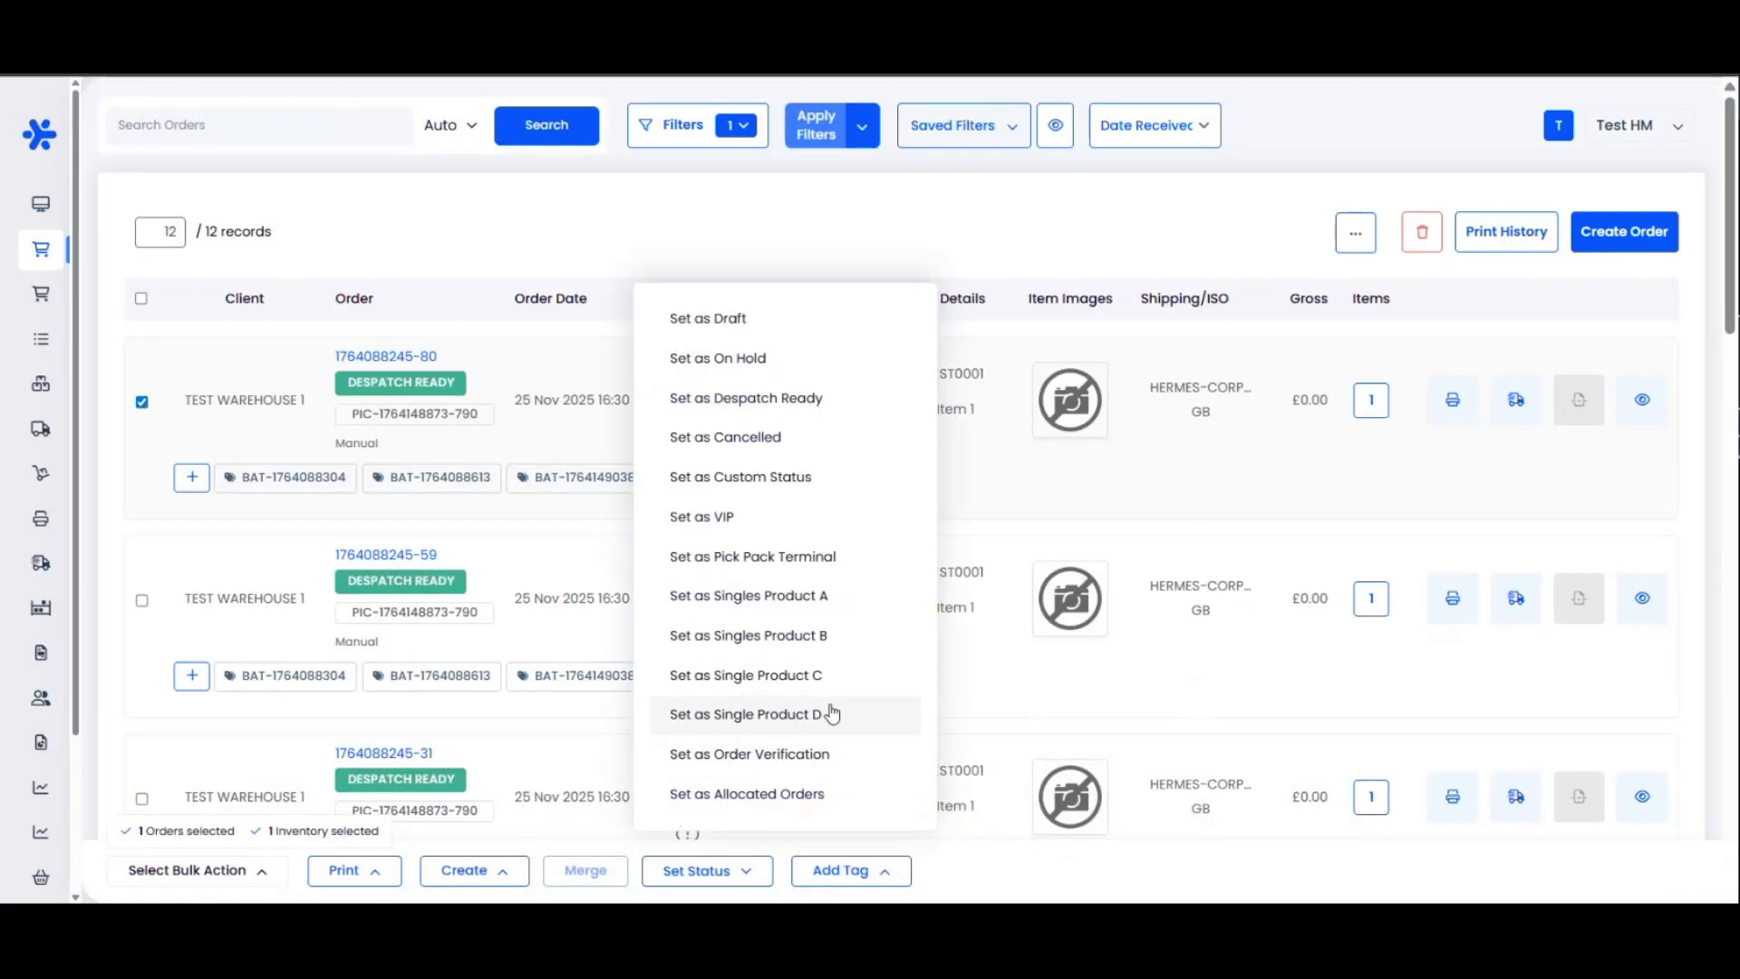
left_click(722, 556)
mouse_move(61, 182)
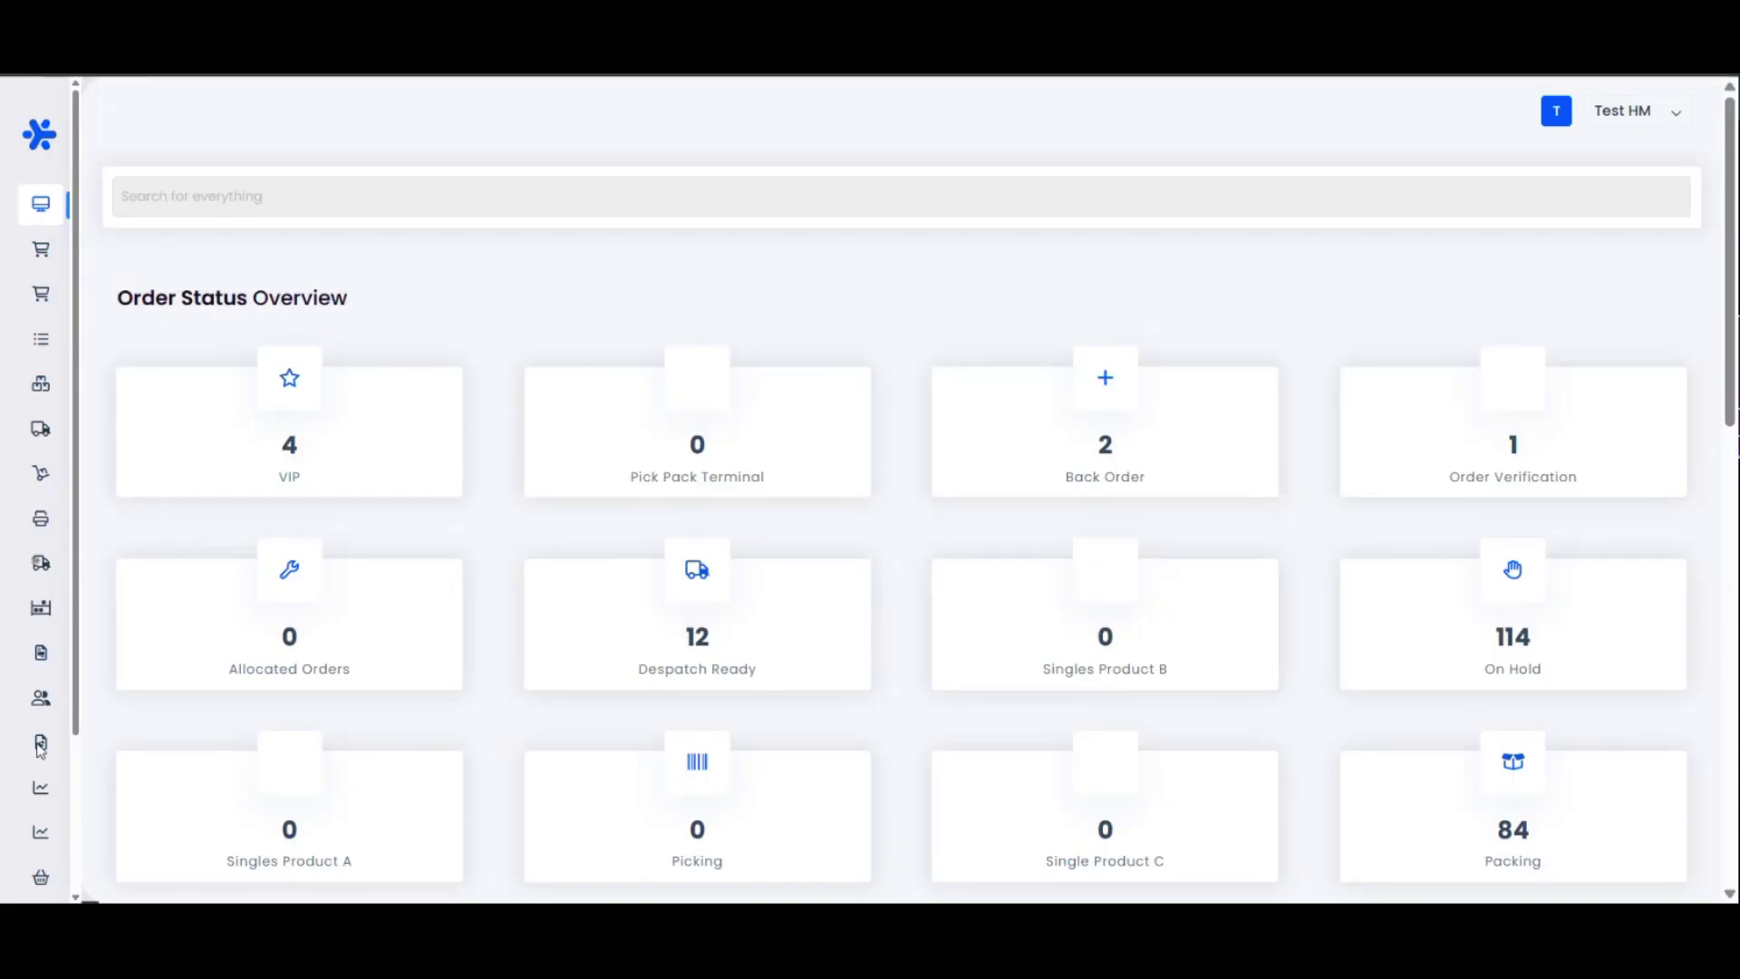
Open the Order Rules section of the settings
mouse_move(40, 748)
scroll(54, 761, "down", 2)
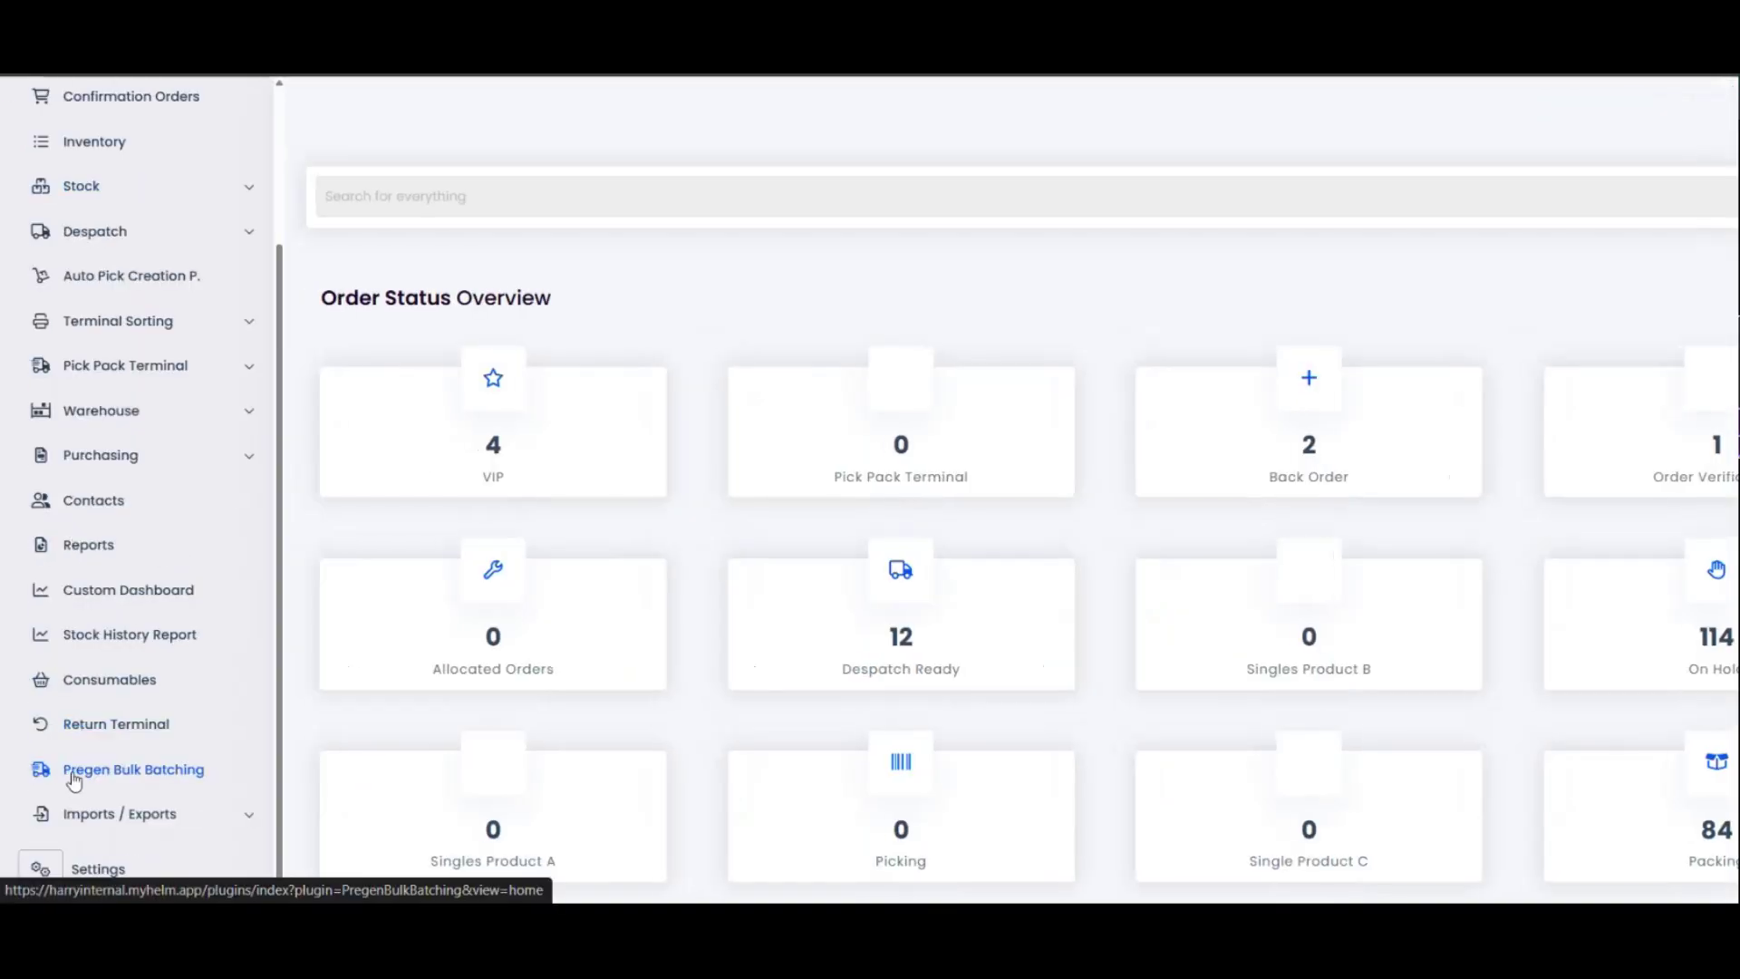
left_click(64, 872)
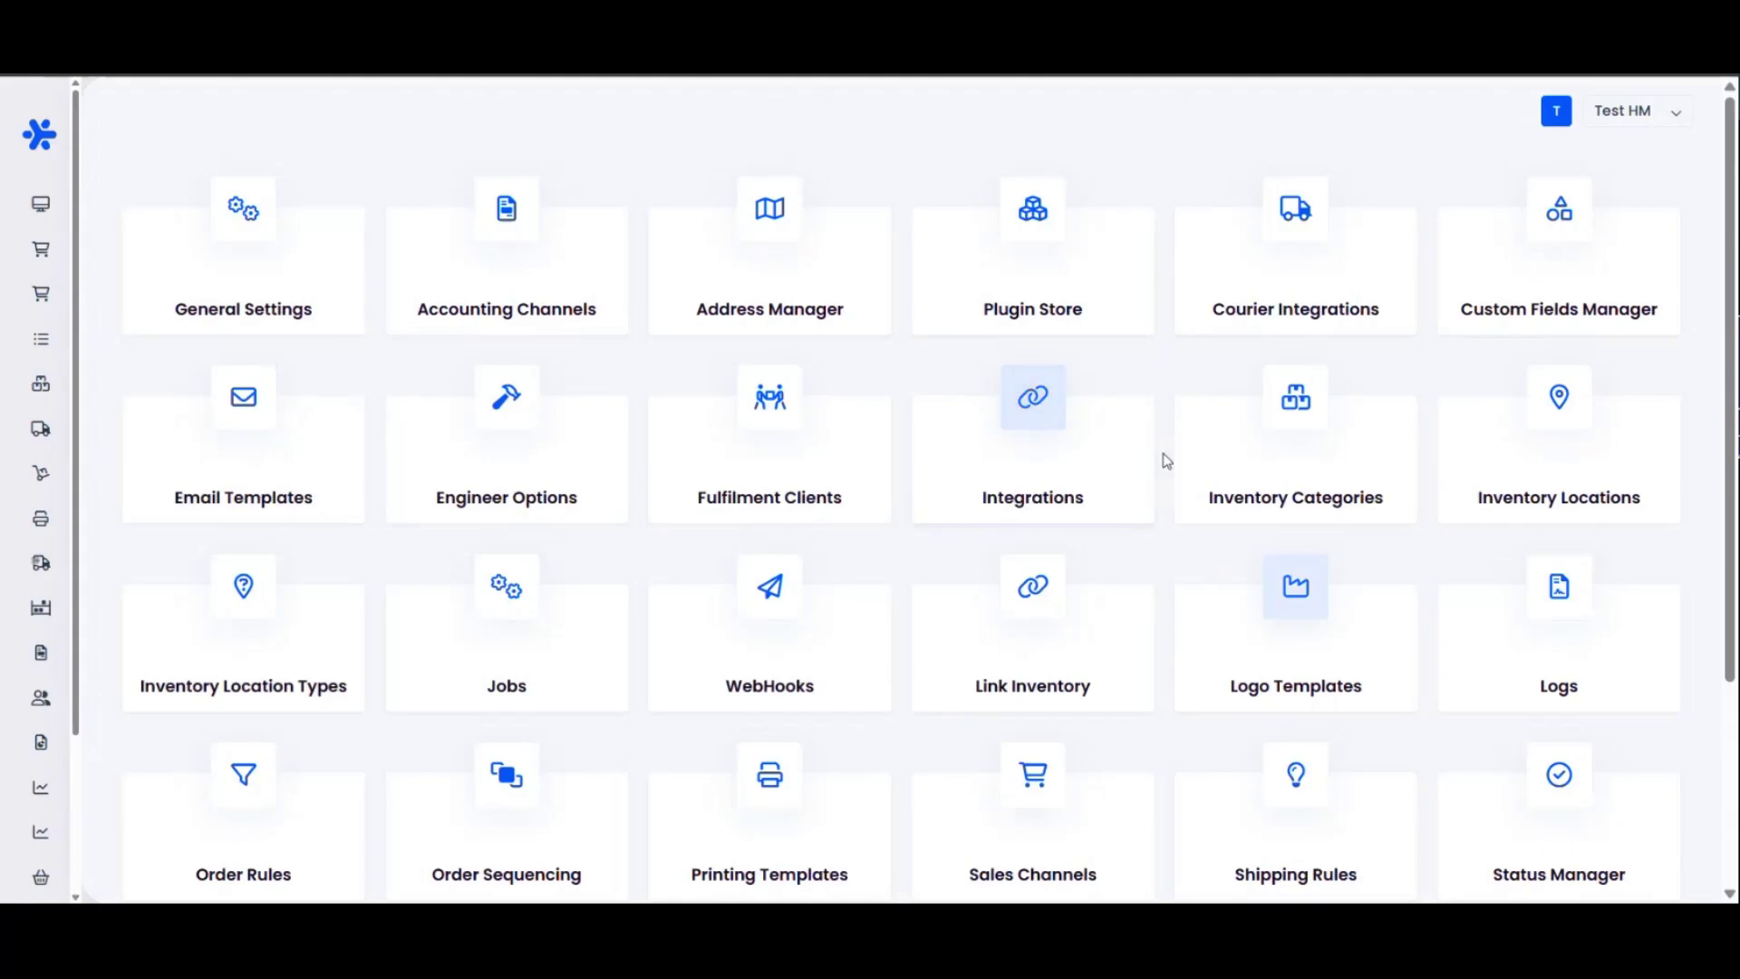
scroll(1314, 617, "down", 3)
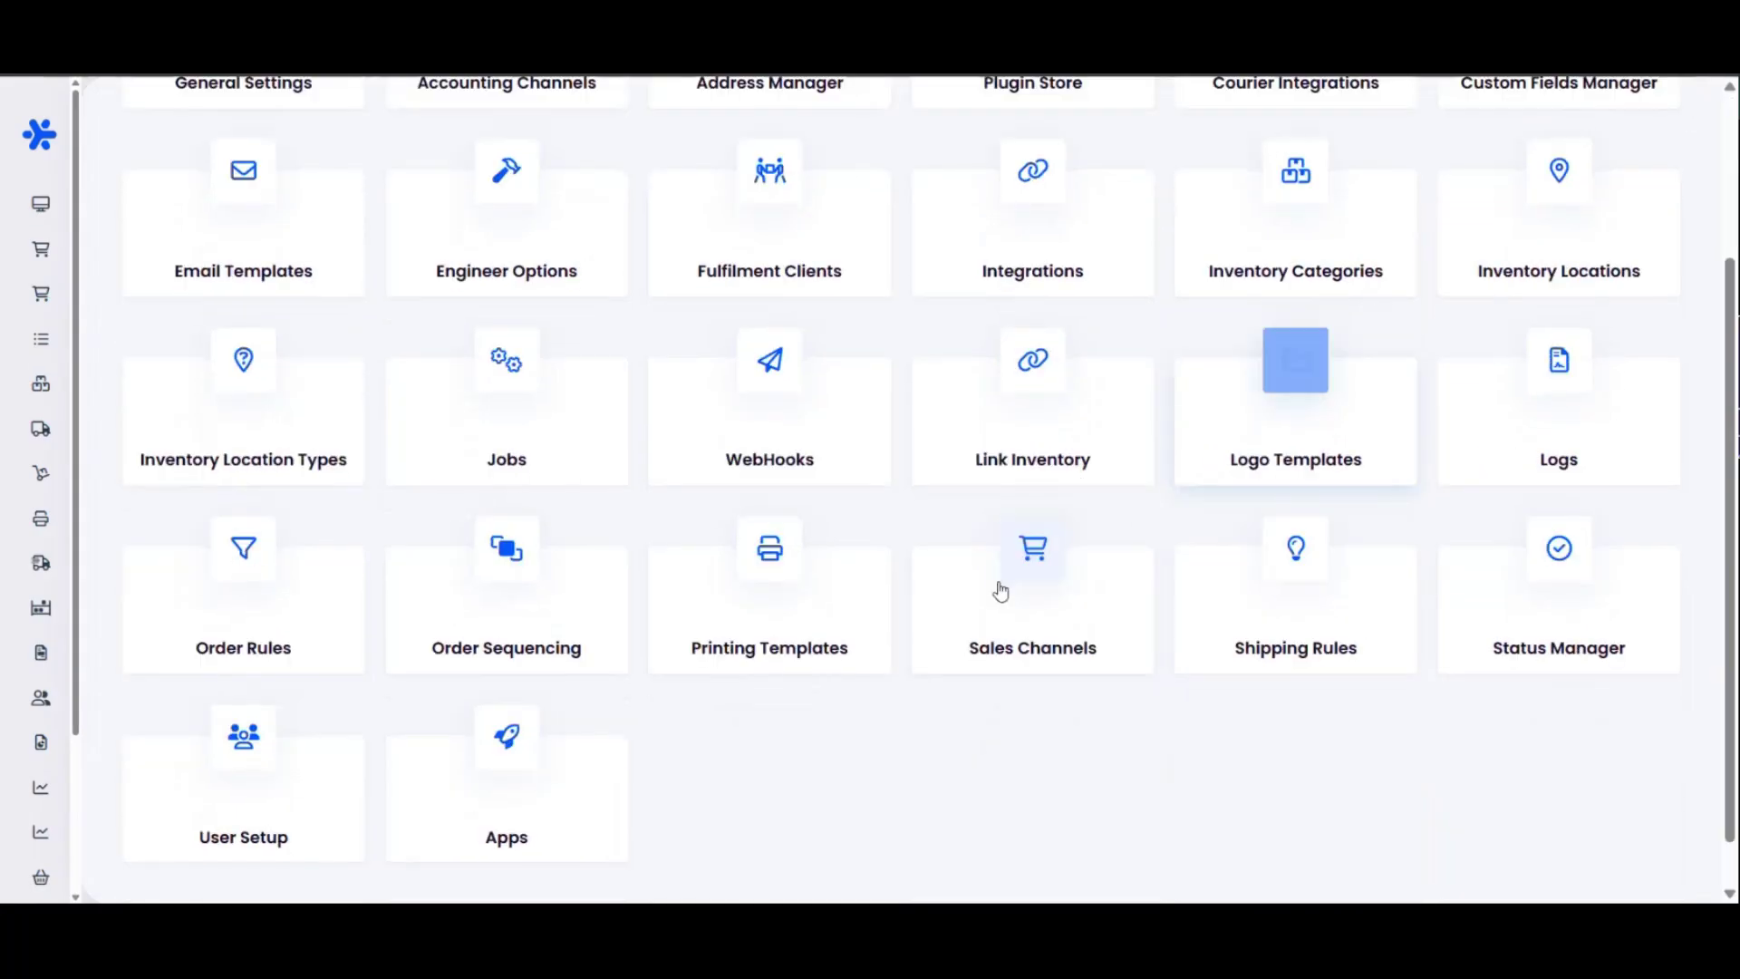
left_click(310, 625)
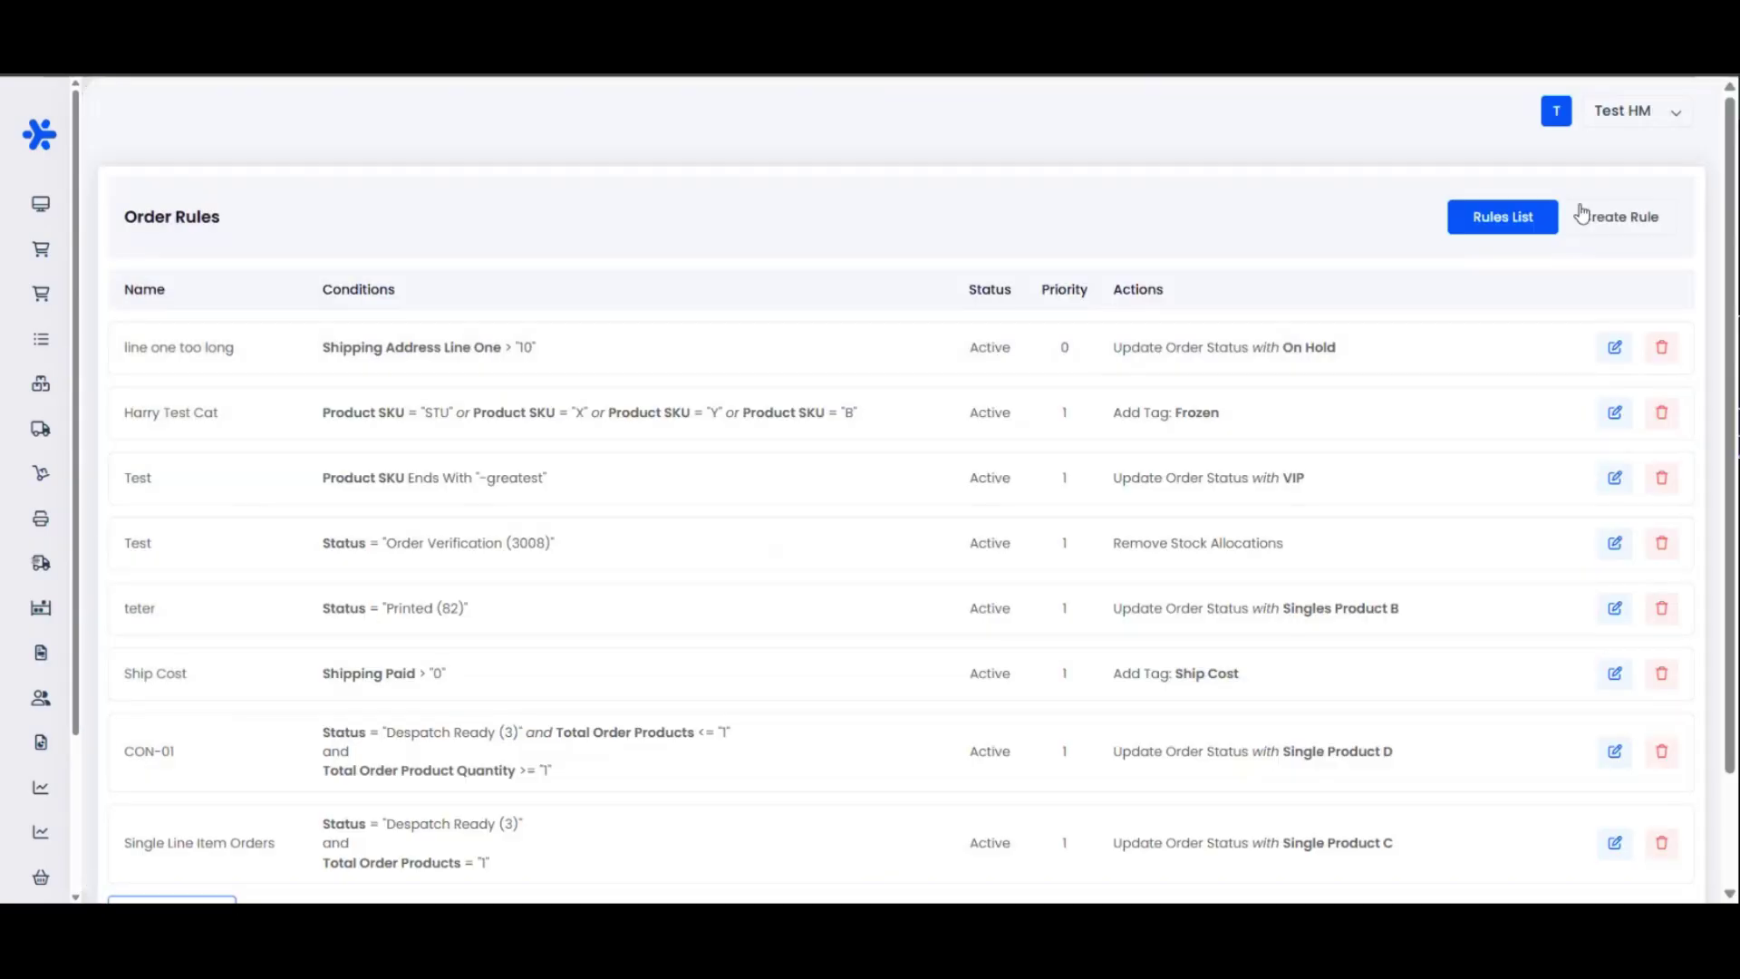
Start a new order rule and name it RM 0 -2 kg
left_click(1604, 217)
left_click(796, 290)
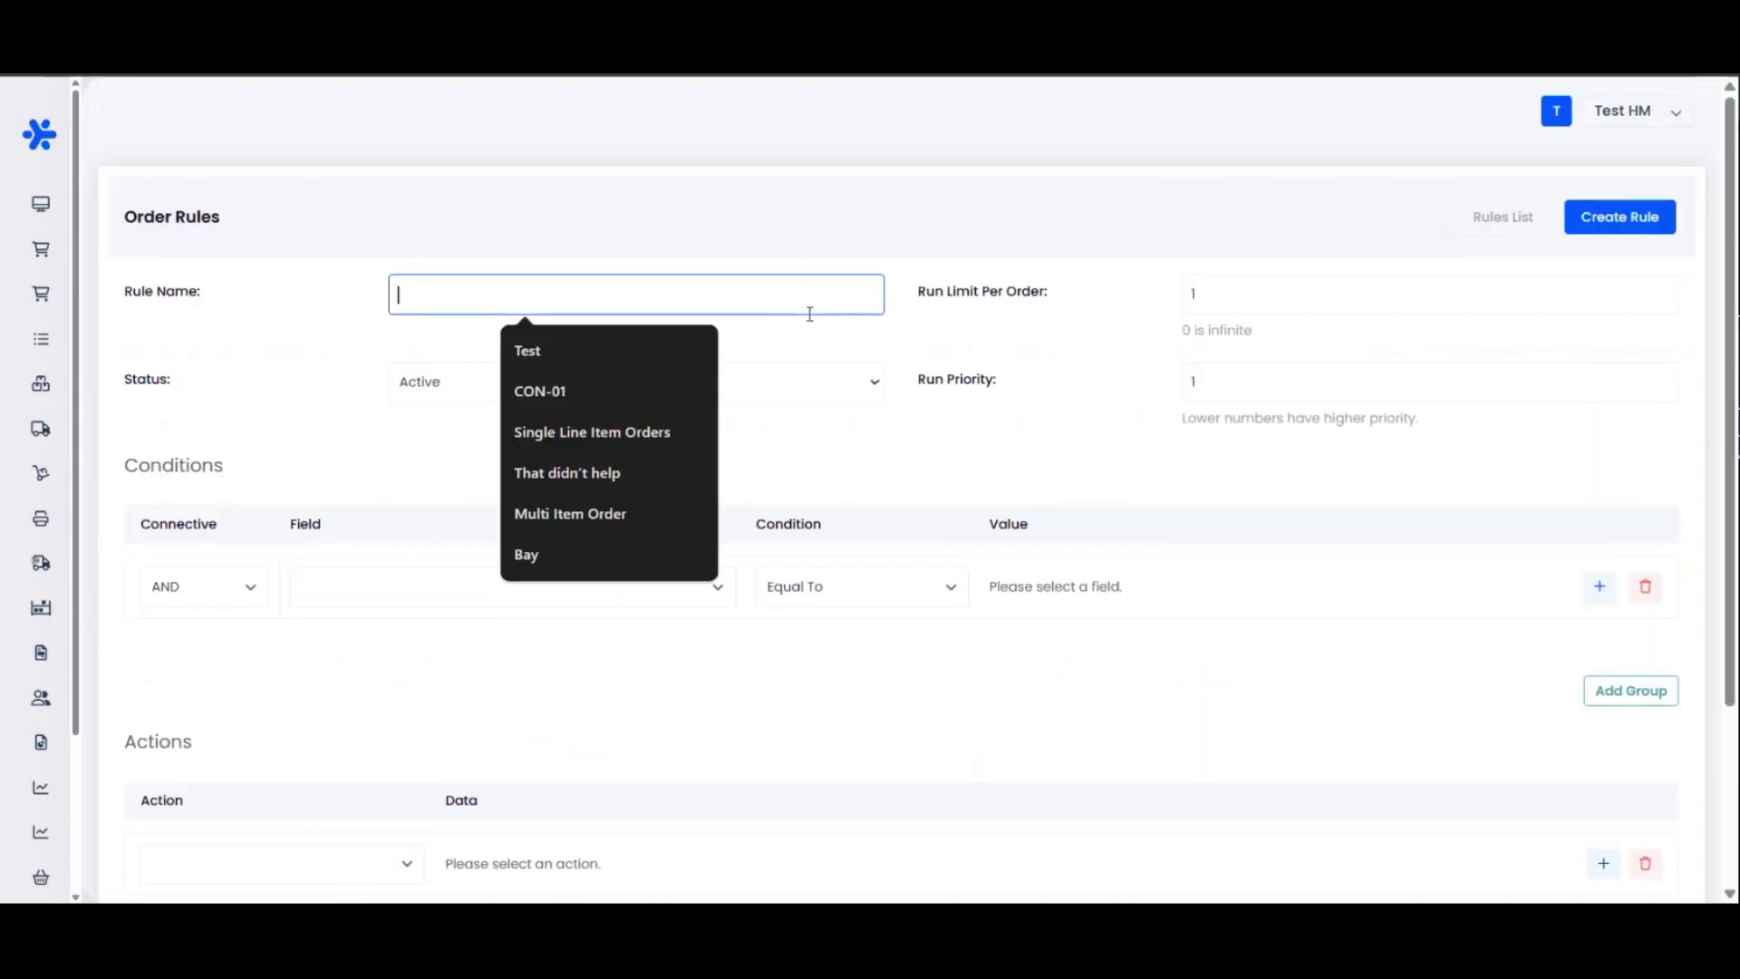
type("RM 0")
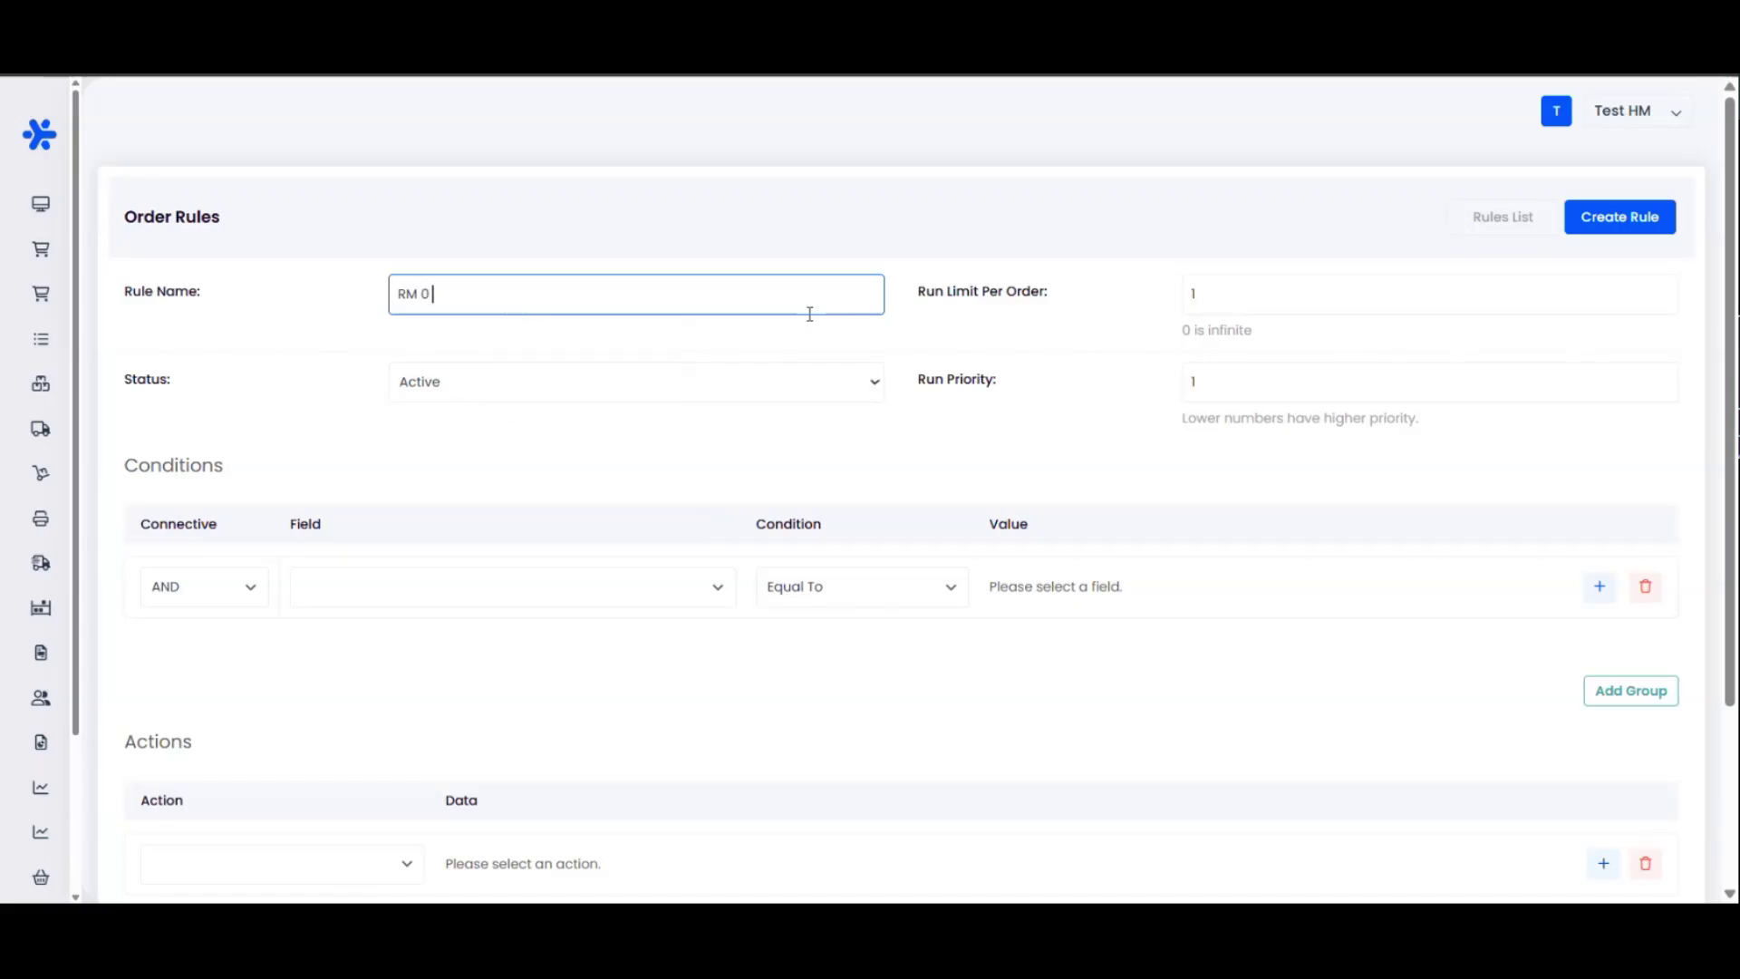
type(" -2 kg")
Set the rule's first condition to Order Total Weight Equal or Less Than 2
scroll(661, 464, "down", 1)
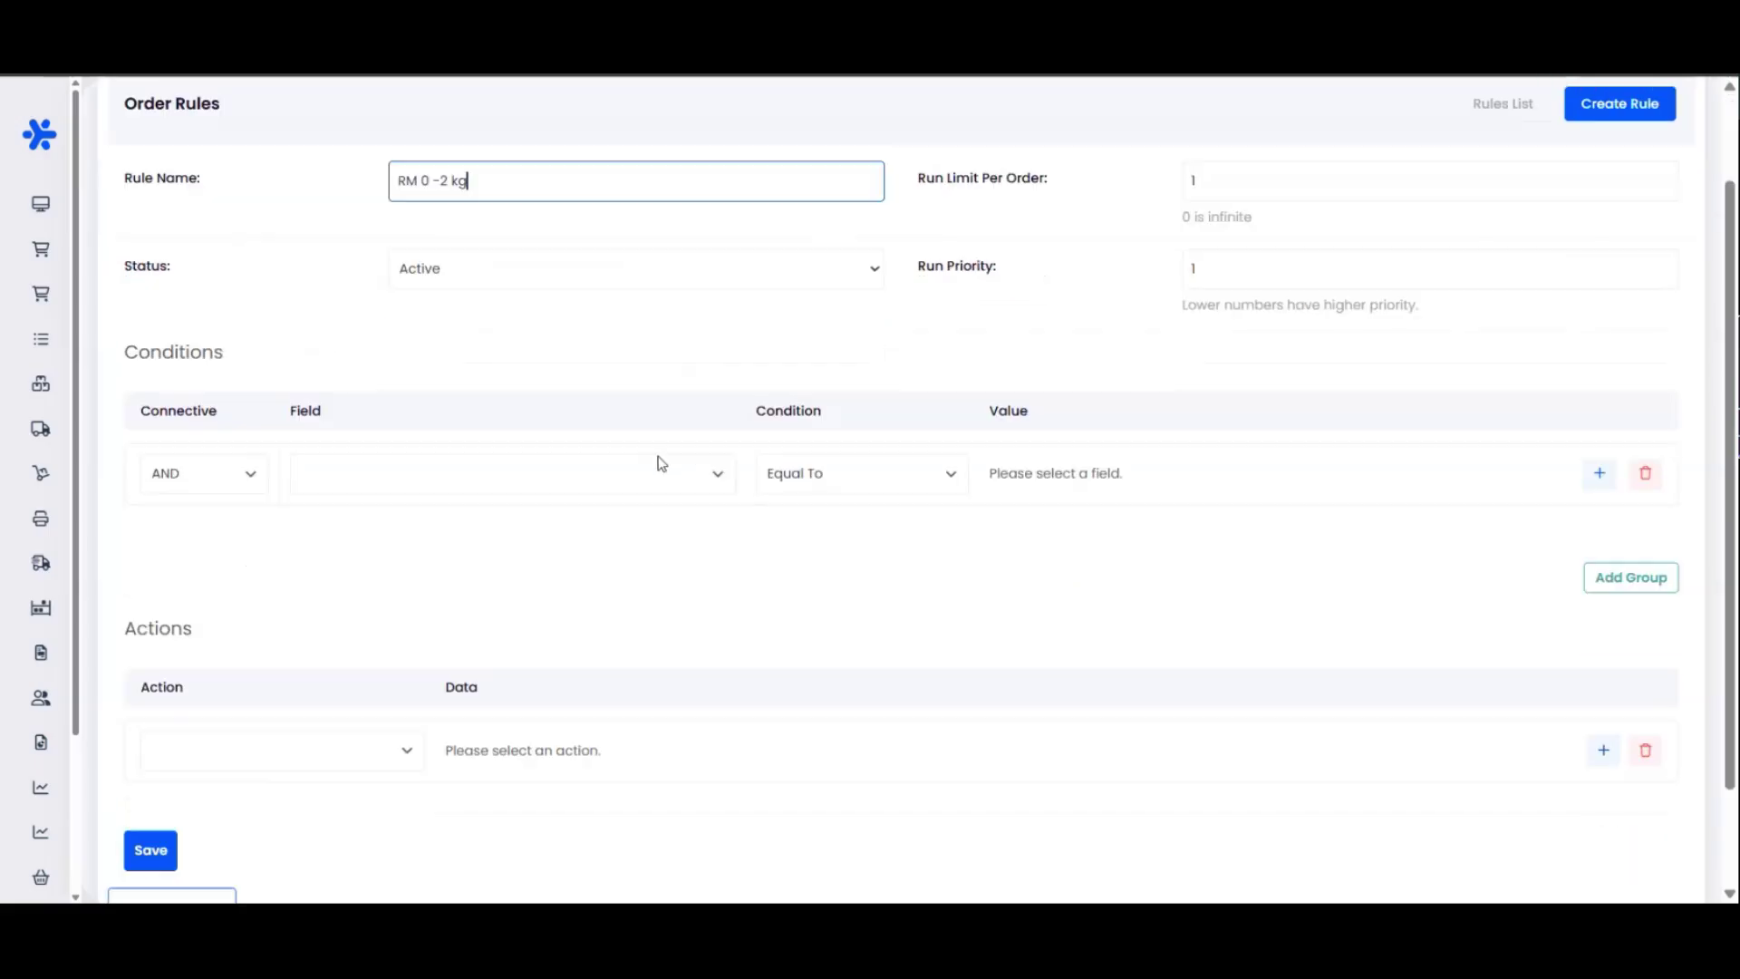
left_click(534, 489)
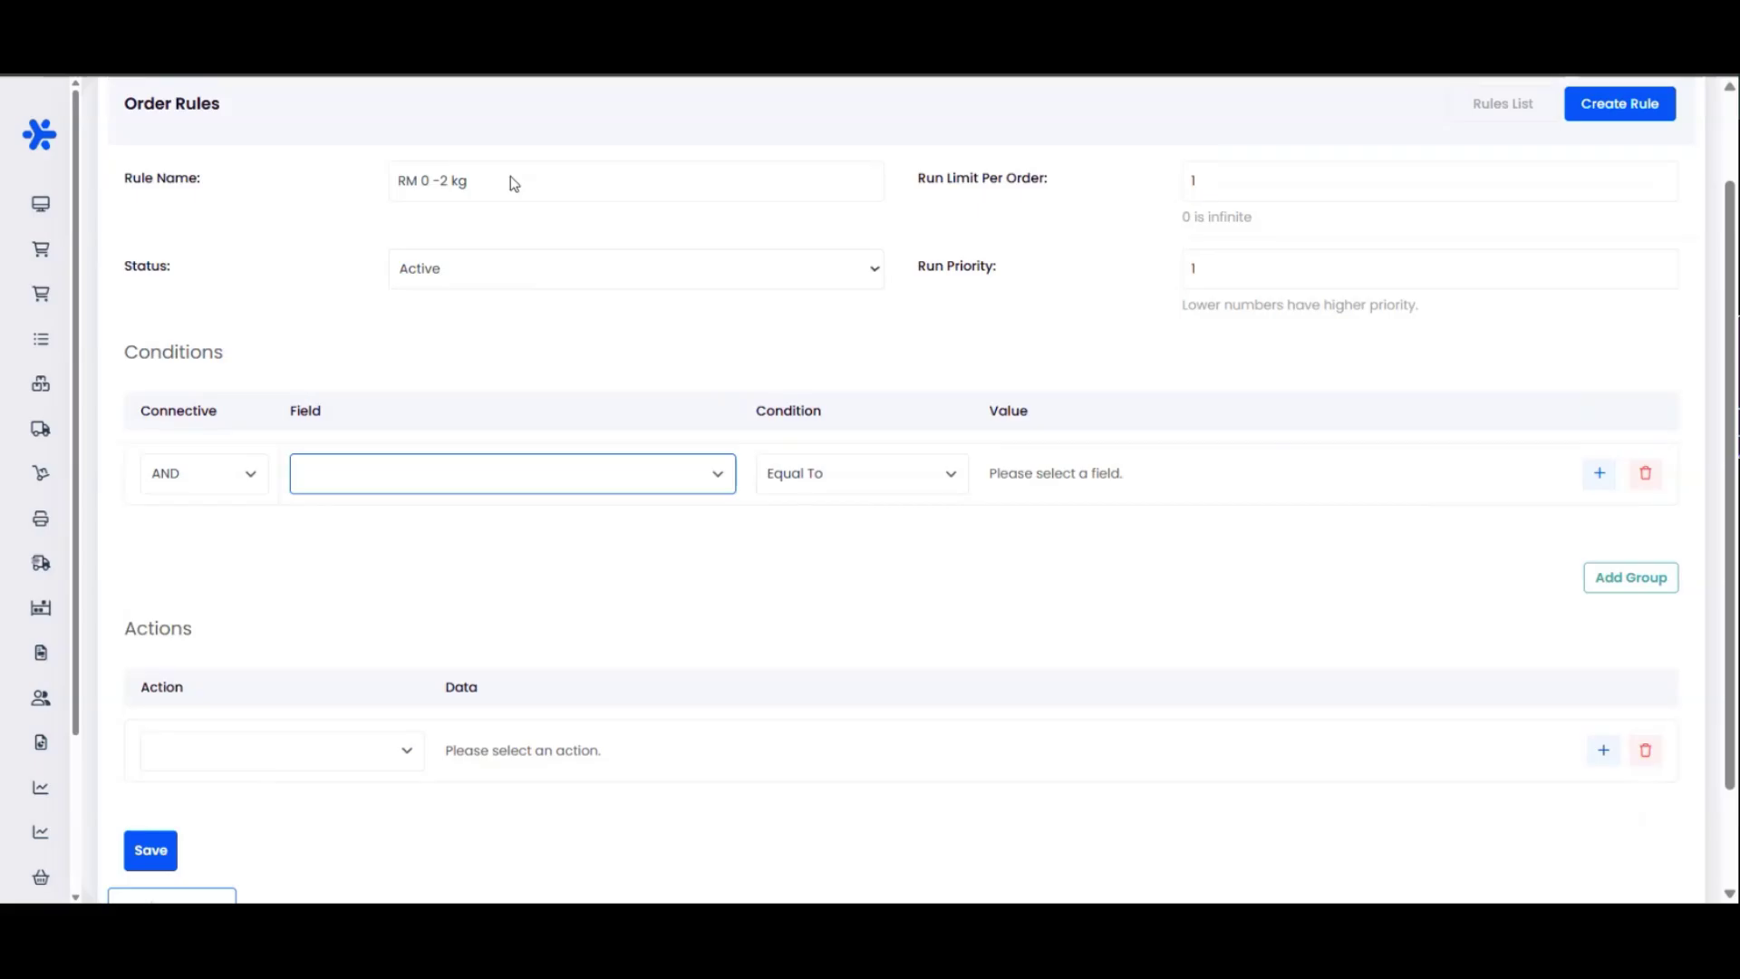
key("t")
key("o")
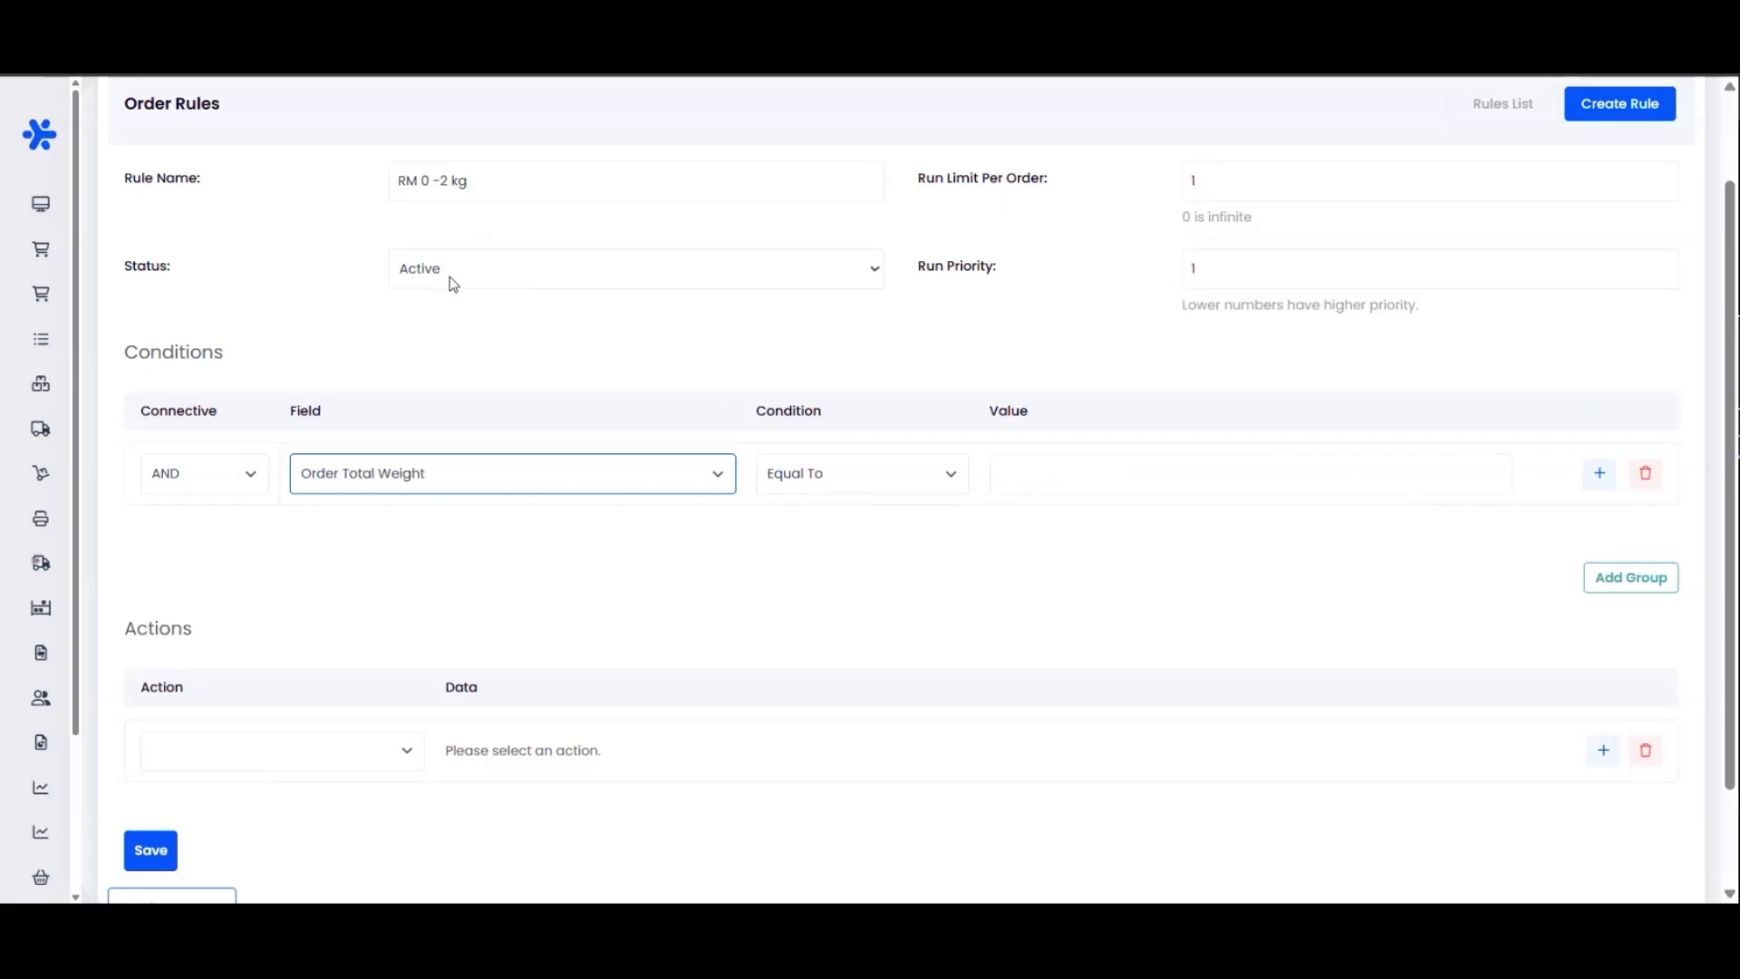
left_click(885, 486)
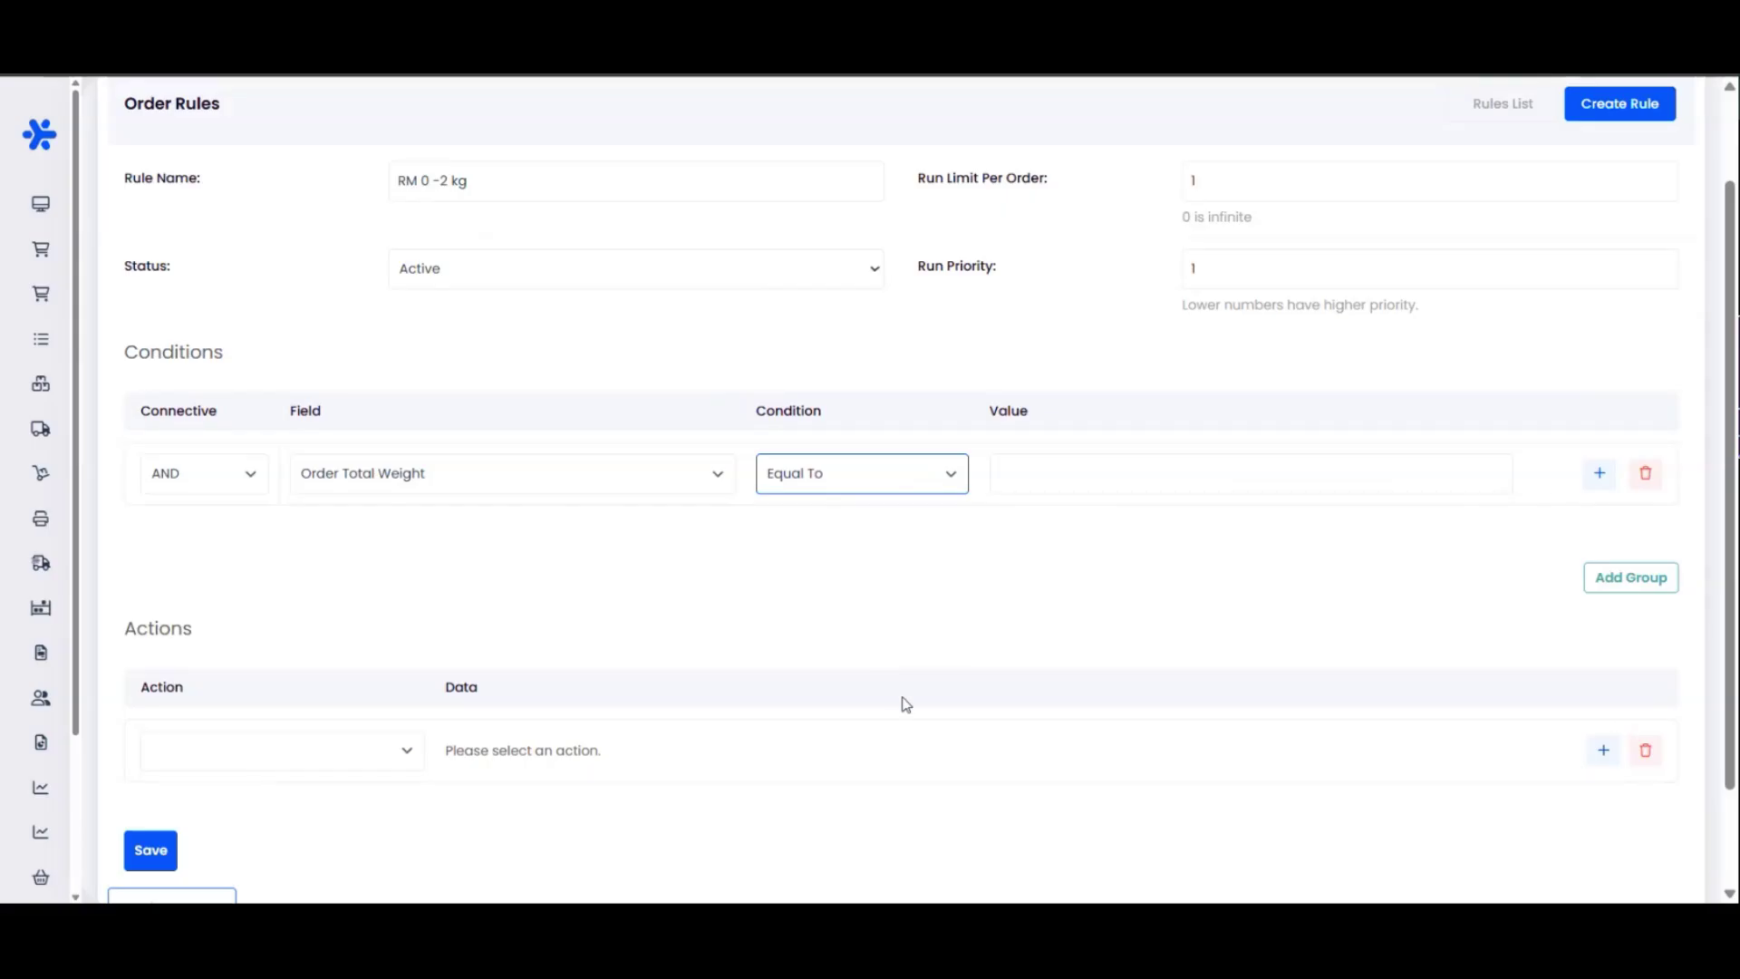
key("Down")
left_click(1097, 473)
type("2")
left_click(987, 582)
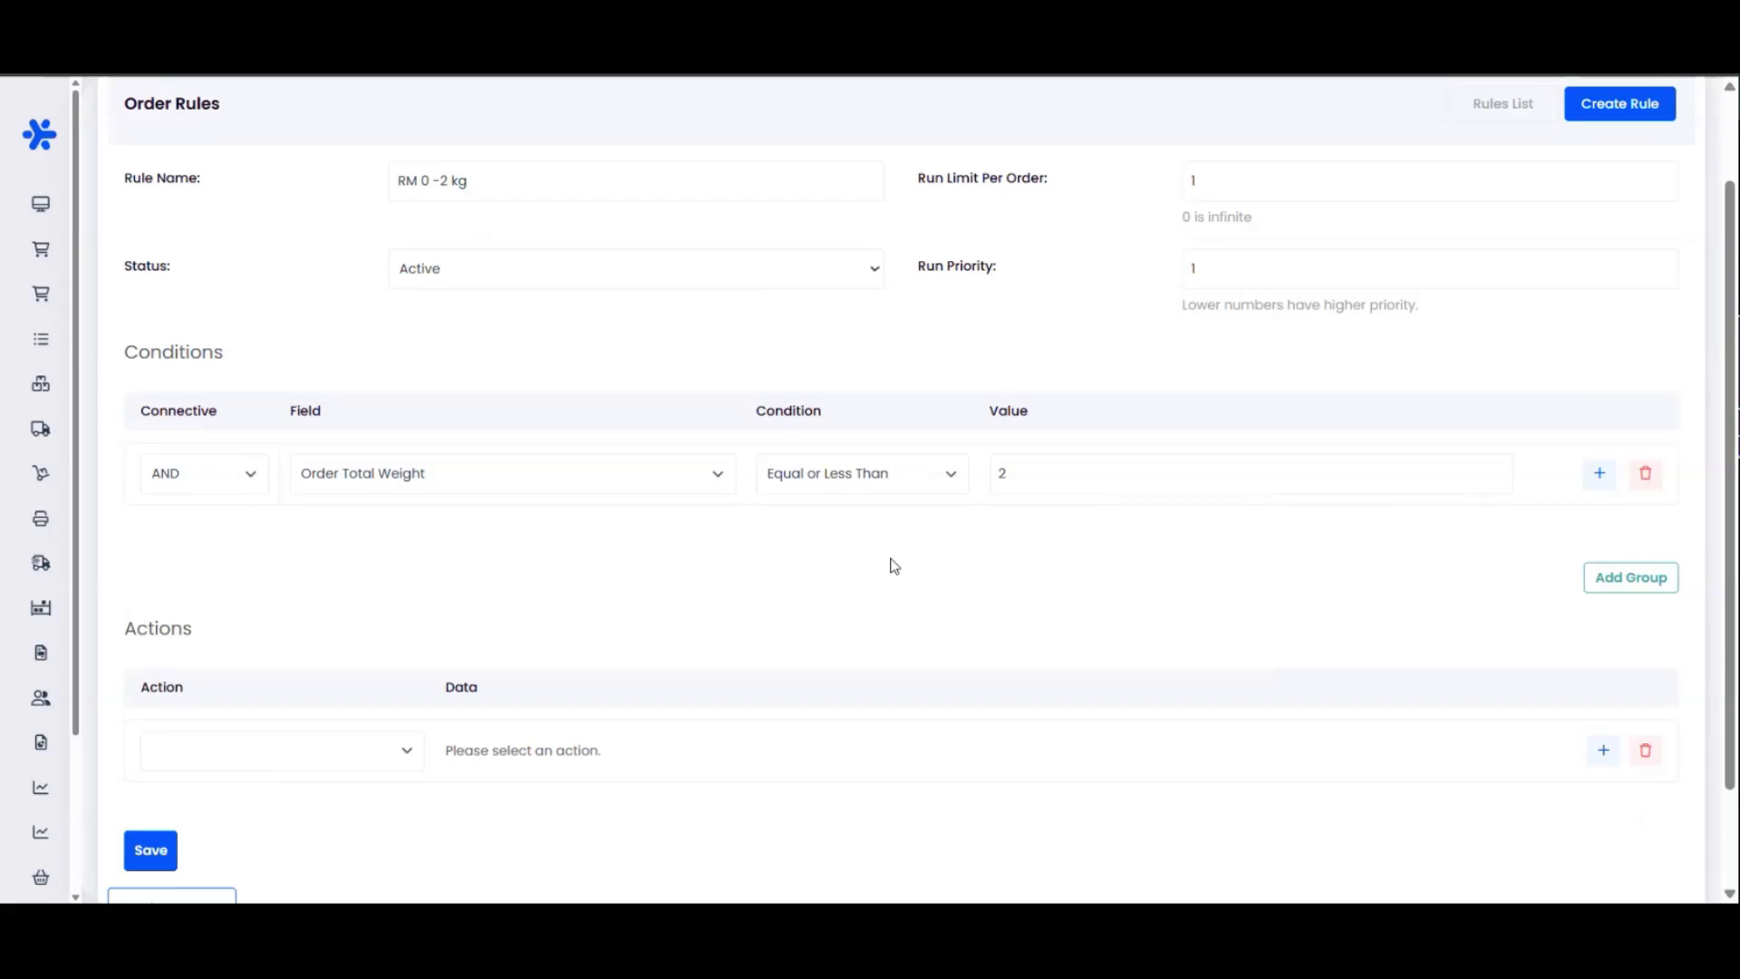
Set the rule's action to Update Order Status with Amazon Collect in Store as the new status
left_click(255, 758)
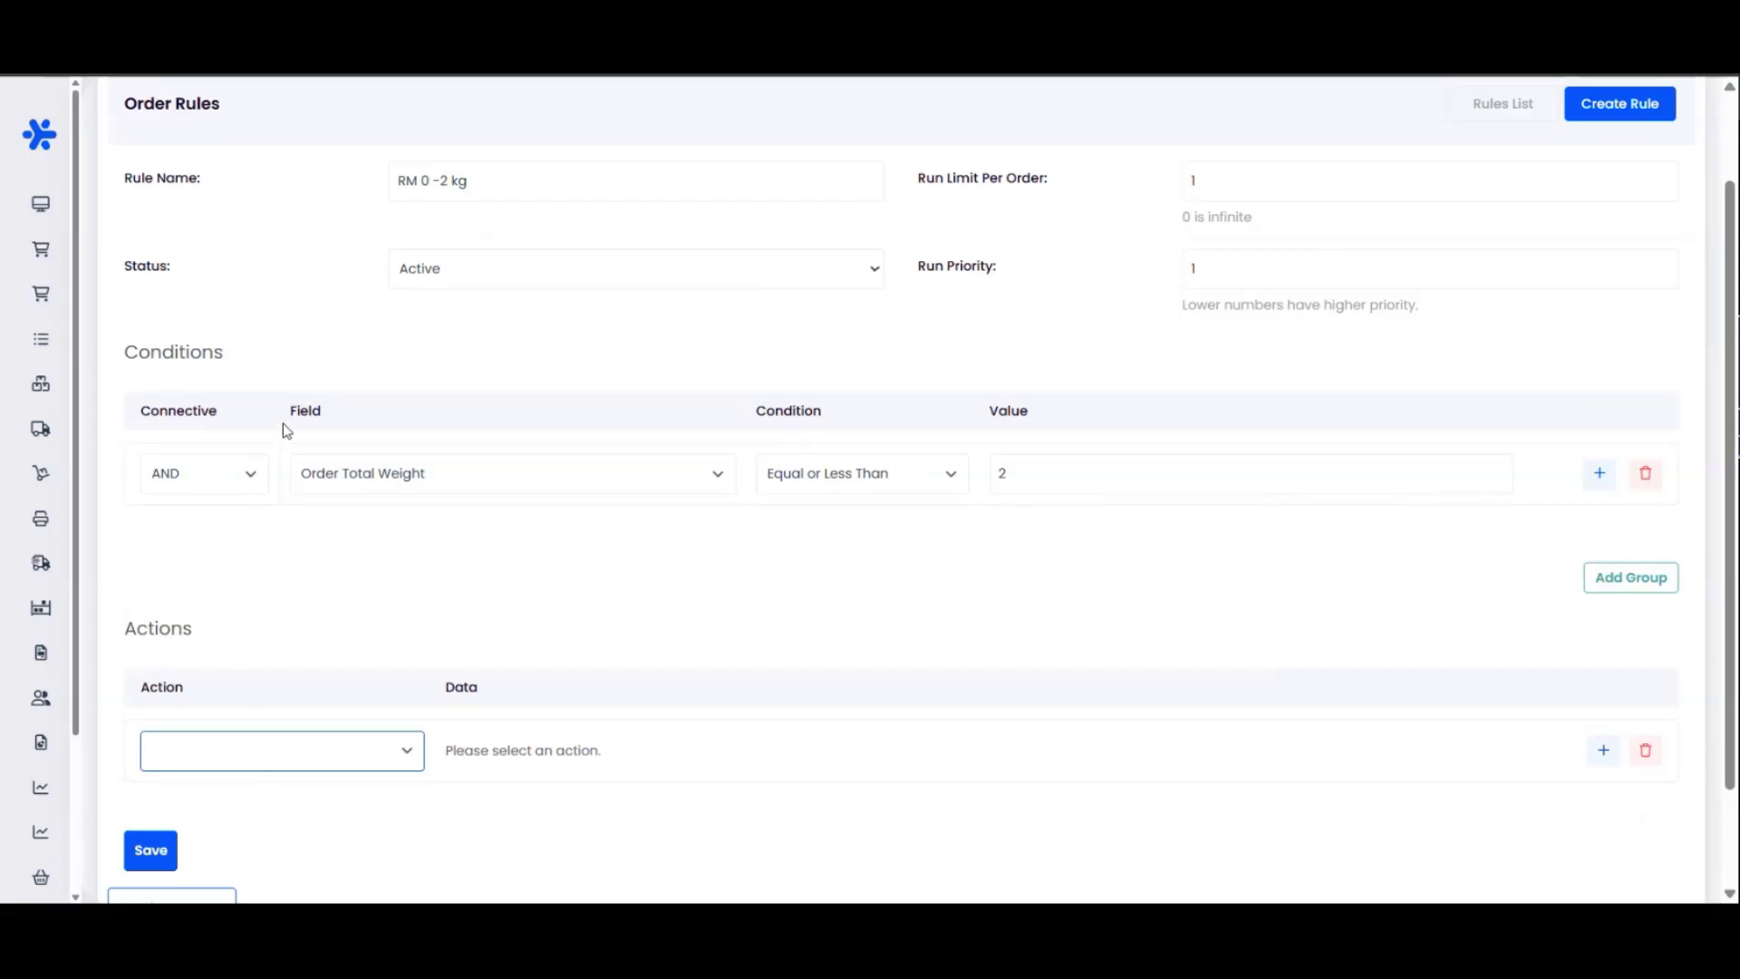
key("Down")
left_click_drag(523, 751, 805, 763)
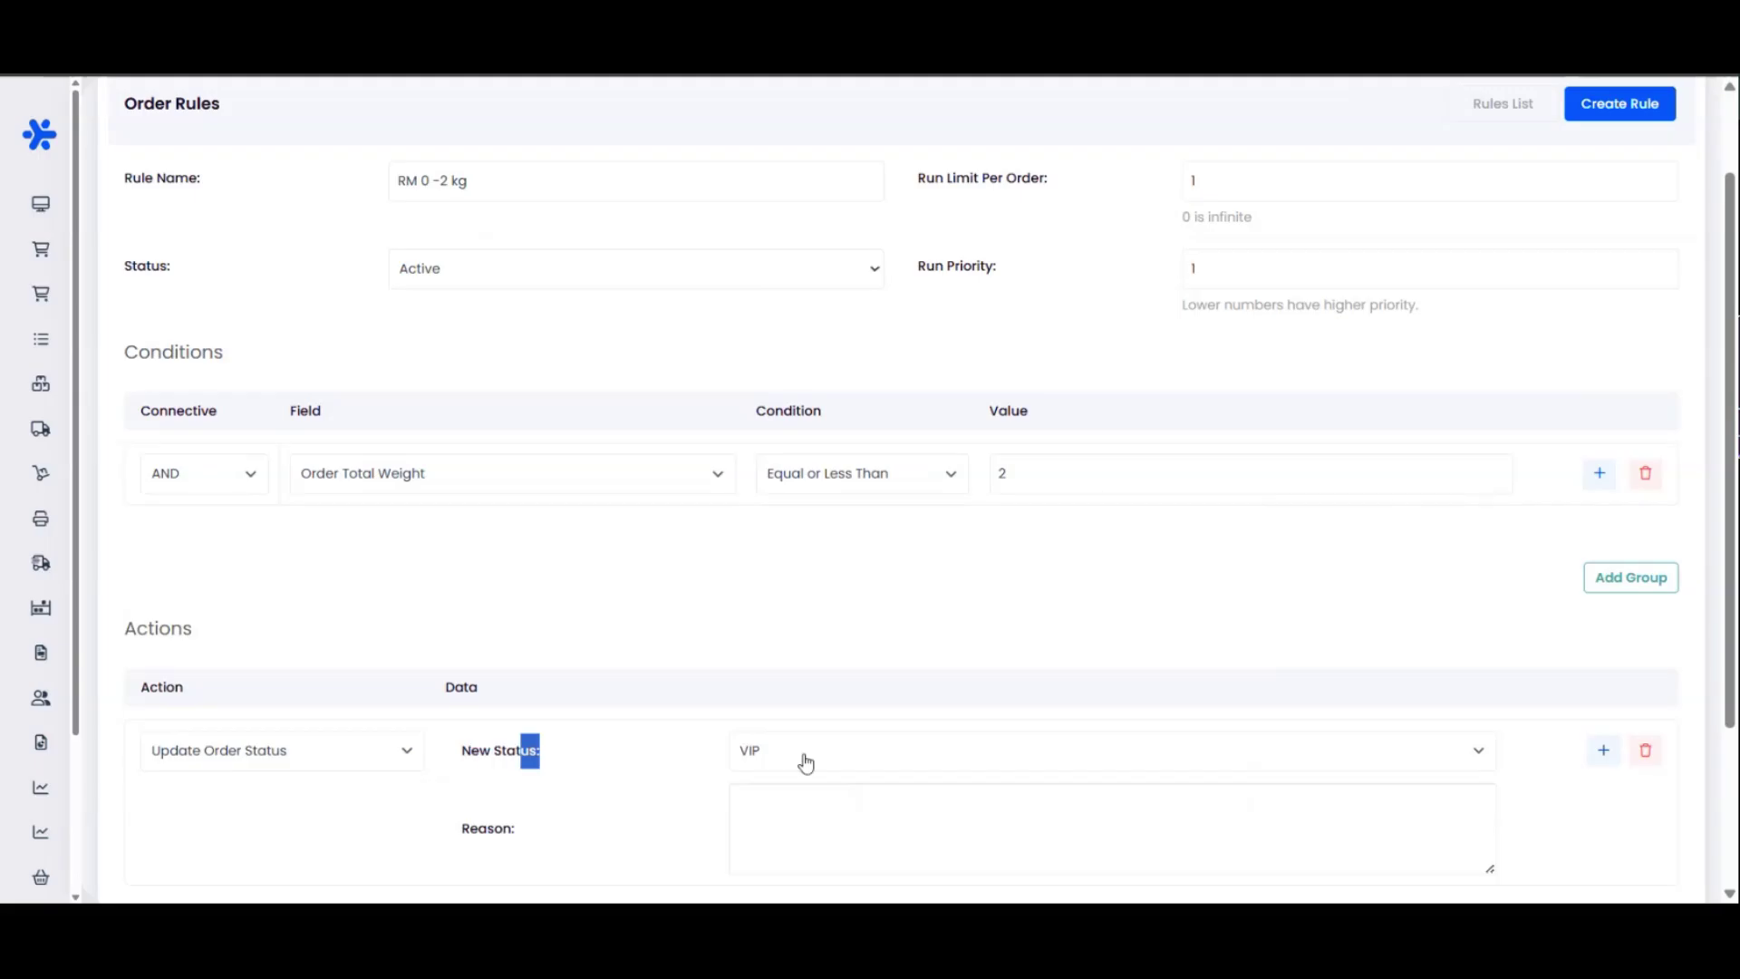
left_click(806, 764)
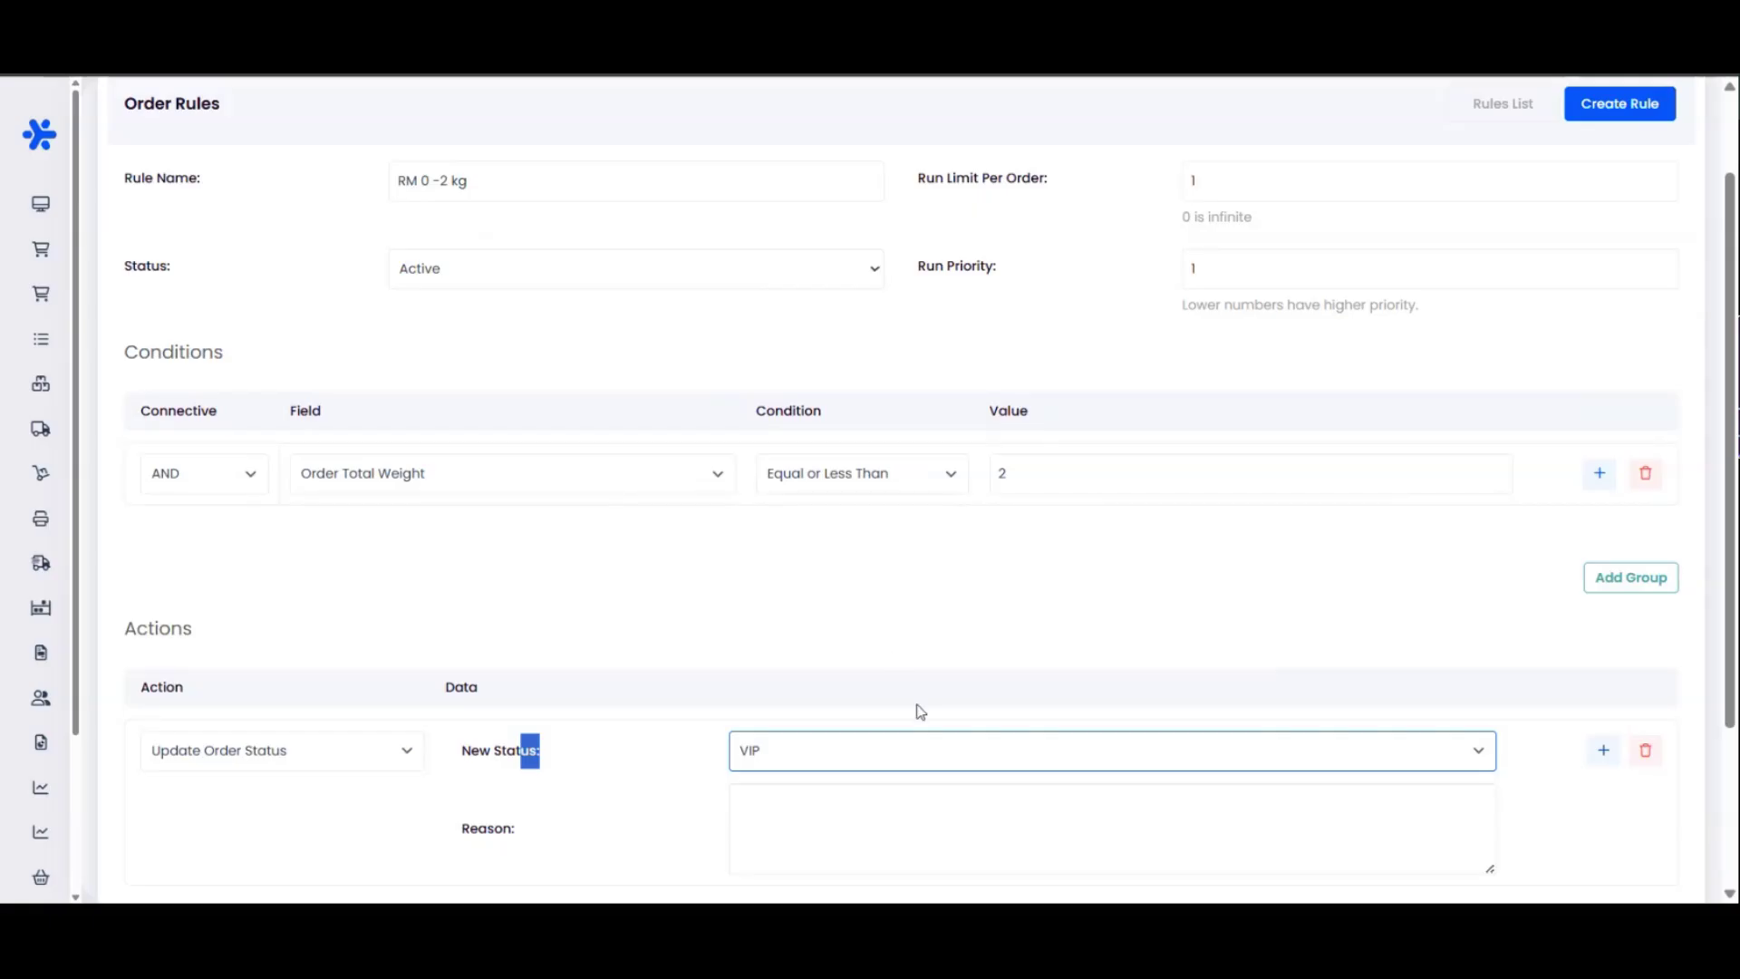
left_click(1016, 631)
scroll(996, 651, "down", 3)
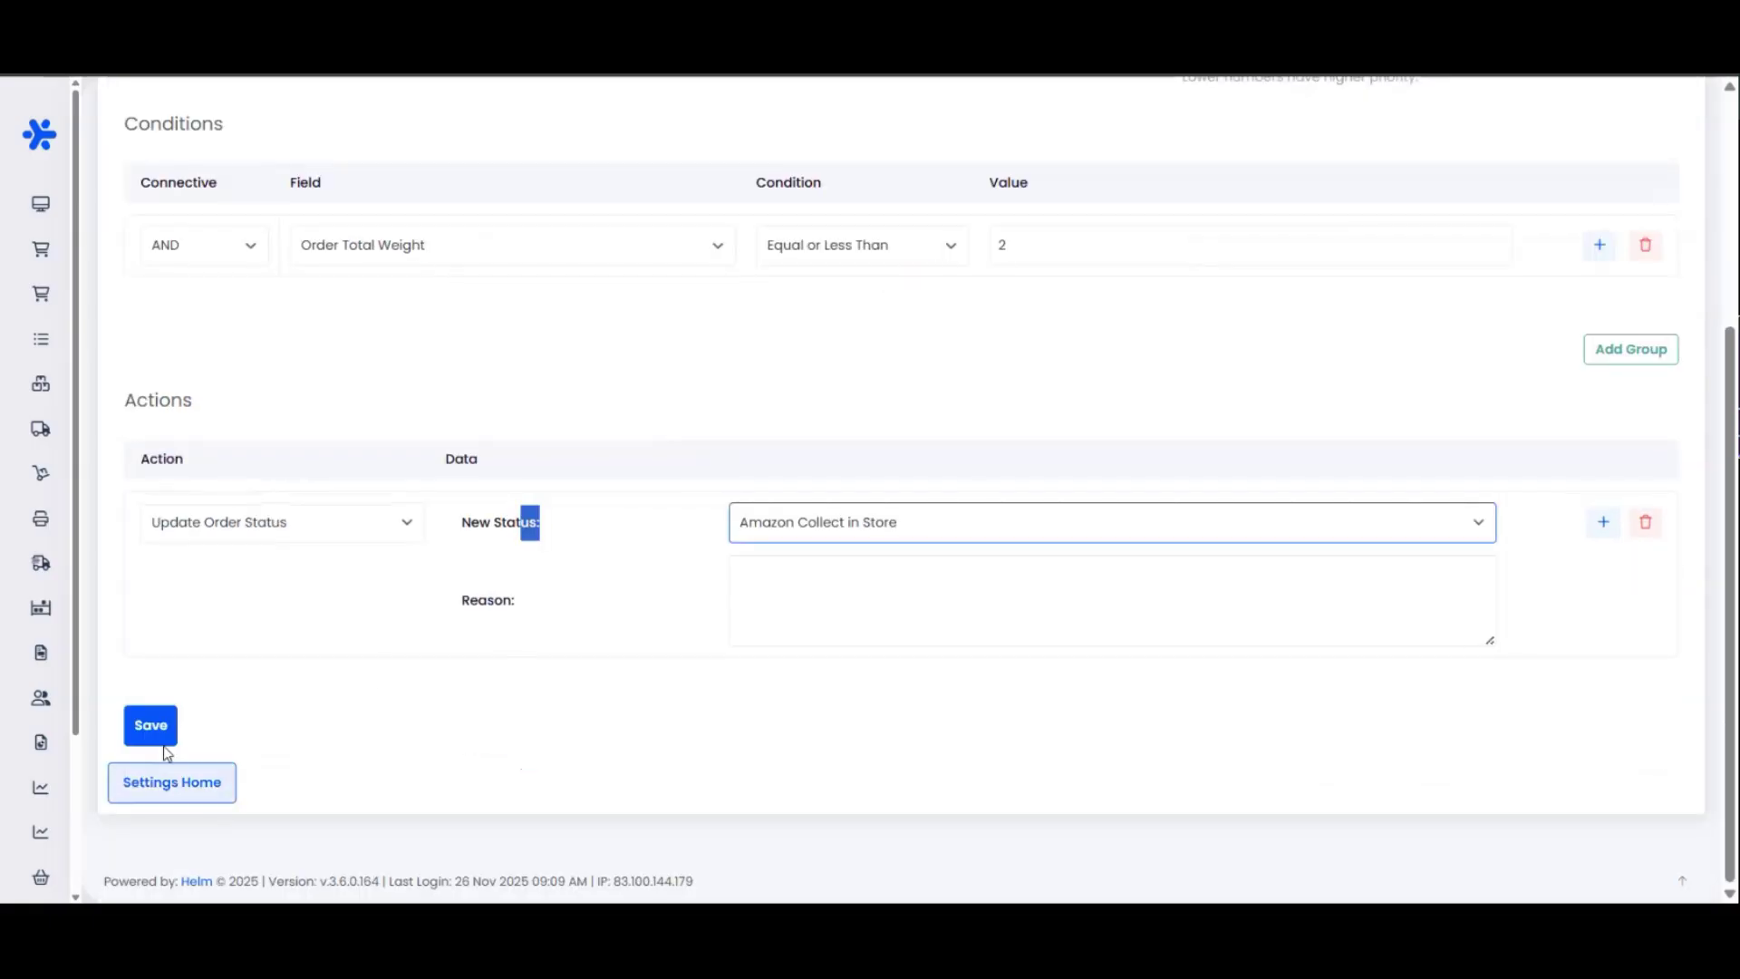
scroll(388, 399, "up", 4)
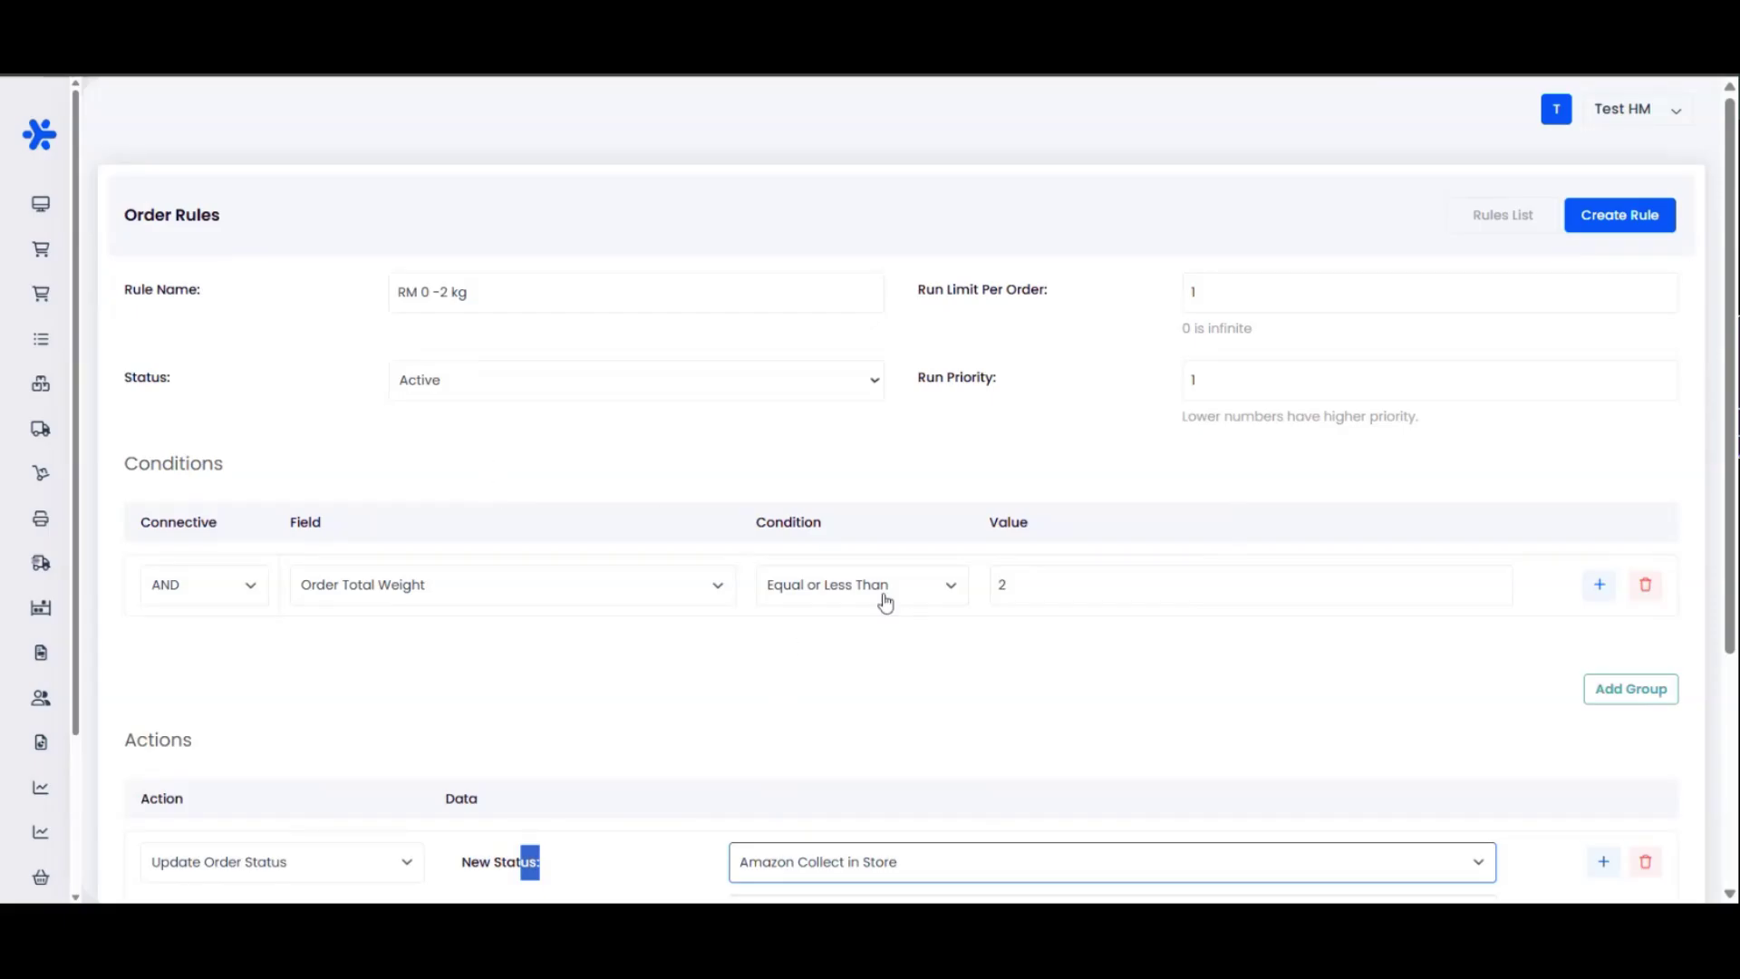
Return to the dashboard, examine the Order Status Overview tiles and open the Despatch Ready orders
mouse_move(58, 205)
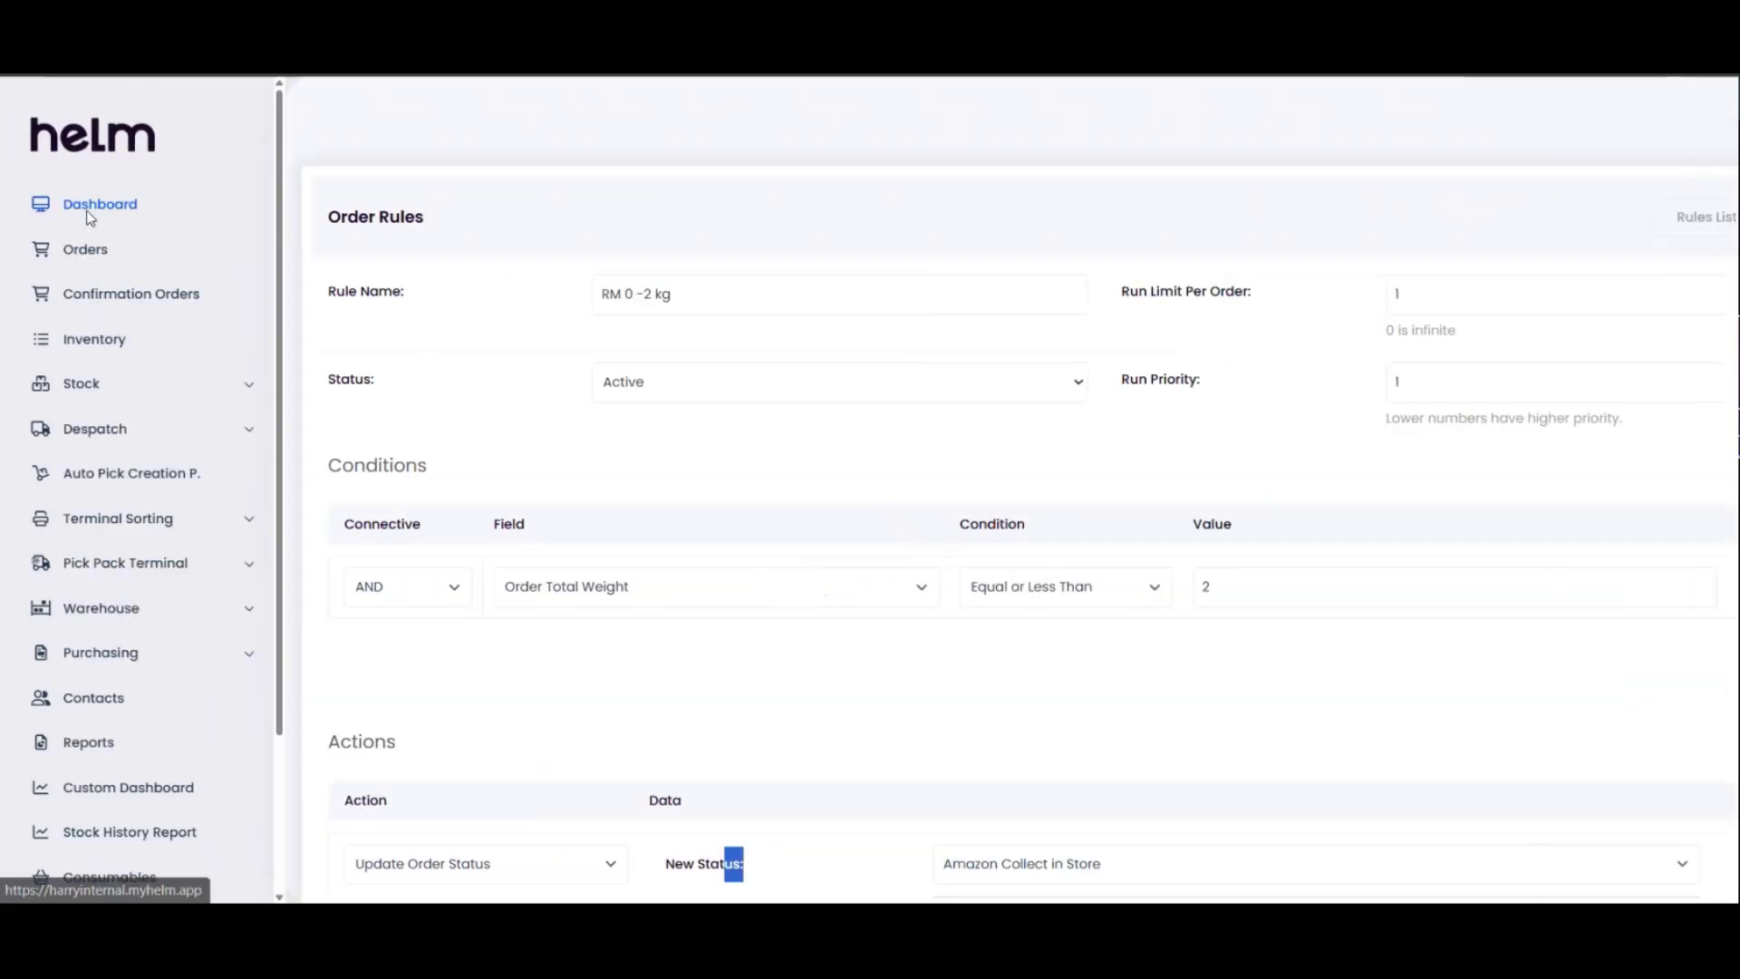
left_click(109, 220)
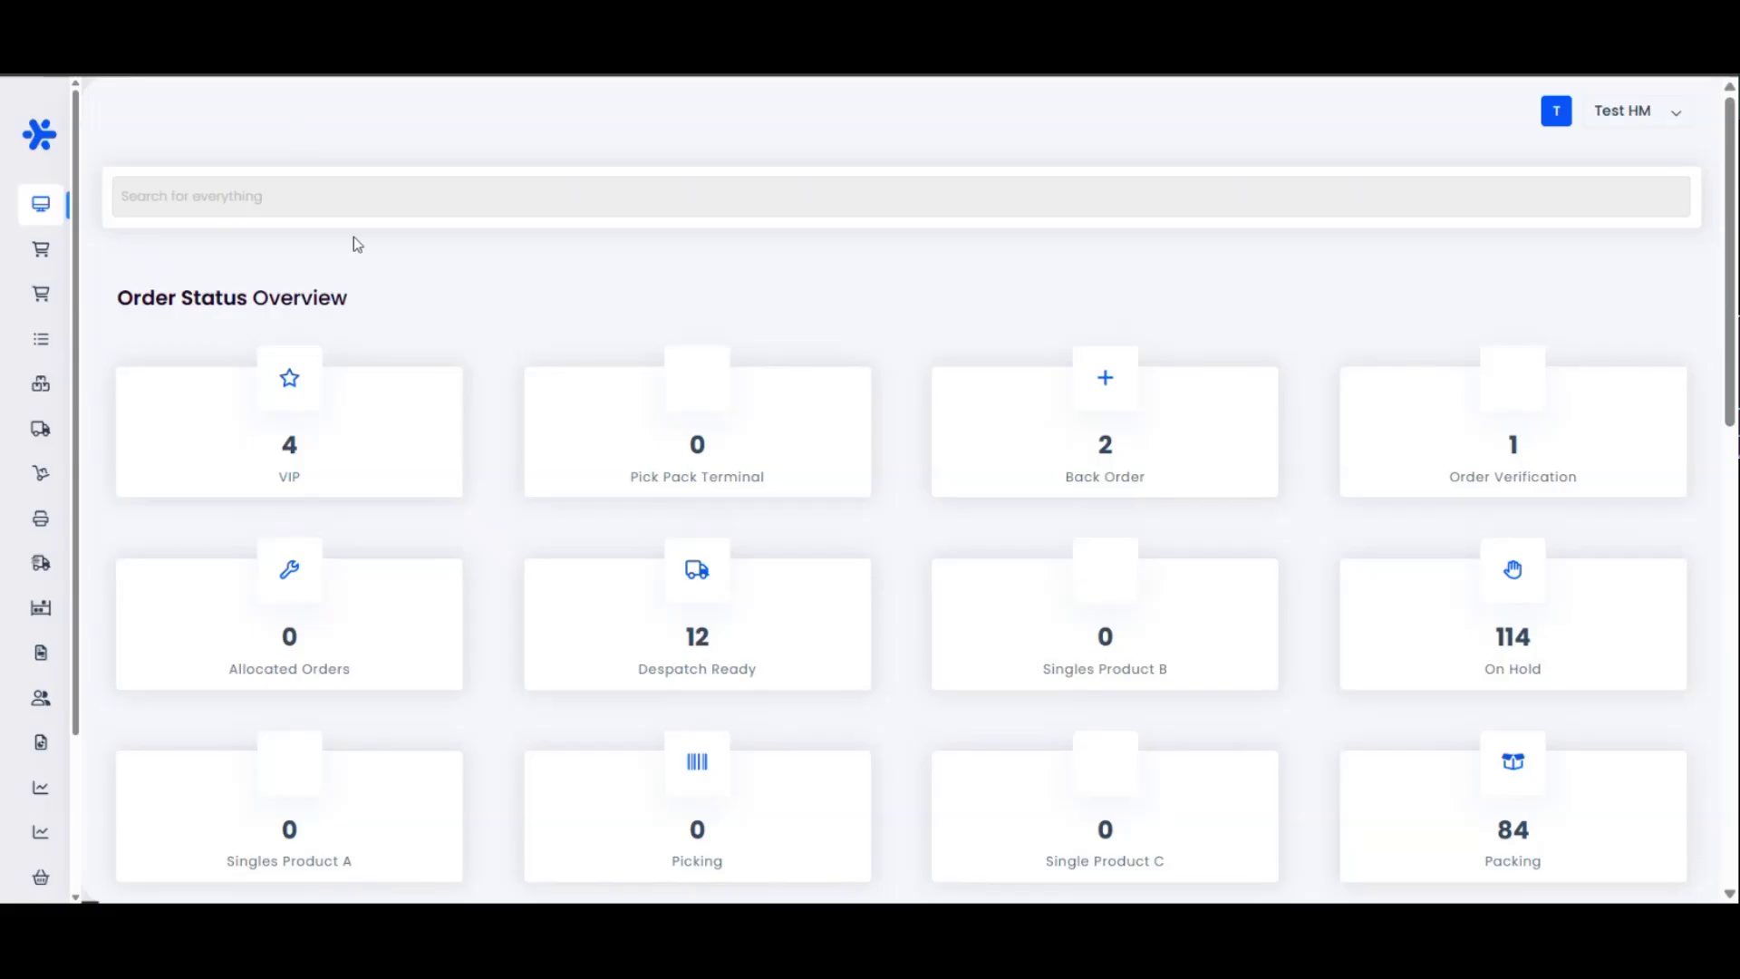
scroll(891, 520, "down", 3)
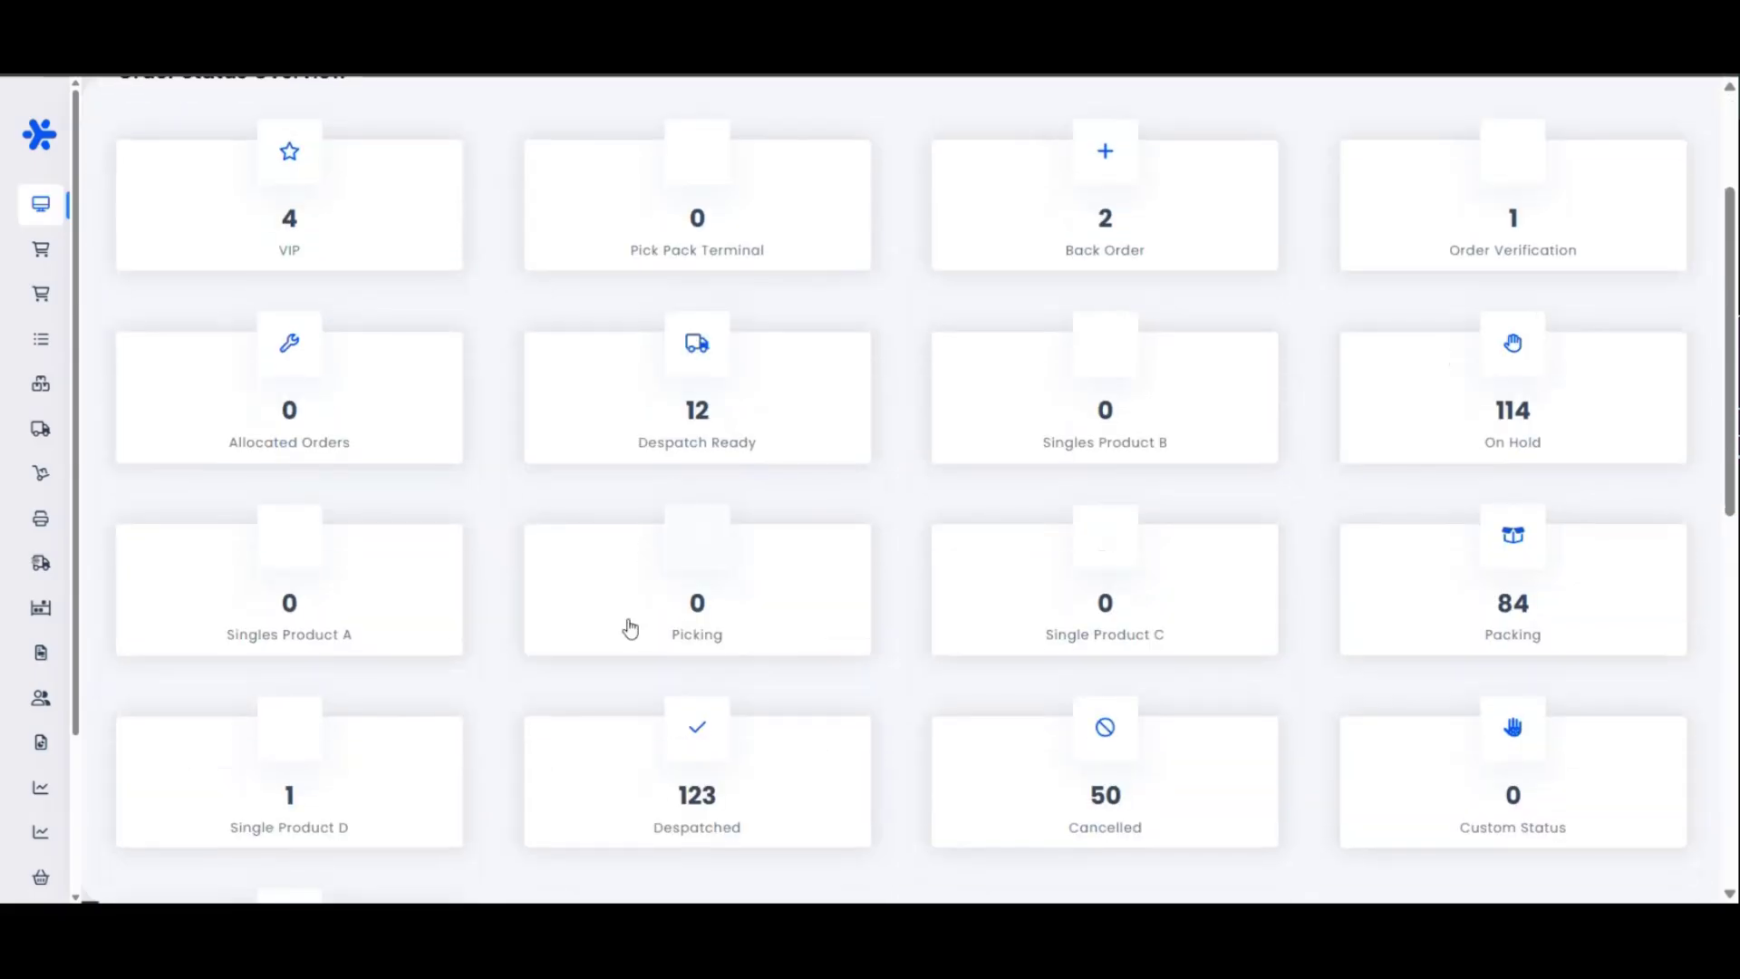
scroll(640, 613, "up", 1)
scroll(901, 493, "down", 2)
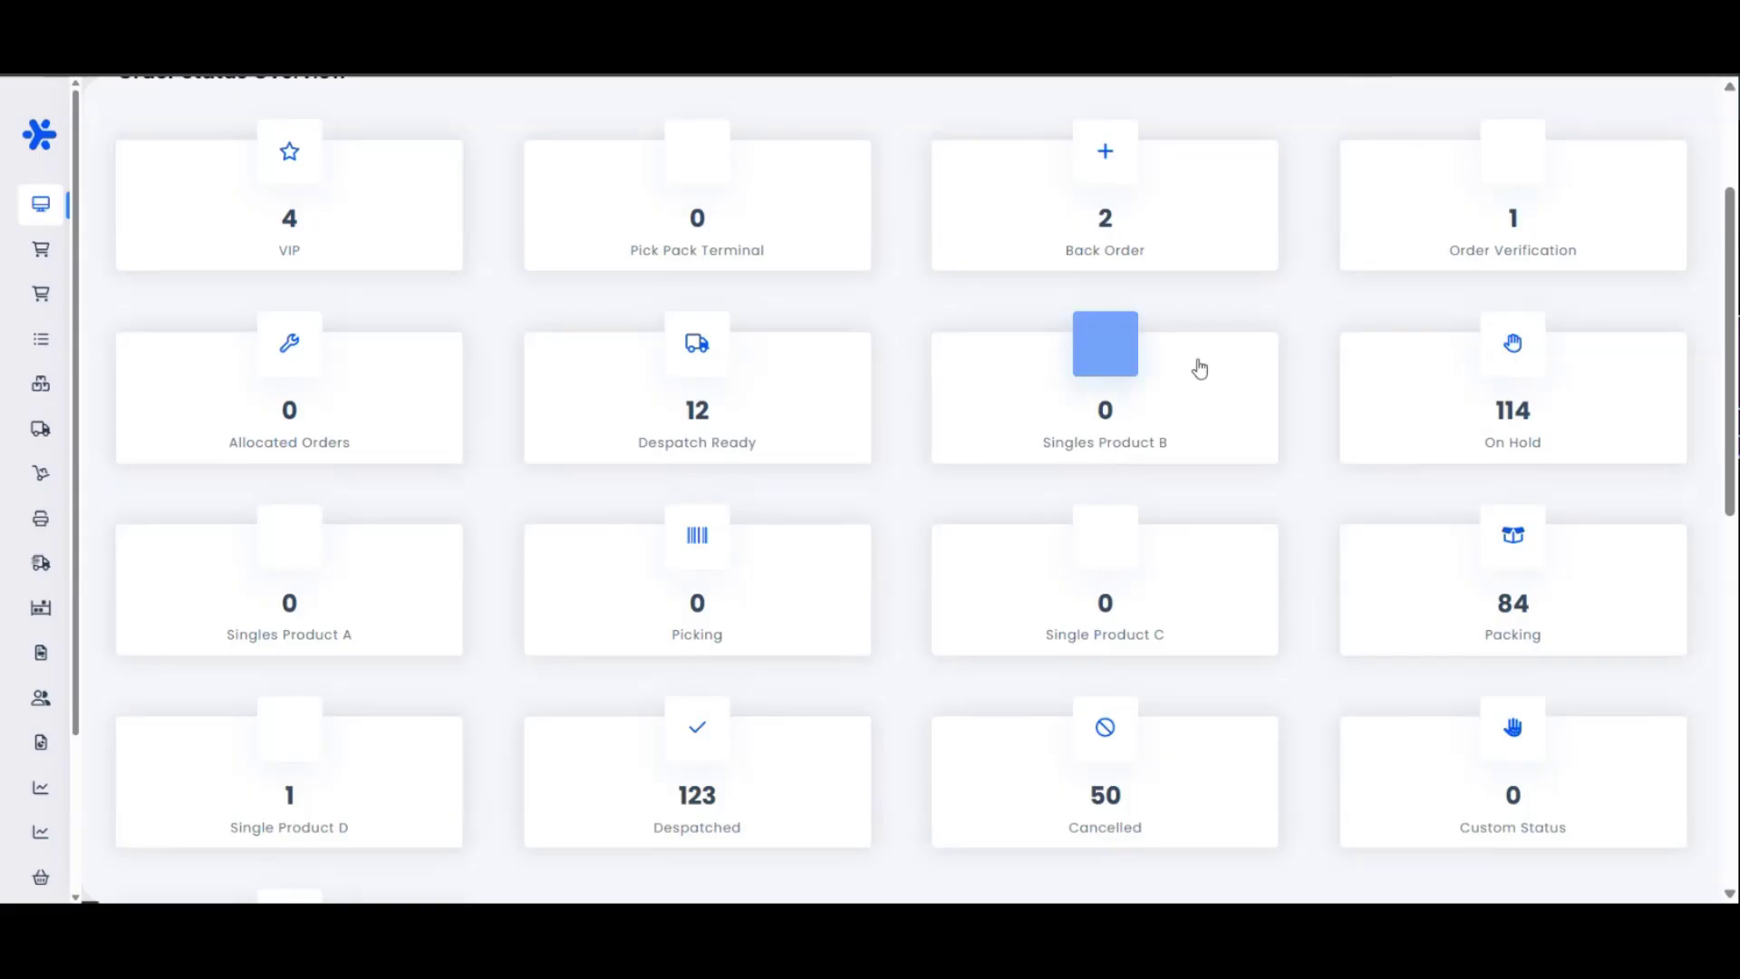
scroll(1150, 450, "up", 1)
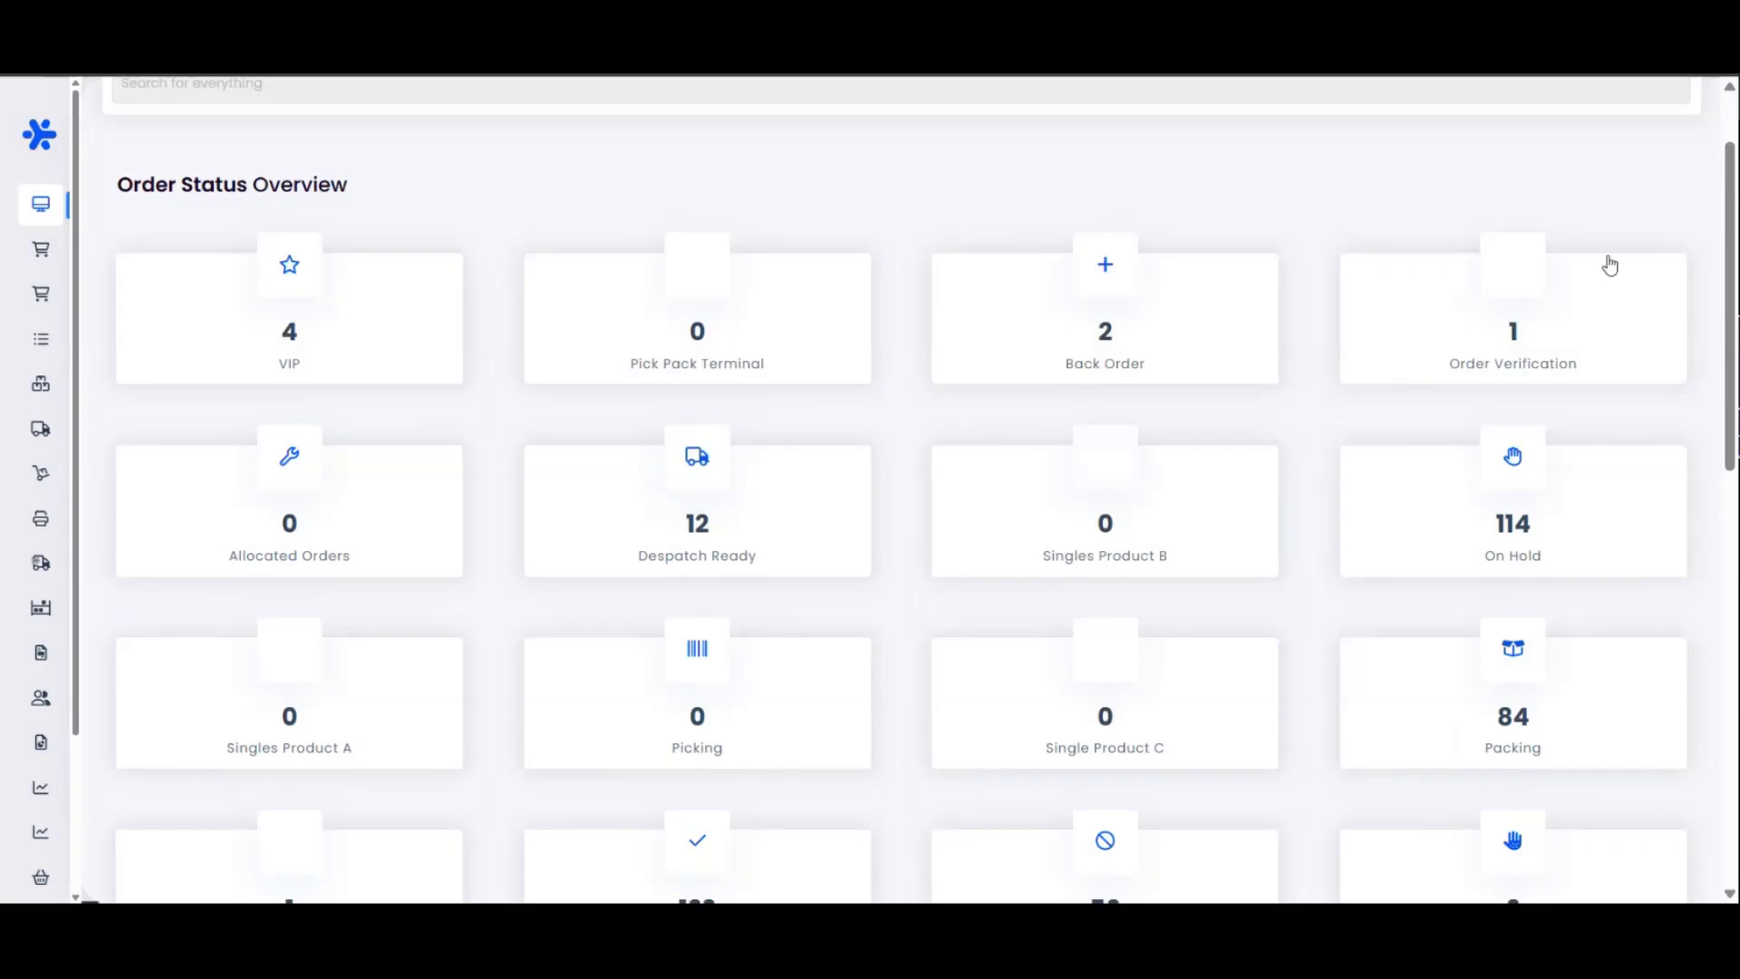
scroll(1251, 417, "down", 1)
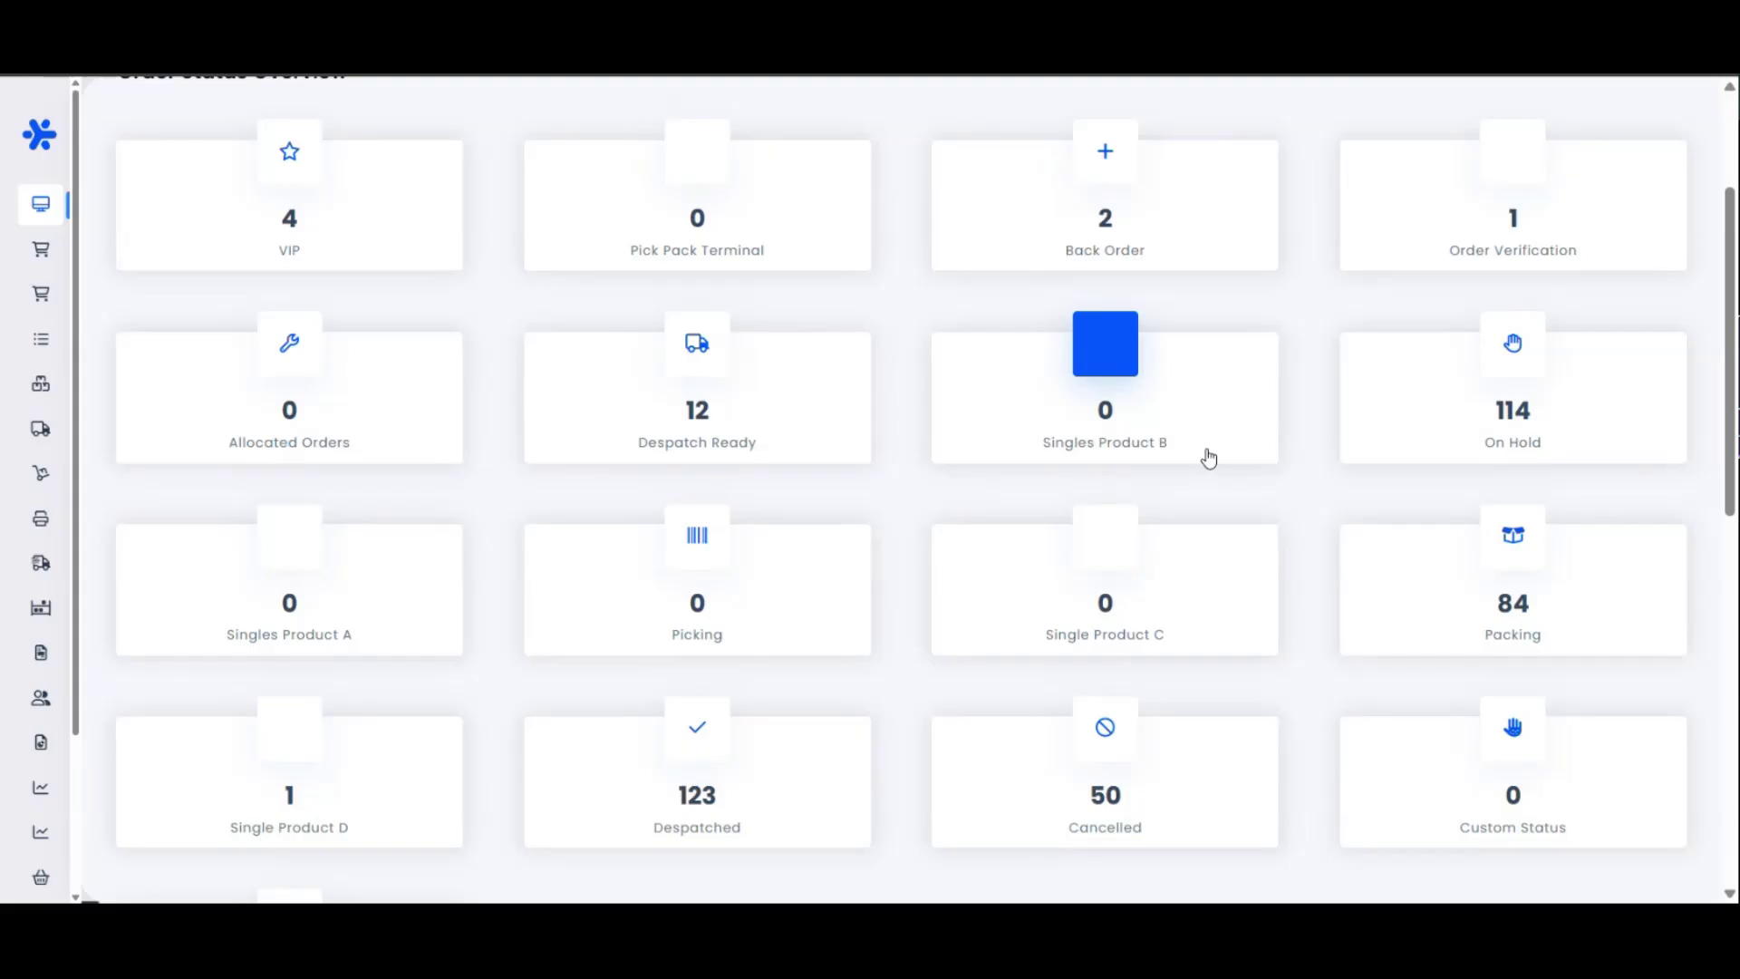
scroll(964, 435, "down", 1)
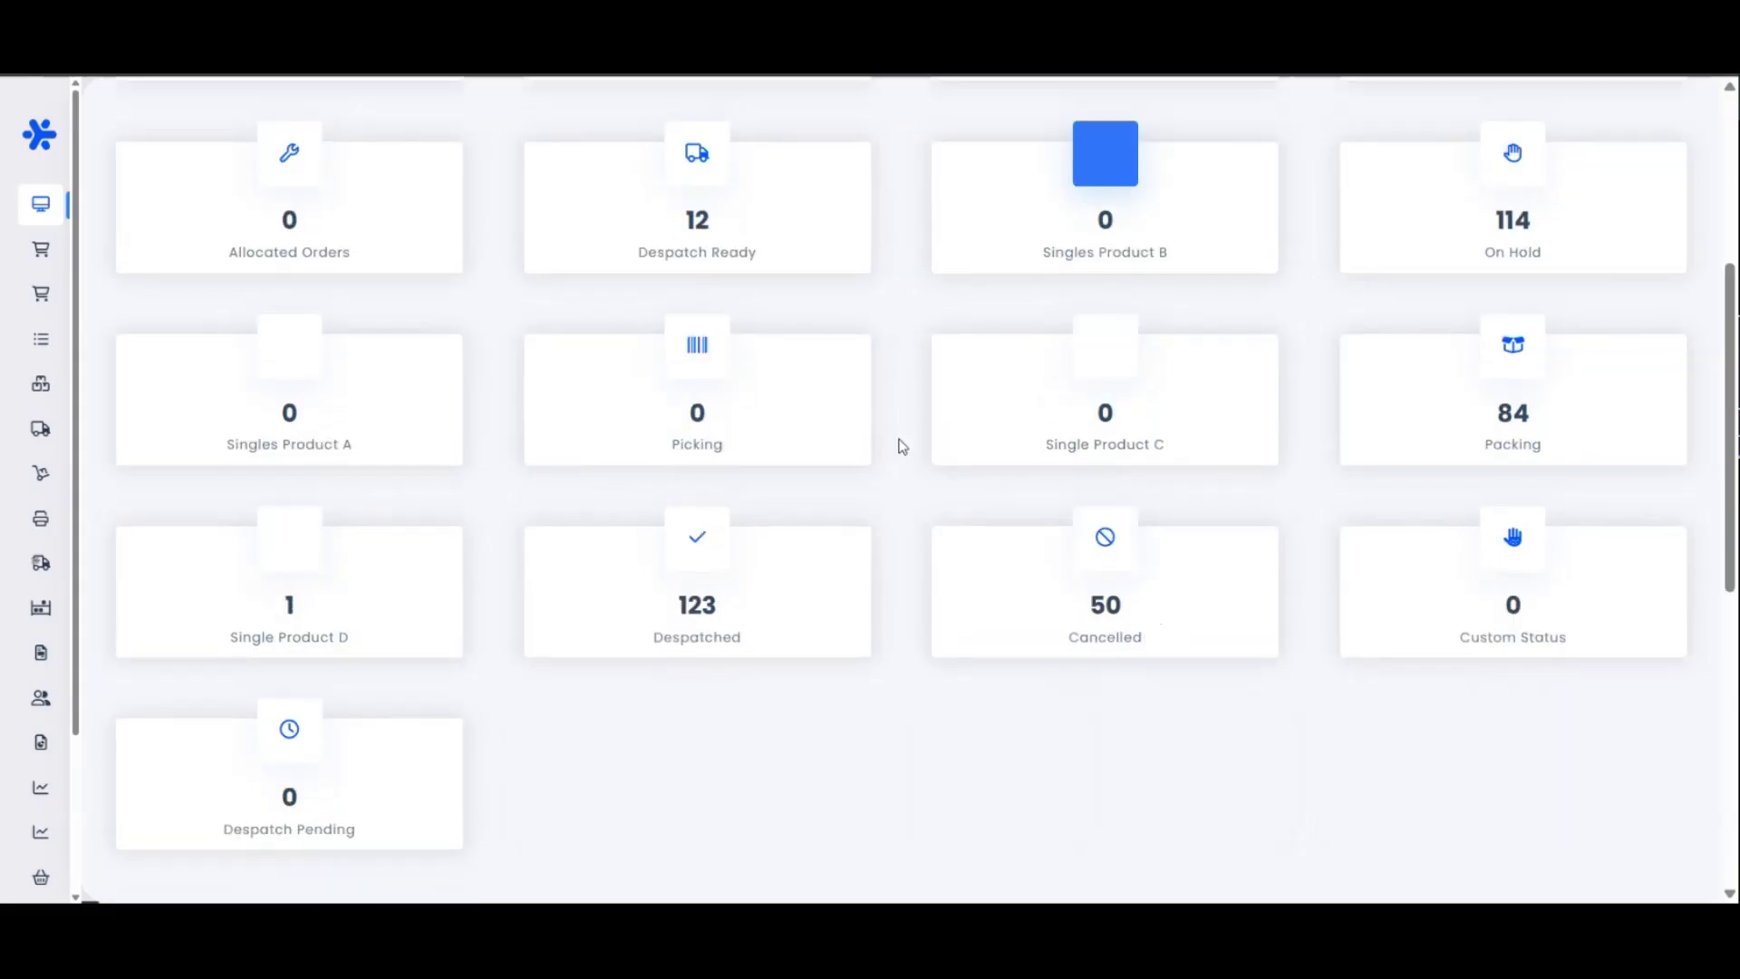
scroll(877, 459, "up", 1)
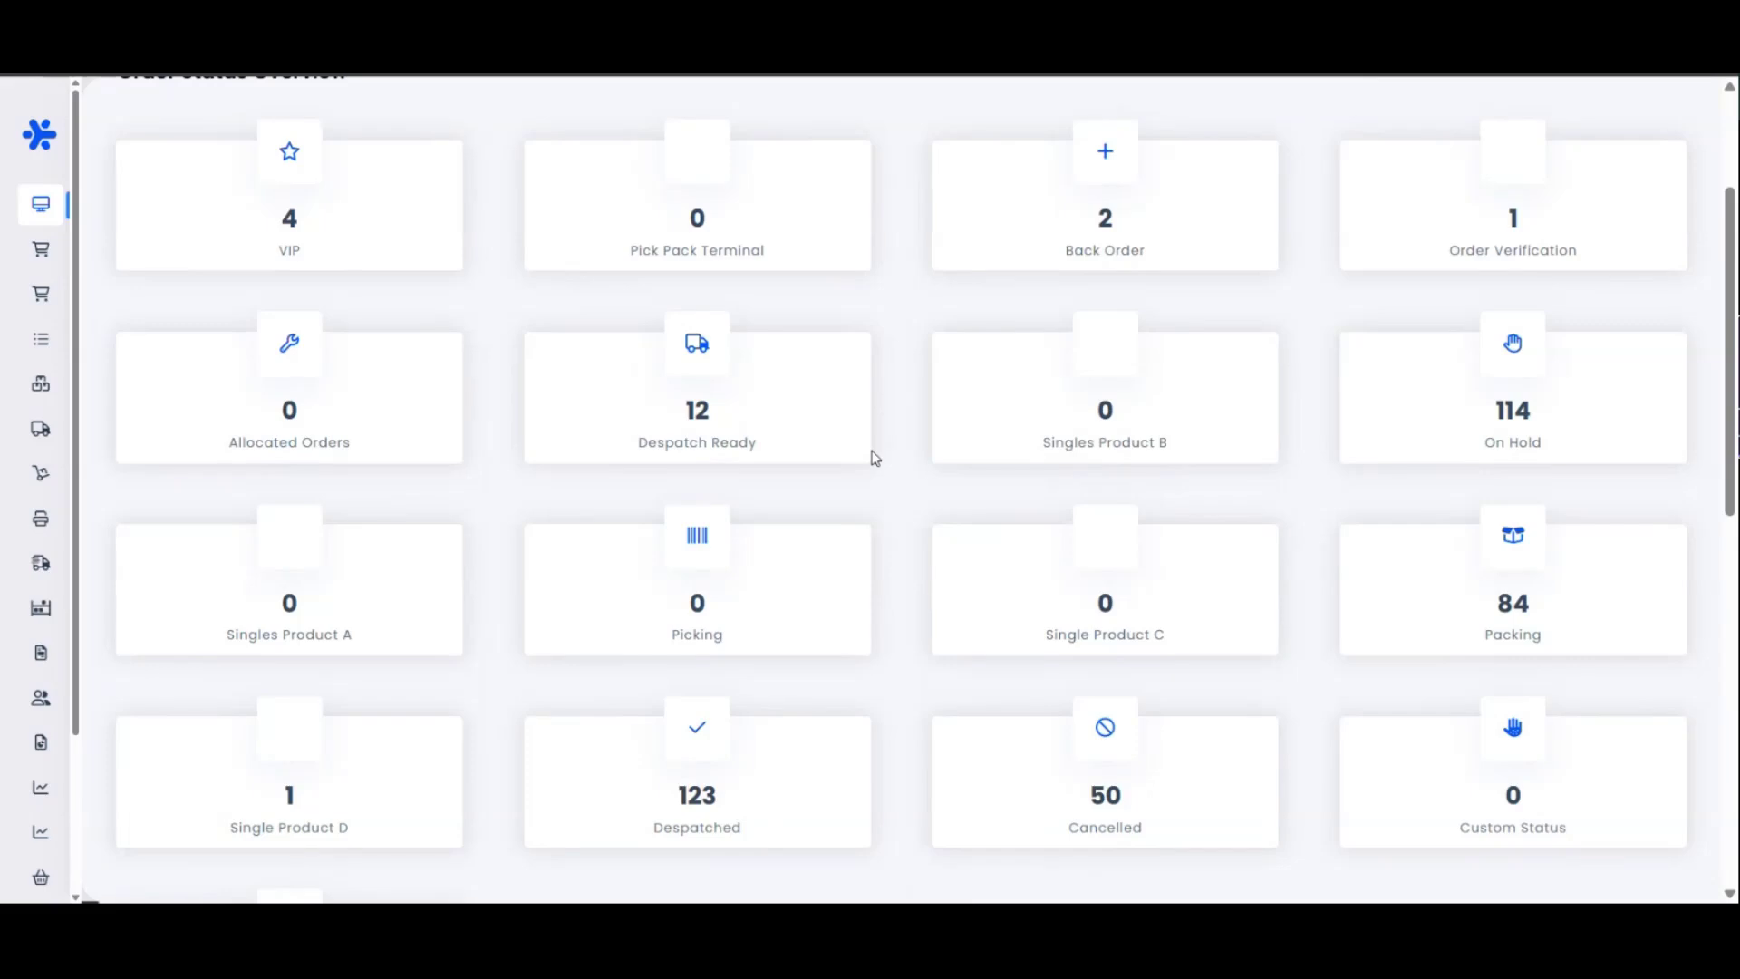
scroll(875, 457, "up", 1)
scroll(870, 462, "up", 1)
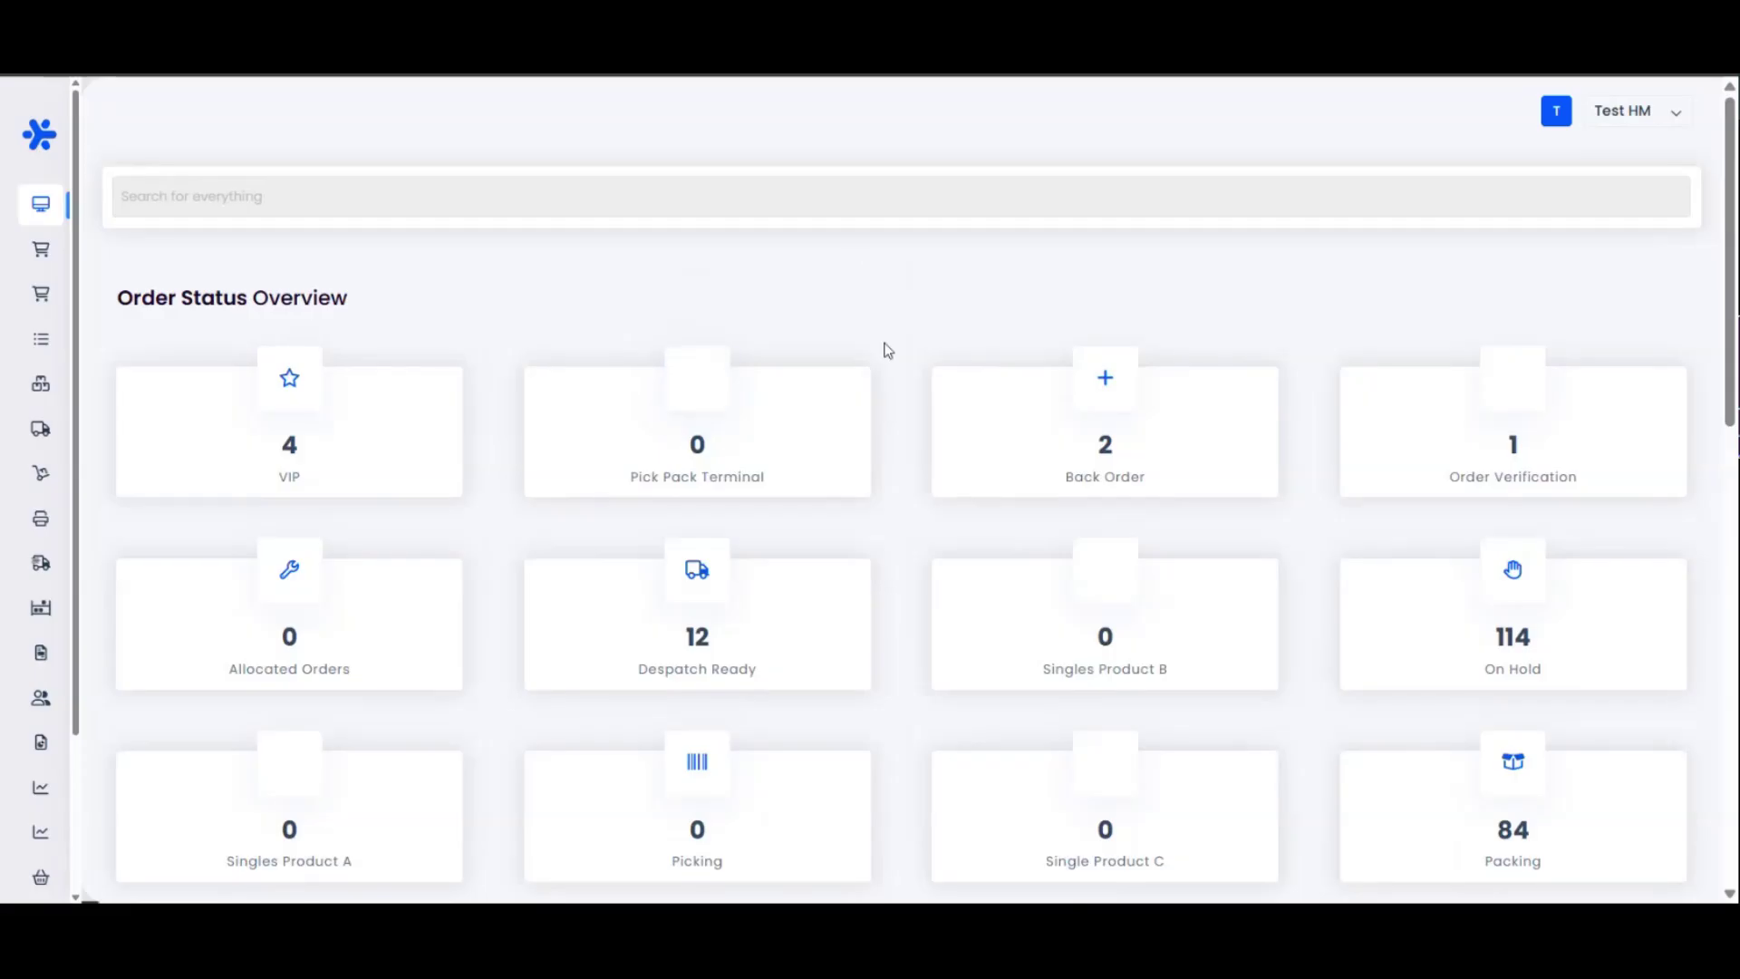
scroll(761, 369, "down", 1)
scroll(734, 501, "down", 5)
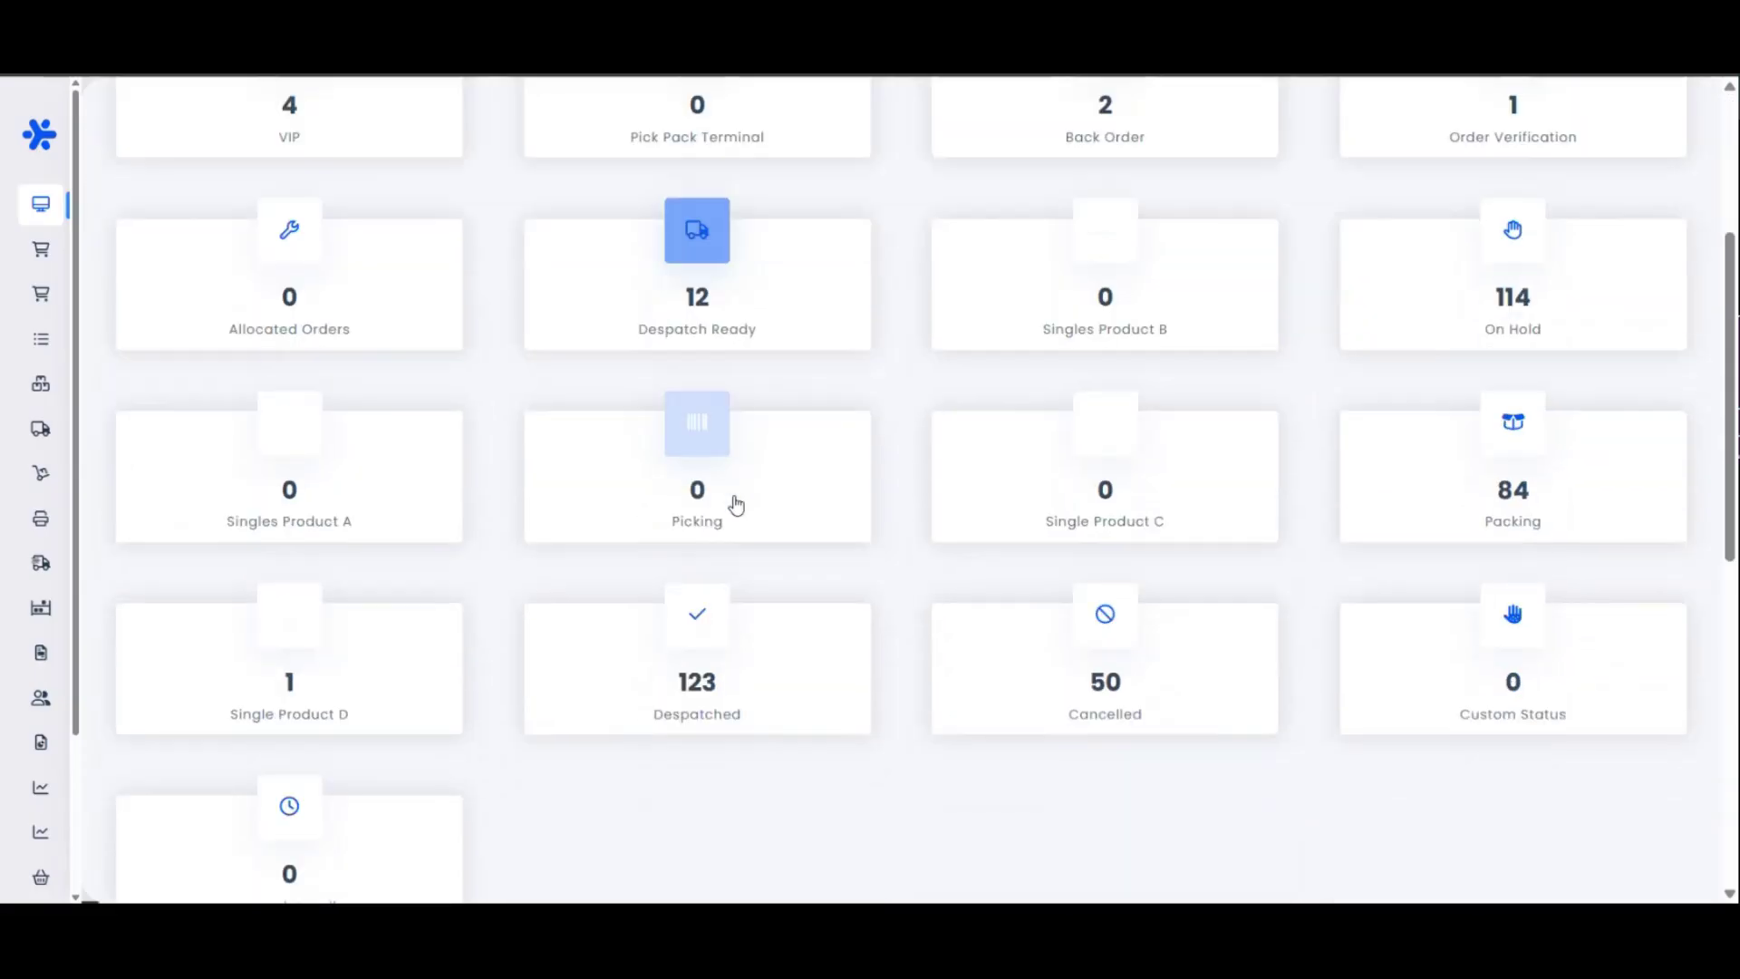
scroll(758, 482, "up", 5)
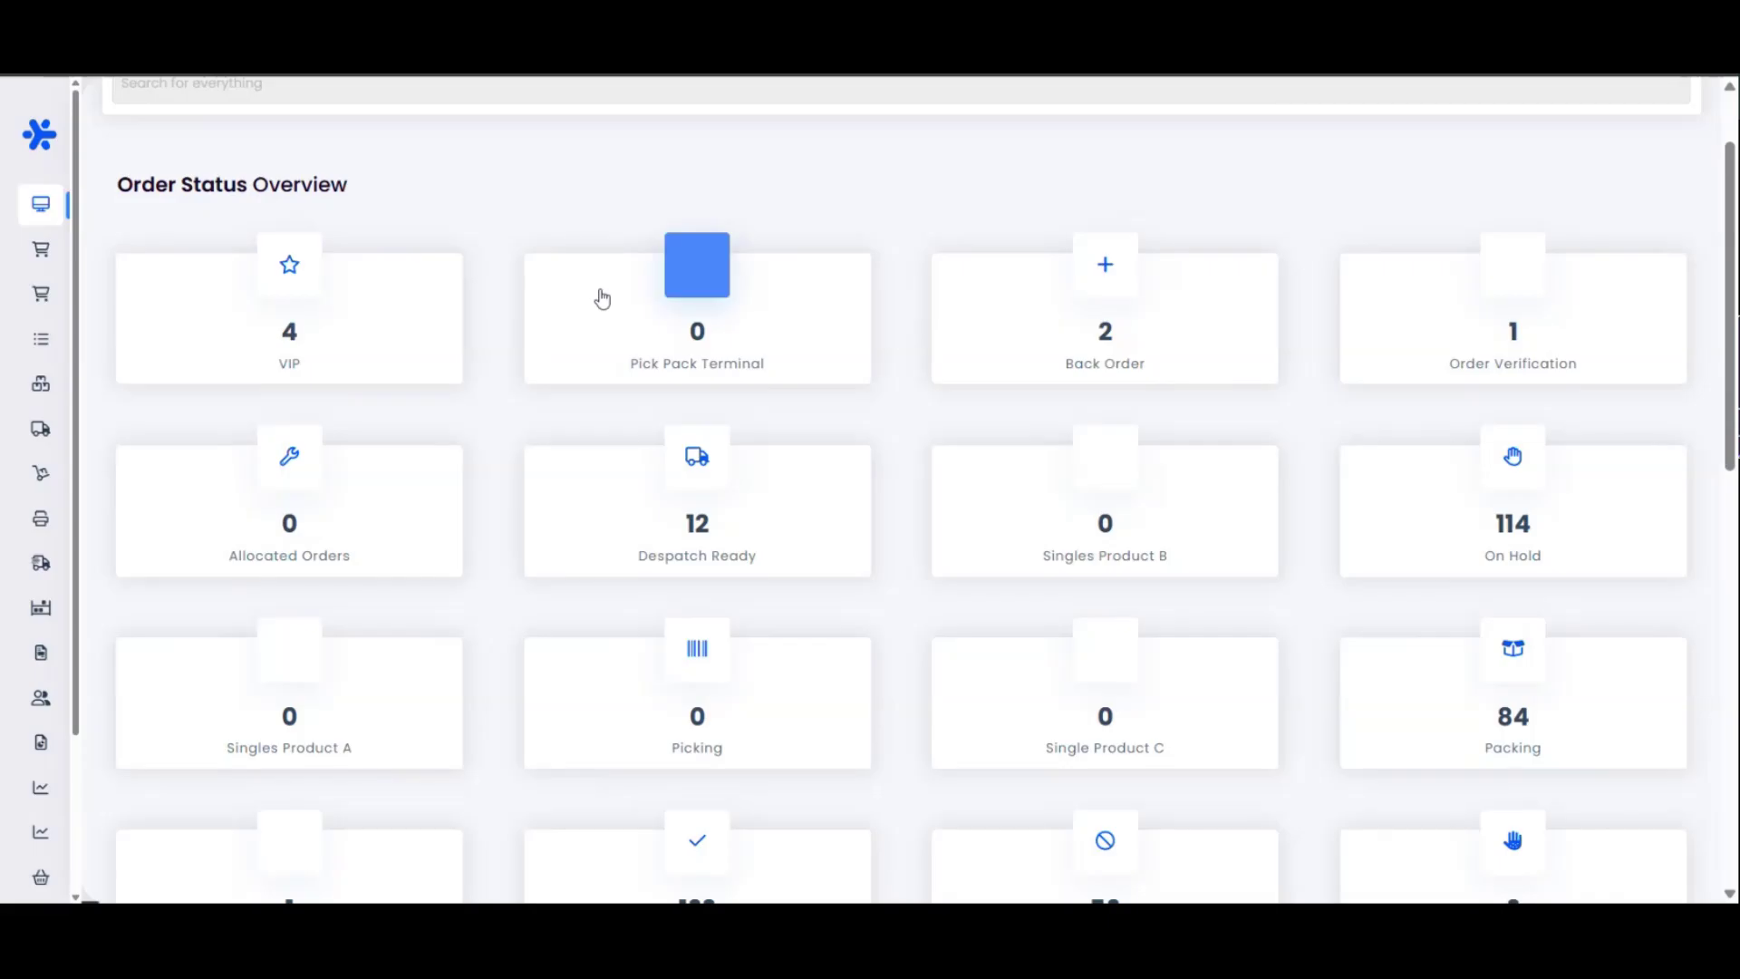
scroll(693, 328, "down", 1)
scroll(693, 358, "up", 3)
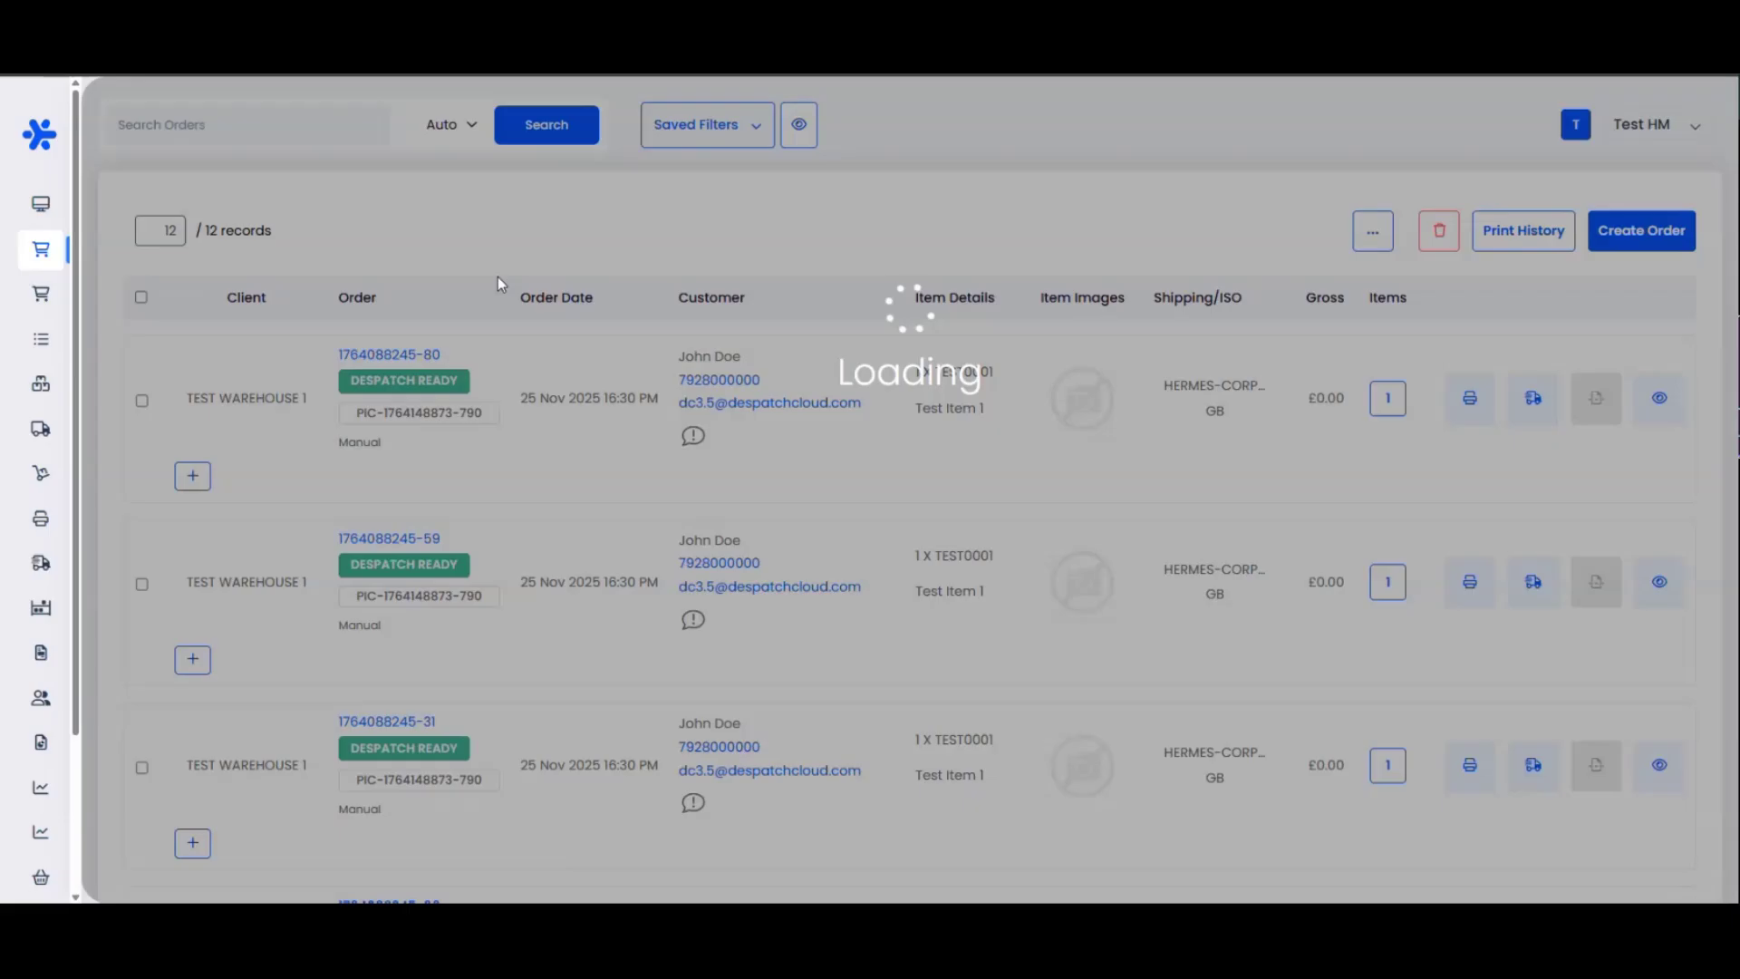
Examine the filter categories available for the orders list, including Order Status, and close them again
left_click(672, 134)
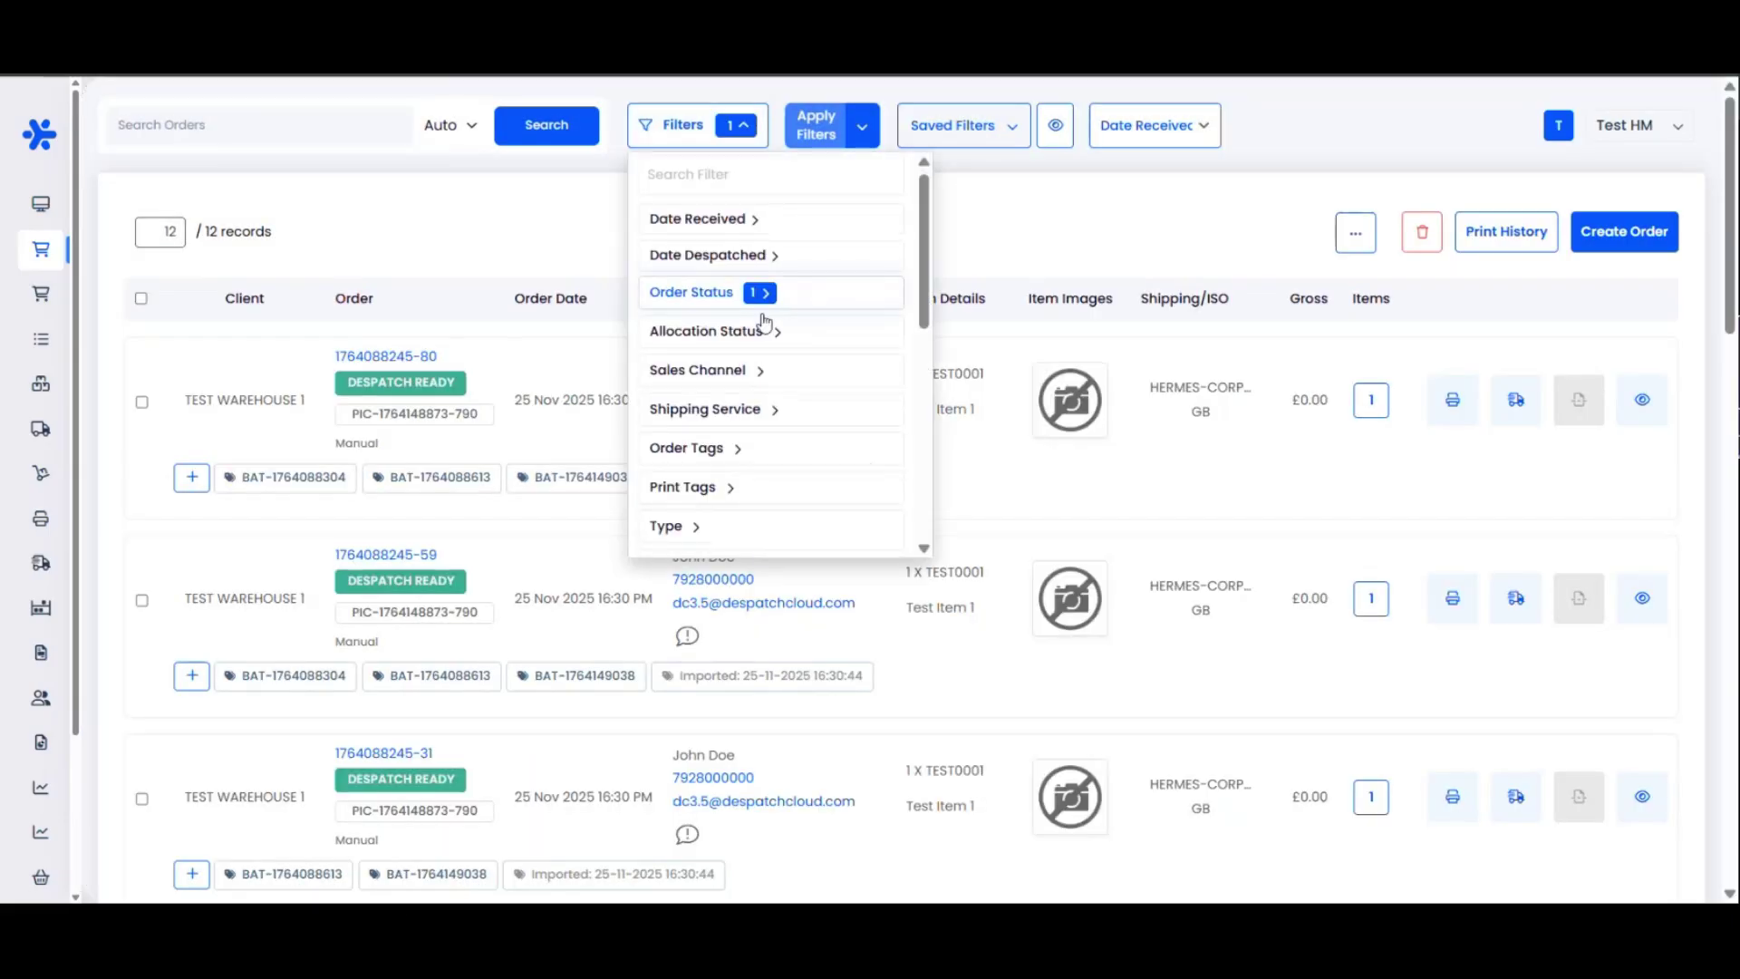
scroll(776, 377, "down", 5)
scroll(777, 377, "up", 5)
scroll(777, 372, "down", 5)
scroll(776, 362, "up", 5)
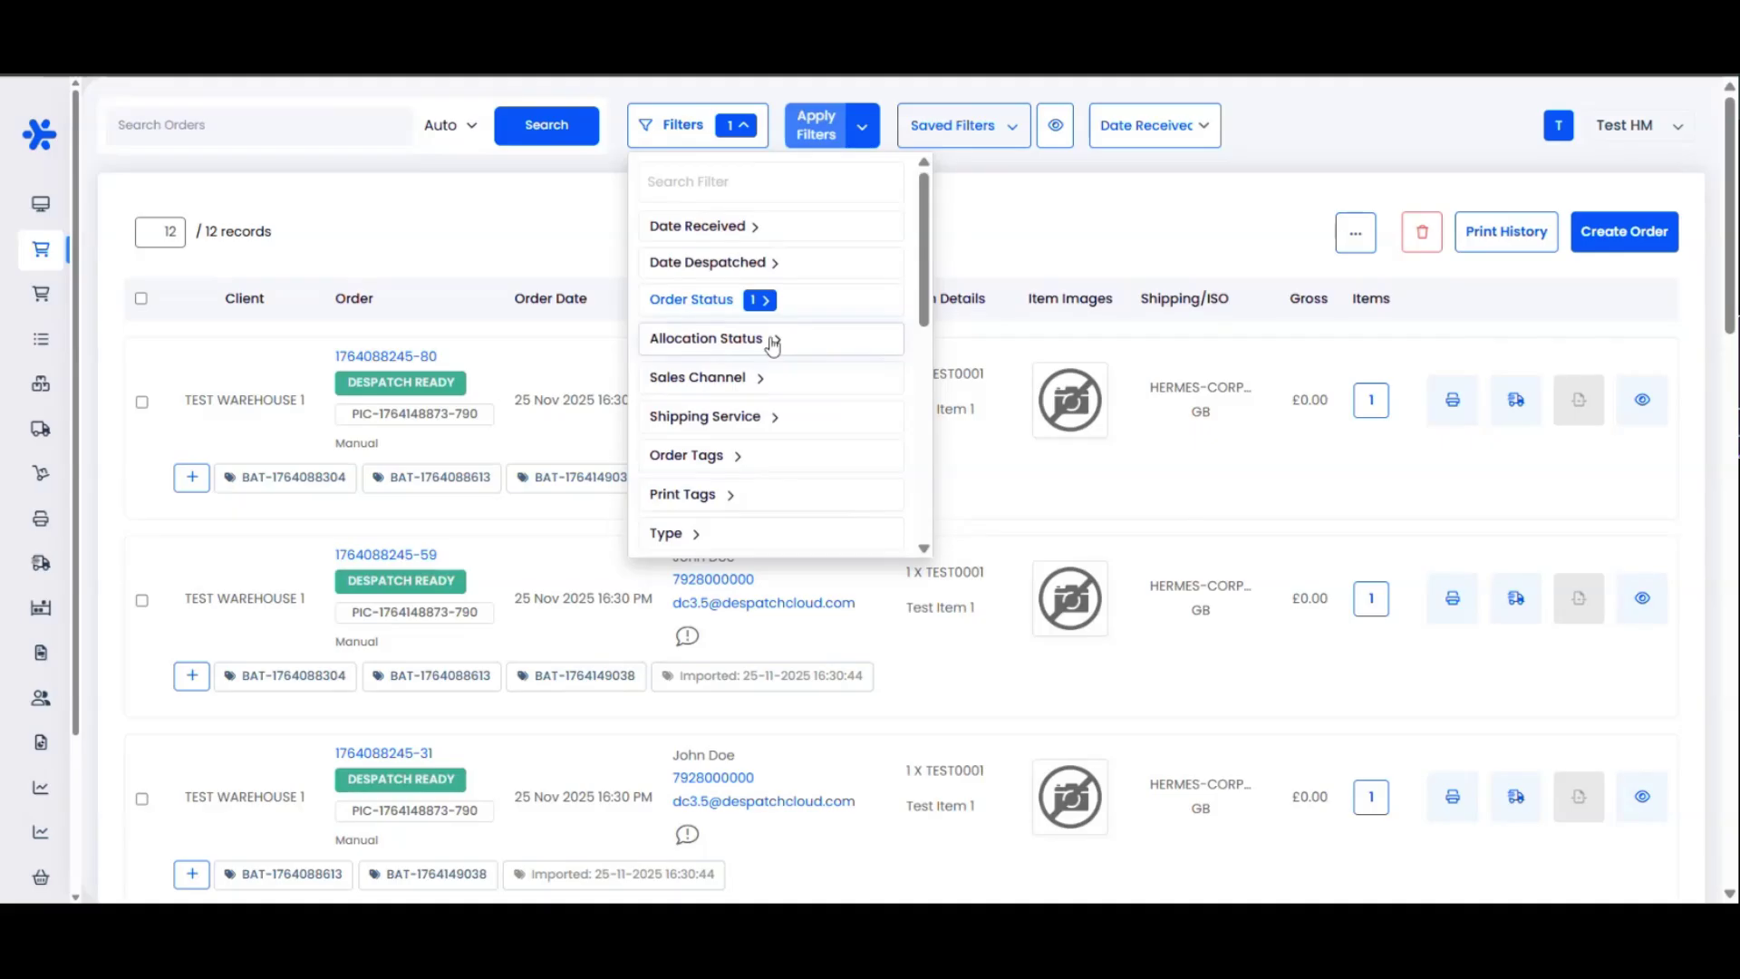
left_click(1032, 229)
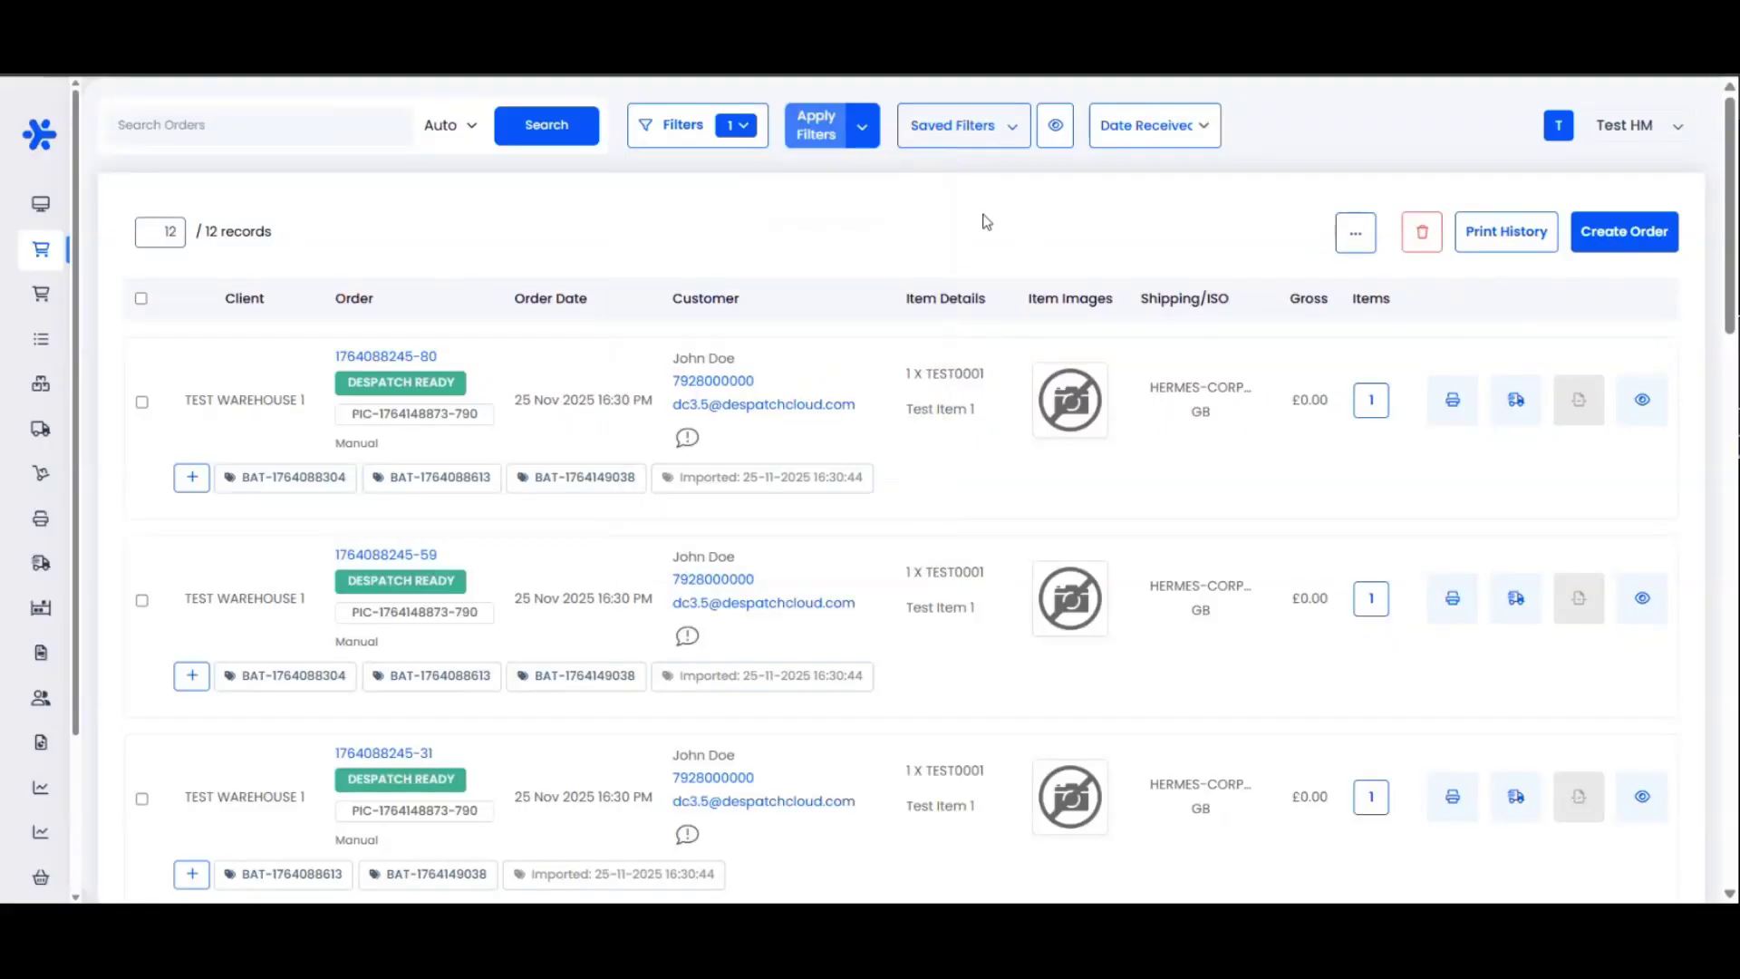
Go back to the dashboard and review all the order status tiles
left_click(108, 215)
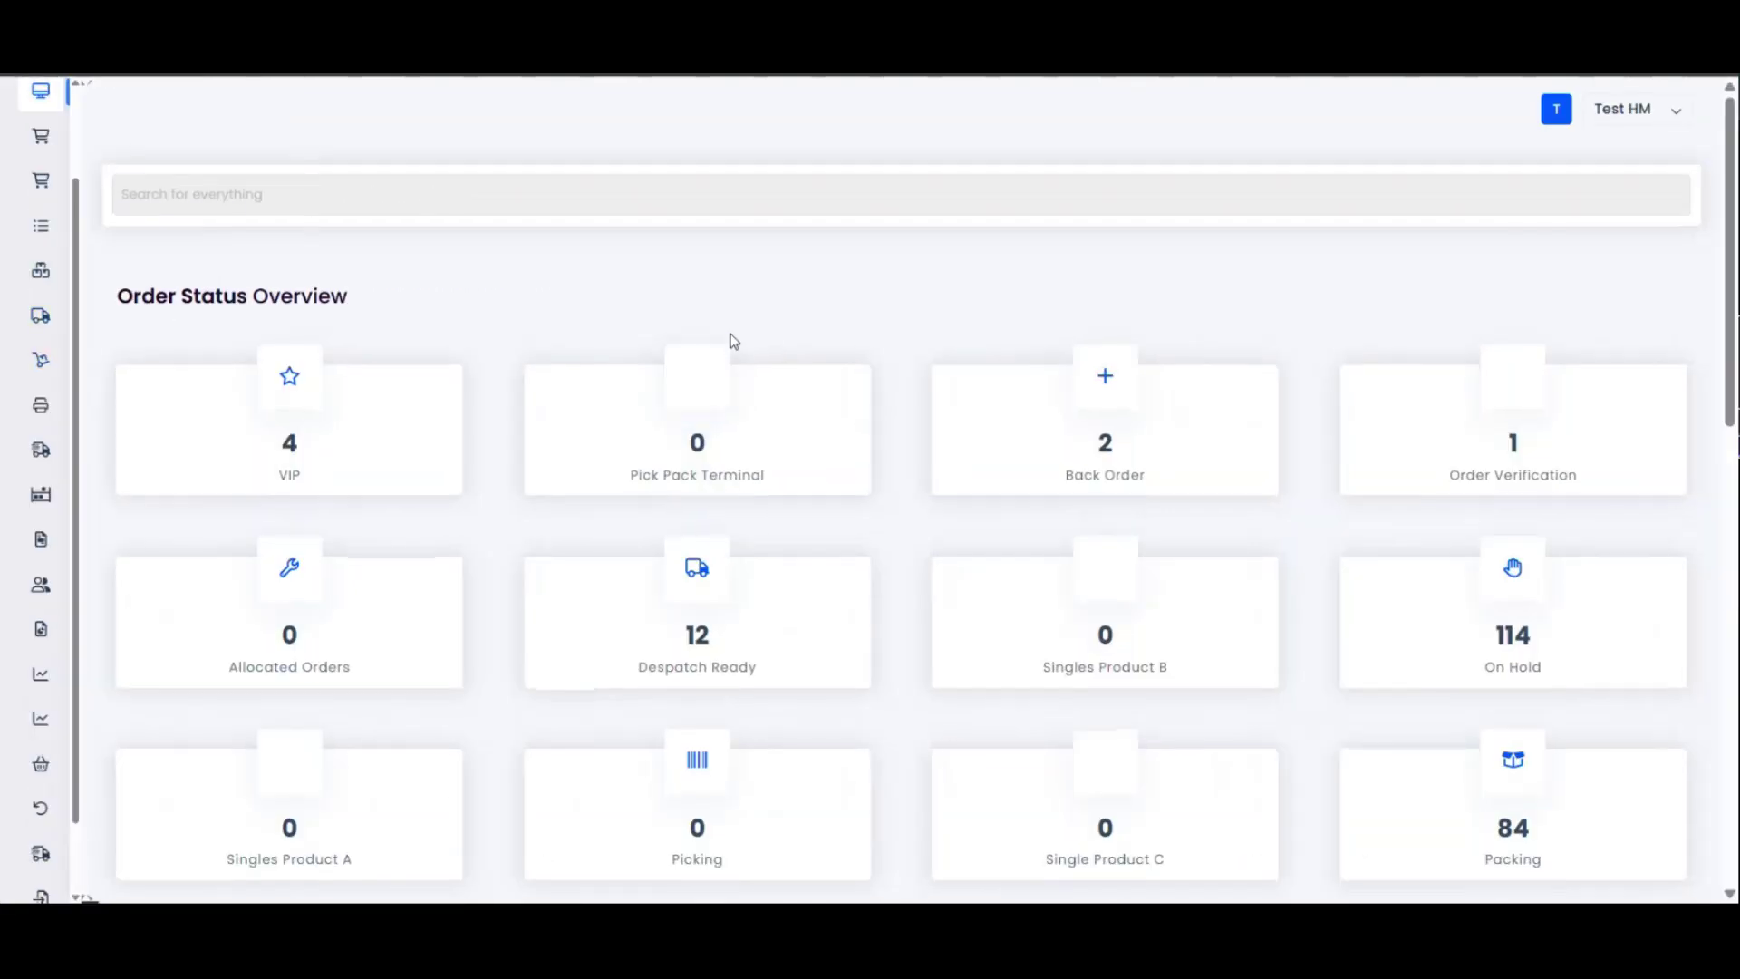
scroll(729, 388, "down", 1)
scroll(729, 439, "up", 1)
mouse_move(15, 347)
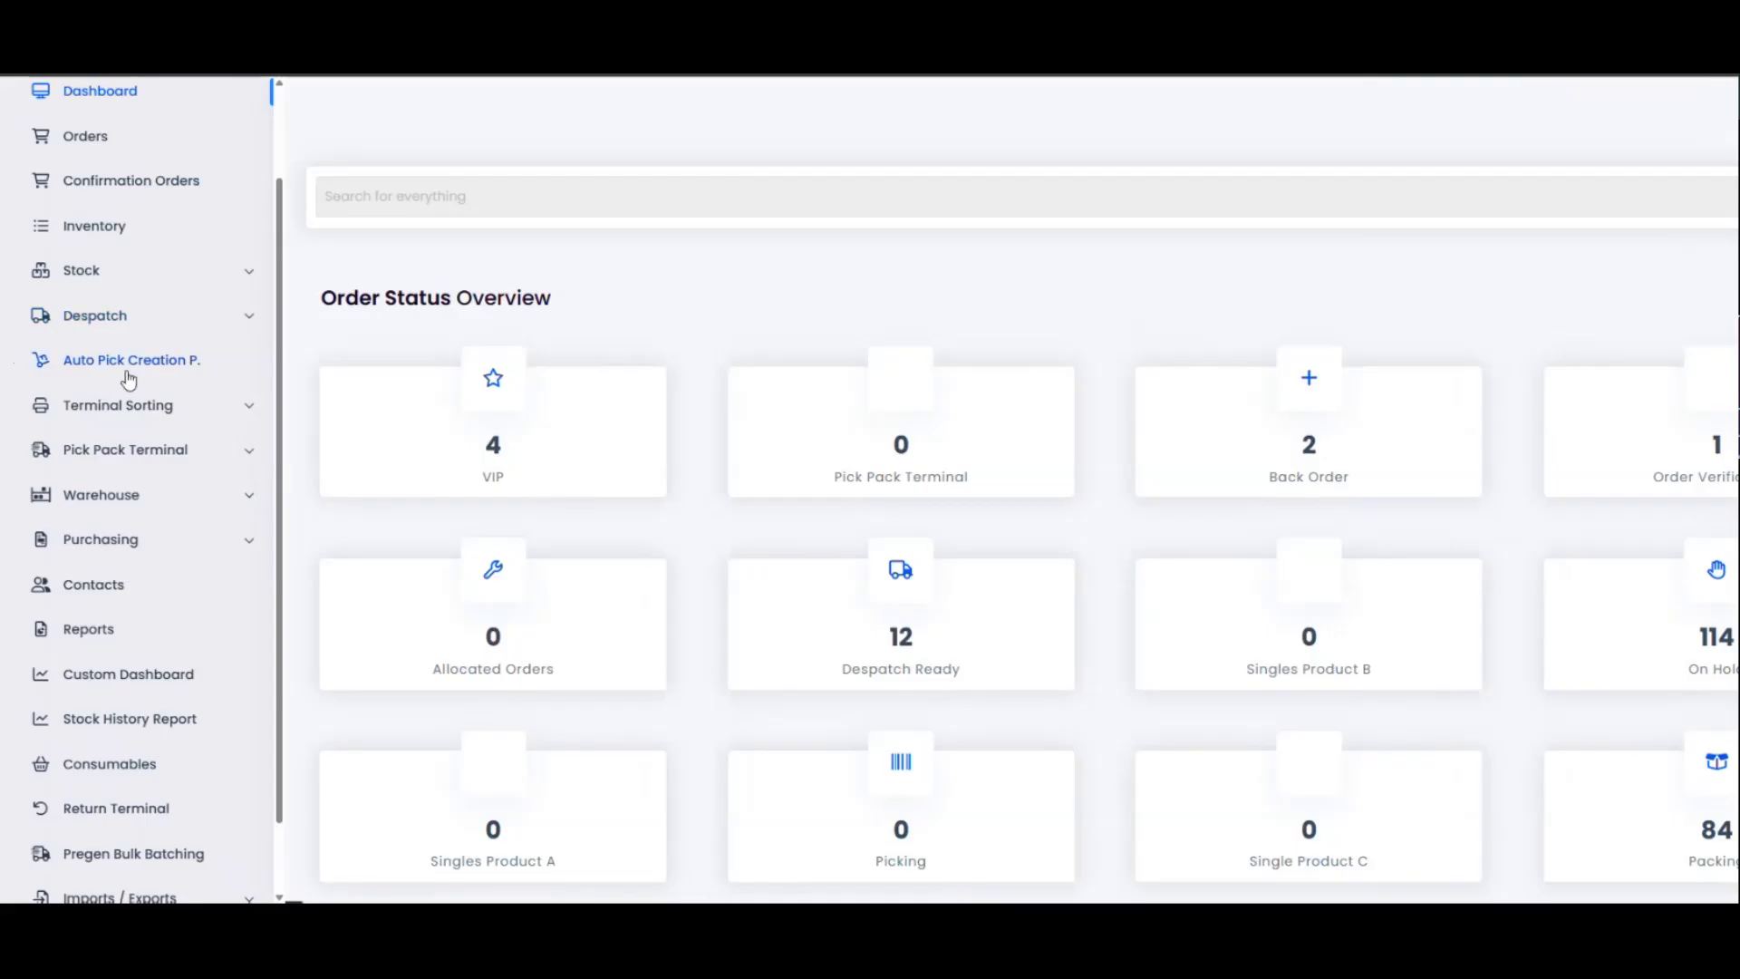
scroll(966, 537, "down", 5)
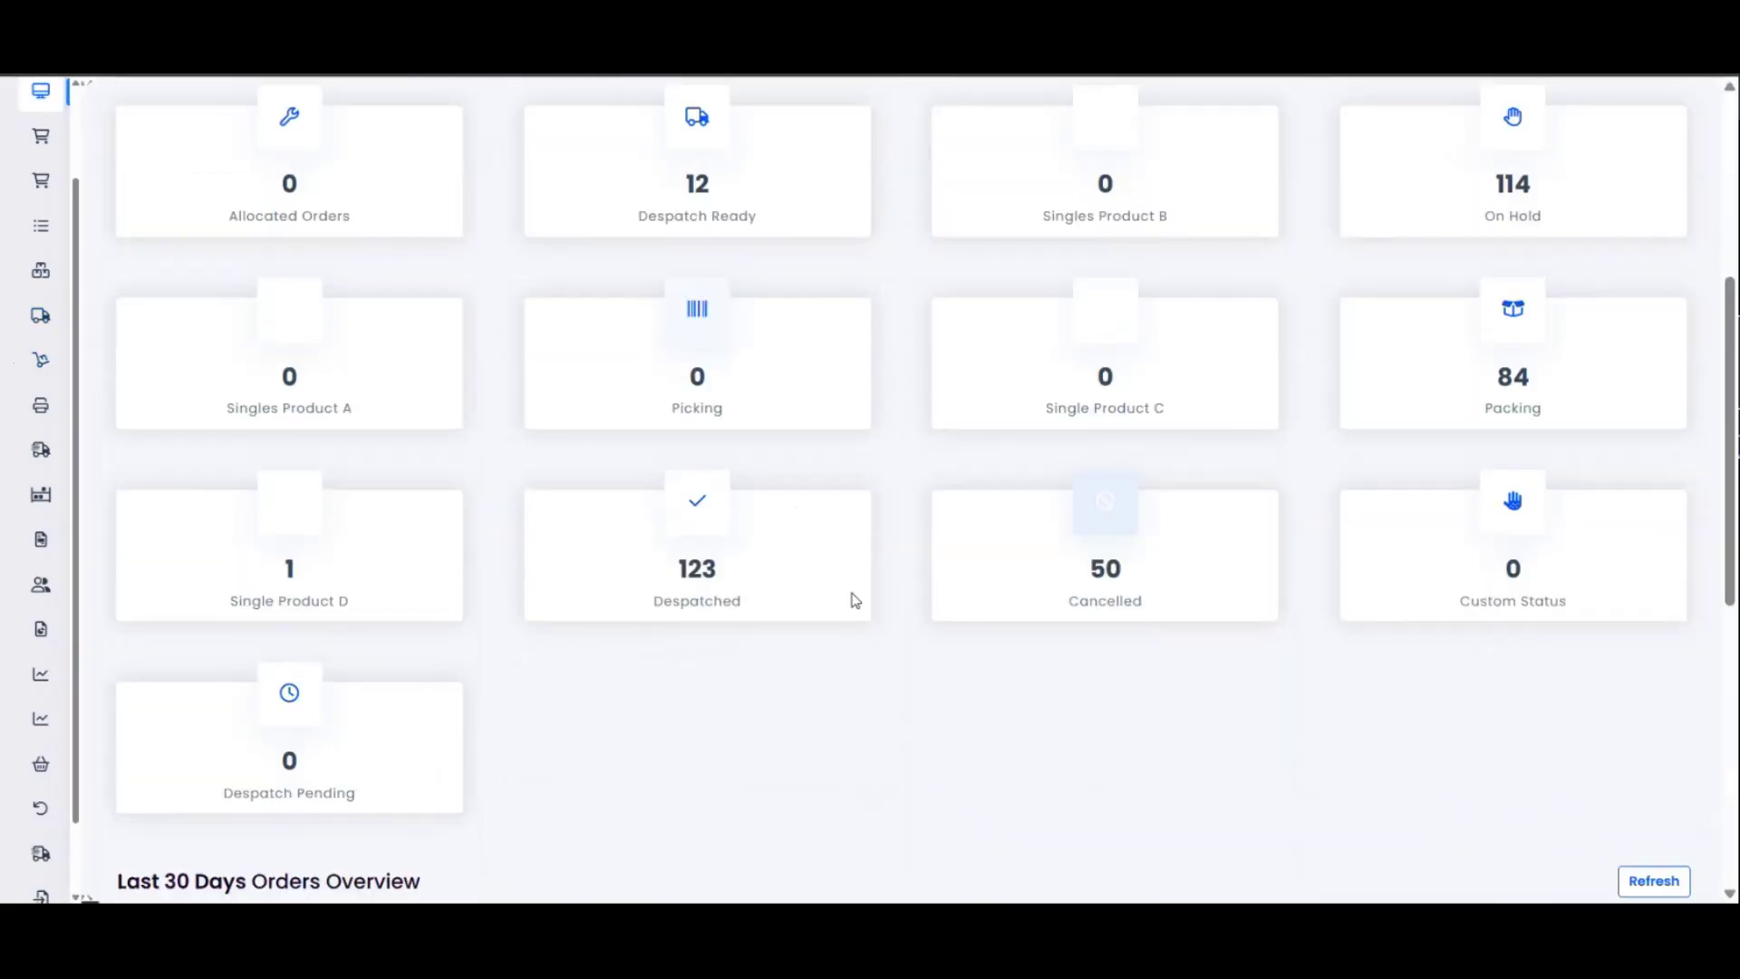
scroll(851, 598, "up", 5)
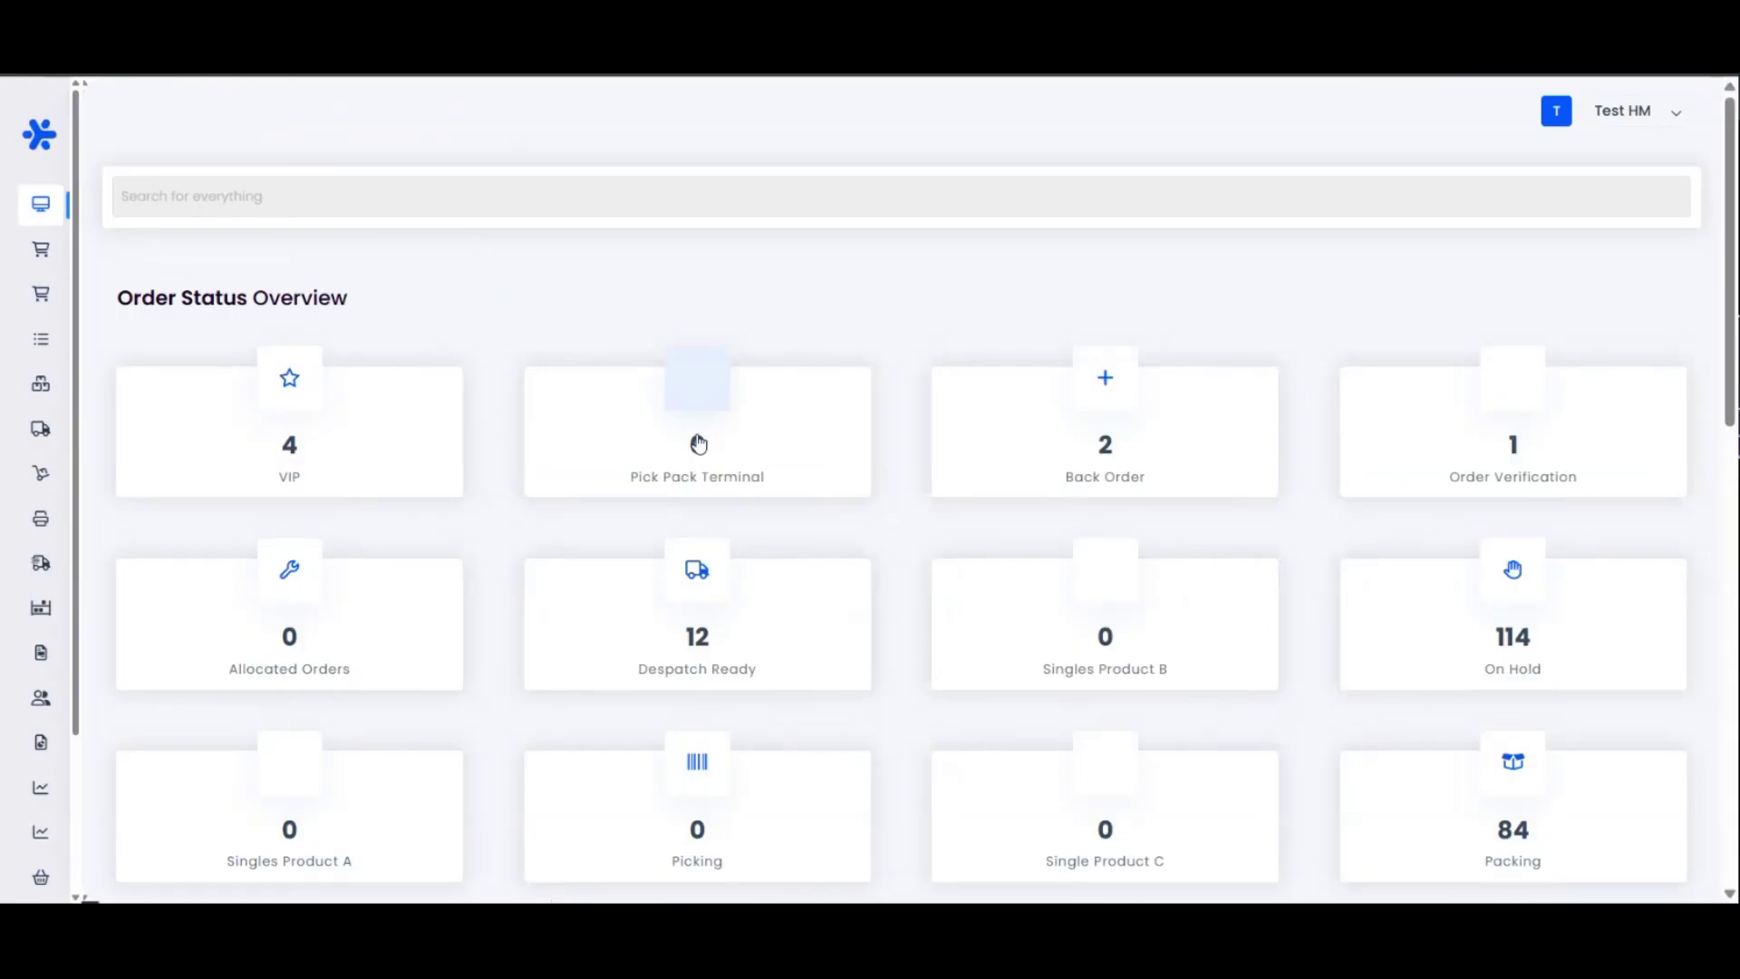
scroll(272, 362, "down", 2)
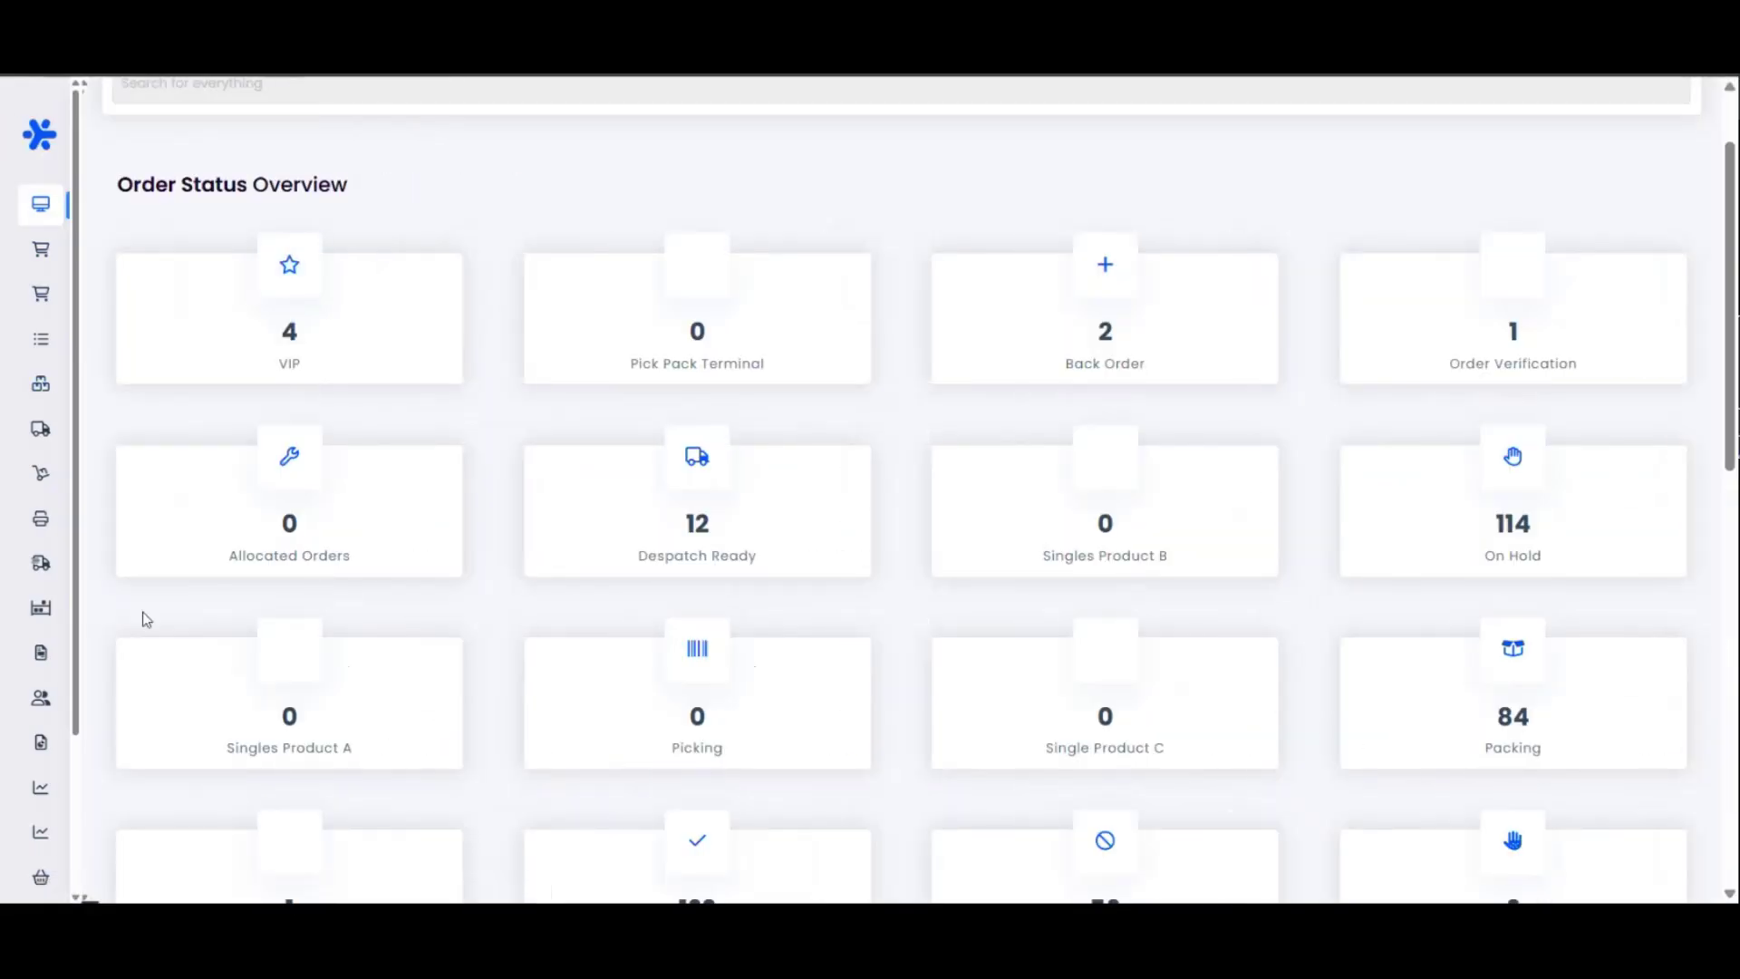
Open the Plugin Store from the settings and view the details of the Custom Dashboard Picking plugin
scroll(136, 856, "down", 3)
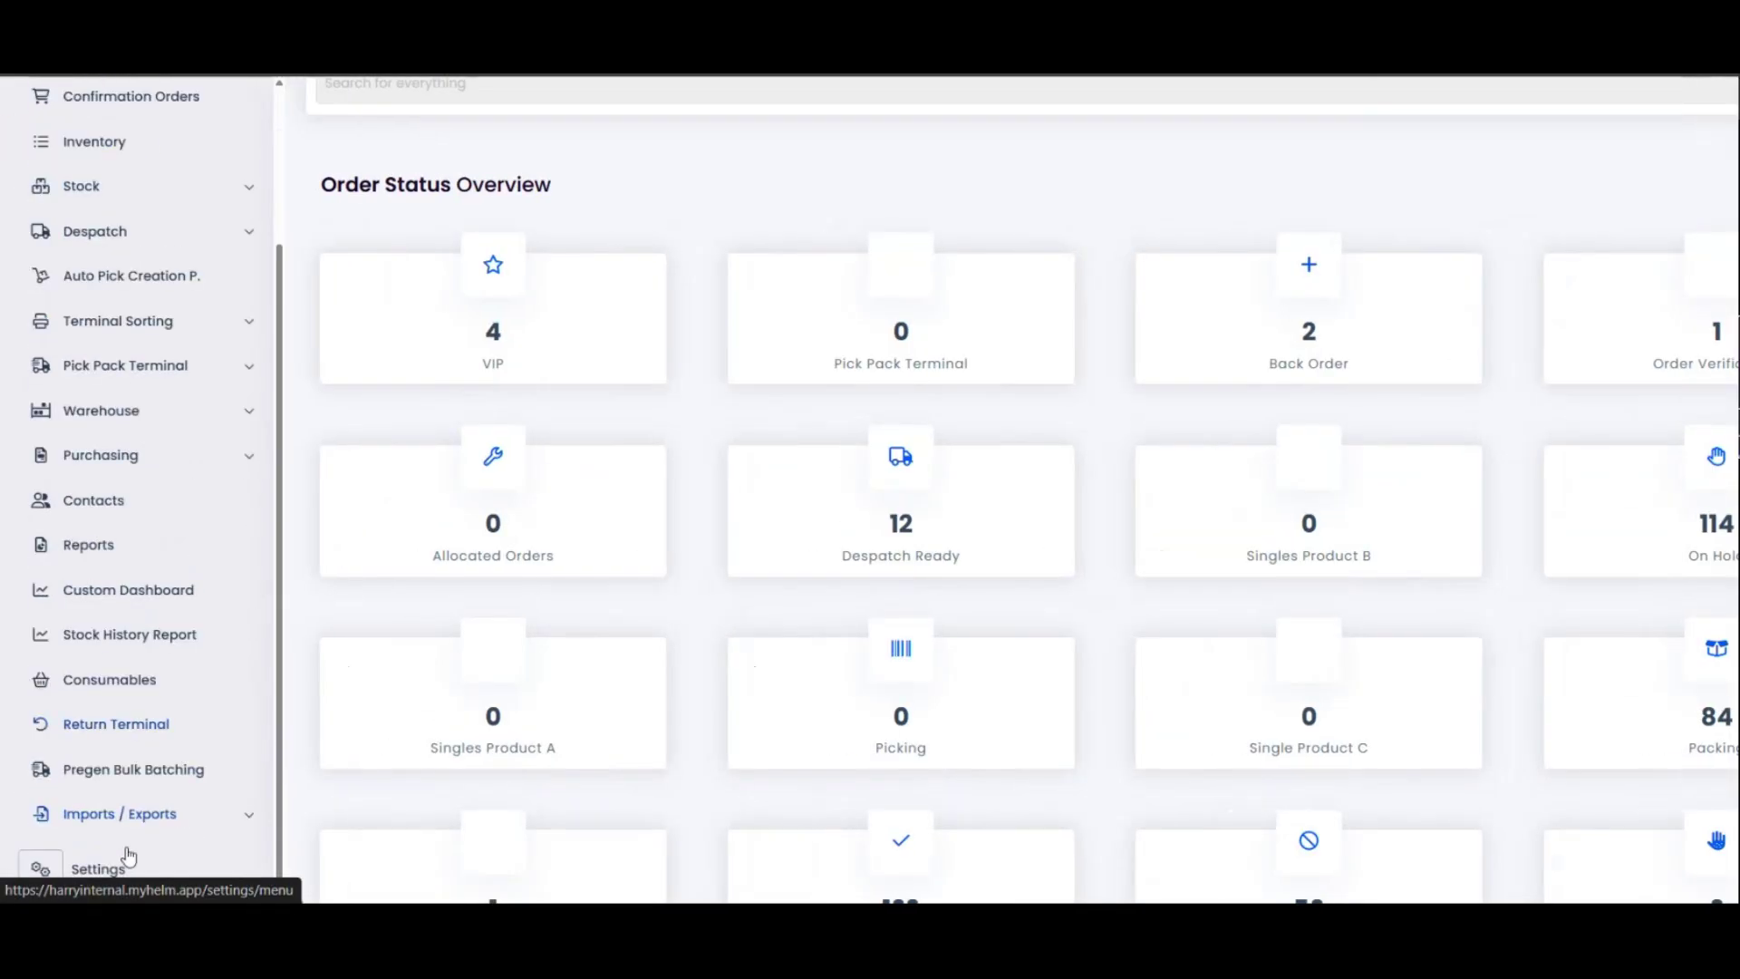
left_click(81, 883)
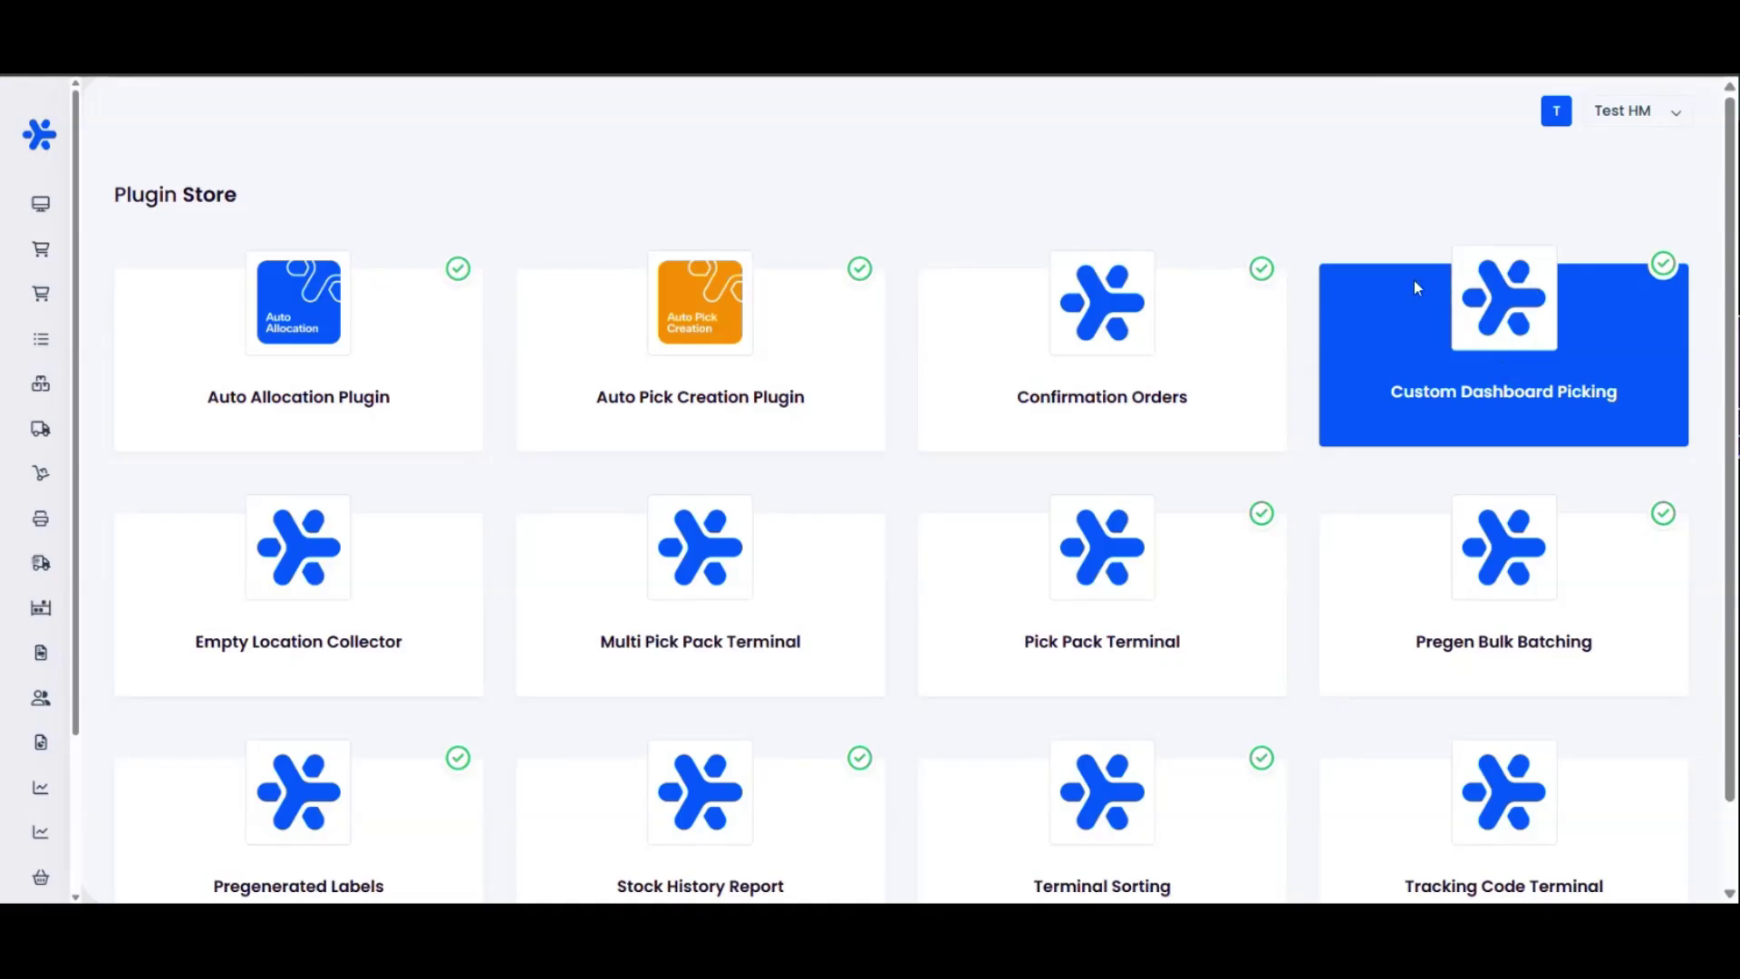
left_click(1531, 351)
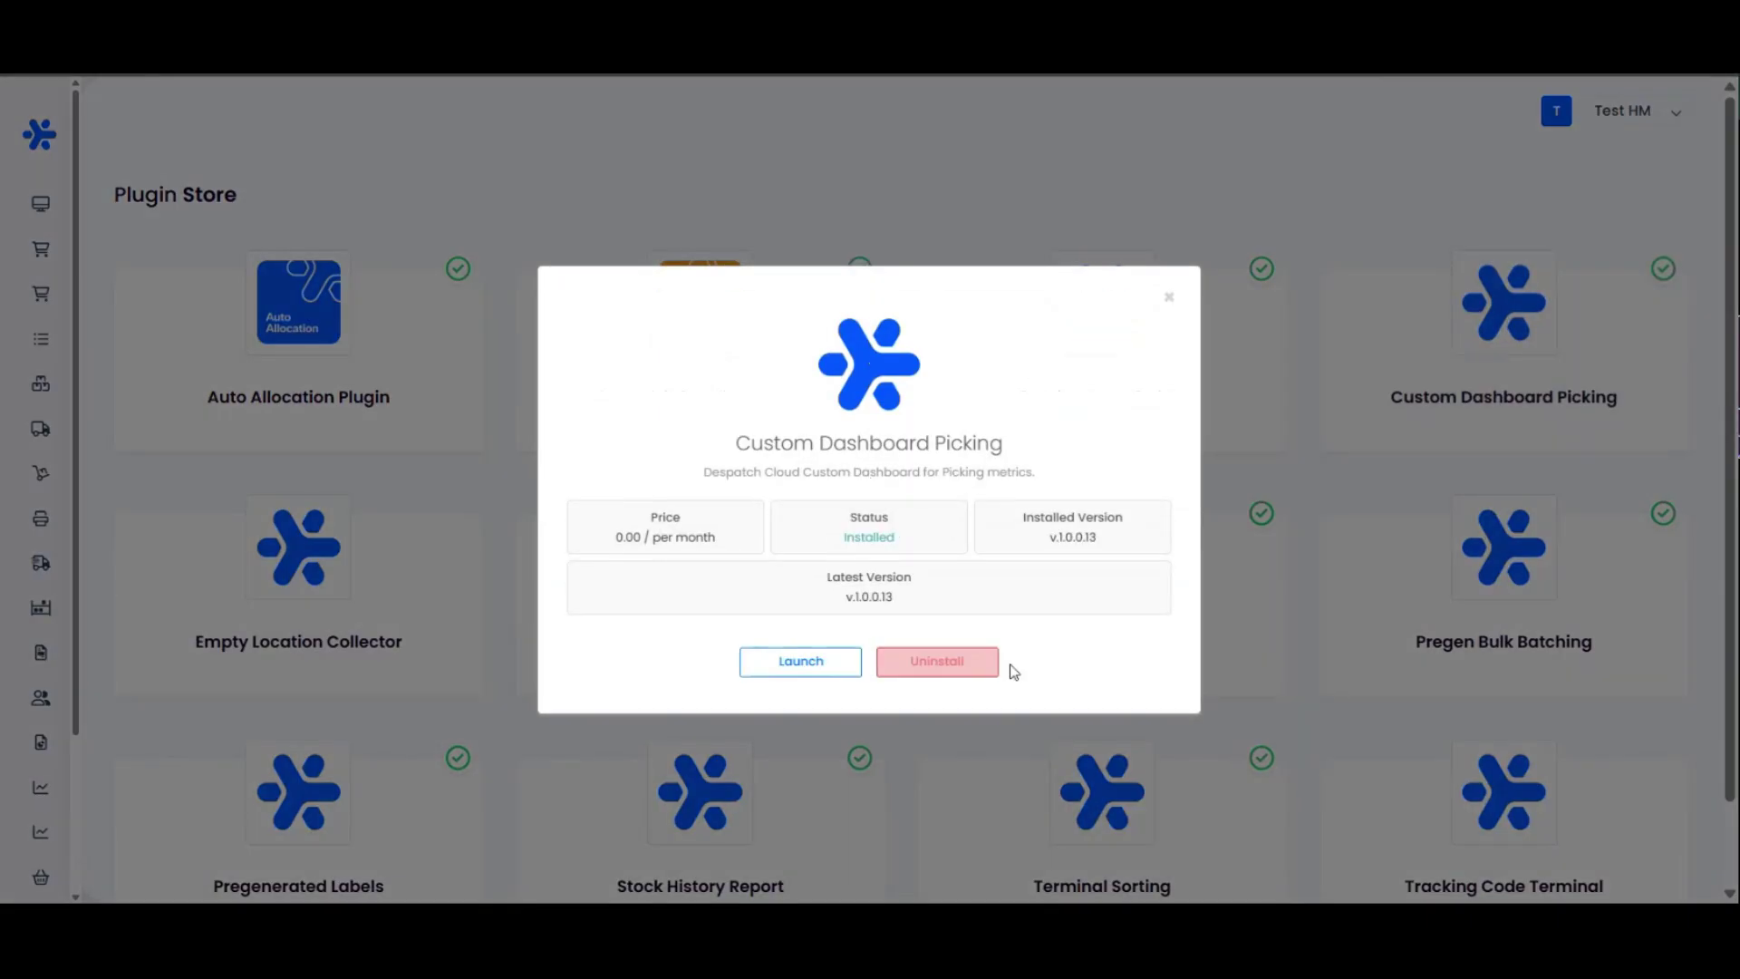
left_click(1166, 302)
Open the Custom Dashboard to view the warehouse status tiles
mouse_move(175, 472)
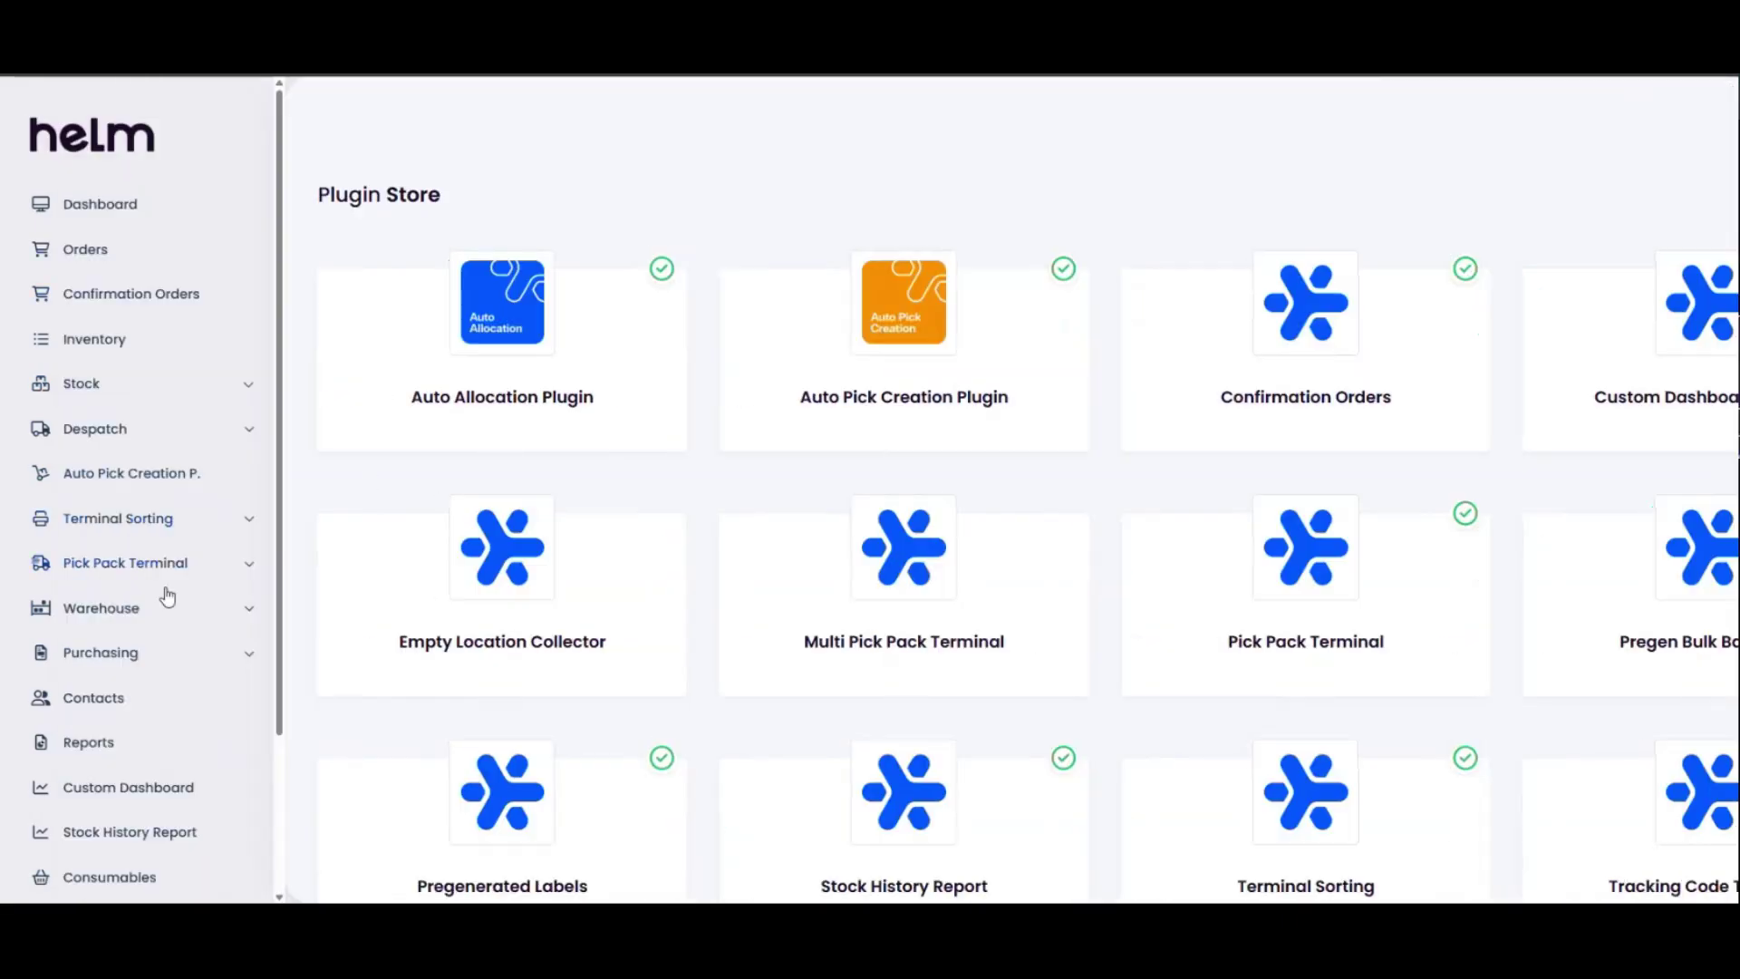
scroll(138, 700, "down", 1)
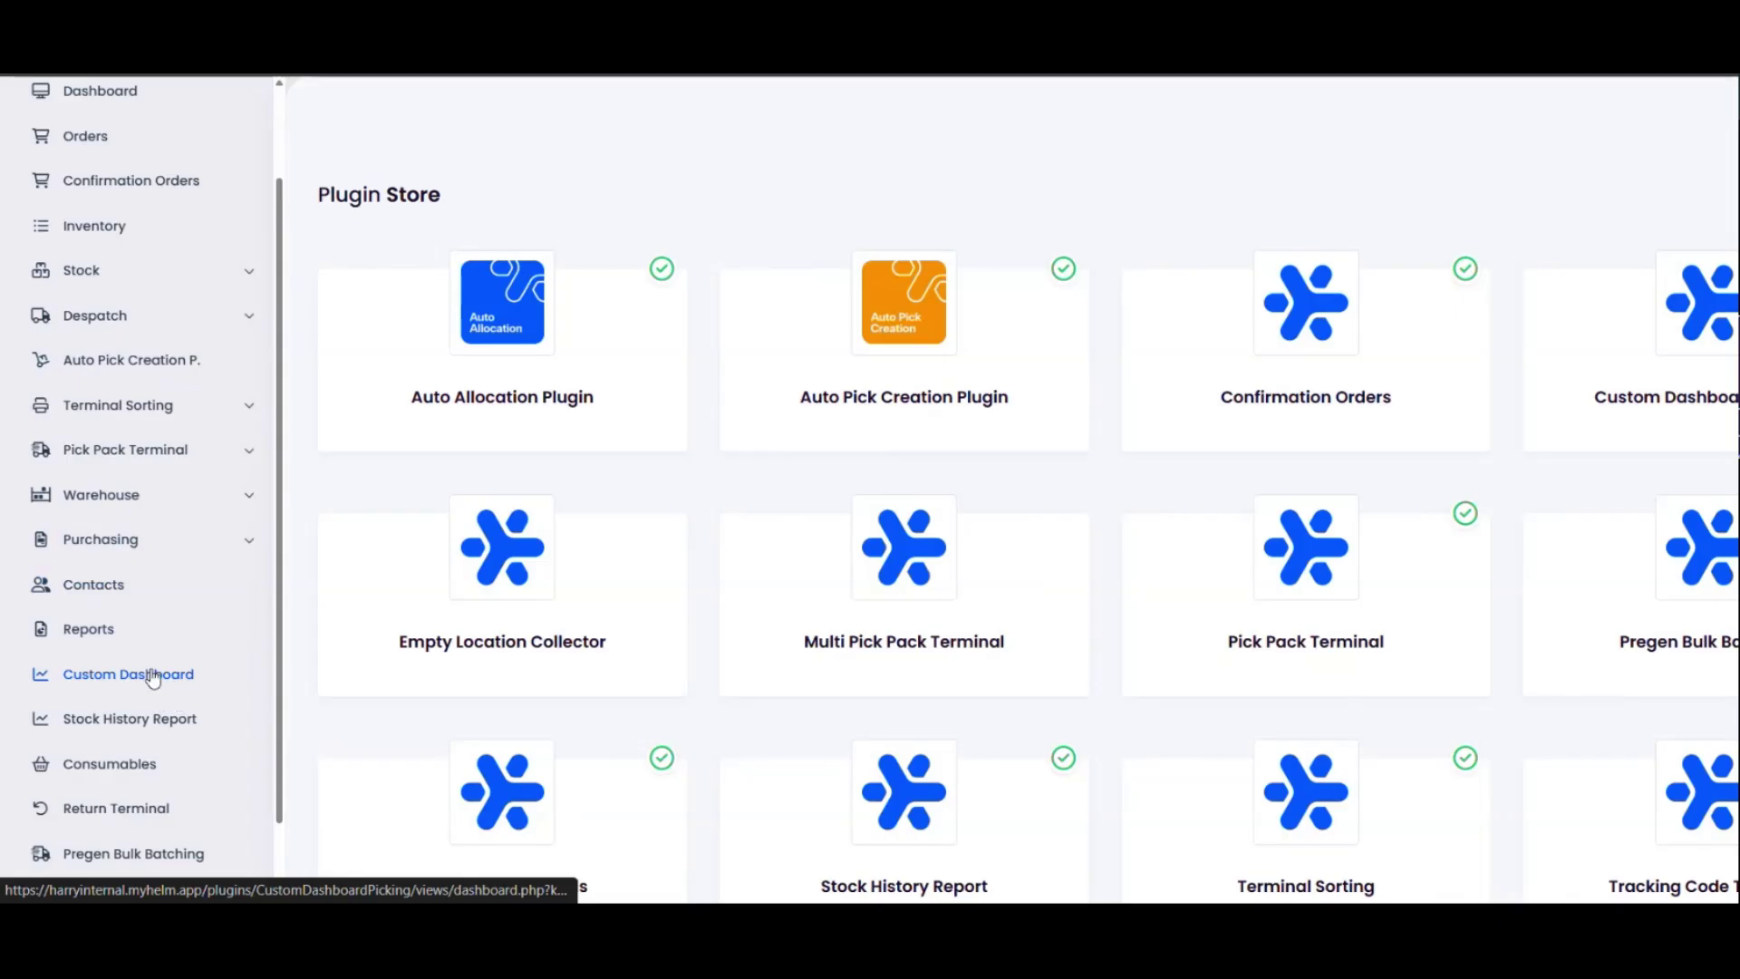
left_click(101, 682)
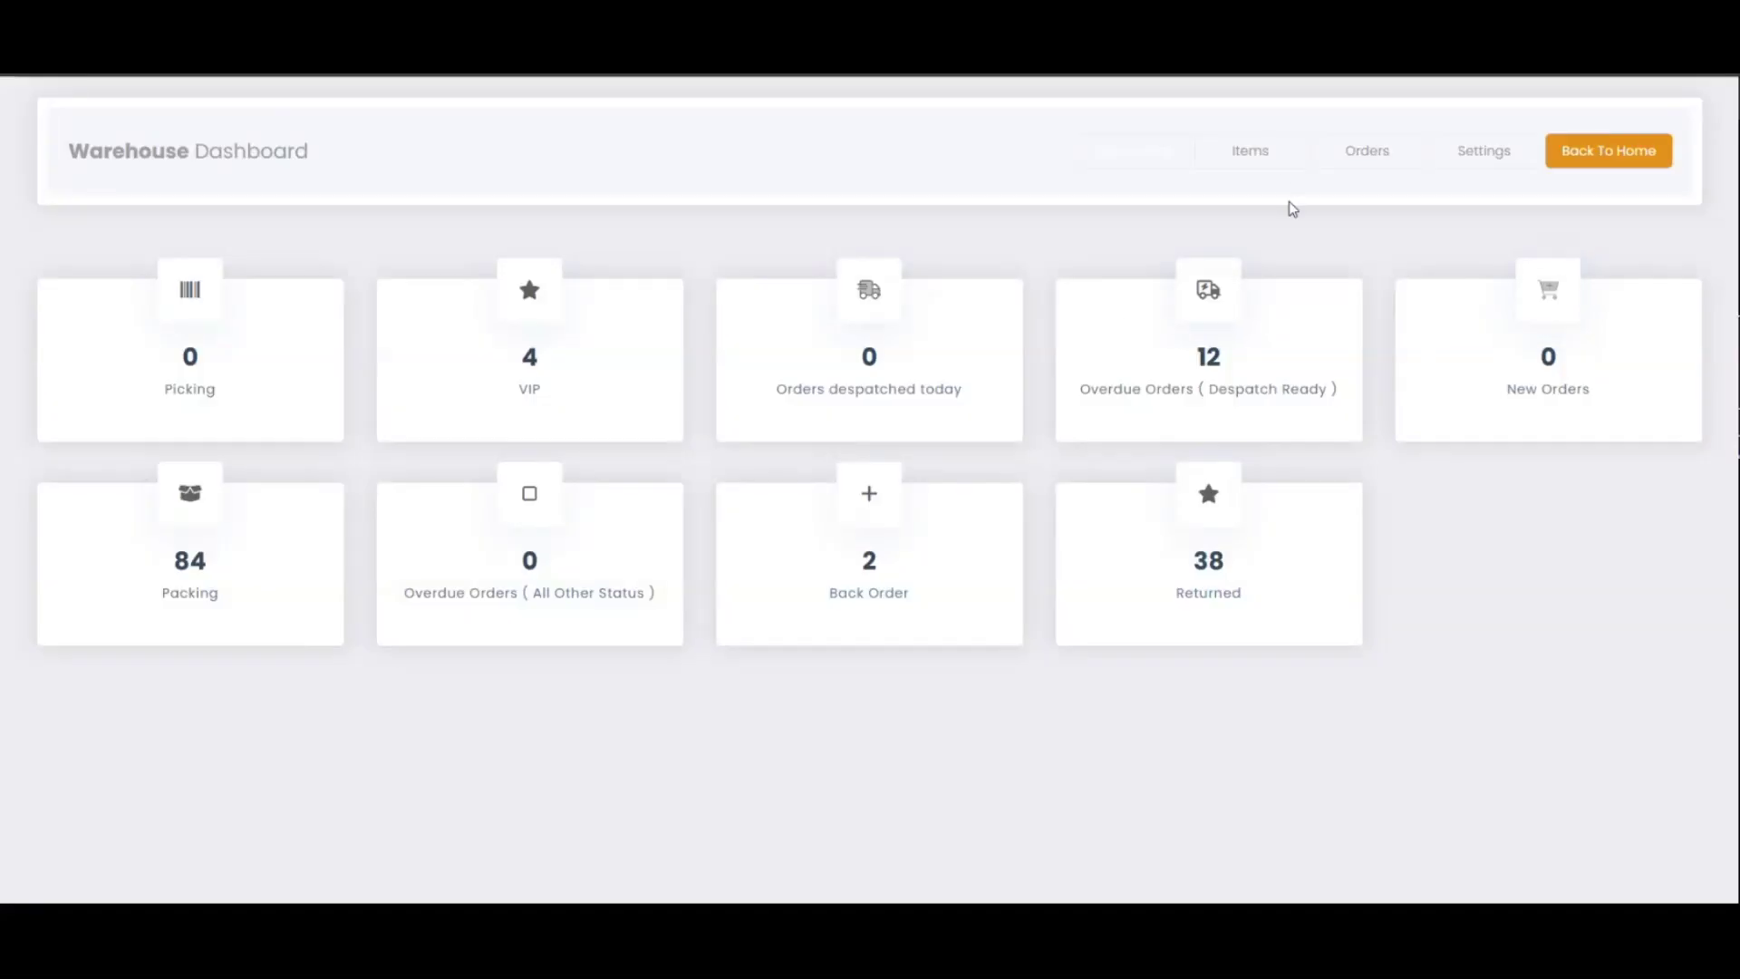
View the warehouse dashboard's item figures and calculate this month's items picked and packed per user
left_click(1248, 161)
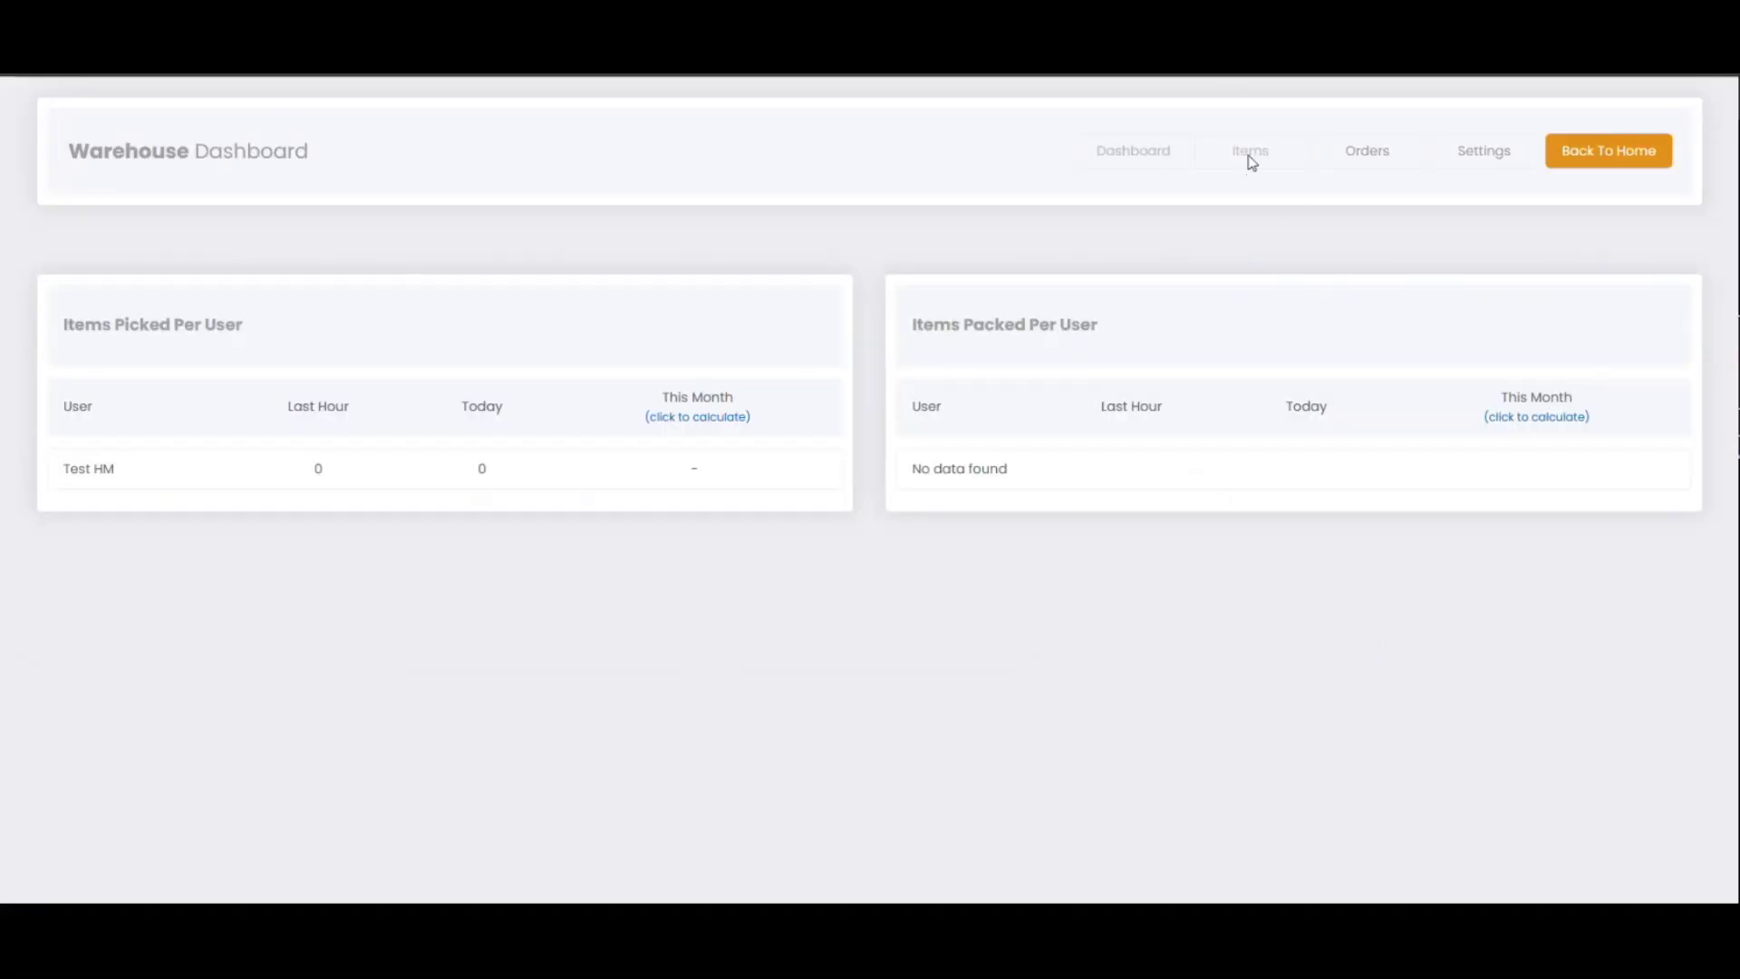
left_click(697, 419)
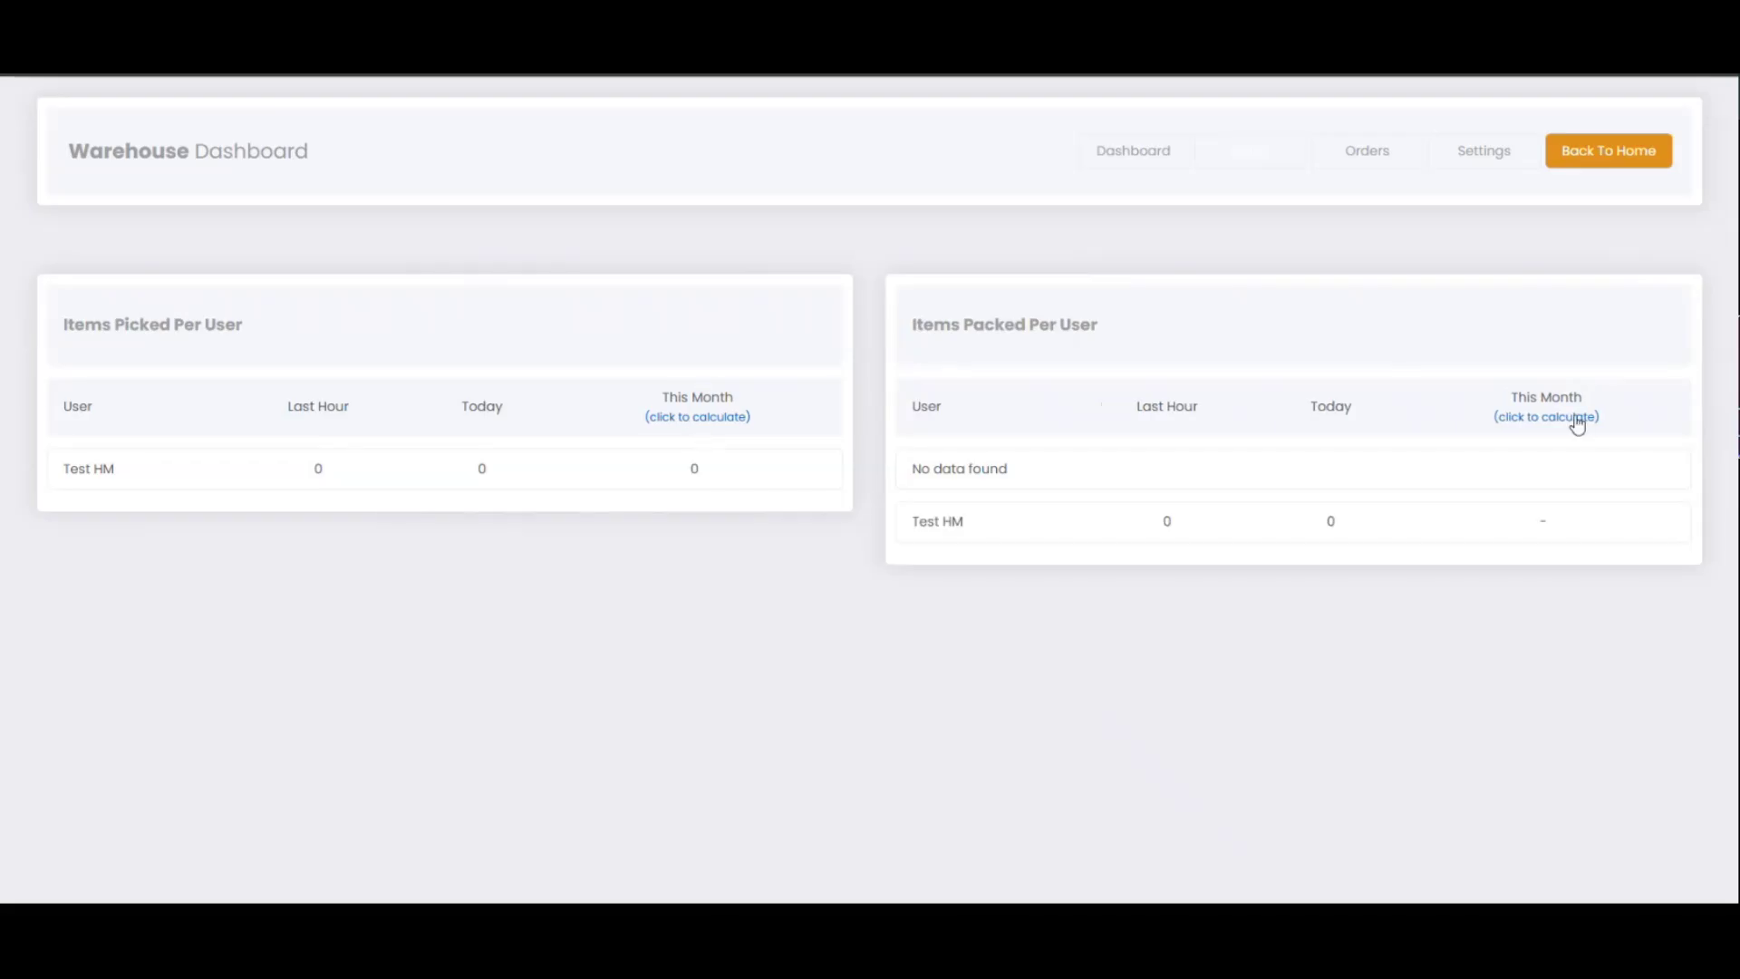
left_click(1577, 418)
View the orders picked and packed per user, then examine the tile configuration in the warehouse dashboard's settings
left_click(1362, 162)
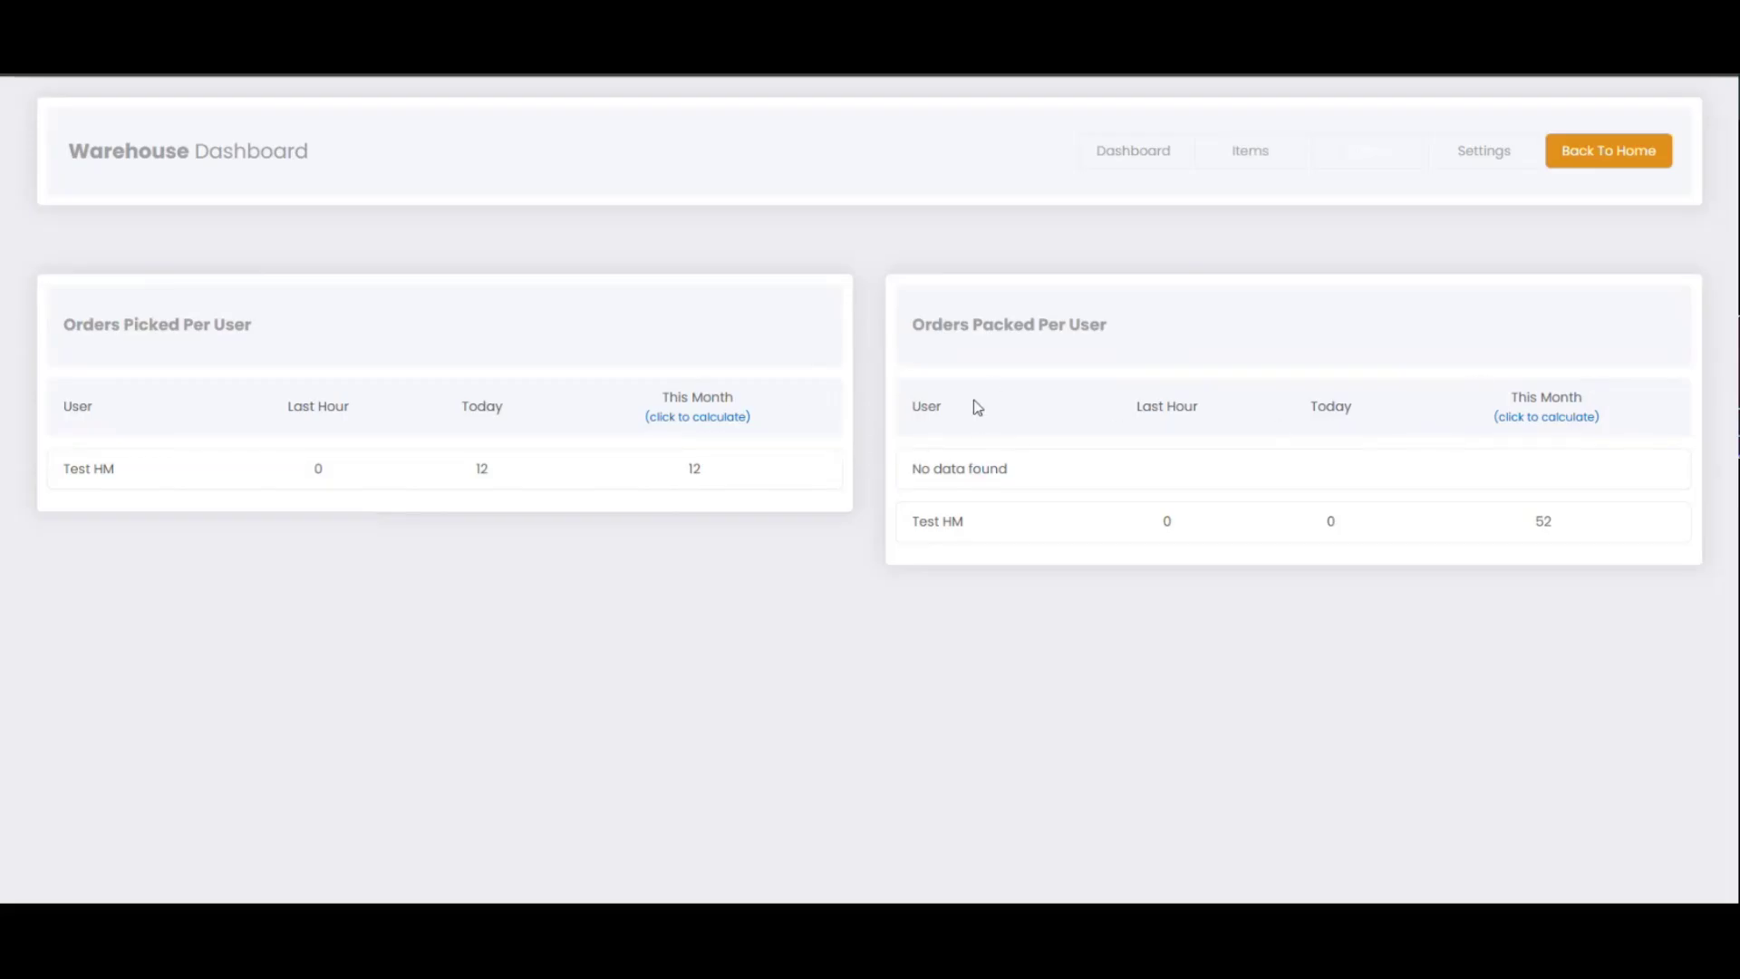
left_click(1510, 154)
scroll(827, 406, "down", 10)
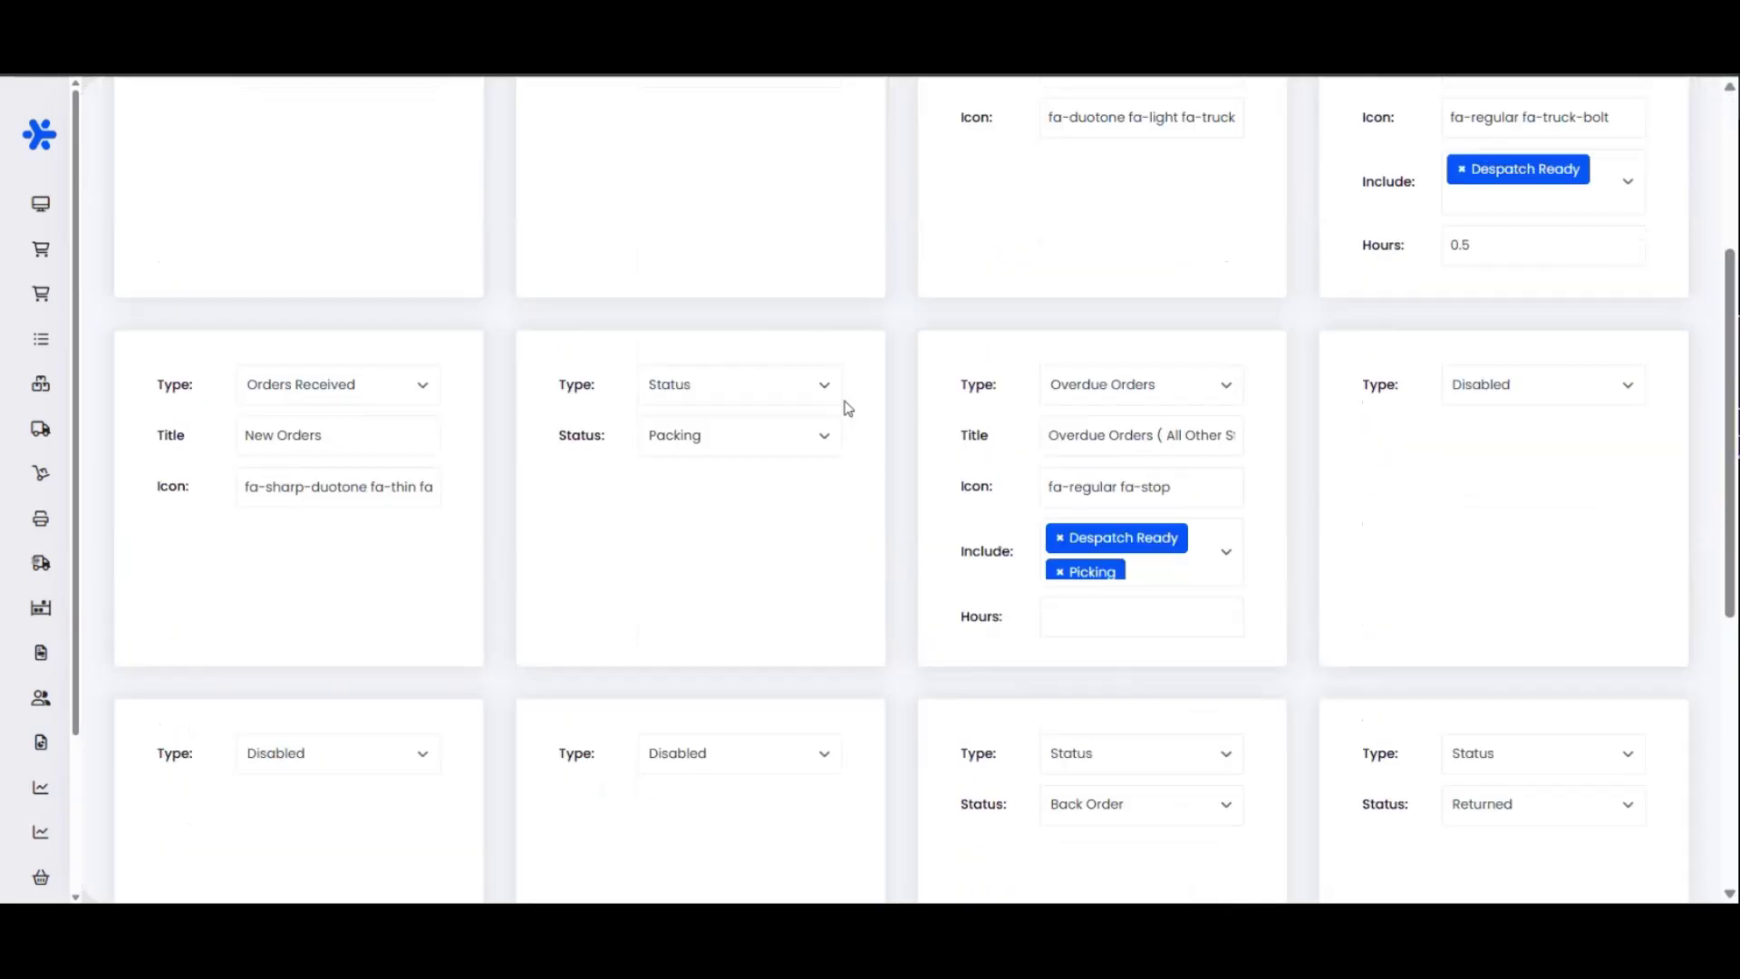
Check the configured tiles in the settings and return to the warehouse dashboard to compare them with its displayed tiles
scroll(902, 458, "up", 7)
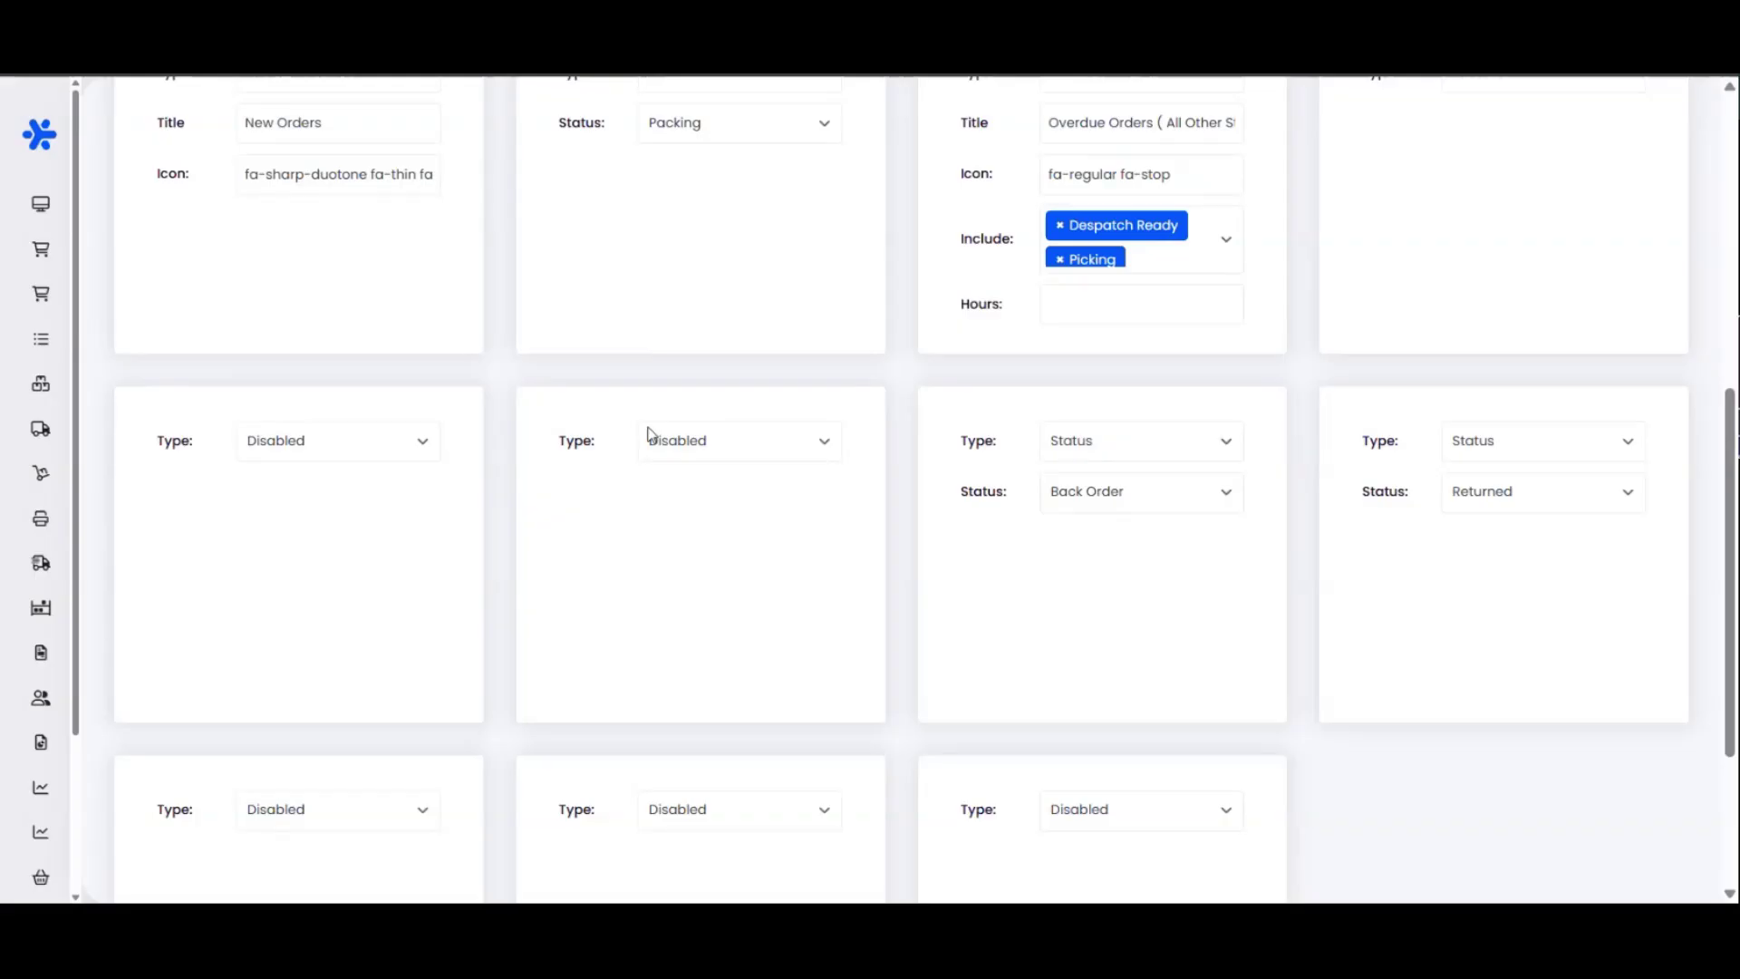
scroll(718, 418, "up", 3)
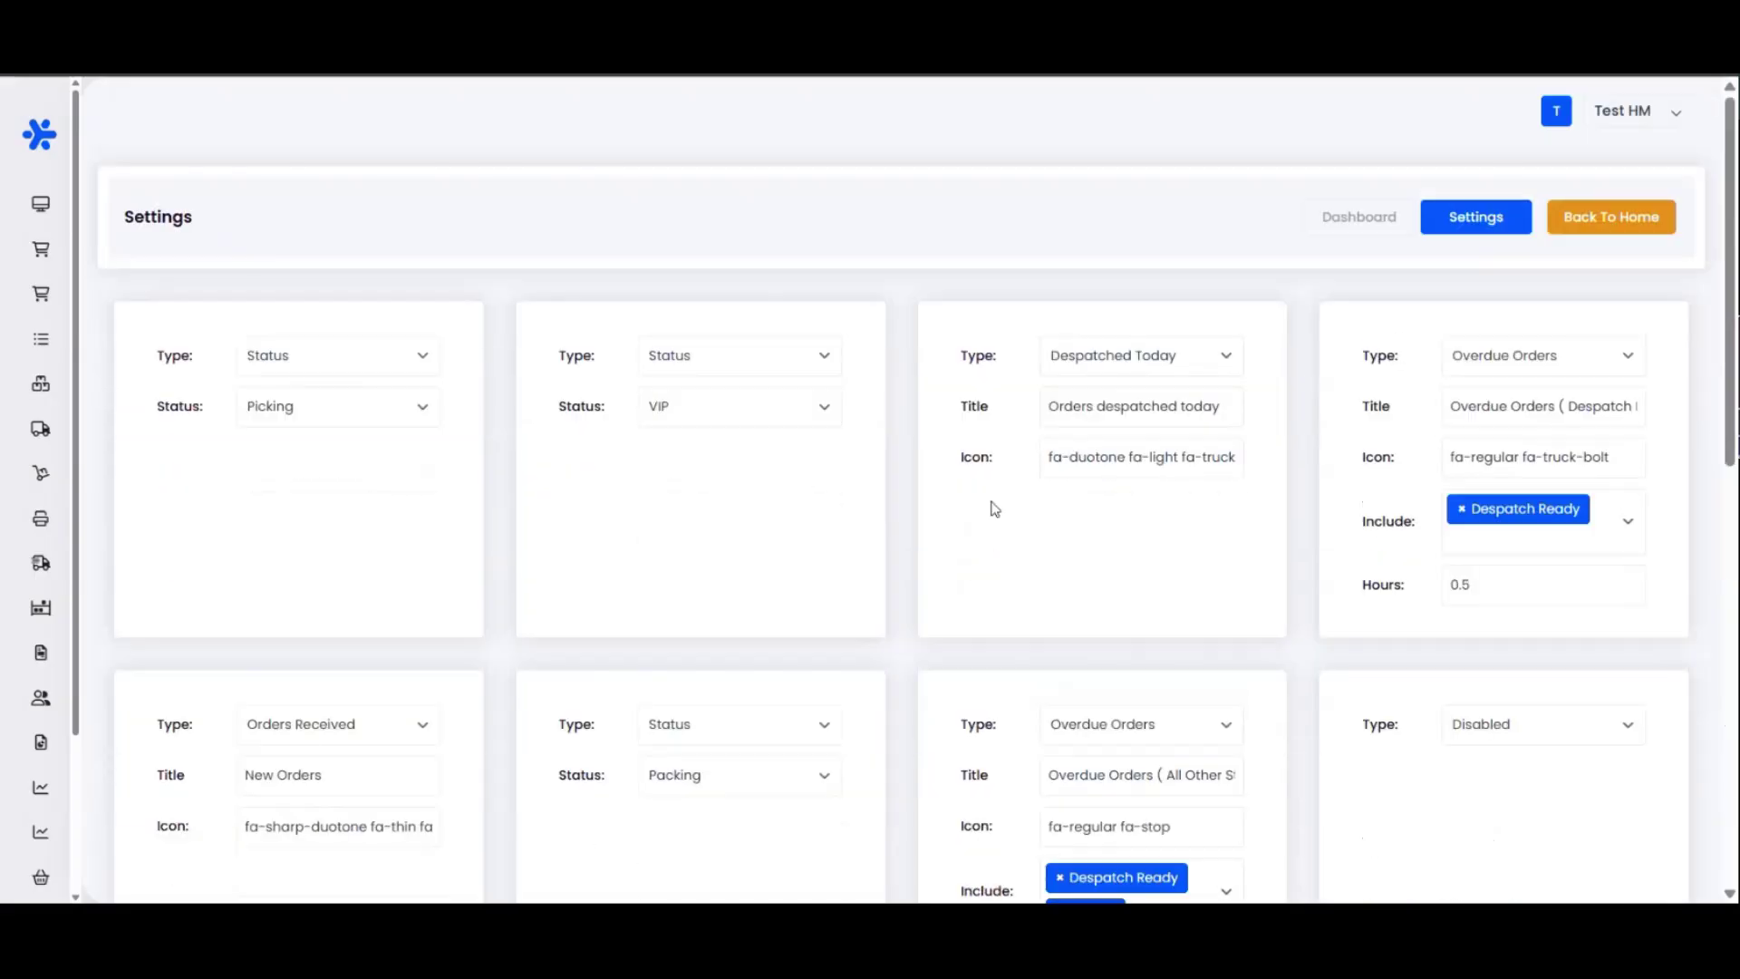
left_click(1375, 222)
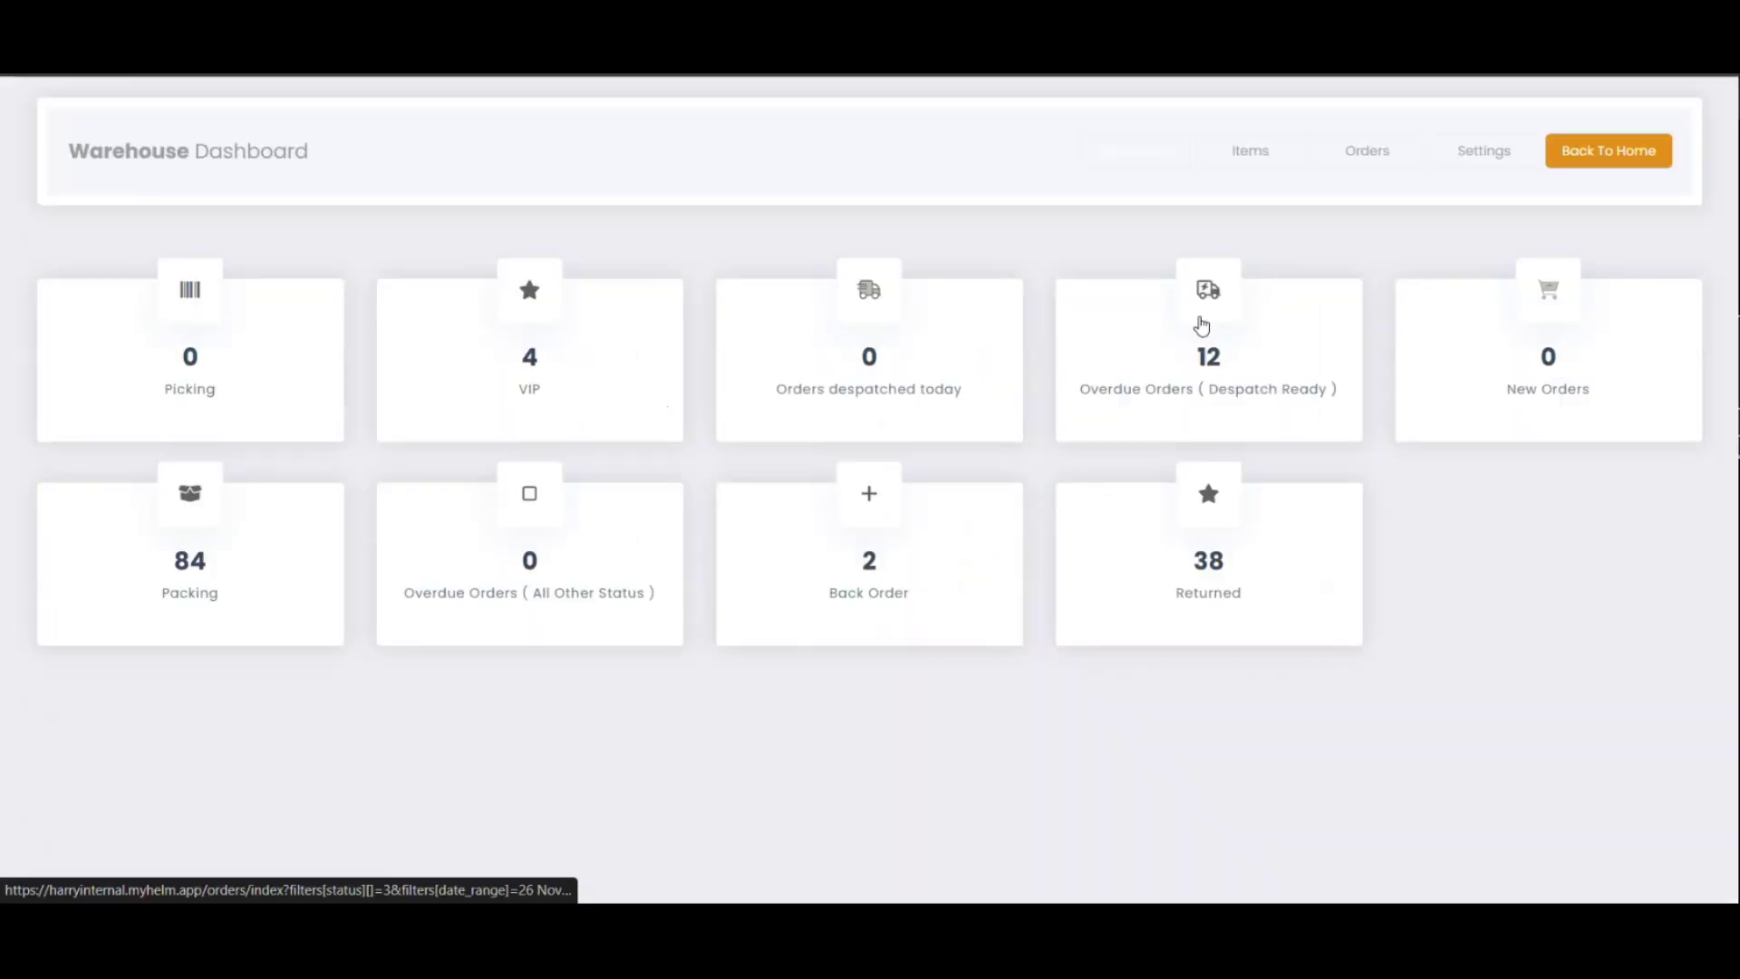
In the dashboard settings, change the disabled tile just before Back Order to type Status with the status Singles Product A
left_click(1487, 153)
scroll(921, 400, "down", 10)
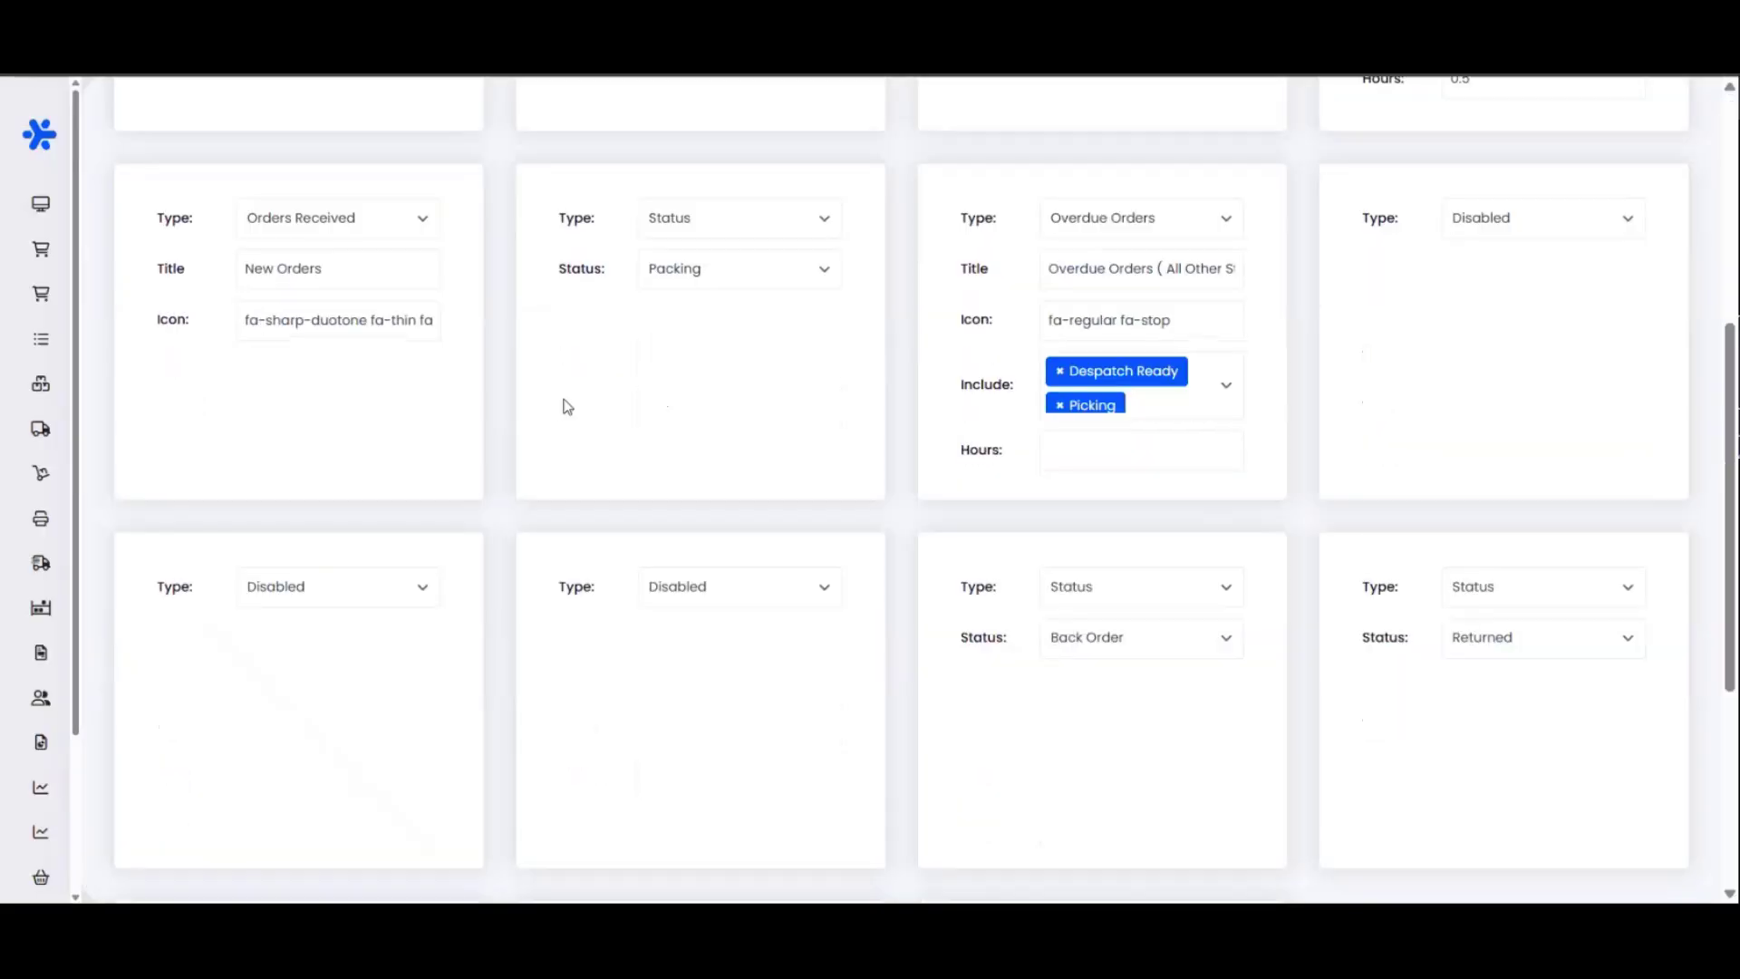
scroll(726, 361, "up", 2)
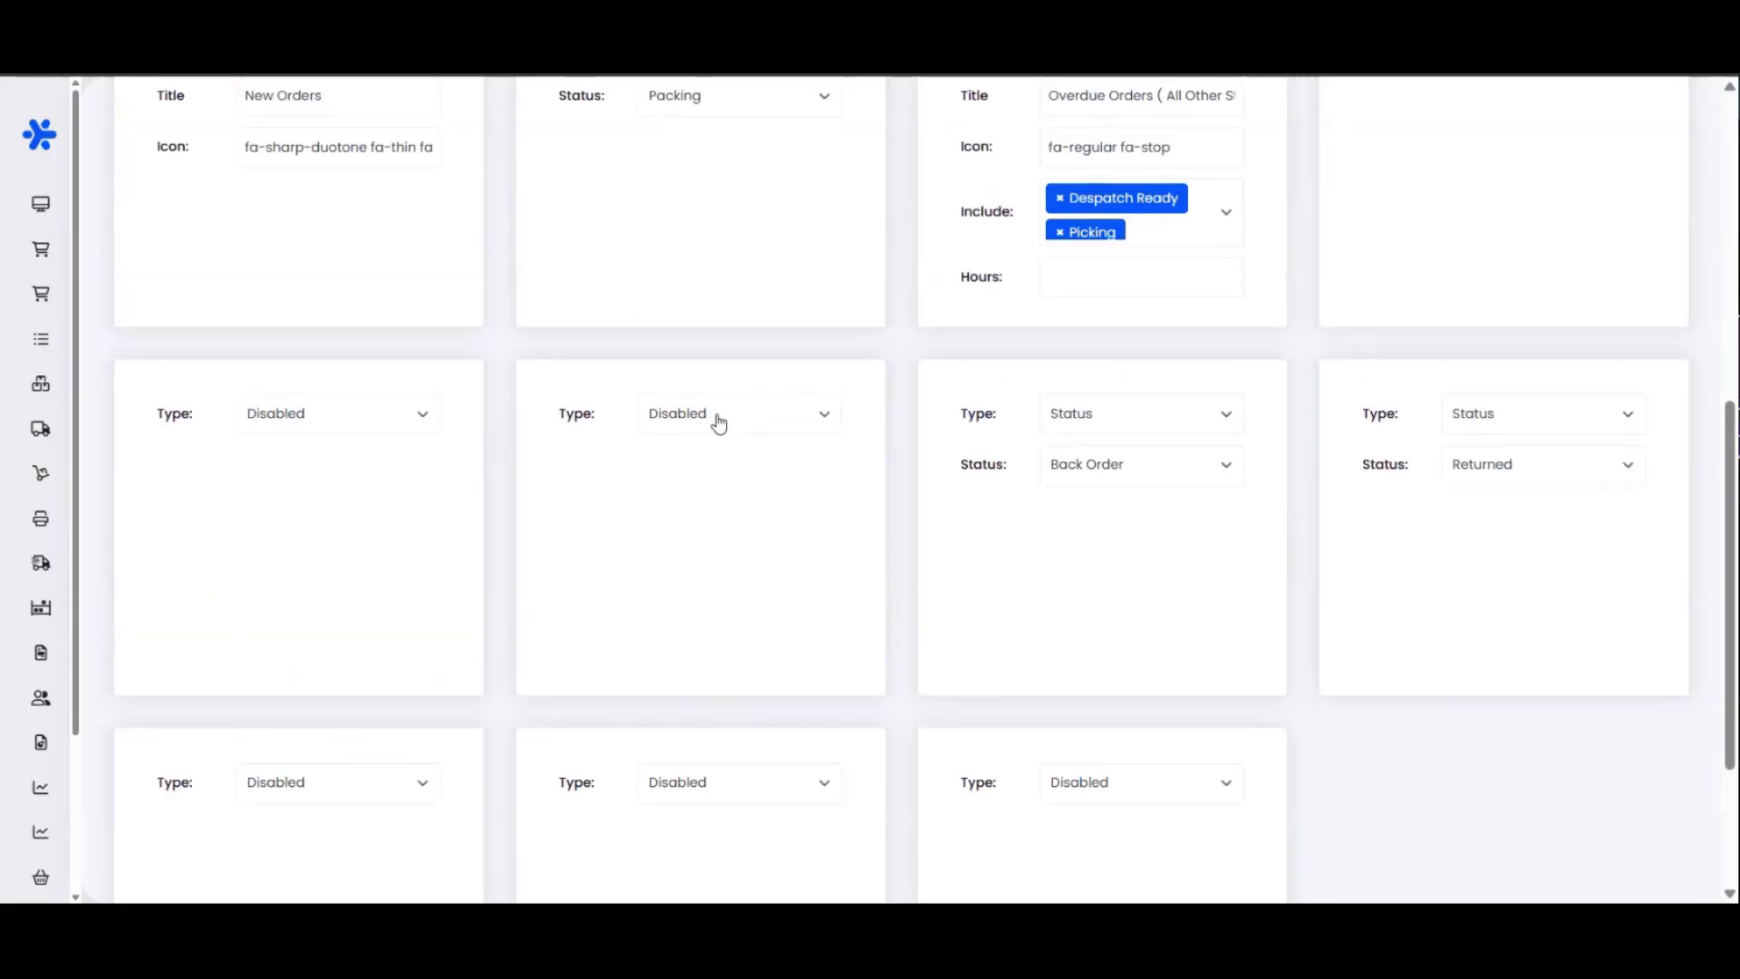
scroll(731, 467, "up", 2)
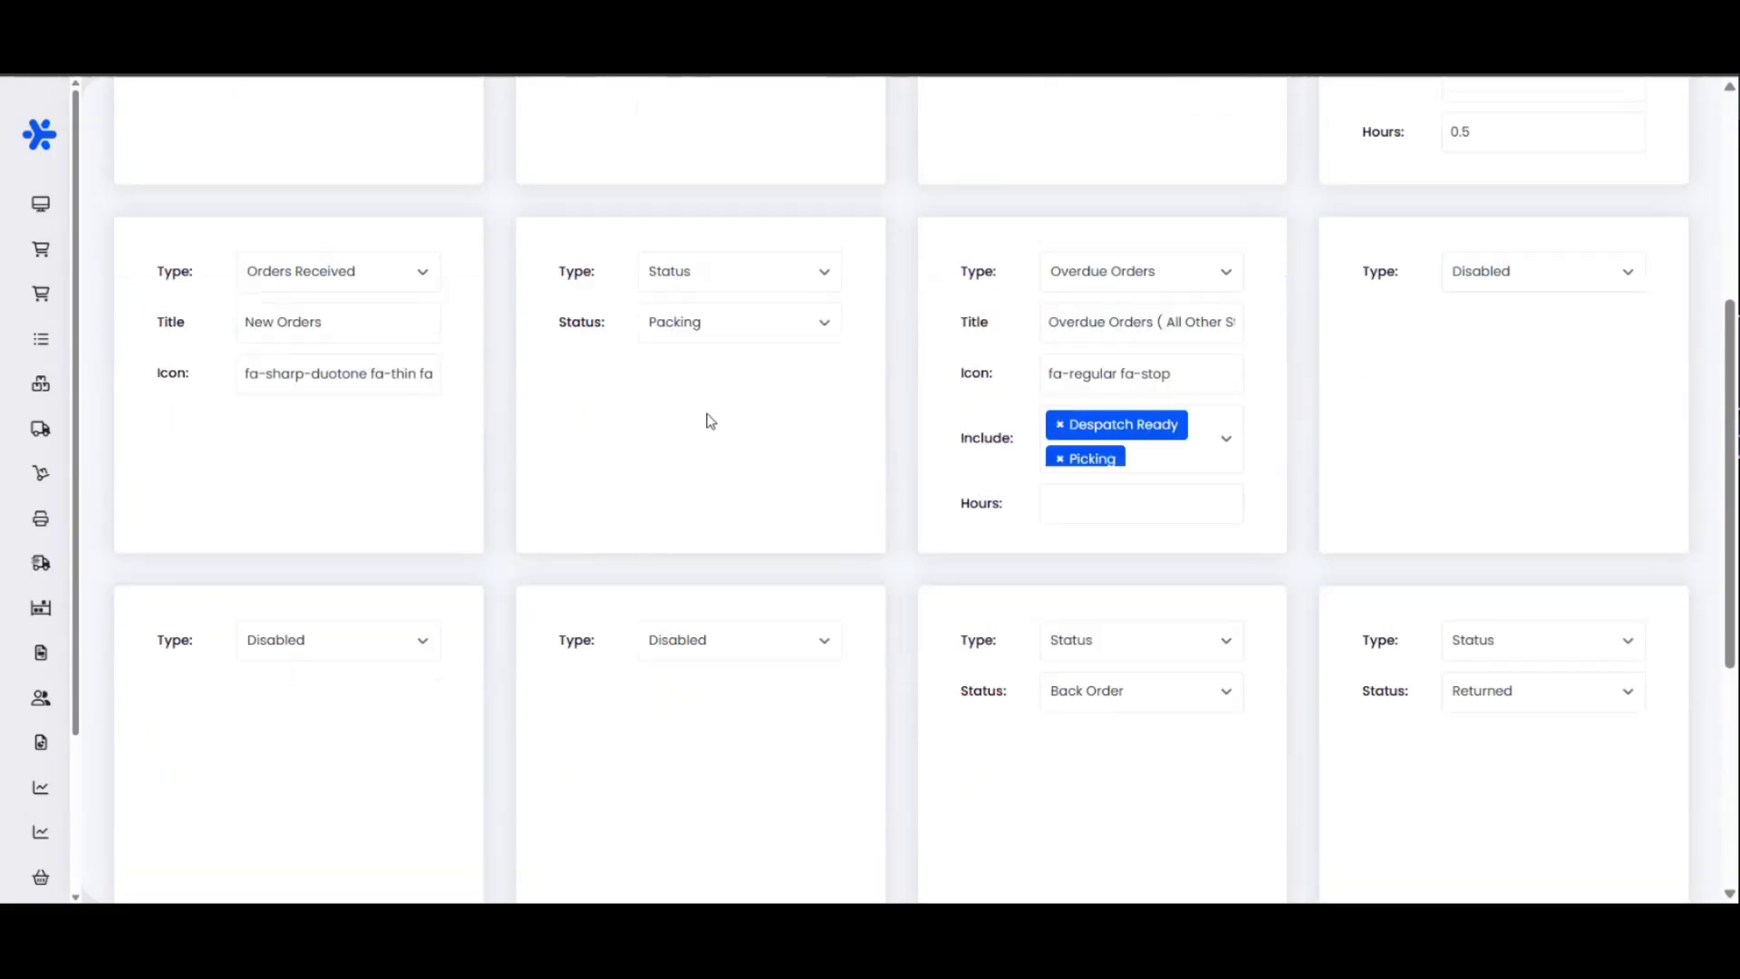
scroll(707, 581, "down", 1)
left_click(731, 535)
left_click(703, 600)
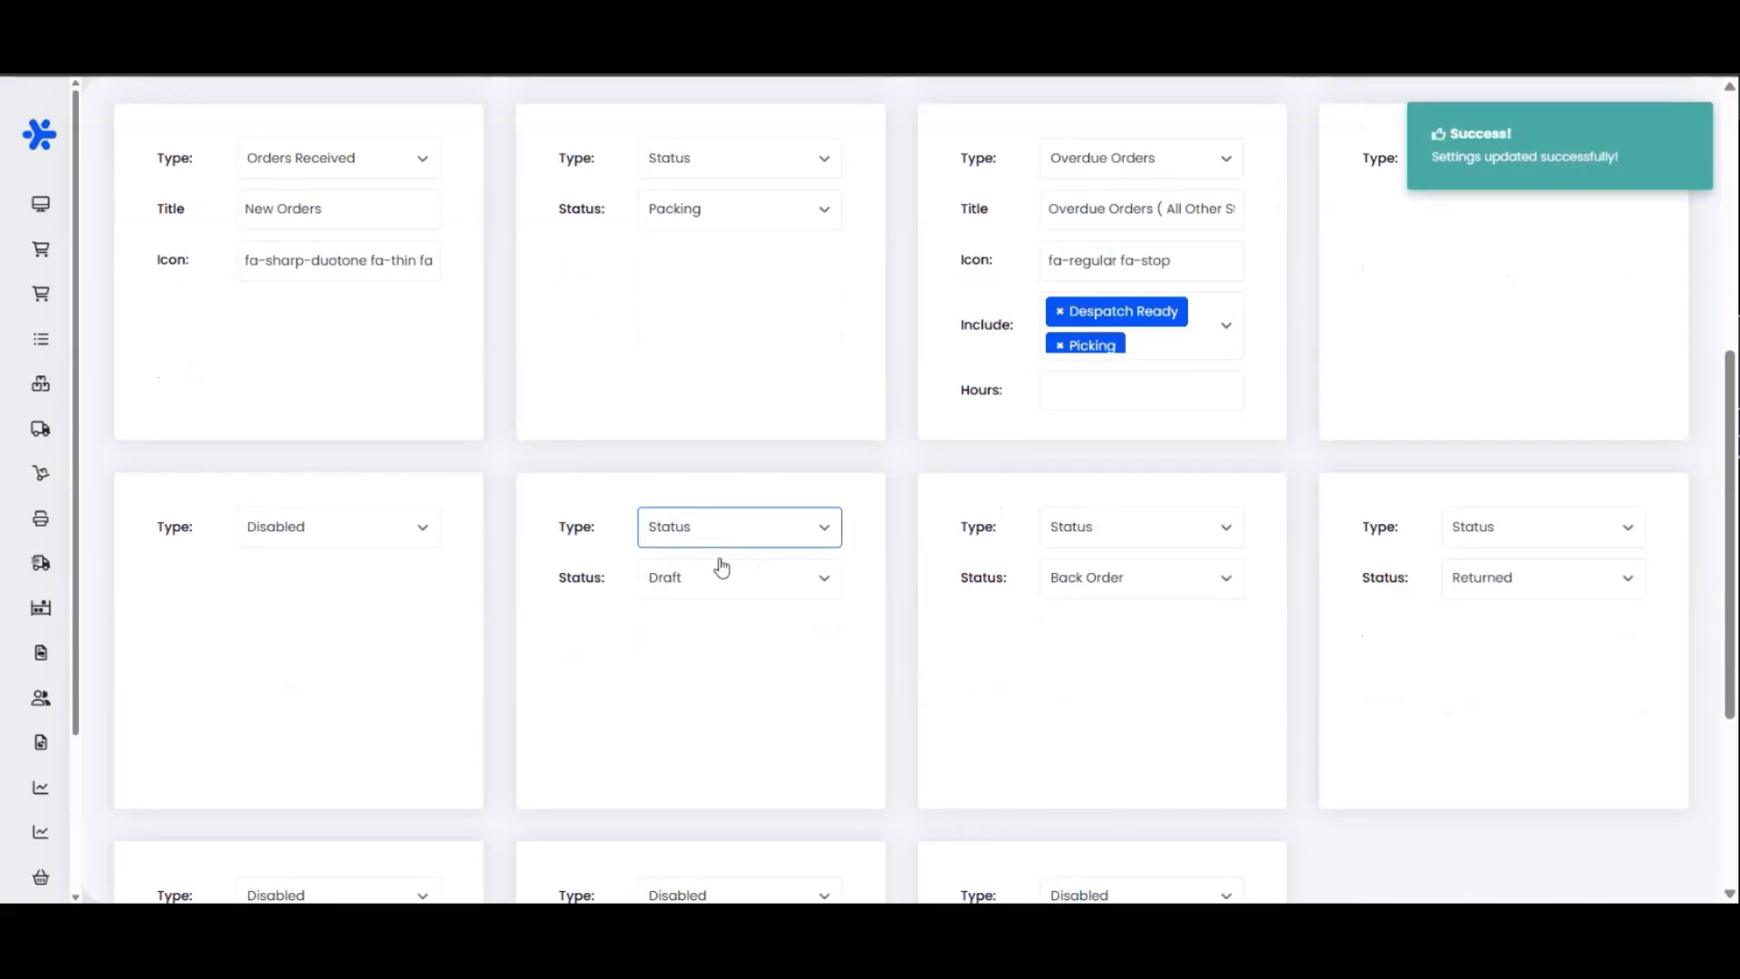
left_click(719, 583)
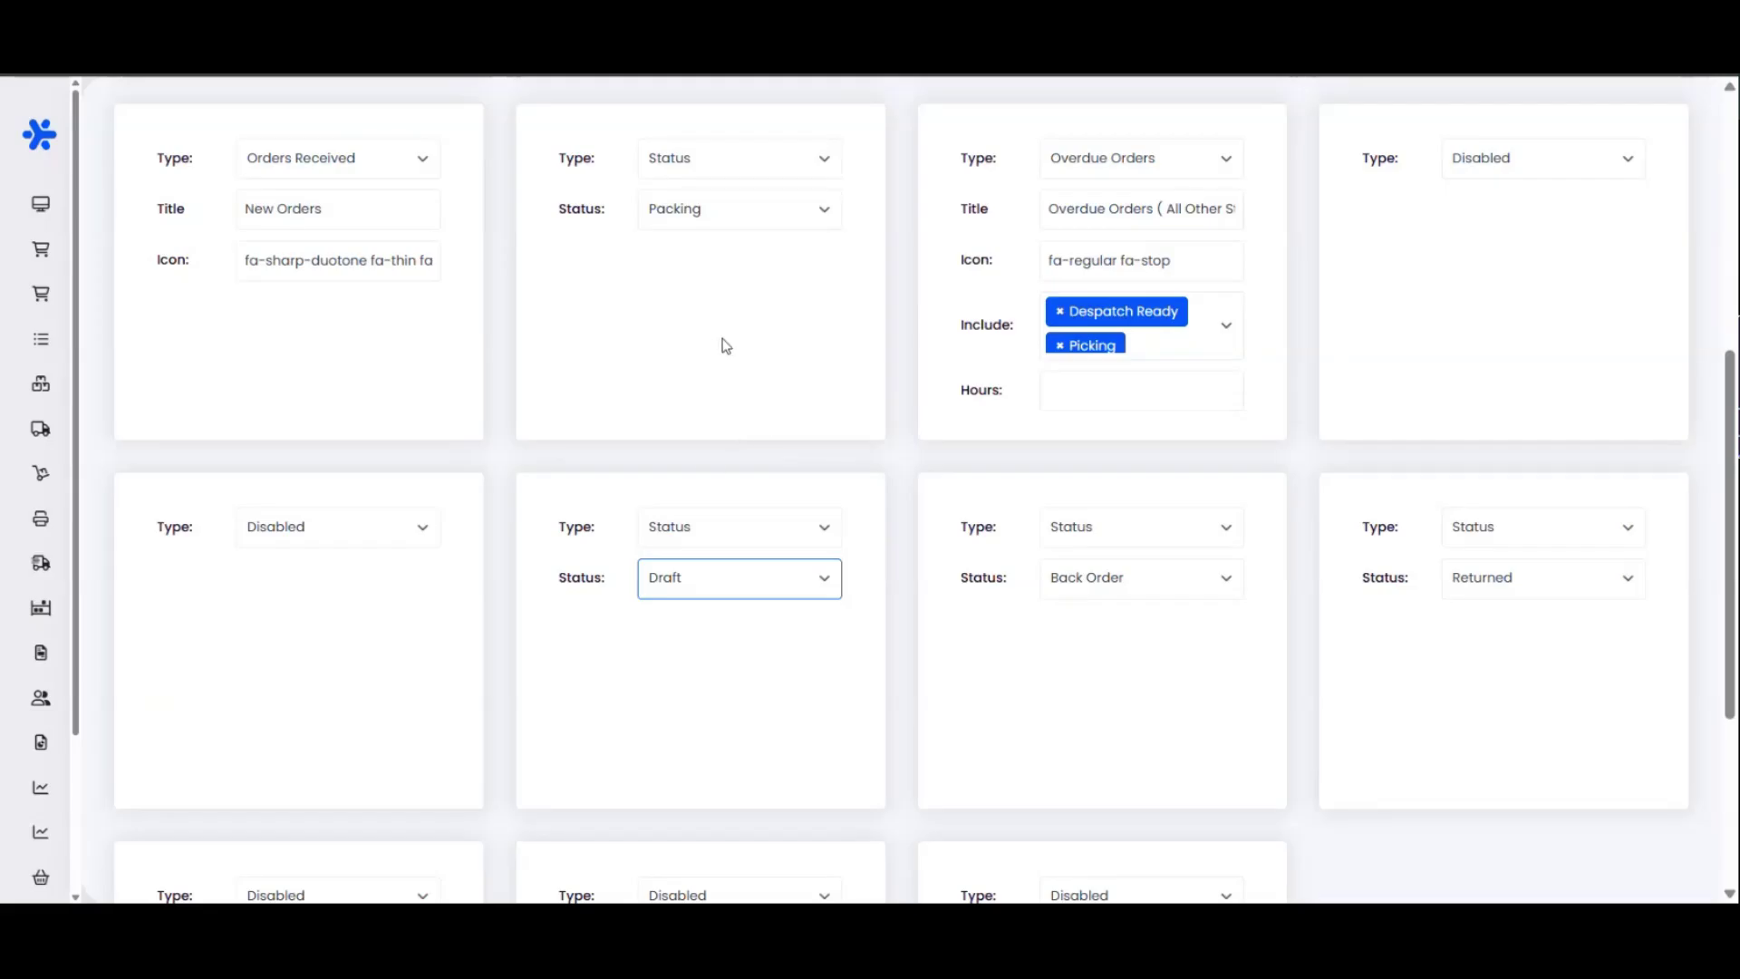
left_click(738, 359)
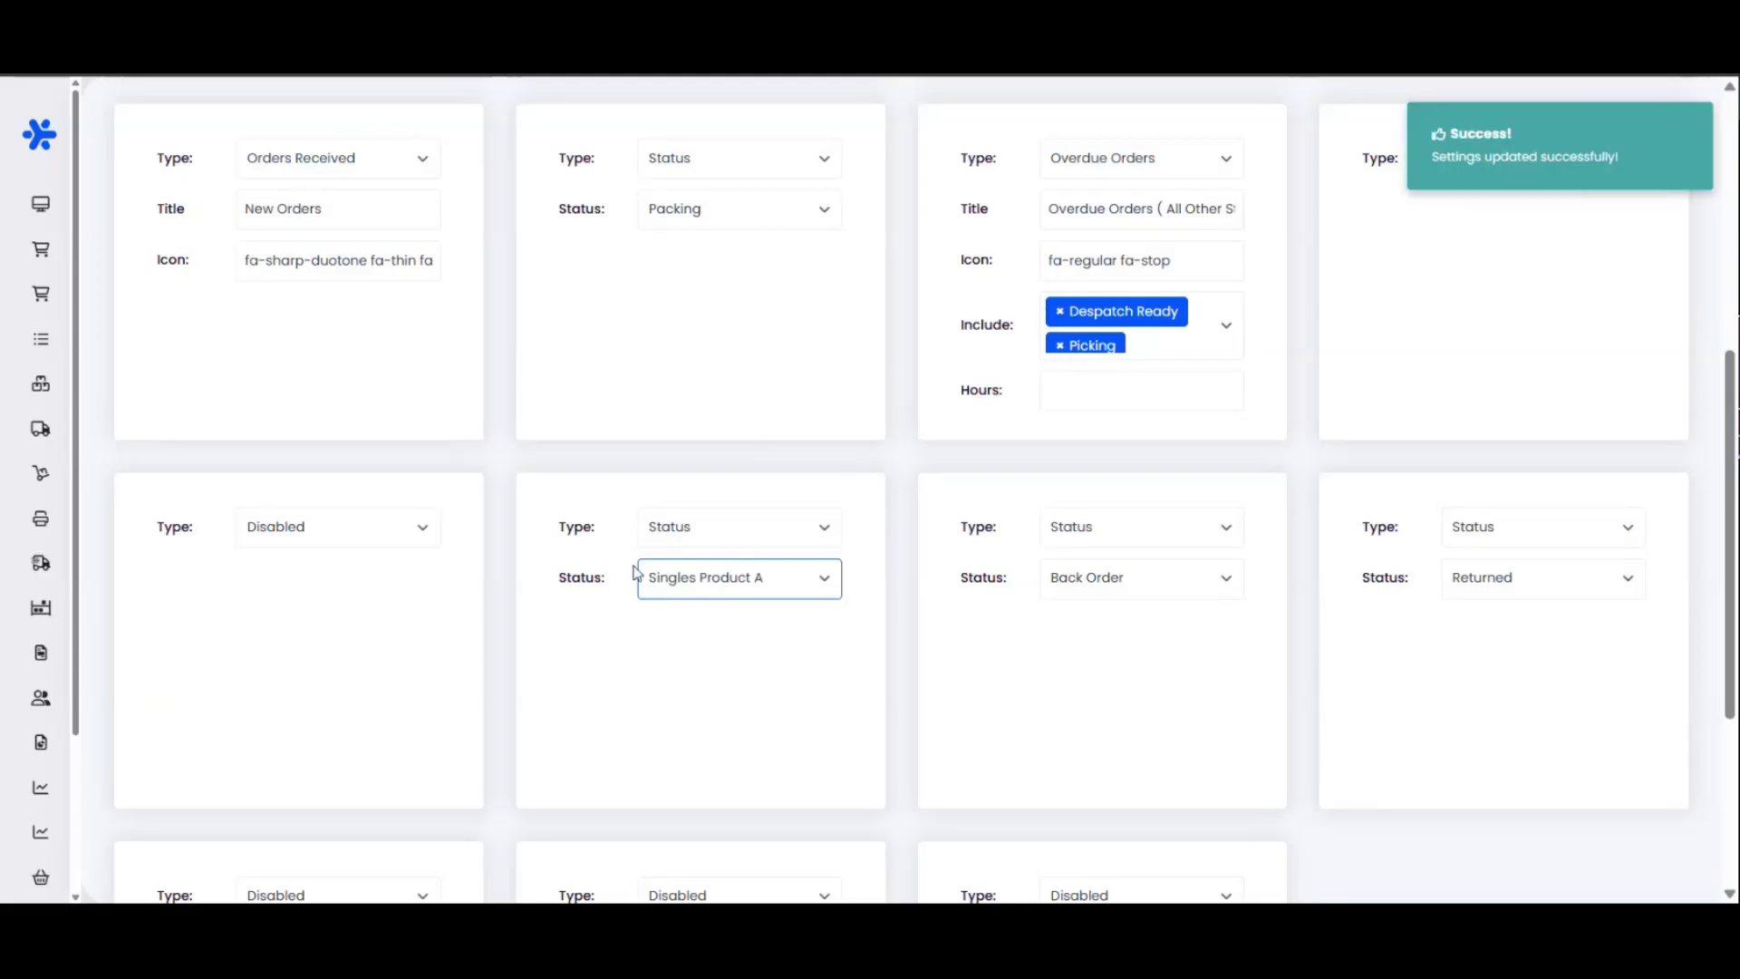
View the added Singles Product A tile on the warehouse dashboard
scroll(965, 440, "up", 4)
scroll(965, 441, "up", 3)
left_click(1377, 234)
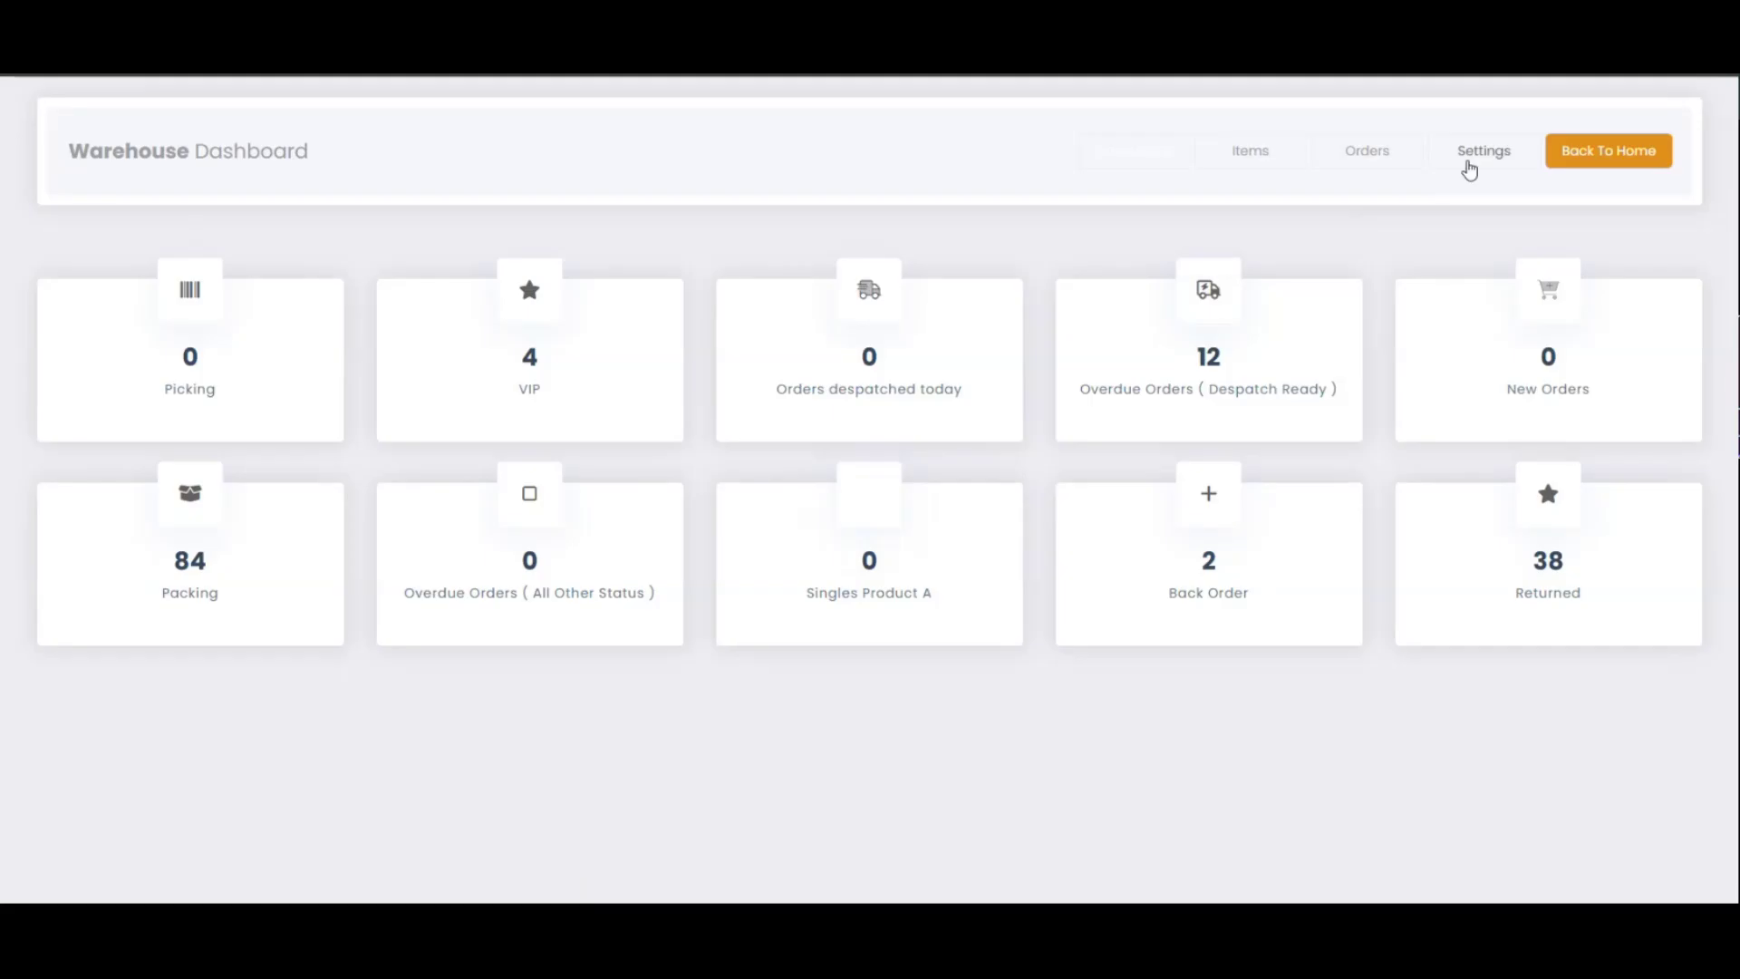
Reopen the dashboard settings and change the Singles Product A tile's type to Orders Received, leaving its title ready for editing
left_click(1469, 166)
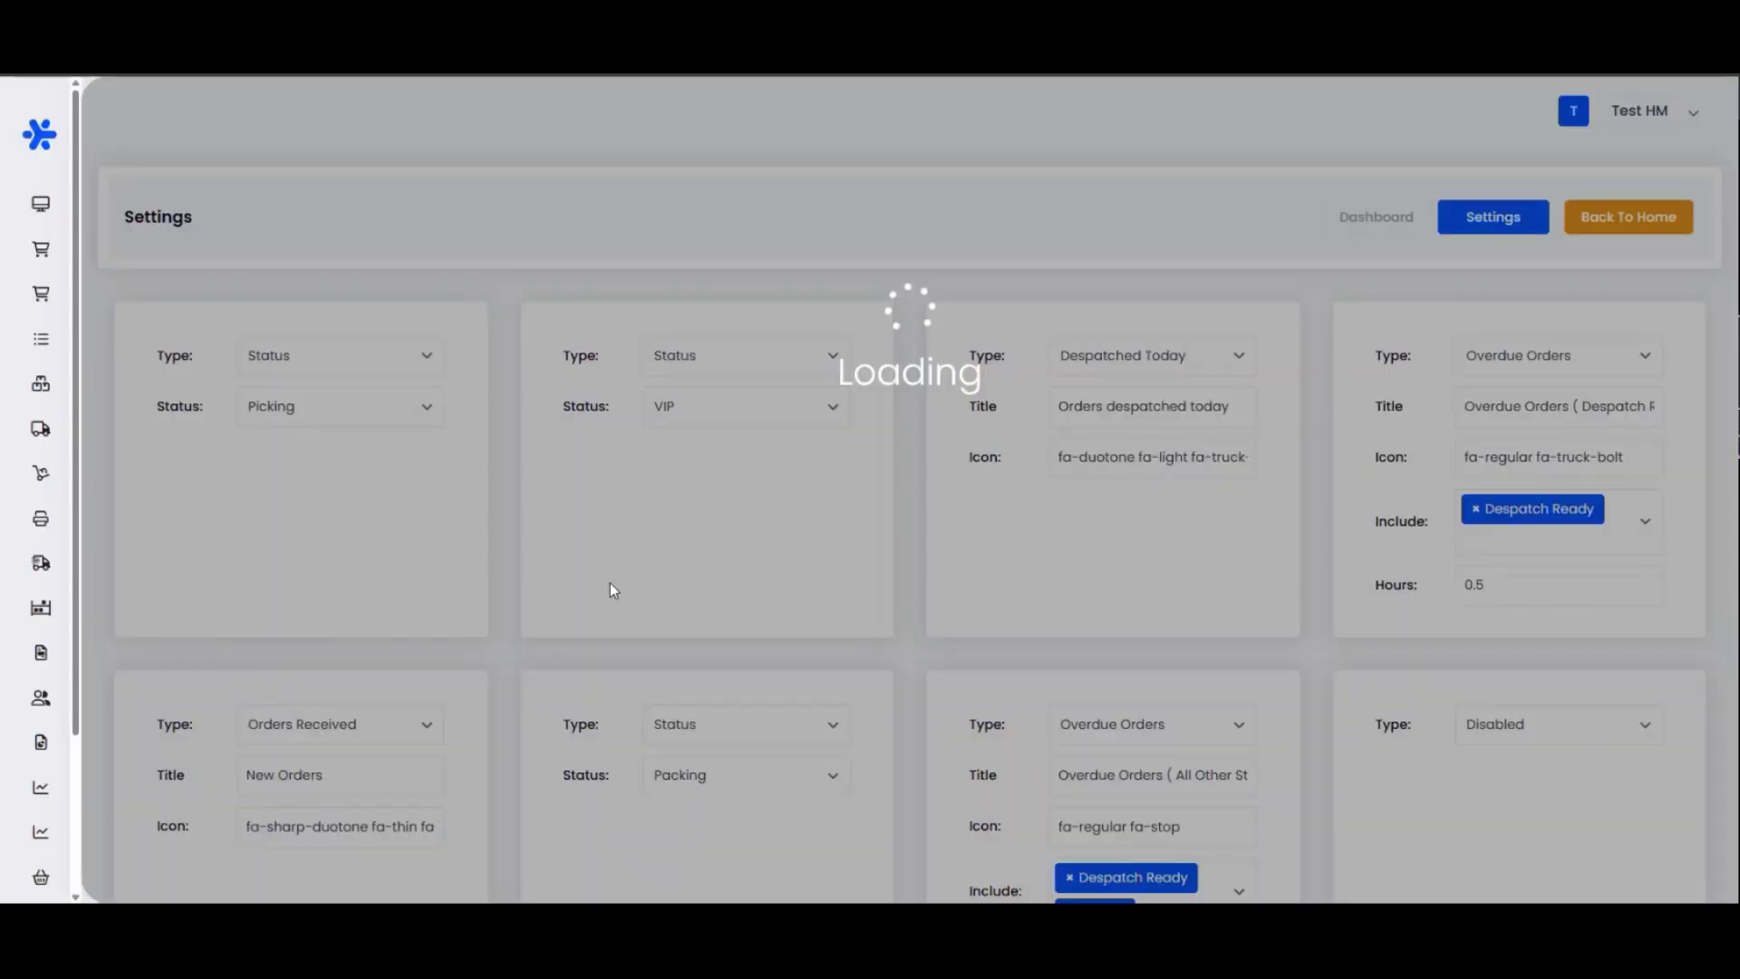
scroll(625, 605, "down", 6)
scroll(661, 583, "down", 1)
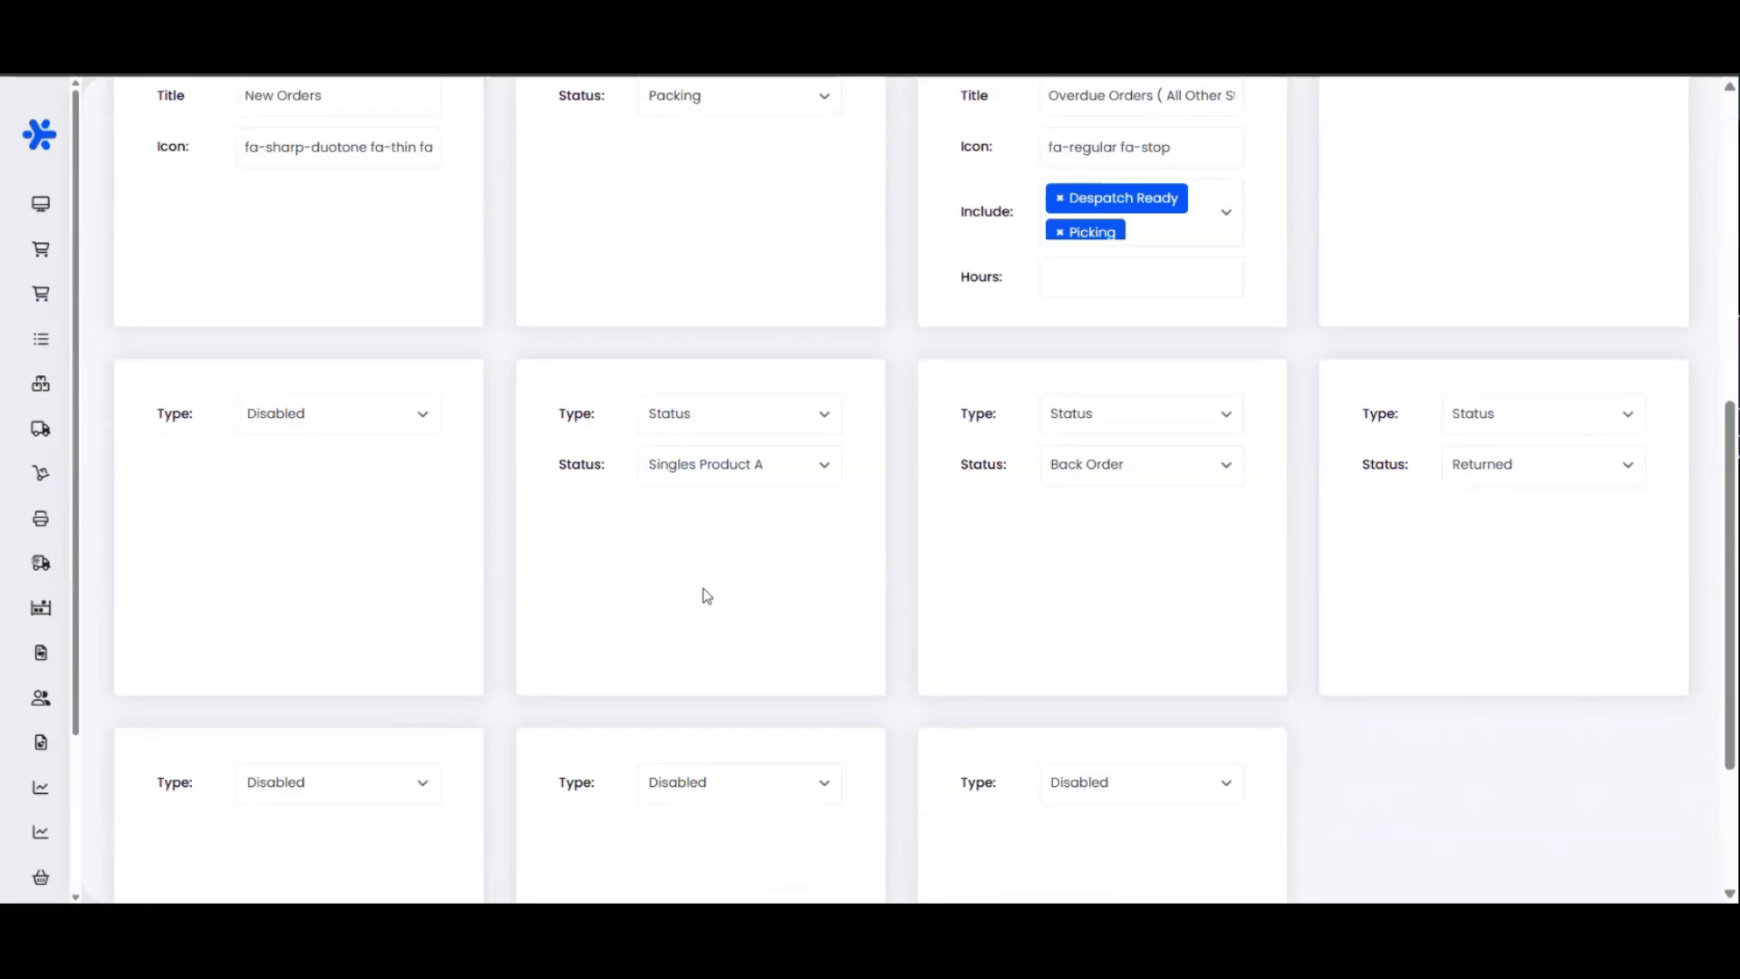
left_click(761, 427)
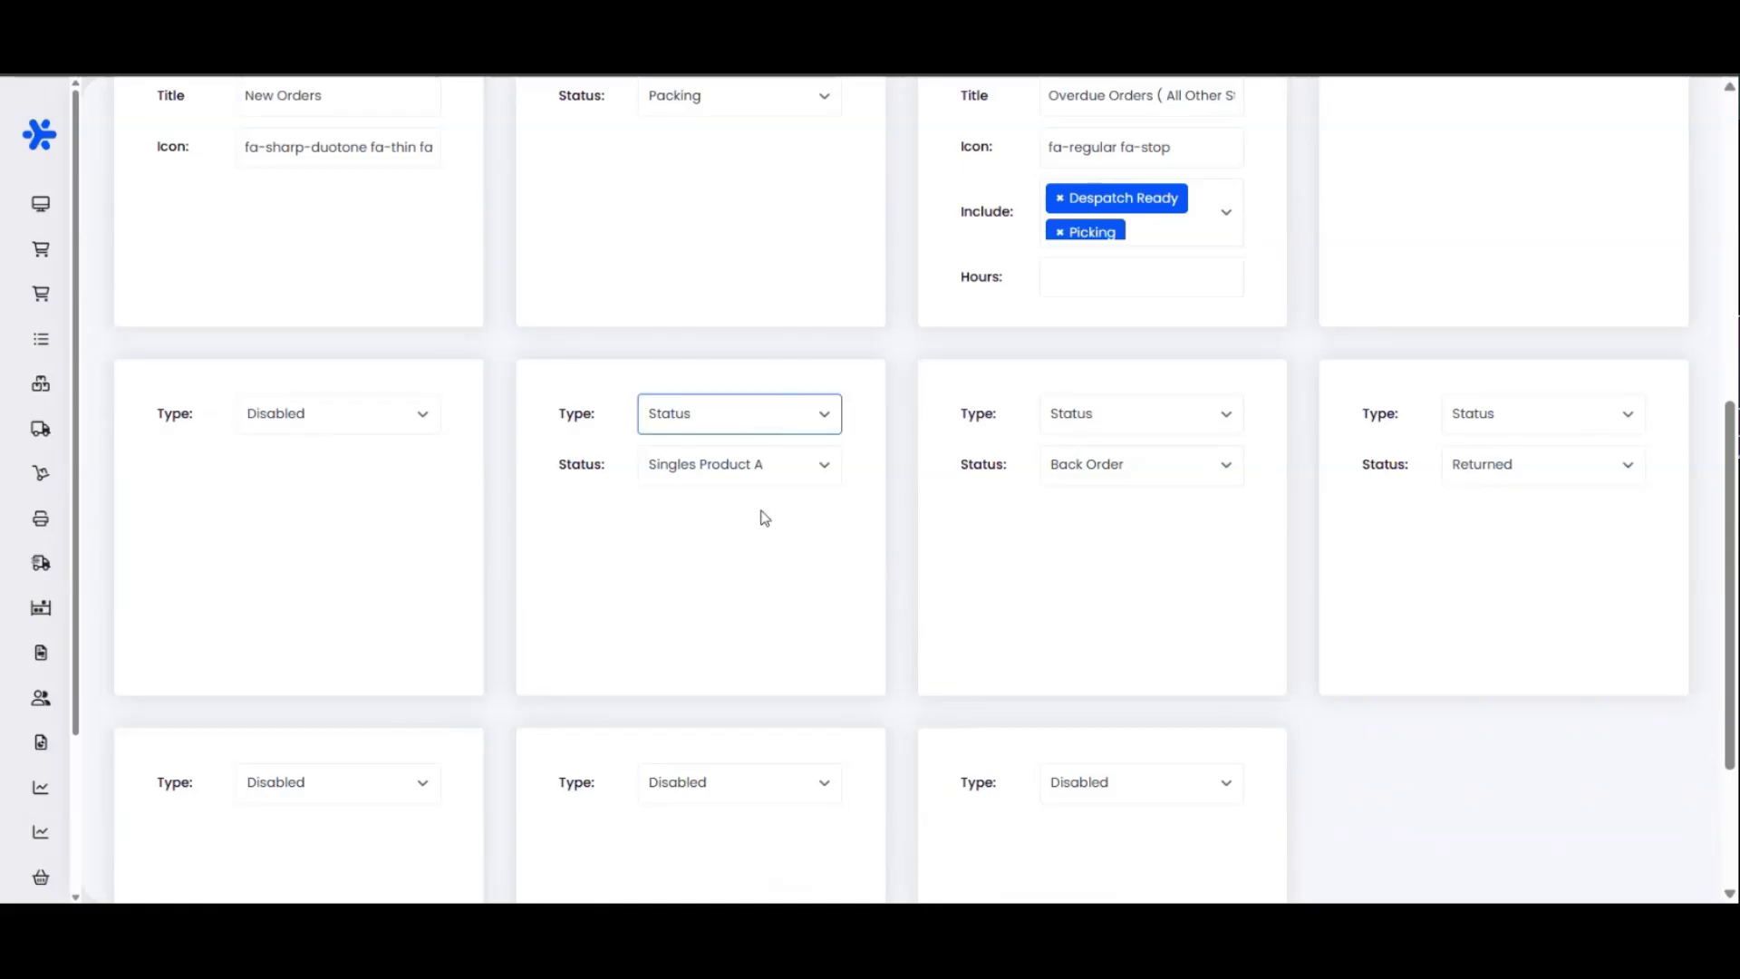
left_click(761, 512)
left_click(658, 461)
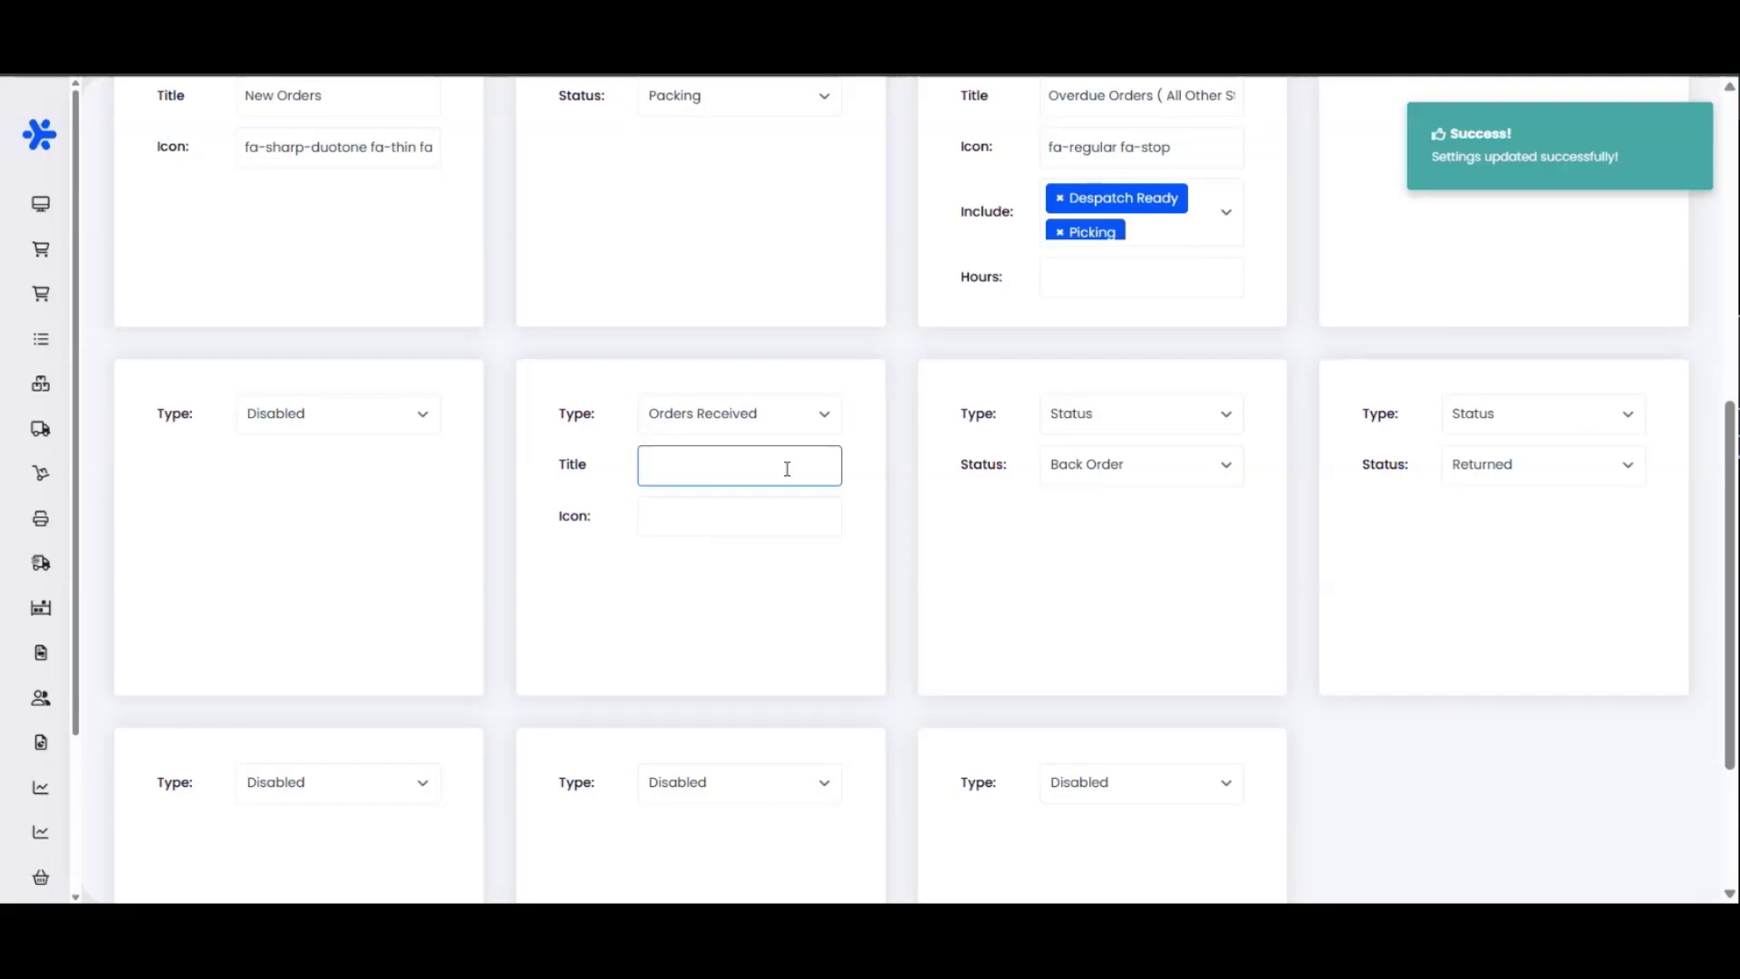
Check the icon code of the New Orders tile and enter fa- as the icon of the untitled Orders Received tile
scroll(1350, 401, "up", 4)
scroll(1350, 401, "up", 3)
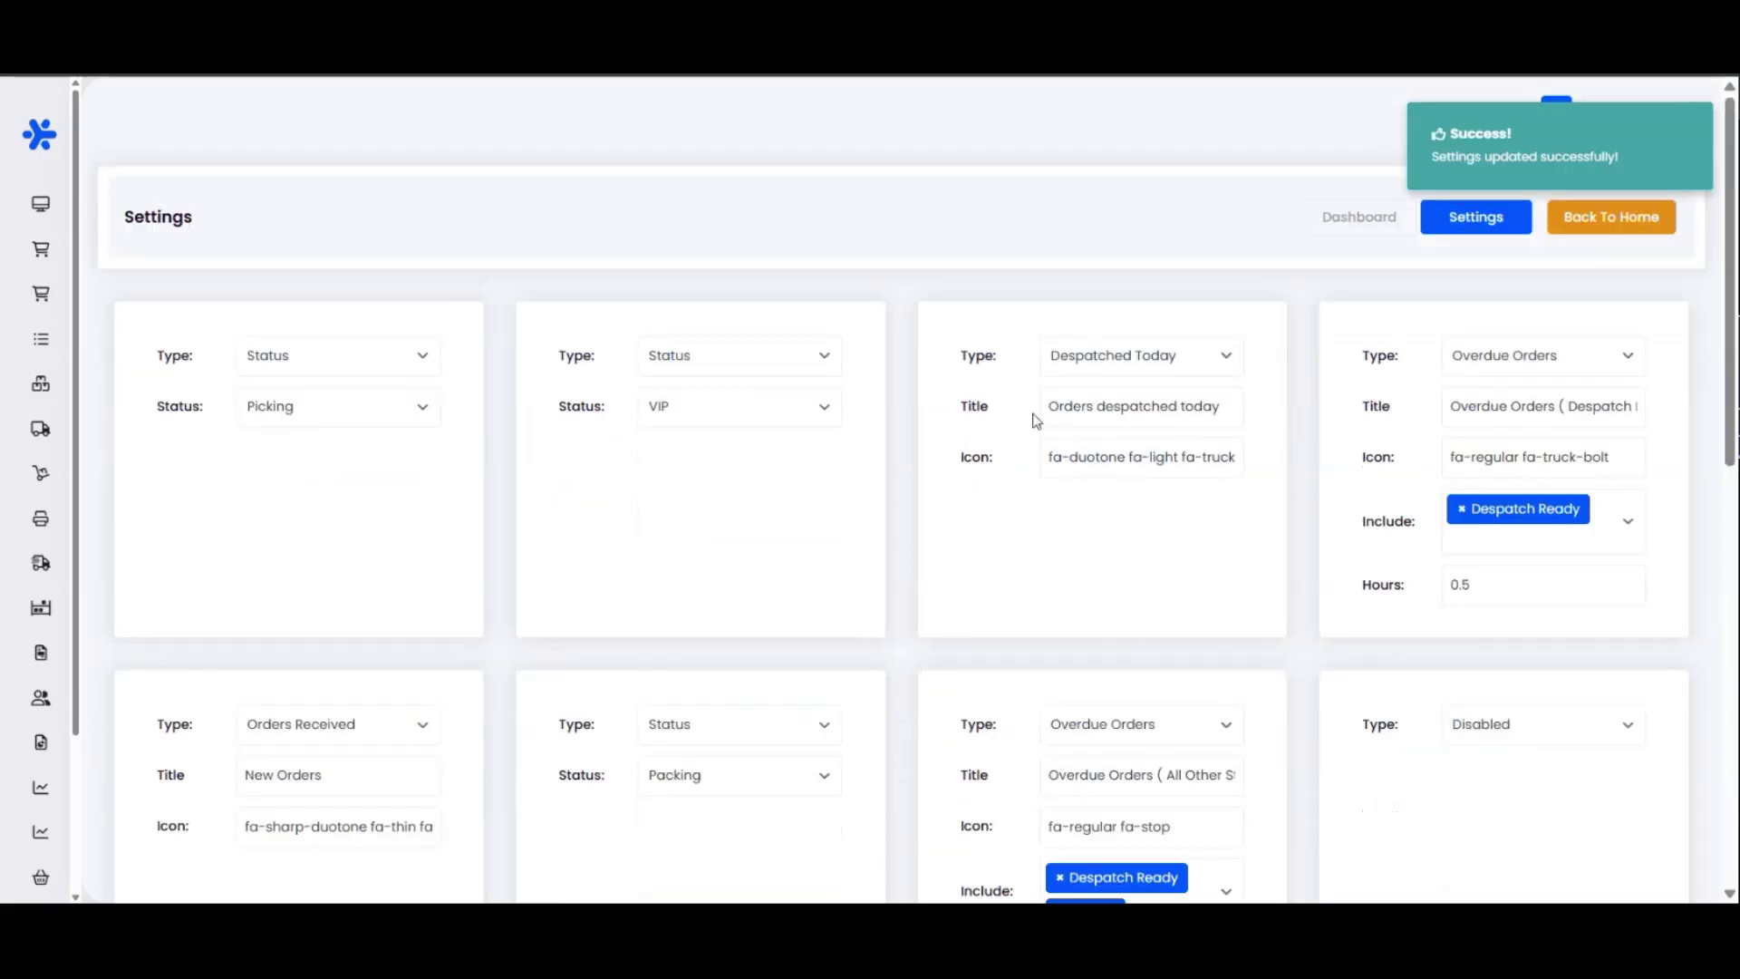
scroll(1027, 541, "down", 1)
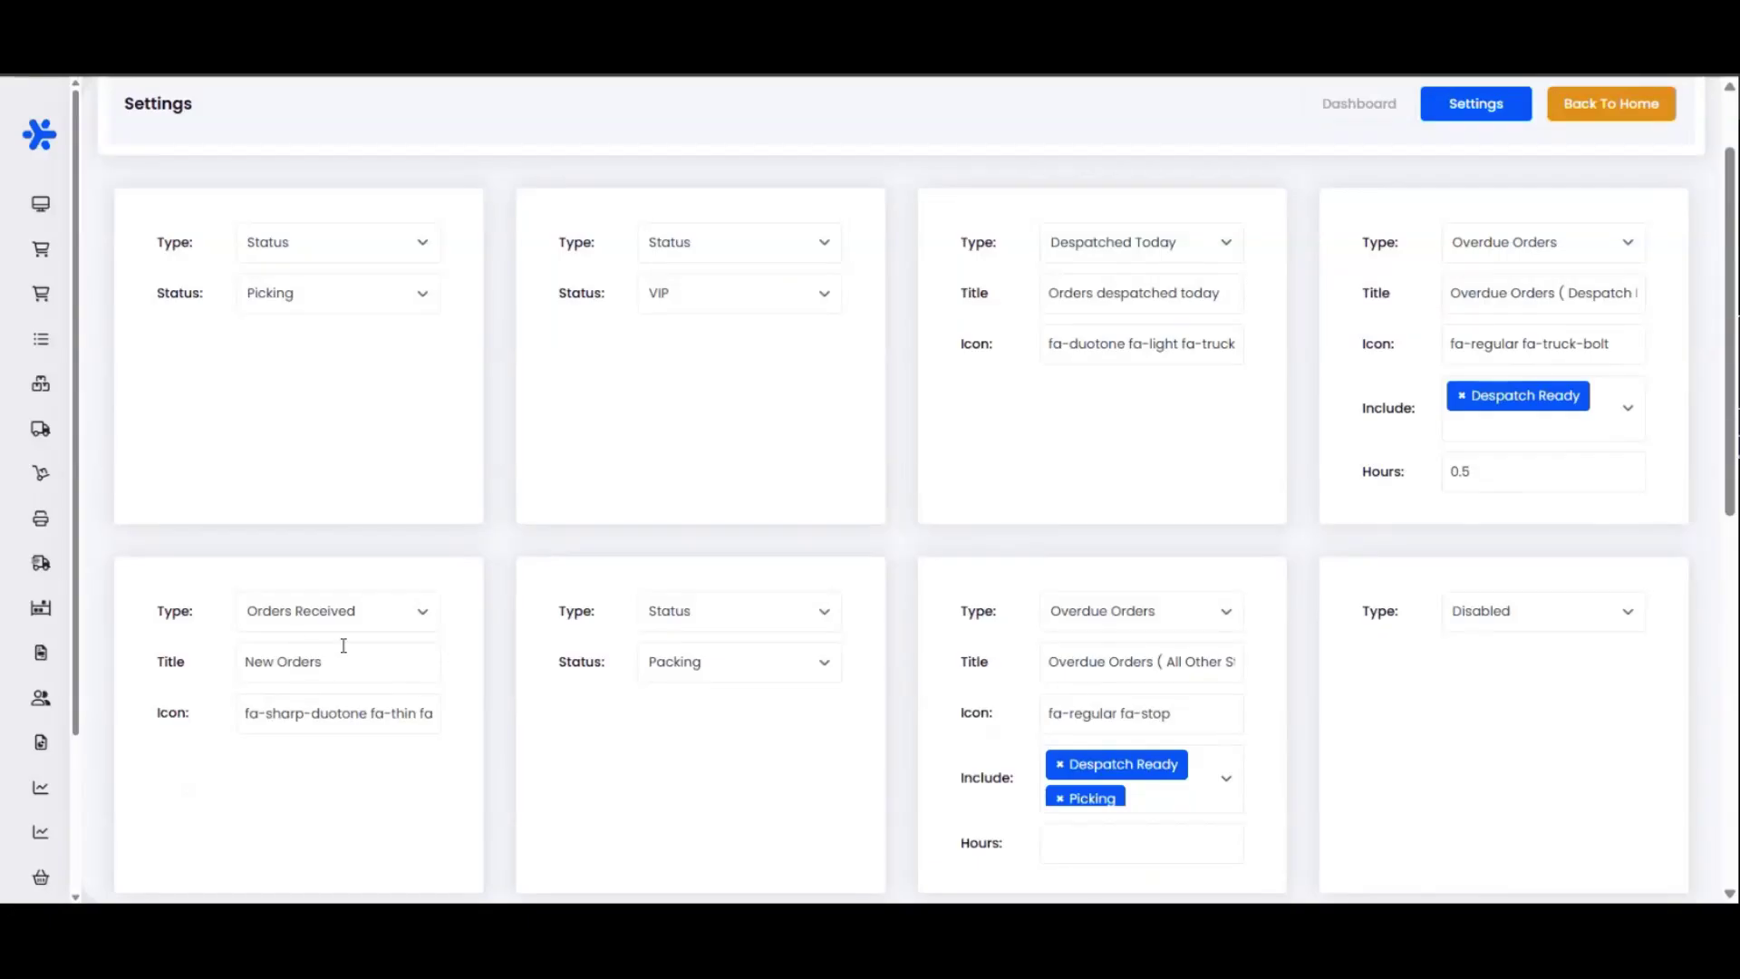
scroll(343, 680, "down", 4)
key("Tab")
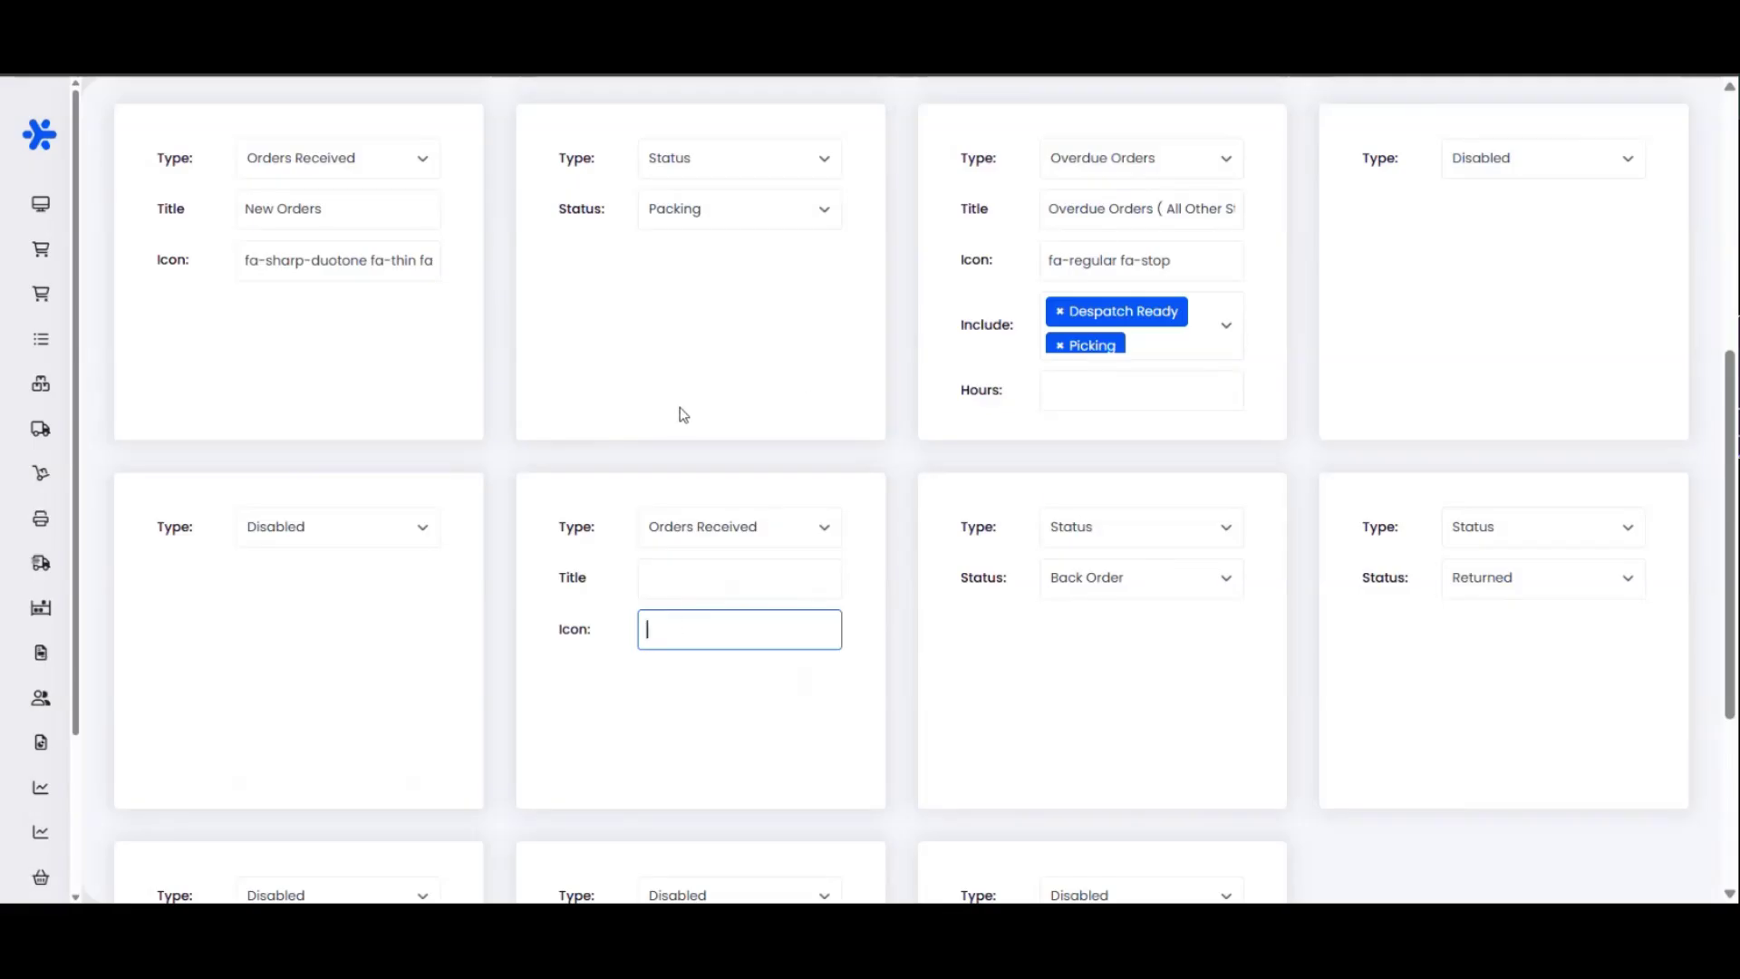
left_click(362, 266)
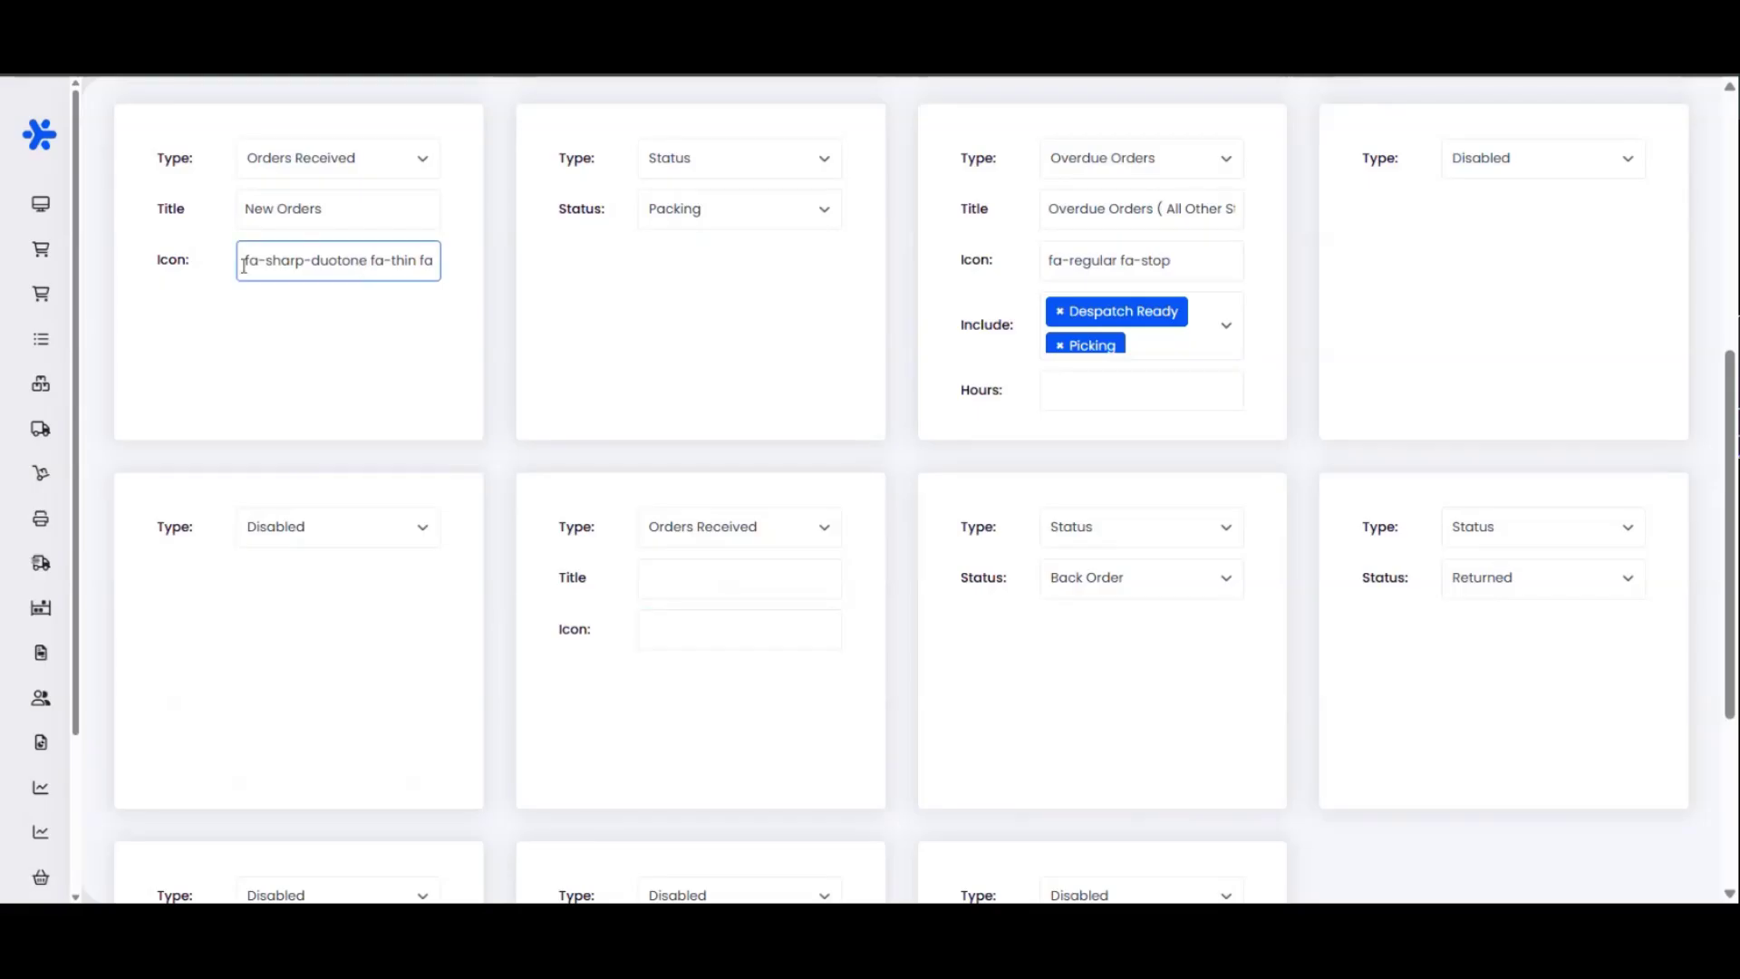
mouse_move(245, 262)
left_mouse_down()
mouse_move(447, 248)
mouse_move(227, 275)
left_mouse_up()
left_click(720, 616)
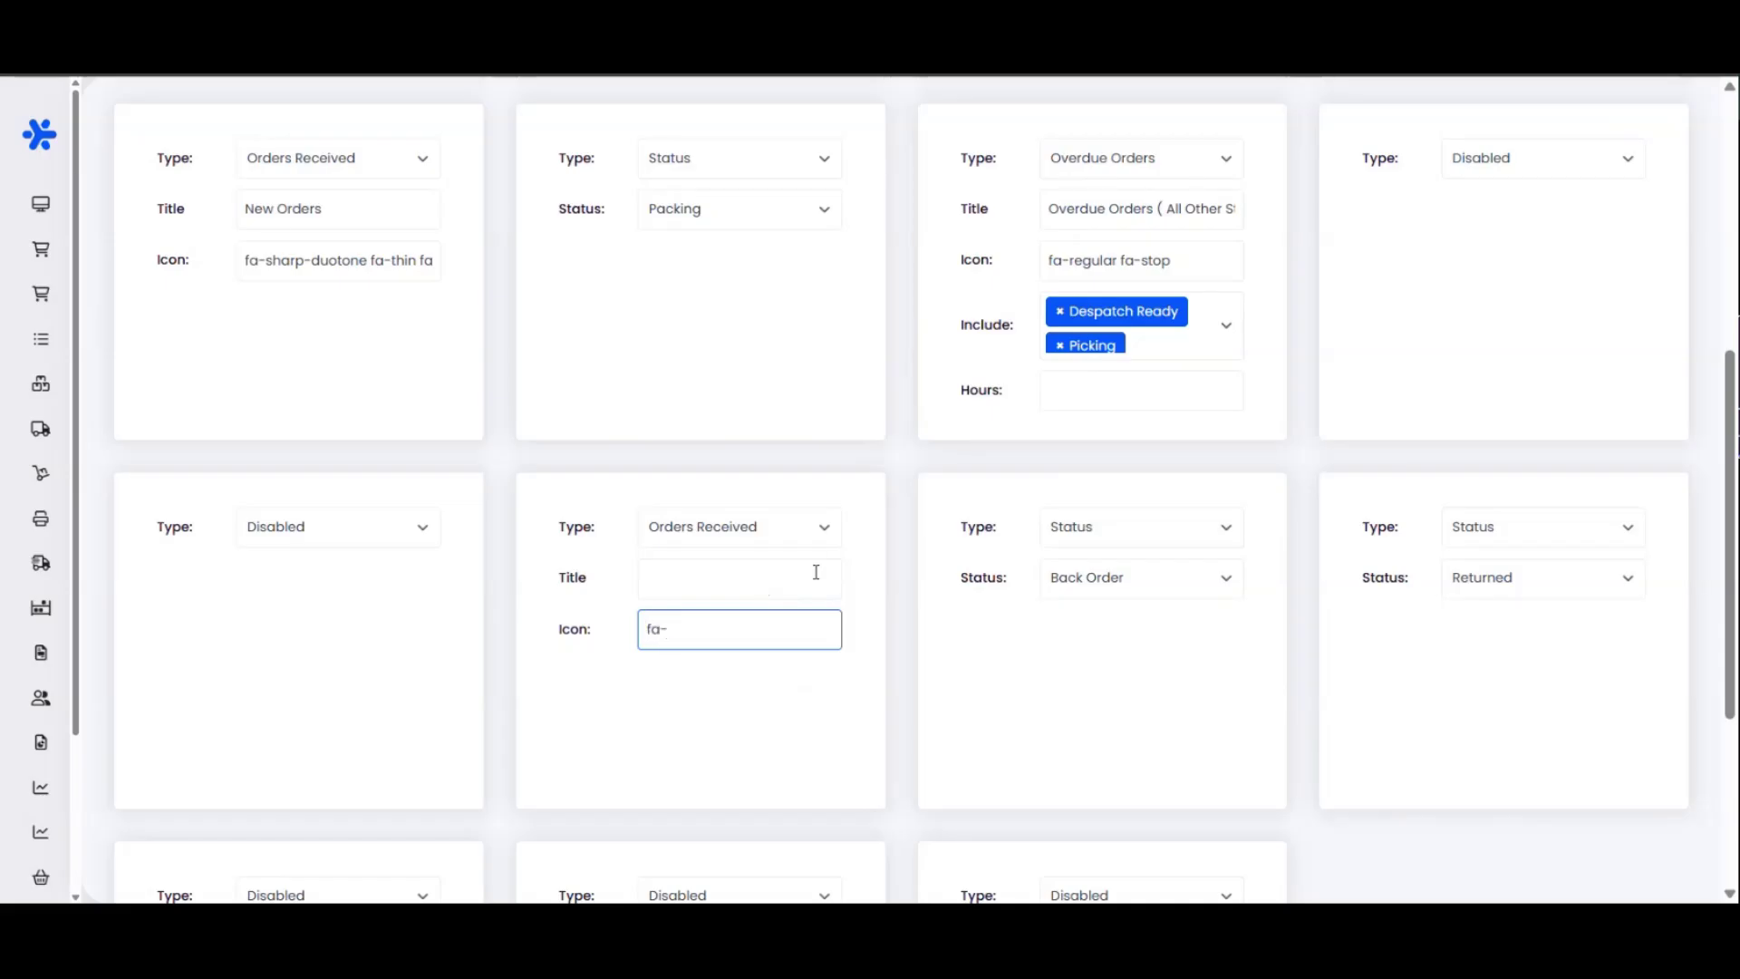
Examine the full icon codes of the New Orders, Overdue Orders (All Other Status) and Orders despatched today tiles
triple_click(298, 264)
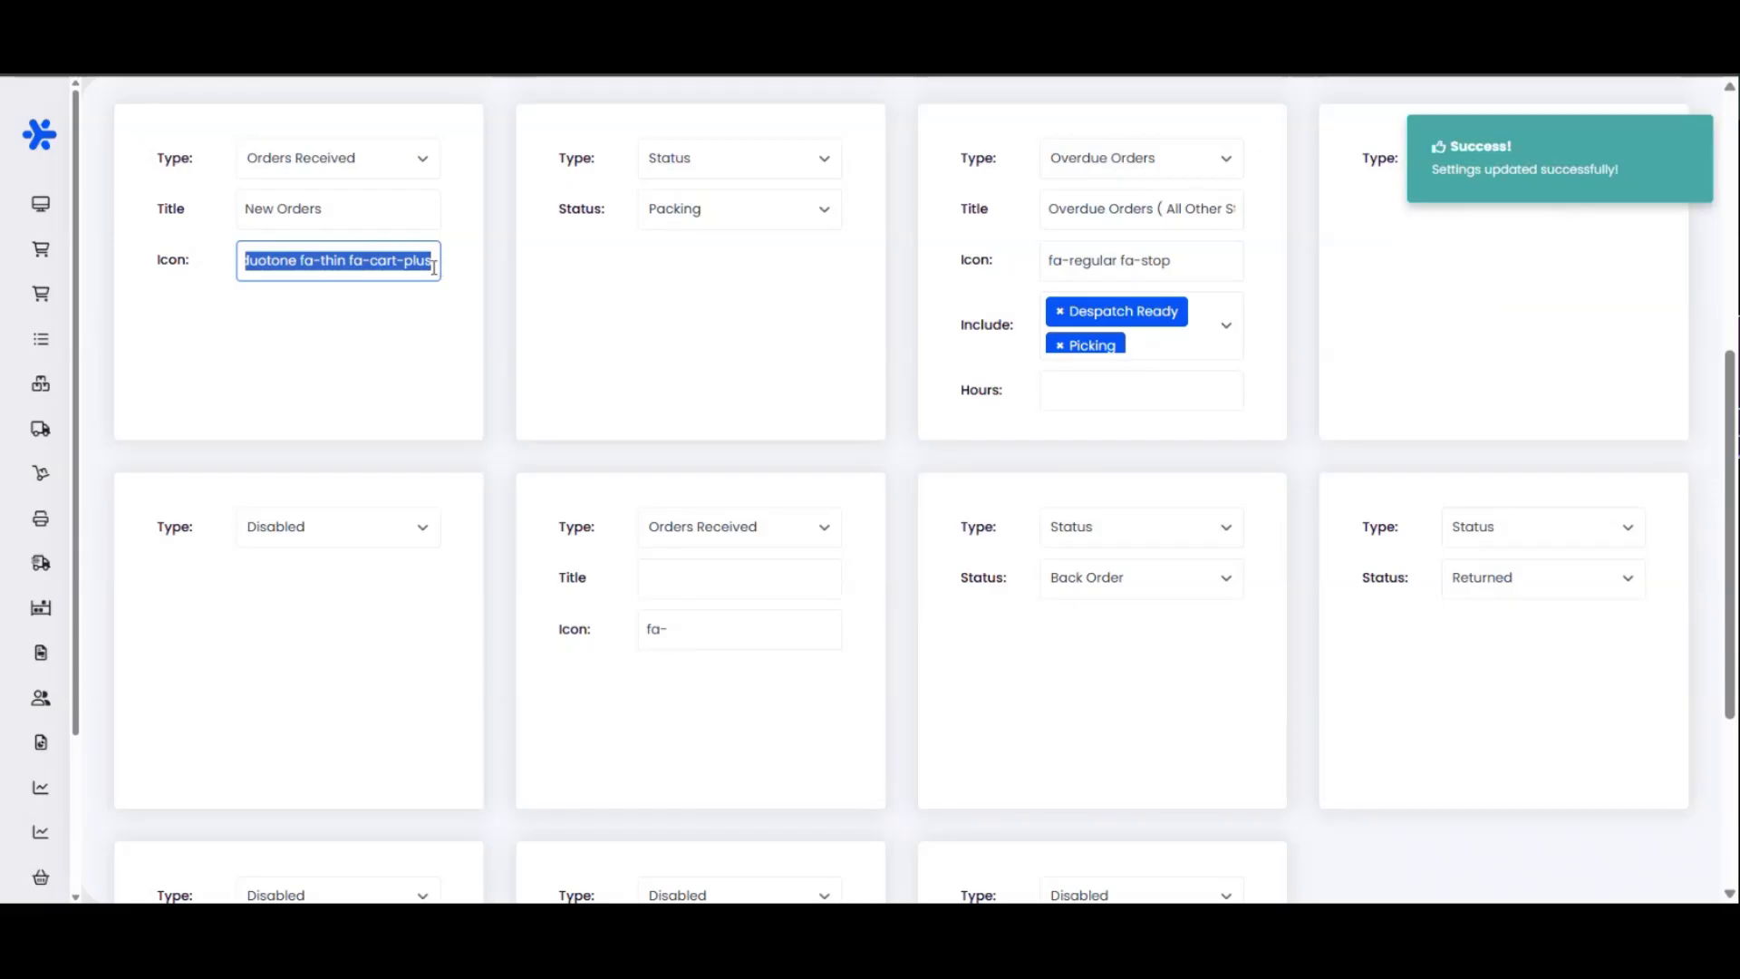
scroll(893, 341, "up", 3)
left_click_drag(1237, 487, 940, 481)
scroll(1139, 413, "up", 3)
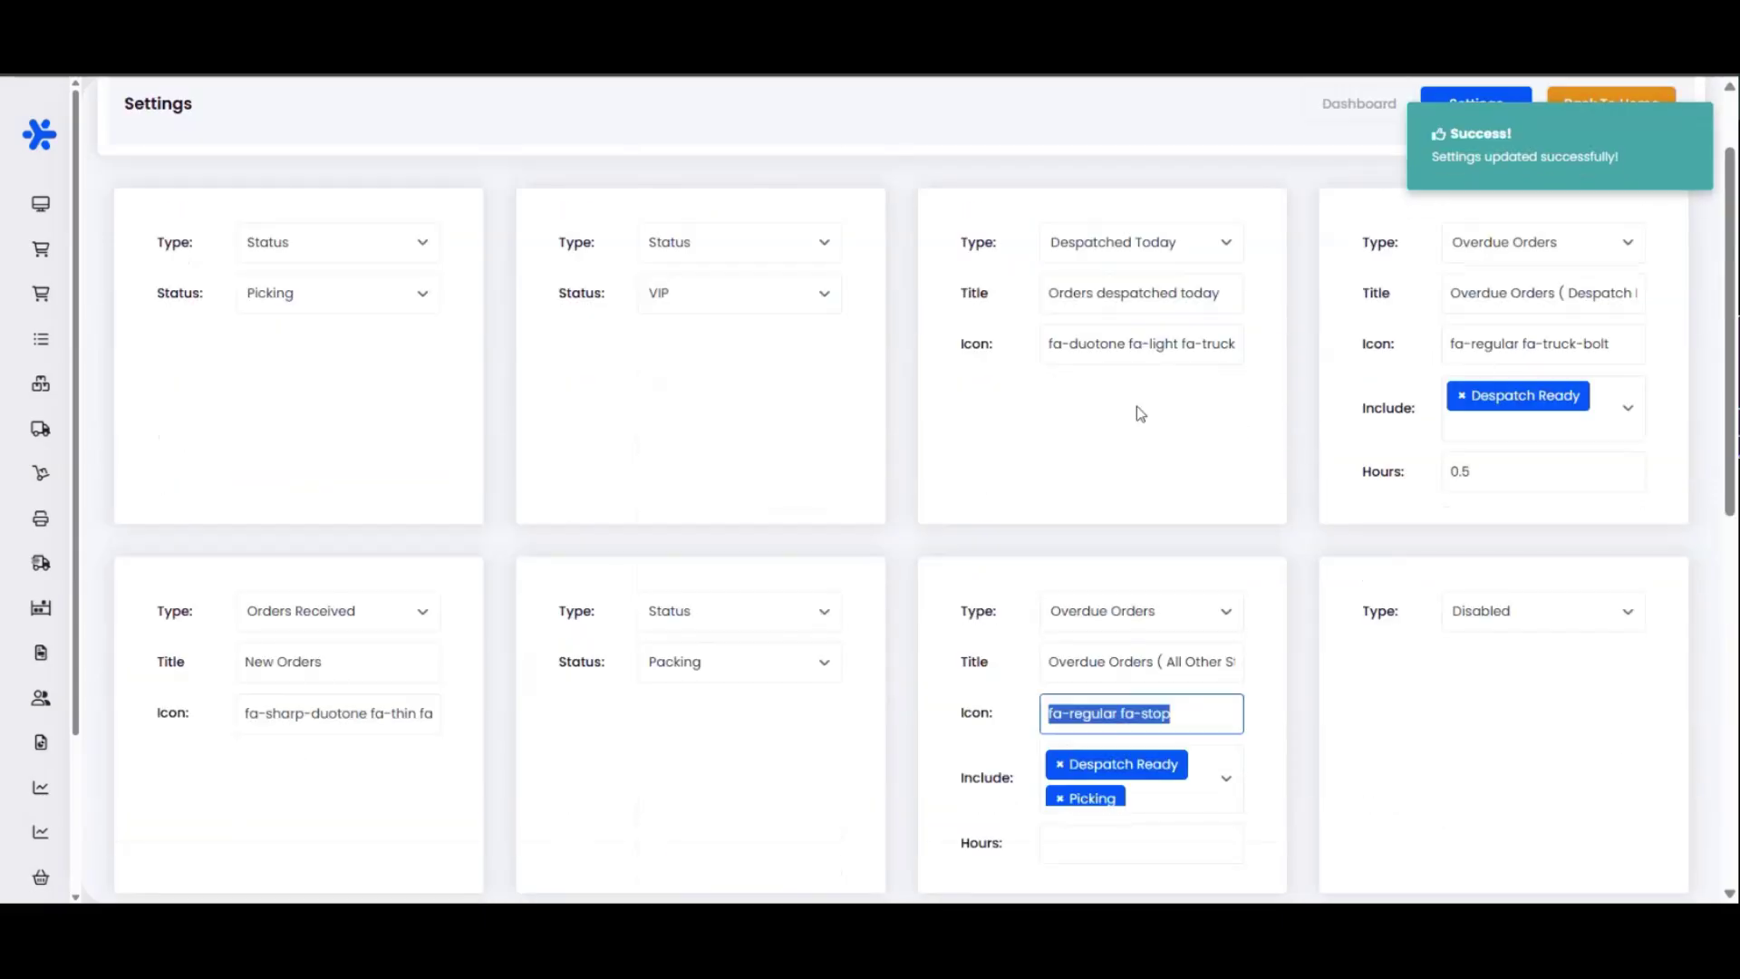
double_click(1151, 343)
left_click_drag(1080, 343, 988, 345)
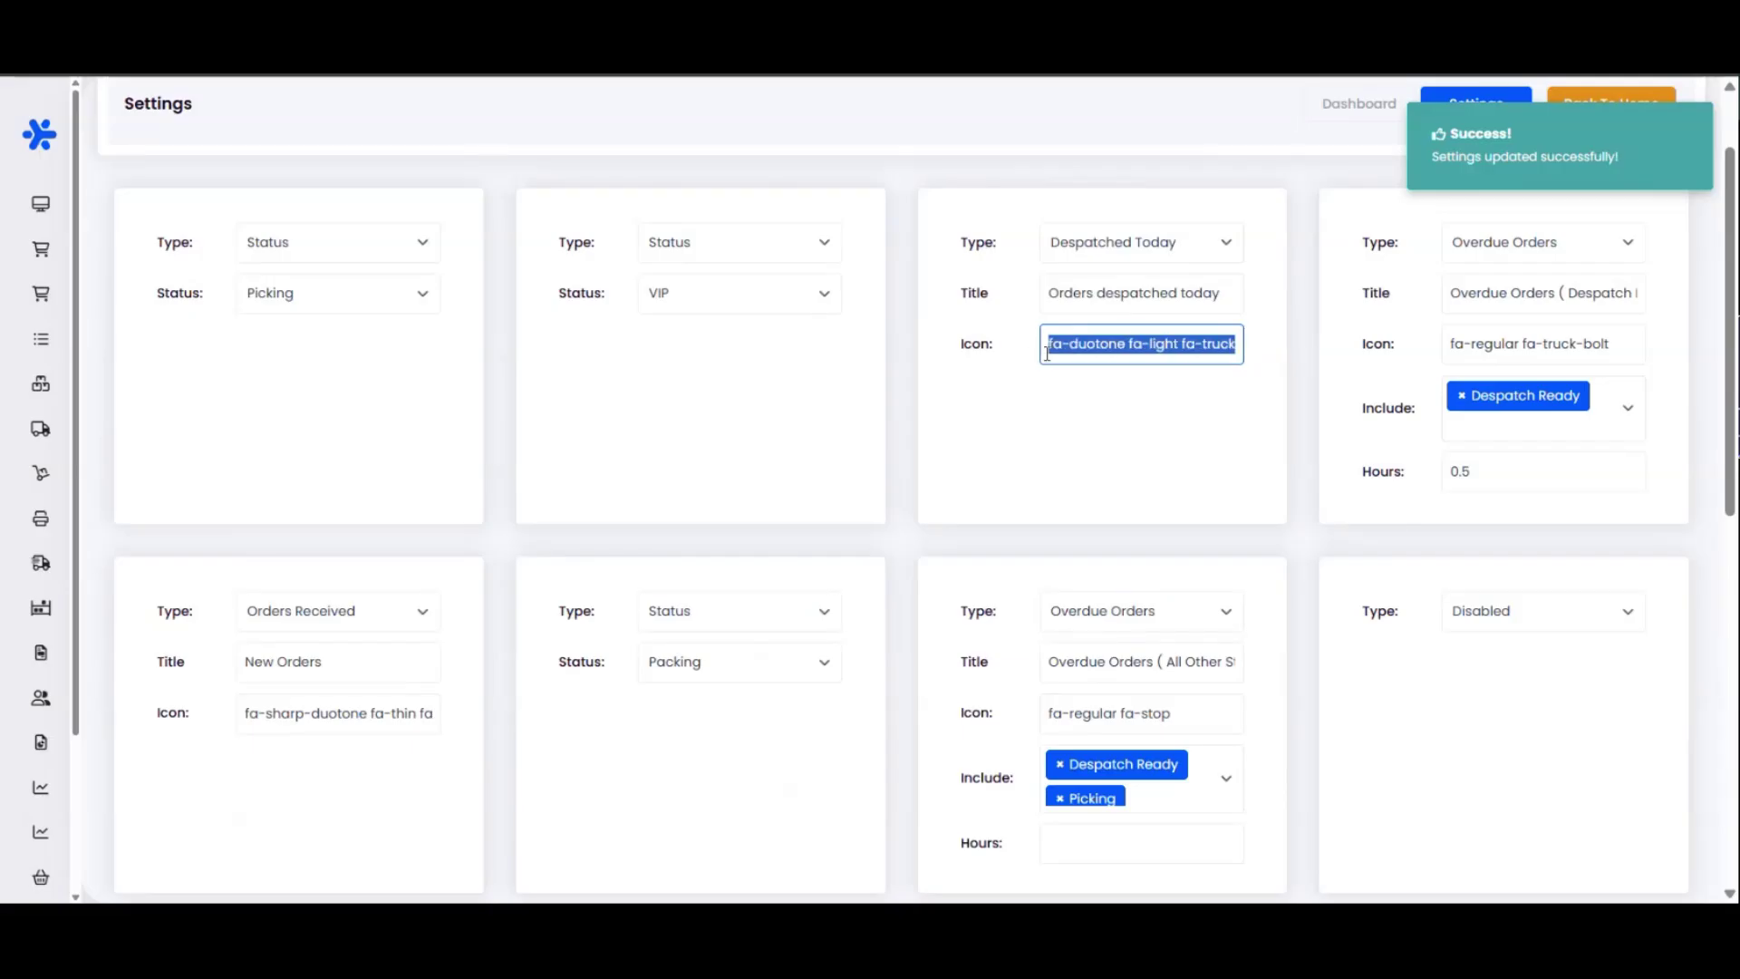
left_click(1136, 343)
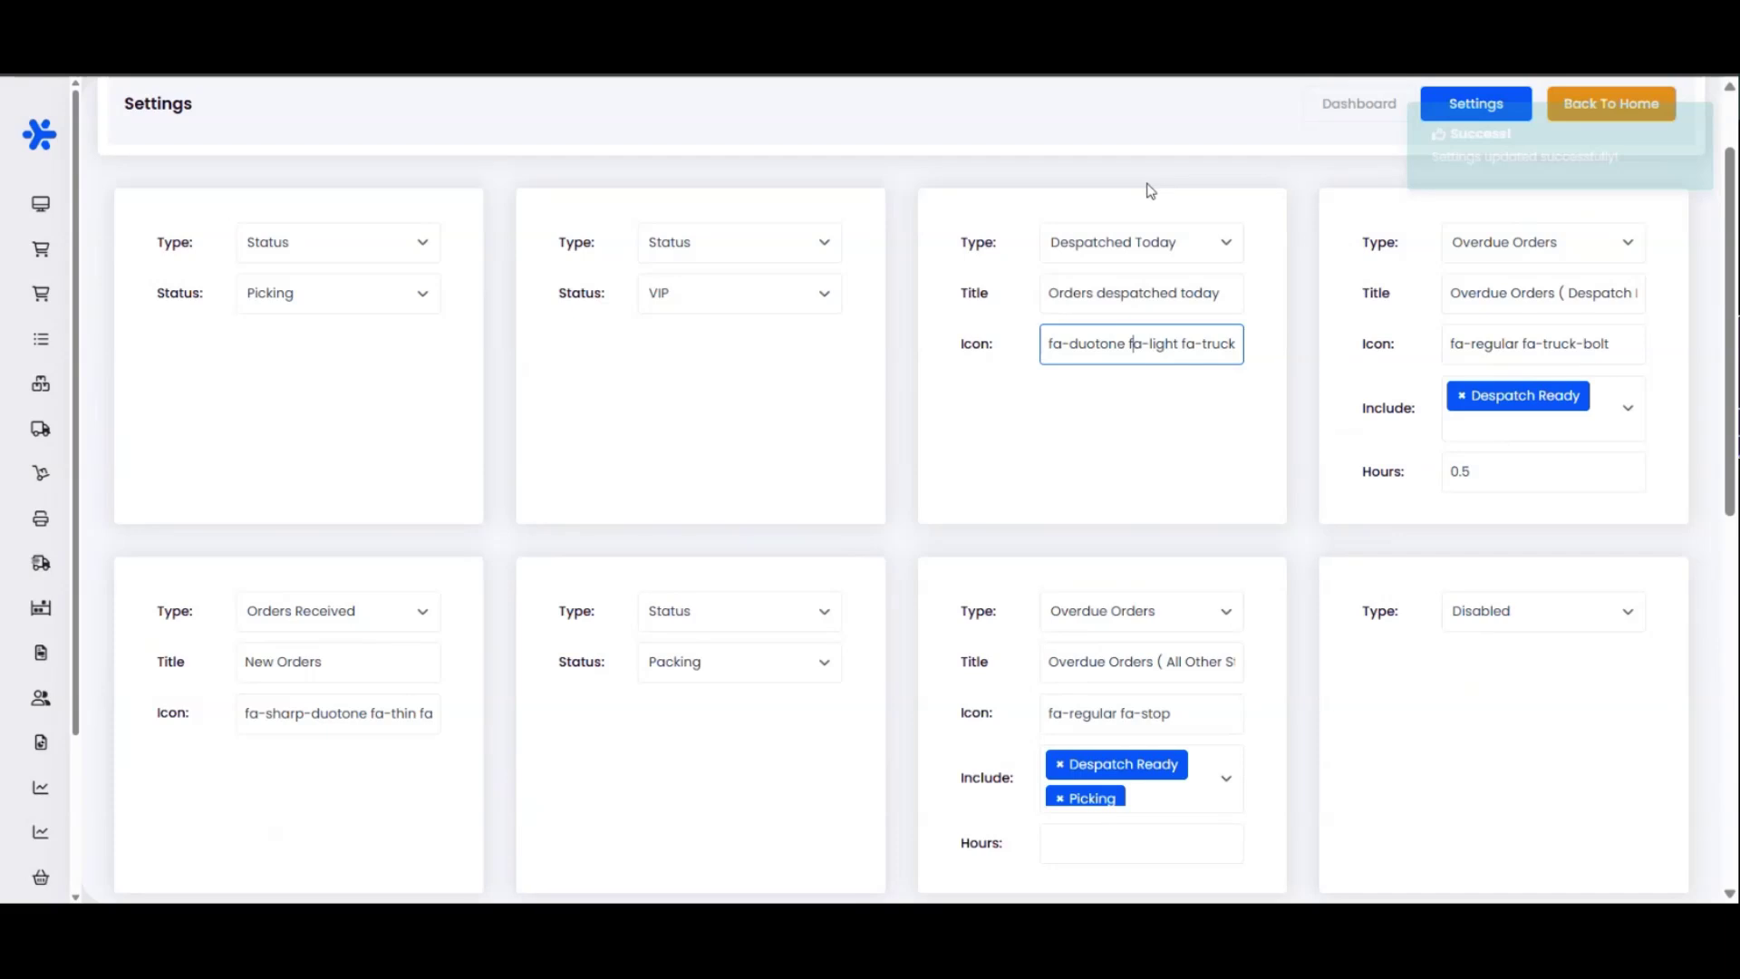
Open the system's main settings and look through the available settings pages
mouse_move(143, 789)
scroll(132, 845, "down", 2)
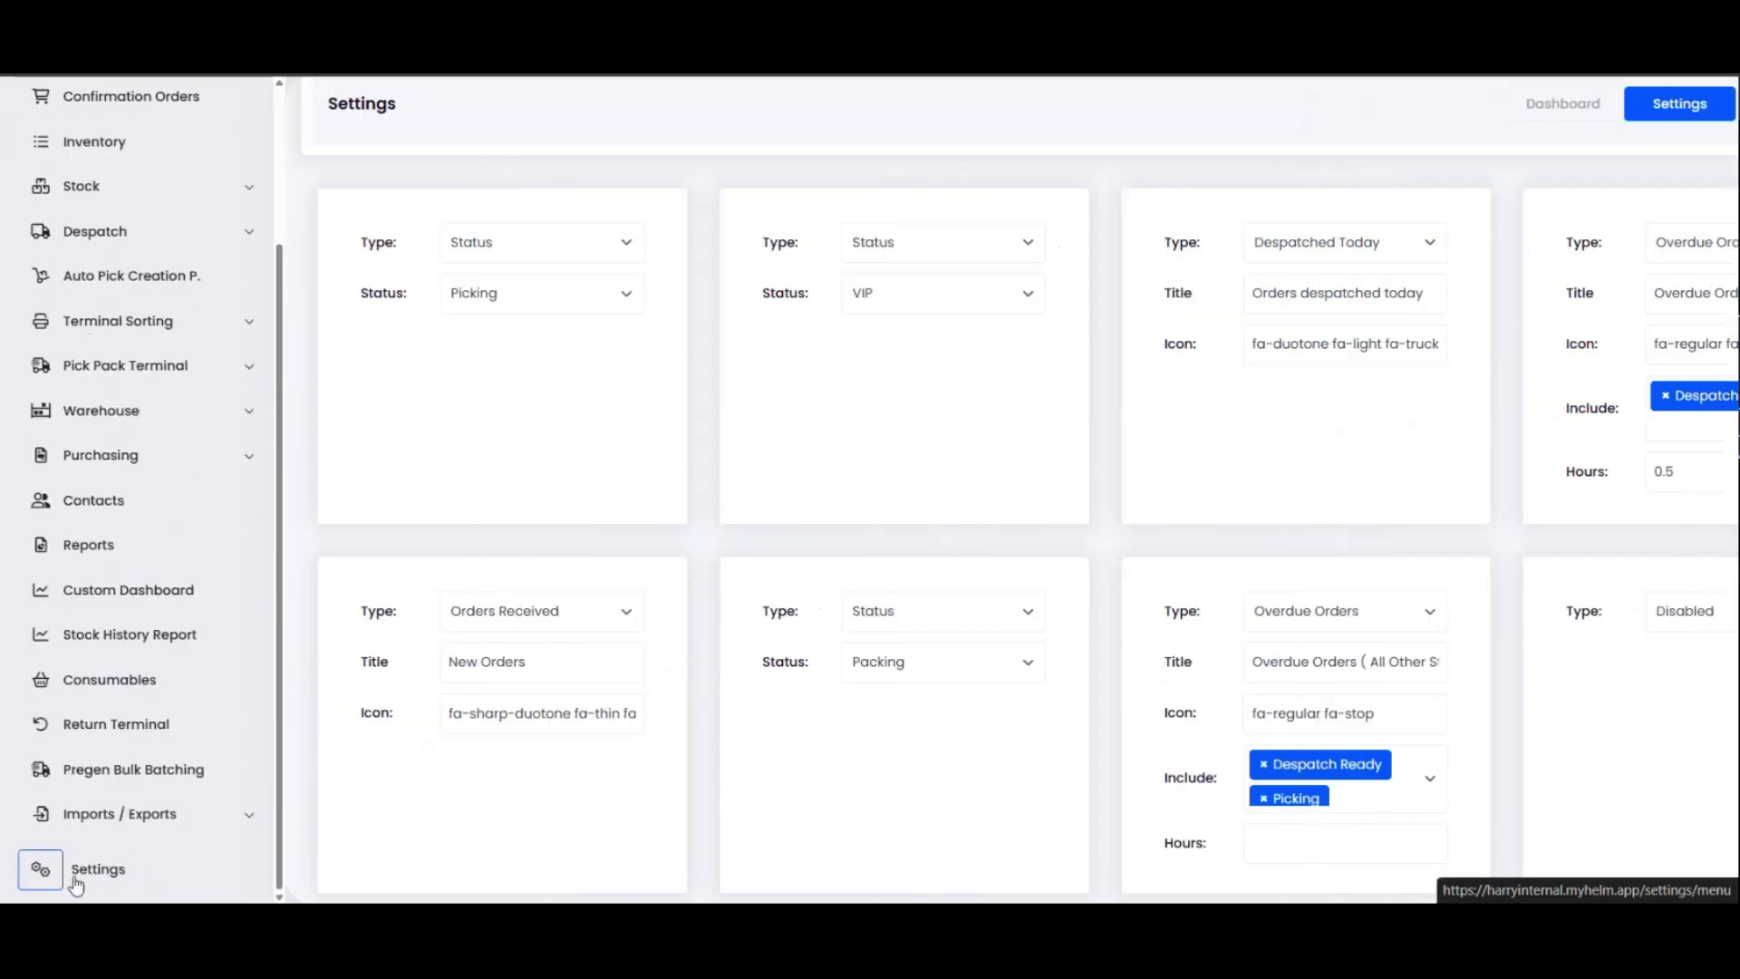
left_click(91, 868)
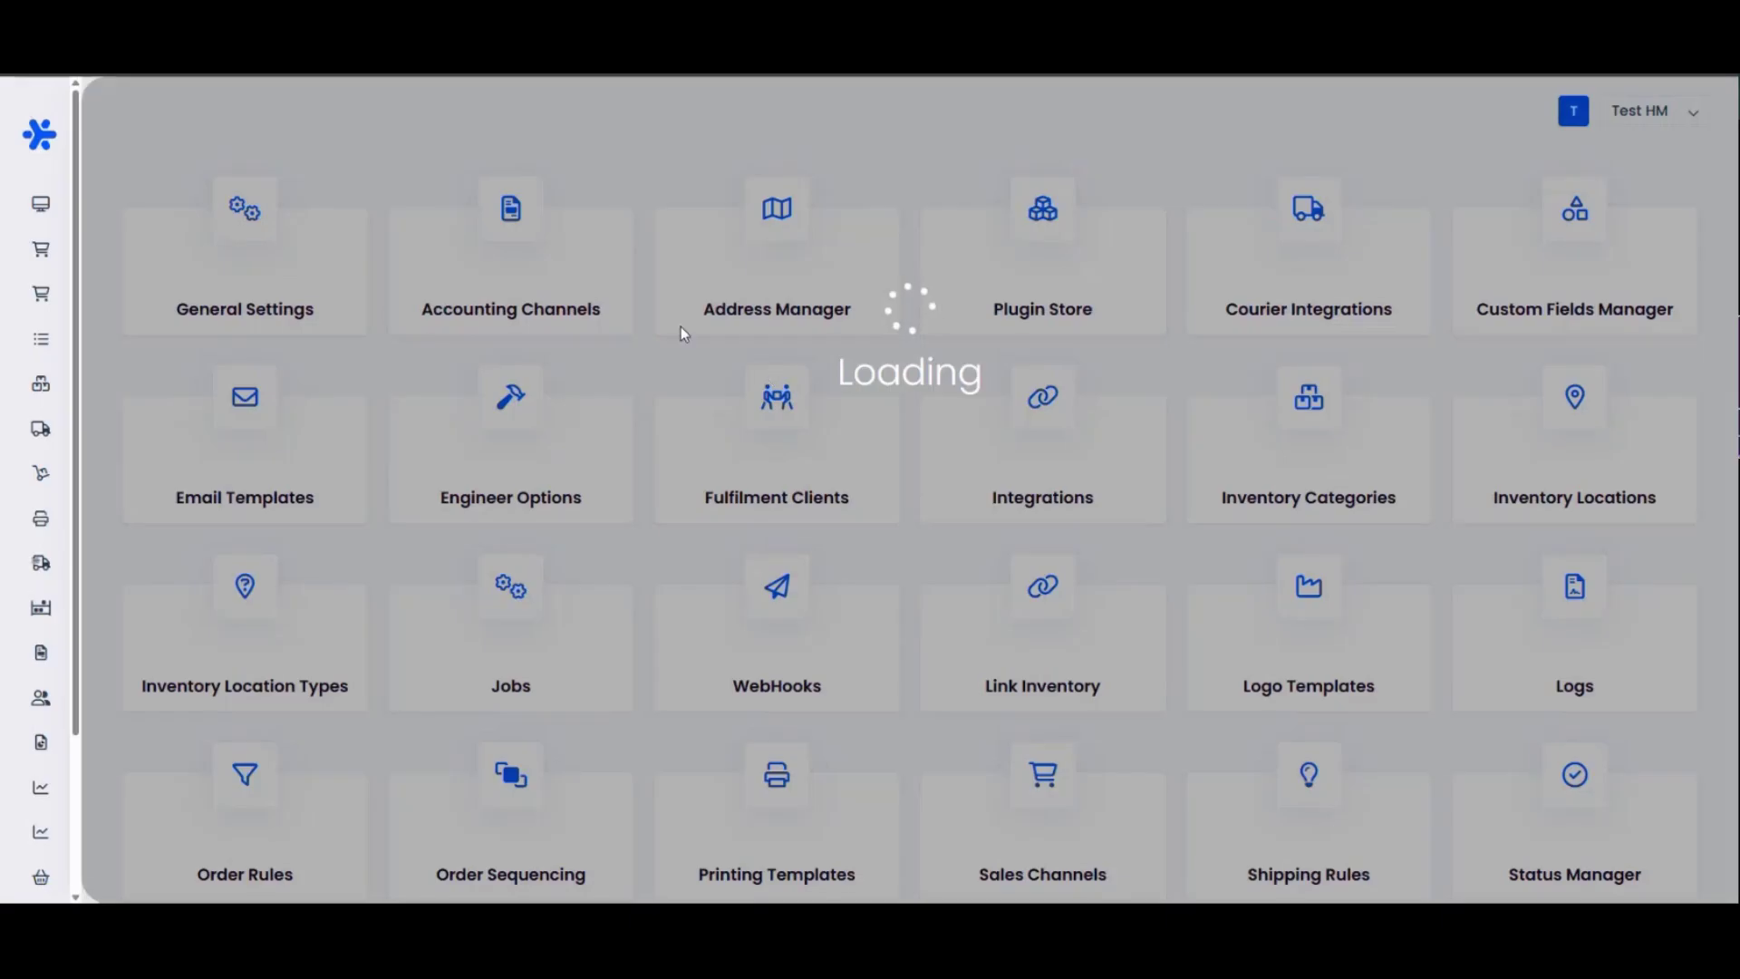
scroll(784, 555, "down", 3)
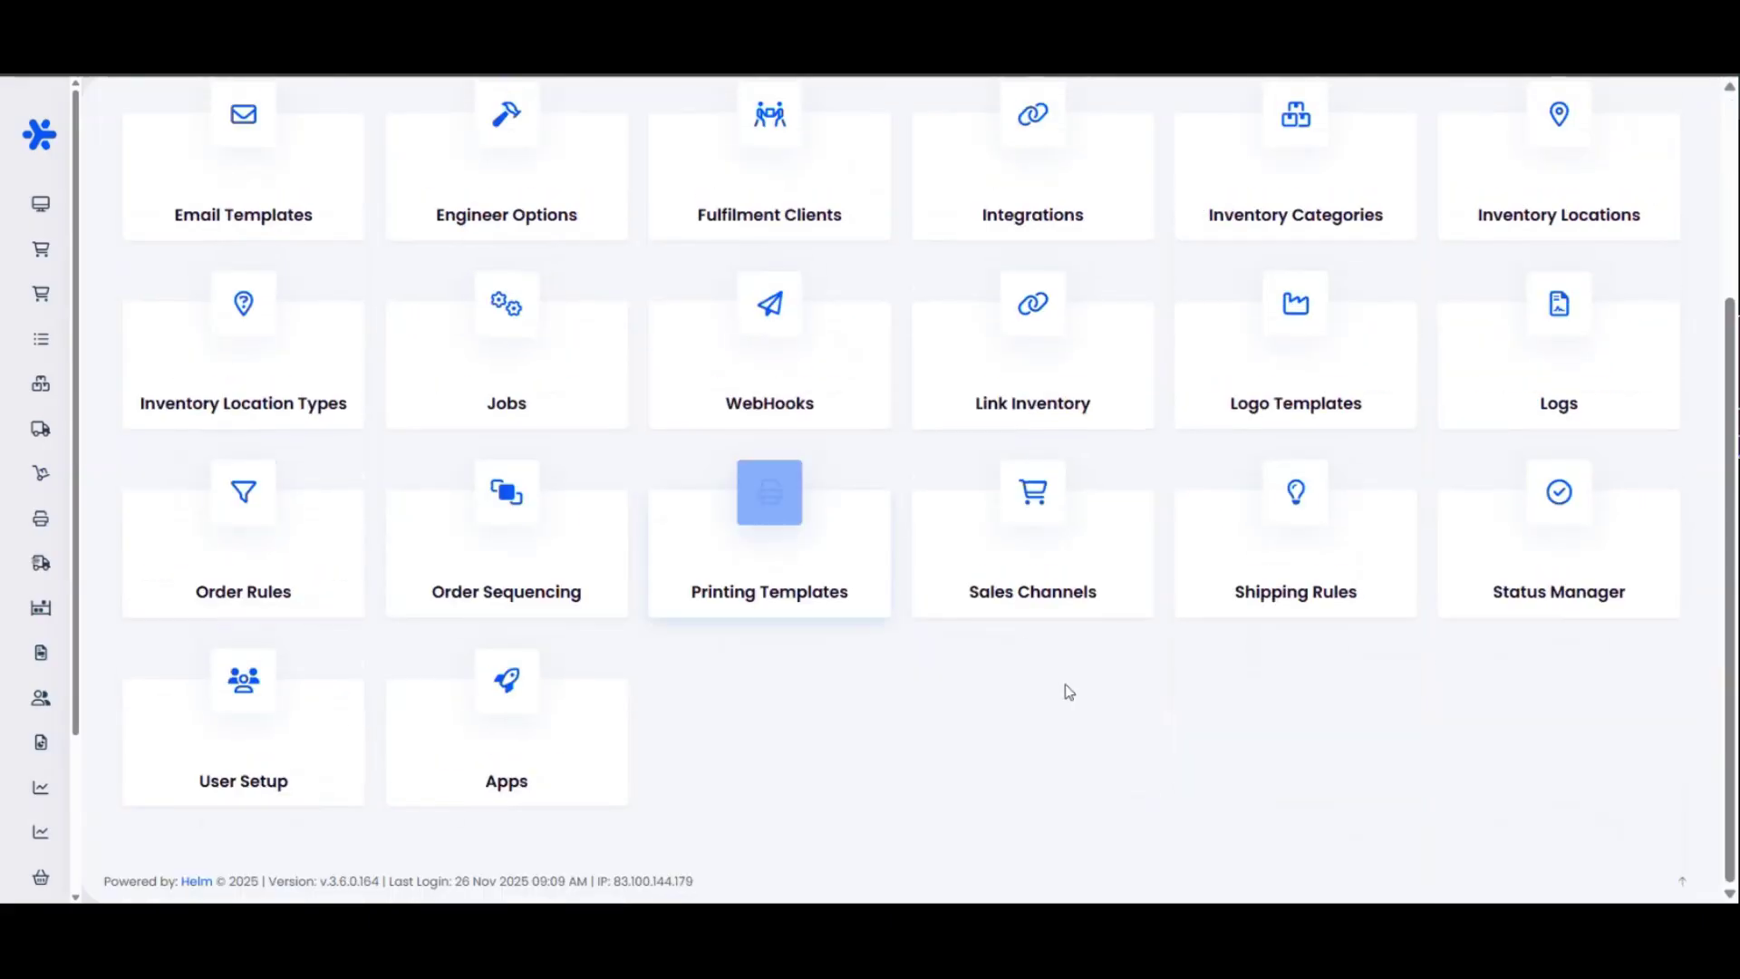
scroll(1178, 598, "up", 1)
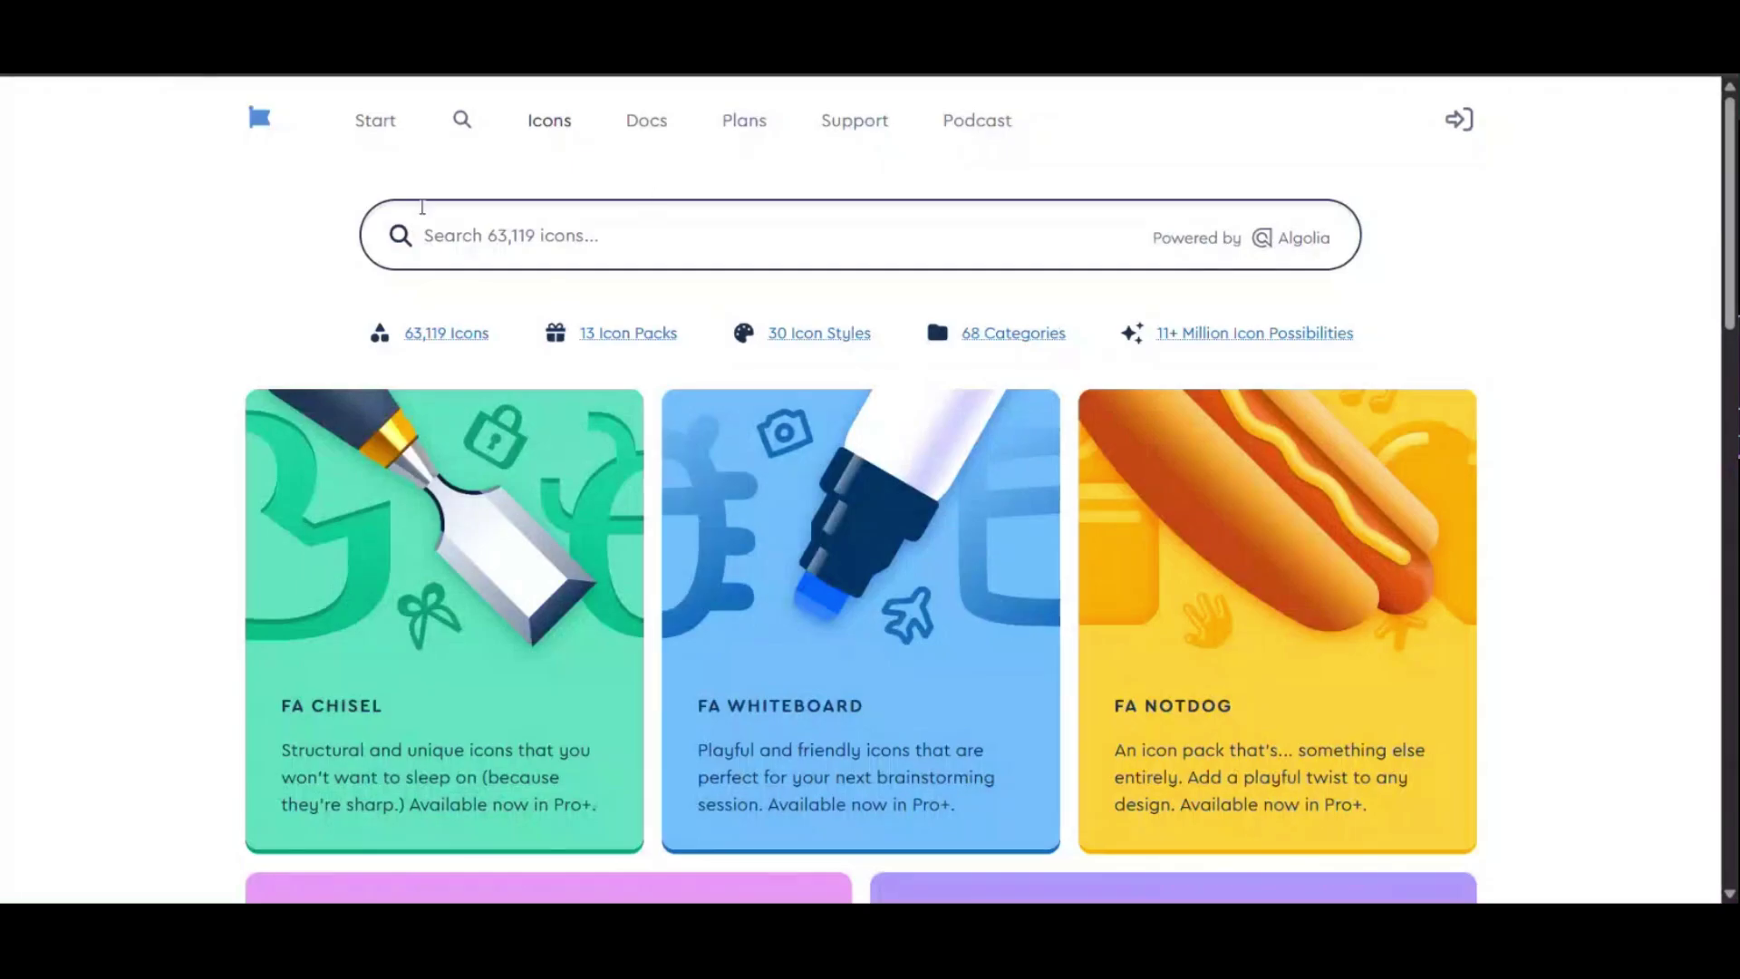
Switch to the Font Awesome website and search its icon library for shipping
left_click(653, 230)
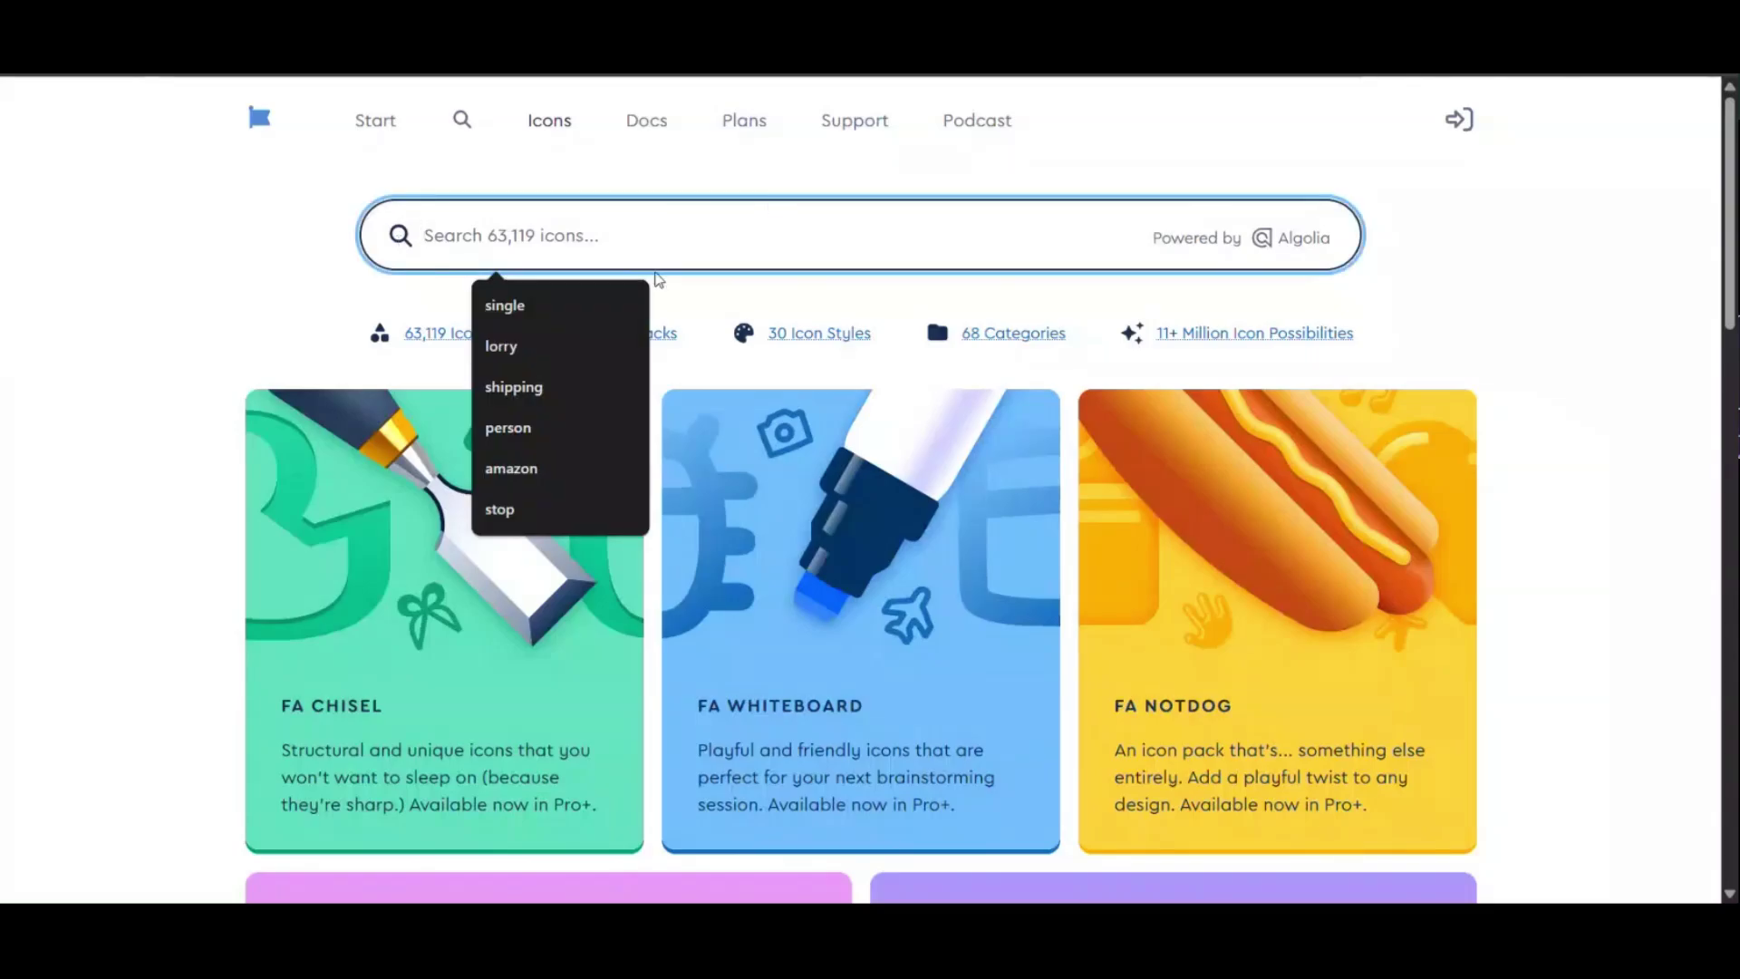
left_click(1590, 257)
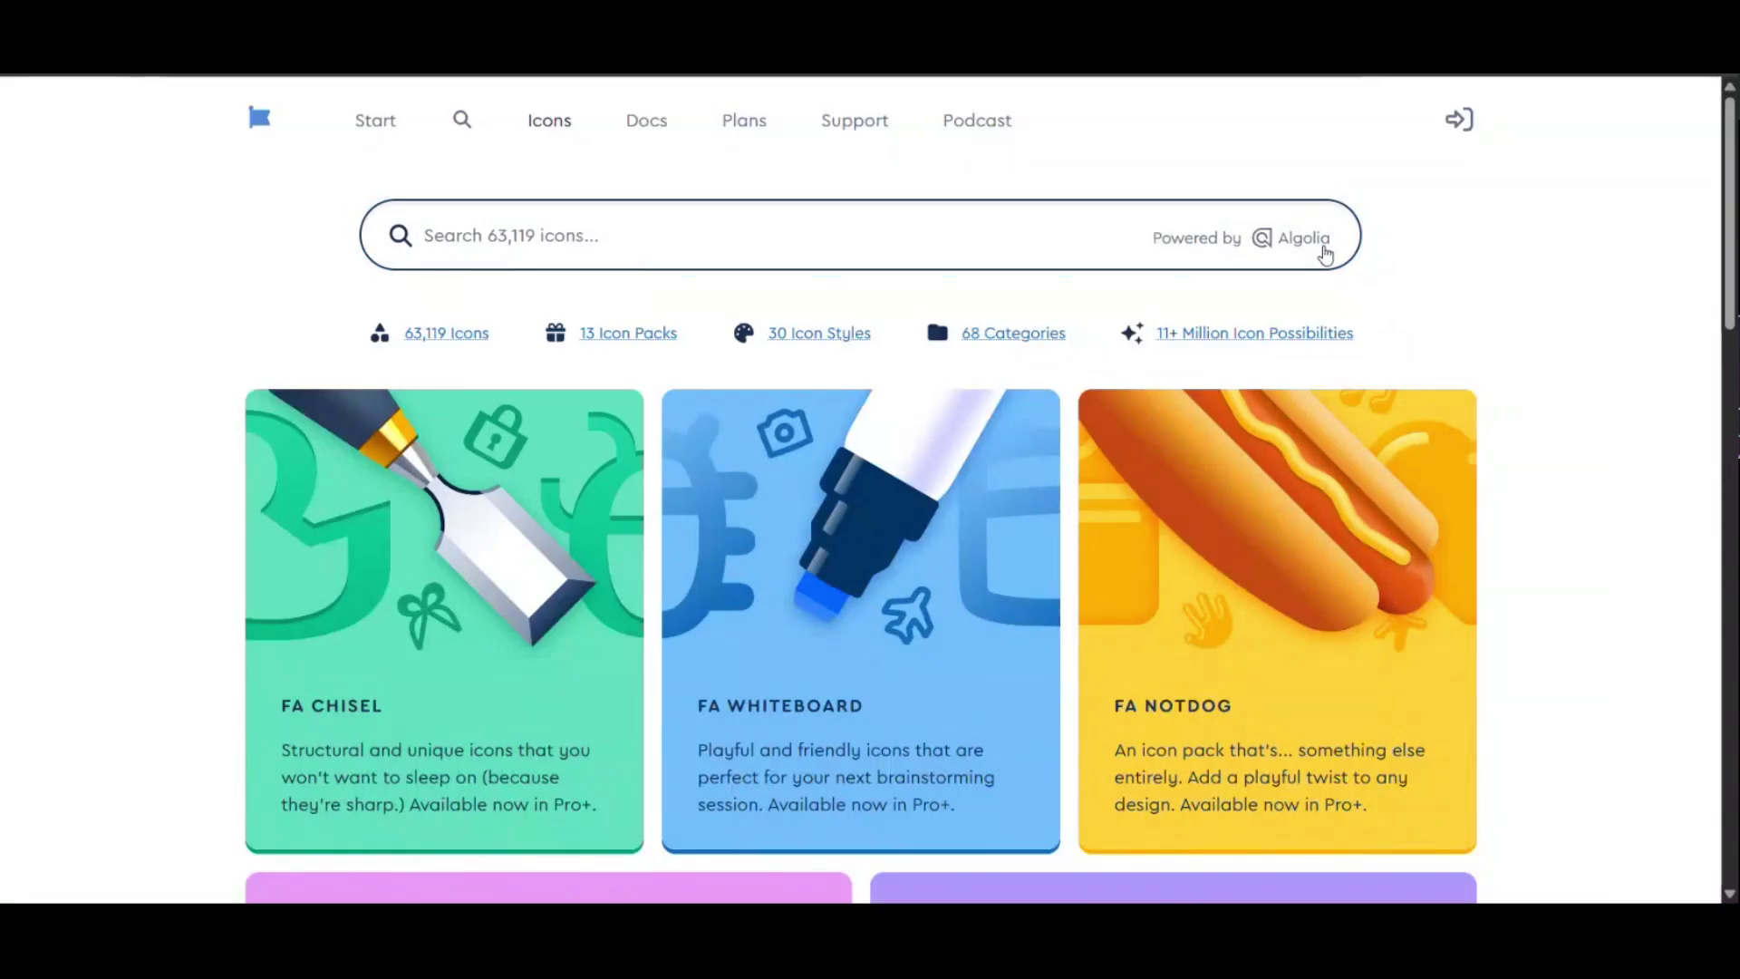
left_click(727, 246)
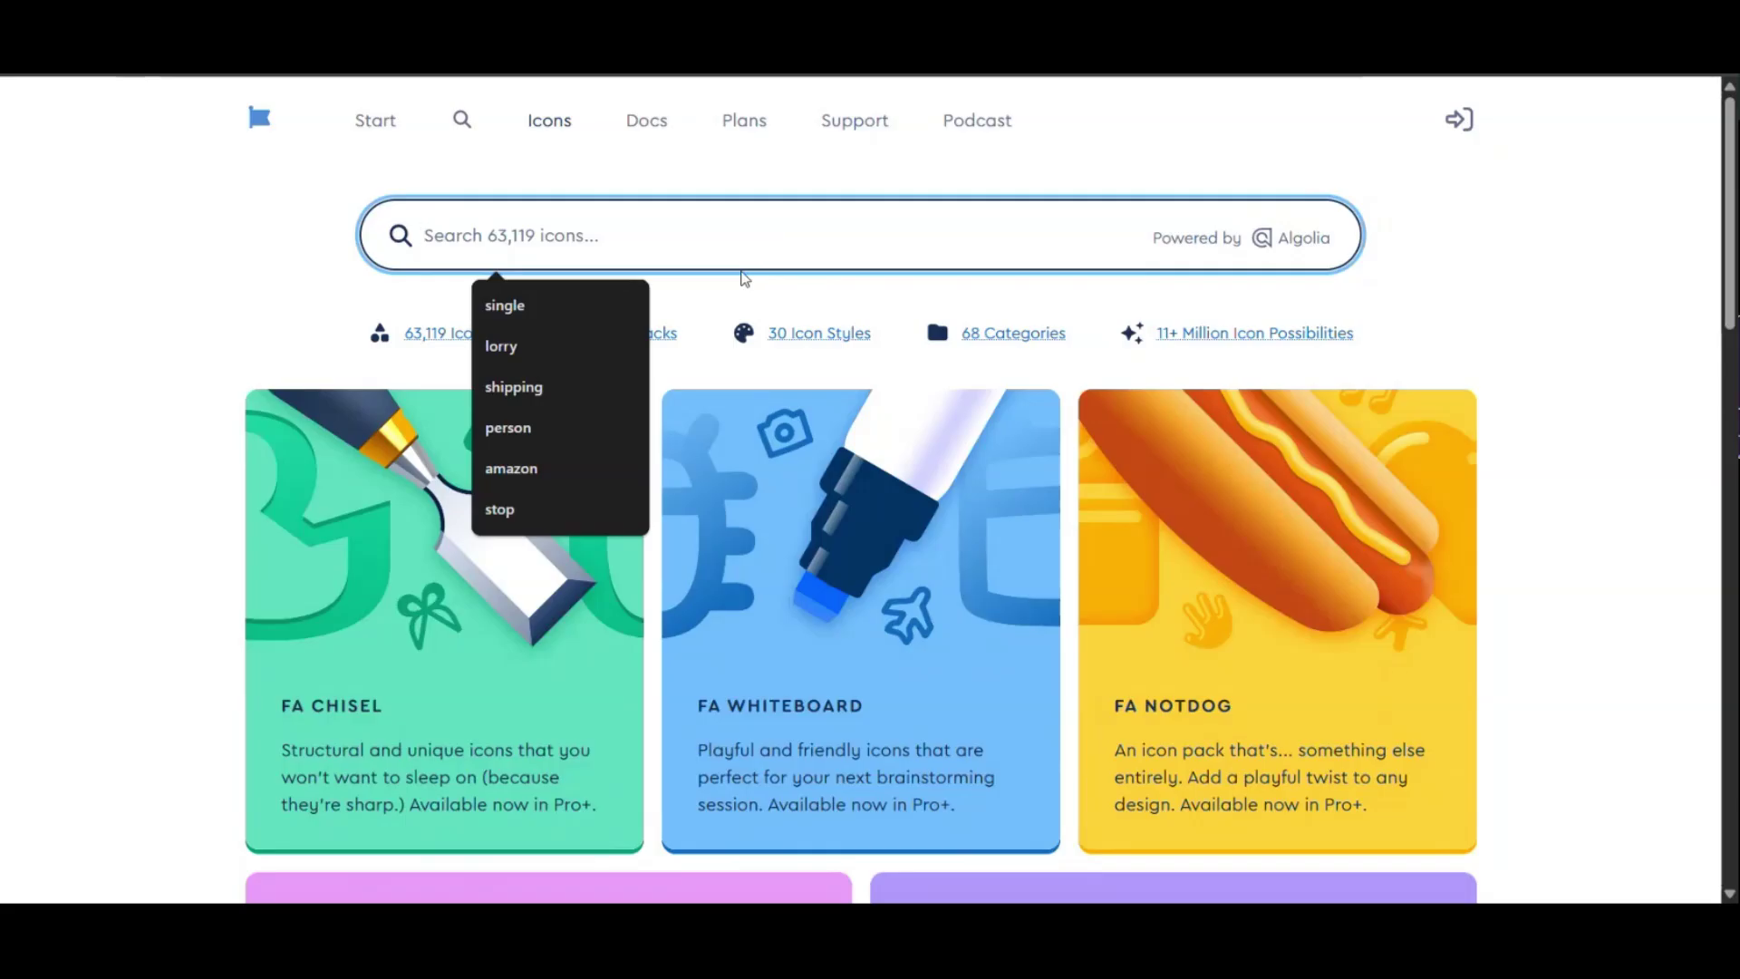
left_click(544, 388)
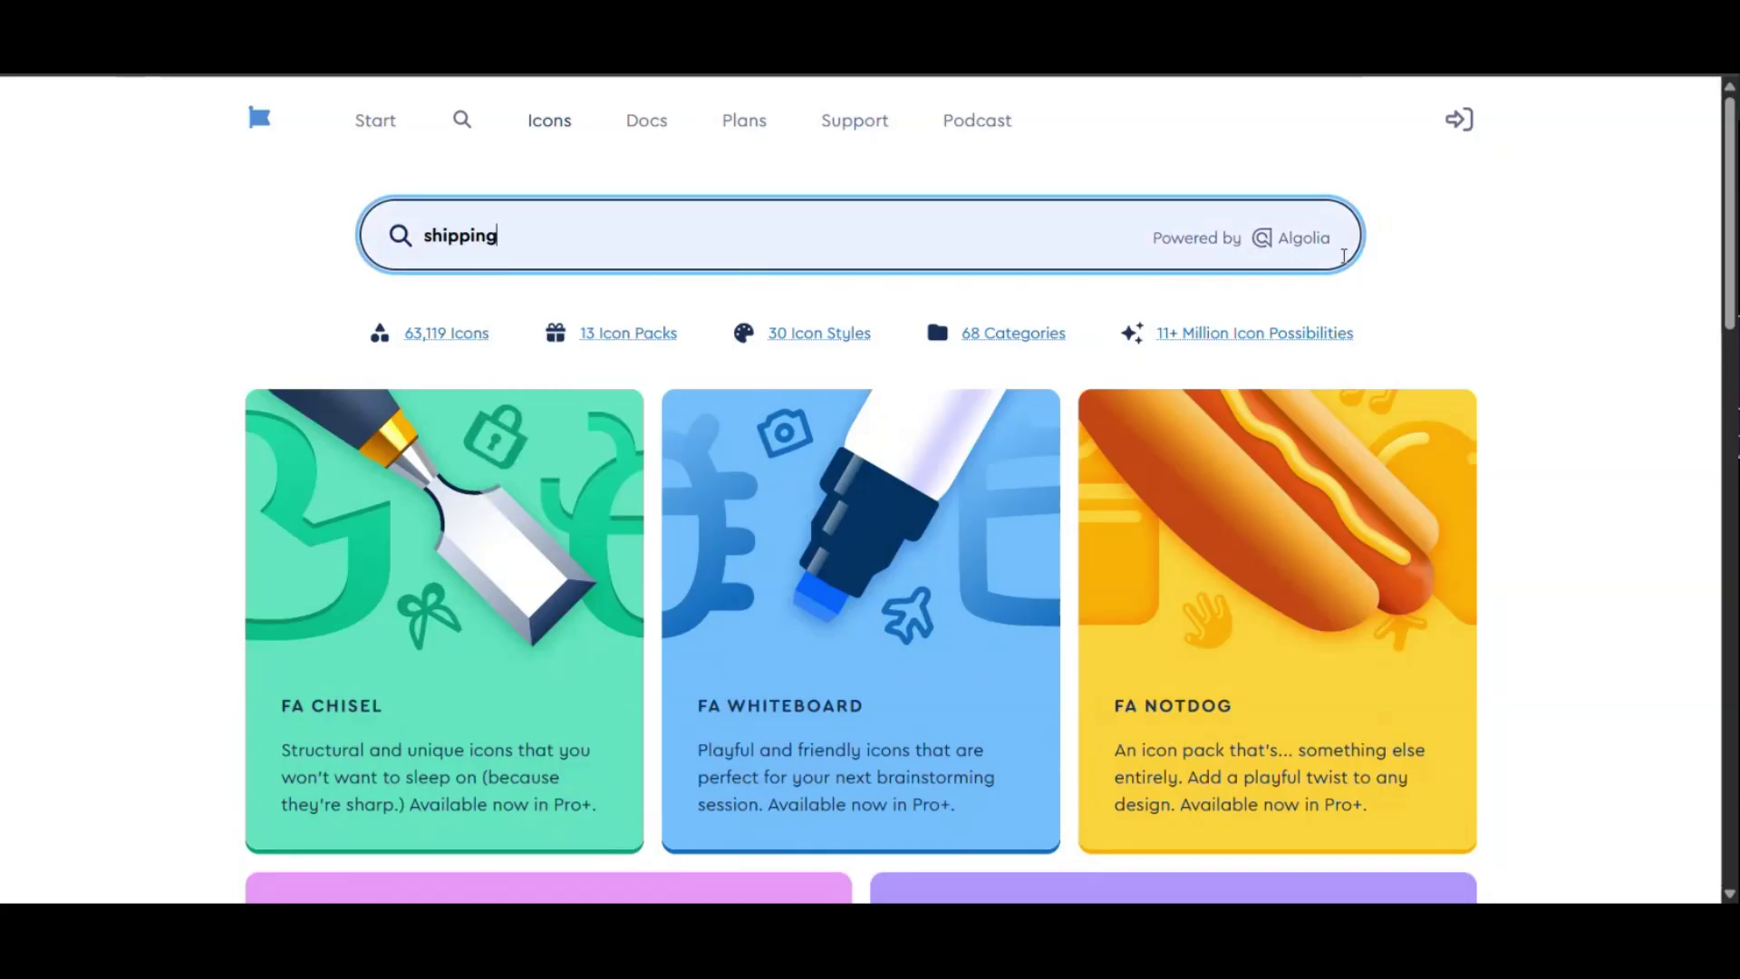
left_click(1319, 236)
Browse the shipping icon results to examine the available truck and box icons
scroll(640, 366, "down", 5)
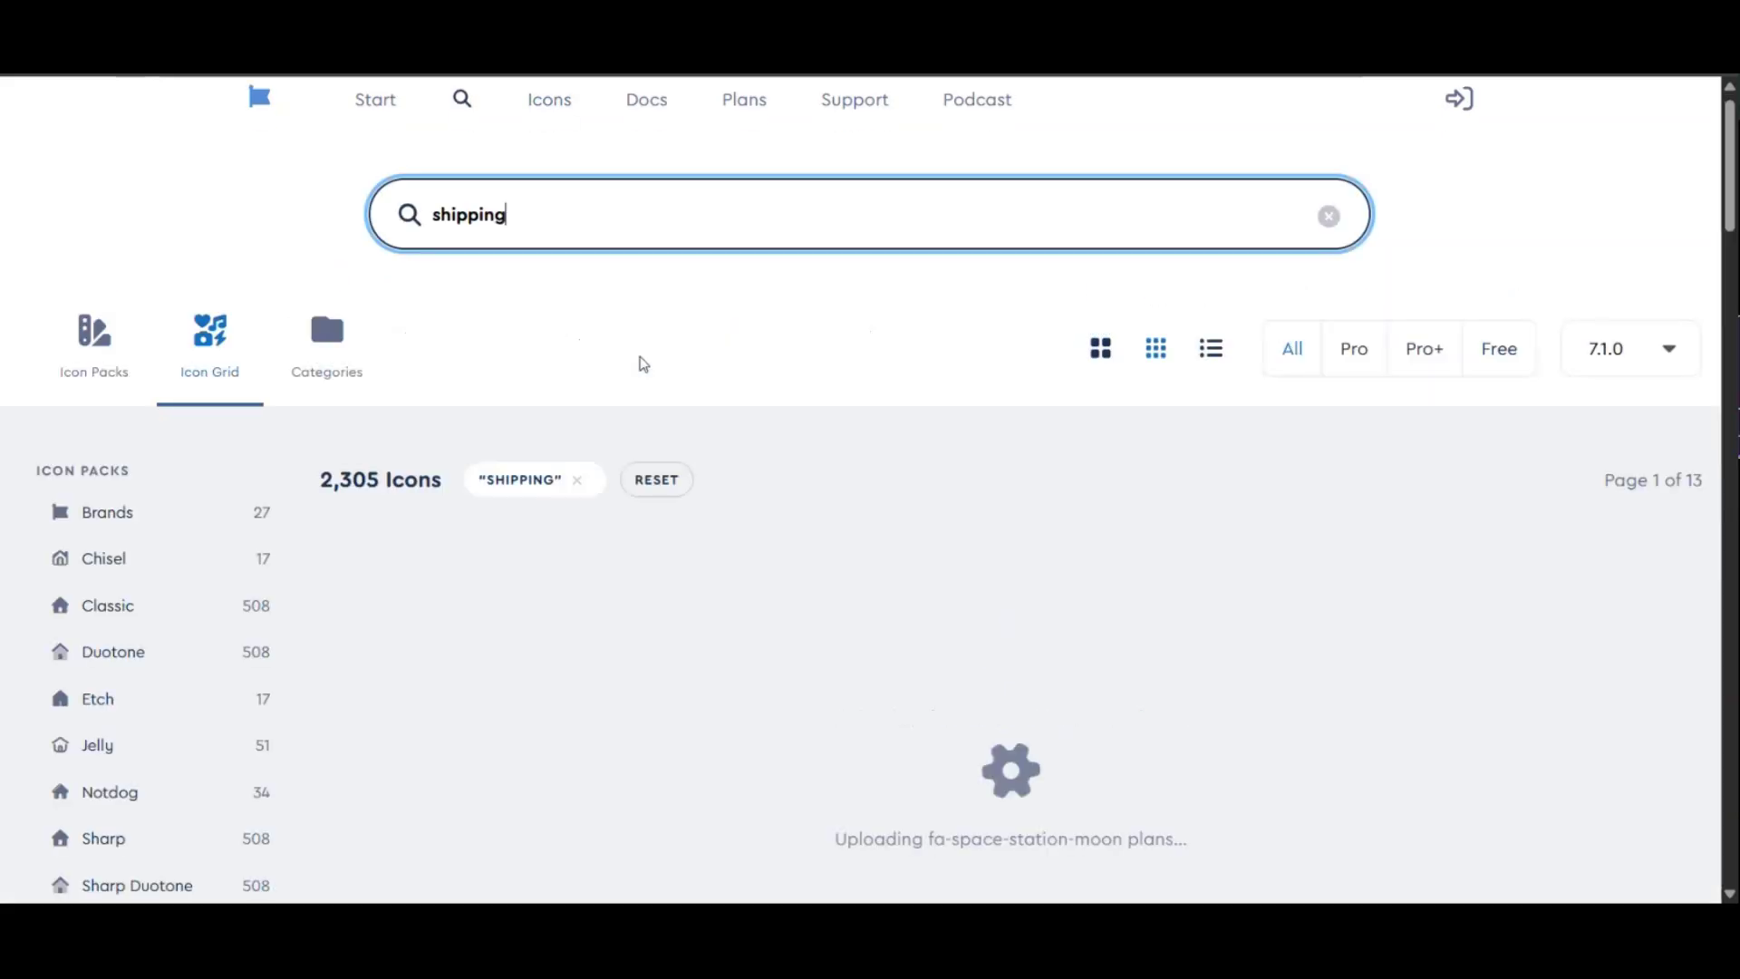
scroll(768, 469, "up", 1)
scroll(768, 470, "up", 3)
scroll(766, 474, "down", 4)
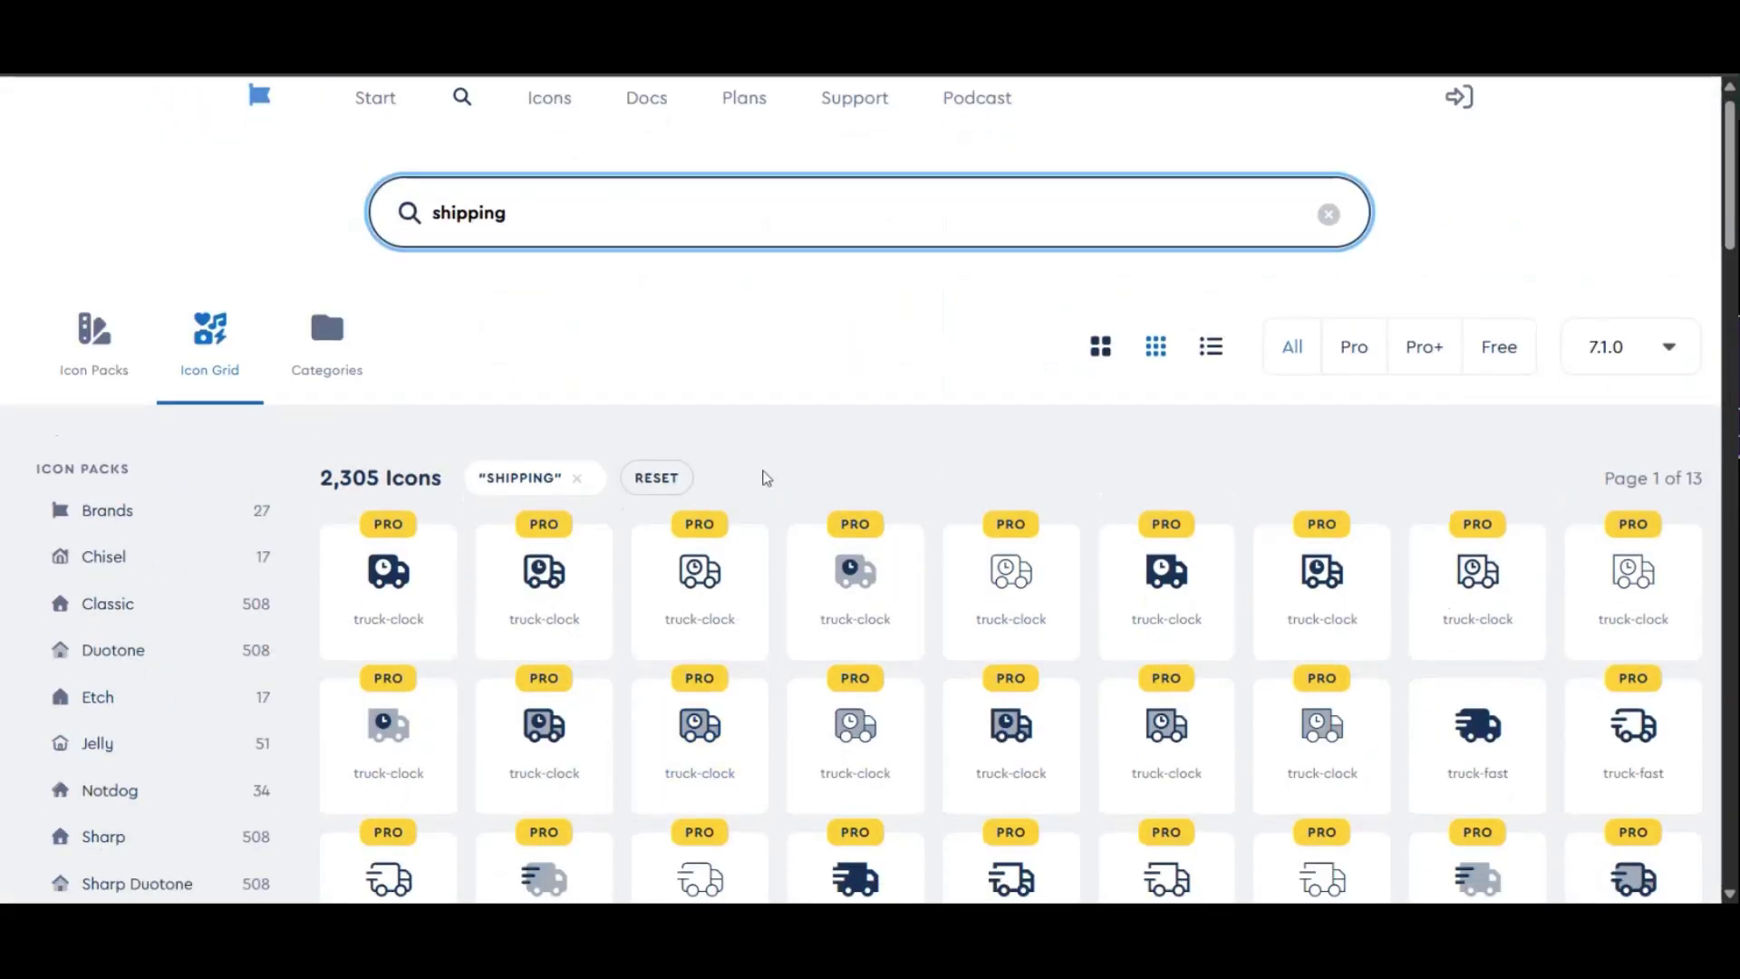
scroll(847, 489, "up", 2)
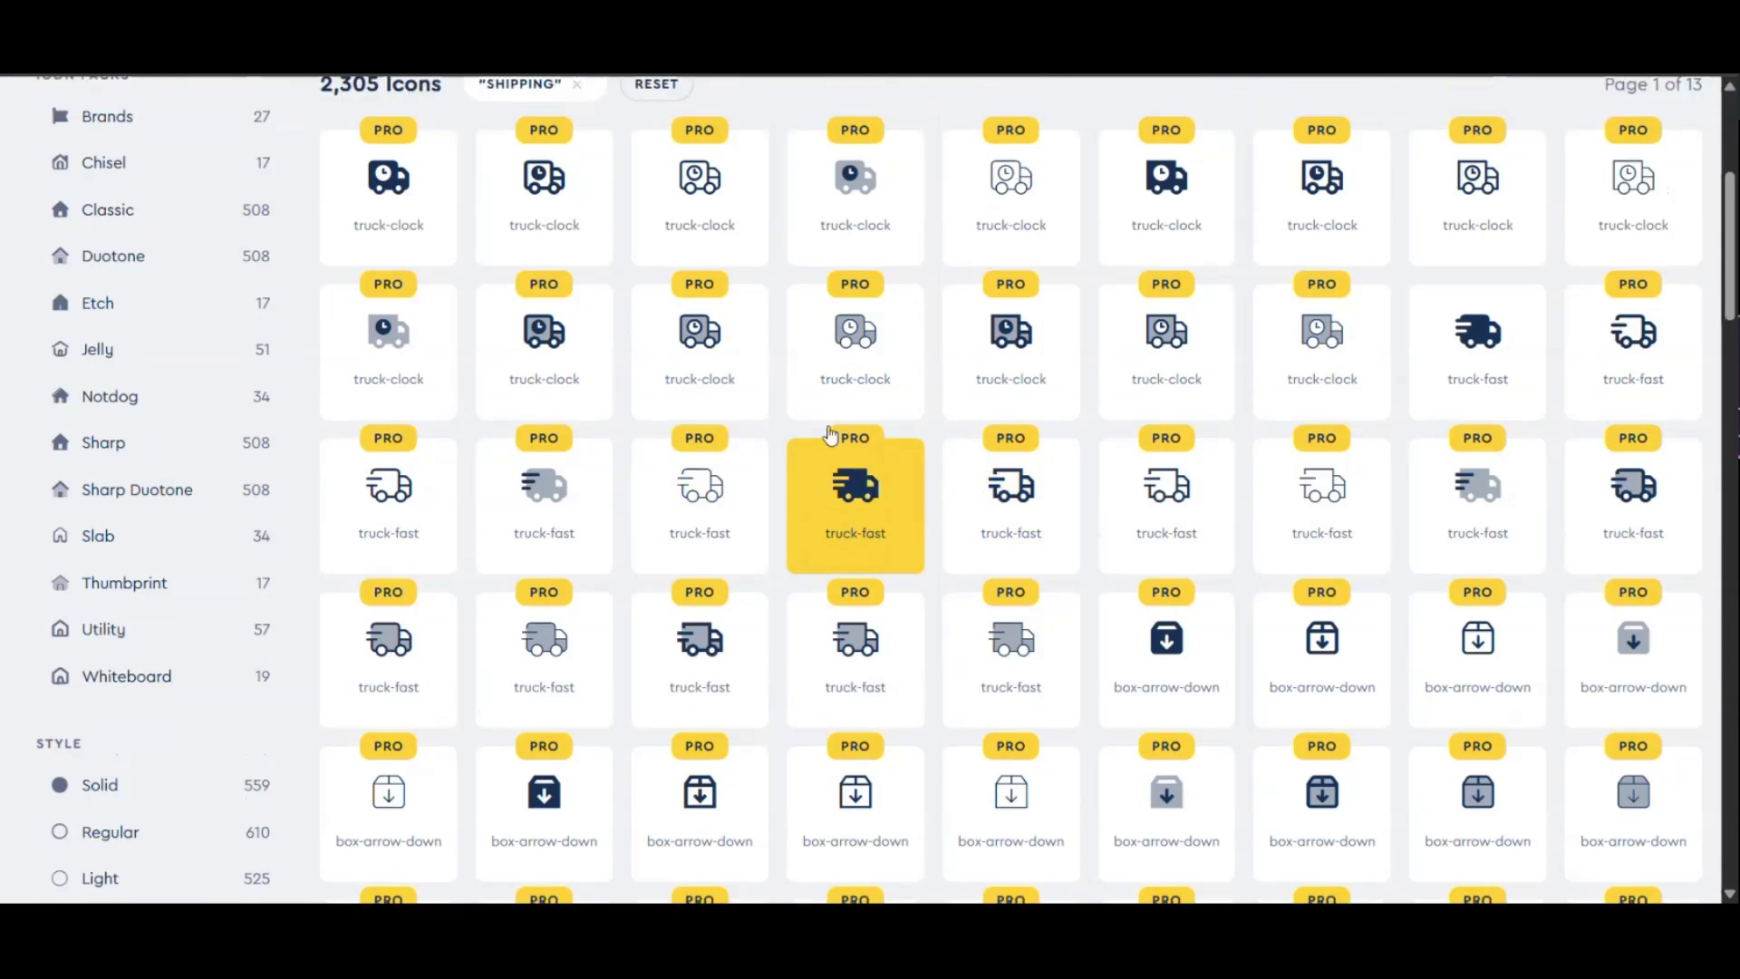
scroll(834, 441, "down", 12)
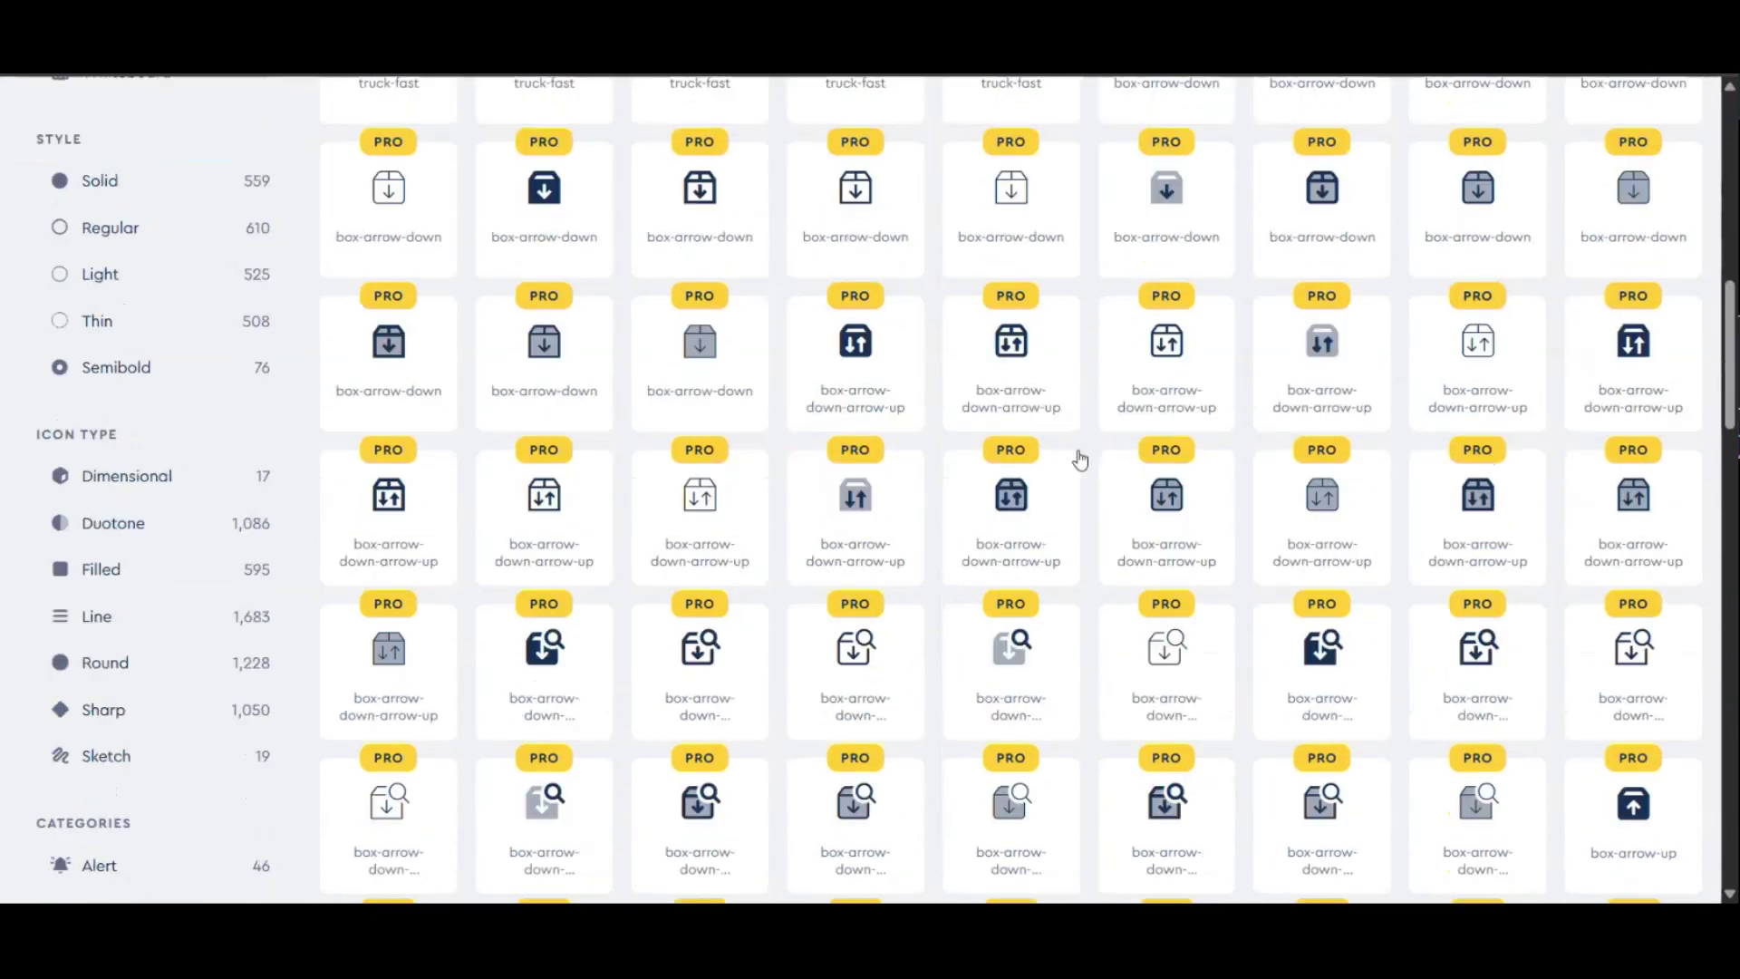
Open the light truck-clock icon from the shipping results and copy its HTML code snippet
left_click_drag(1722, 419, 1628, 185)
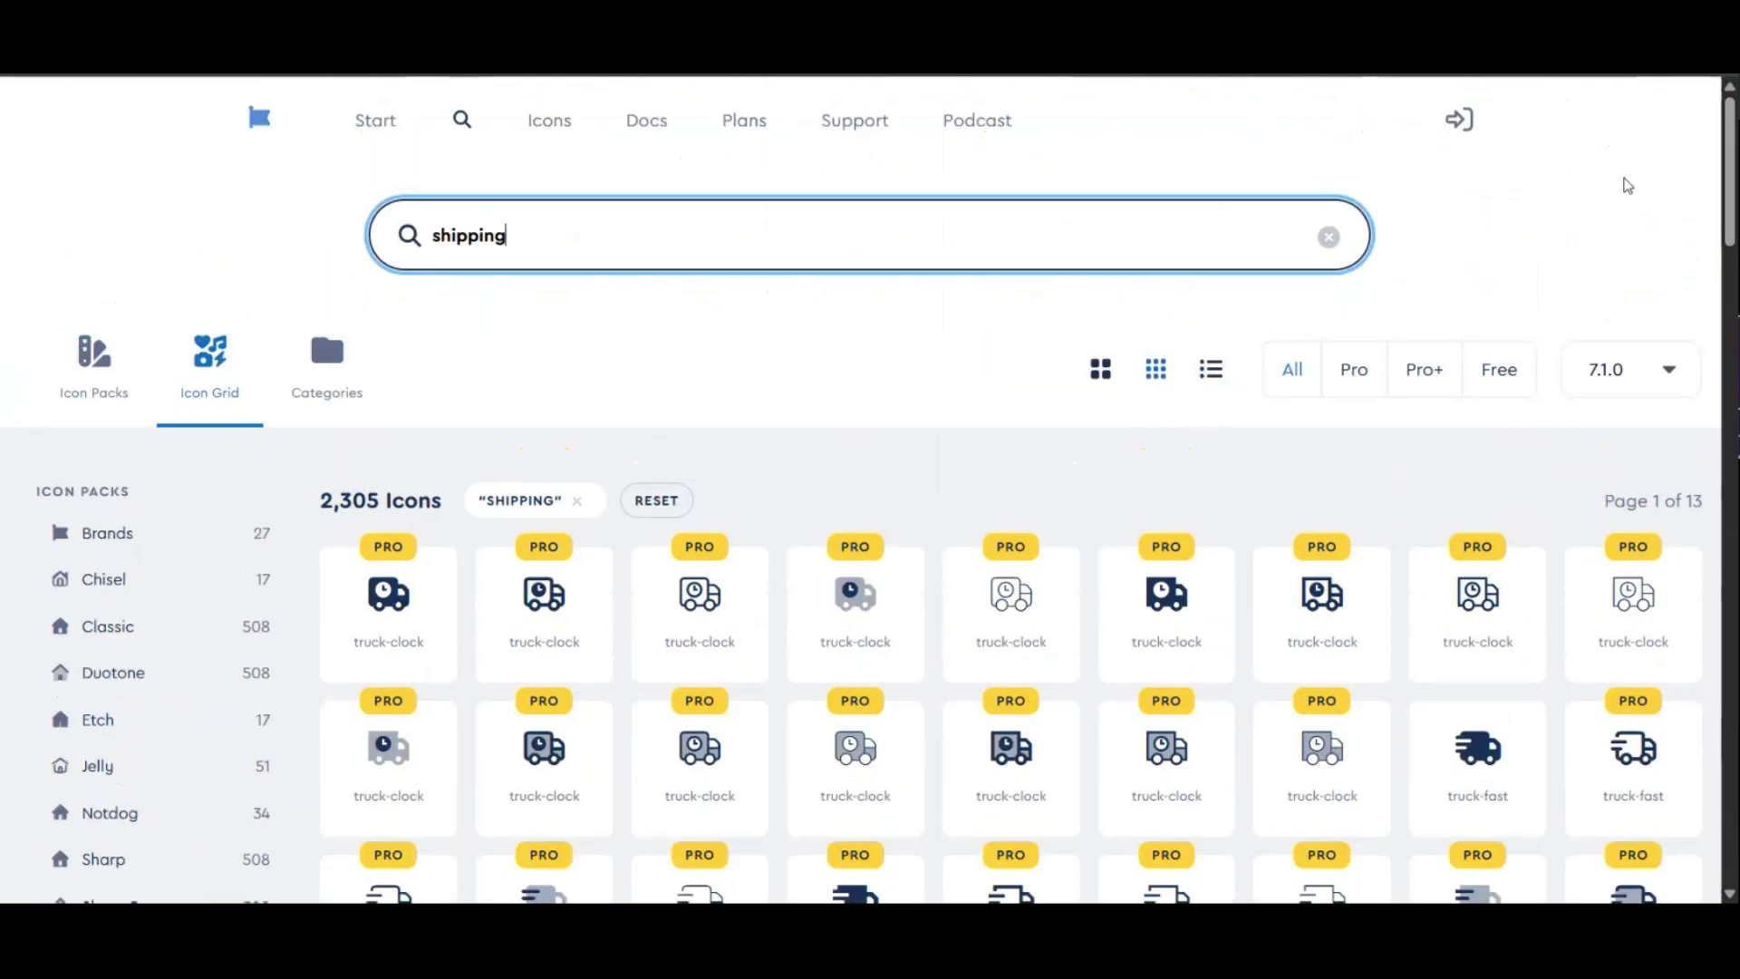
scroll(849, 558, "down", 1)
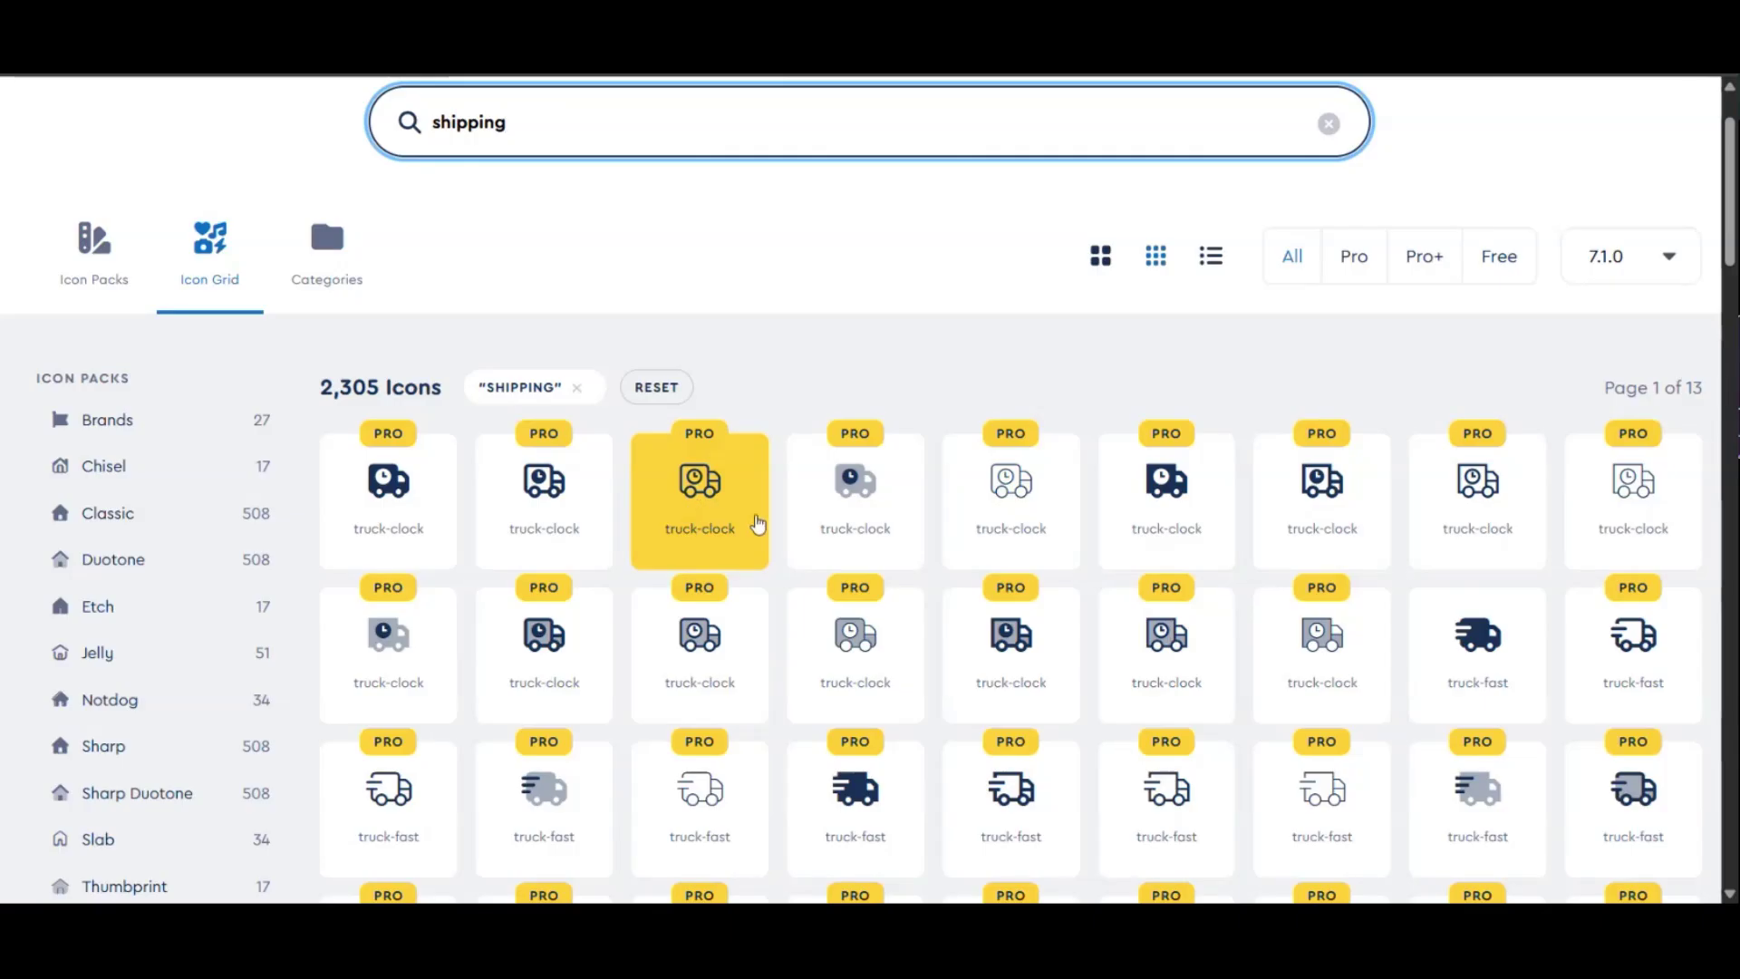
left_click(715, 508)
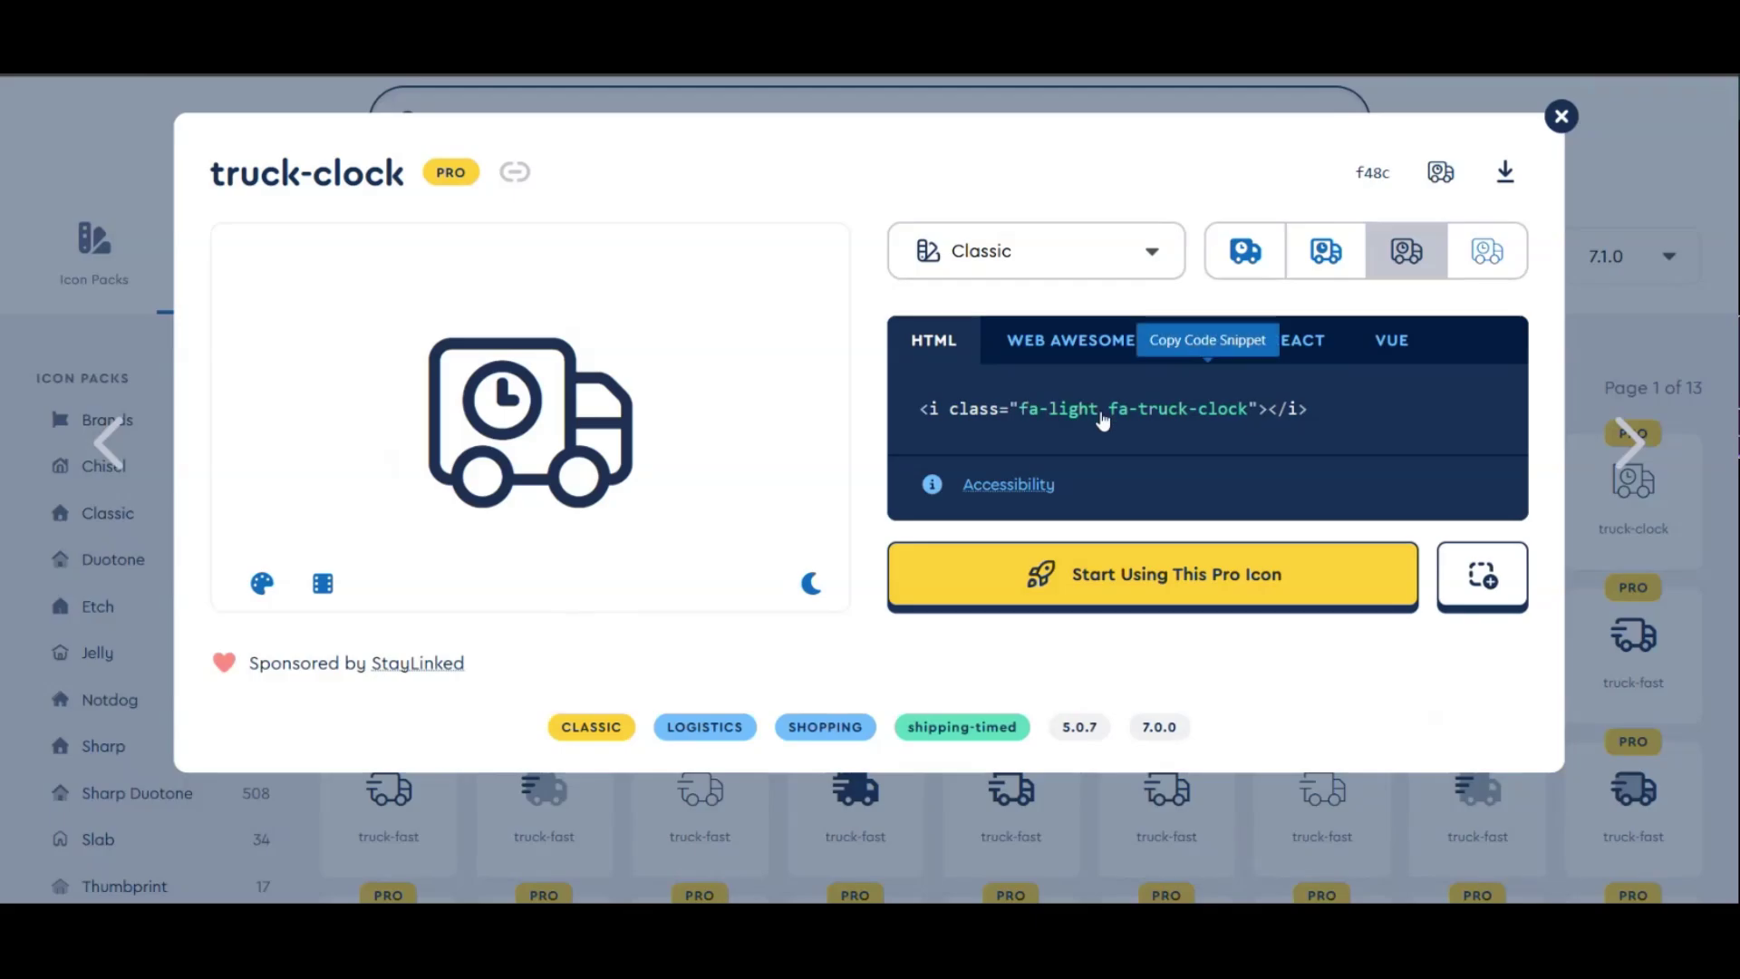
left_click(1217, 417)
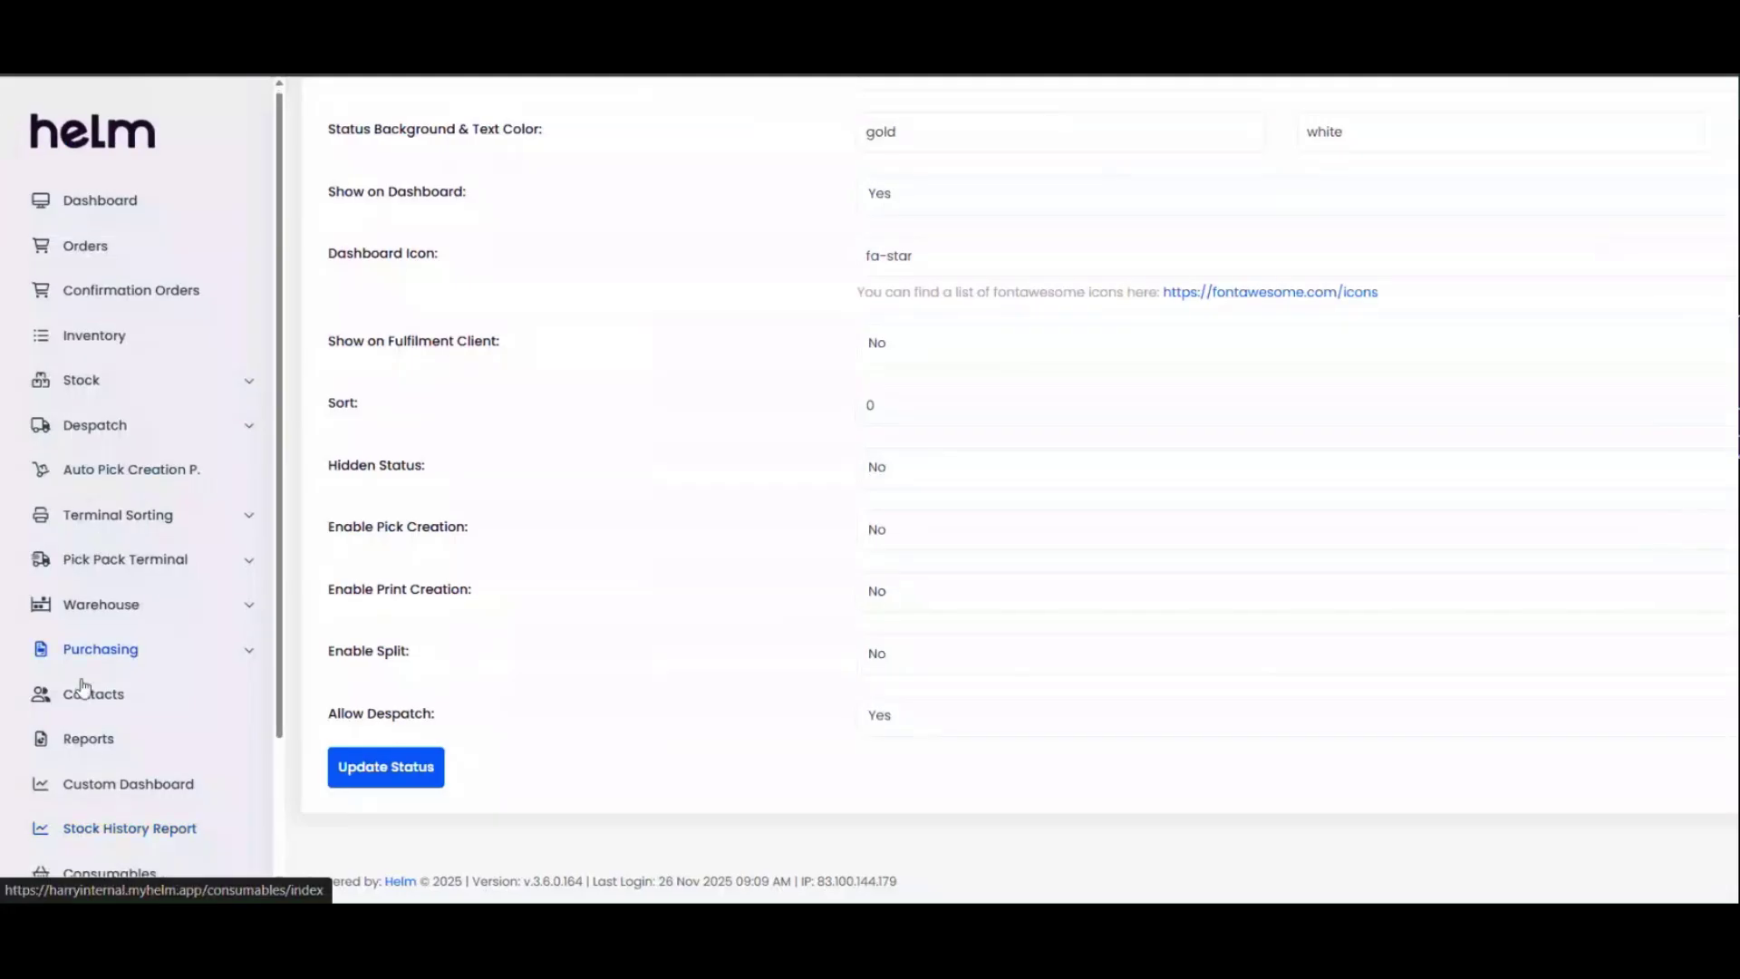
Switch back to Helm and open the Custom Dashboard's settings at the untitled Orders Received tile
scroll(83, 687, "down", 3)
left_click(148, 603)
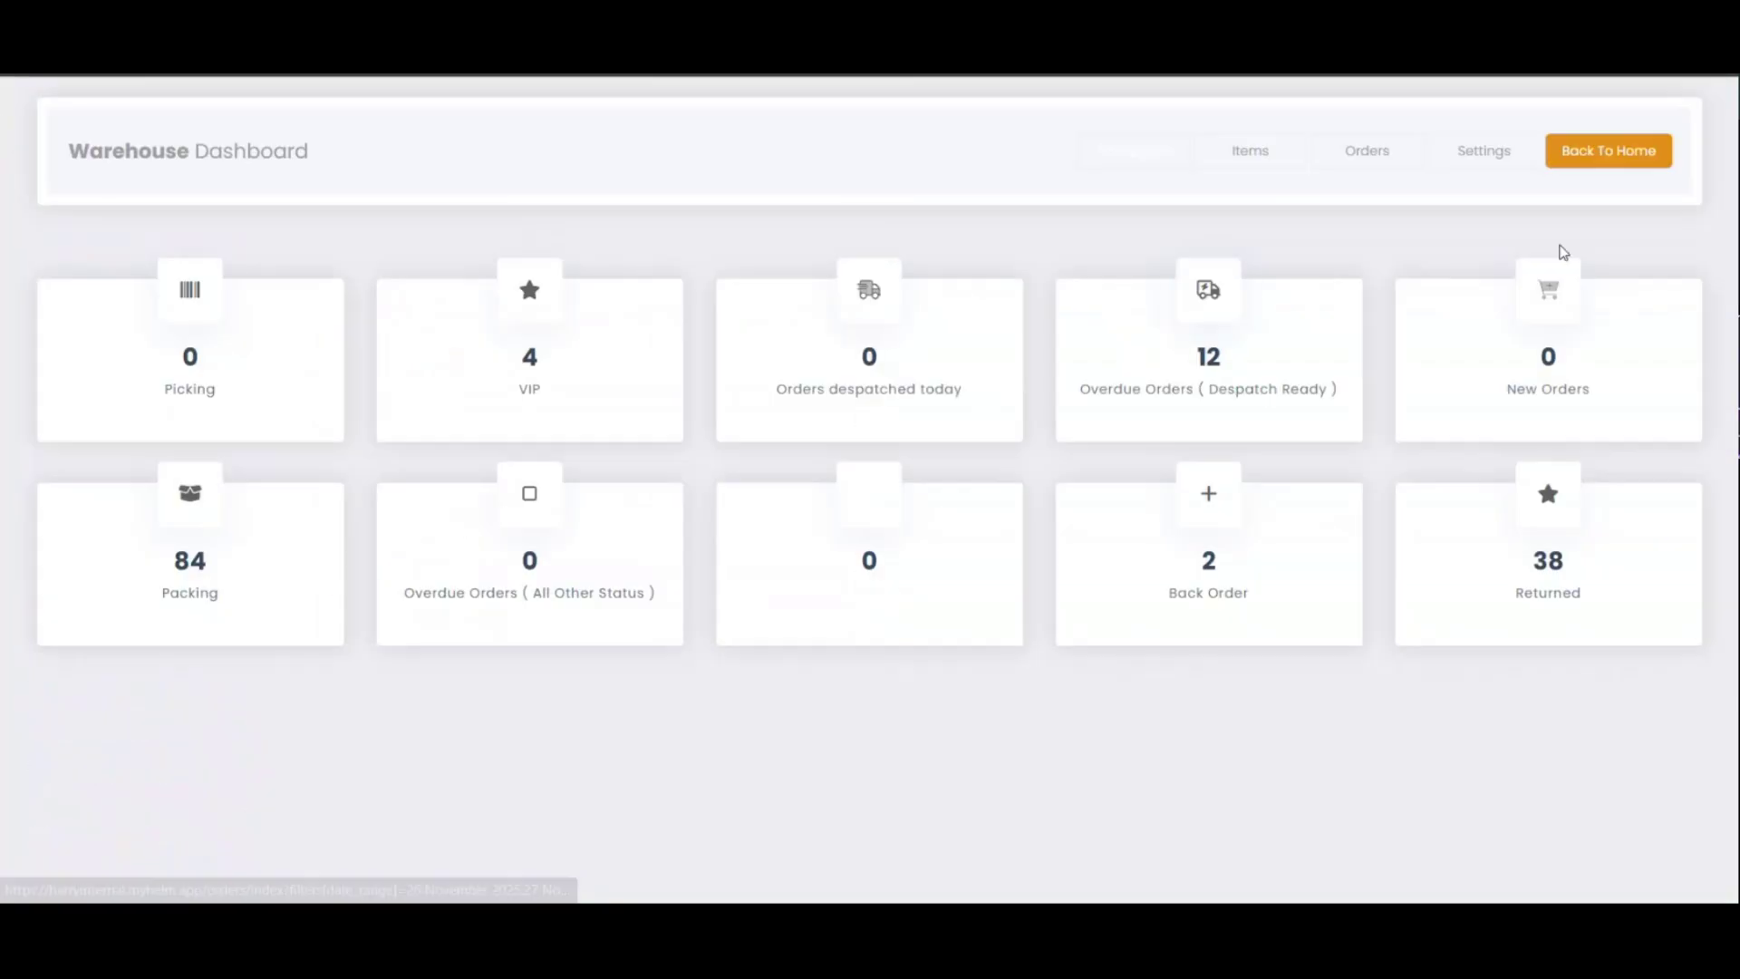
left_click(1504, 167)
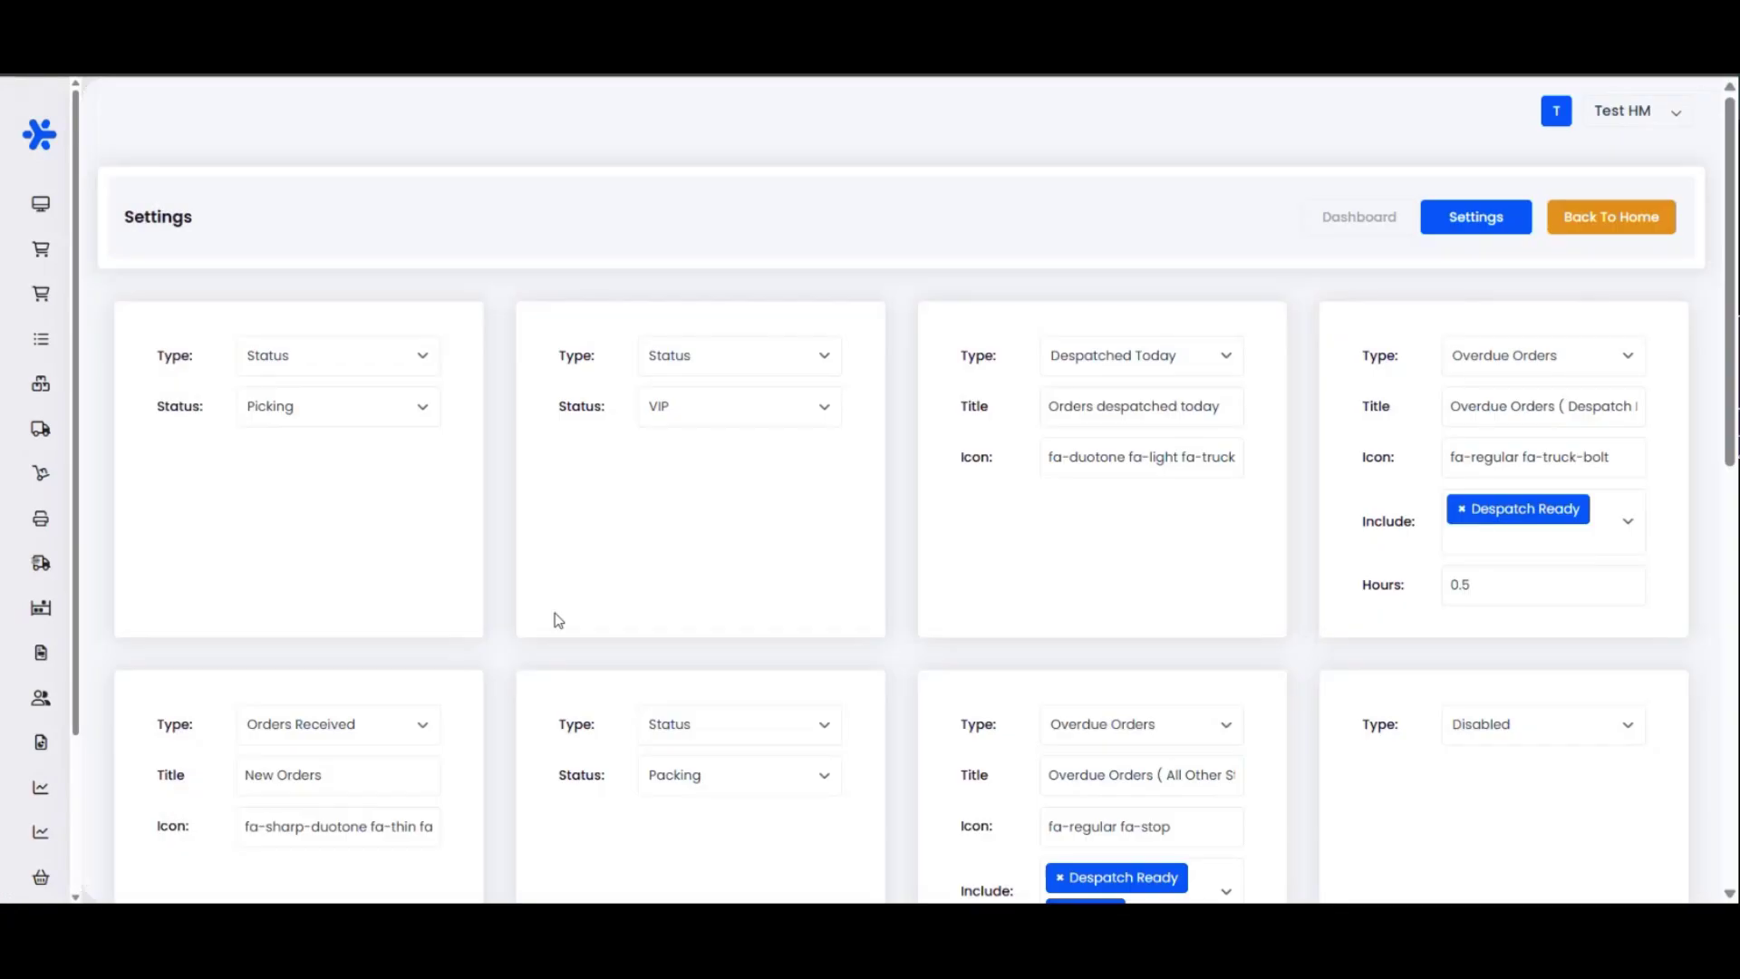
scroll(552, 653, "down", 5)
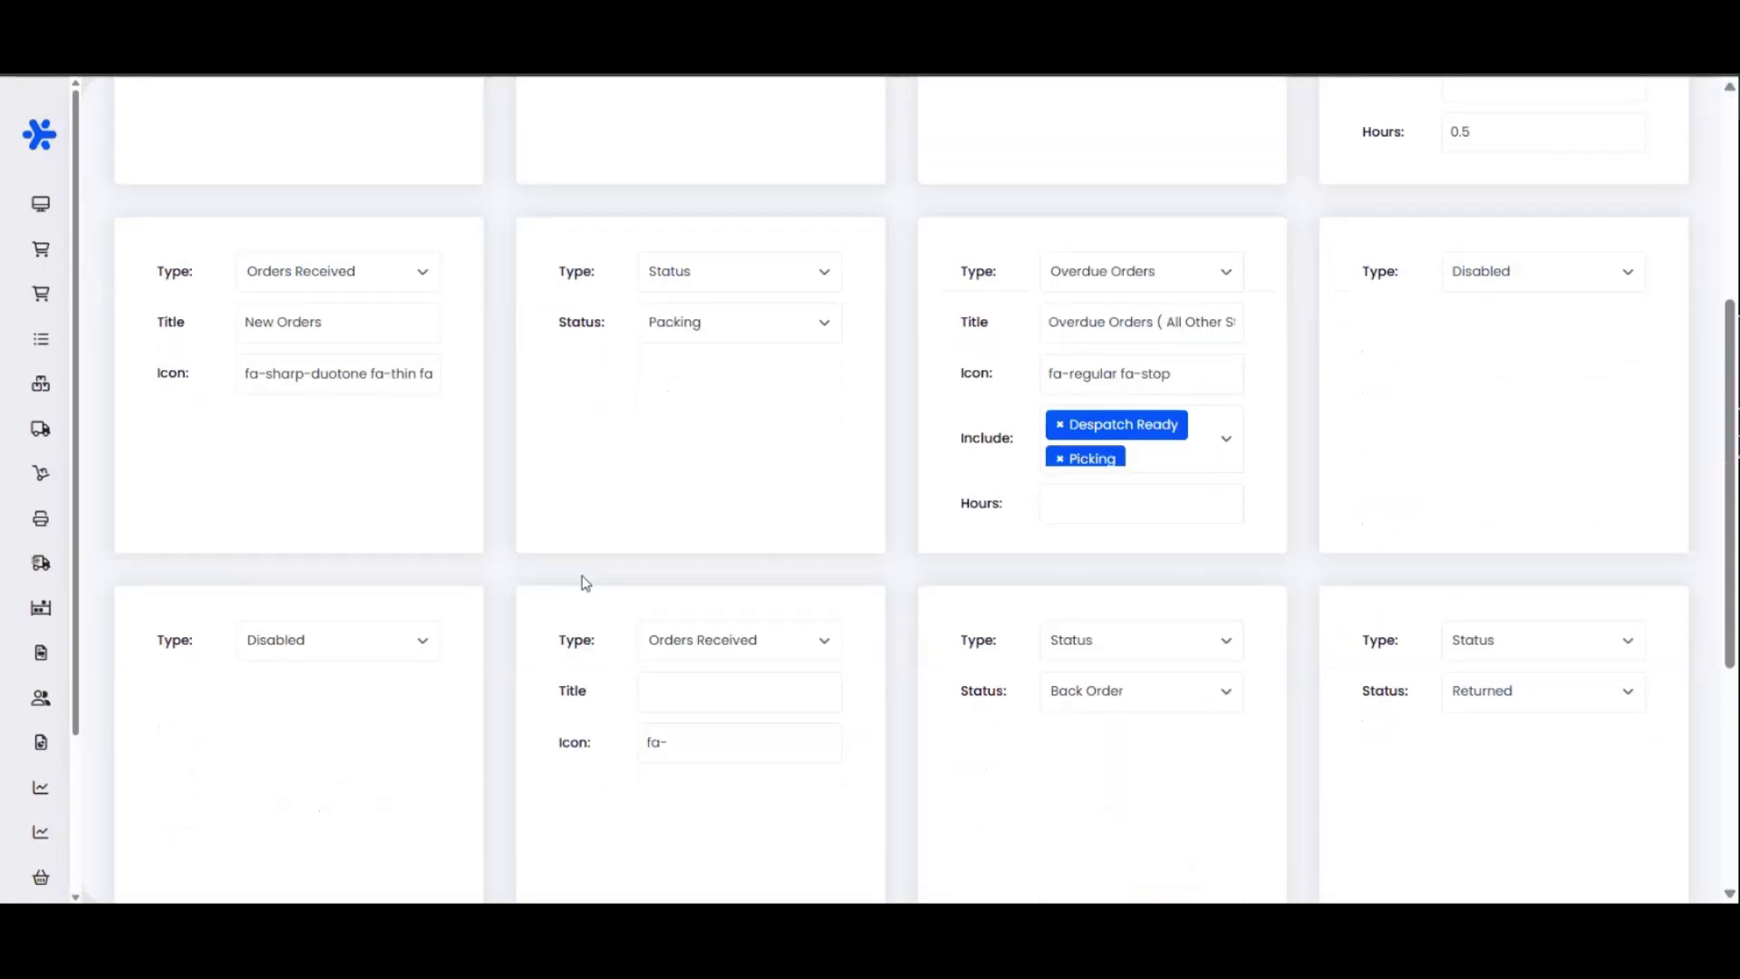
left_click(366, 651)
Replace the untitled Orders Received tile's icon with the copied code, trimmed to "fa-light fa-truck-clock"
left_click_drag(695, 742, 616, 754)
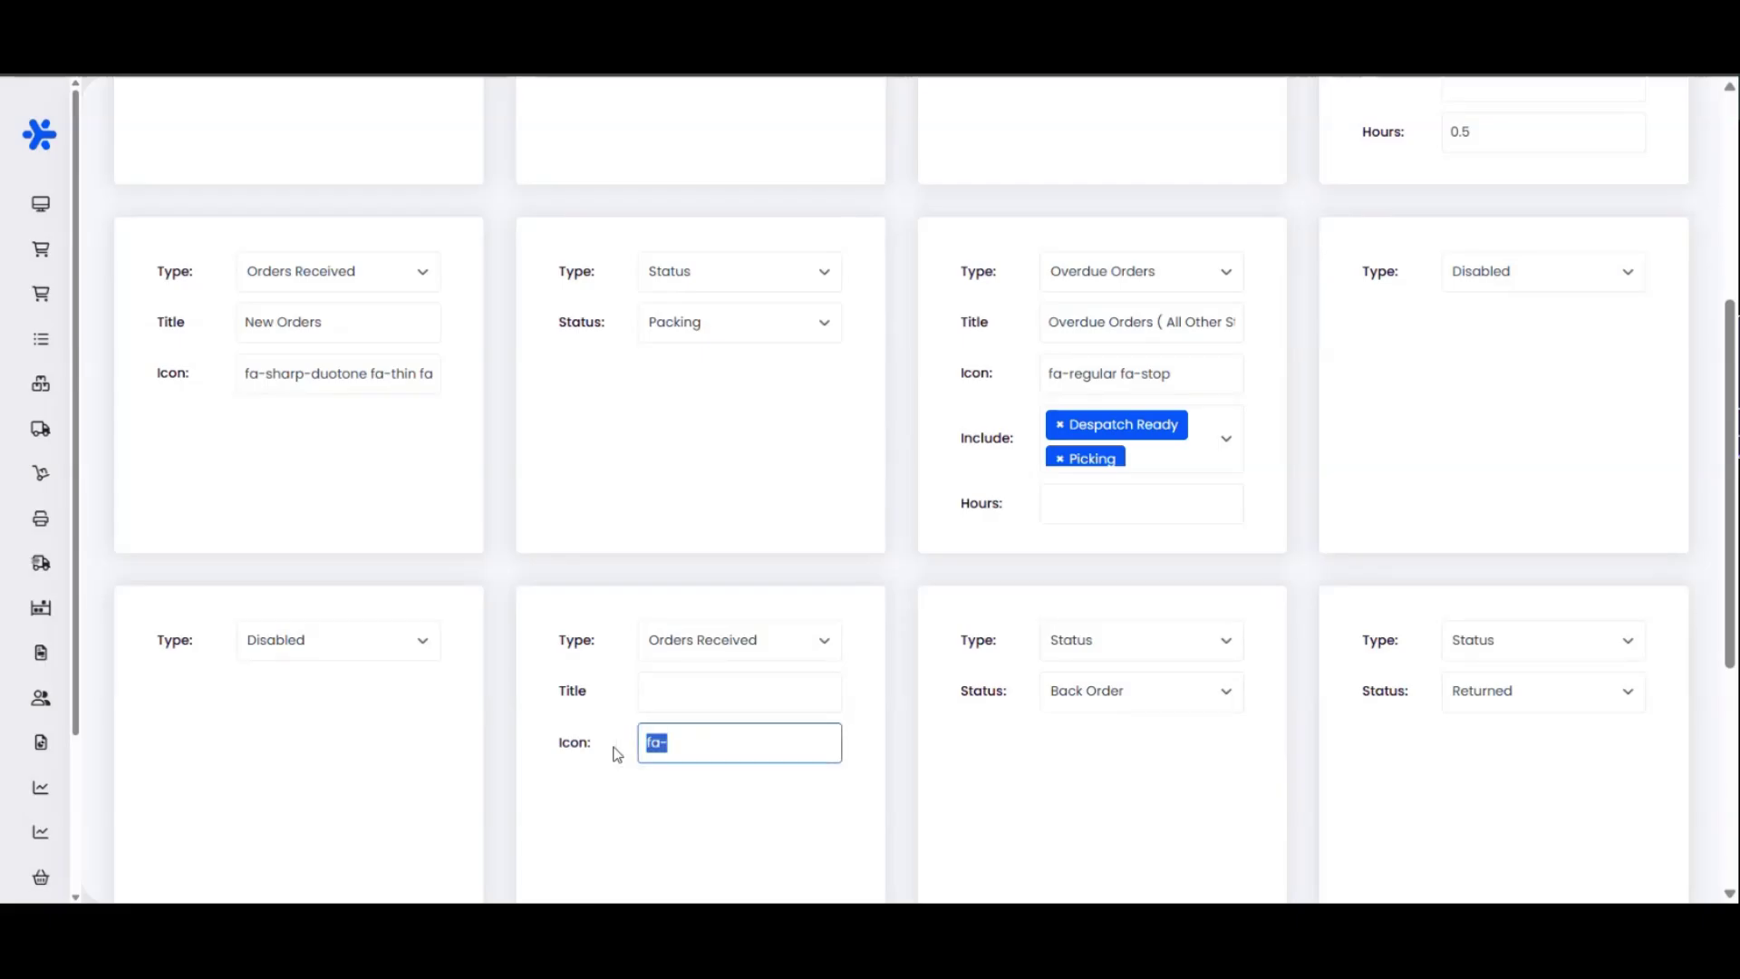
key("ctrl+v")
key("BackSpace")
key("BackSpace")
key("BackSpace")
key("BackSpace")
key("BackSpace")
key("BackSpace")
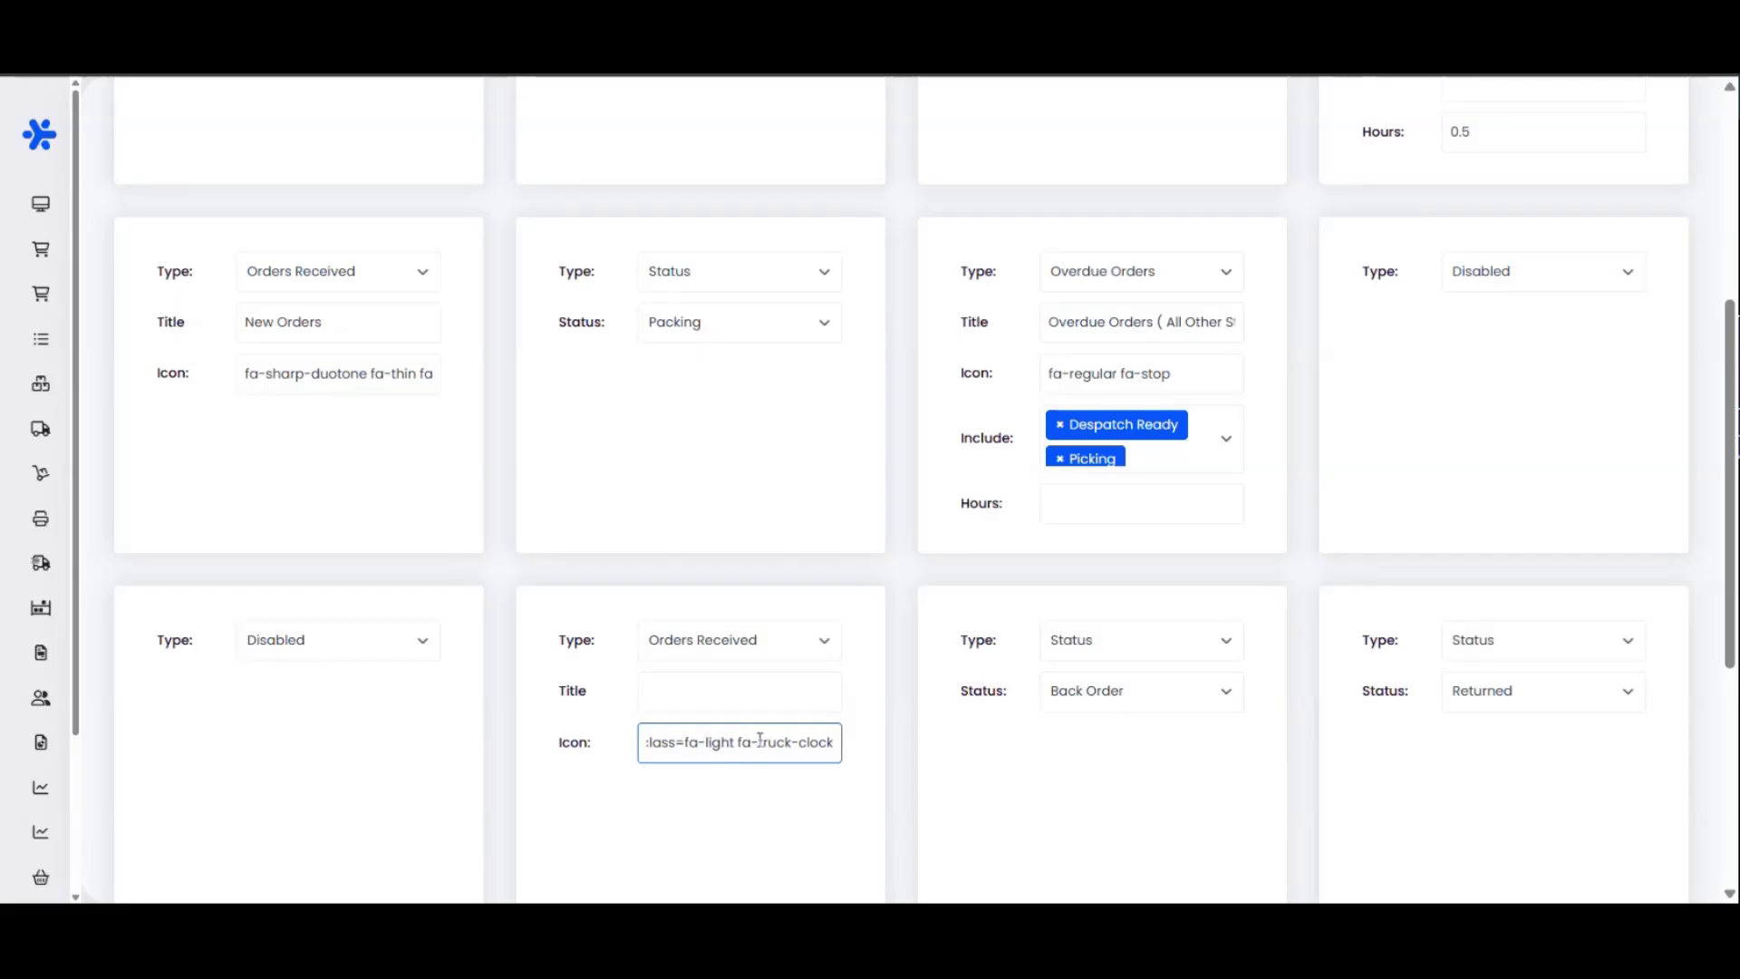
key("BackSpace")
key("BackSpace")
key("BackSpace")
key("BackSpace")
key("BackSpace")
key("BackSpace")
key("BackSpace")
key("BackSpace")
key("BackSpace")
left_click_drag(810, 751, 622, 737)
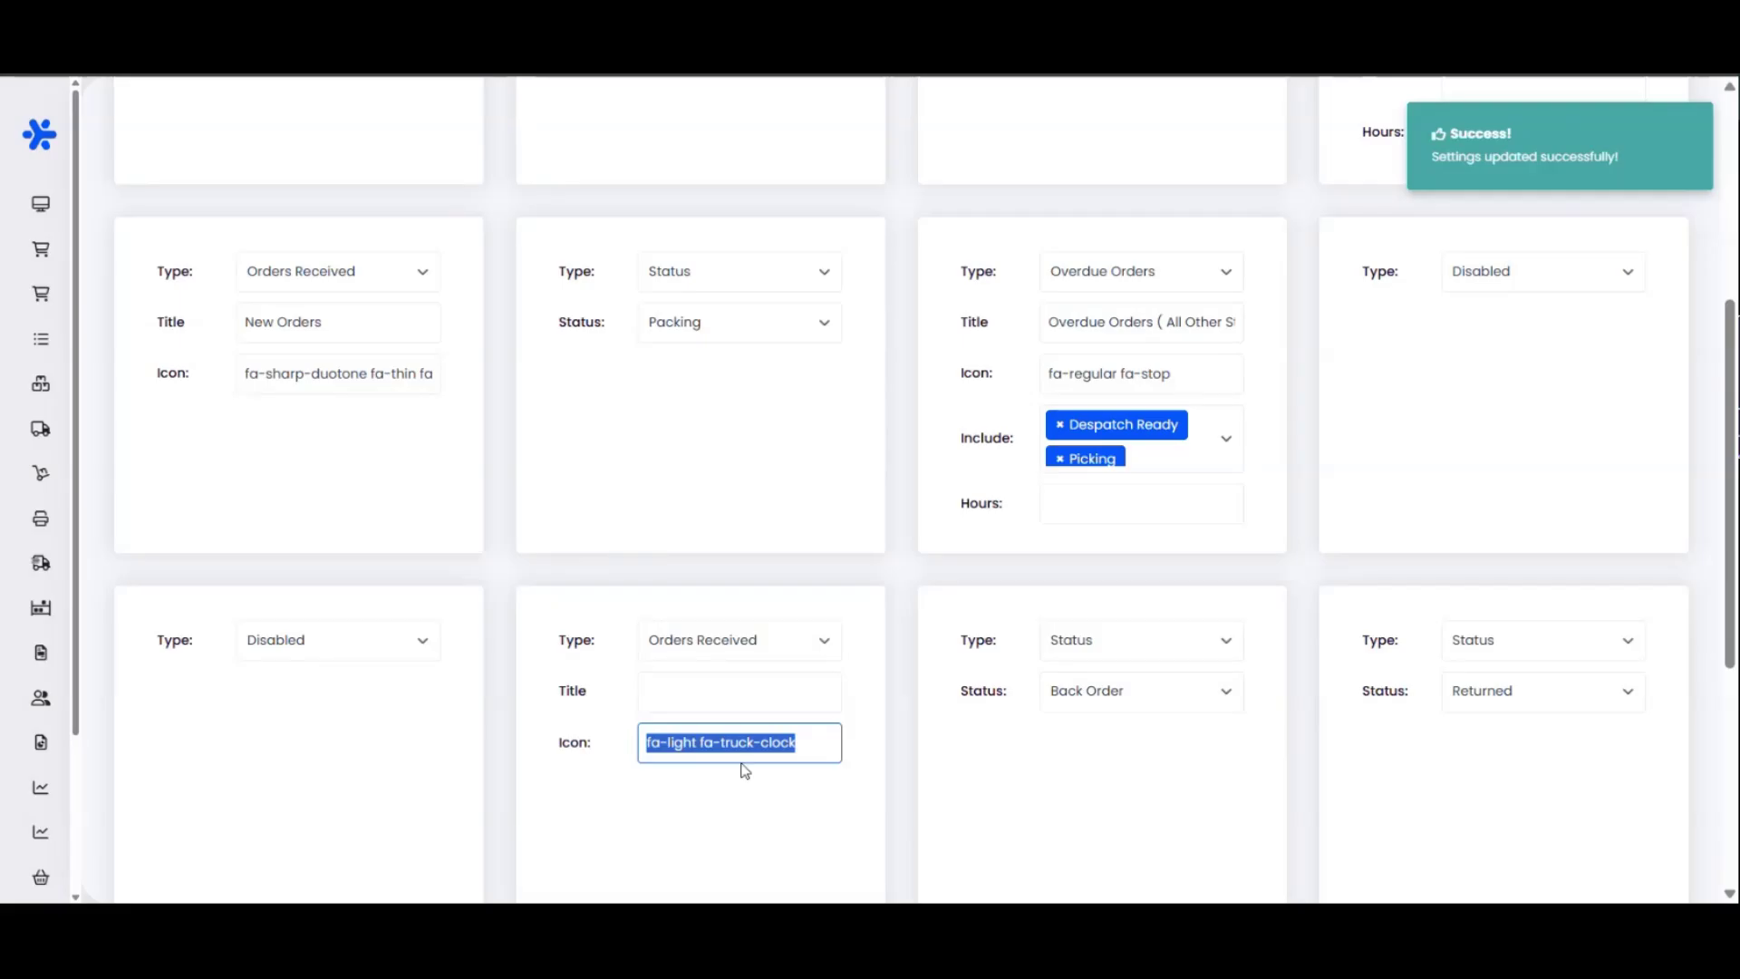
Title the Orders Received tile with the truck-clock icon "Freetext" and display the Warehouse Dashboard
left_click(759, 675)
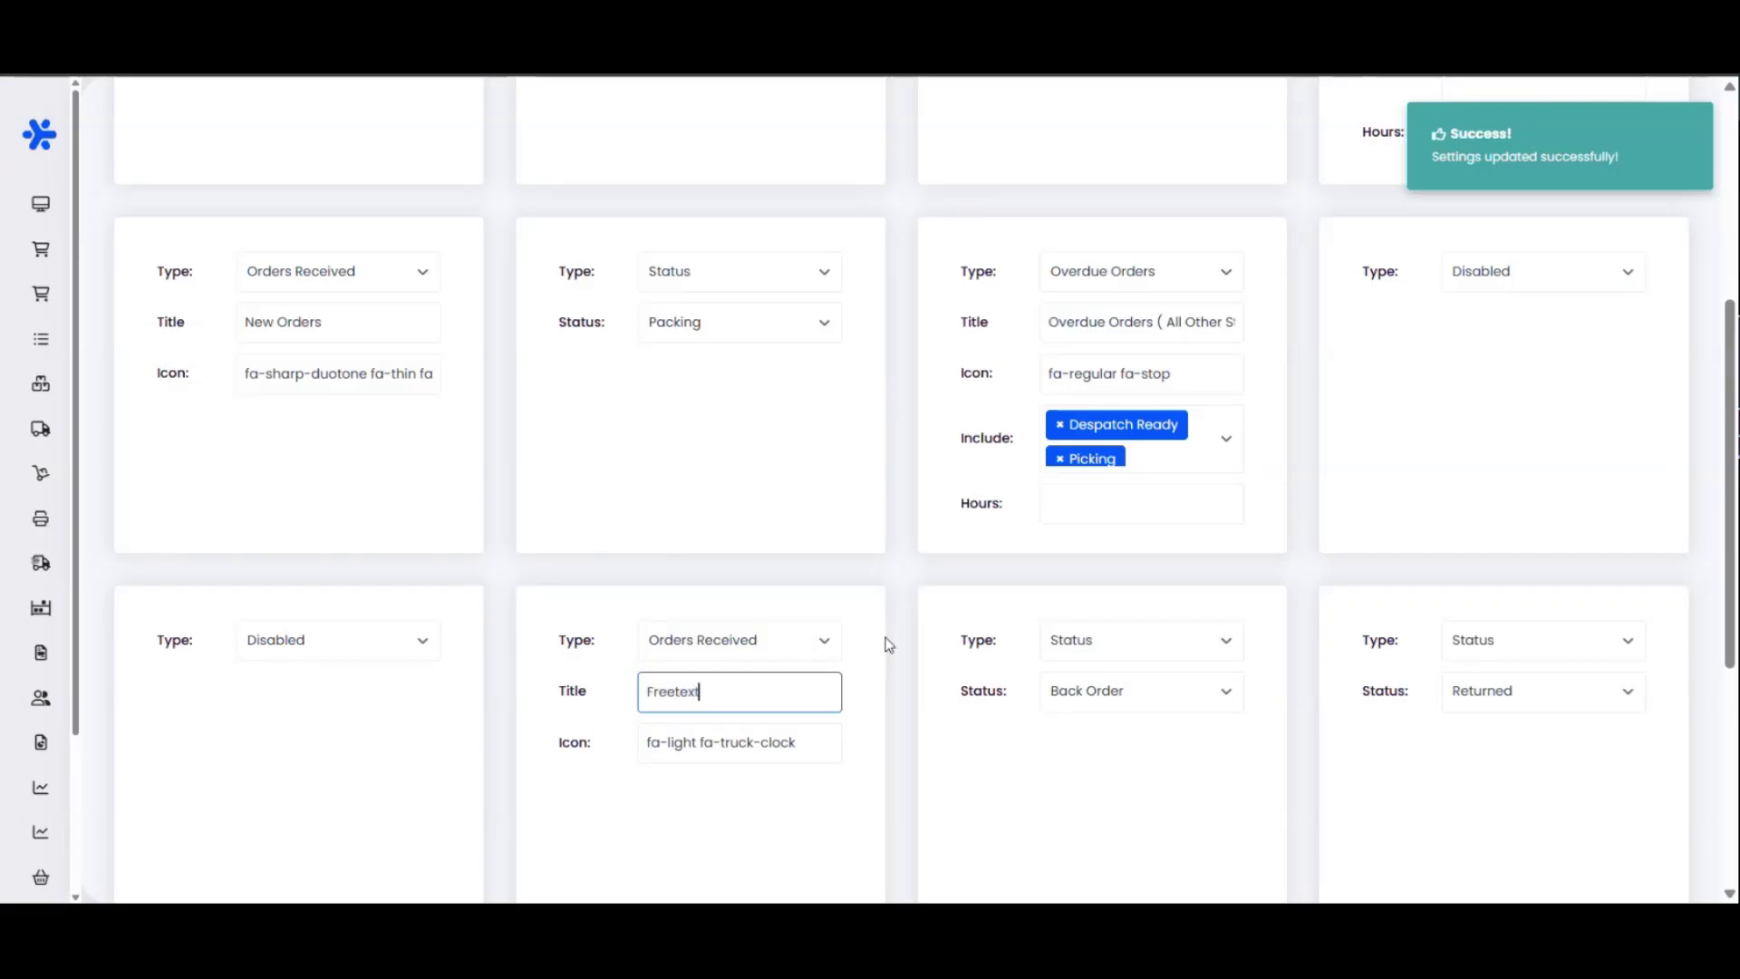
scroll(789, 841, "up", 5)
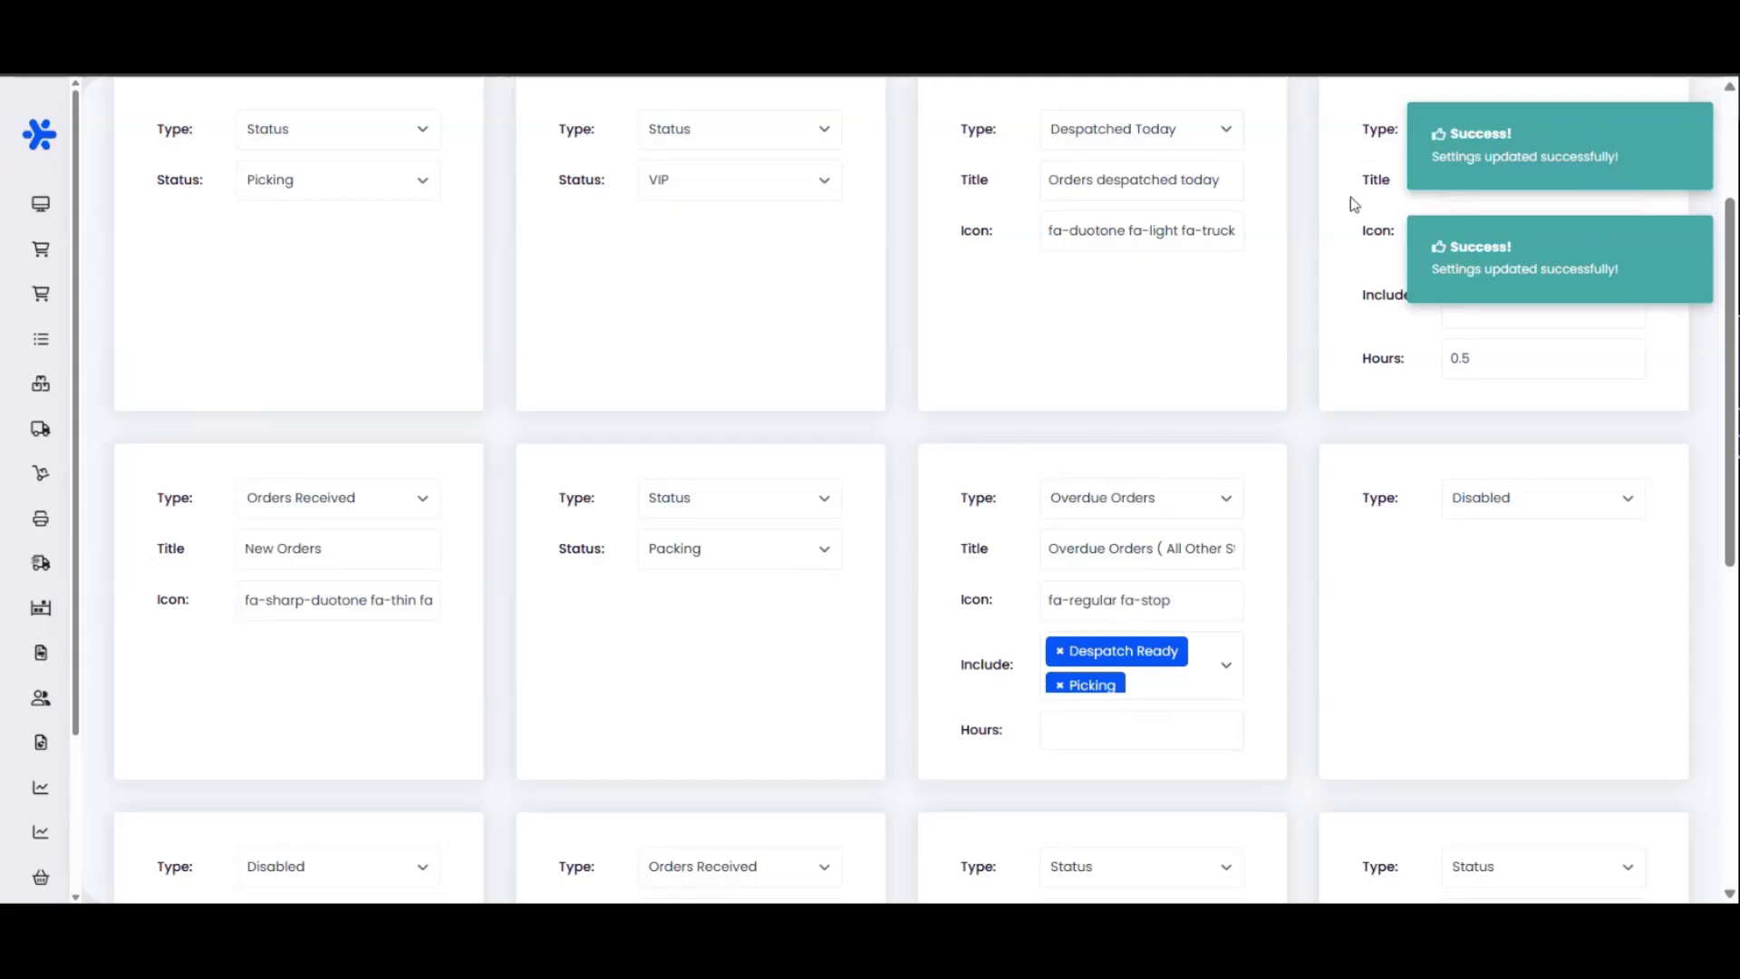
left_click(1319, 217)
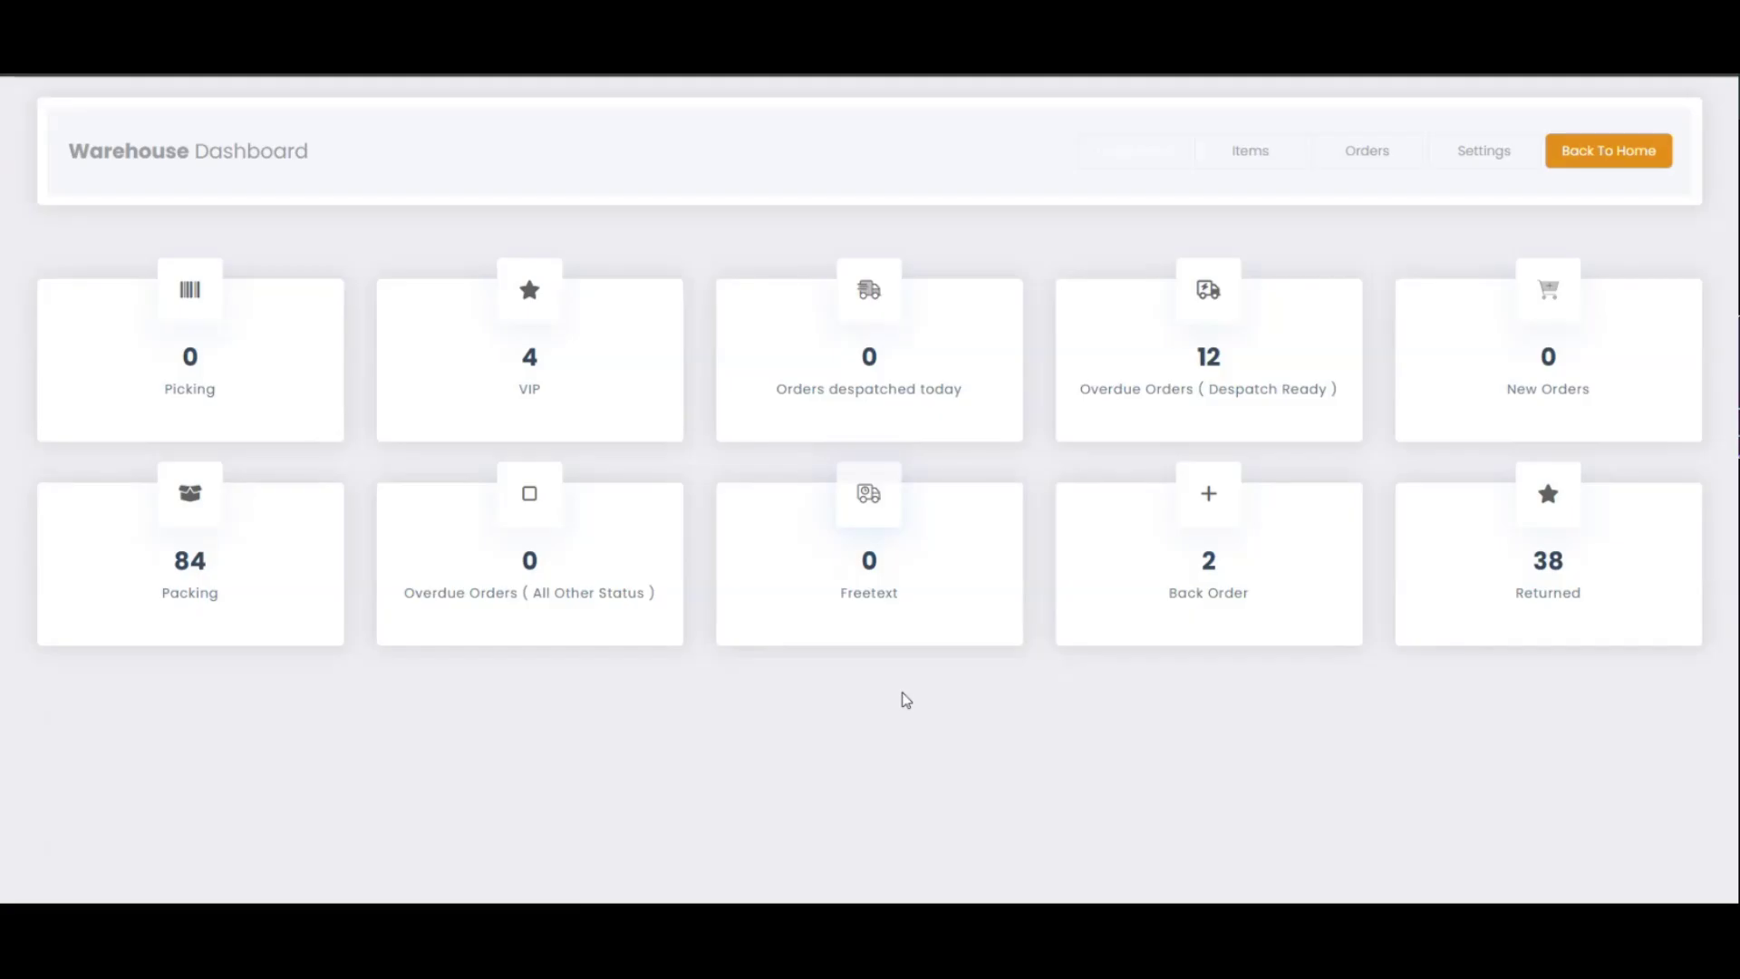
Reopen the dashboard settings and change the first disabled tile in the last row to Overdue Orders, titled "Free text"
left_click(1483, 151)
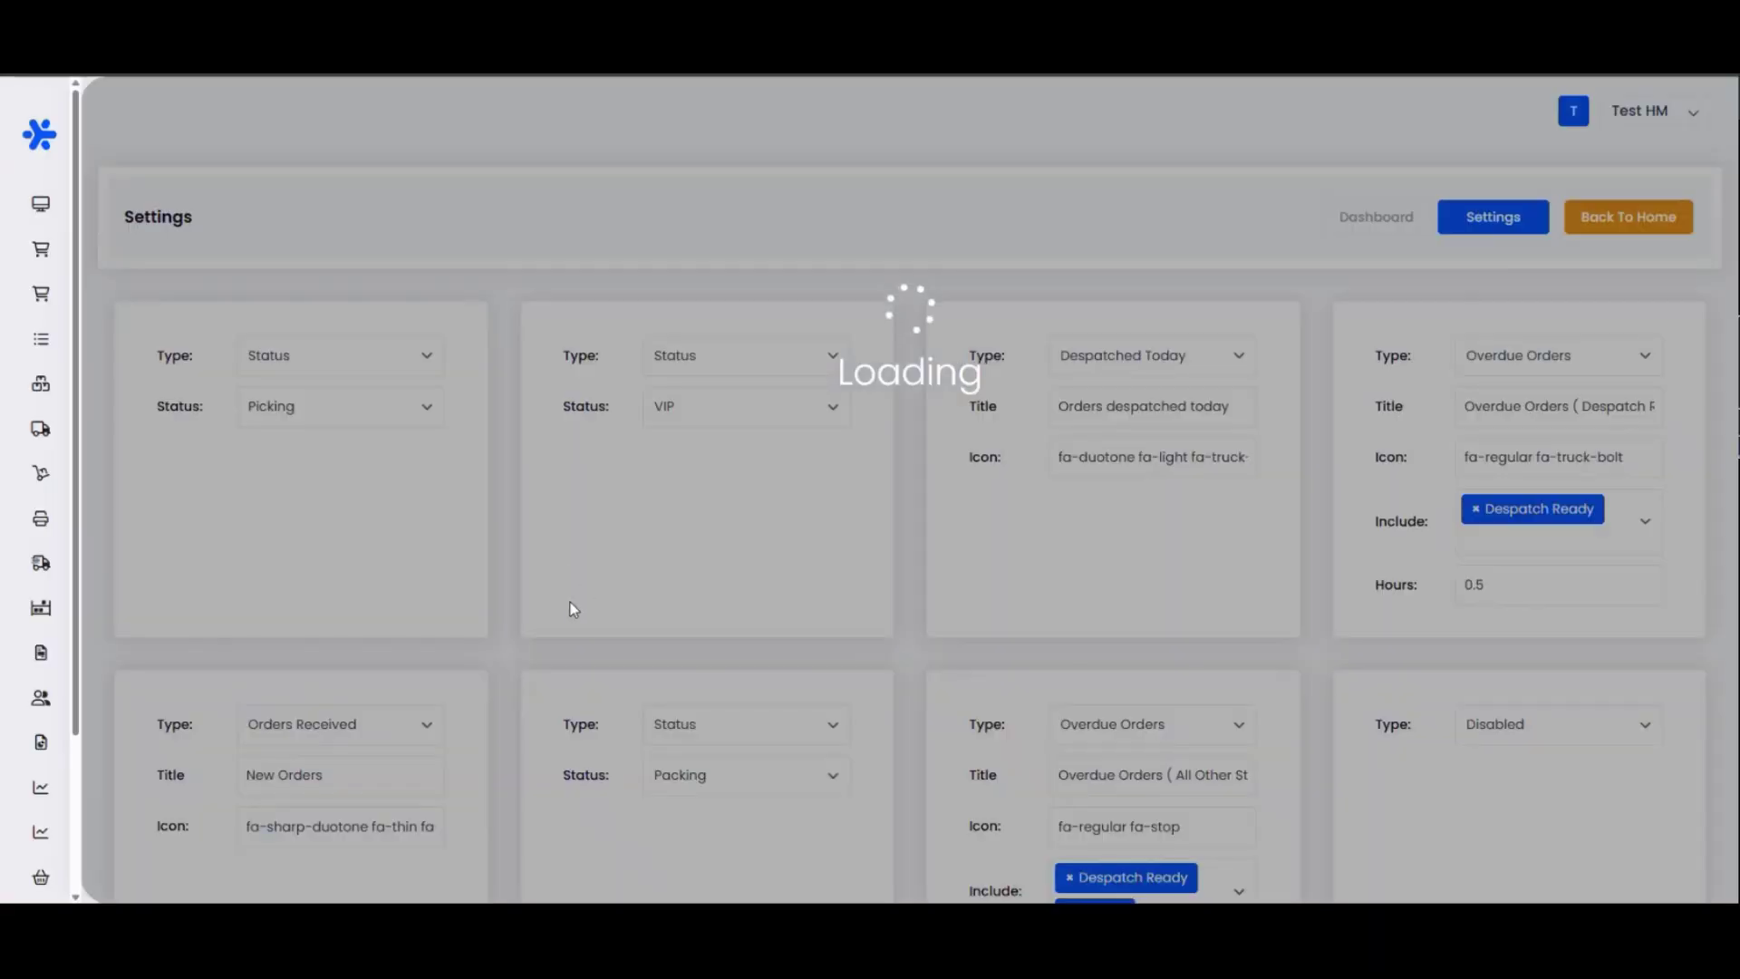
scroll(634, 617, "down", 8)
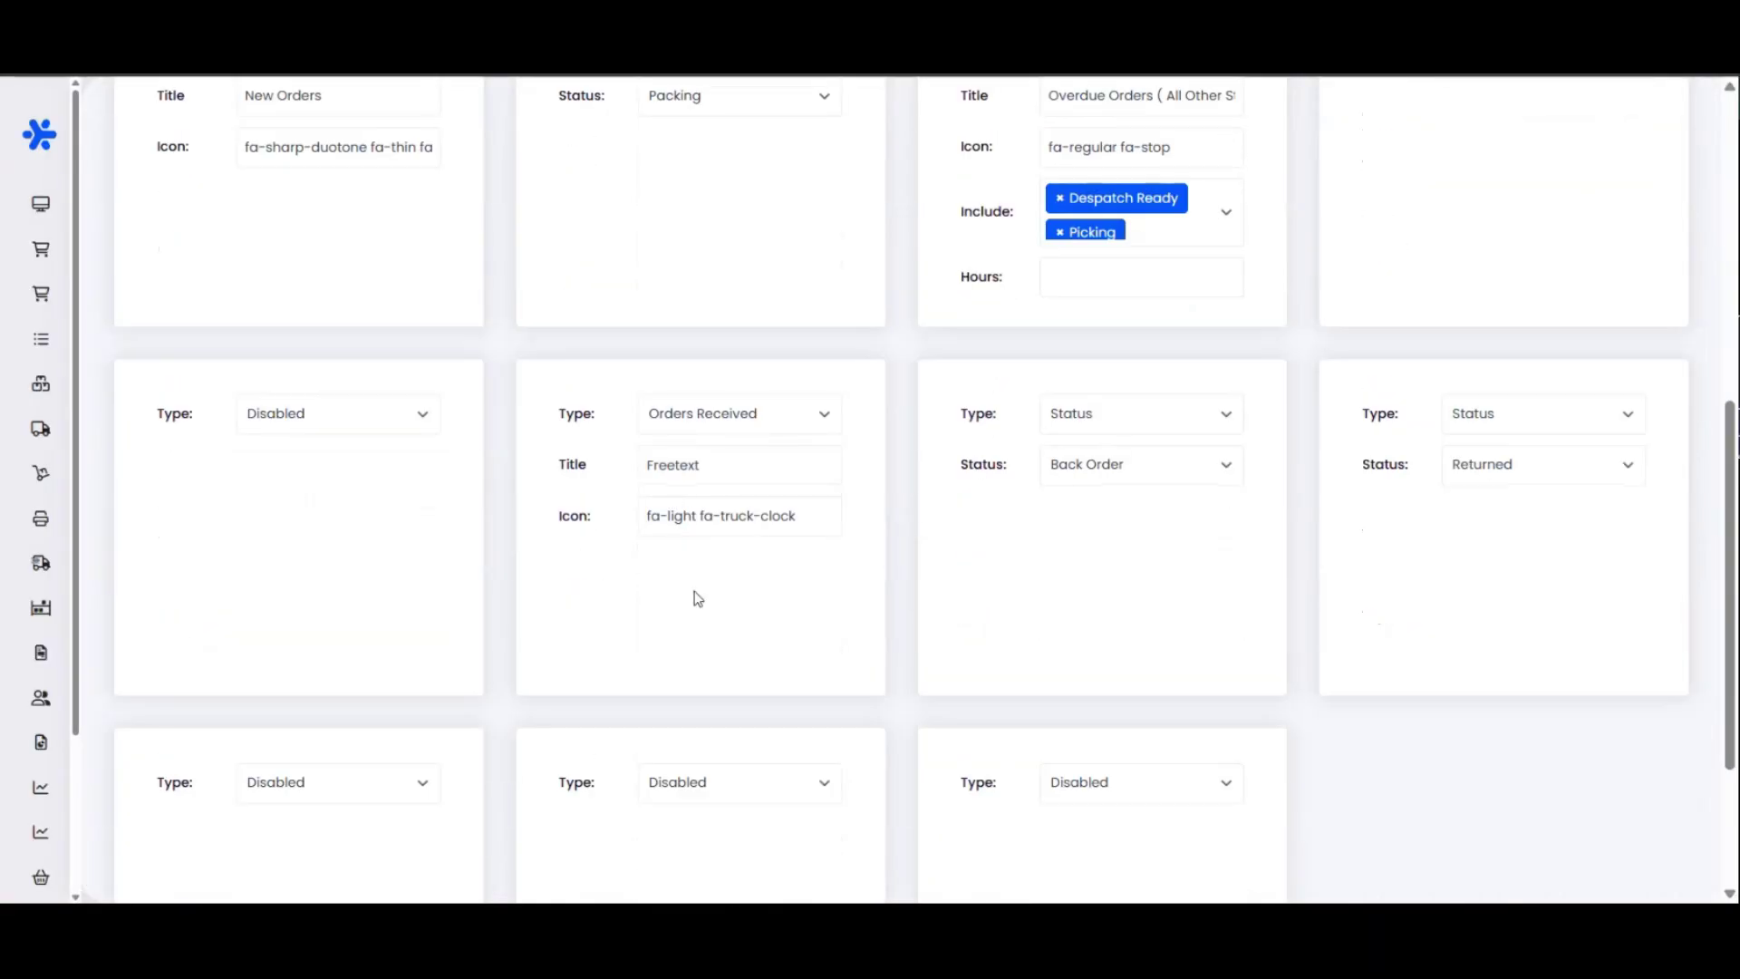
scroll(711, 544, "up", 3)
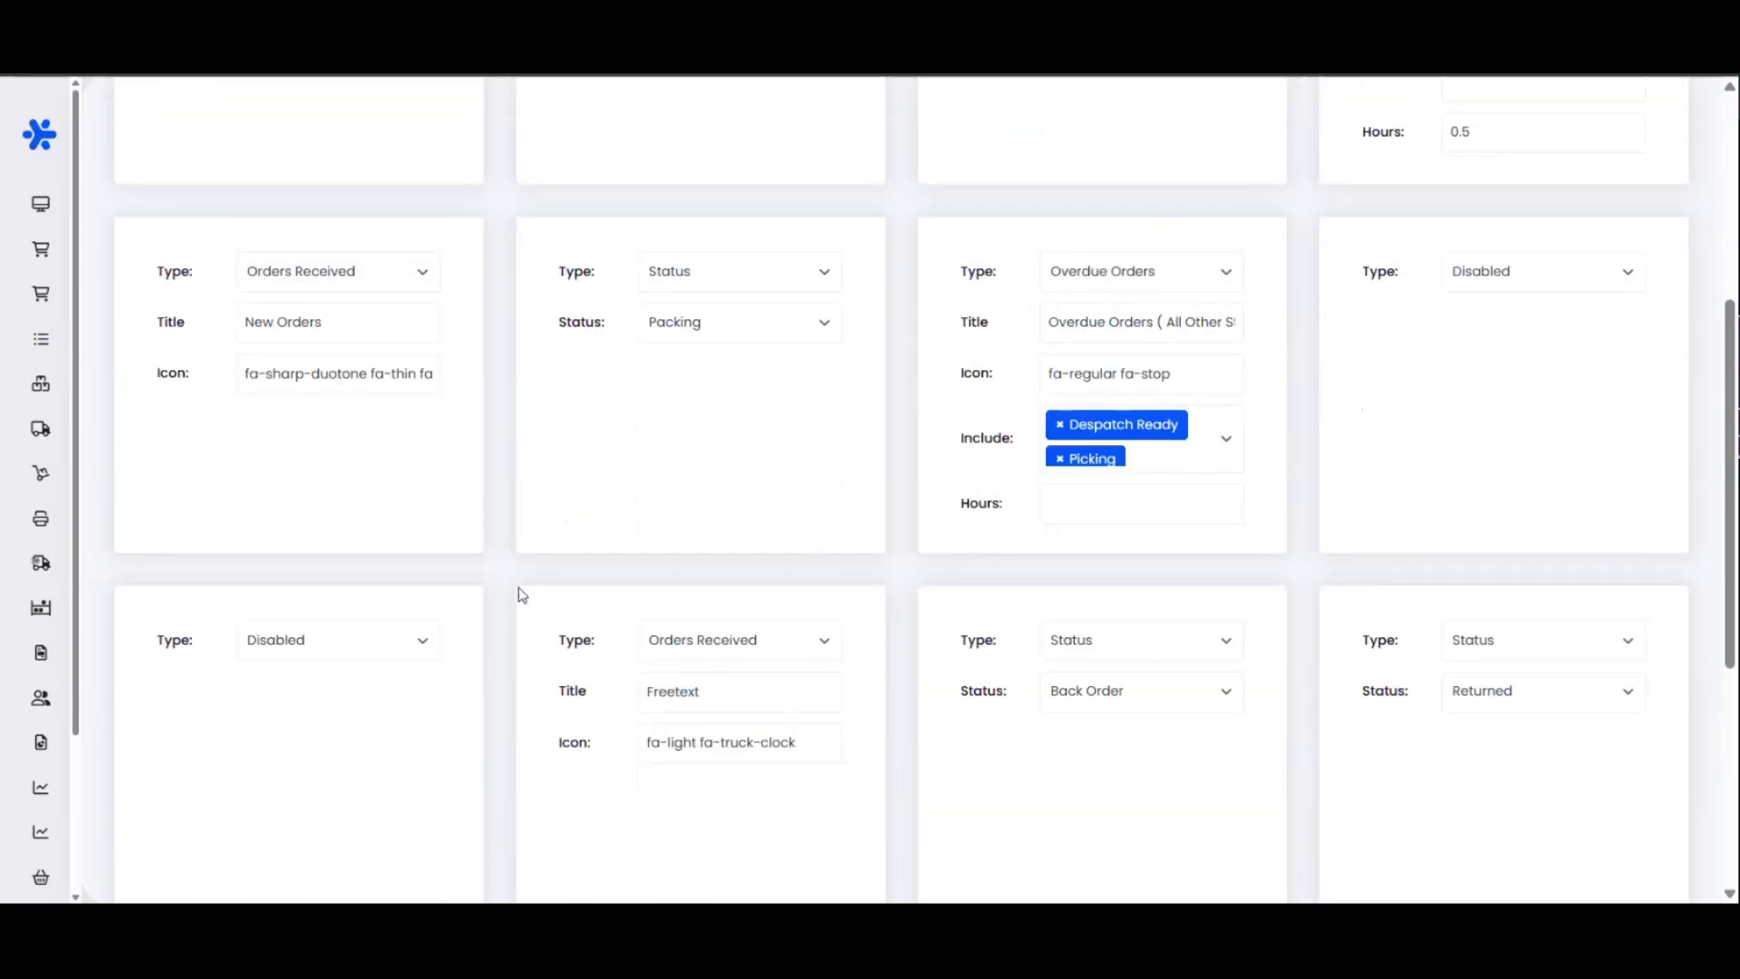
scroll(544, 547, "down", 1)
scroll(575, 557, "down", 1)
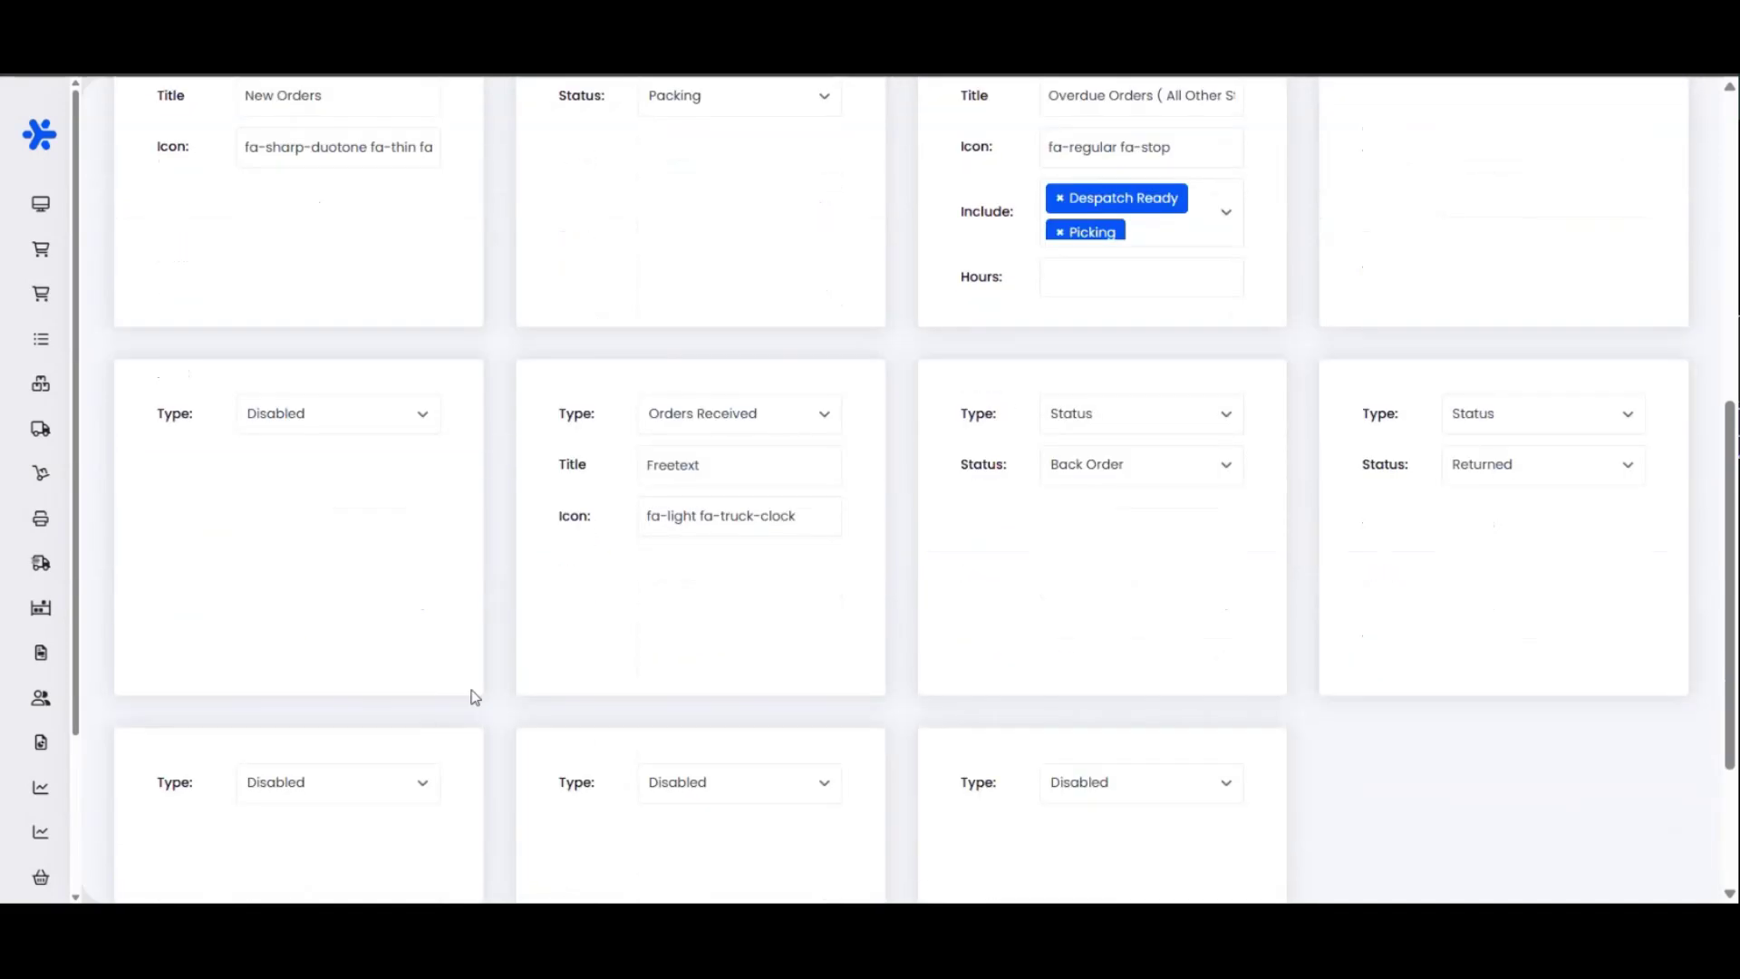
scroll(417, 671, "down", 1)
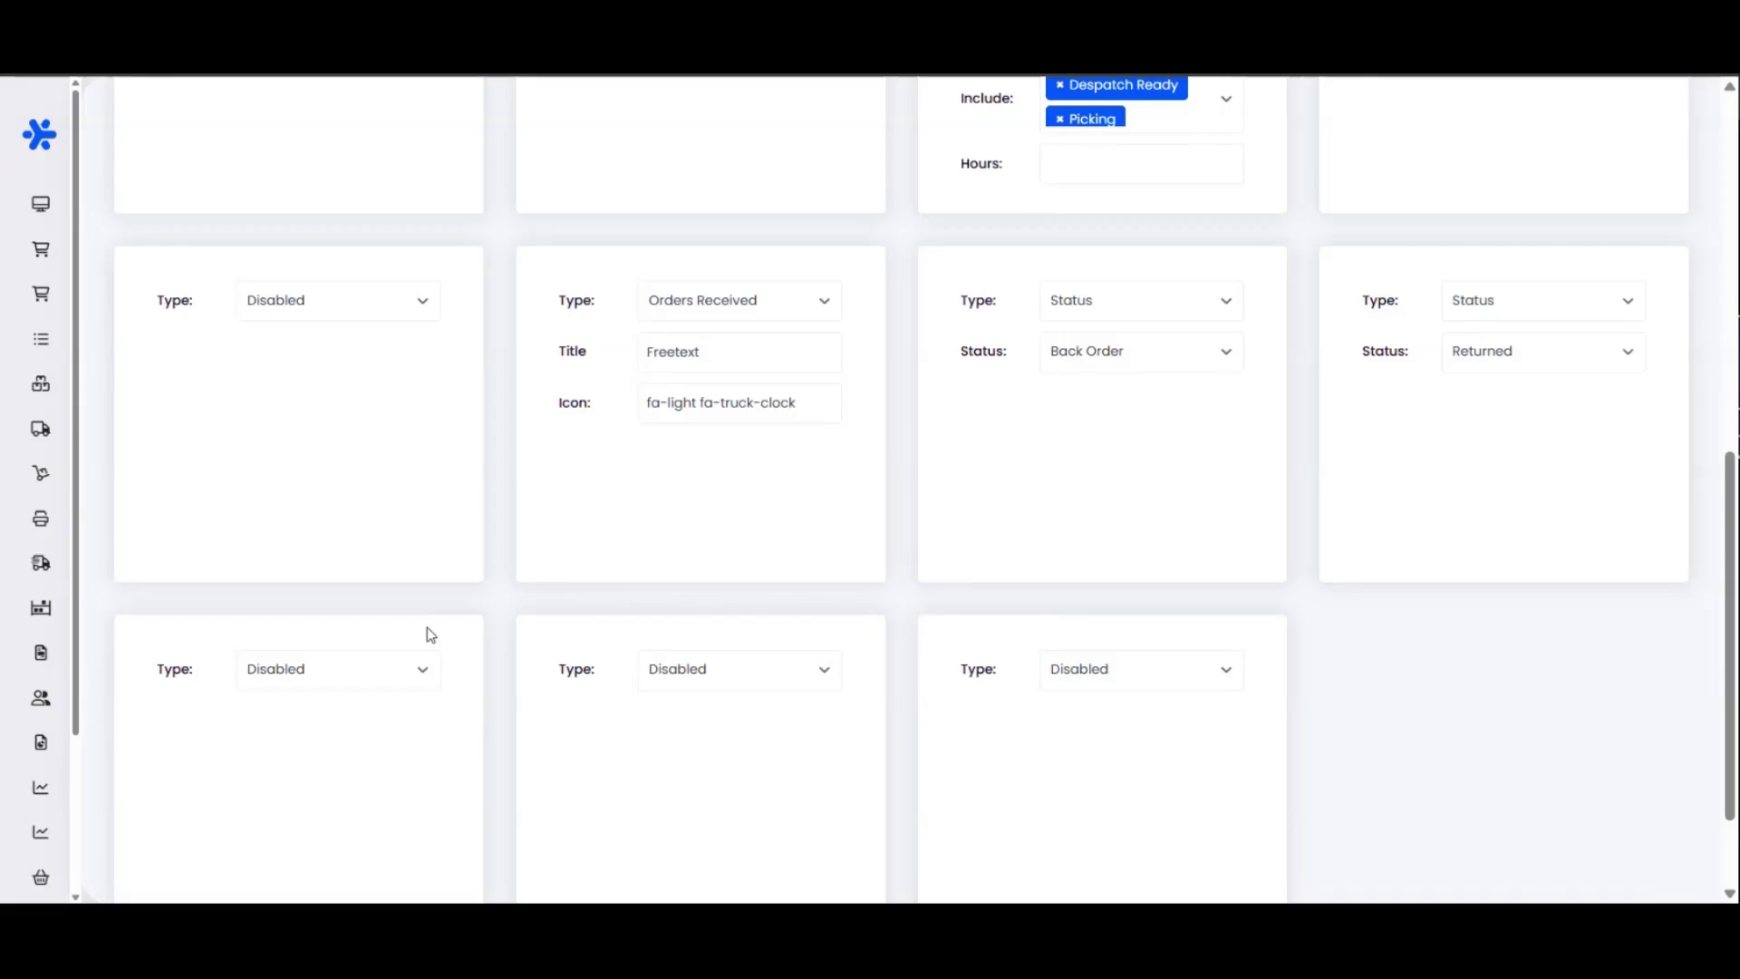
left_click(252, 686)
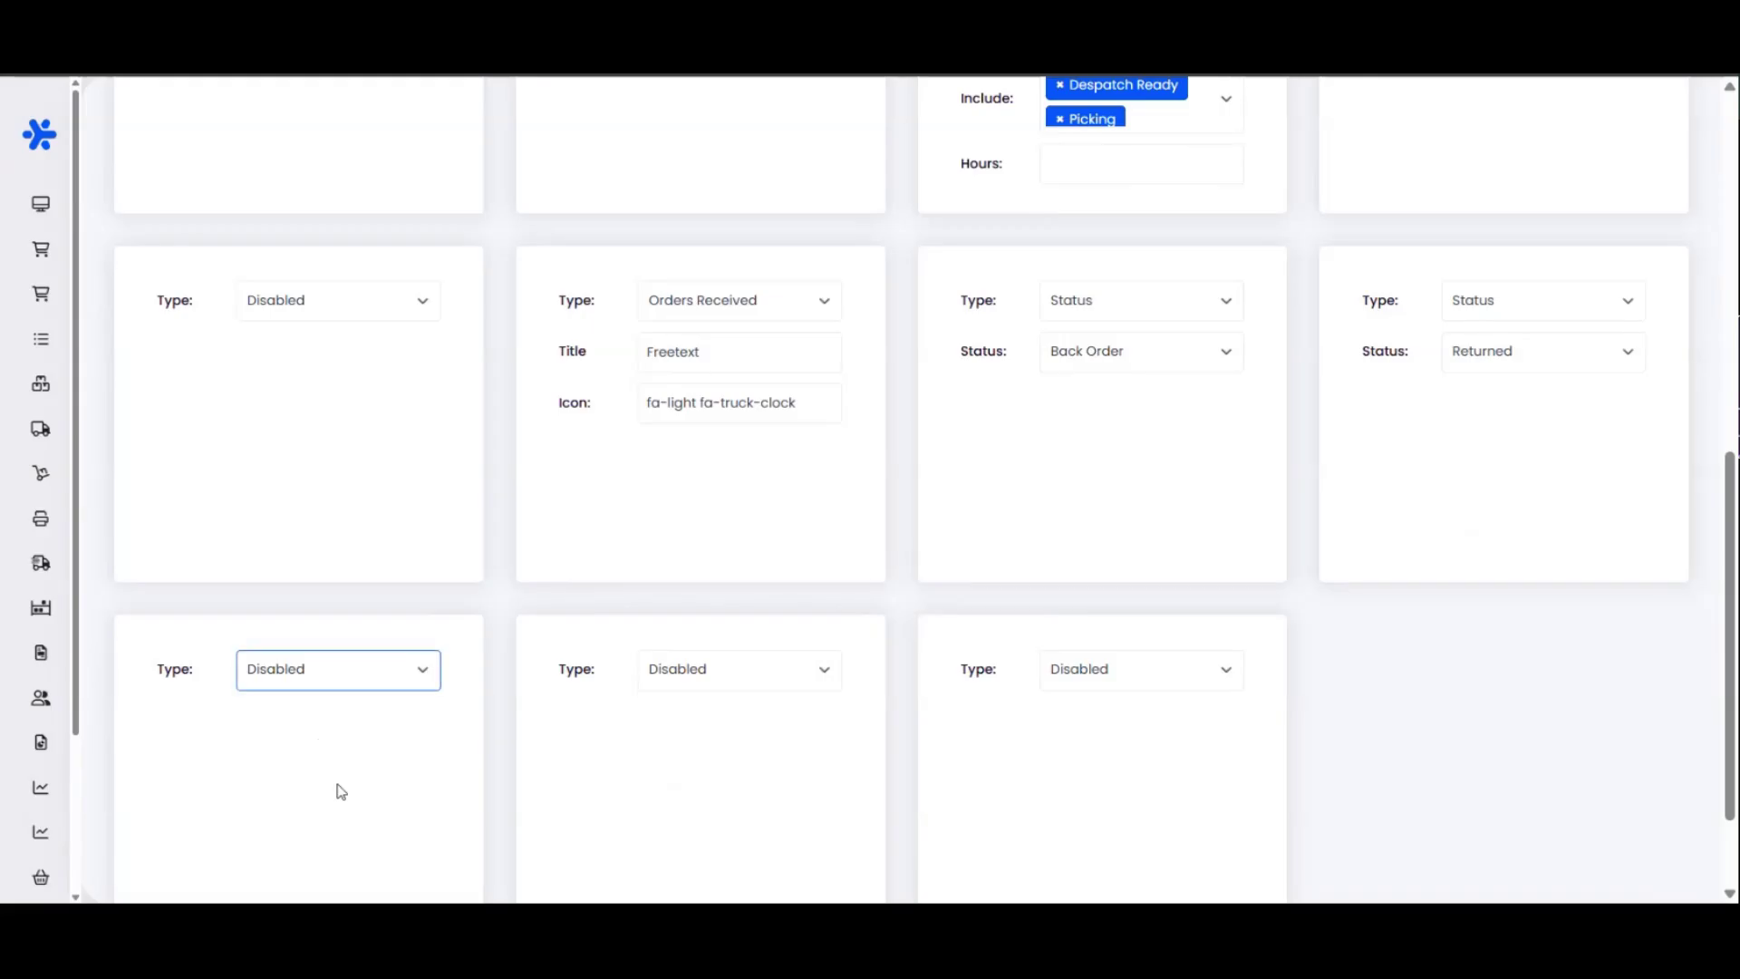
left_click(341, 815)
scroll(261, 665, "down", 2)
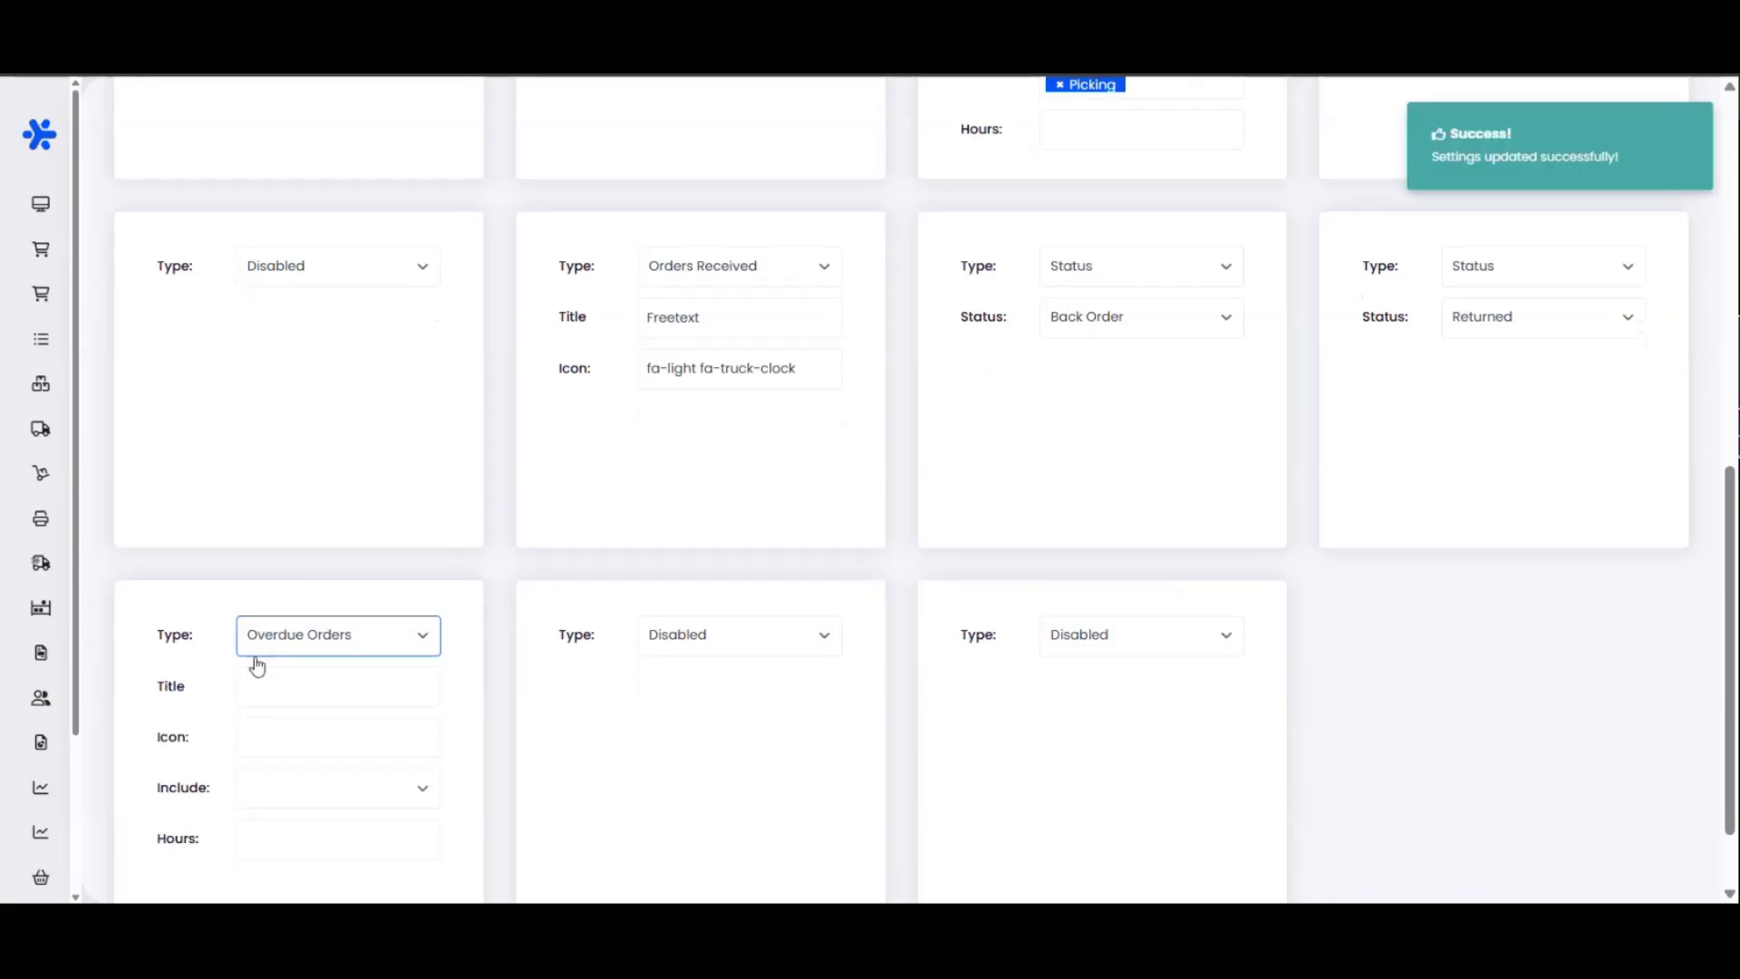
left_click(292, 605)
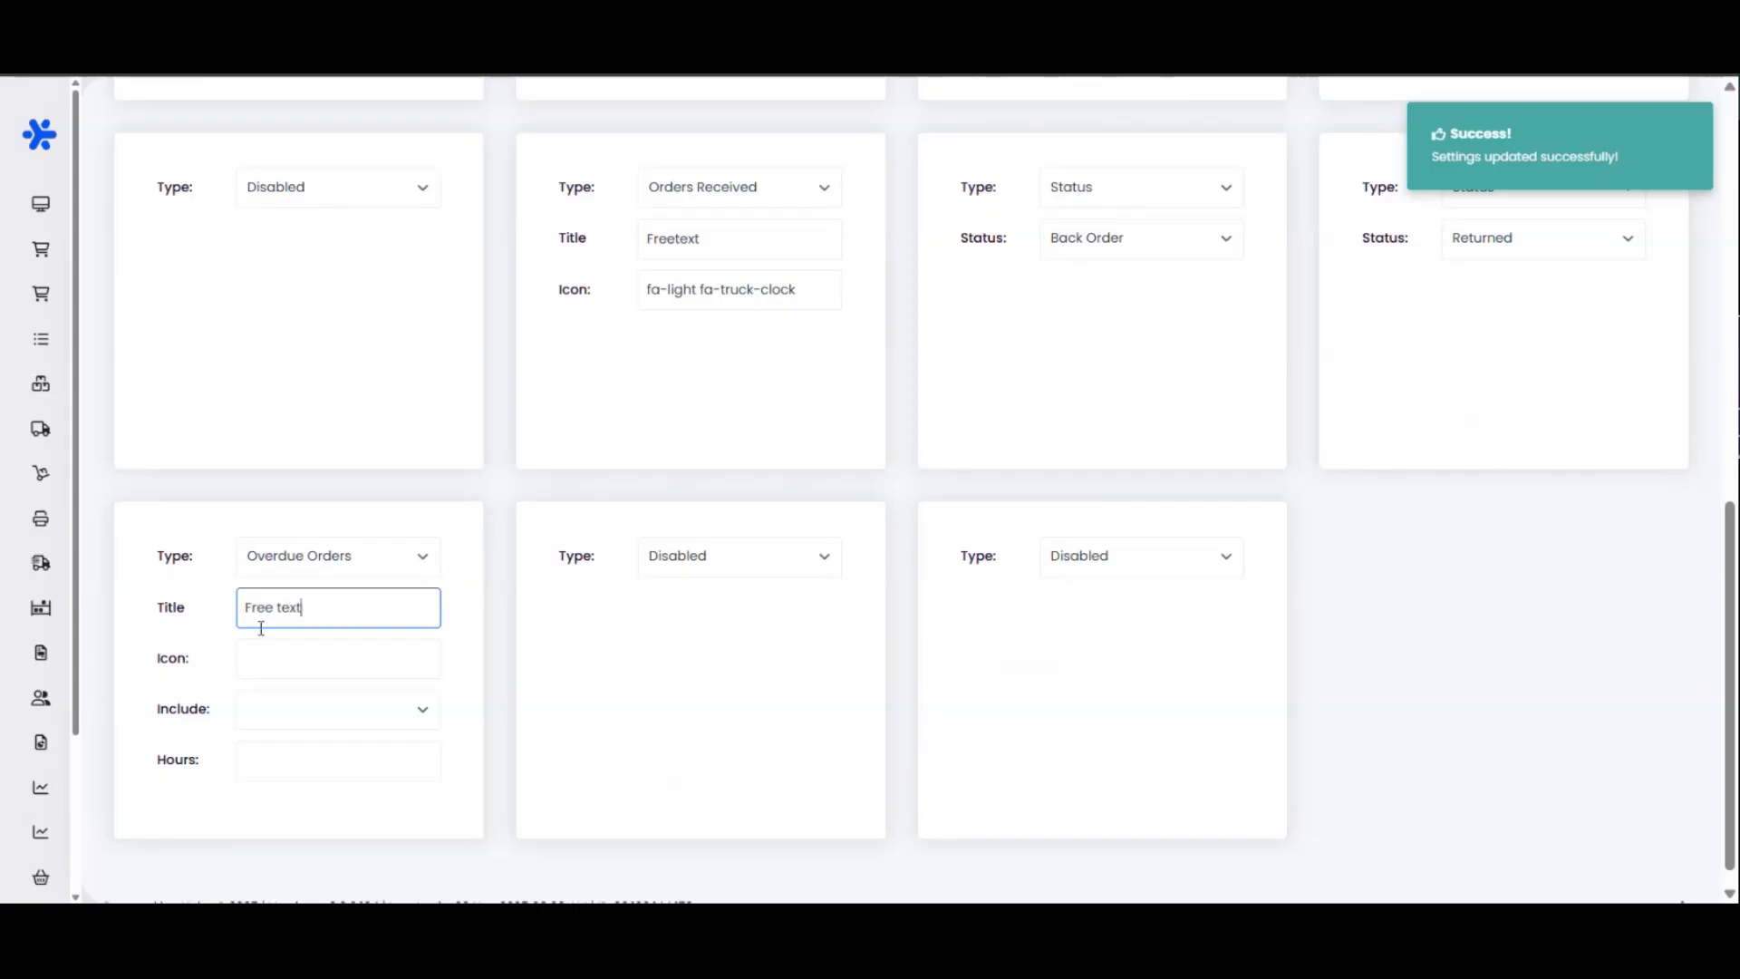
Paste the copied icon code into the "Free text" tile's icon and trim it to "fa-light fa-truck-clock"
left_click(282, 663)
key("ctrl+v")
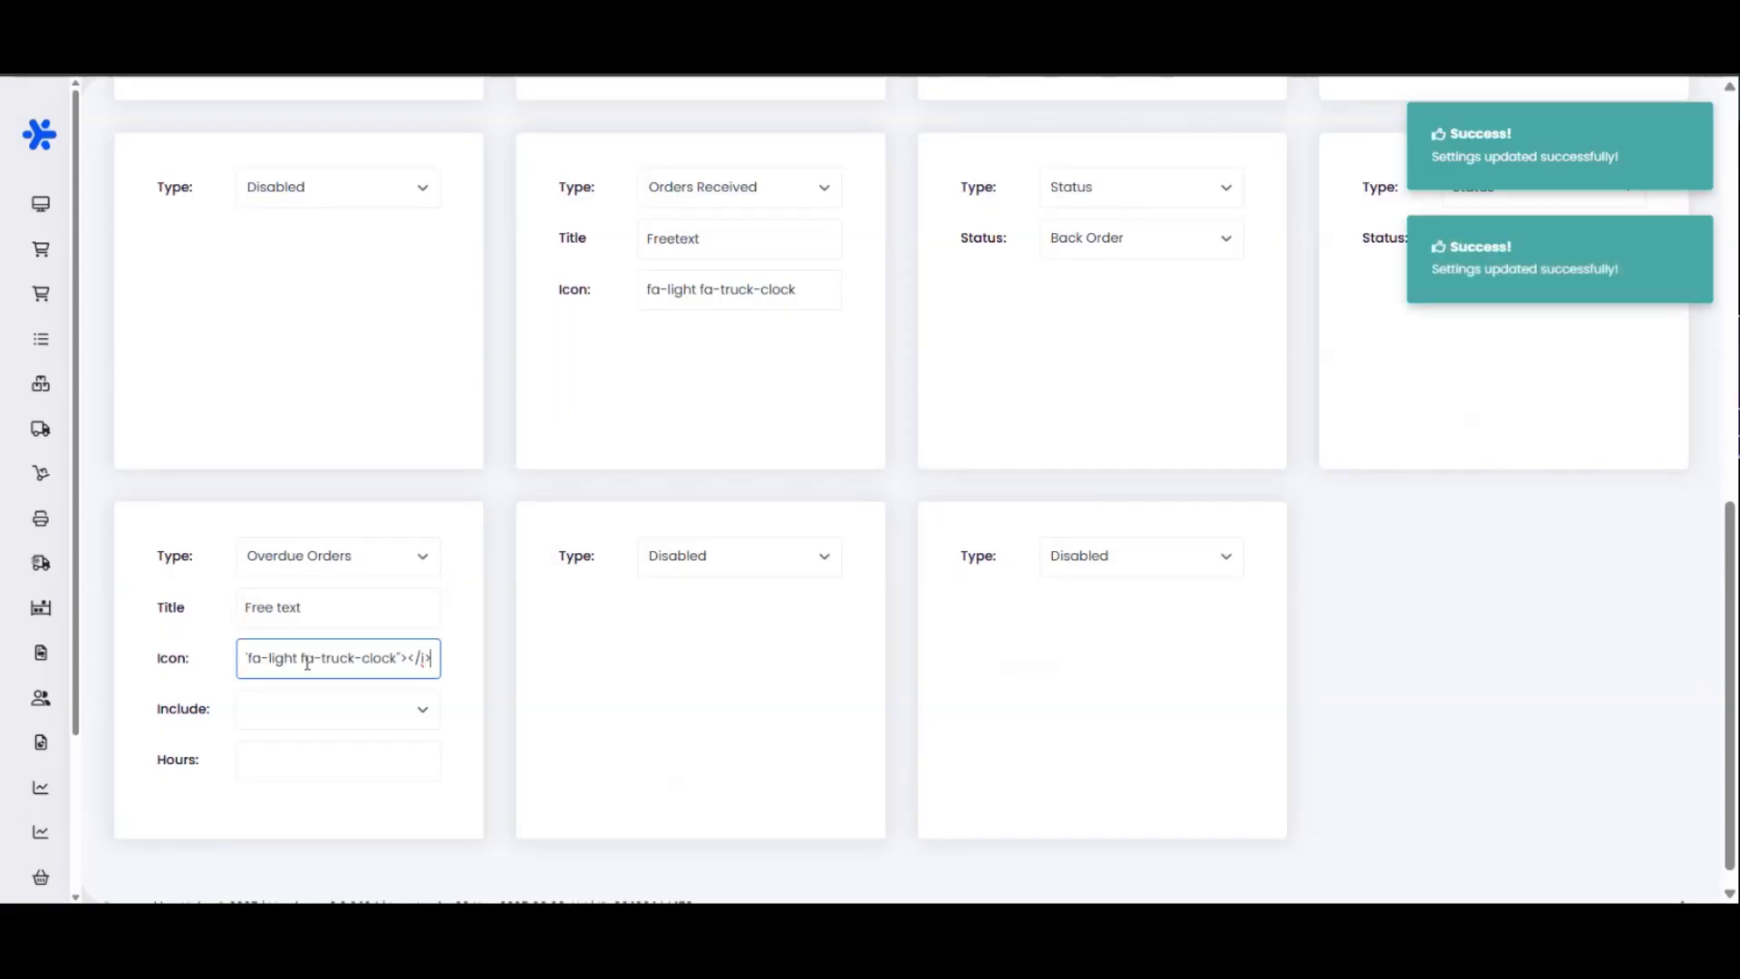
key("BackSpace")
key("BackSpace")
key("BackSpace")
key("BackSpace")
key("BackSpace")
key("BackSpace")
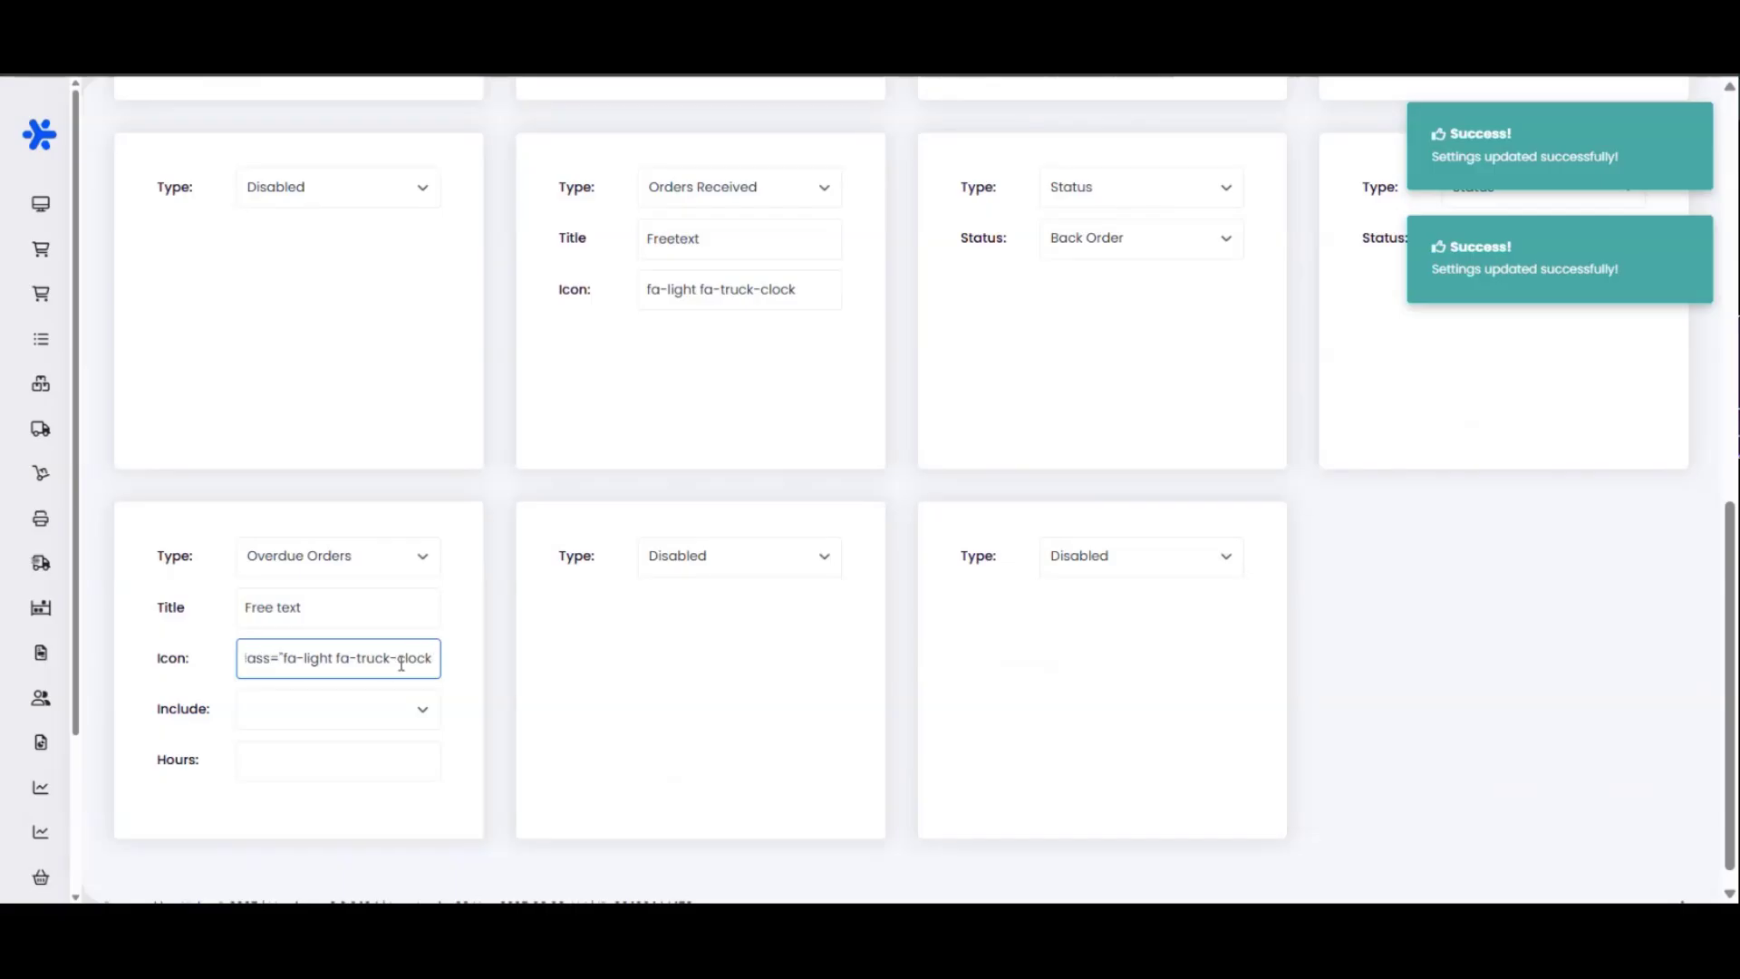
left_click(285, 658)
key("BackSpace")
key("BackSpace")
key("BackSpace")
key("BackSpace")
key("BackSpace")
key("BackSpace")
key("BackSpace")
key("BackSpace")
key("BackSpace")
key("BackSpace")
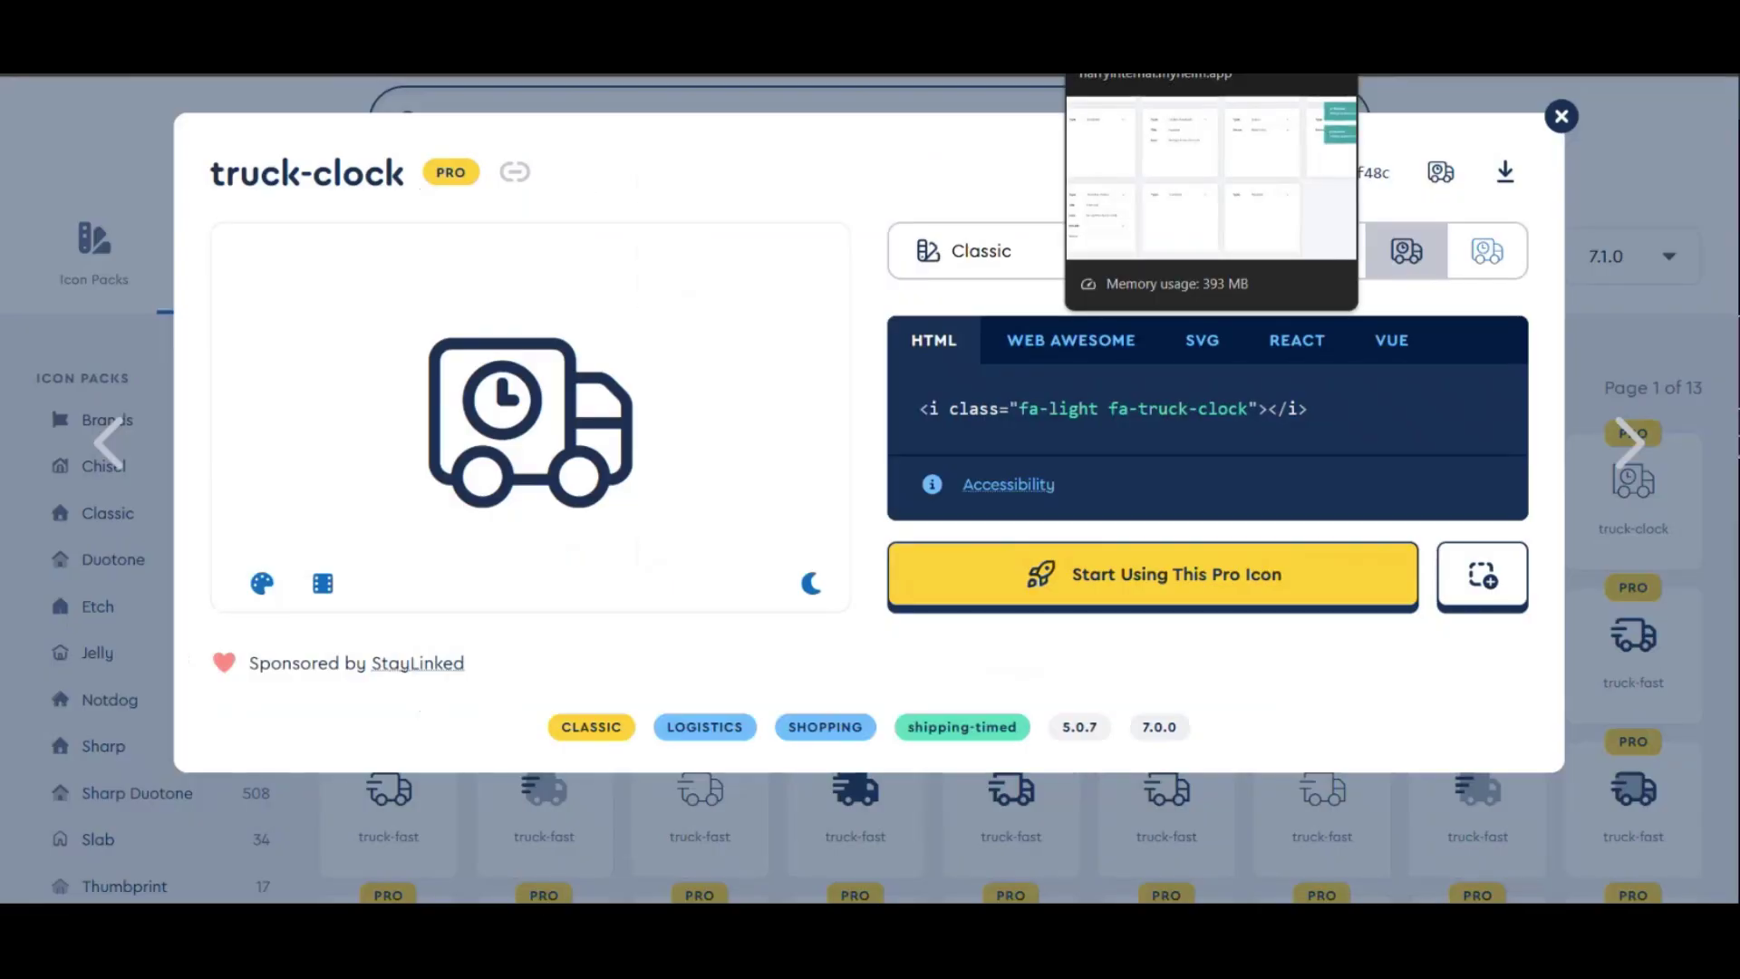
left_click(1151, 18)
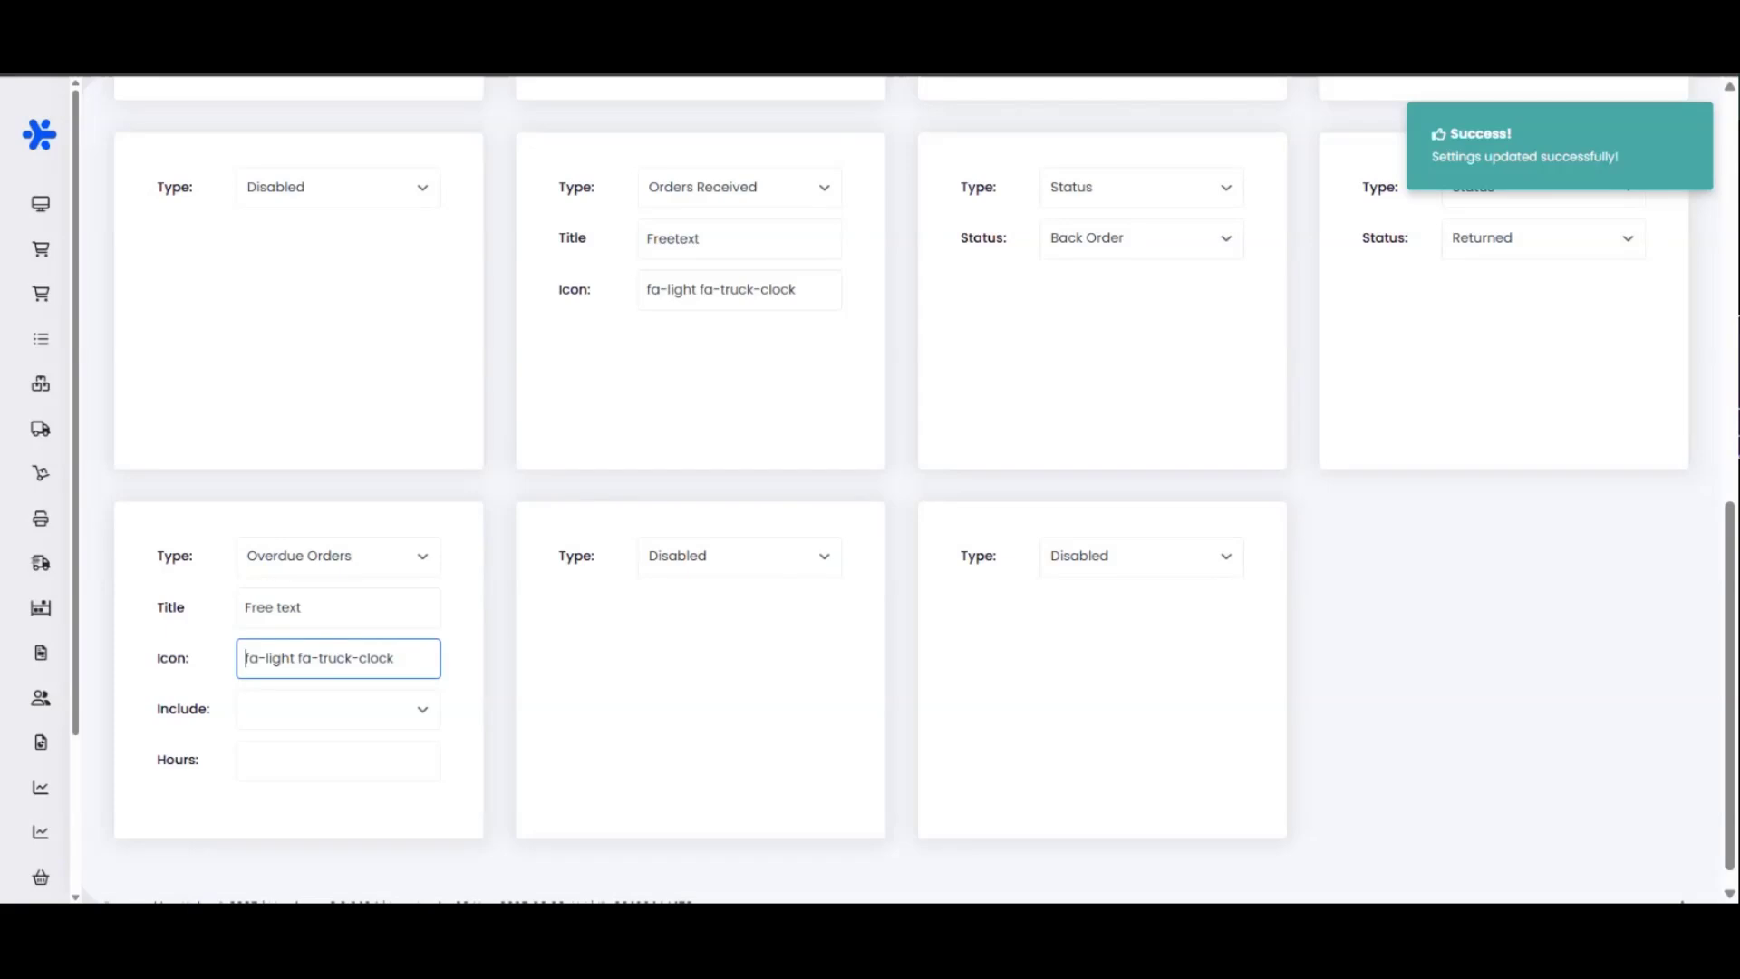
Include the Despatch Ready status in the "Free text" Overdue Orders tile
left_click(338, 718)
scroll(333, 598, "down", 3)
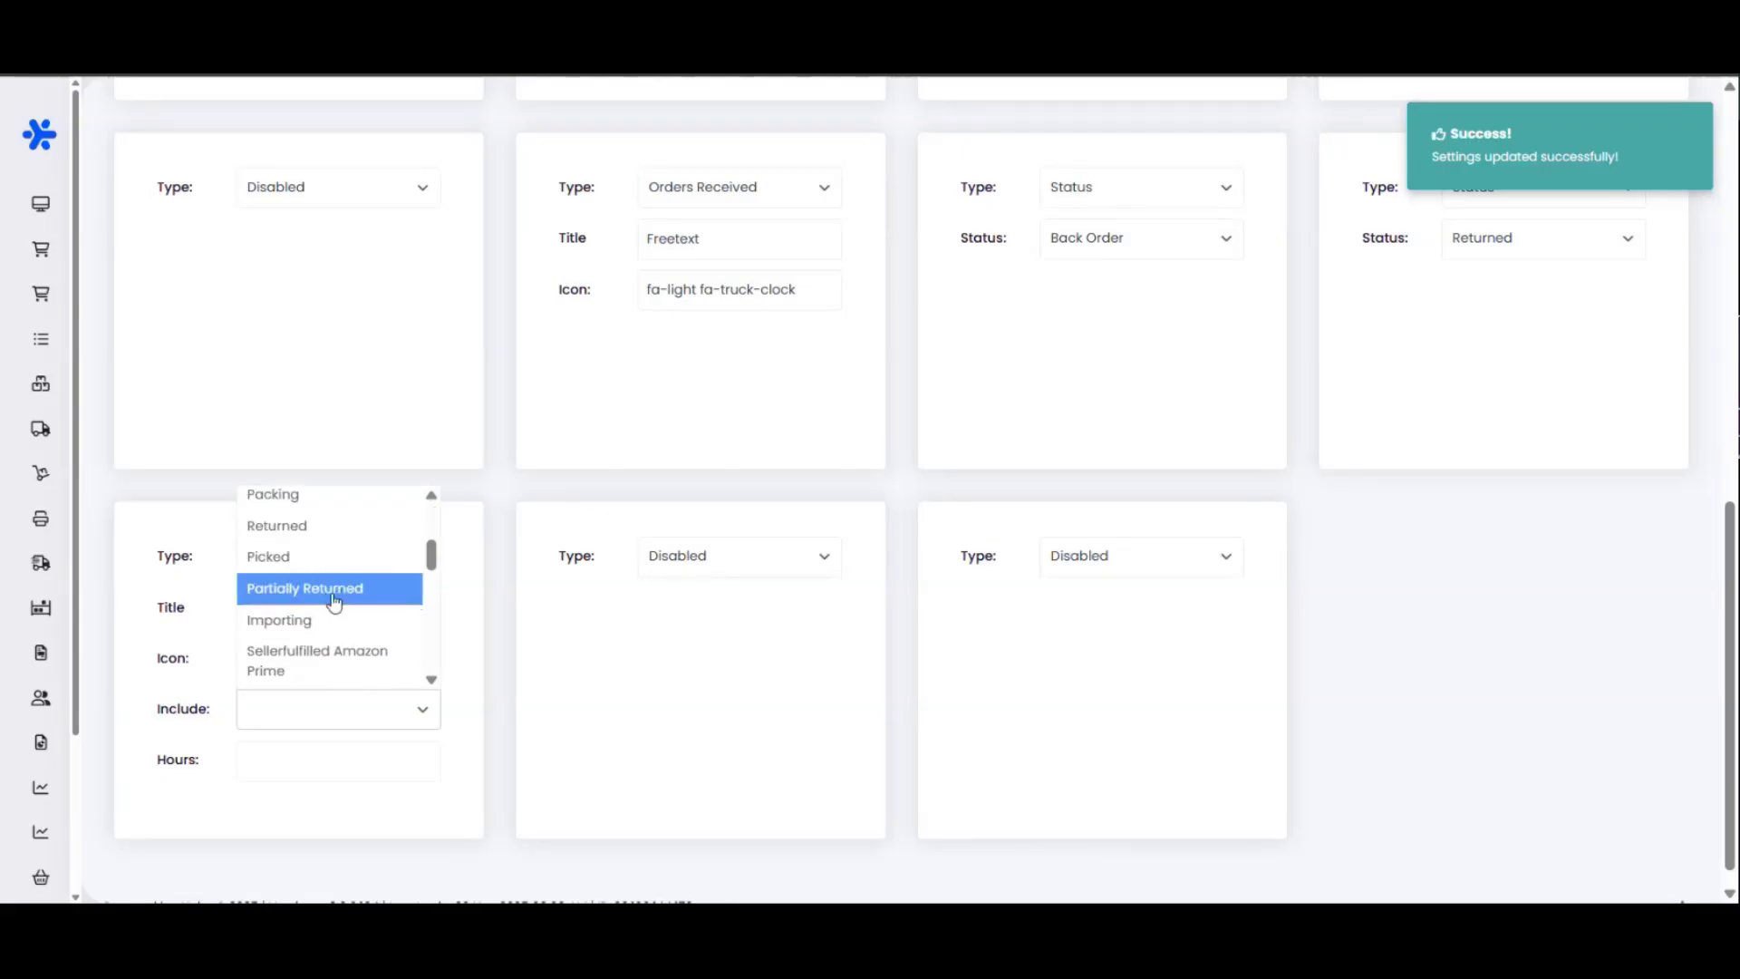
scroll(330, 580, "down", 3)
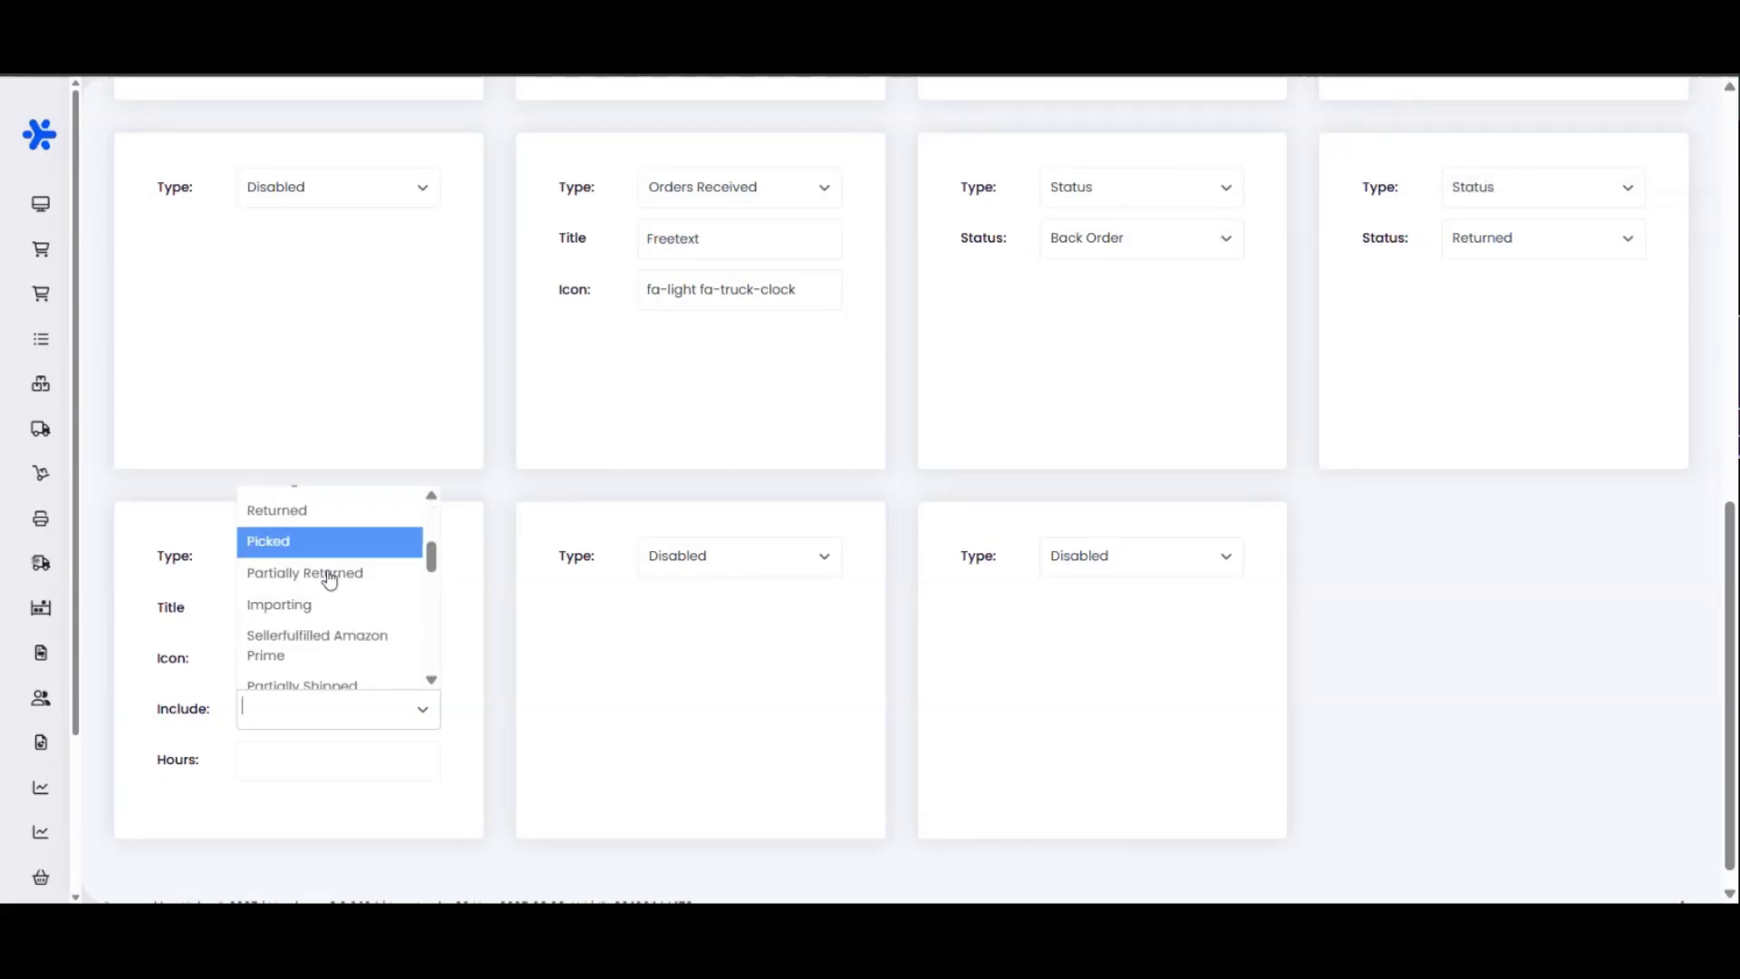
left_click(532, 666)
left_click(323, 710)
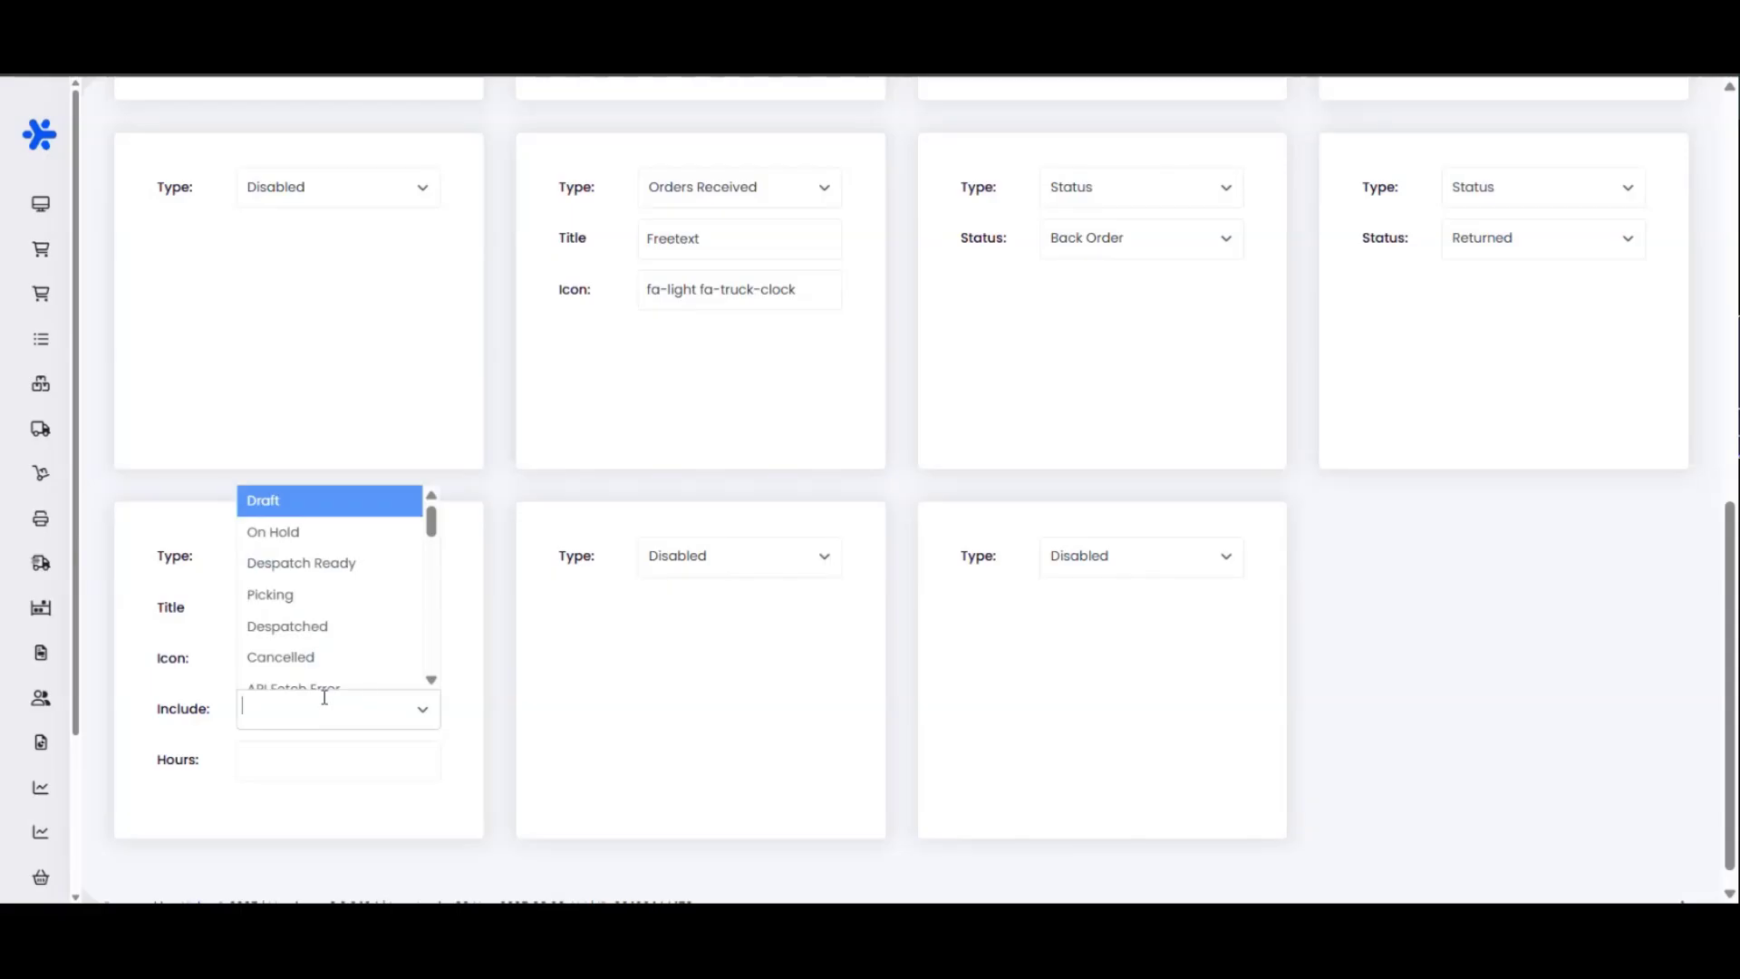
left_click(367, 569)
Add the VIP status to the statuses included in the "Free text" Overdue Orders tile
left_click(354, 721)
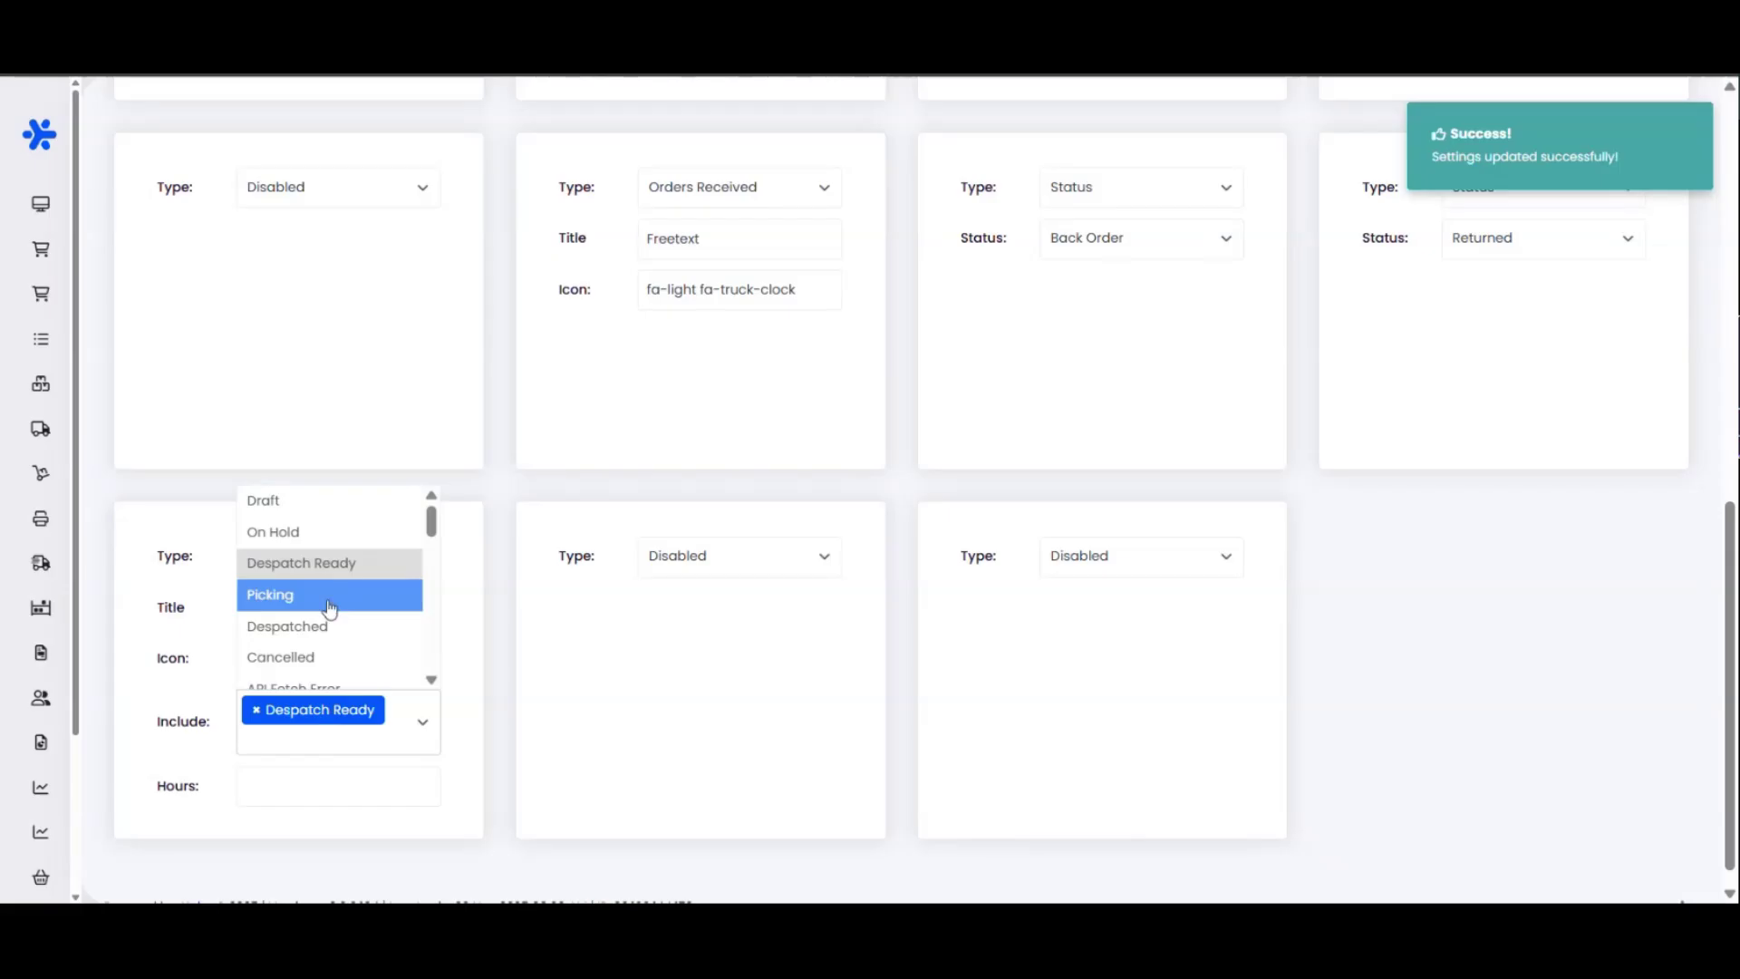
scroll(326, 634, "down", 5)
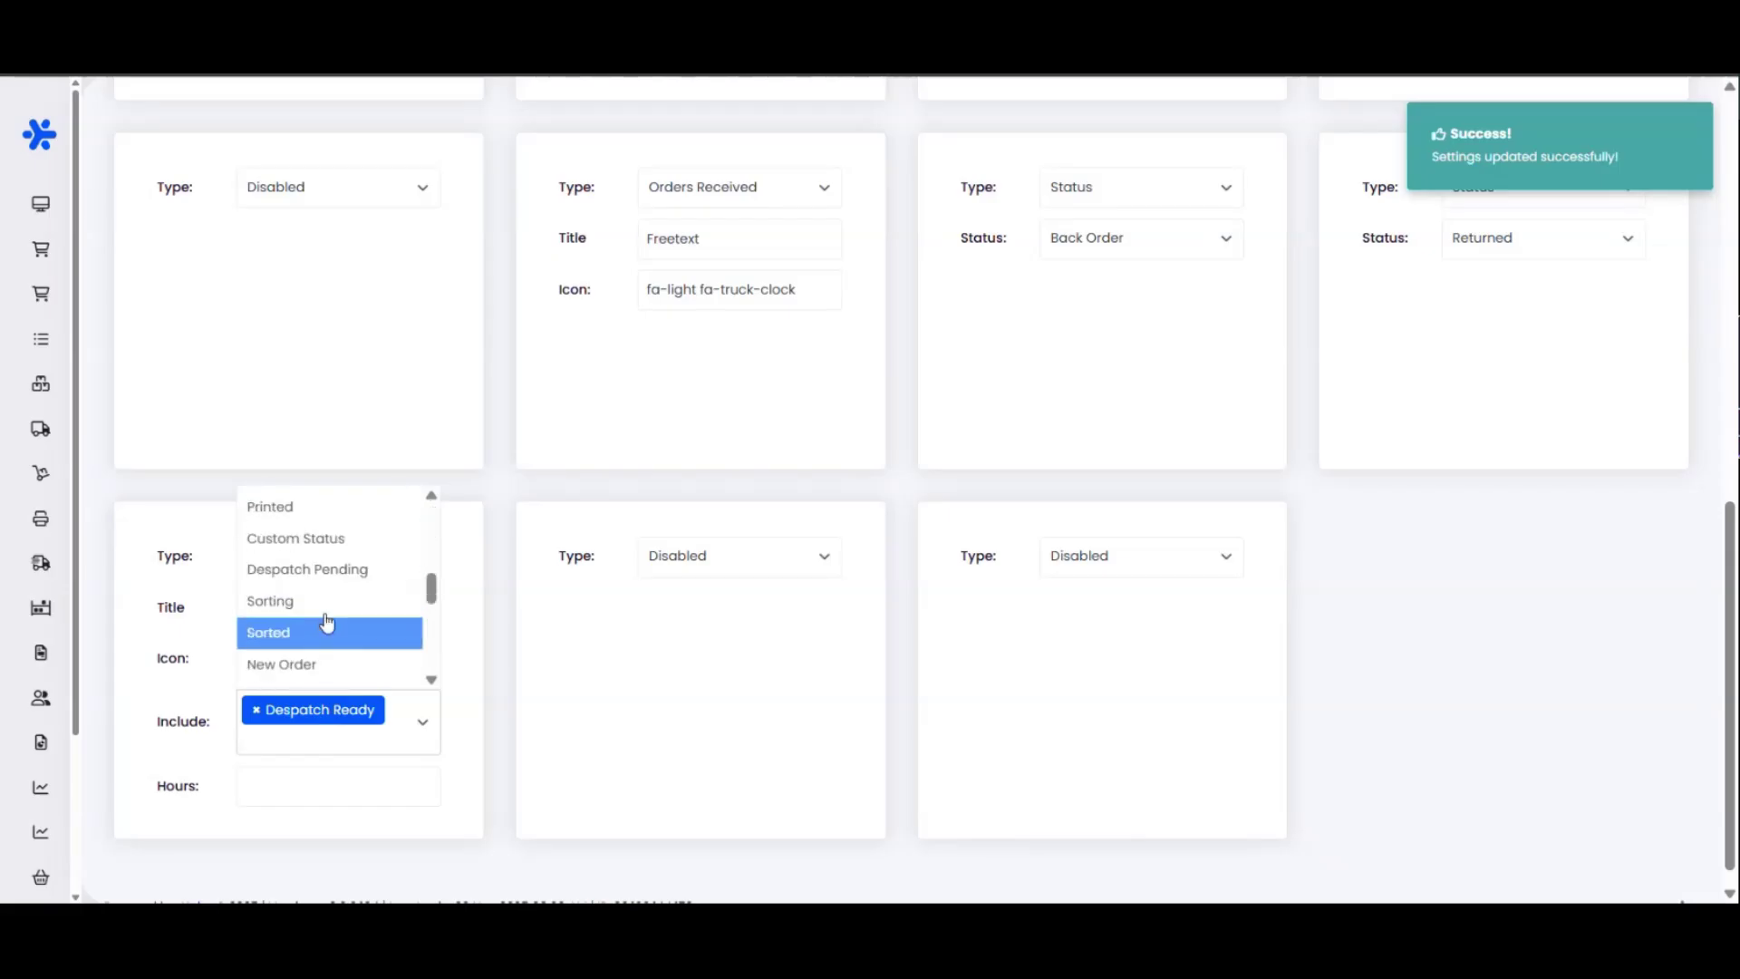
scroll(340, 637, "up", 5)
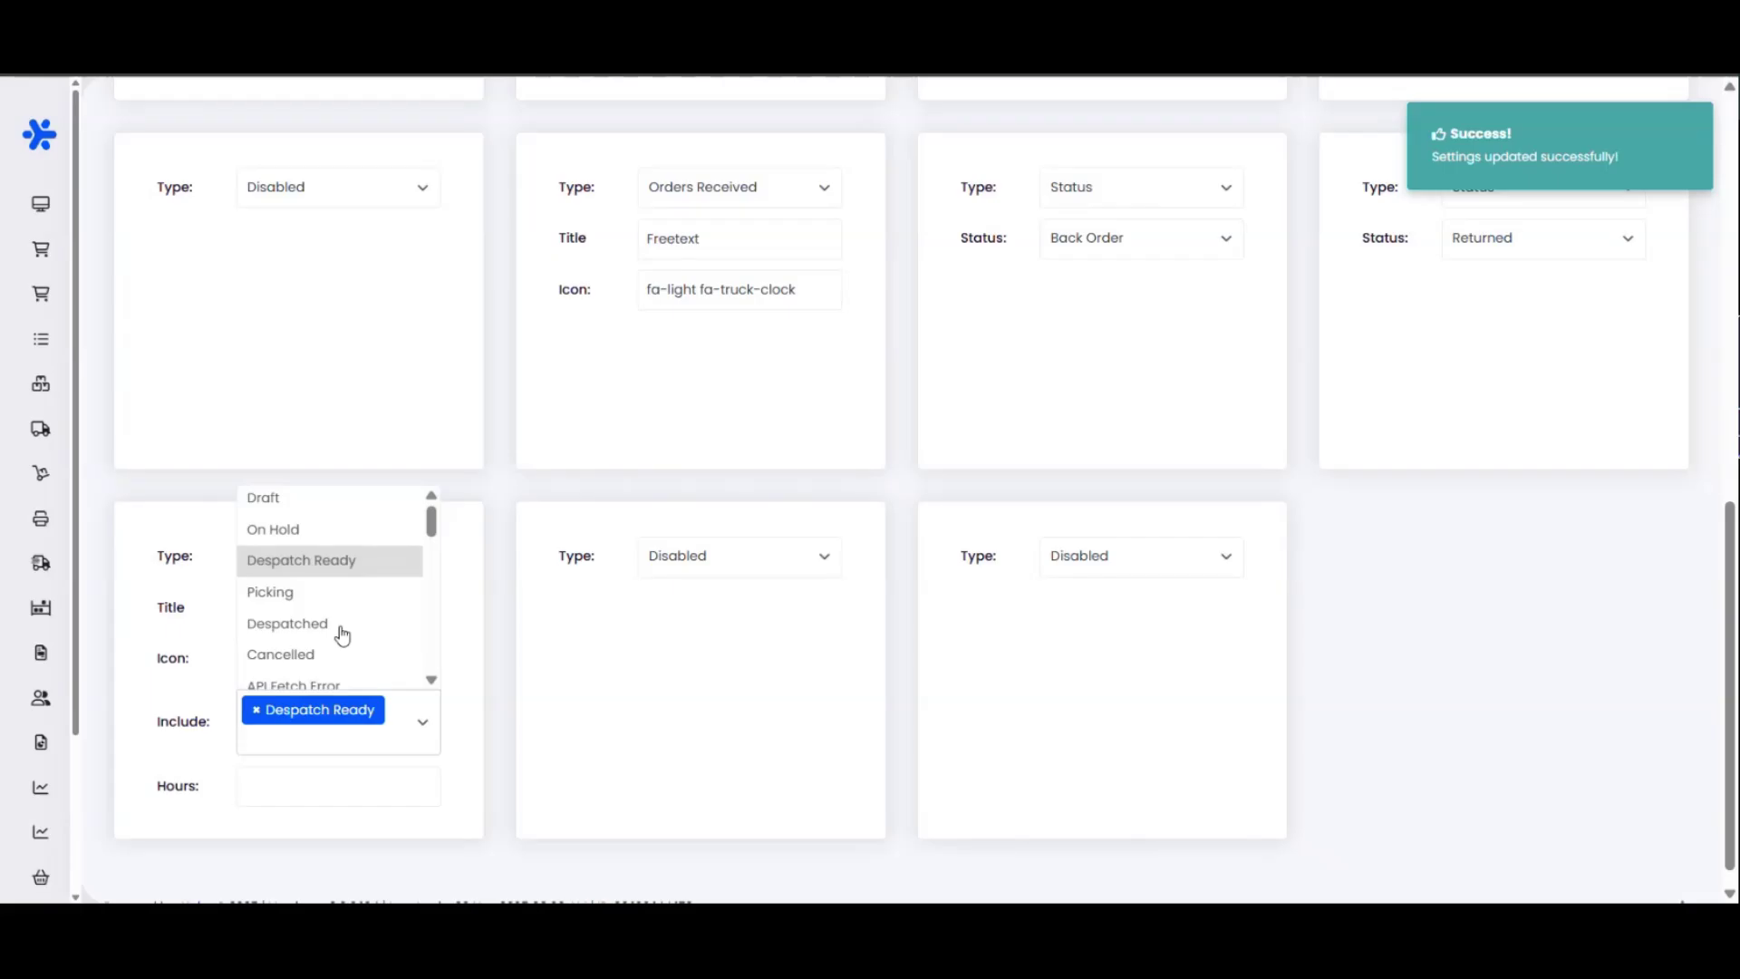
scroll(340, 630, "down", 4)
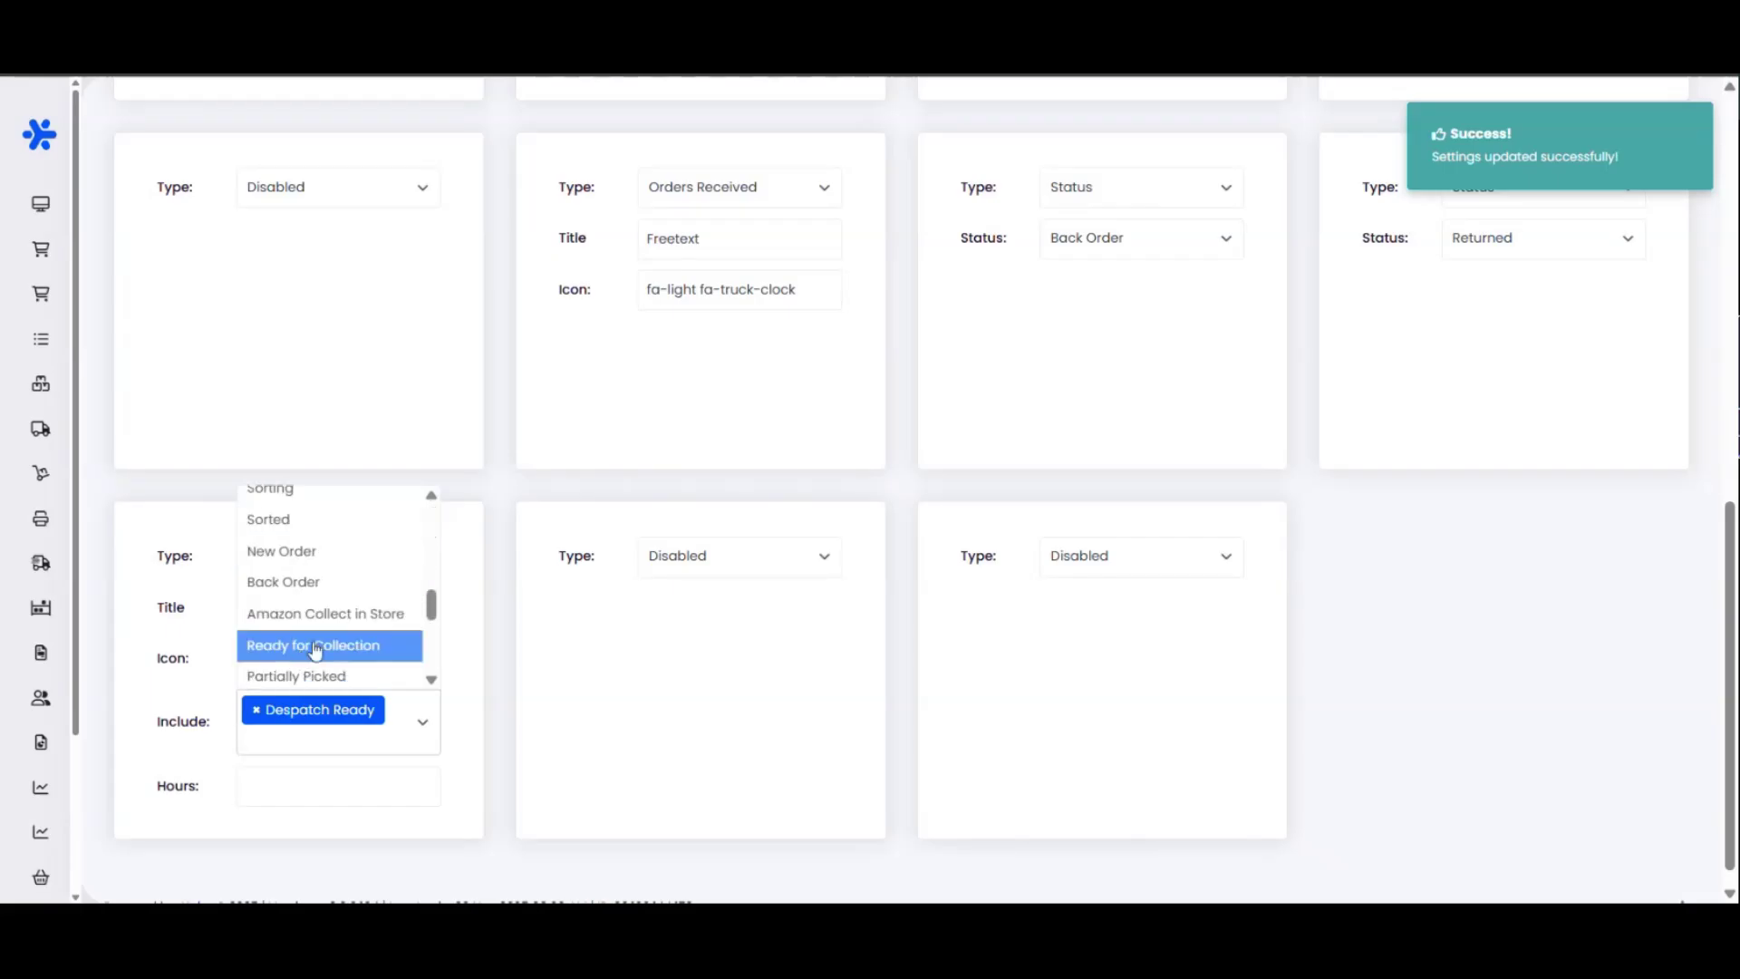
scroll(322, 632, "down", 3)
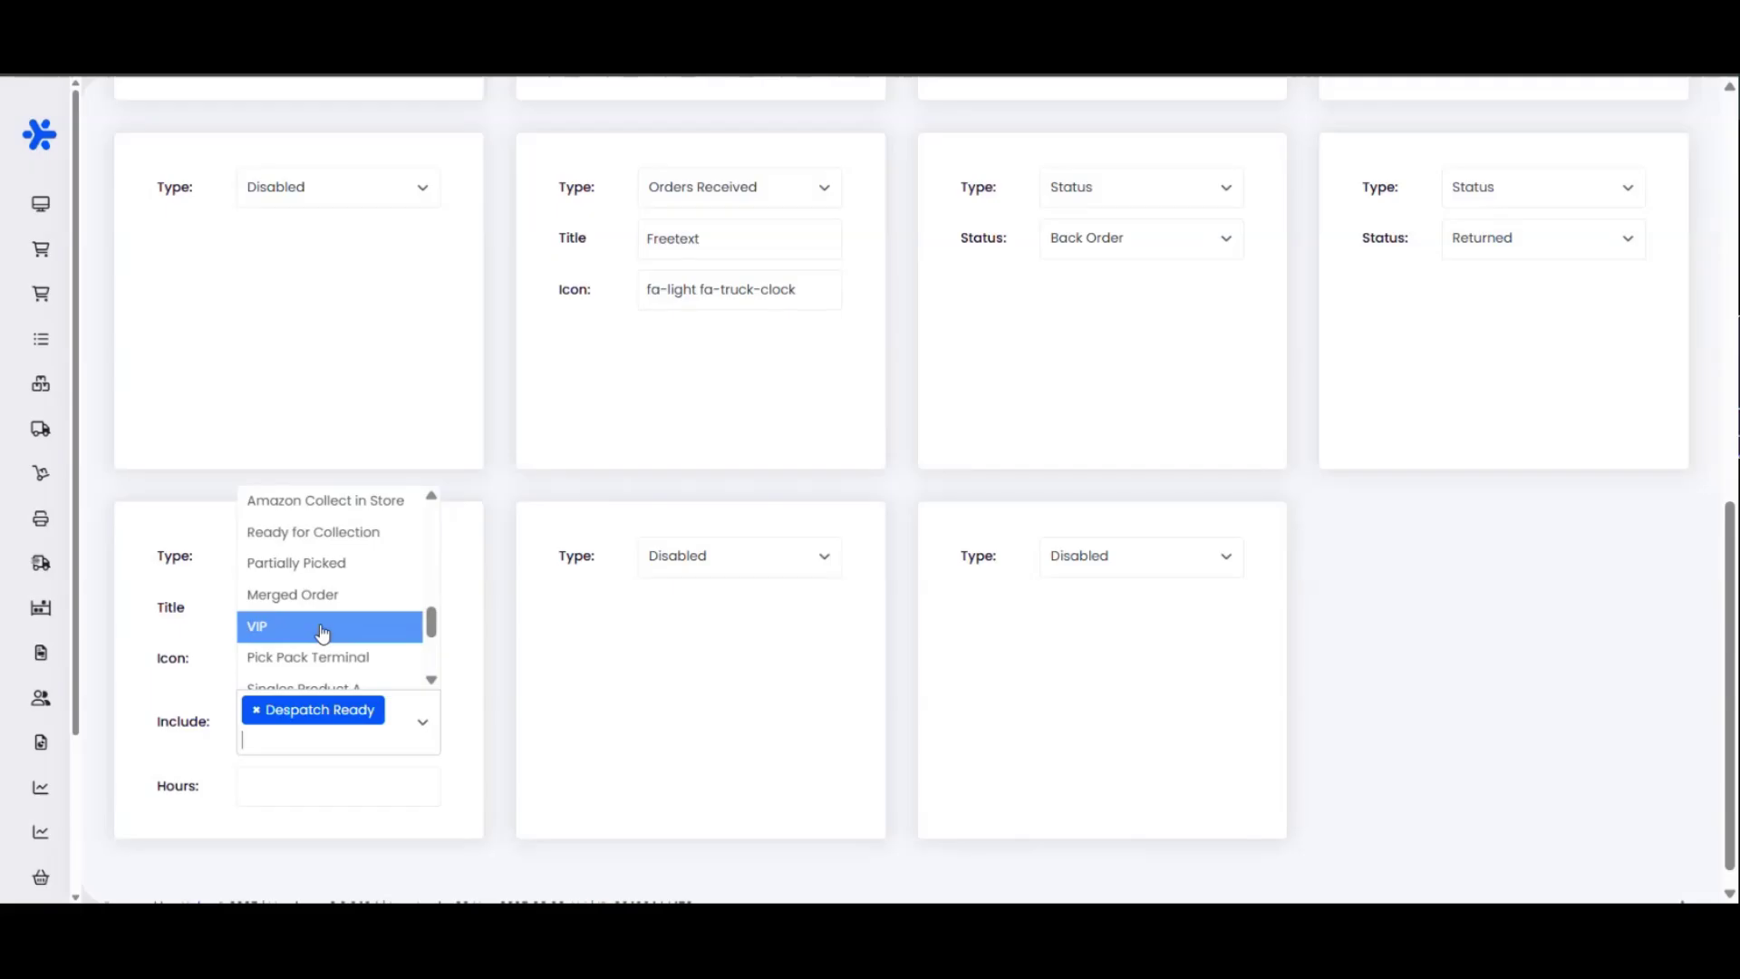
left_click(328, 633)
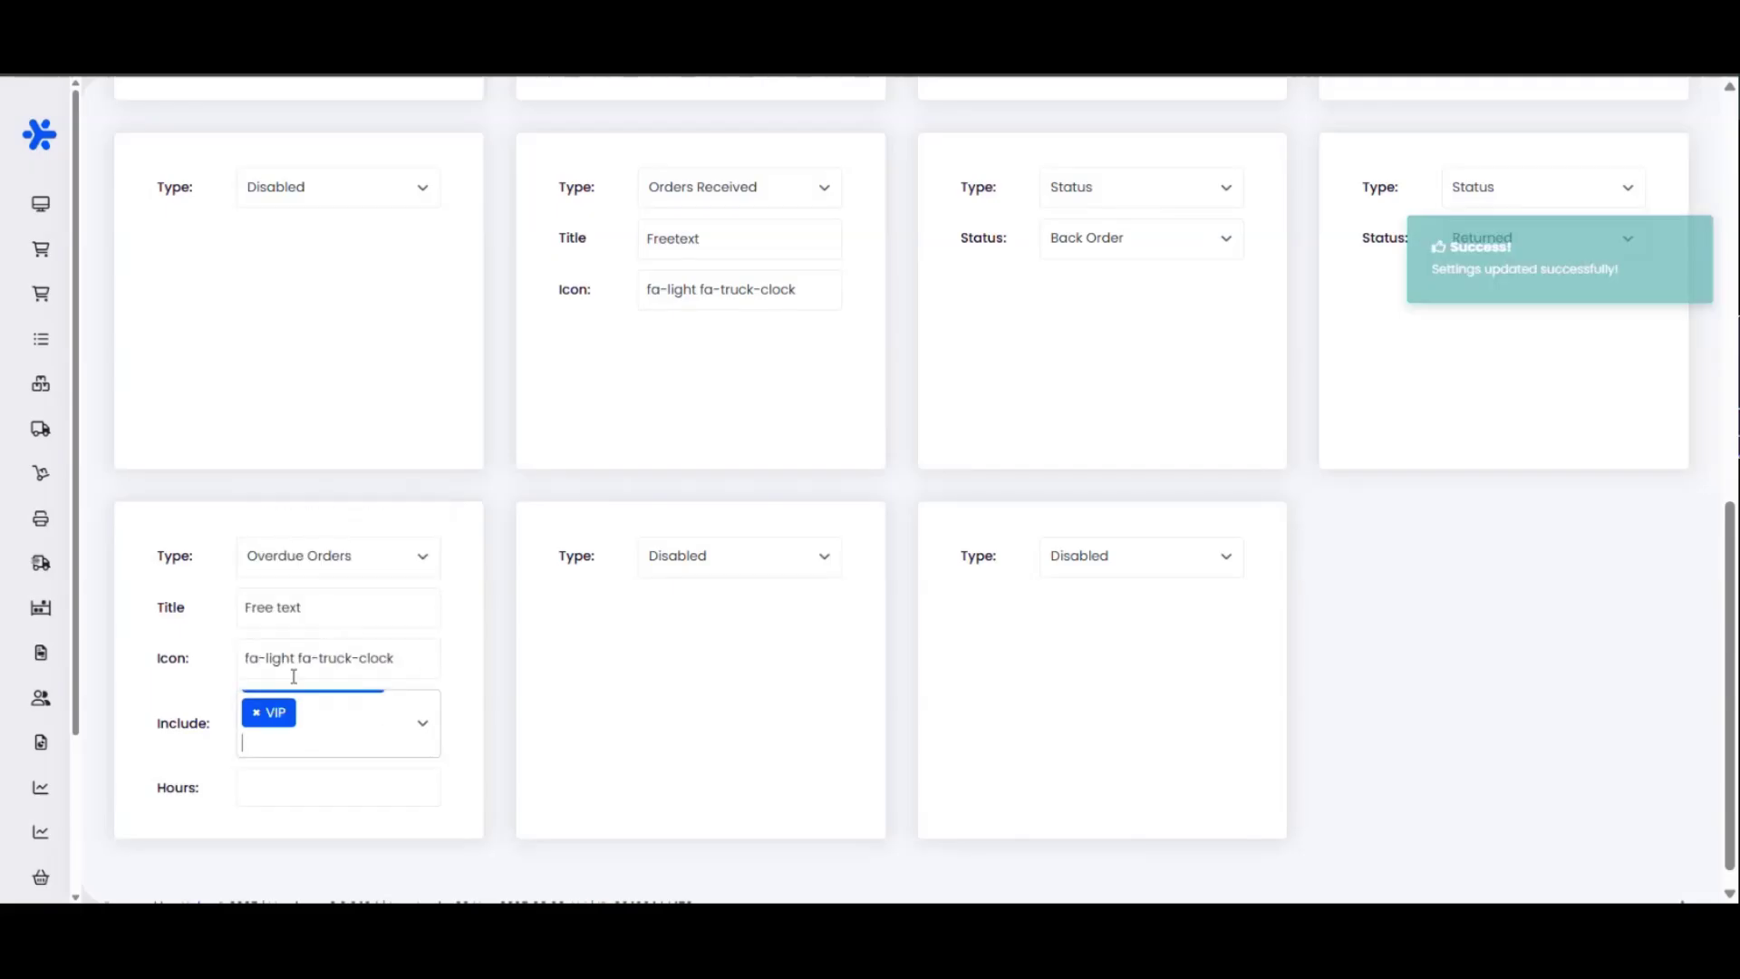
scroll(331, 730, "up", 1)
scroll(361, 835, "up", 1)
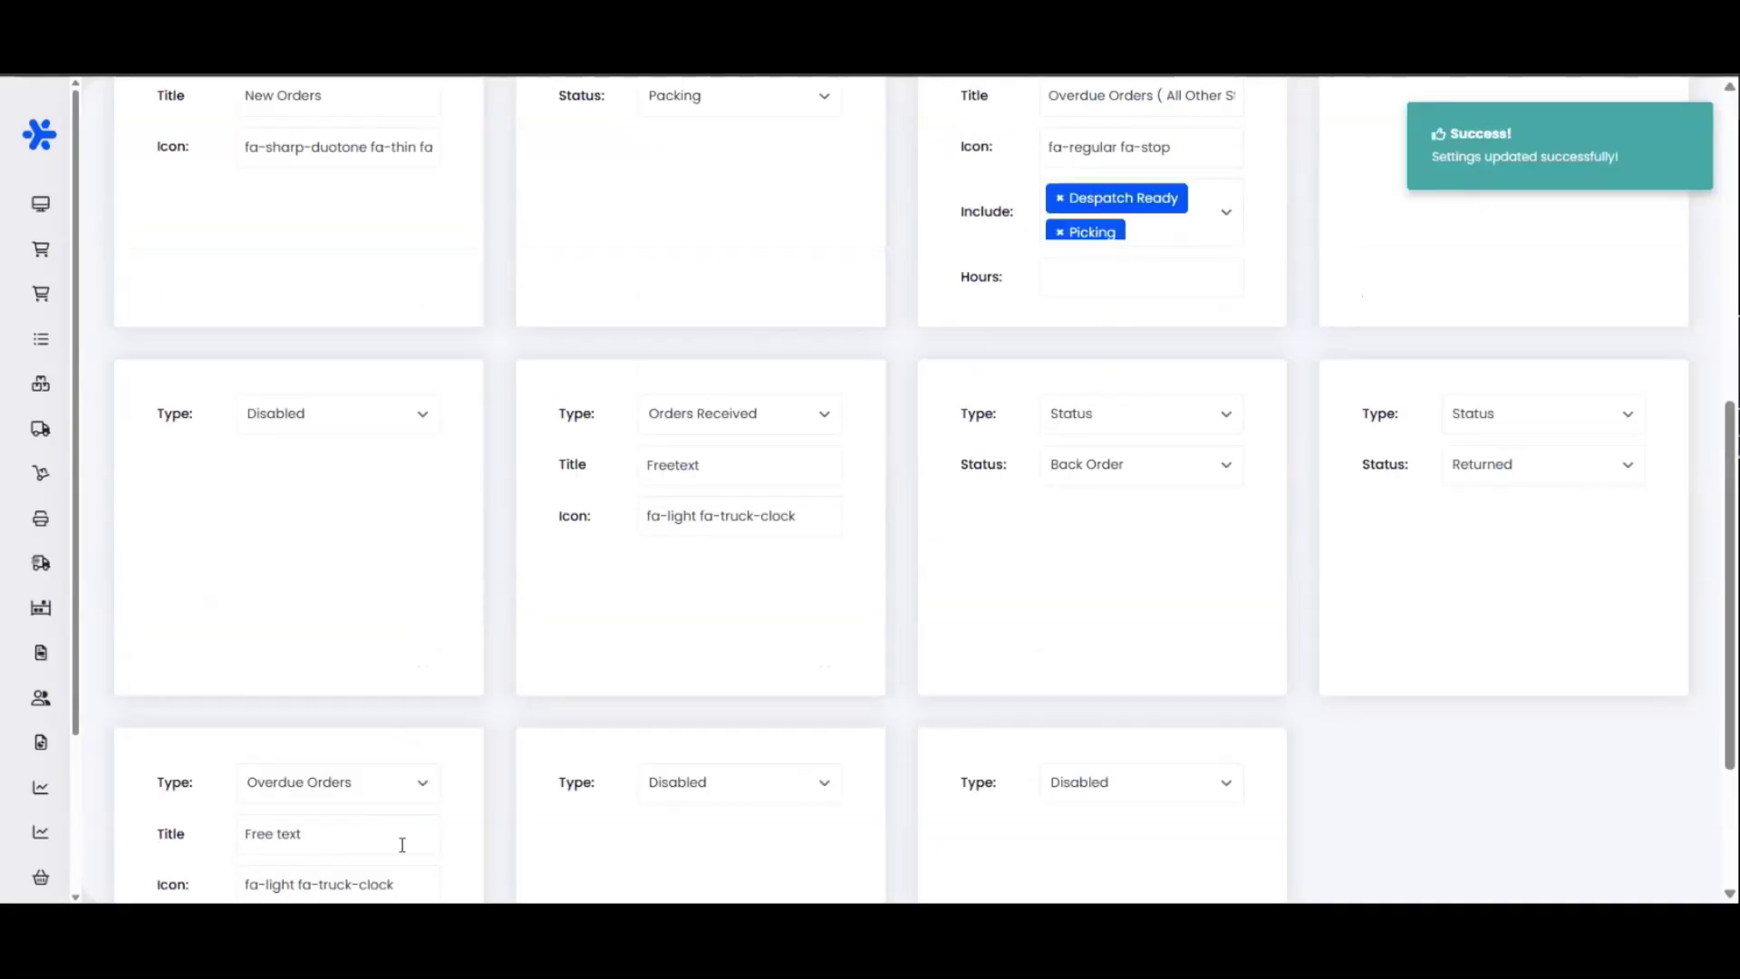
Set the "Free text" Overdue Orders tile's hours to 5 and open the warehouse dashboard to check the tiles
scroll(400, 840, "down", 1)
scroll(476, 753, "down", 3)
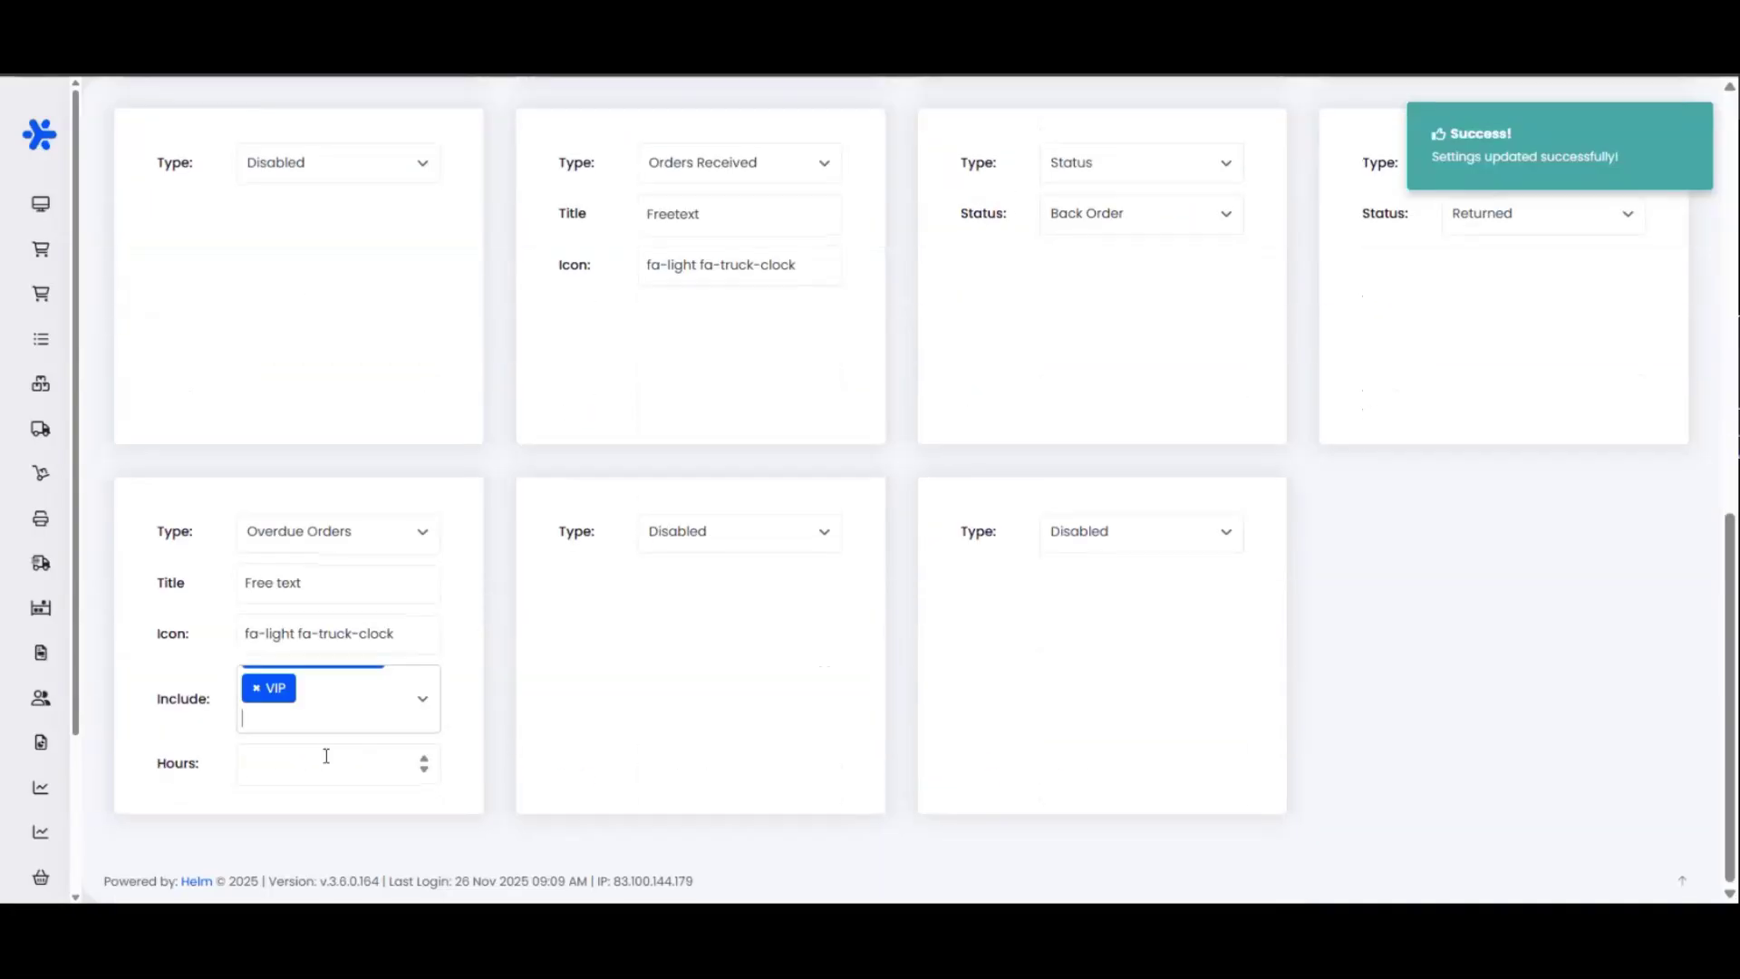
left_click(326, 761)
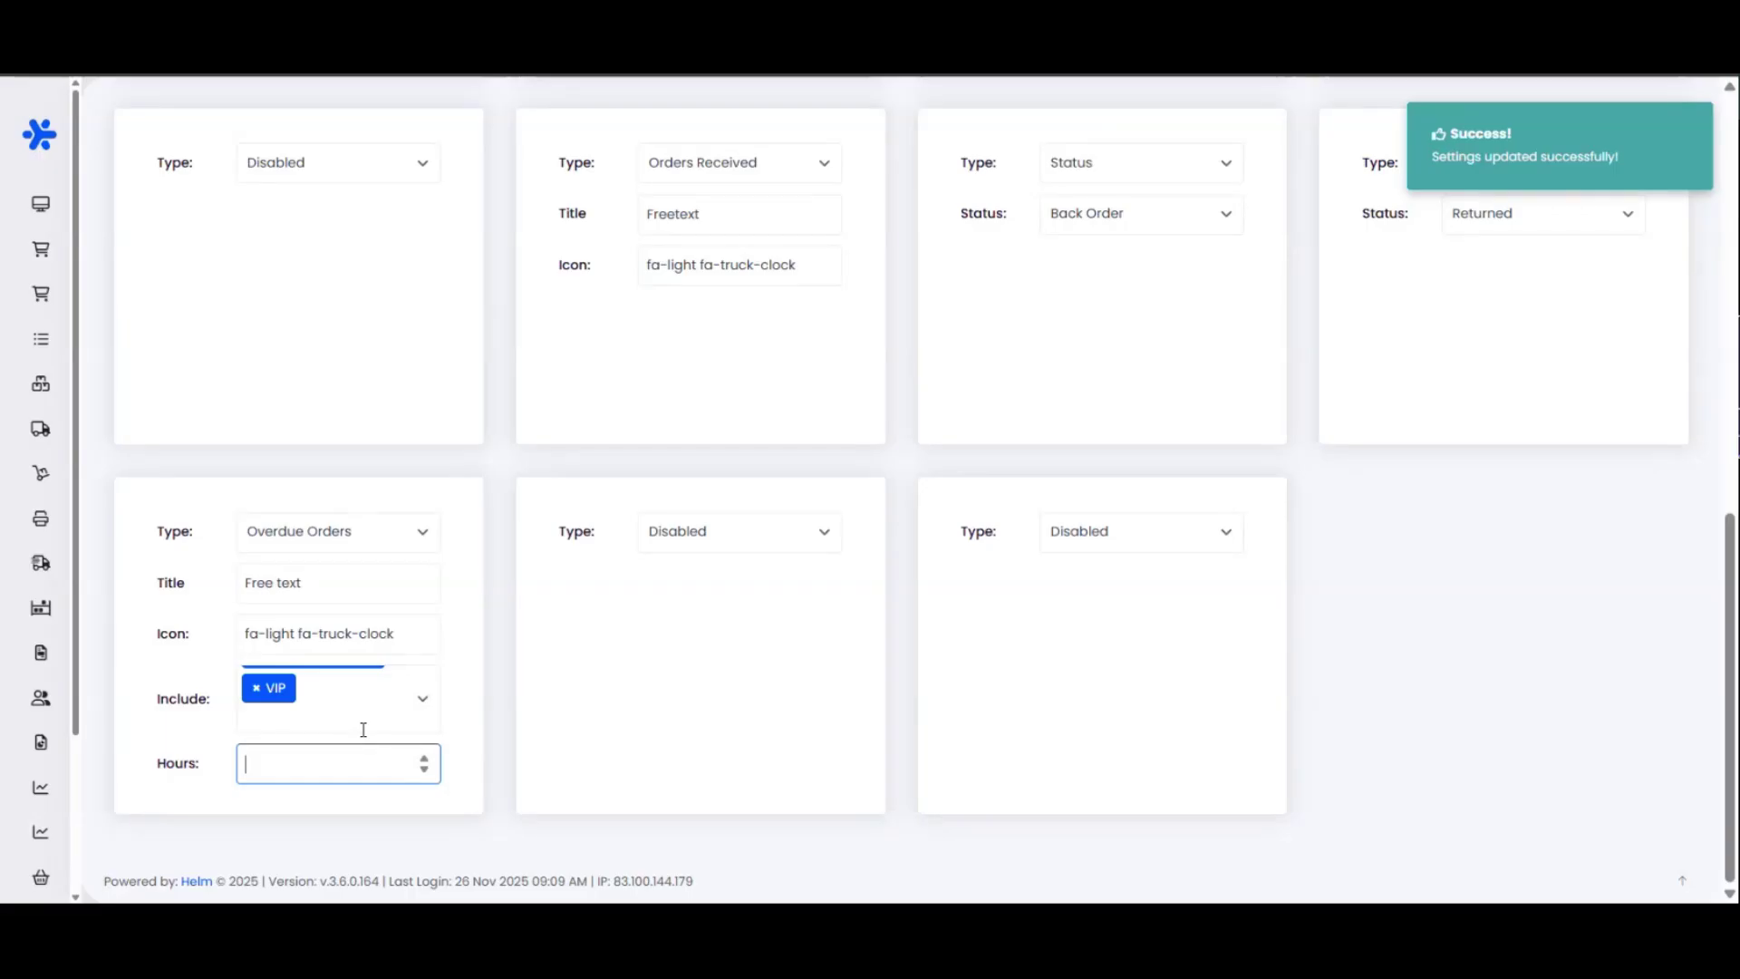
type("5")
left_click(676, 661)
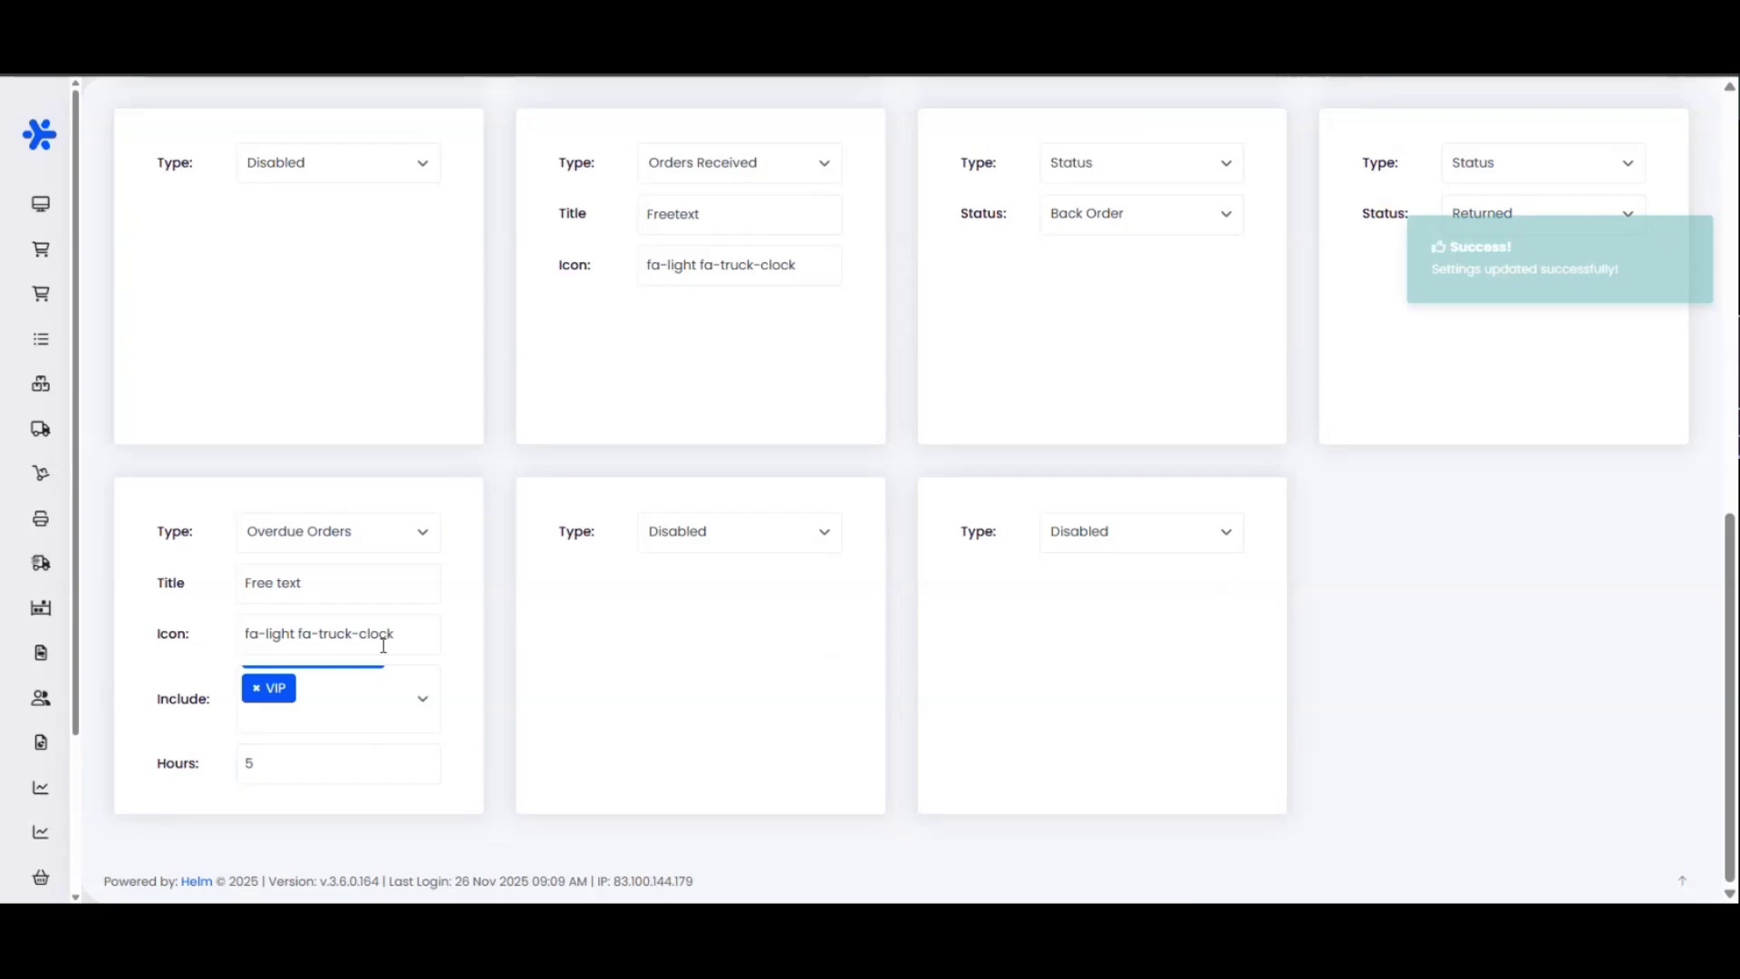
scroll(813, 589, "up", 5)
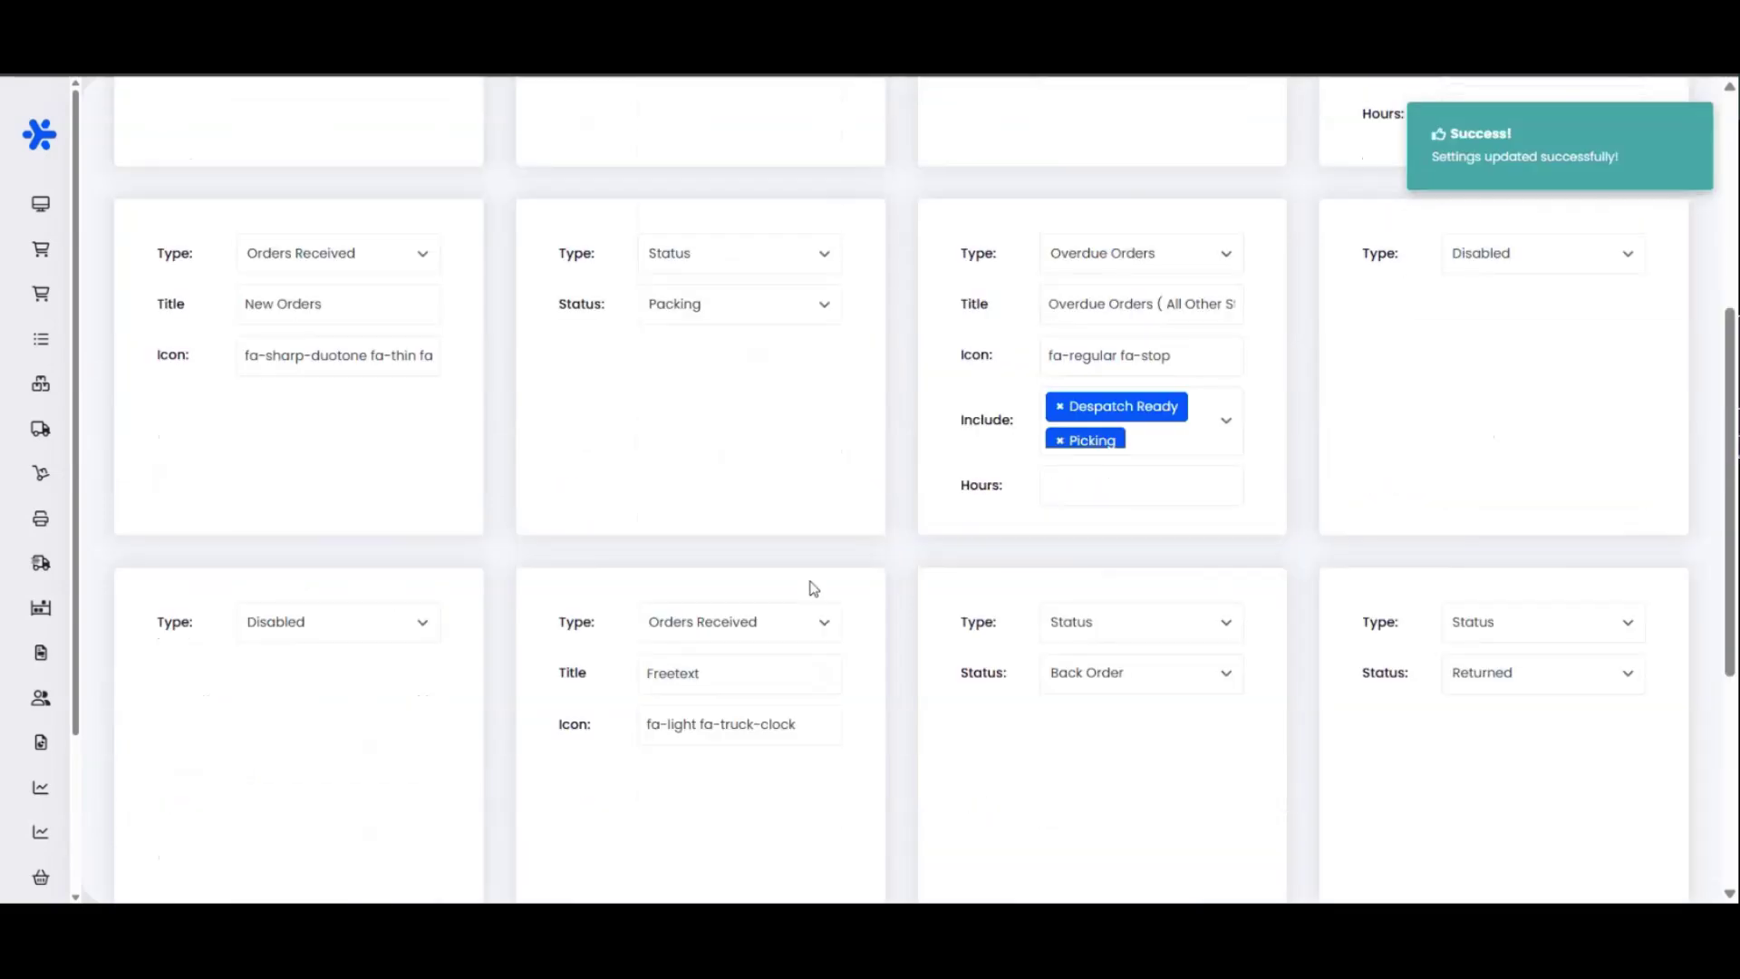
scroll(813, 588, "up", 5)
left_click(1359, 219)
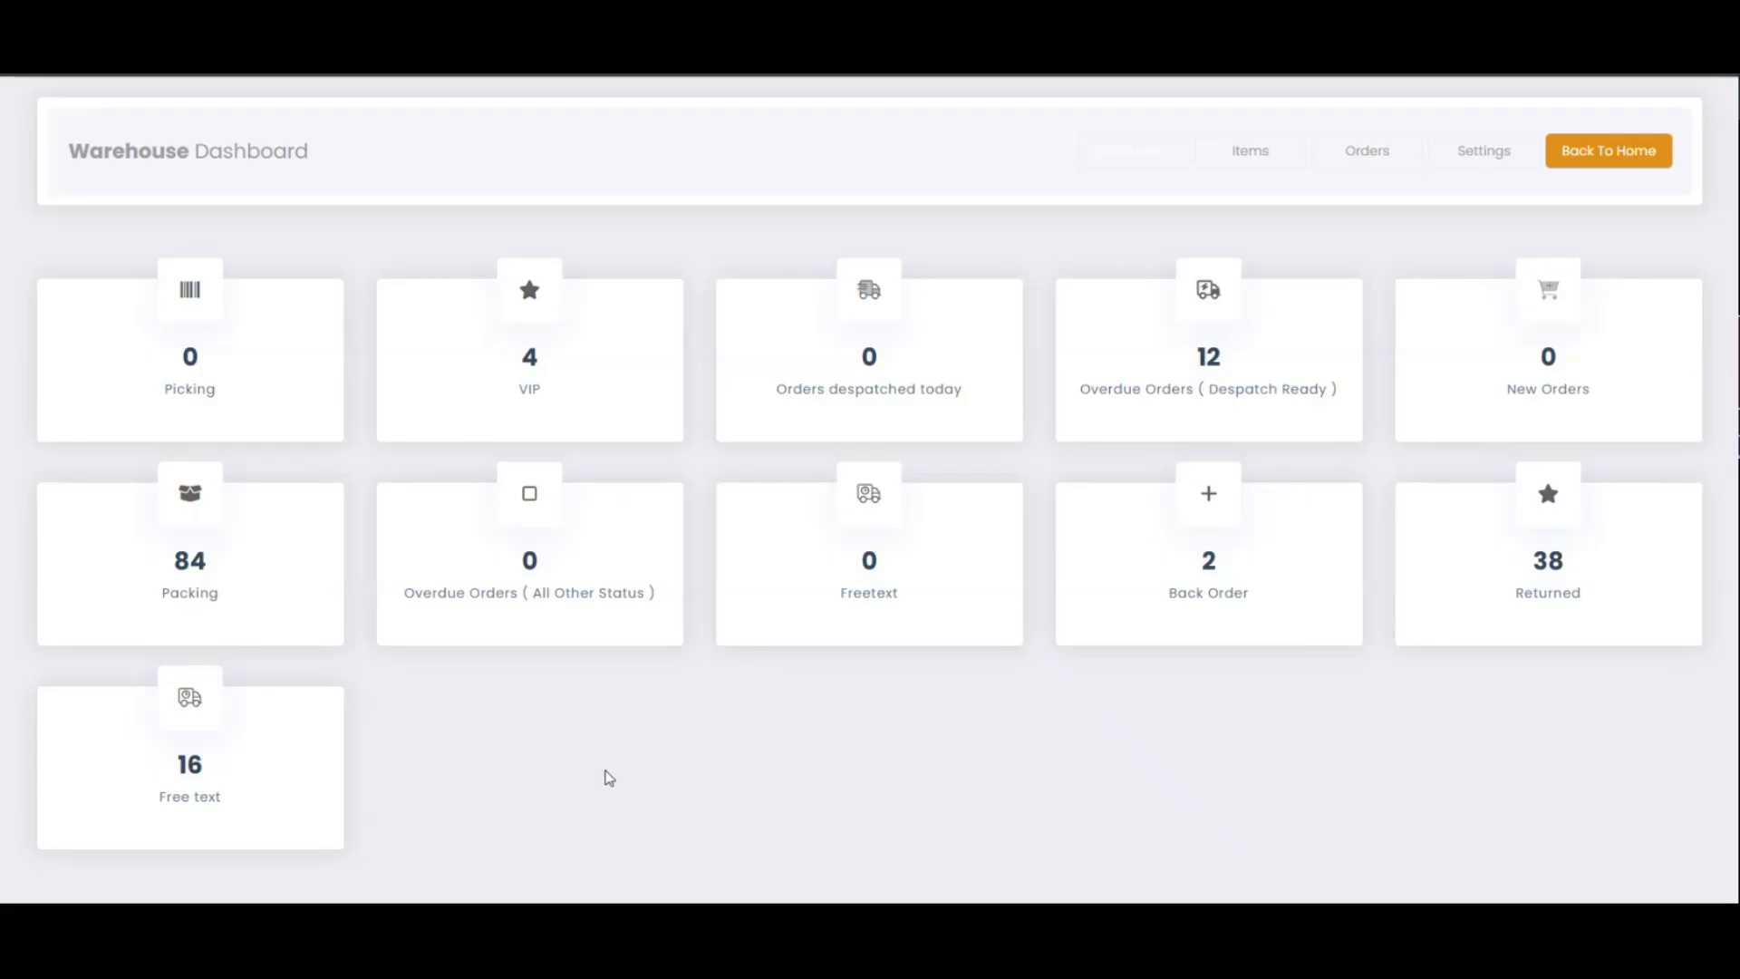
Reopen the dashboard settings, change the disabled tile beside "Free text" to Despatched Today, and return to the warehouse dashboard
left_click(944, 594)
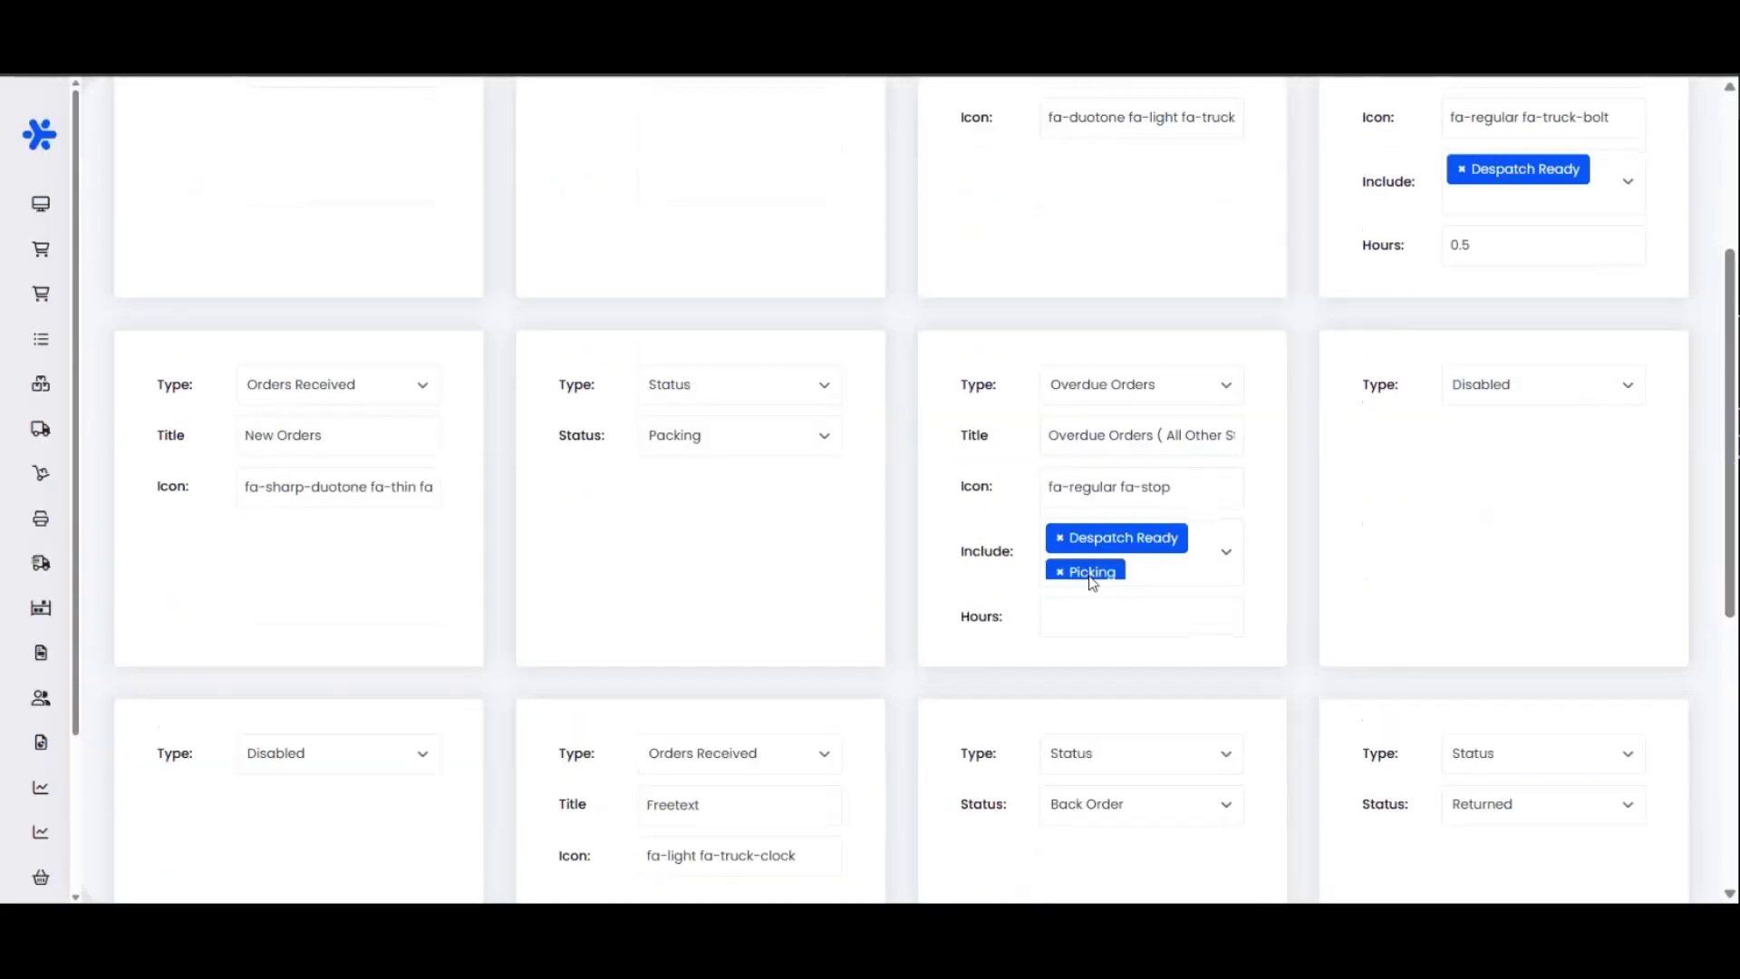
scroll(1092, 582, "down", 7)
left_click(723, 544)
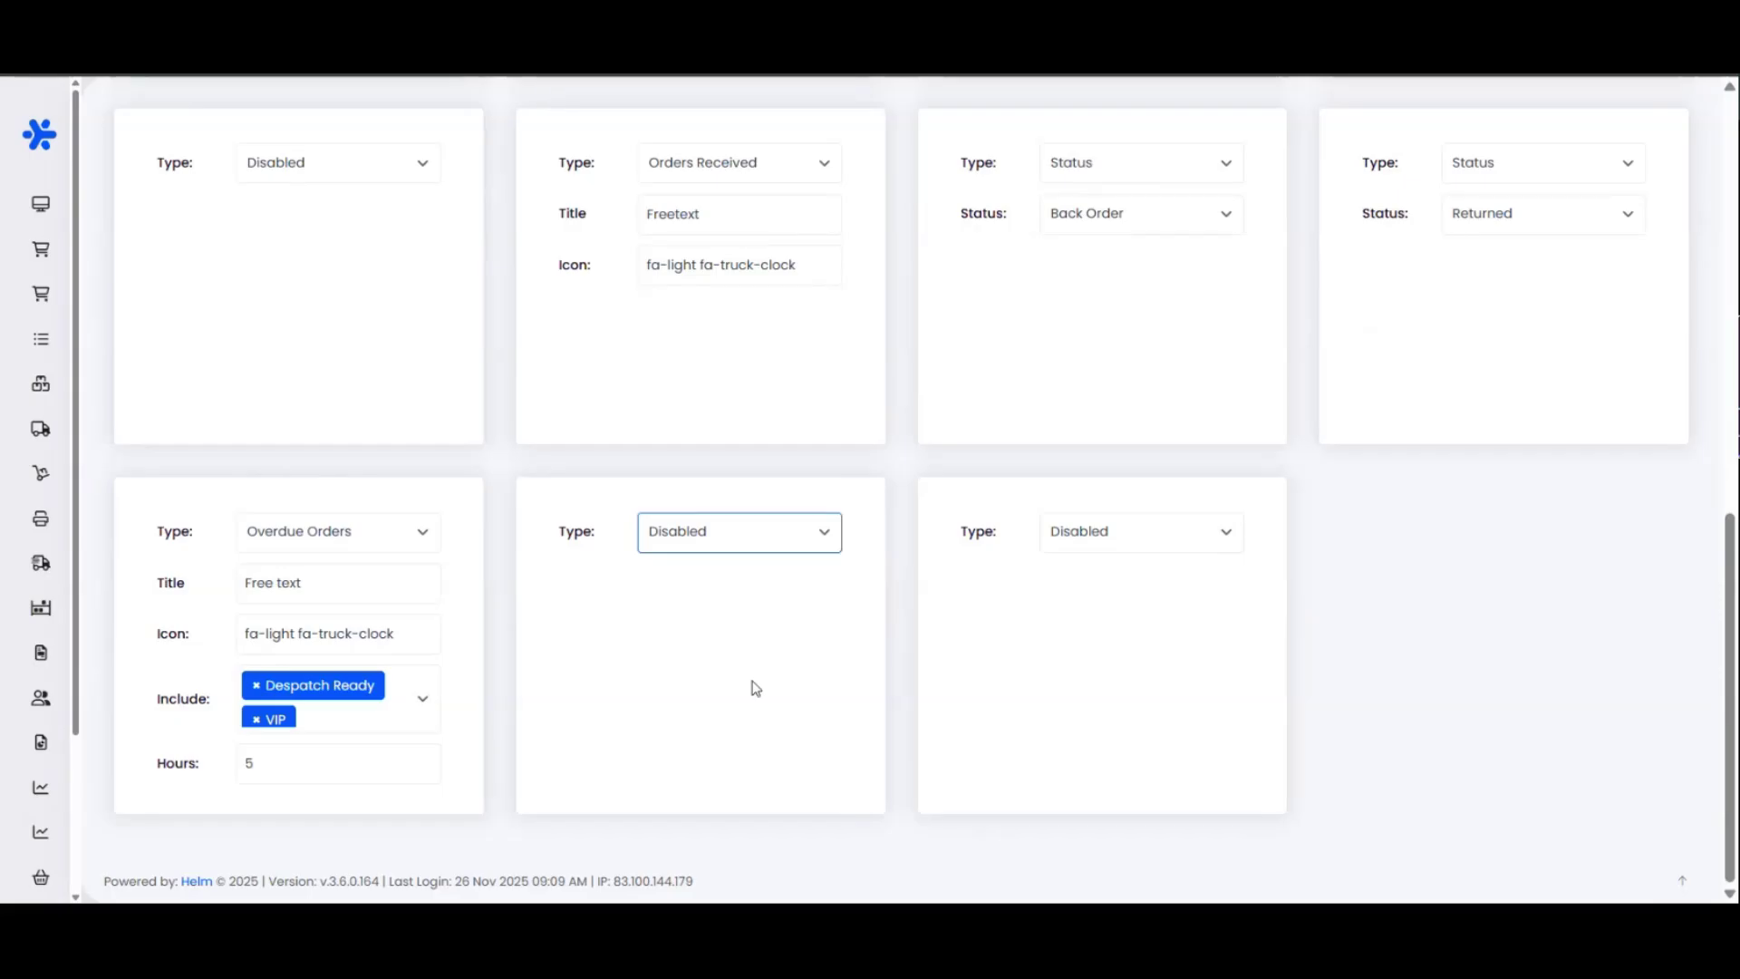
left_click(760, 653)
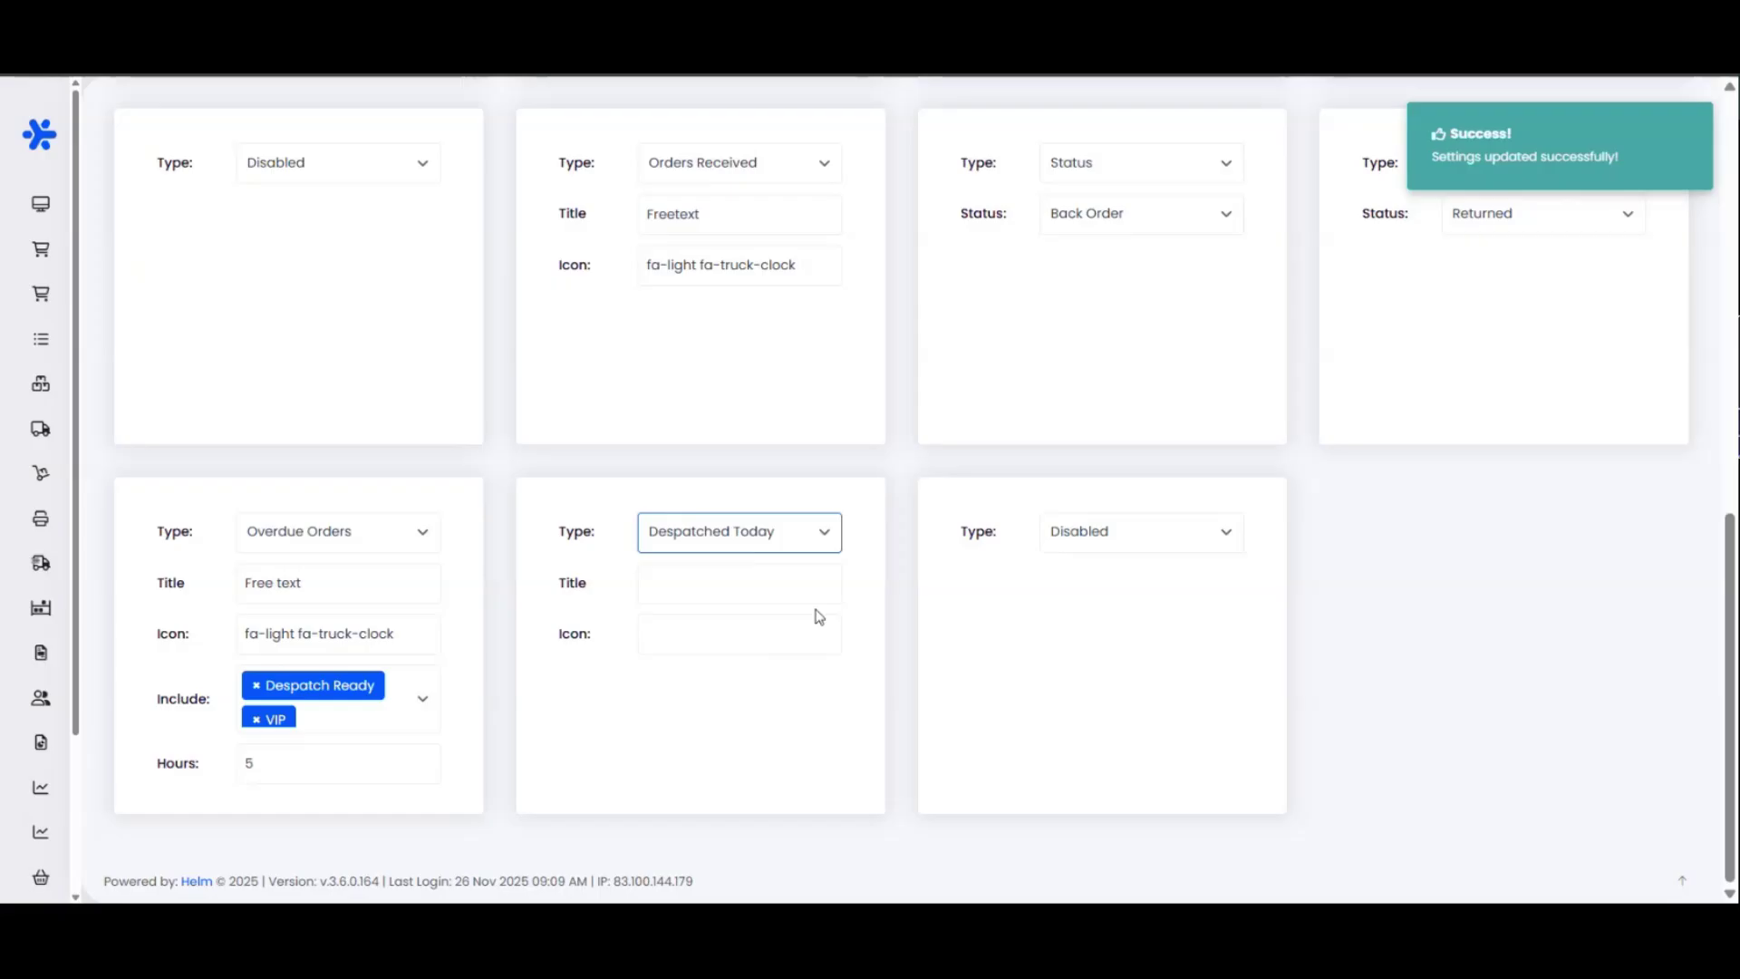
scroll(742, 586, "up", 10)
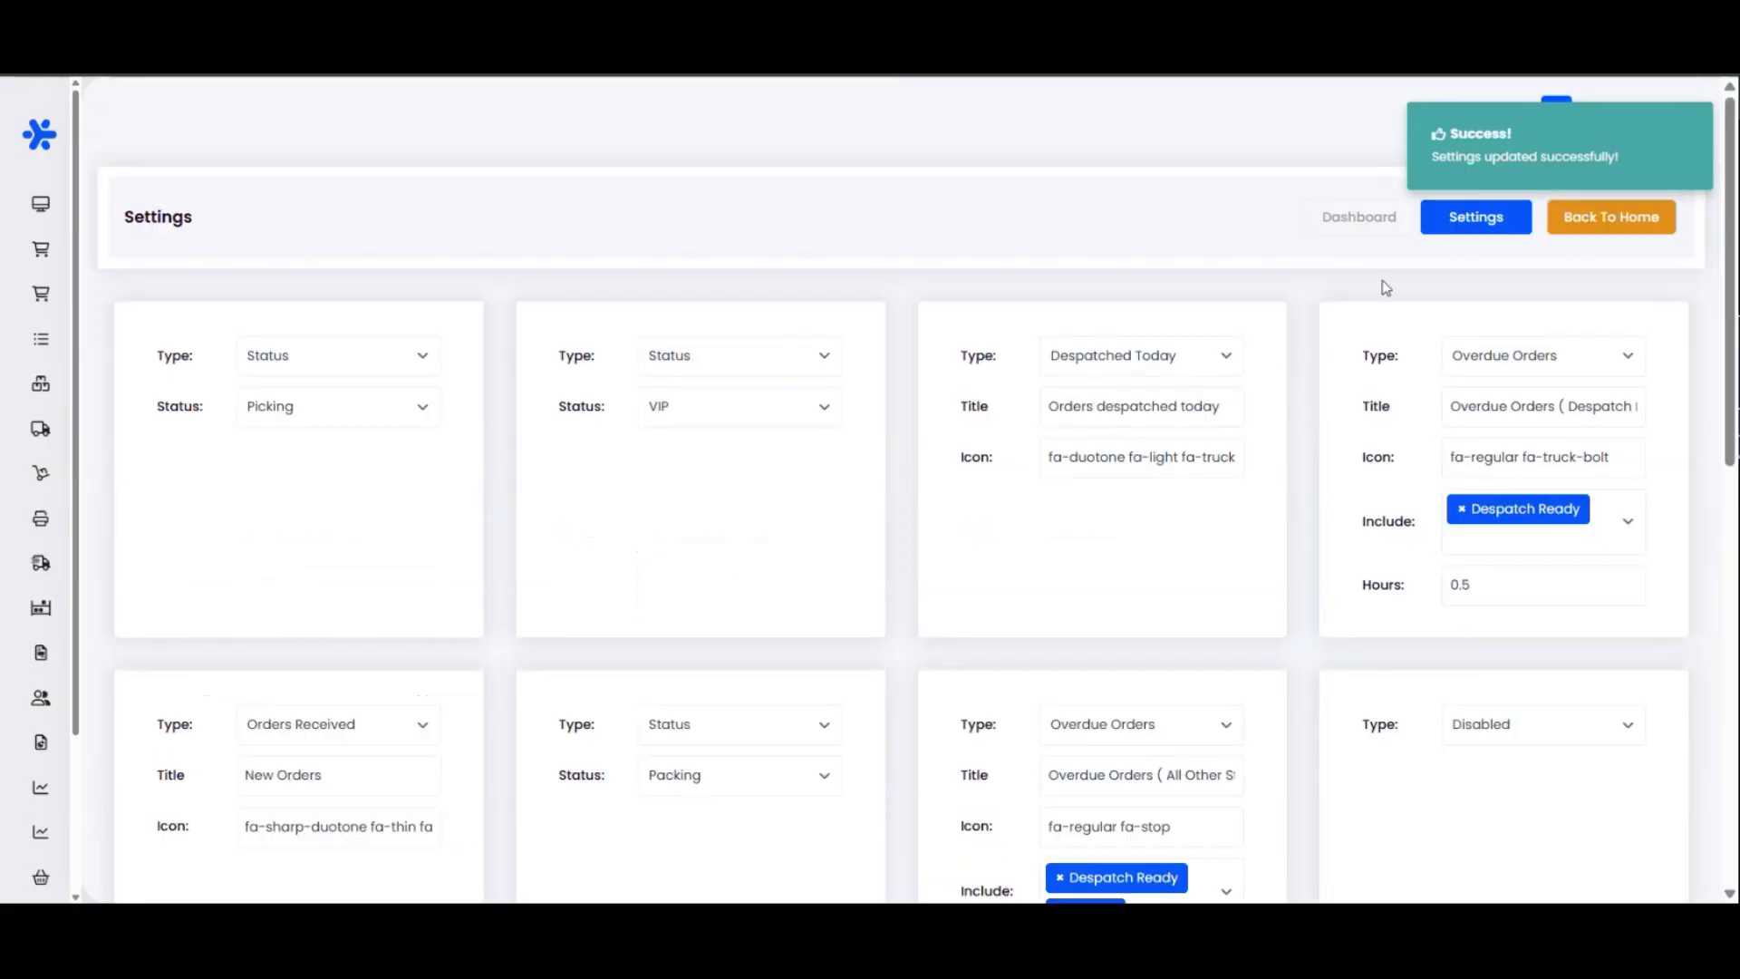
left_click(1359, 217)
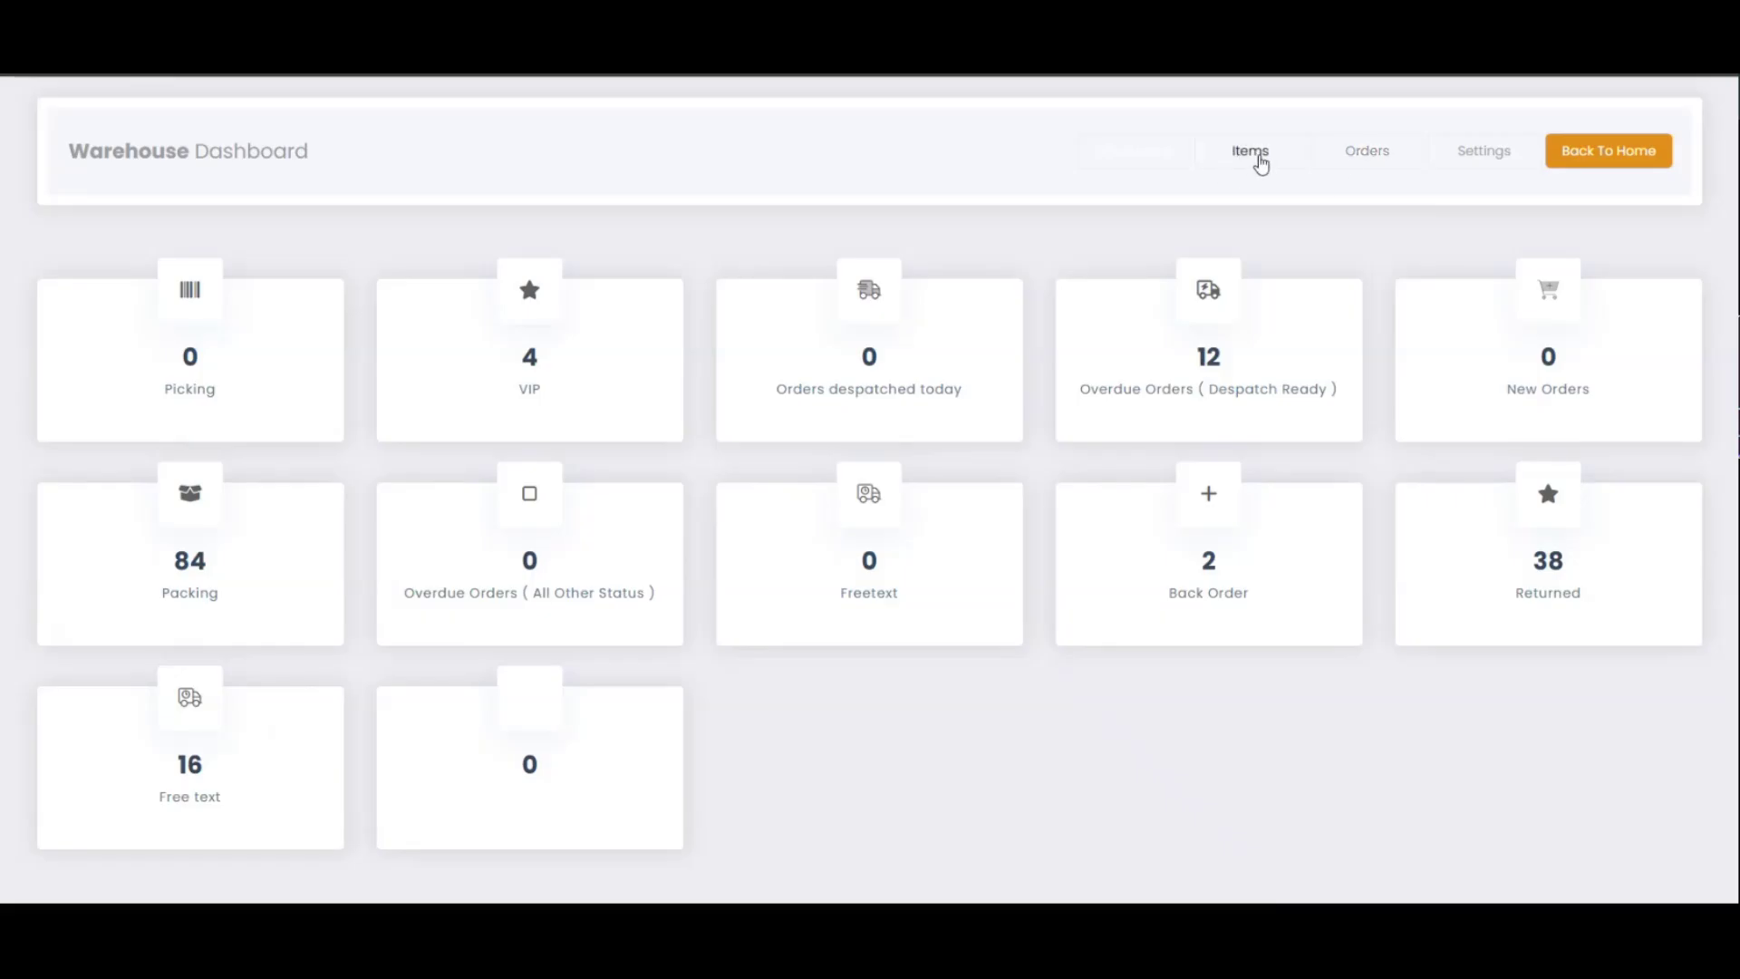
Open the warehouse items statistics and calculate this month's items picked and items packed per user
left_click(1258, 159)
left_click(683, 424)
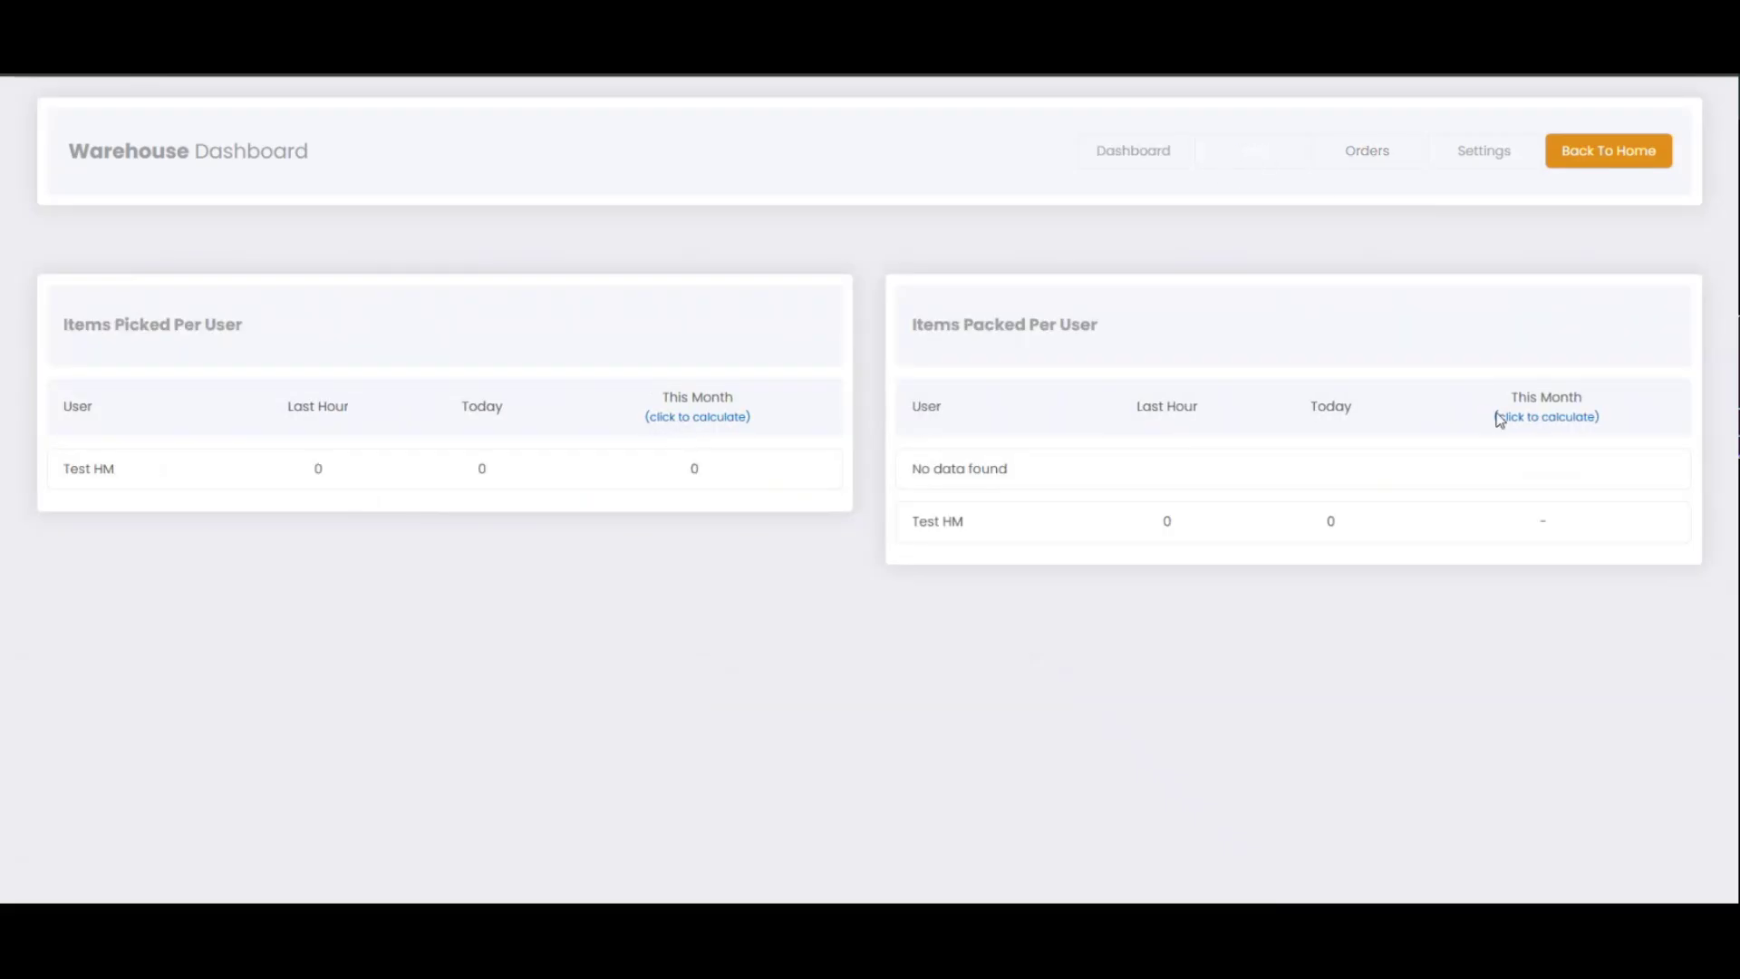
left_click(1545, 419)
left_click_drag(1000, 521, 891, 516)
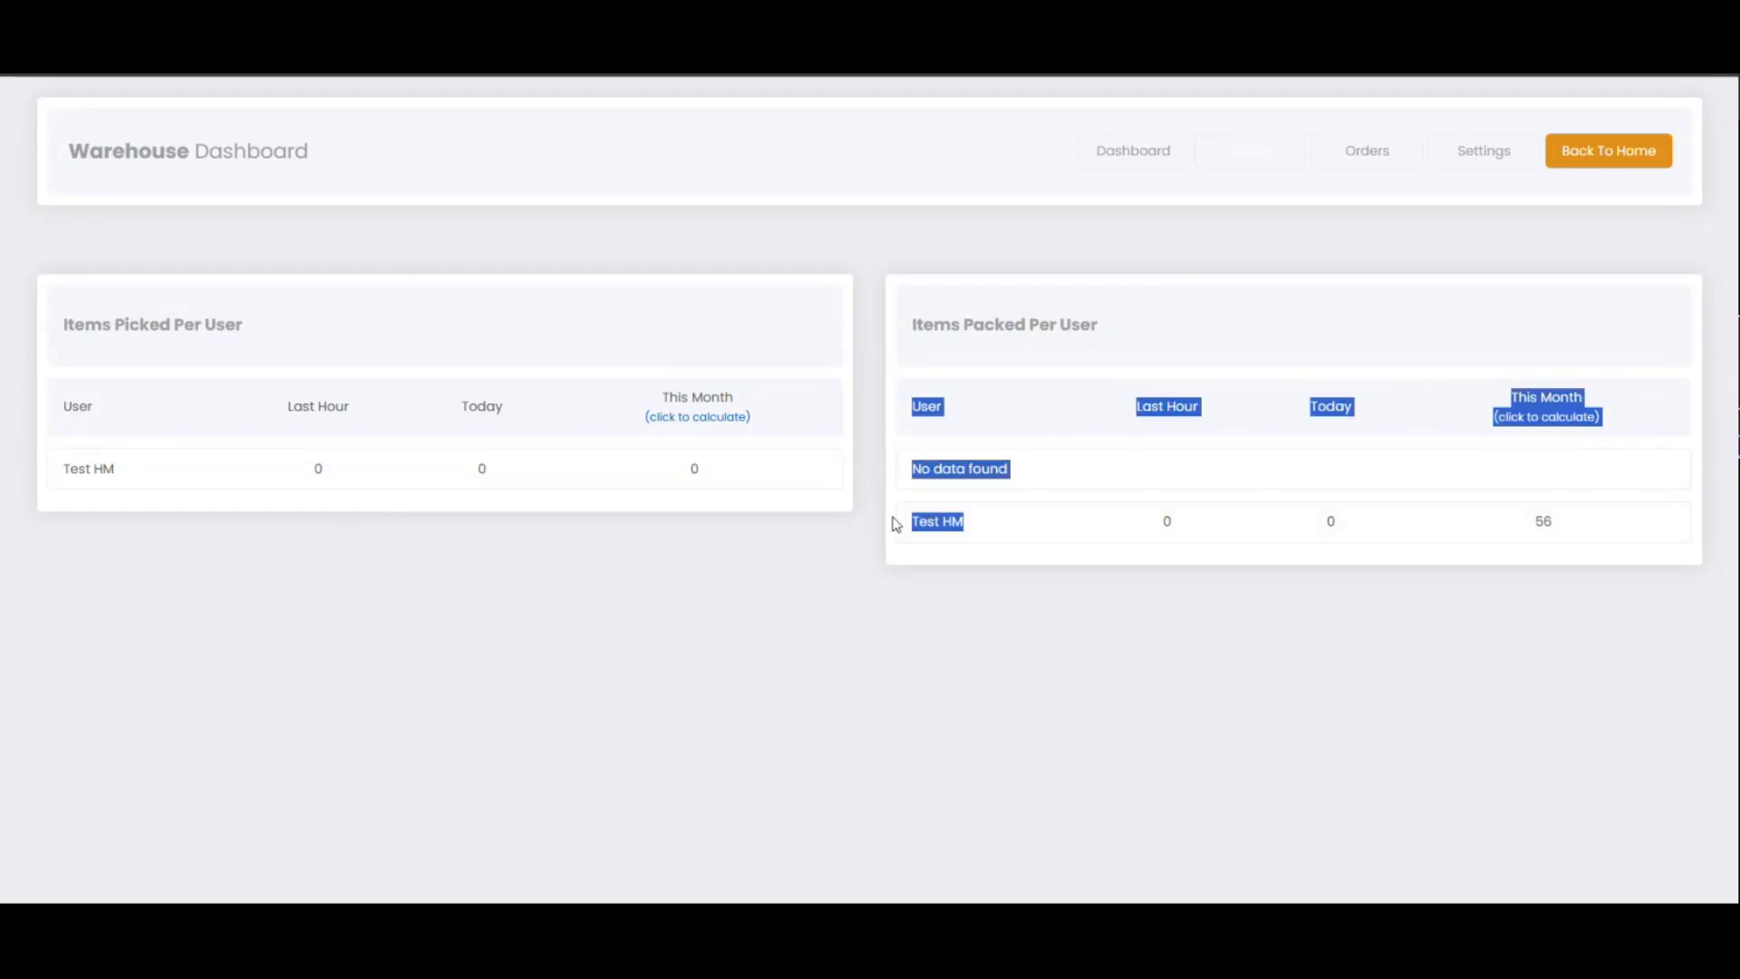
left_click(1130, 535)
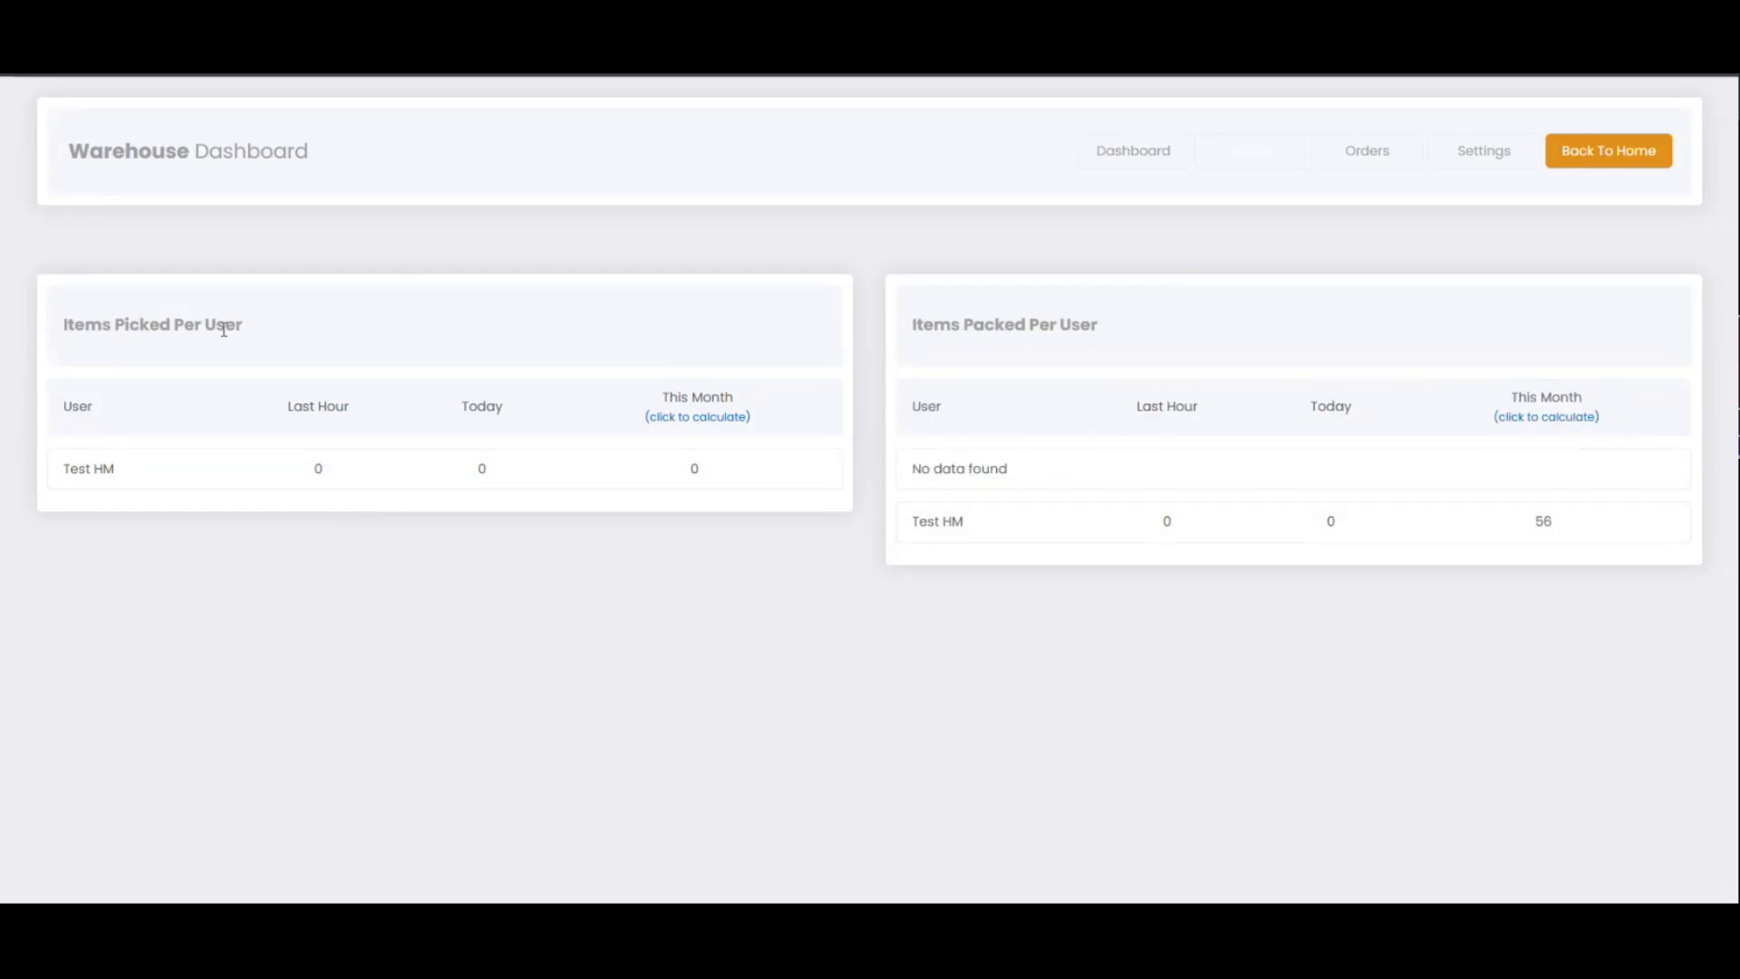
Examine the per-user last hour, today and this month figures in the items picked and items packed tables
left_click_drag(136, 480, 77, 470)
left_click(152, 473)
left_click_drag(396, 480, 552, 478)
left_click_drag(718, 481, 552, 478)
left_click_drag(1140, 516, 1593, 517)
left_click(1367, 523)
Compare the per-user orders and items statistics, finishing back on the warehouse dashboard tiles
left_click(1364, 151)
left_click(1263, 157)
left_click(1363, 159)
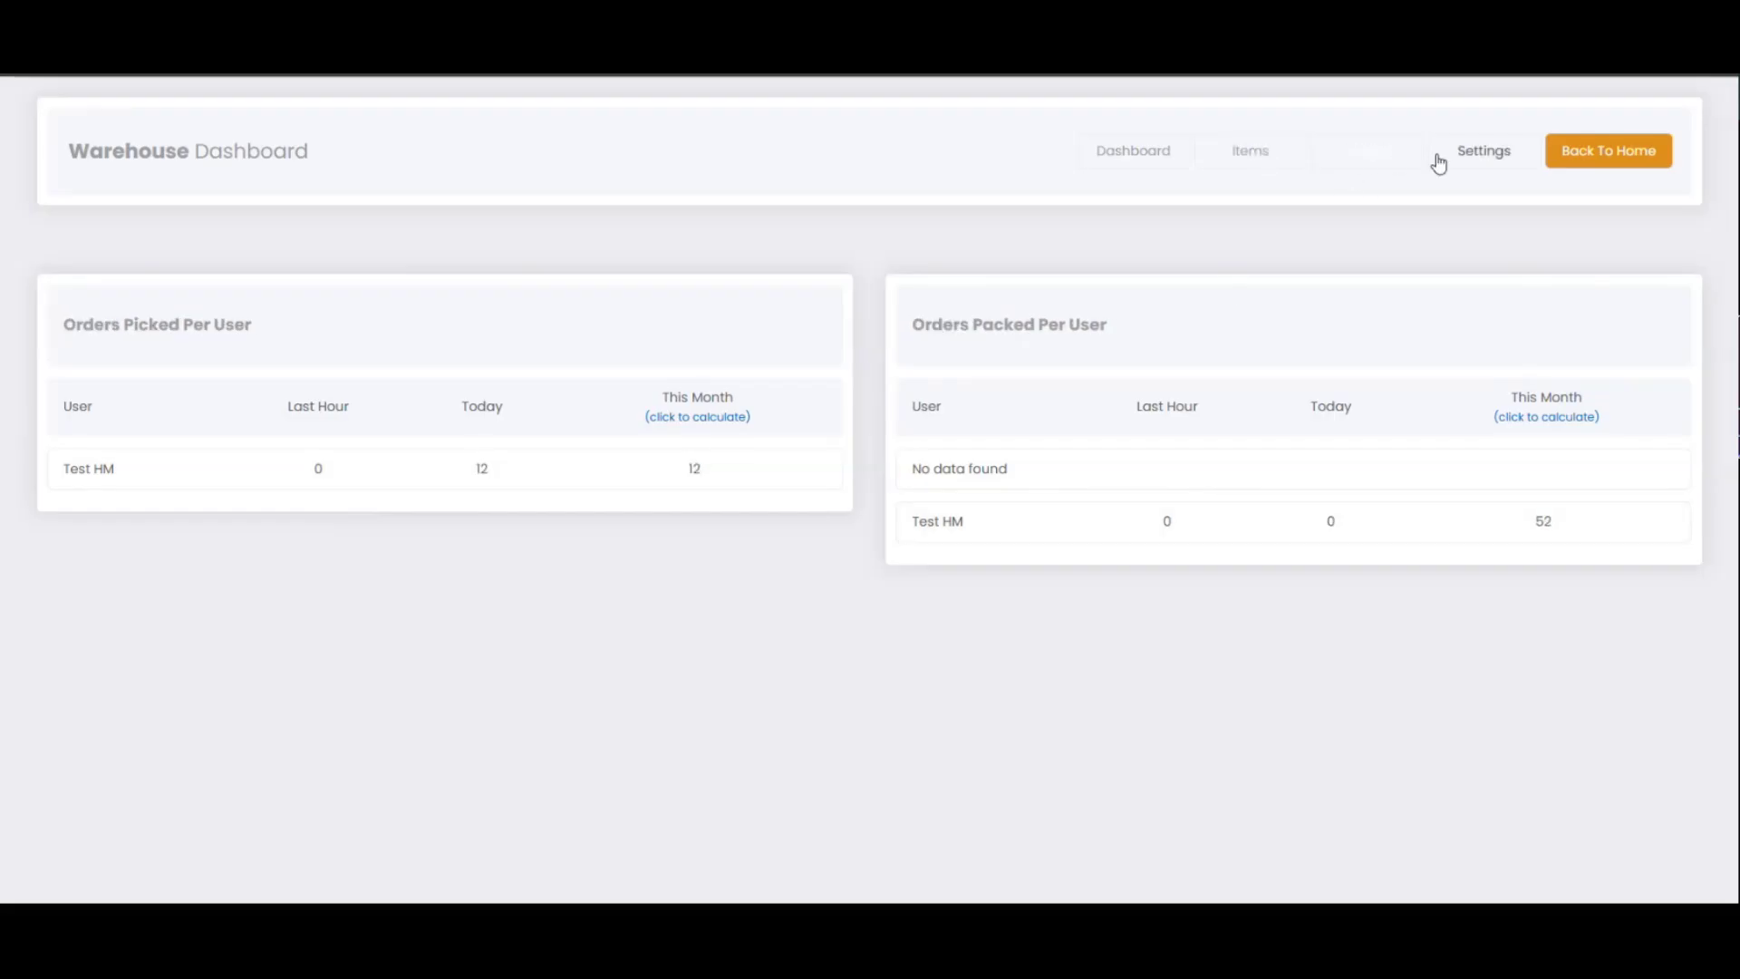
left_click(1252, 159)
left_click(1178, 158)
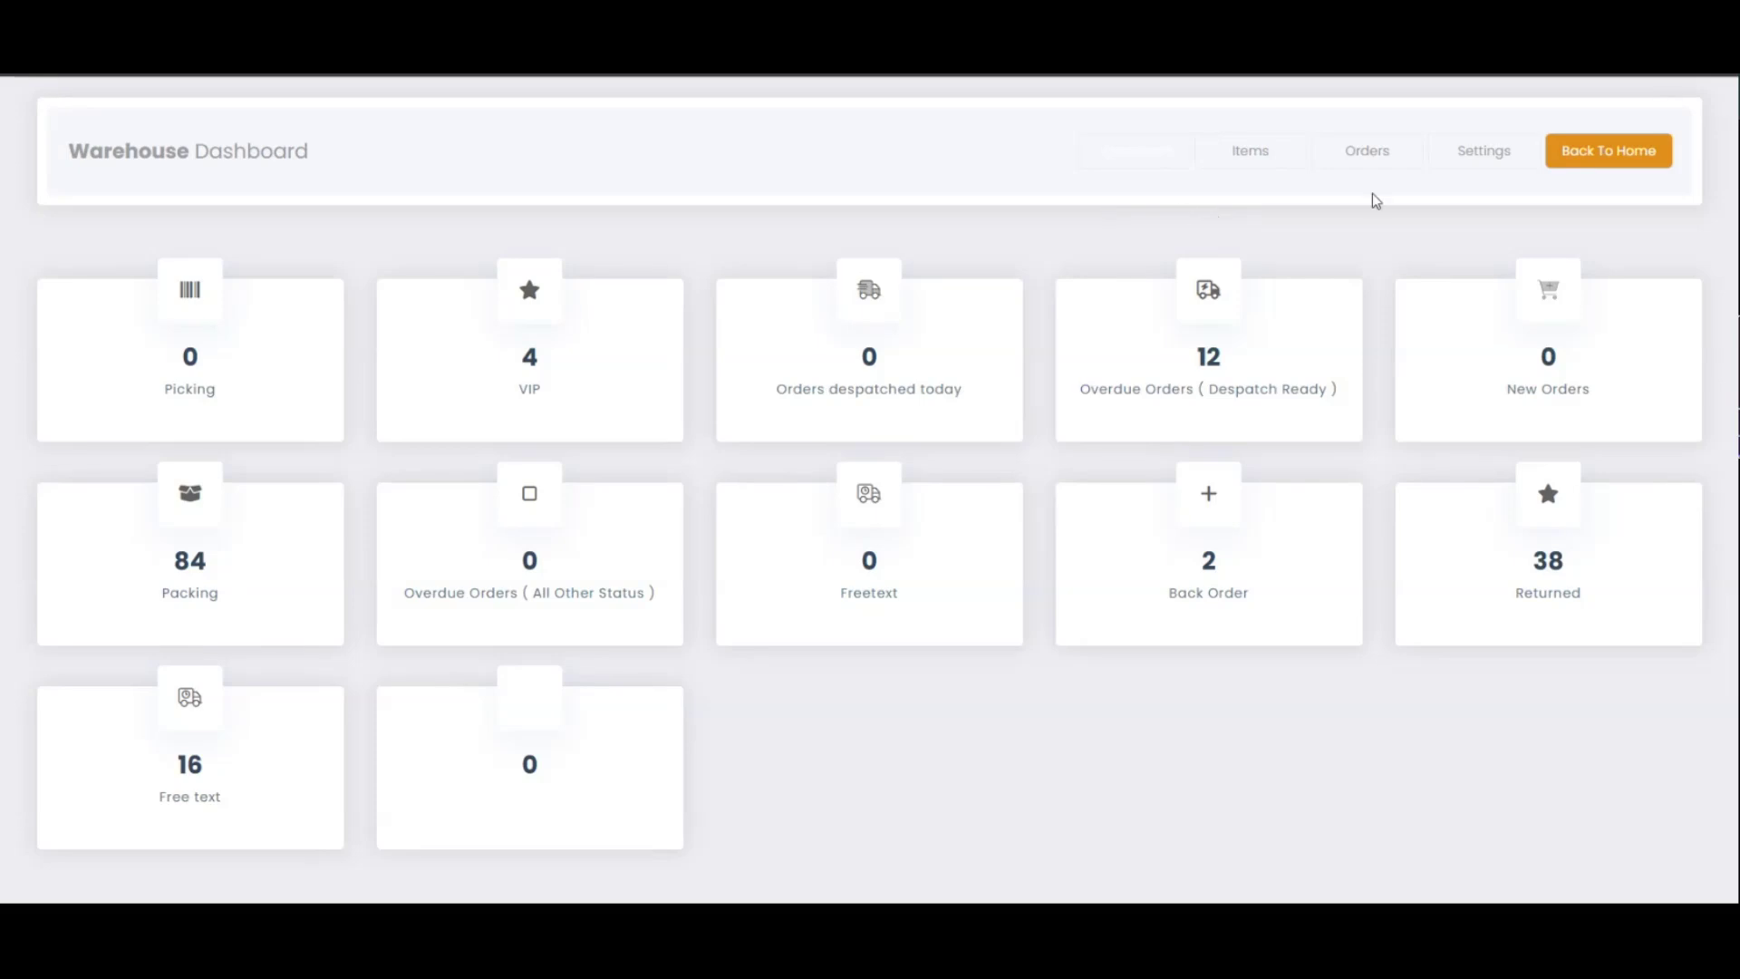
Reopen the dashboard settings and review the configured types, titles, icons and statuses across all tiles
left_click(1479, 154)
scroll(668, 602, "up", 5)
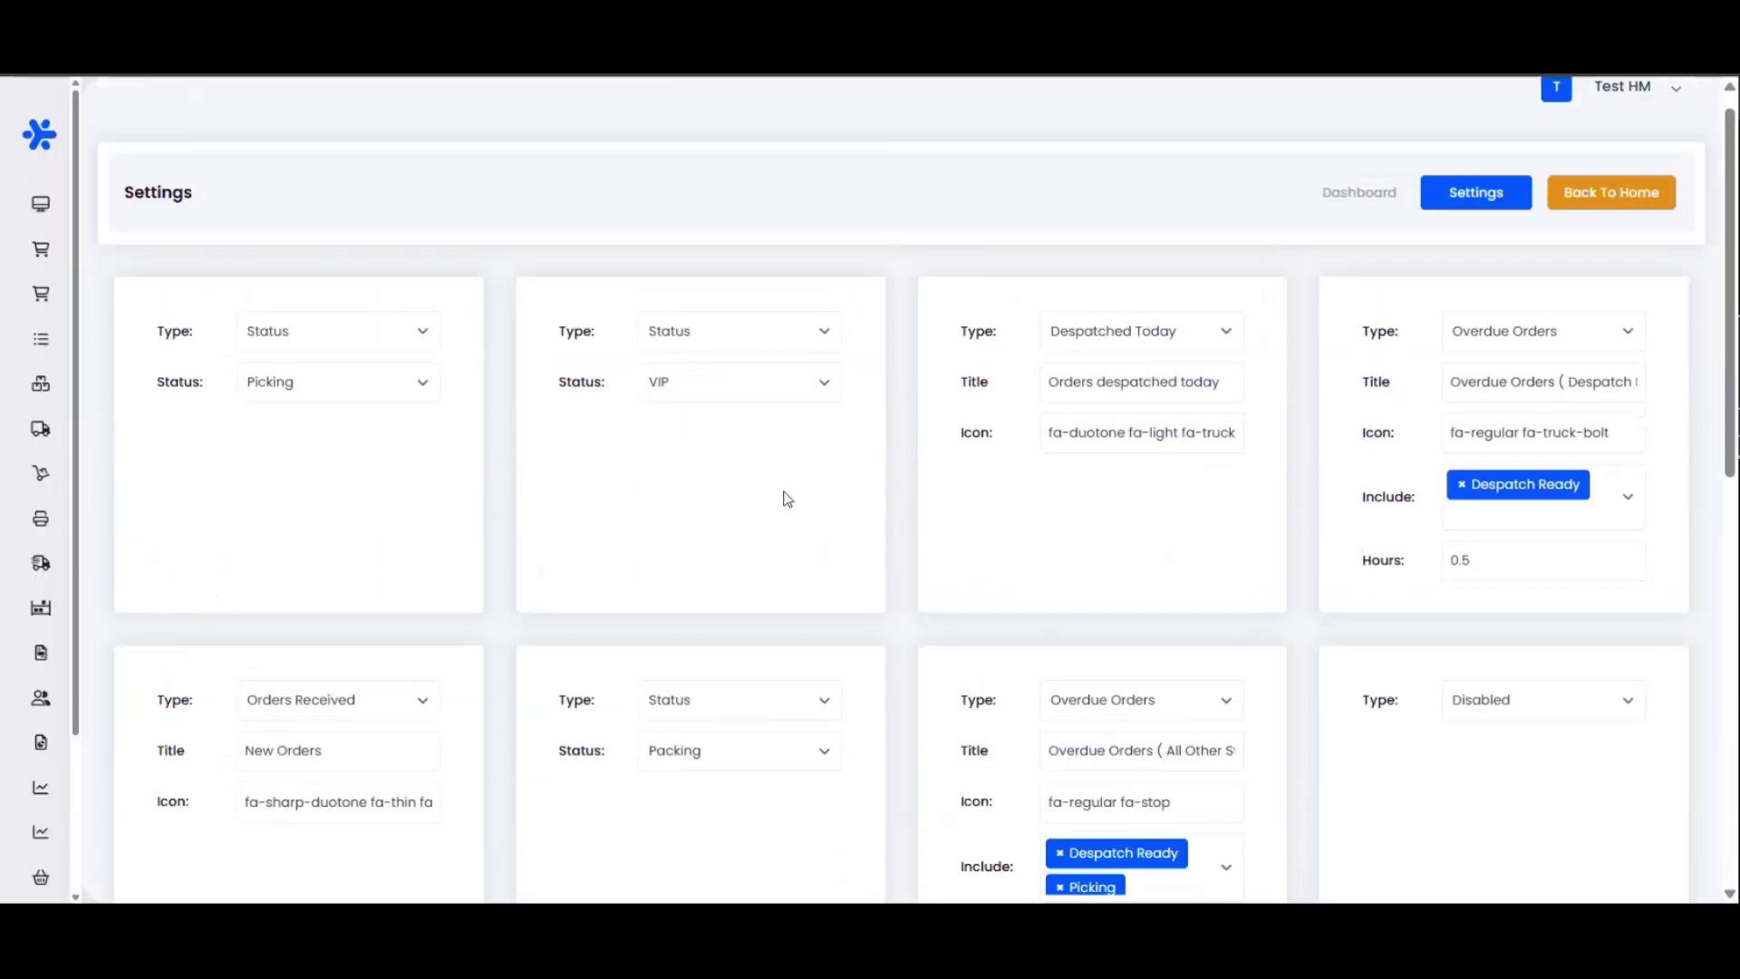
scroll(786, 500, "down", 10)
scroll(925, 505, "up", 3)
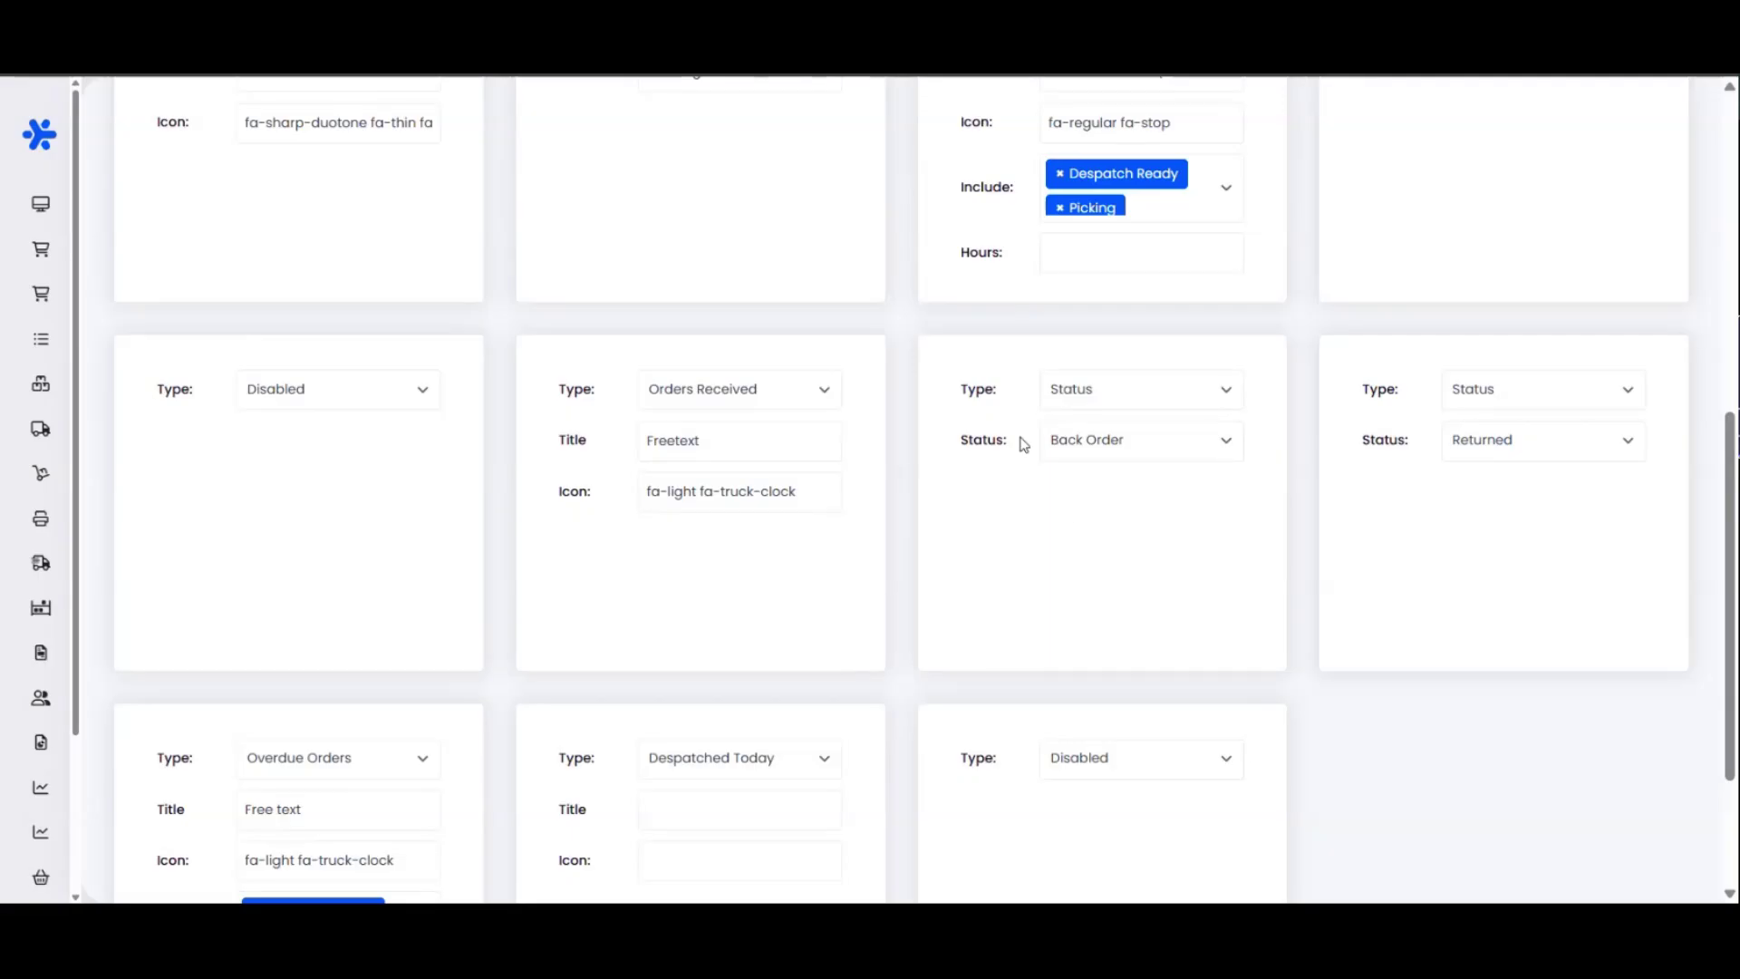
scroll(1023, 444, "up", 2)
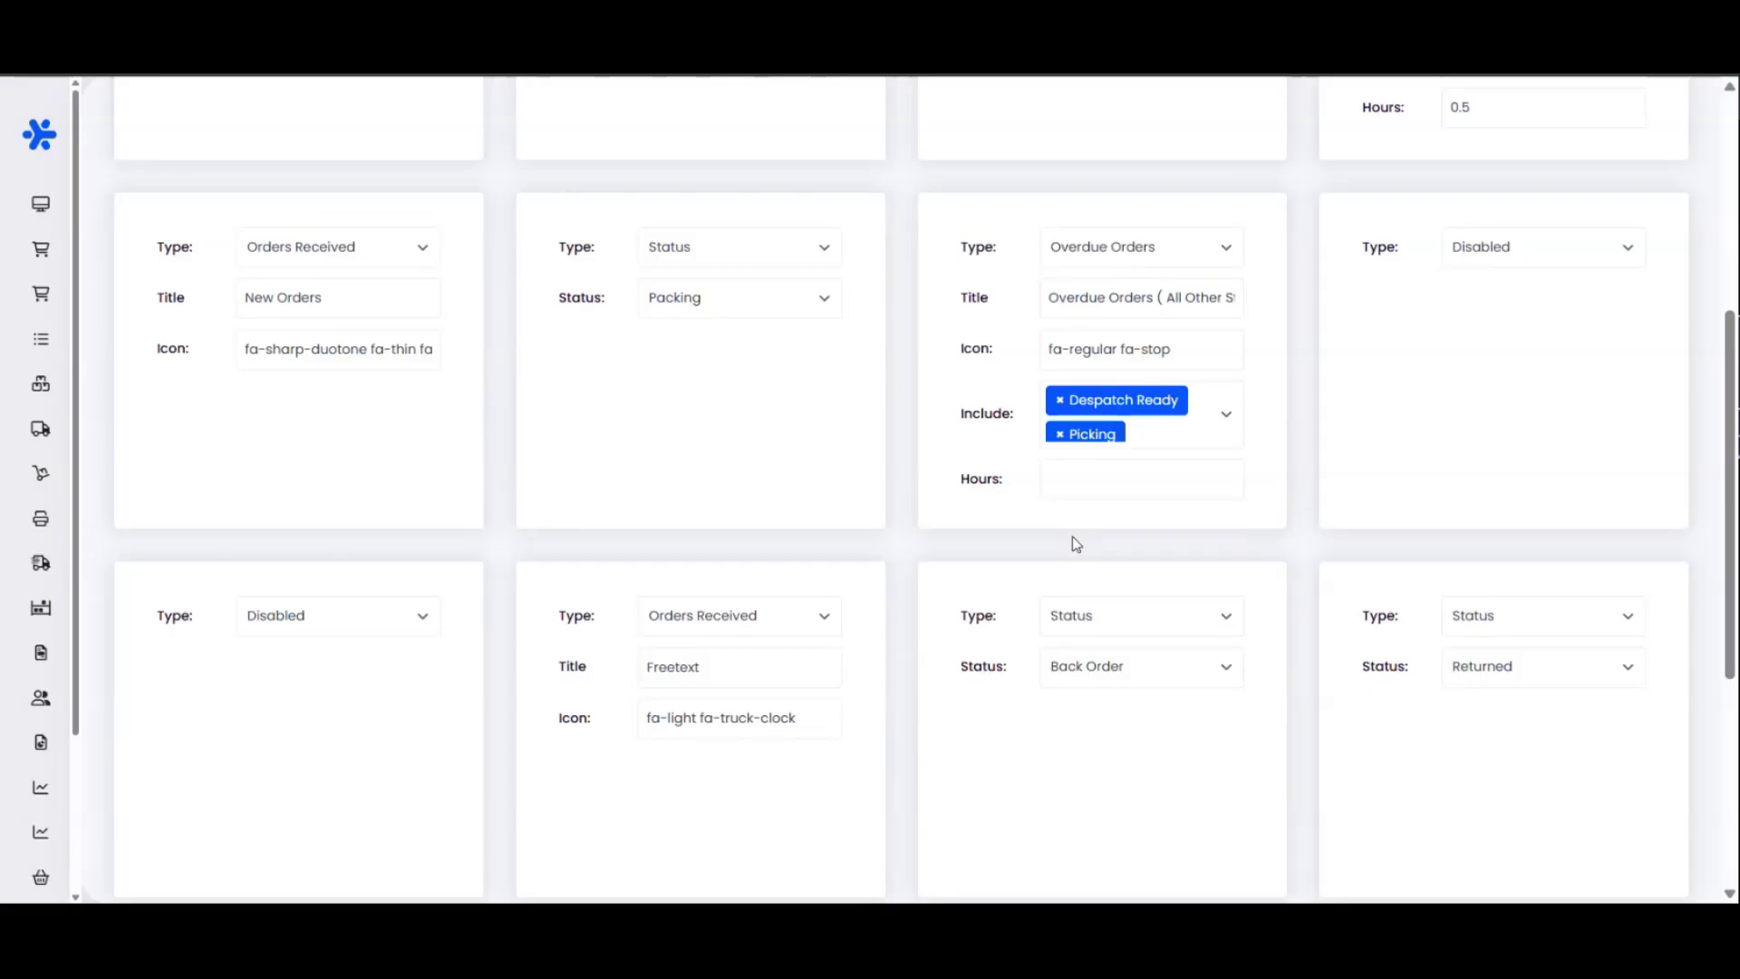
scroll(1073, 541, "up", 3)
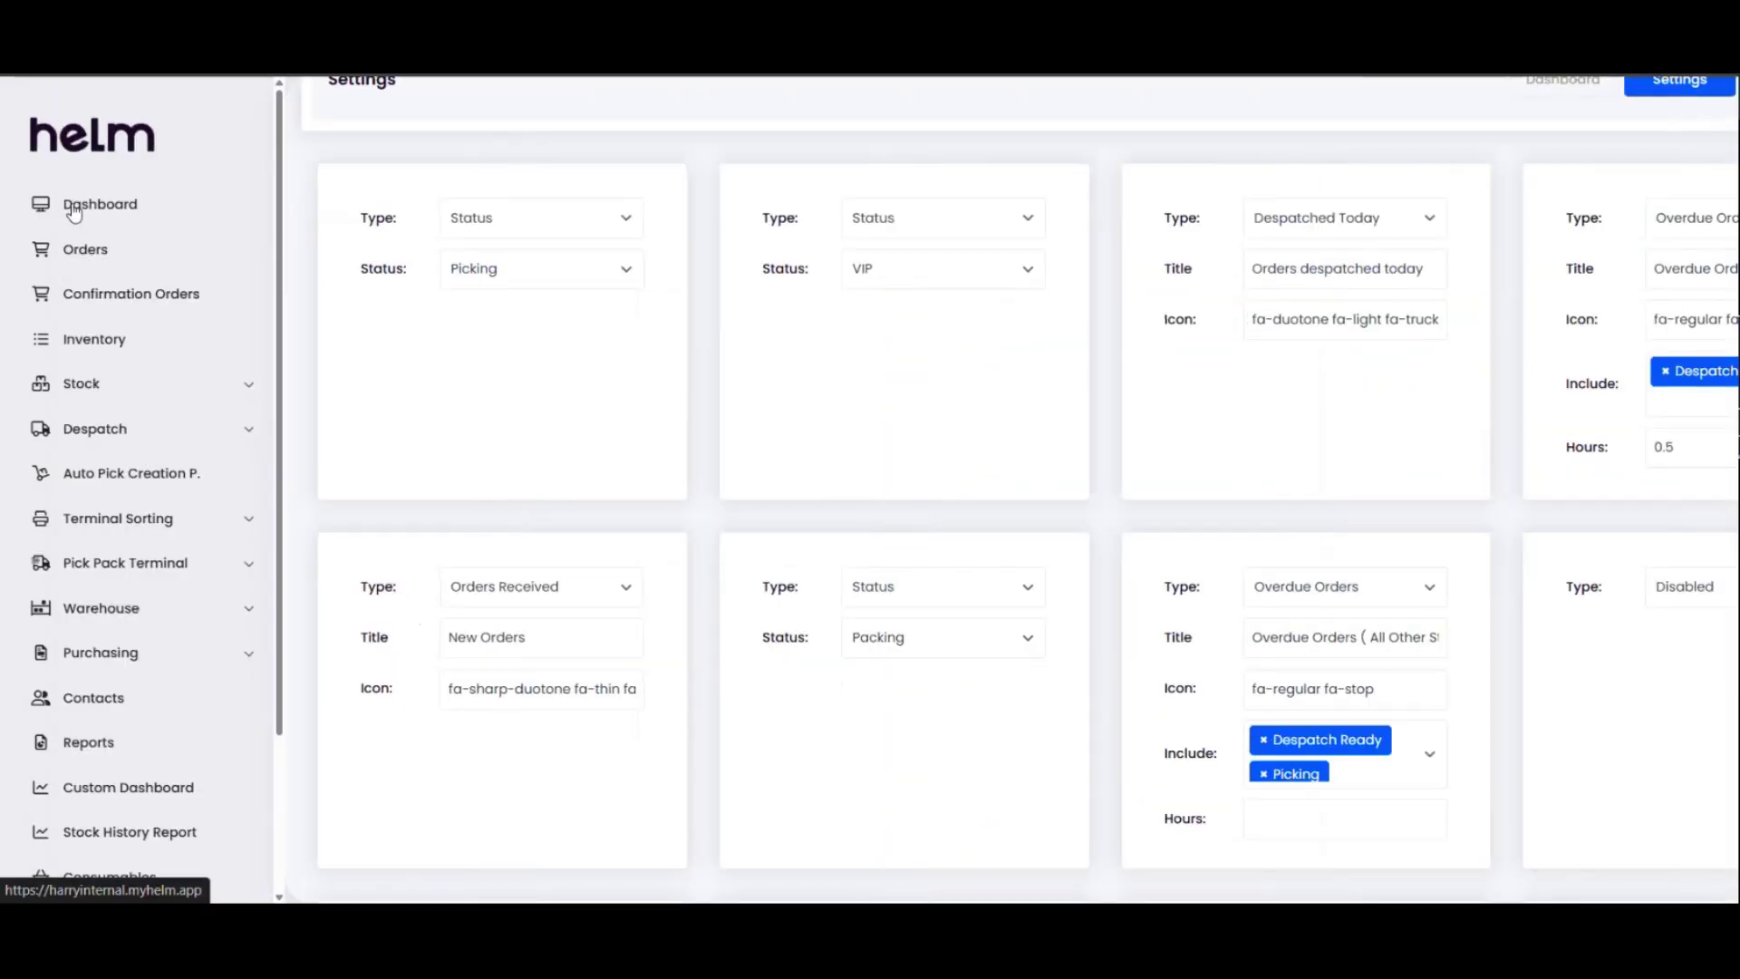
Open the main dashboard and examine the status tiles in the Order Status Overview
mouse_move(37, 214)
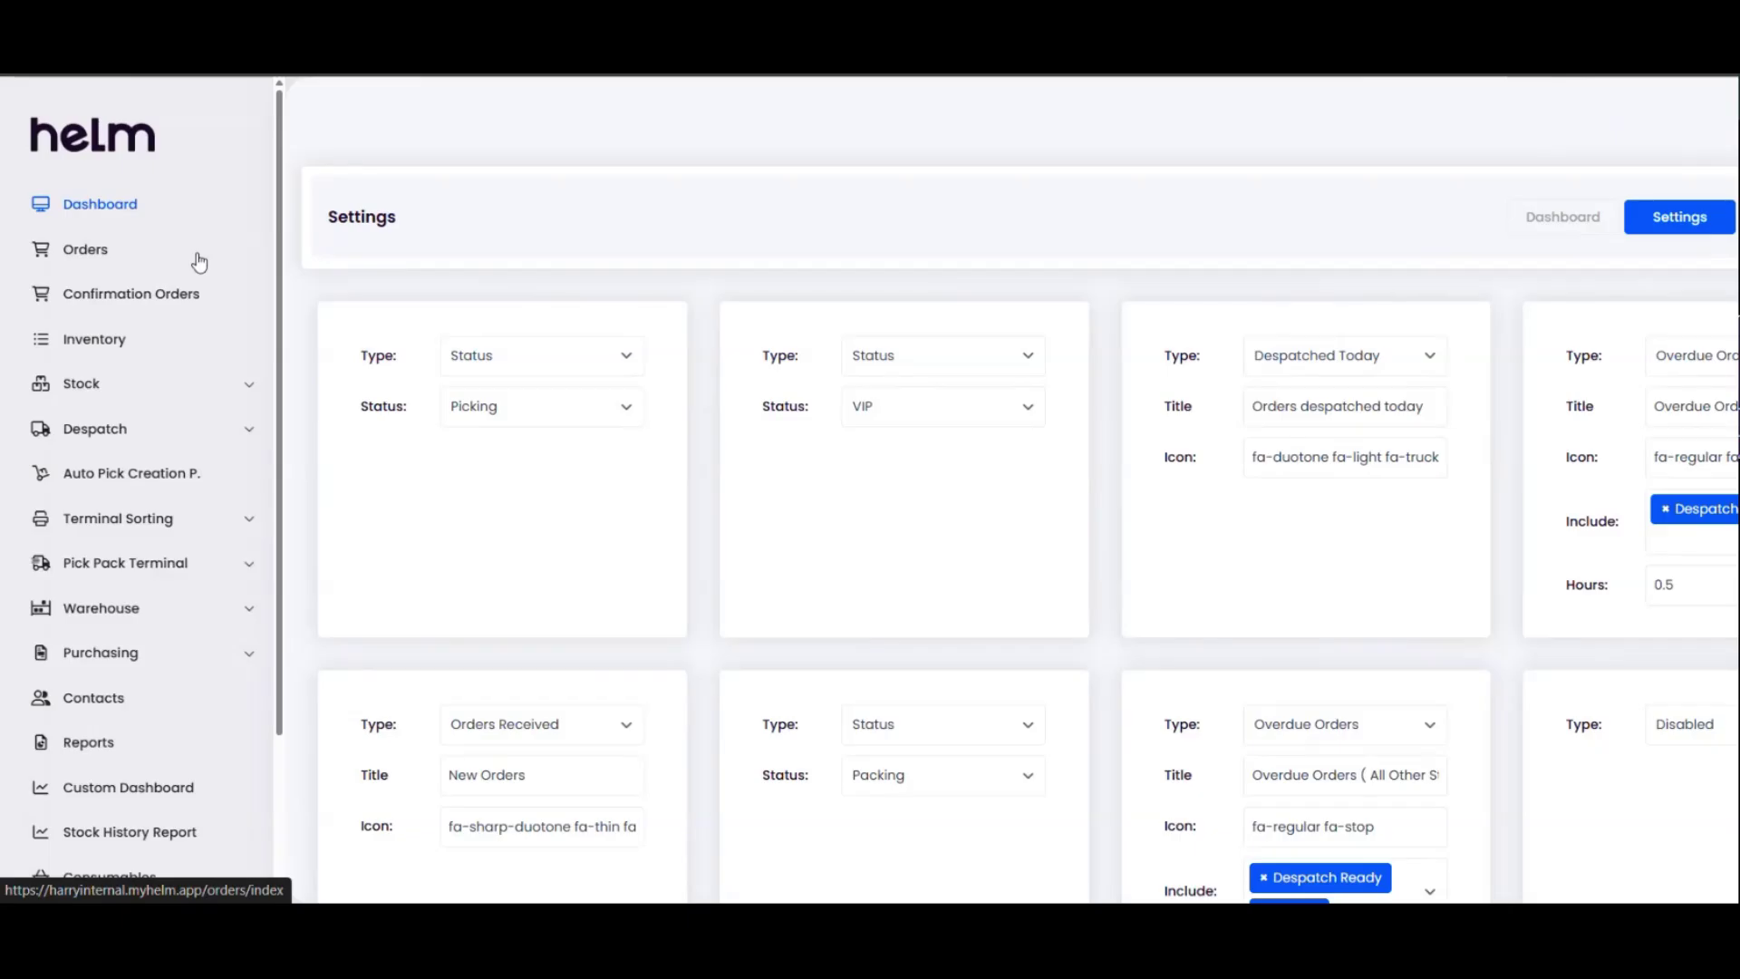
left_click(254, 259)
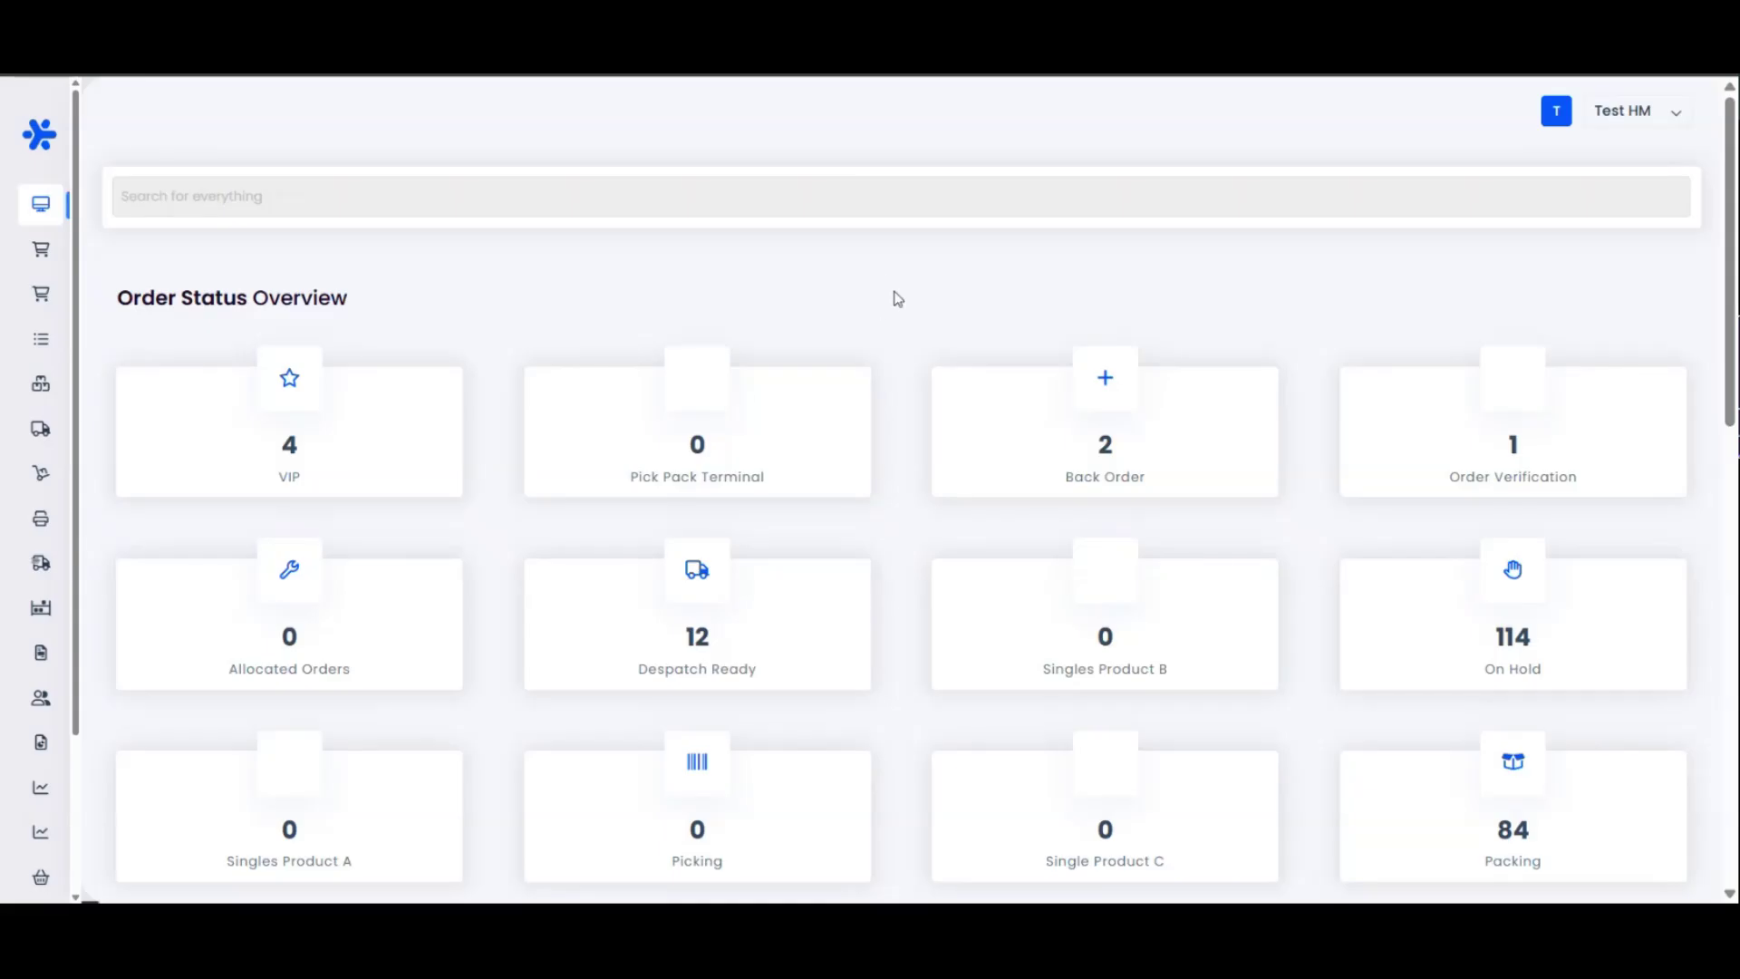
scroll(897, 300, "down", 1)
scroll(893, 296, "up", 1)
scroll(172, 392, "down", 1)
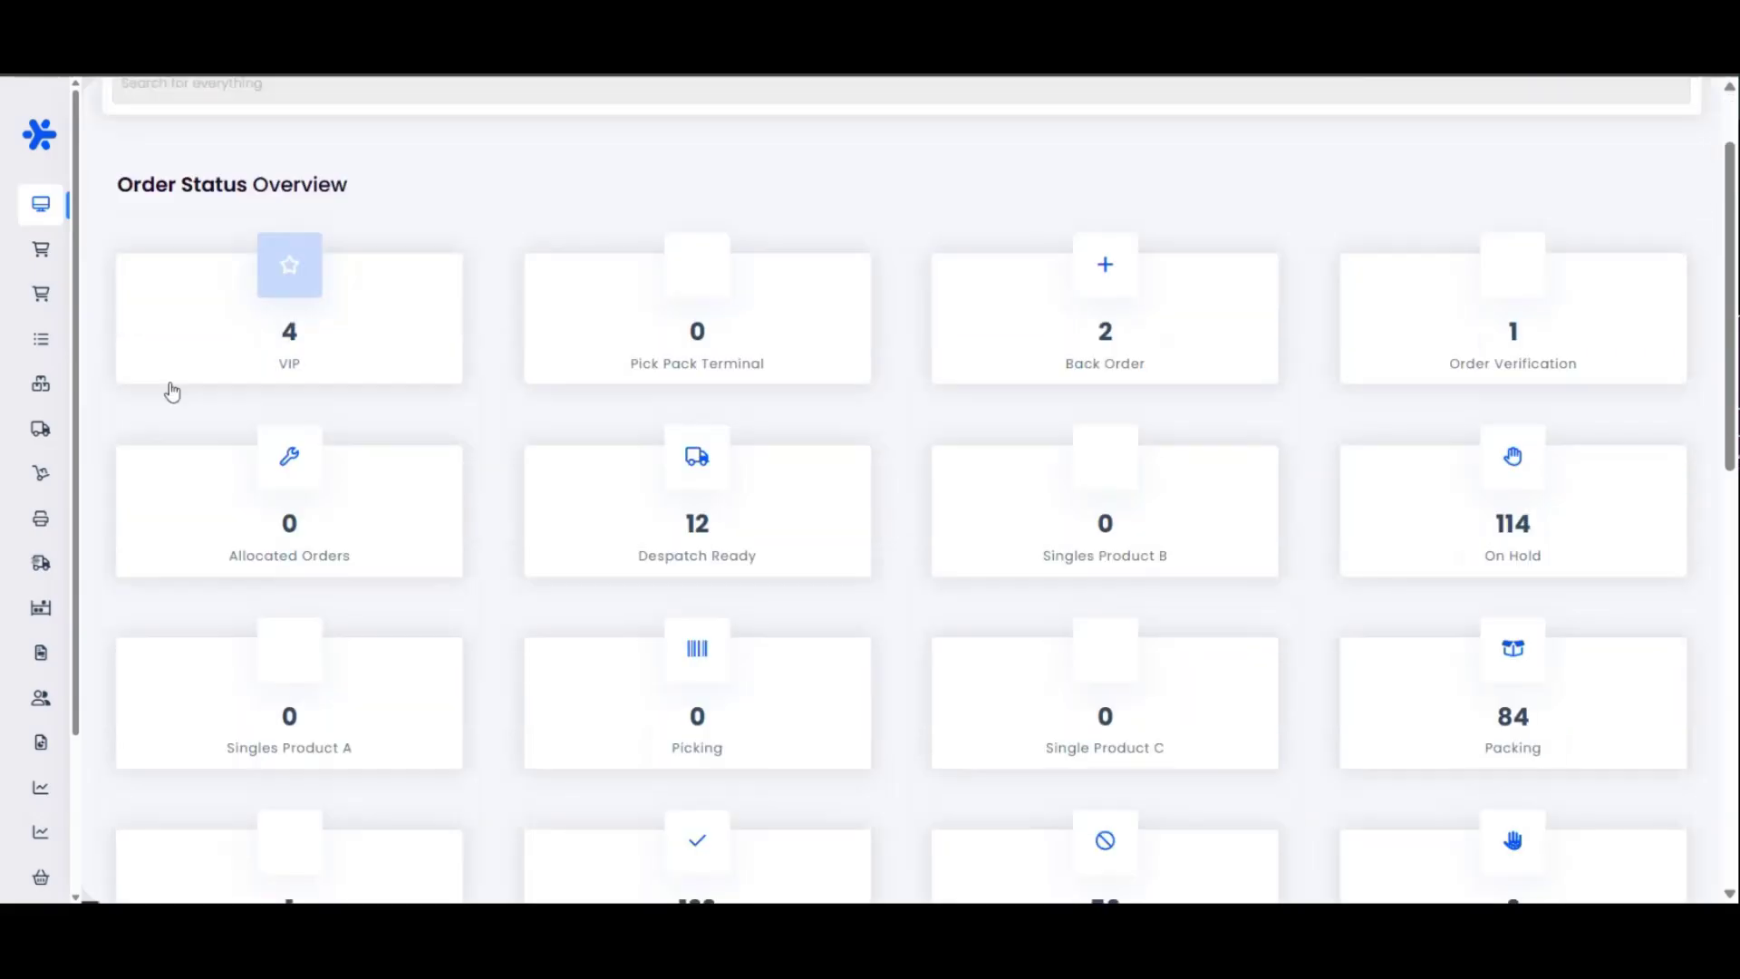
scroll(555, 369, "up", 1)
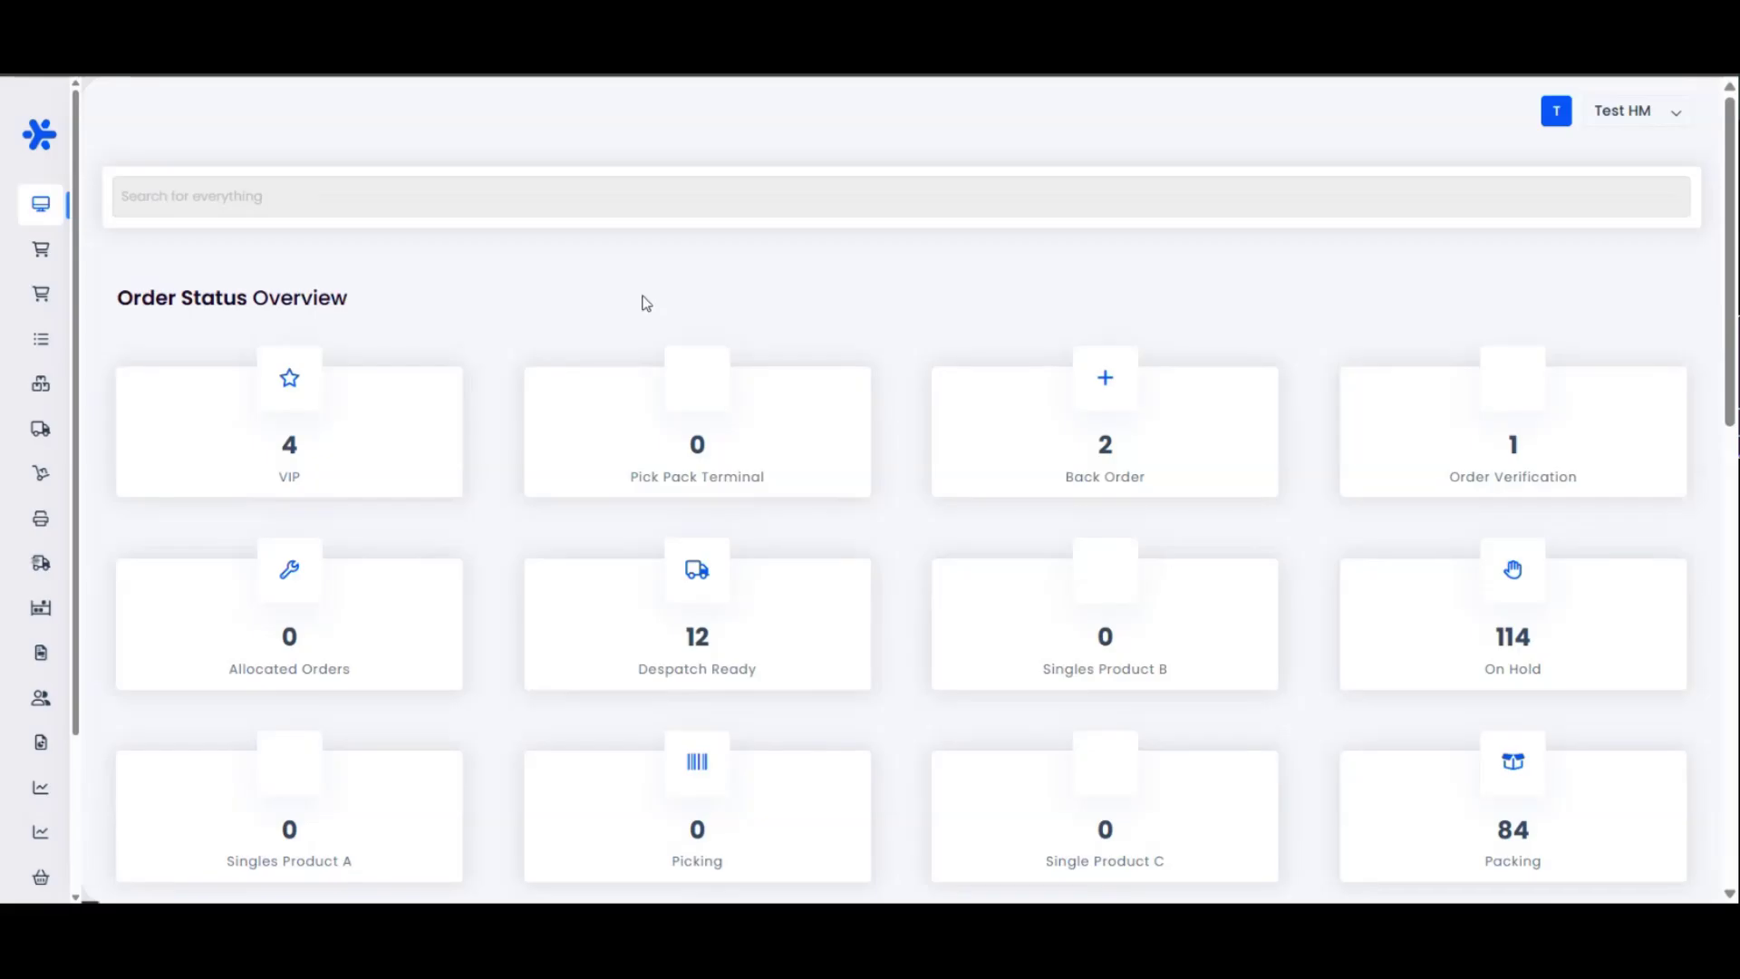
scroll(583, 574, "down", 2)
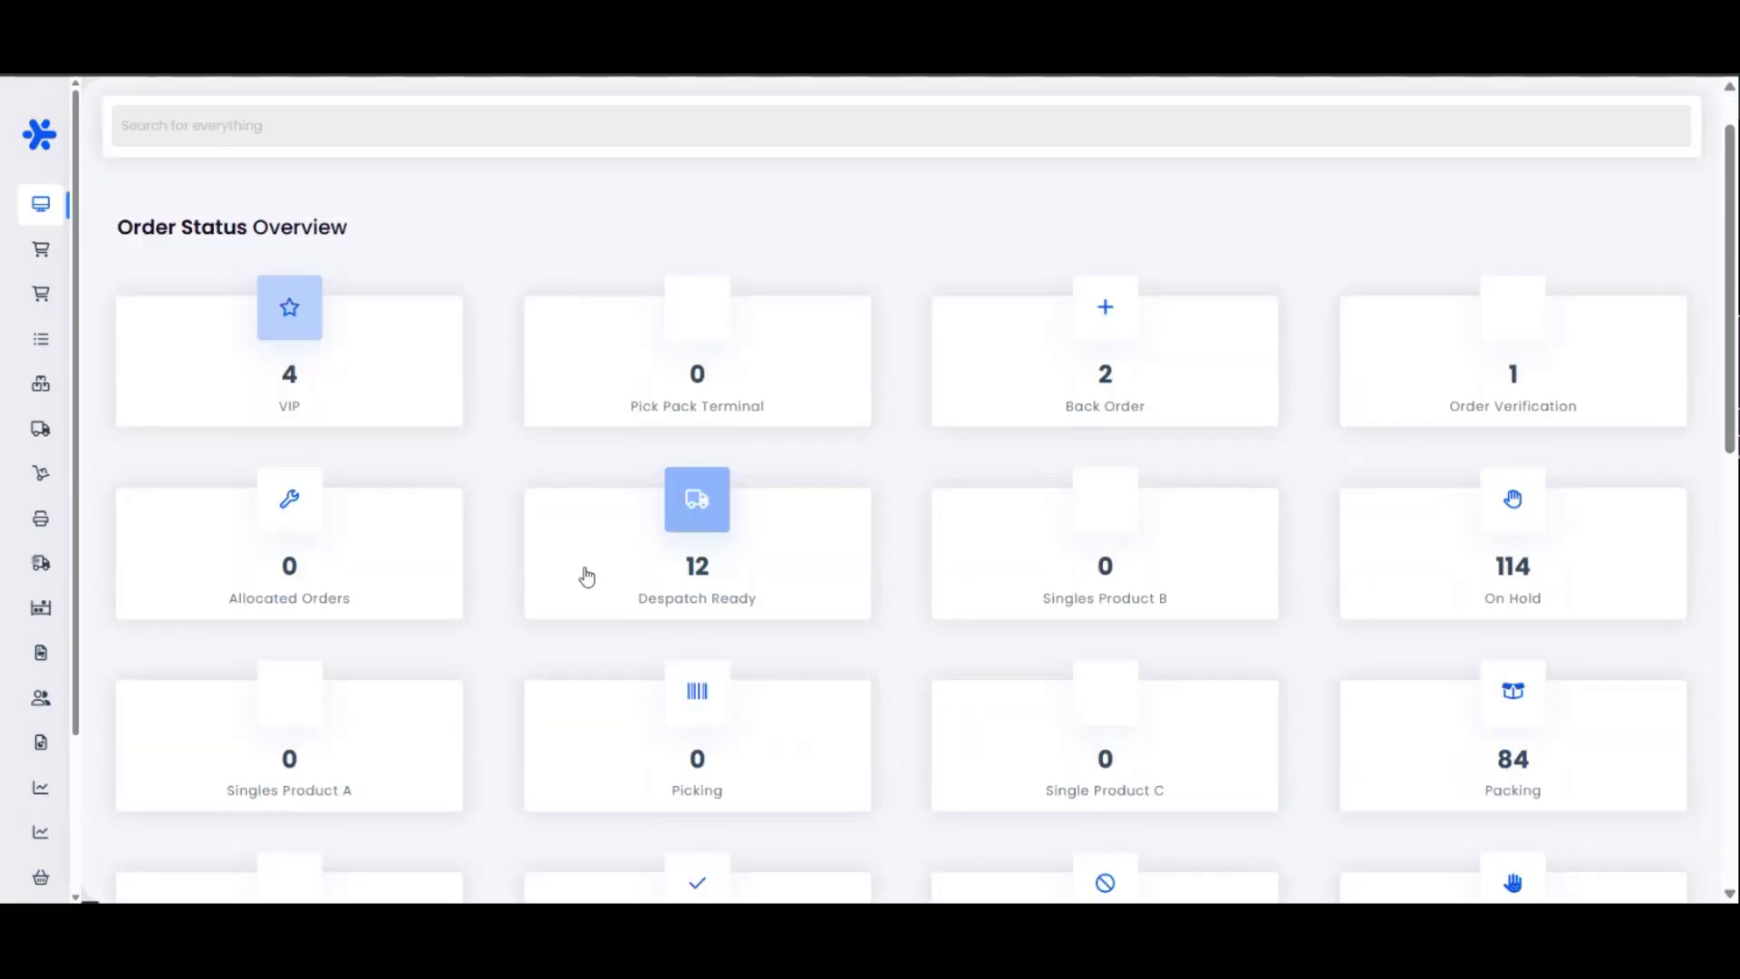
scroll(816, 408, "up", 2)
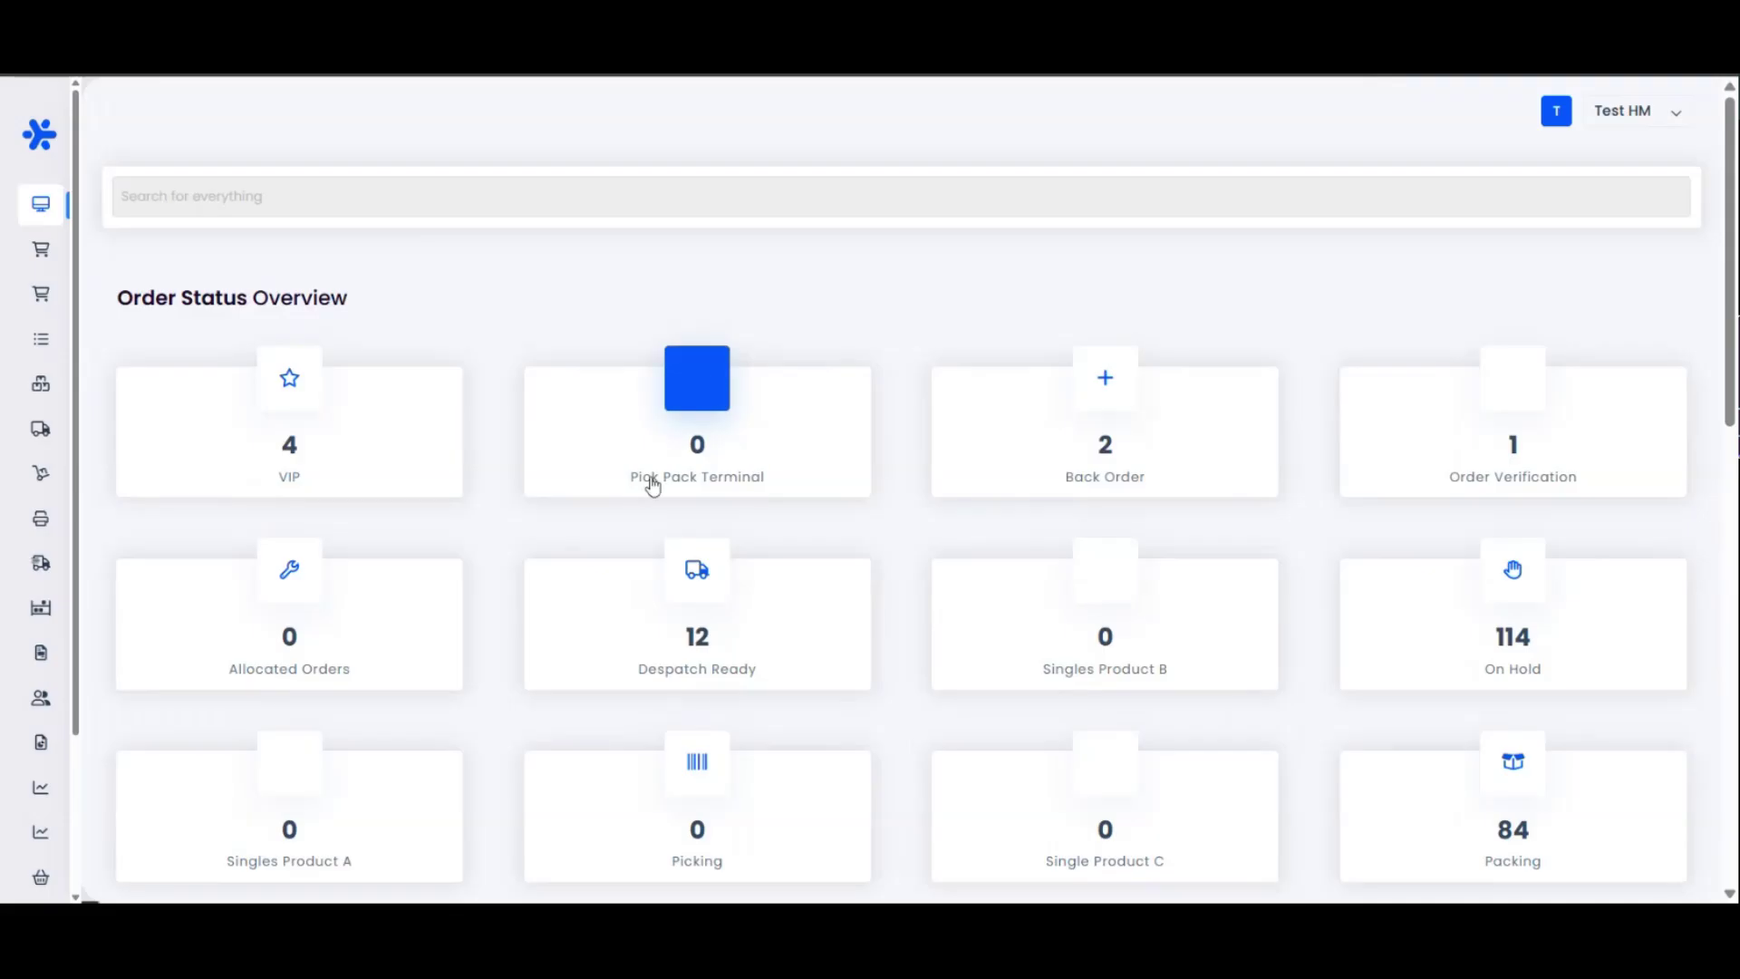
Open the system settings and bring up the Shopify channels under Sales Channels
mouse_move(40, 698)
scroll(112, 698, "down", 2)
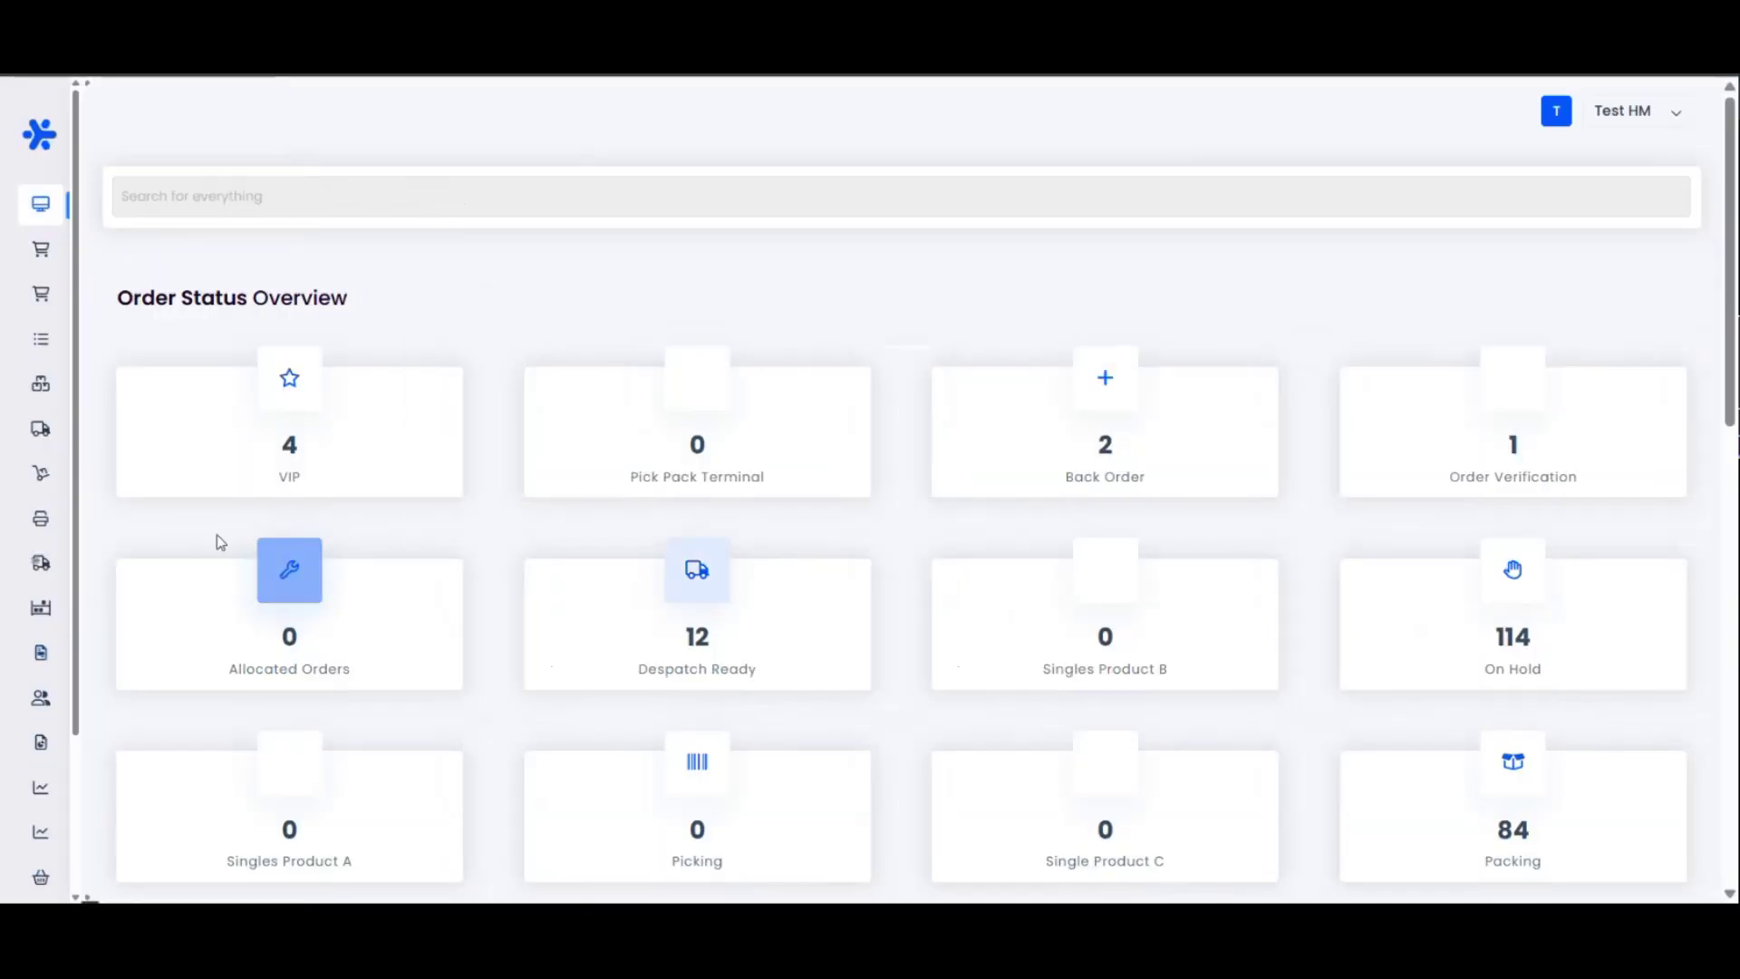
mouse_move(85, 843)
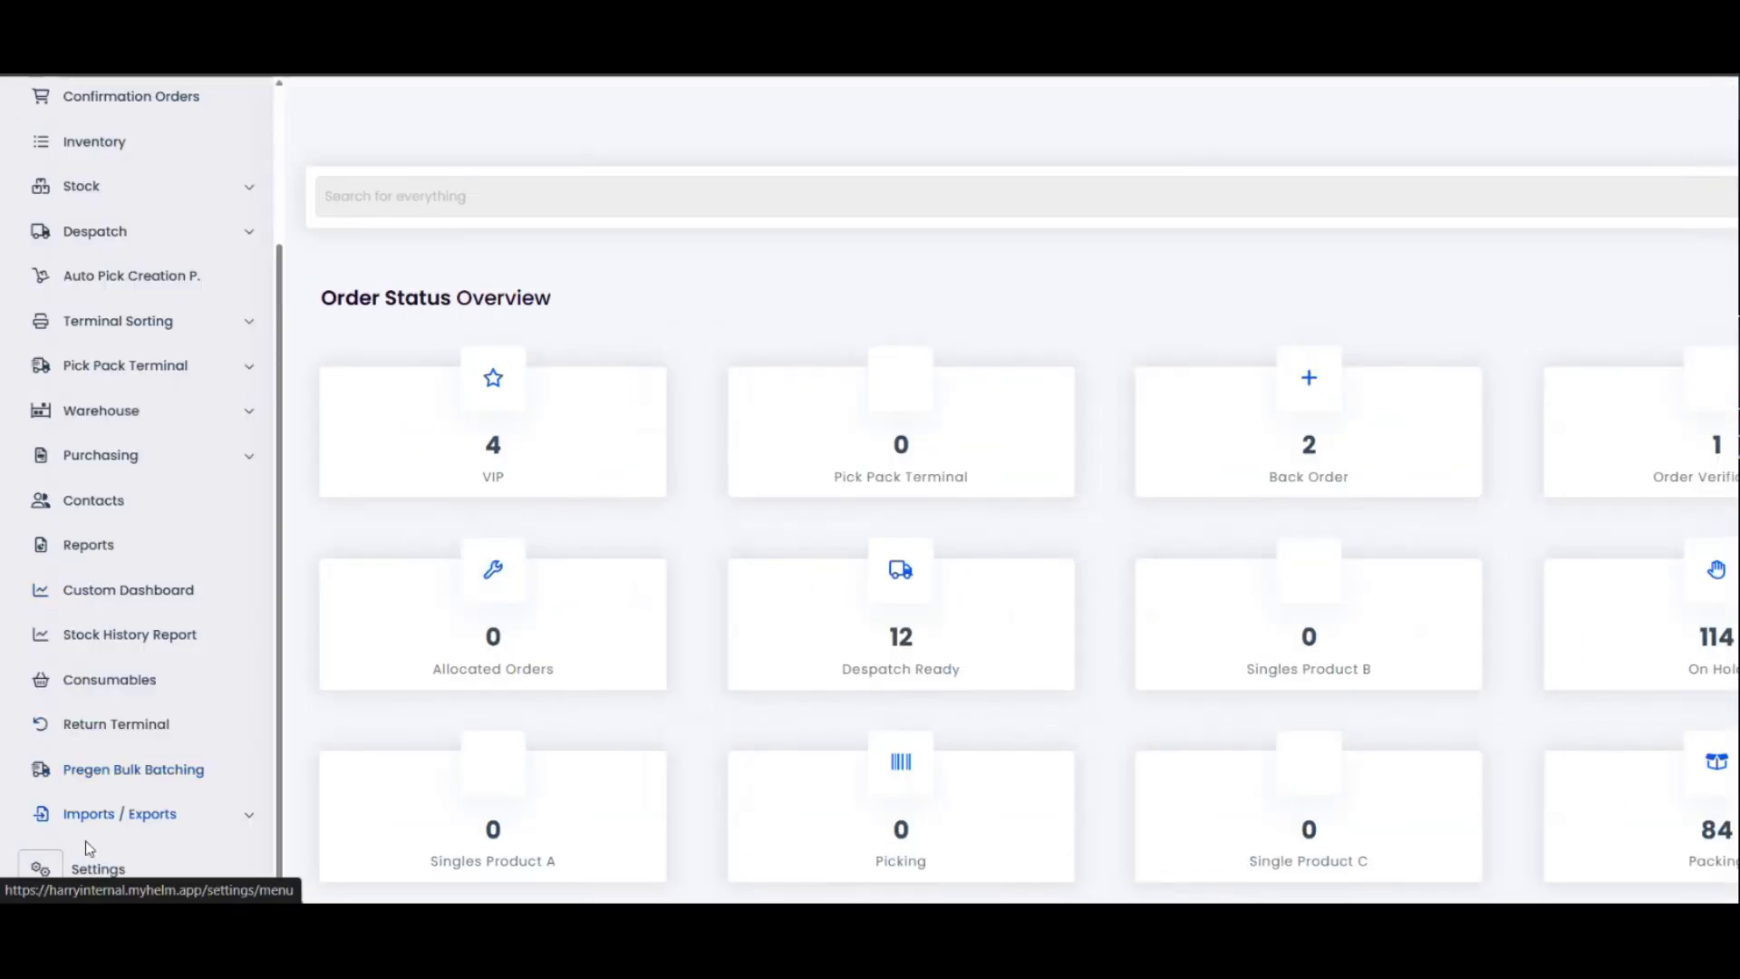
left_click(85, 870)
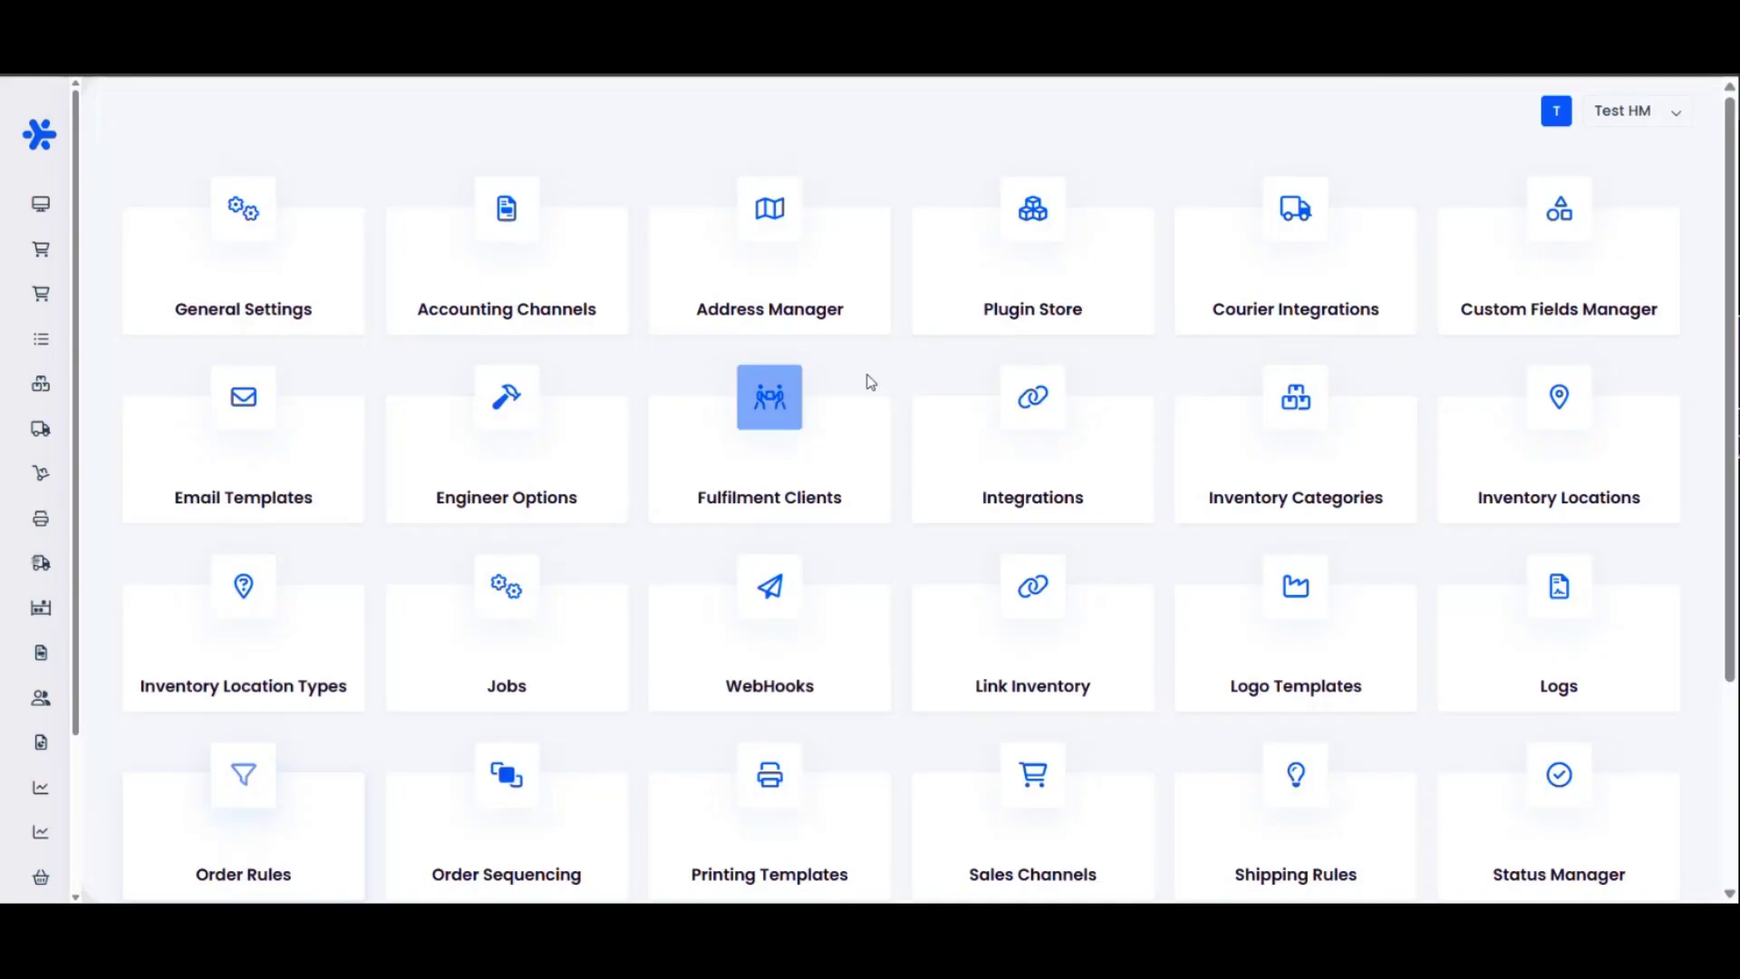
scroll(747, 535, "down", 3)
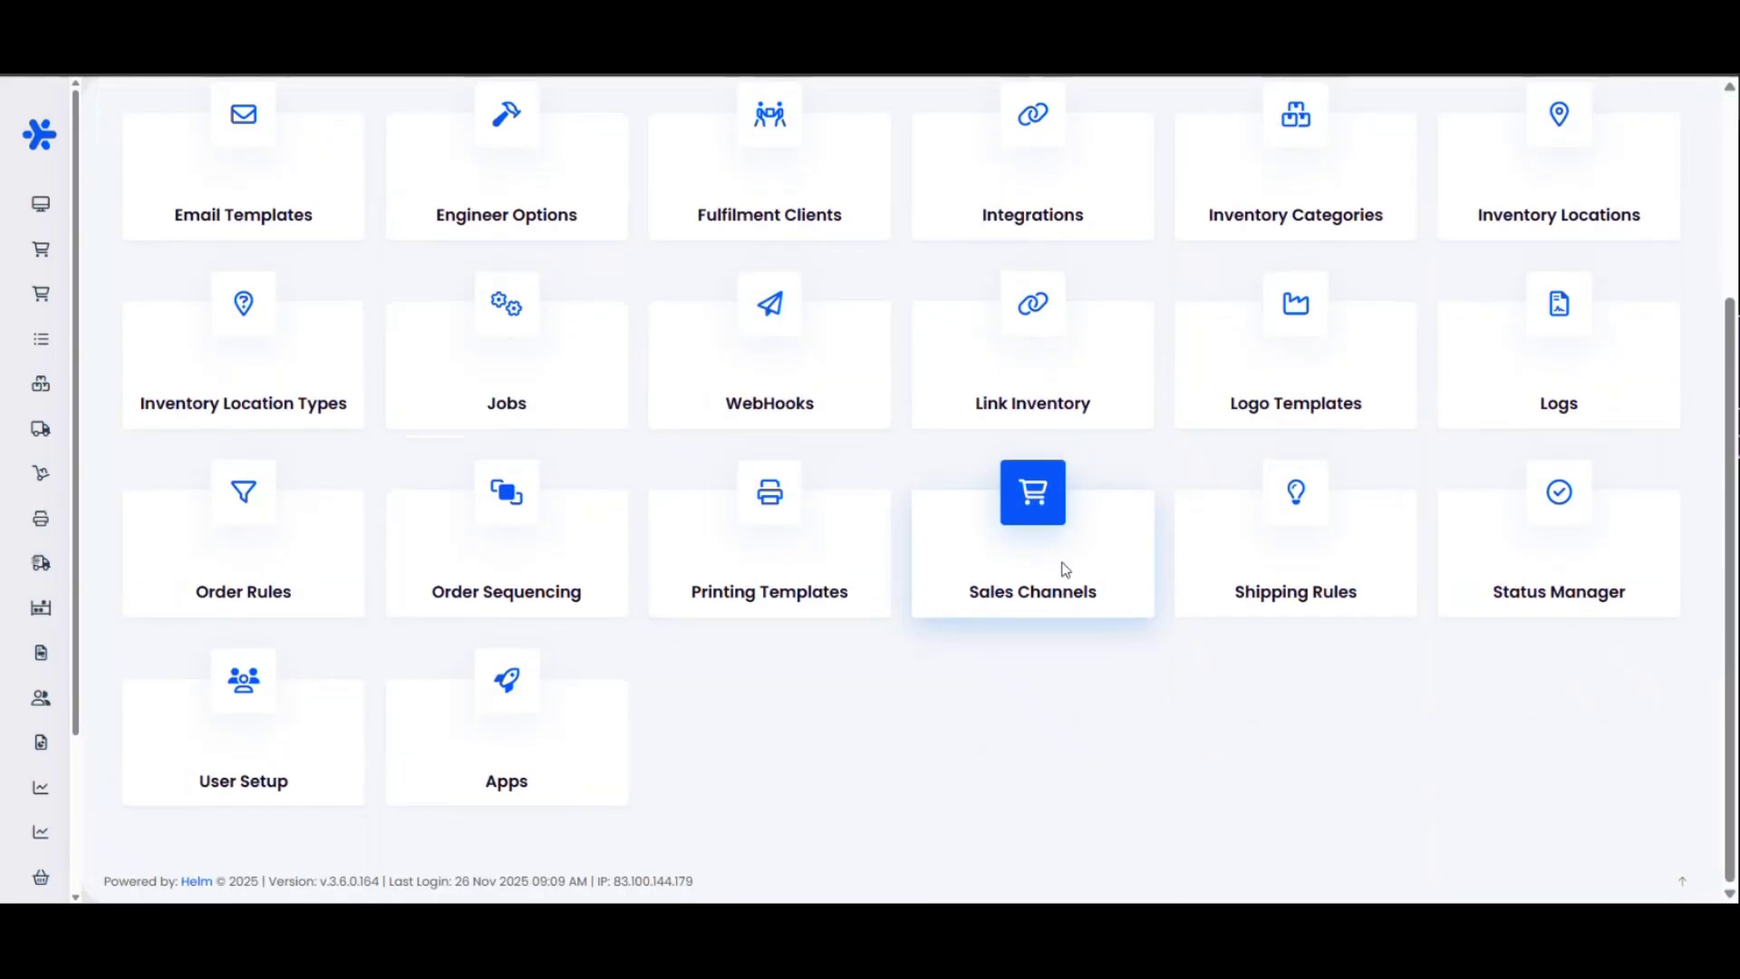
left_click(1065, 570)
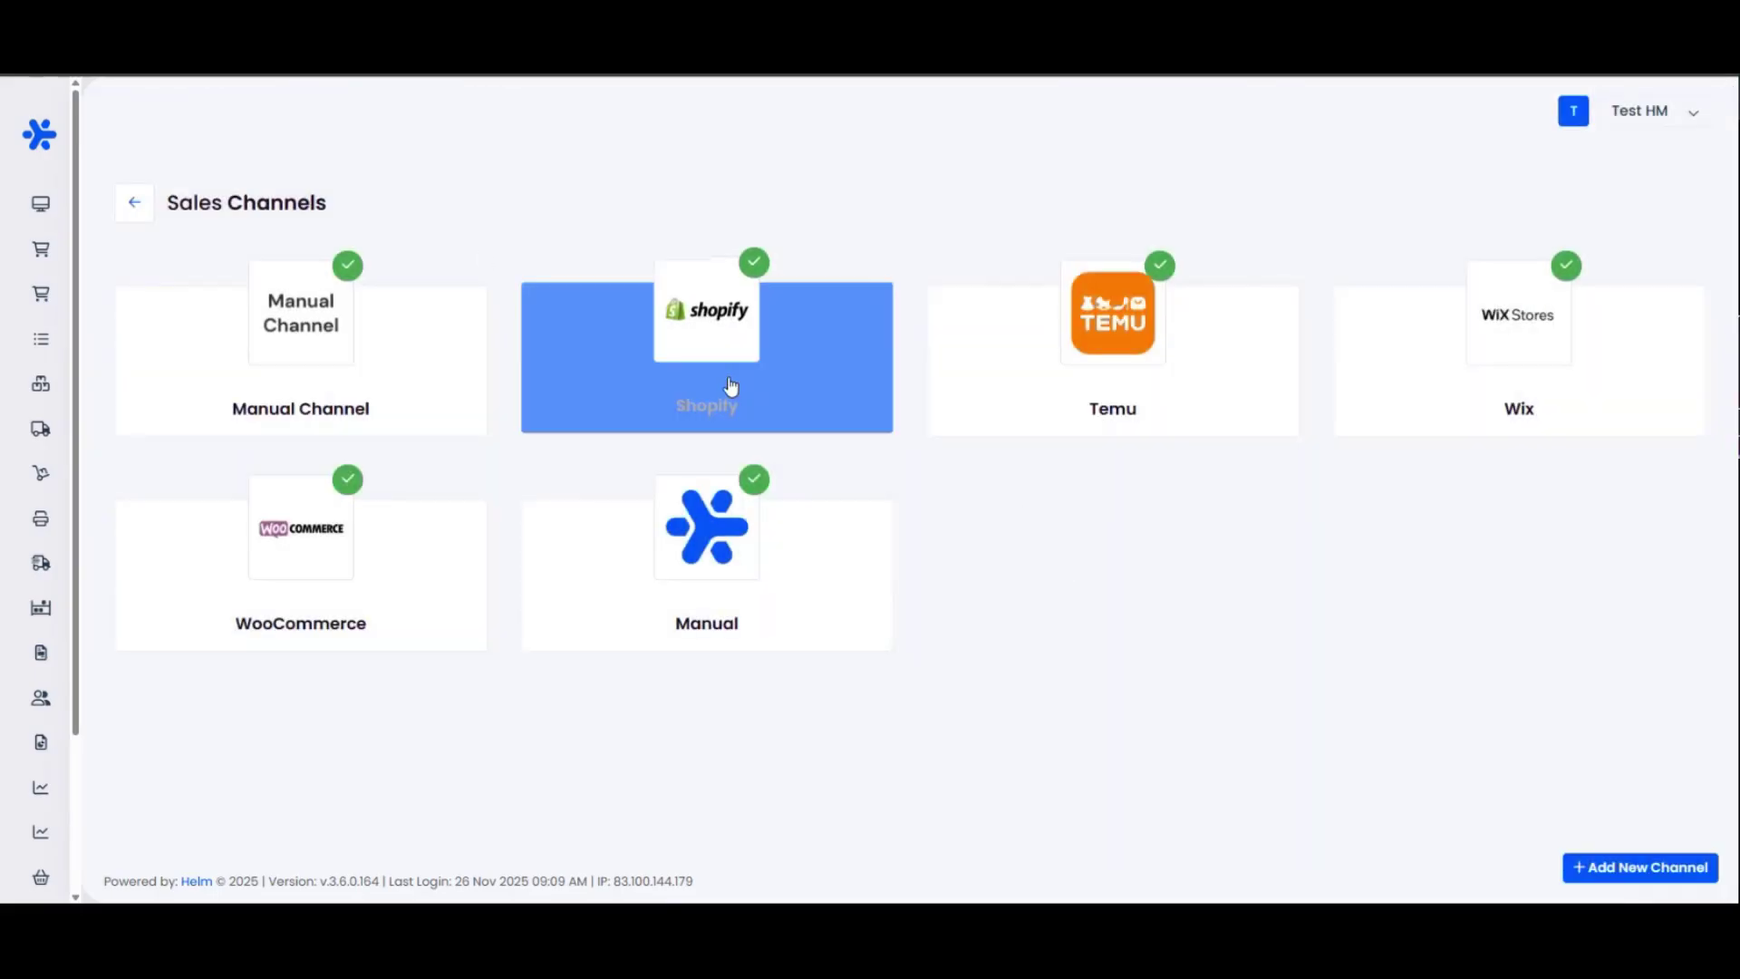
left_click(660, 359)
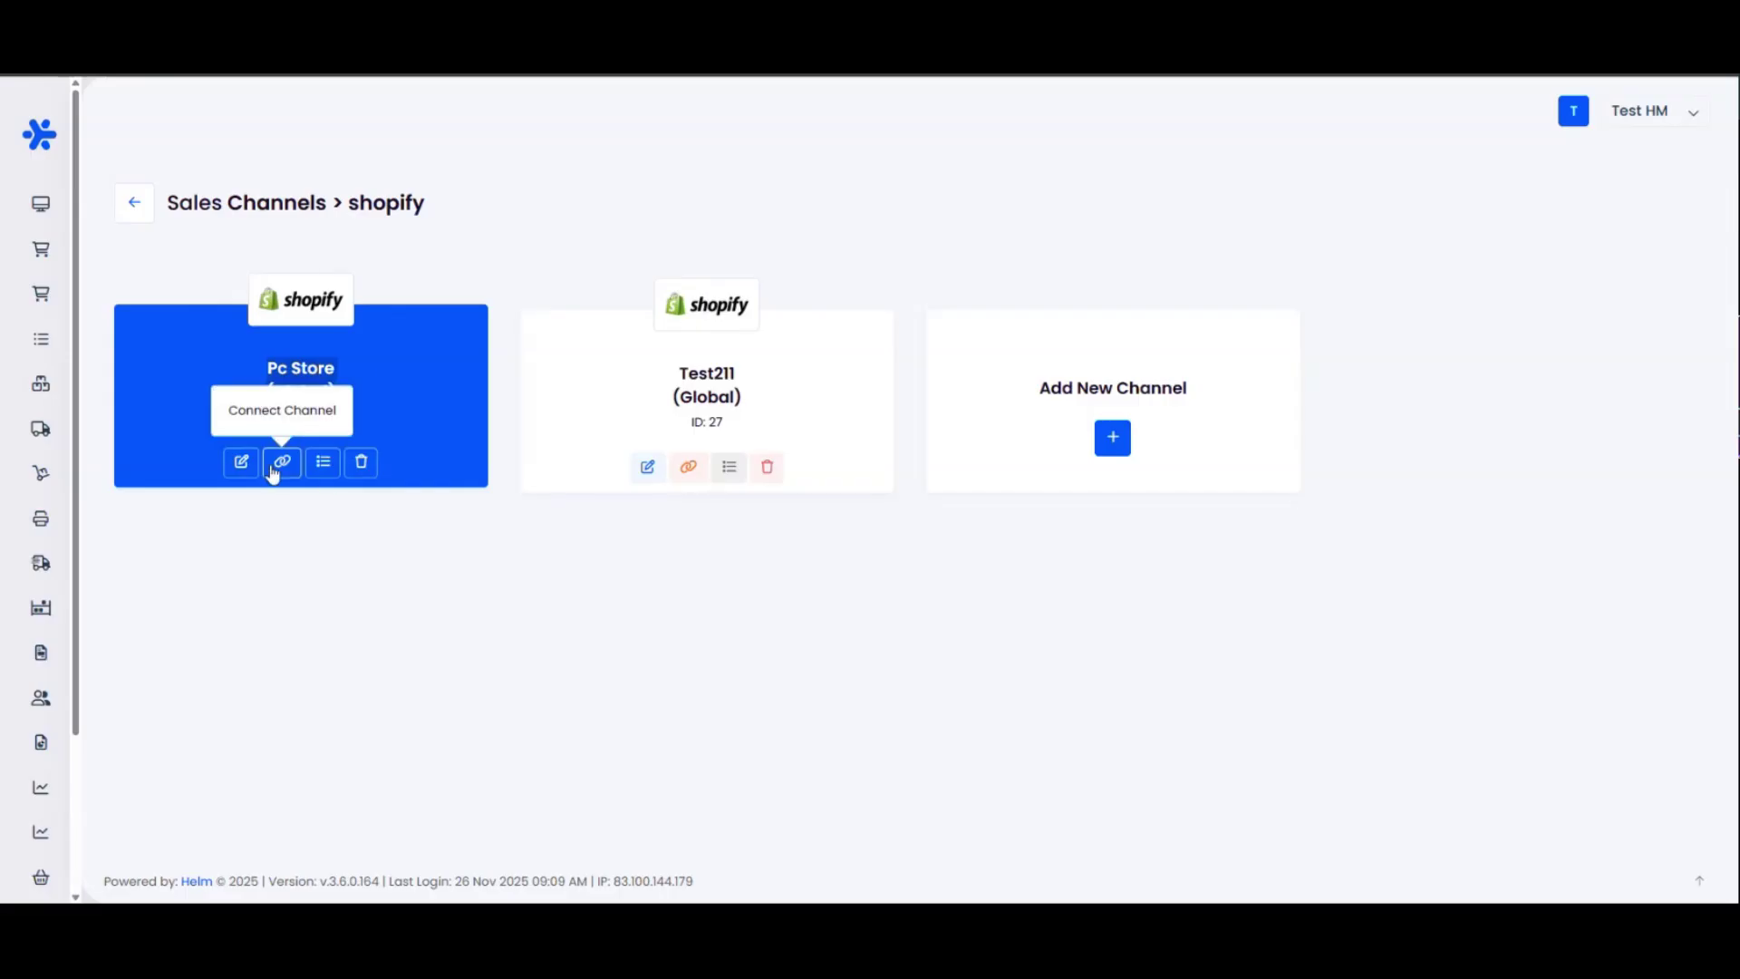
Open the Pc Store Shopify channel for editing and review its order polling, stock level and order timeout settings
left_click(241, 464)
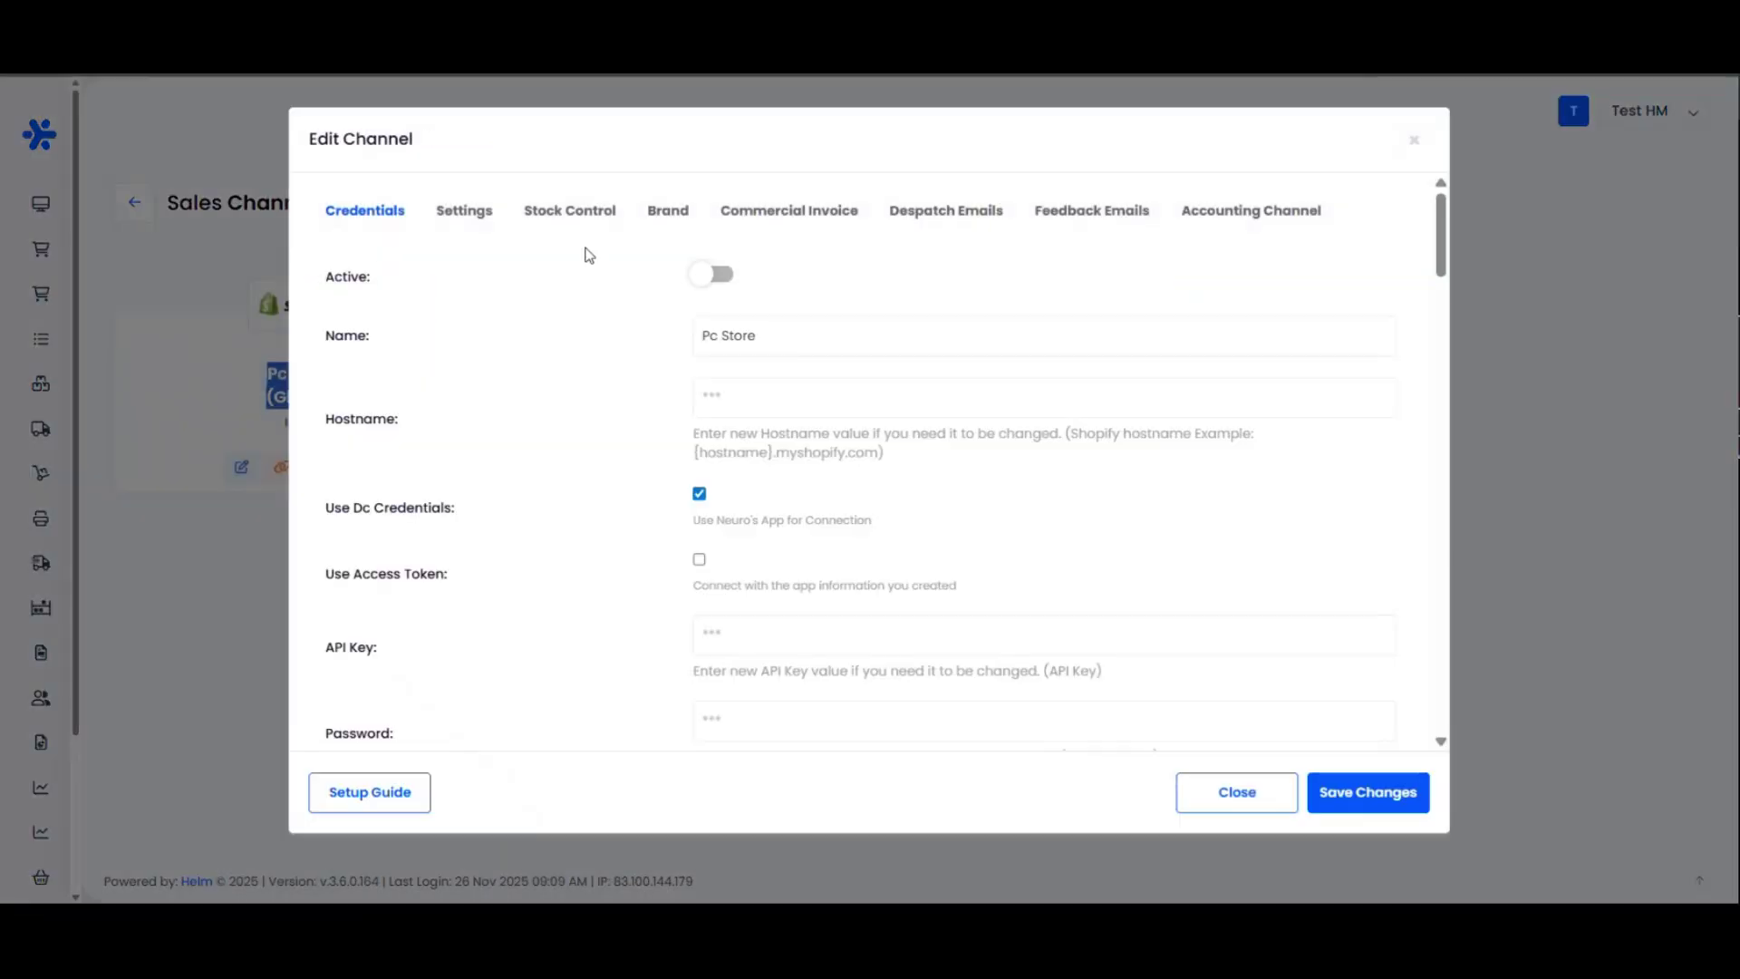
left_click(586, 216)
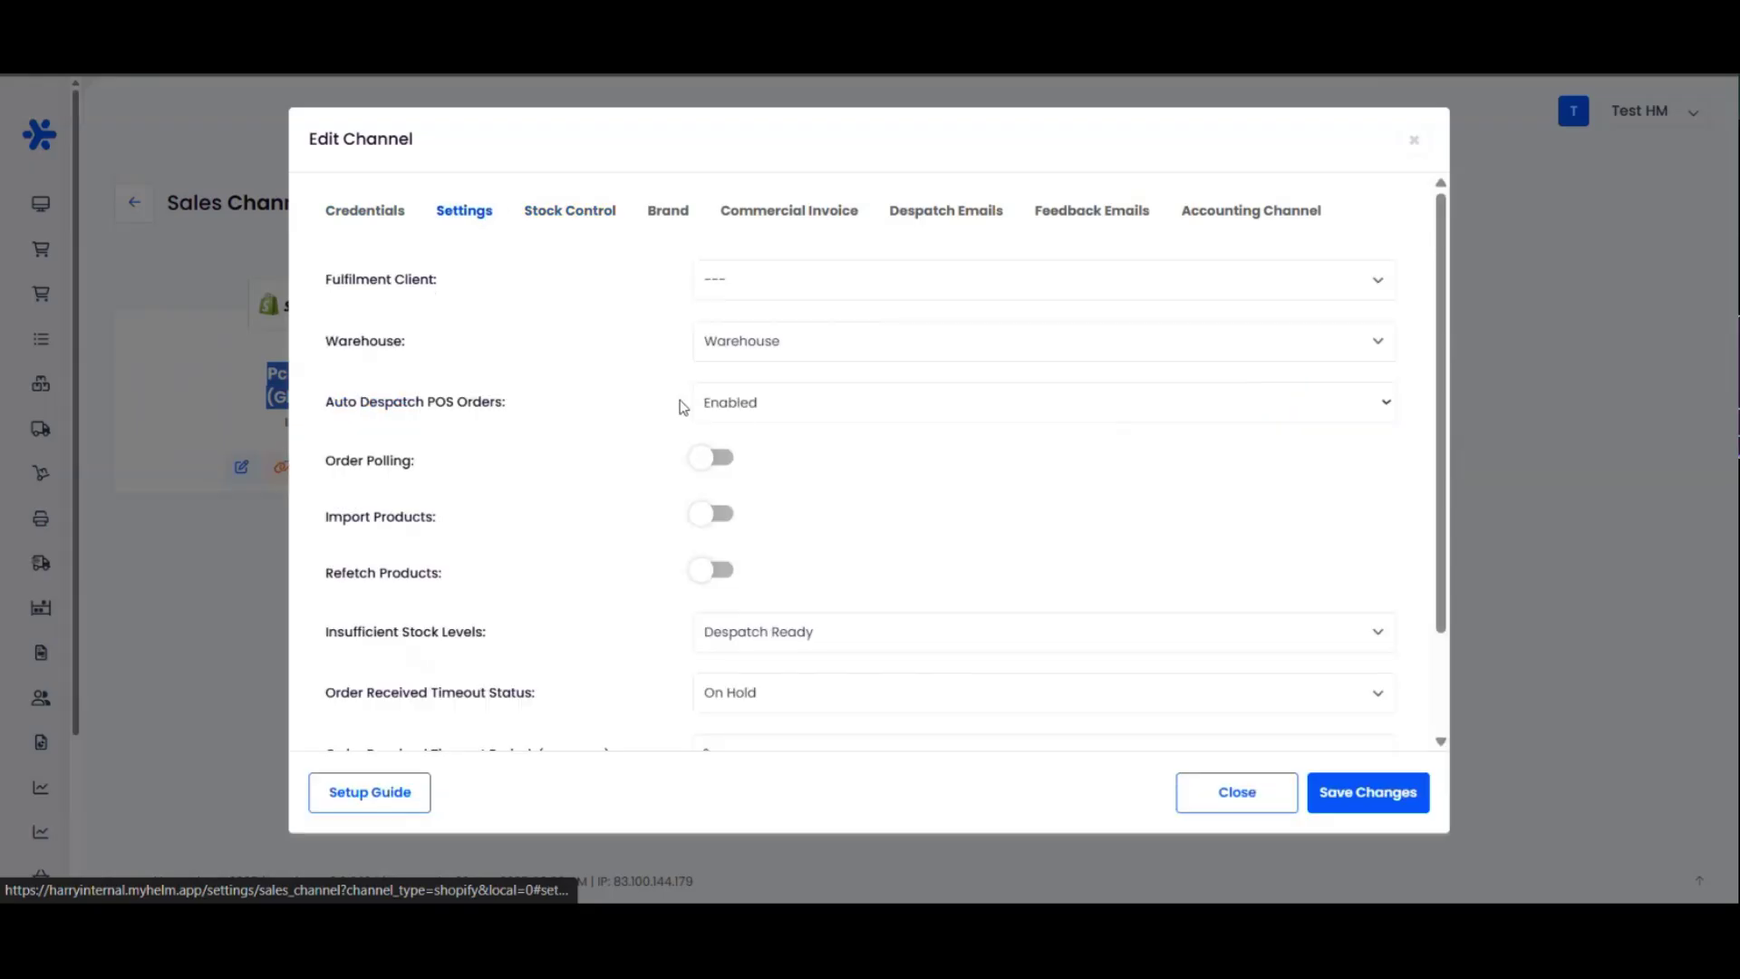
scroll(679, 417, "down", 2)
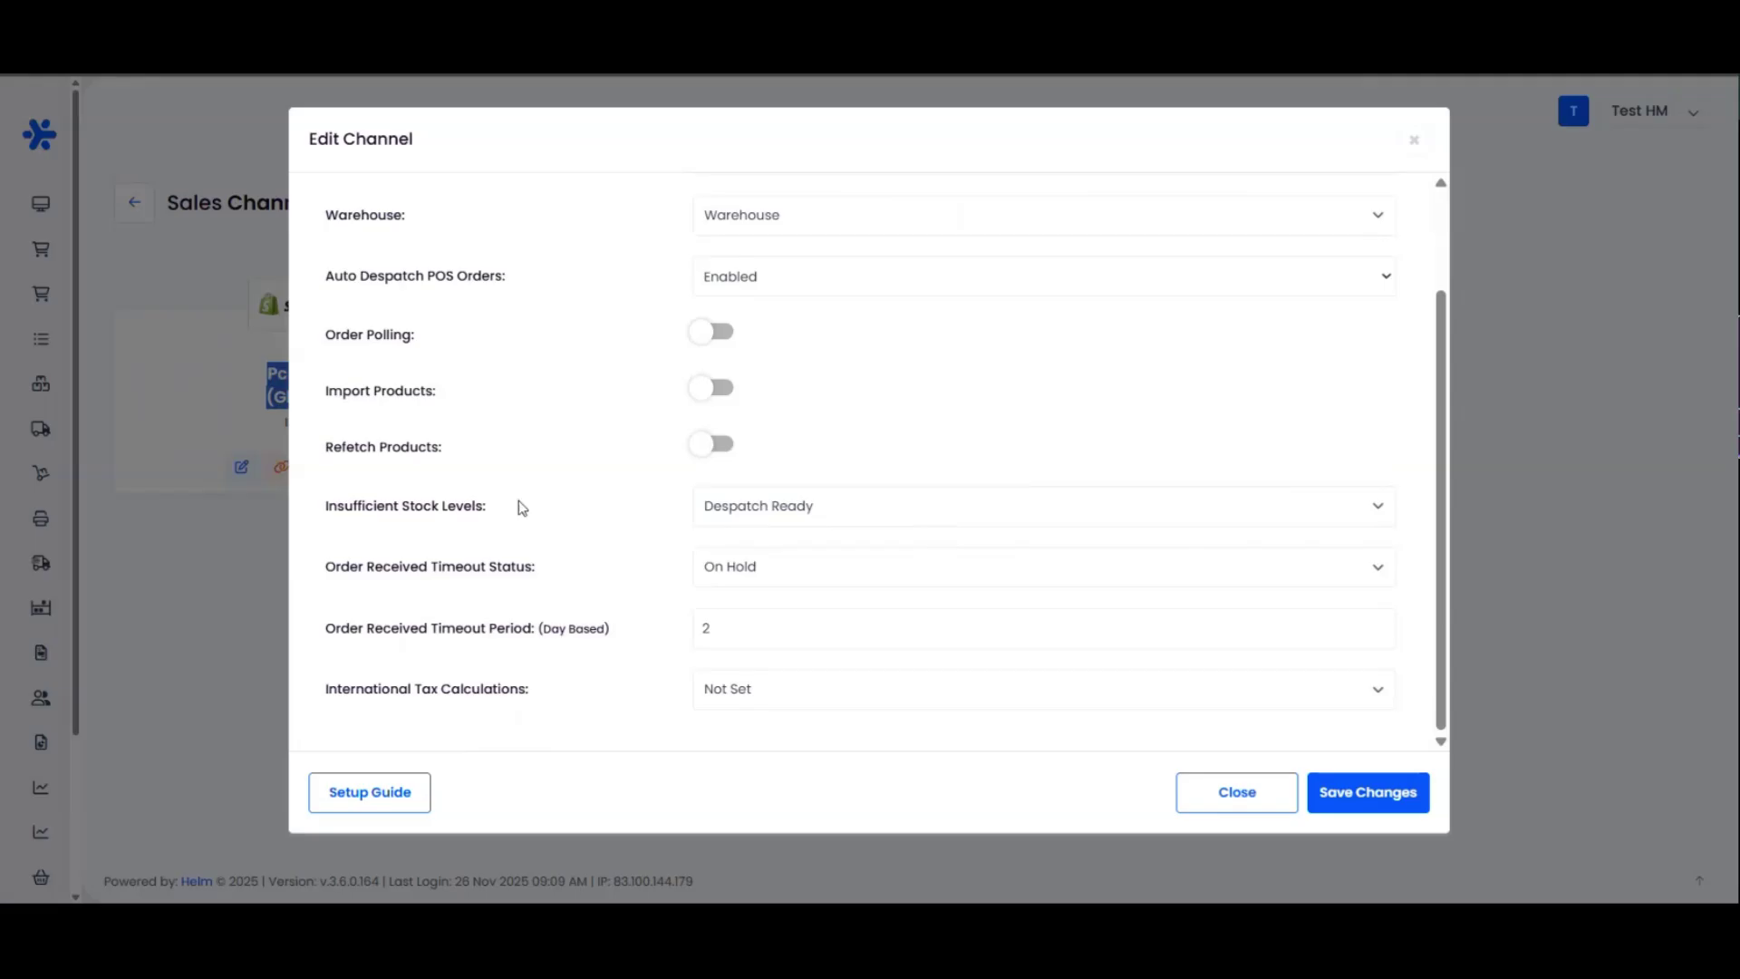
scroll(446, 497, "up", 2)
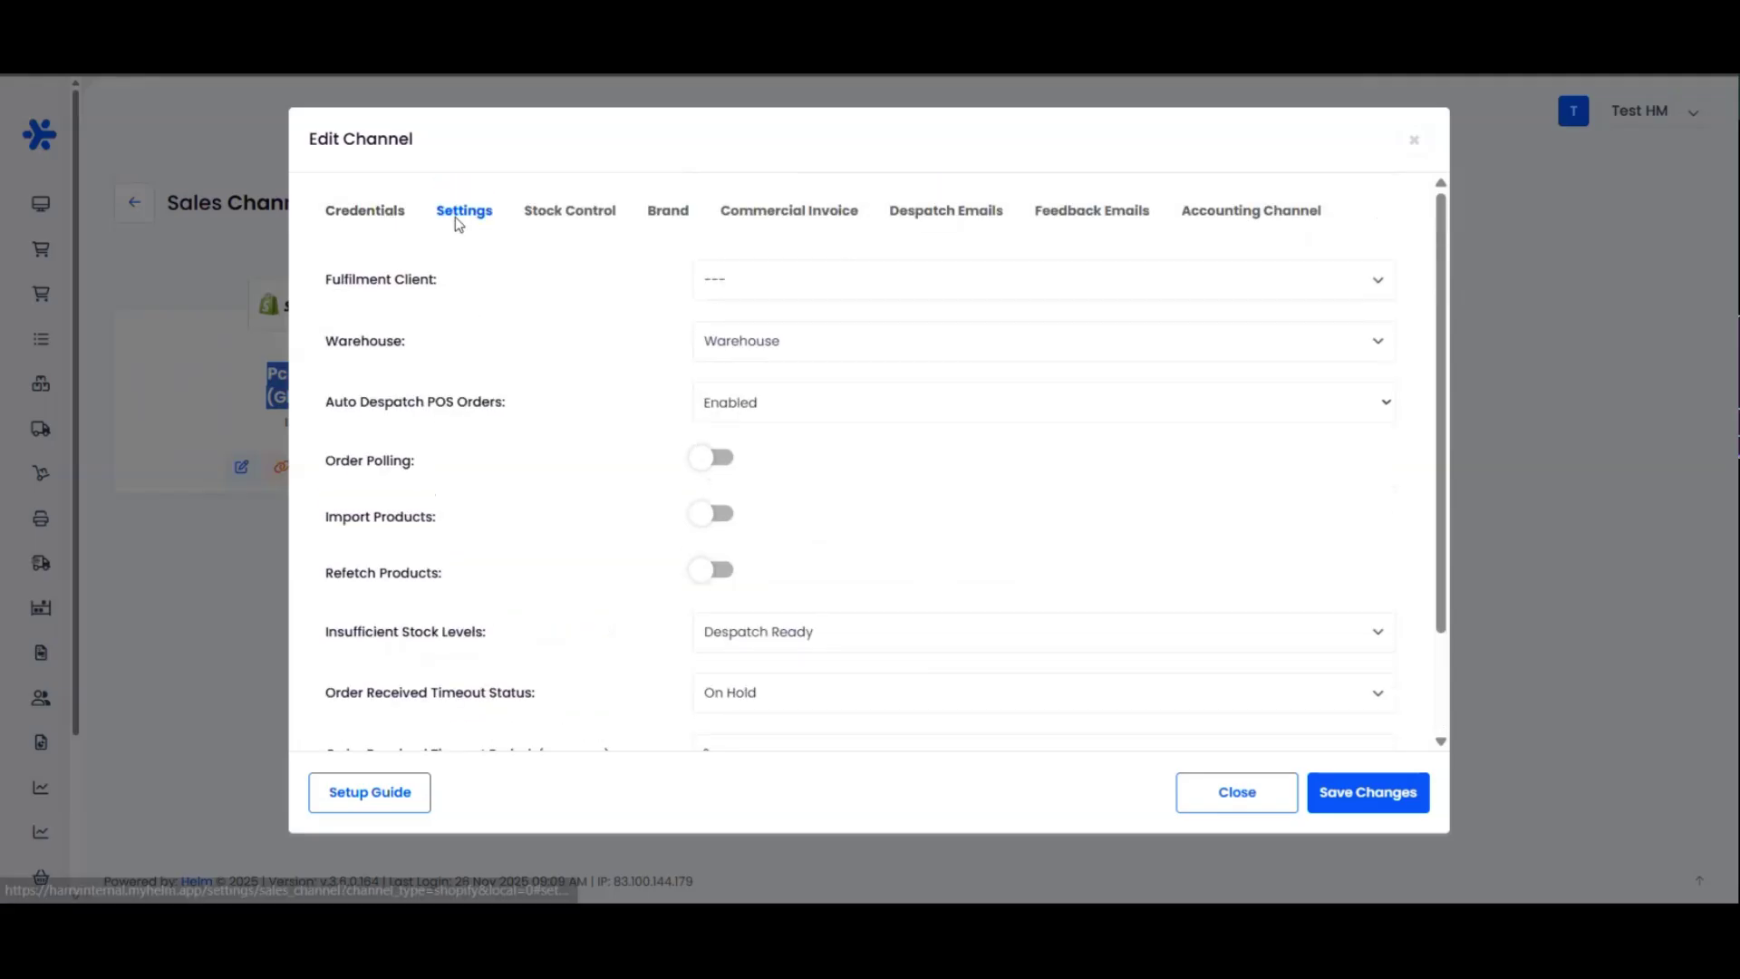
Examine the Insufficient Stock Levels status setting for the Pc Store Shopify channel
scroll(578, 547, "down", 1)
scroll(578, 547, "down", 1)
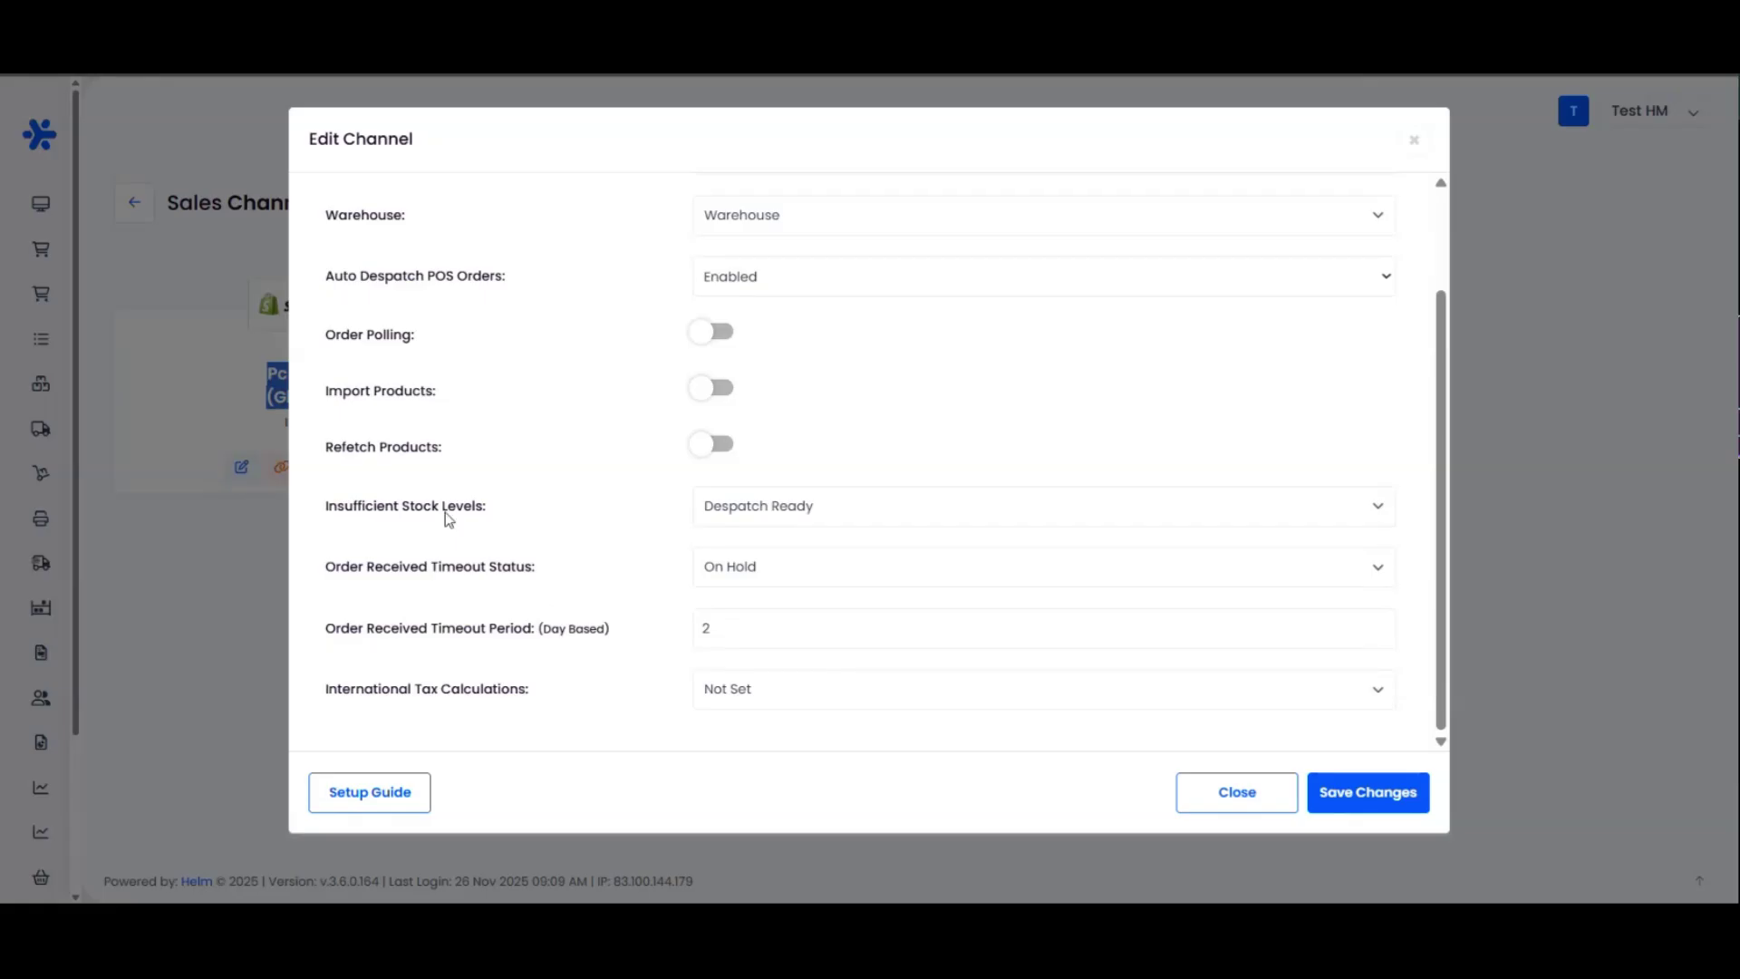
left_click_drag(503, 509, 324, 511)
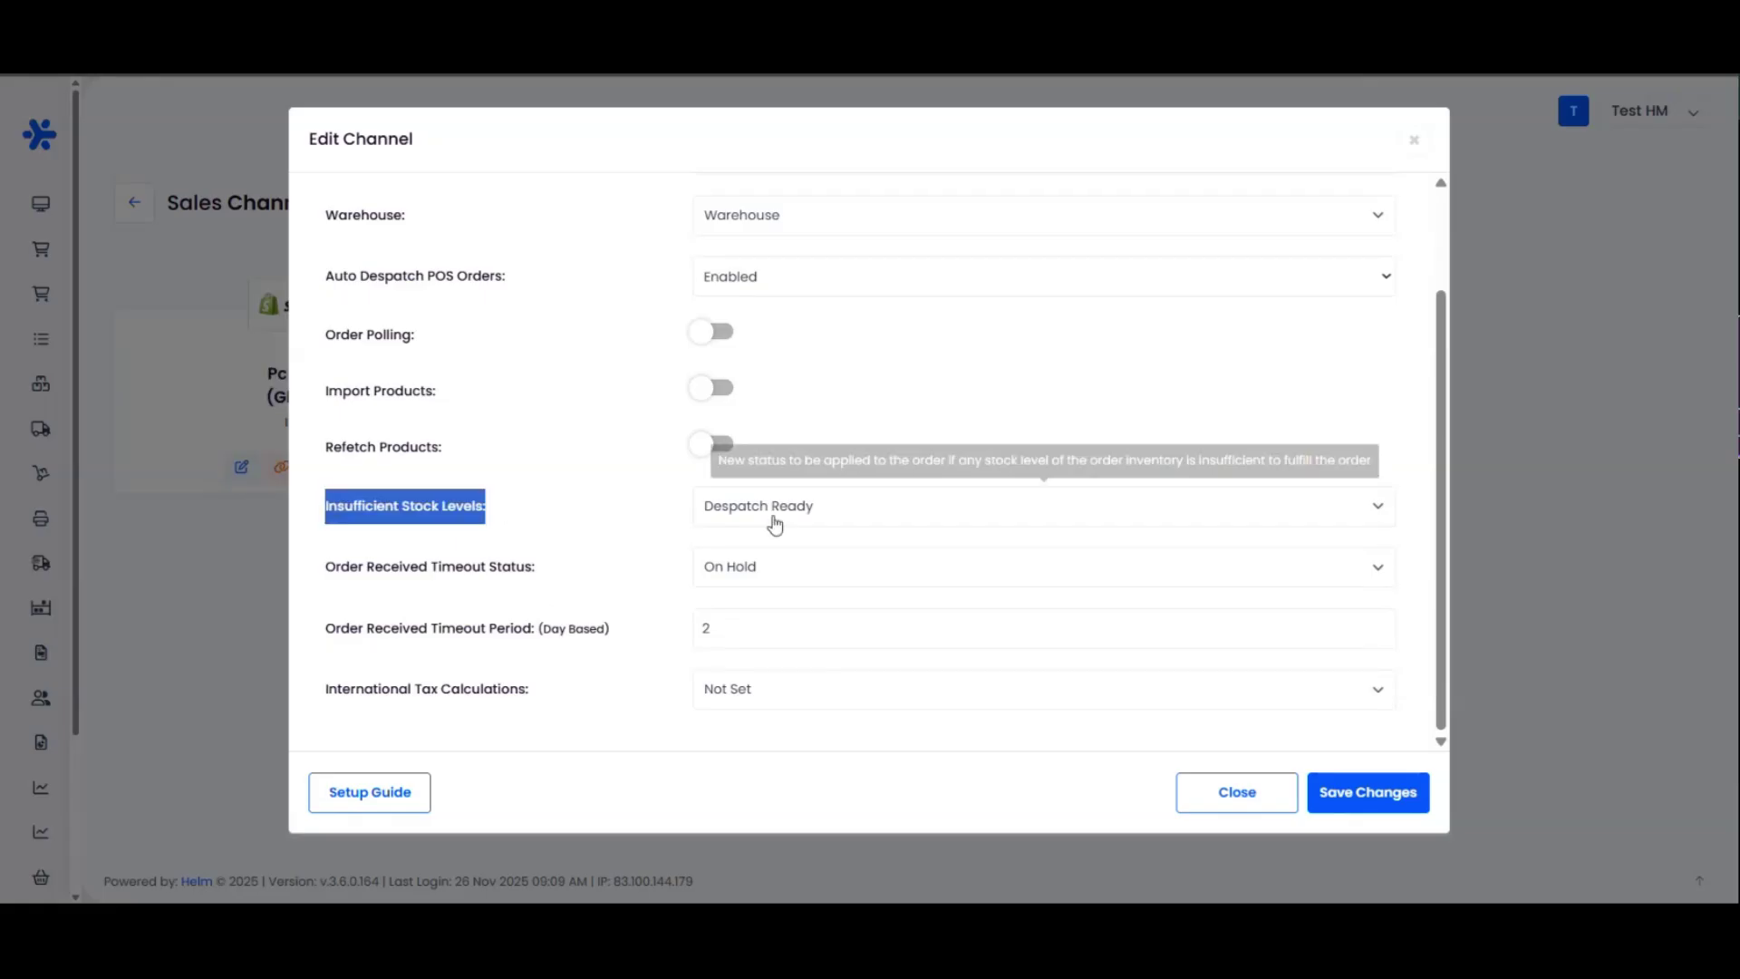
left_click_drag(515, 517, 344, 516)
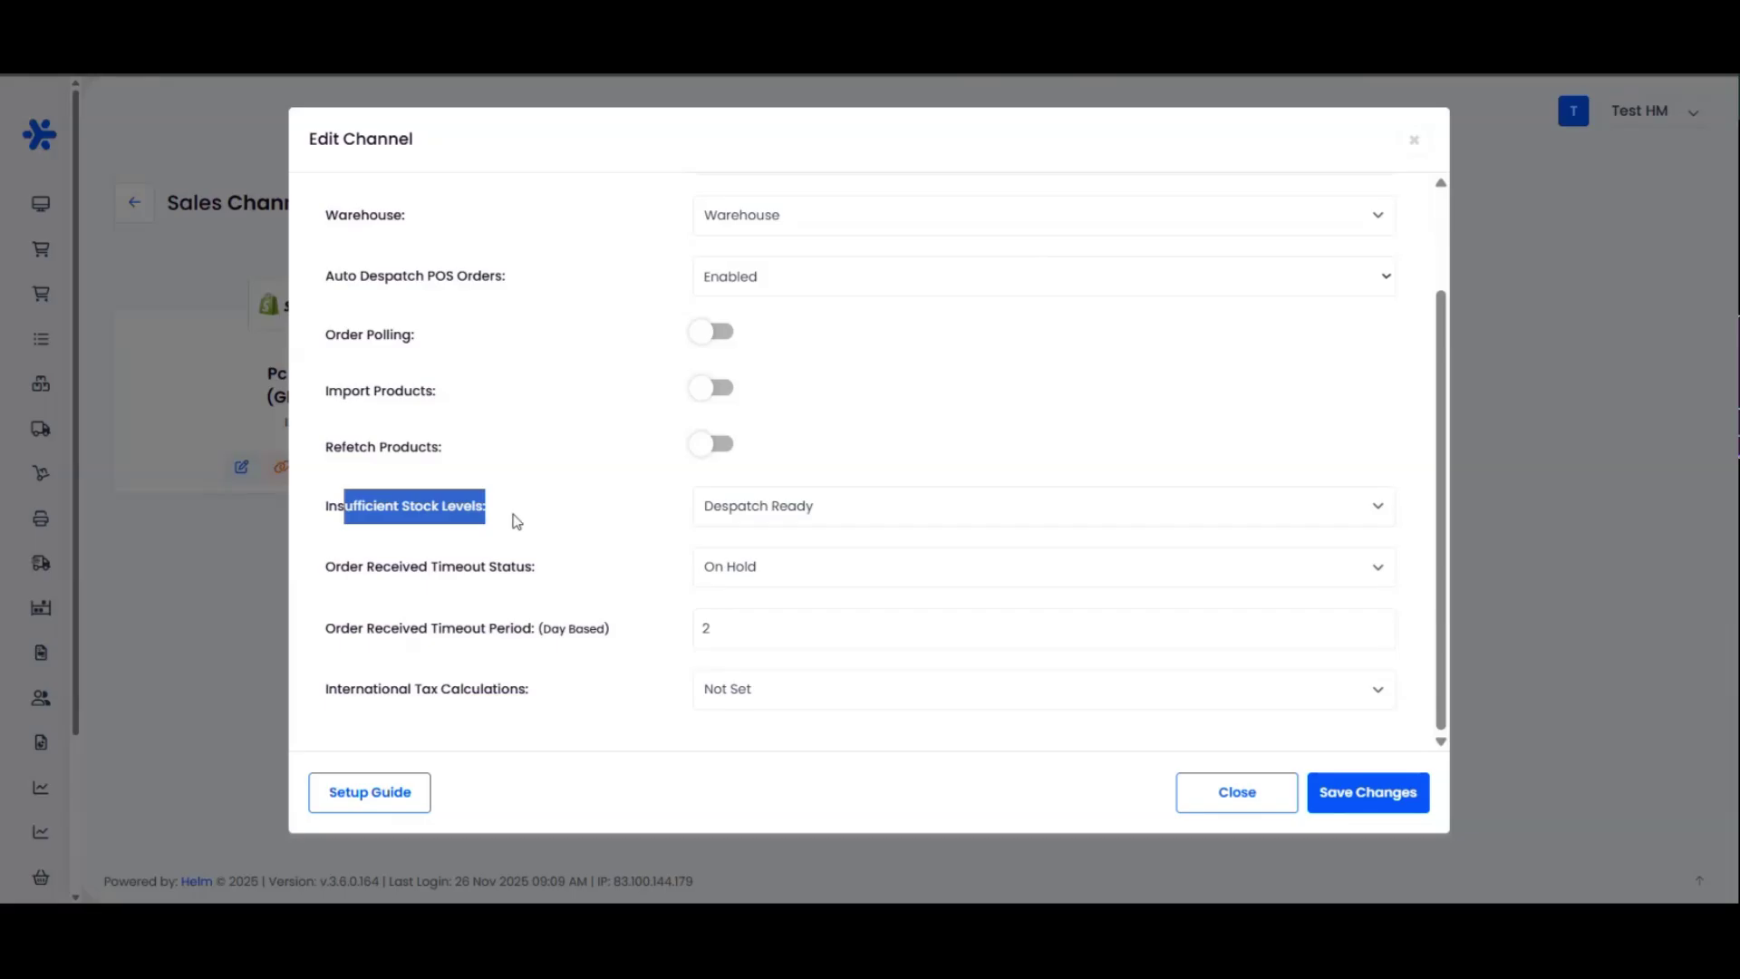
left_click(511, 515)
left_click(813, 516)
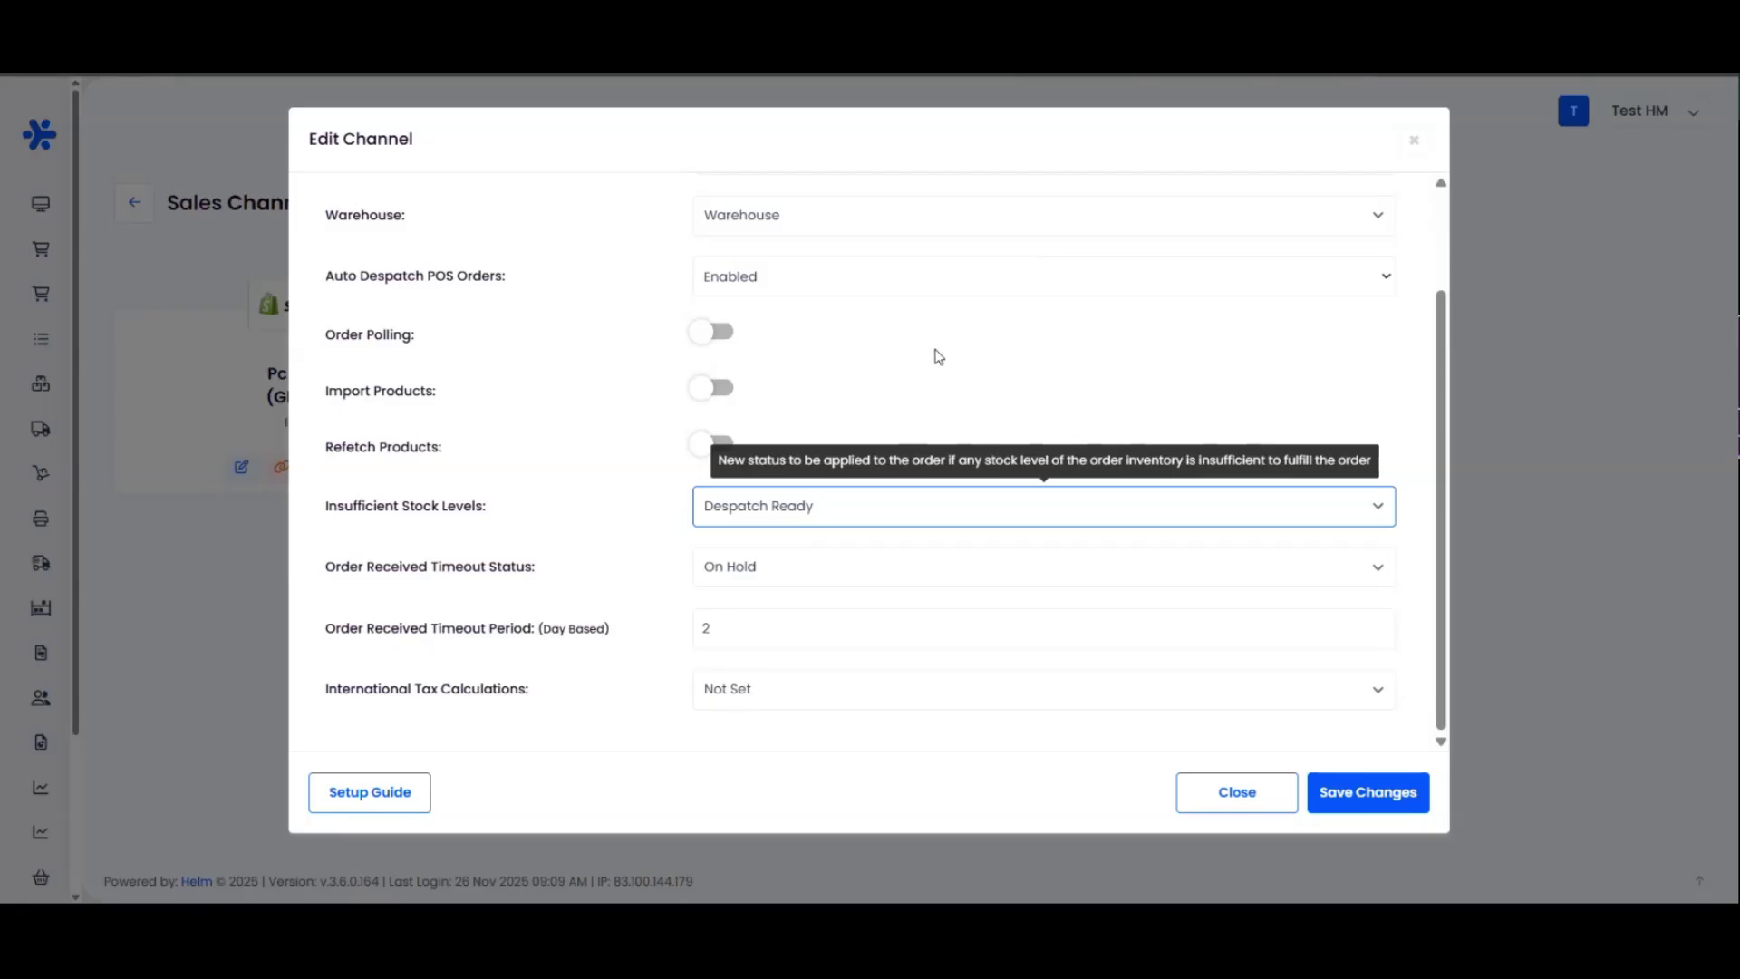
Review the Order Received Timeout Status and day-based Timeout Period, and close the channel editor without saving
left_click_drag(542, 575, 375, 571)
left_click(544, 575)
left_click(585, 574)
left_click(560, 568)
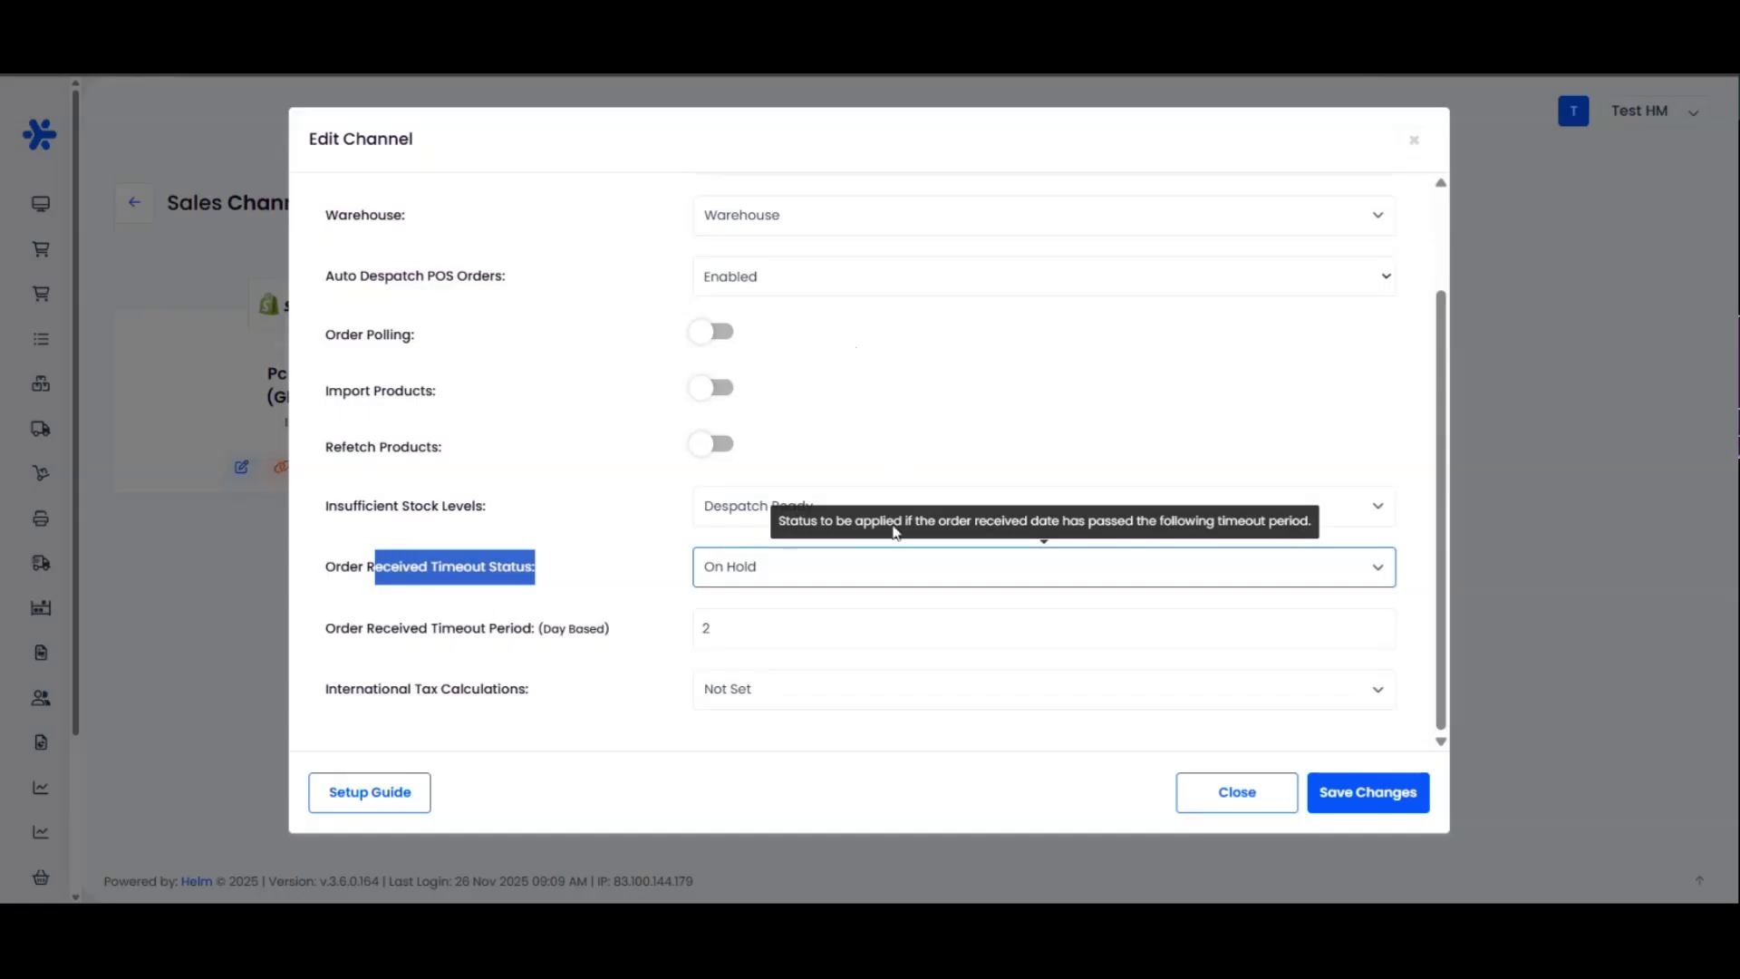
left_click(536, 583)
left_click(751, 627)
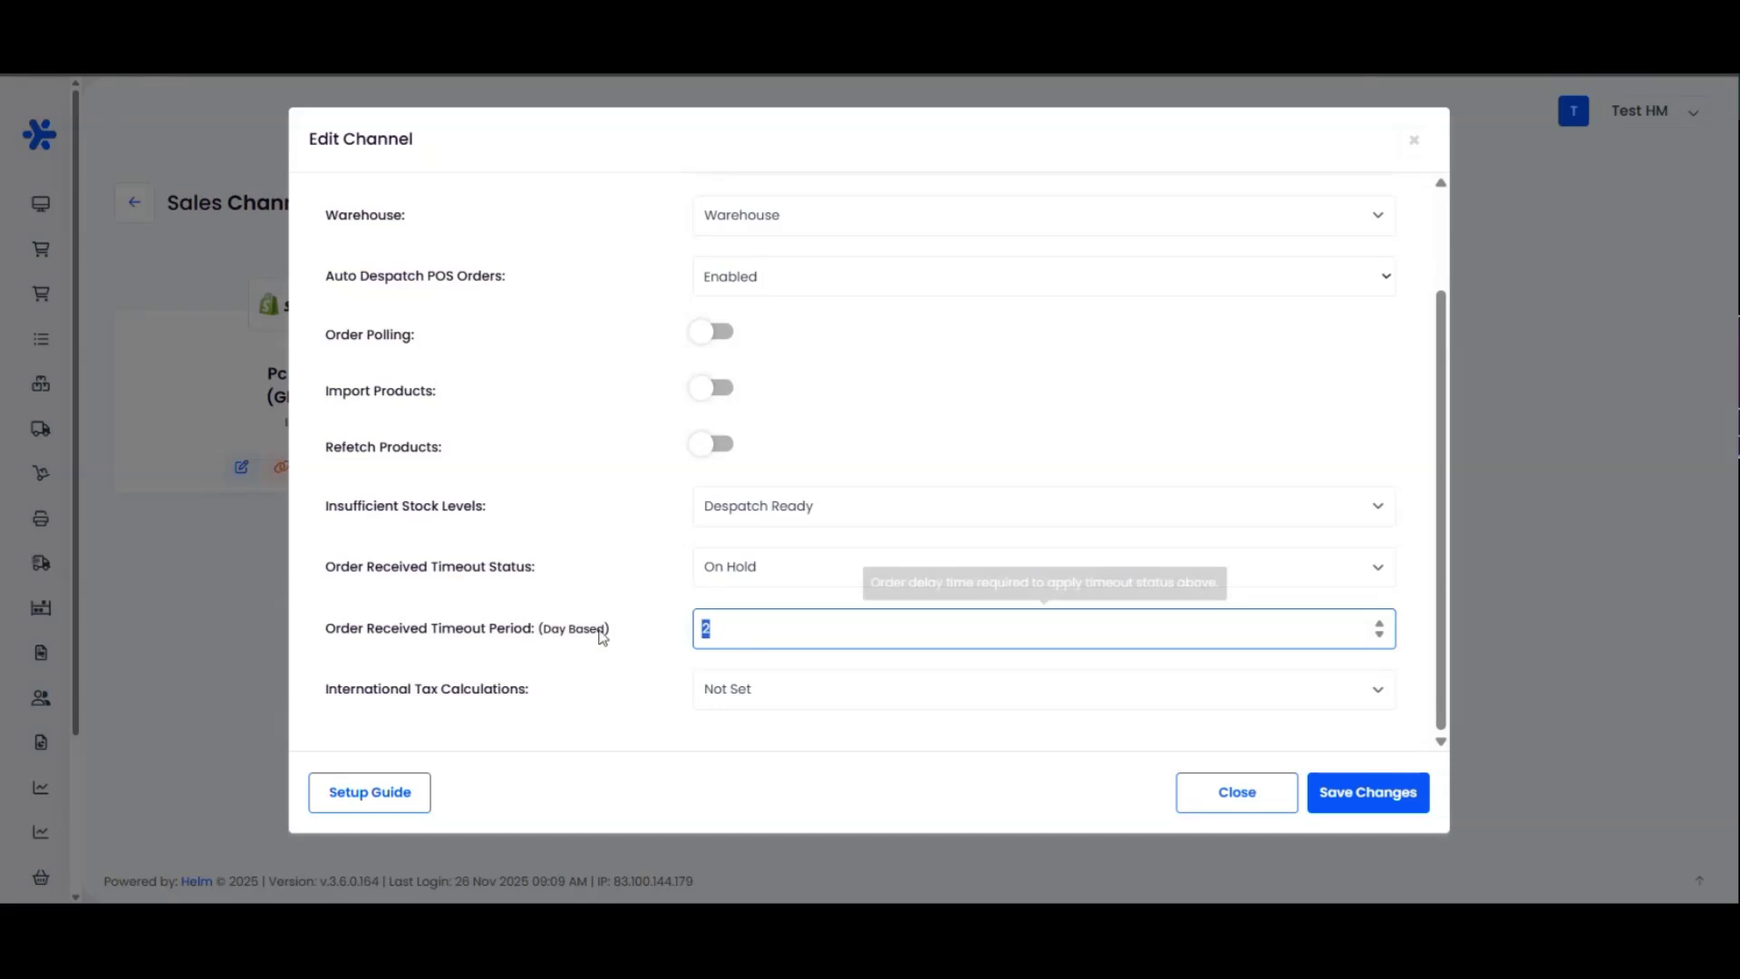
left_click_drag(742, 628, 678, 634)
left_click(744, 625)
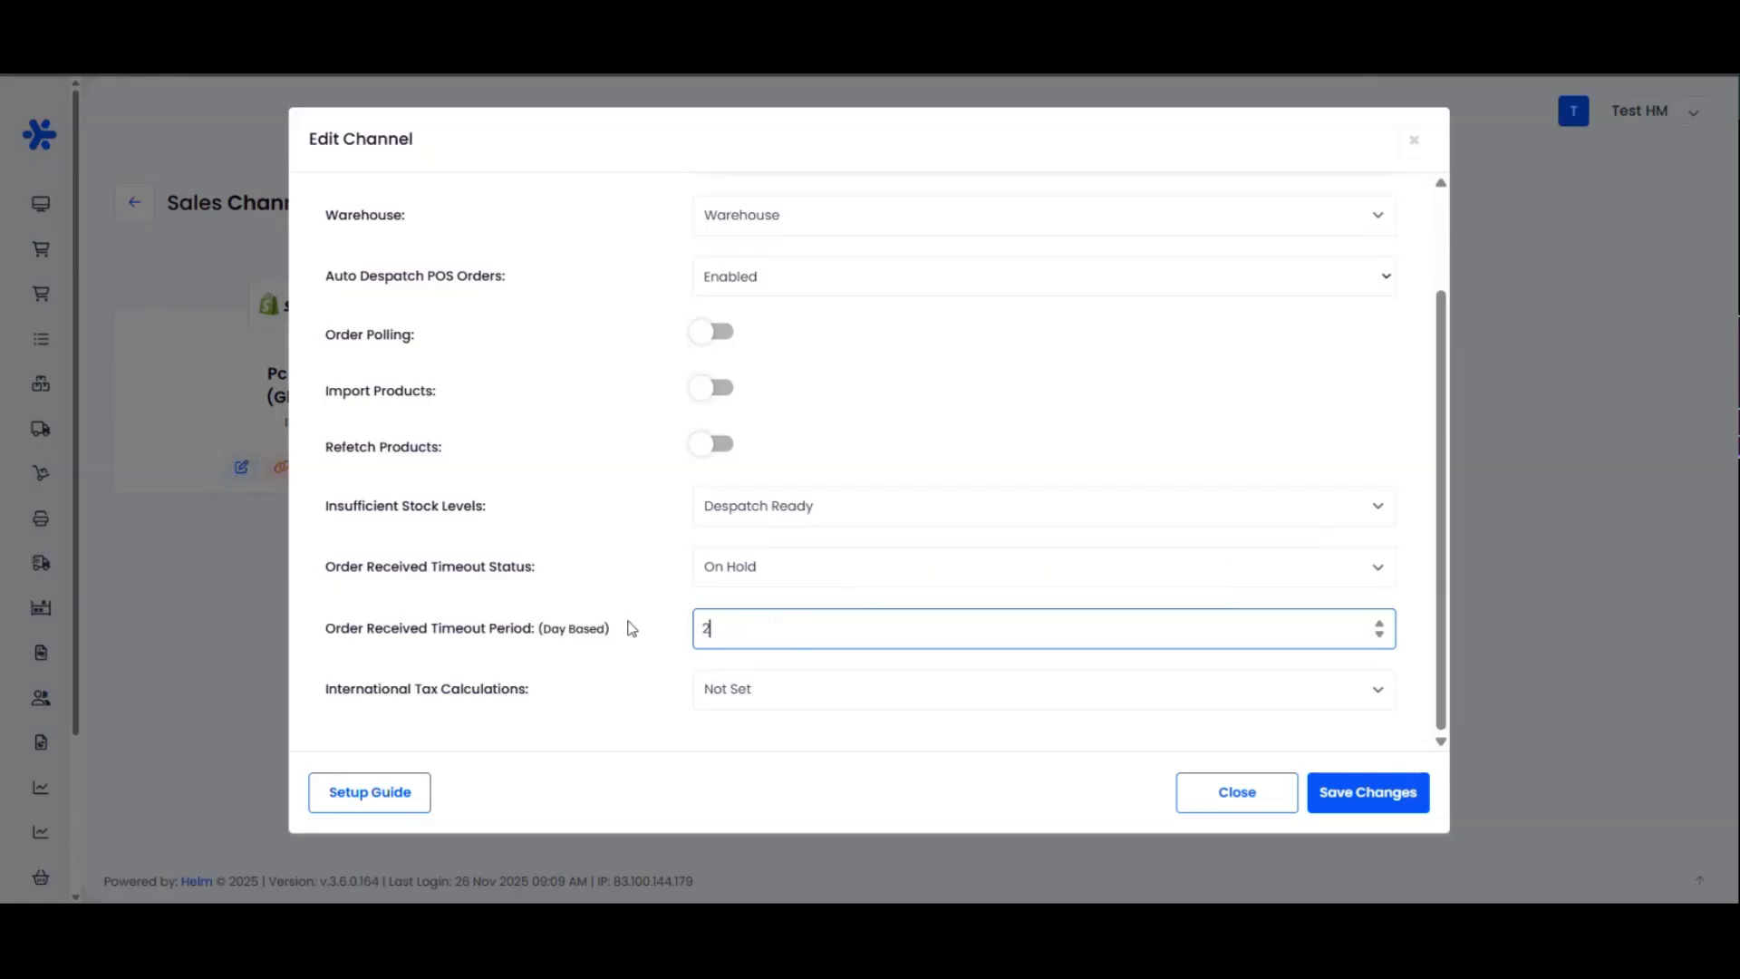
left_click(730, 568)
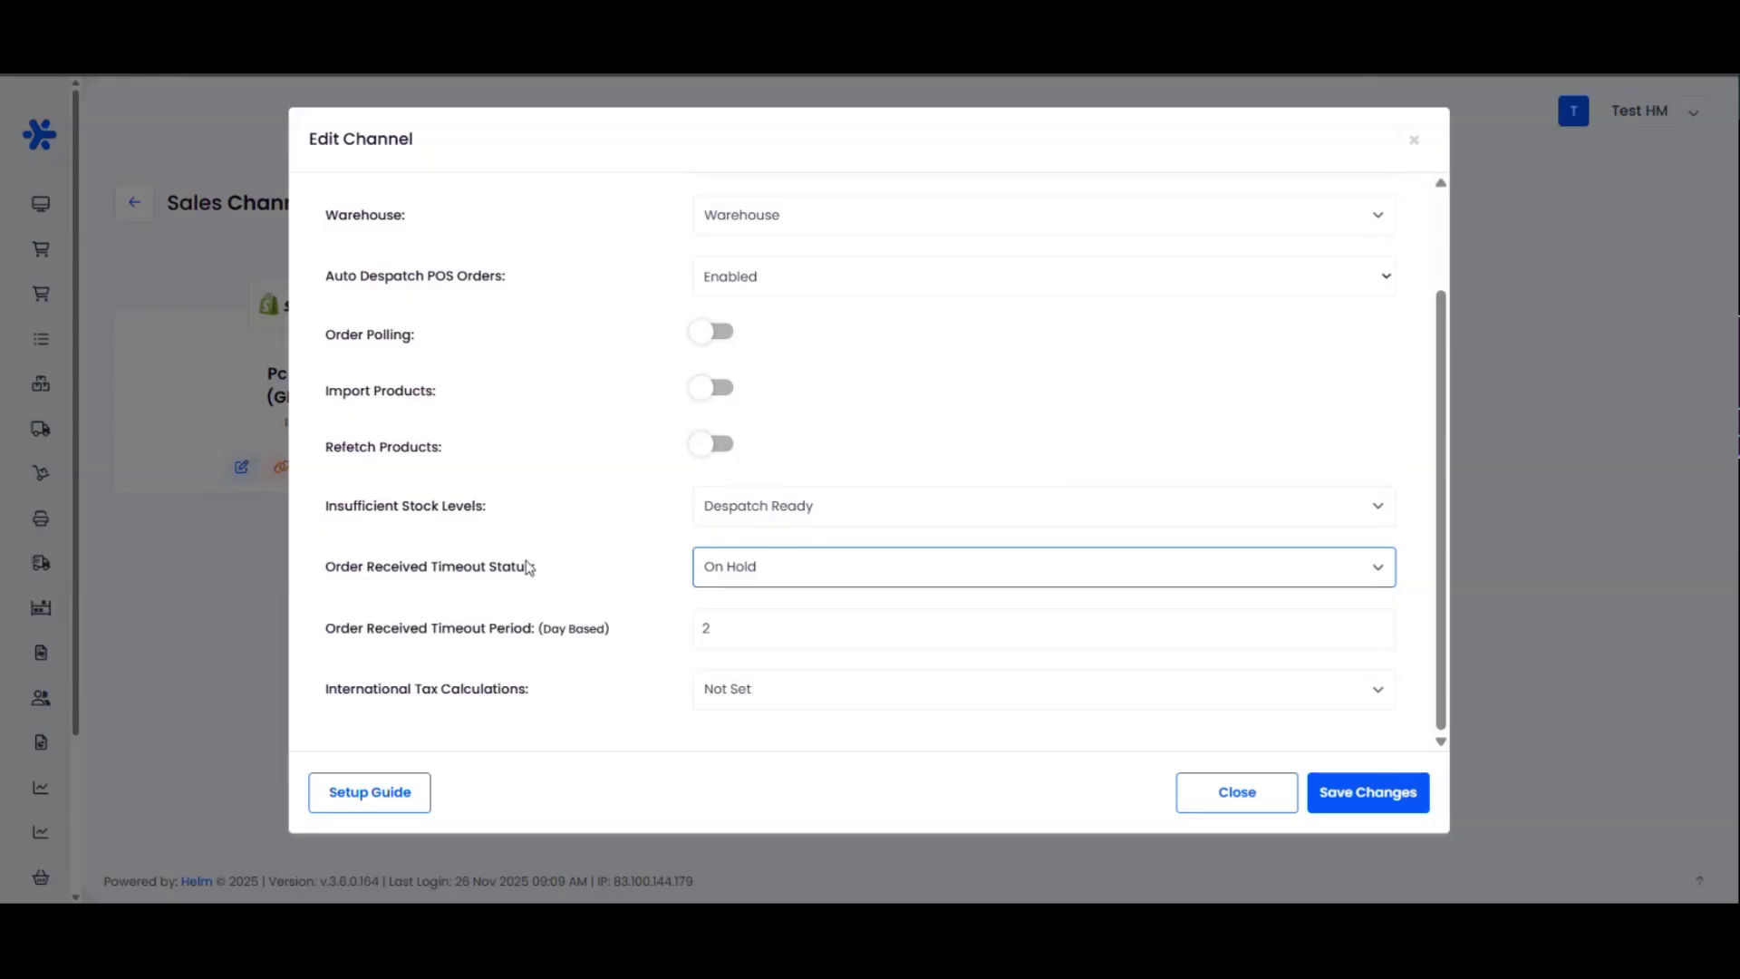
scroll(676, 544, "up", 3)
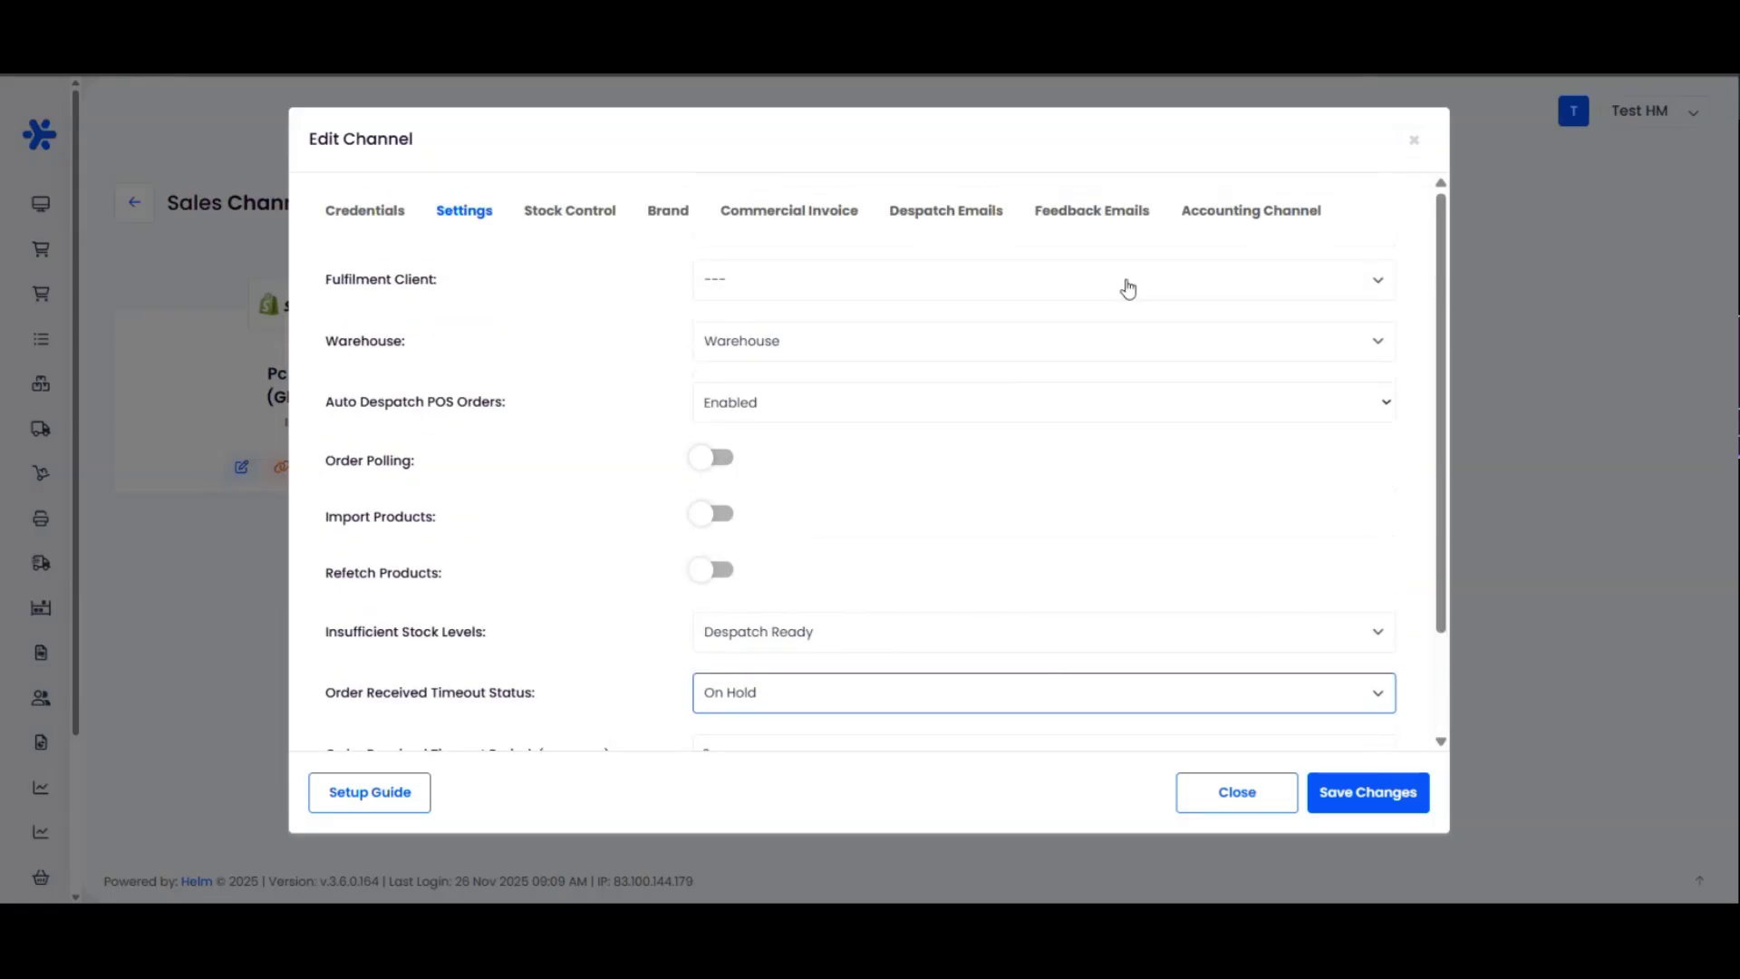
left_click(1260, 796)
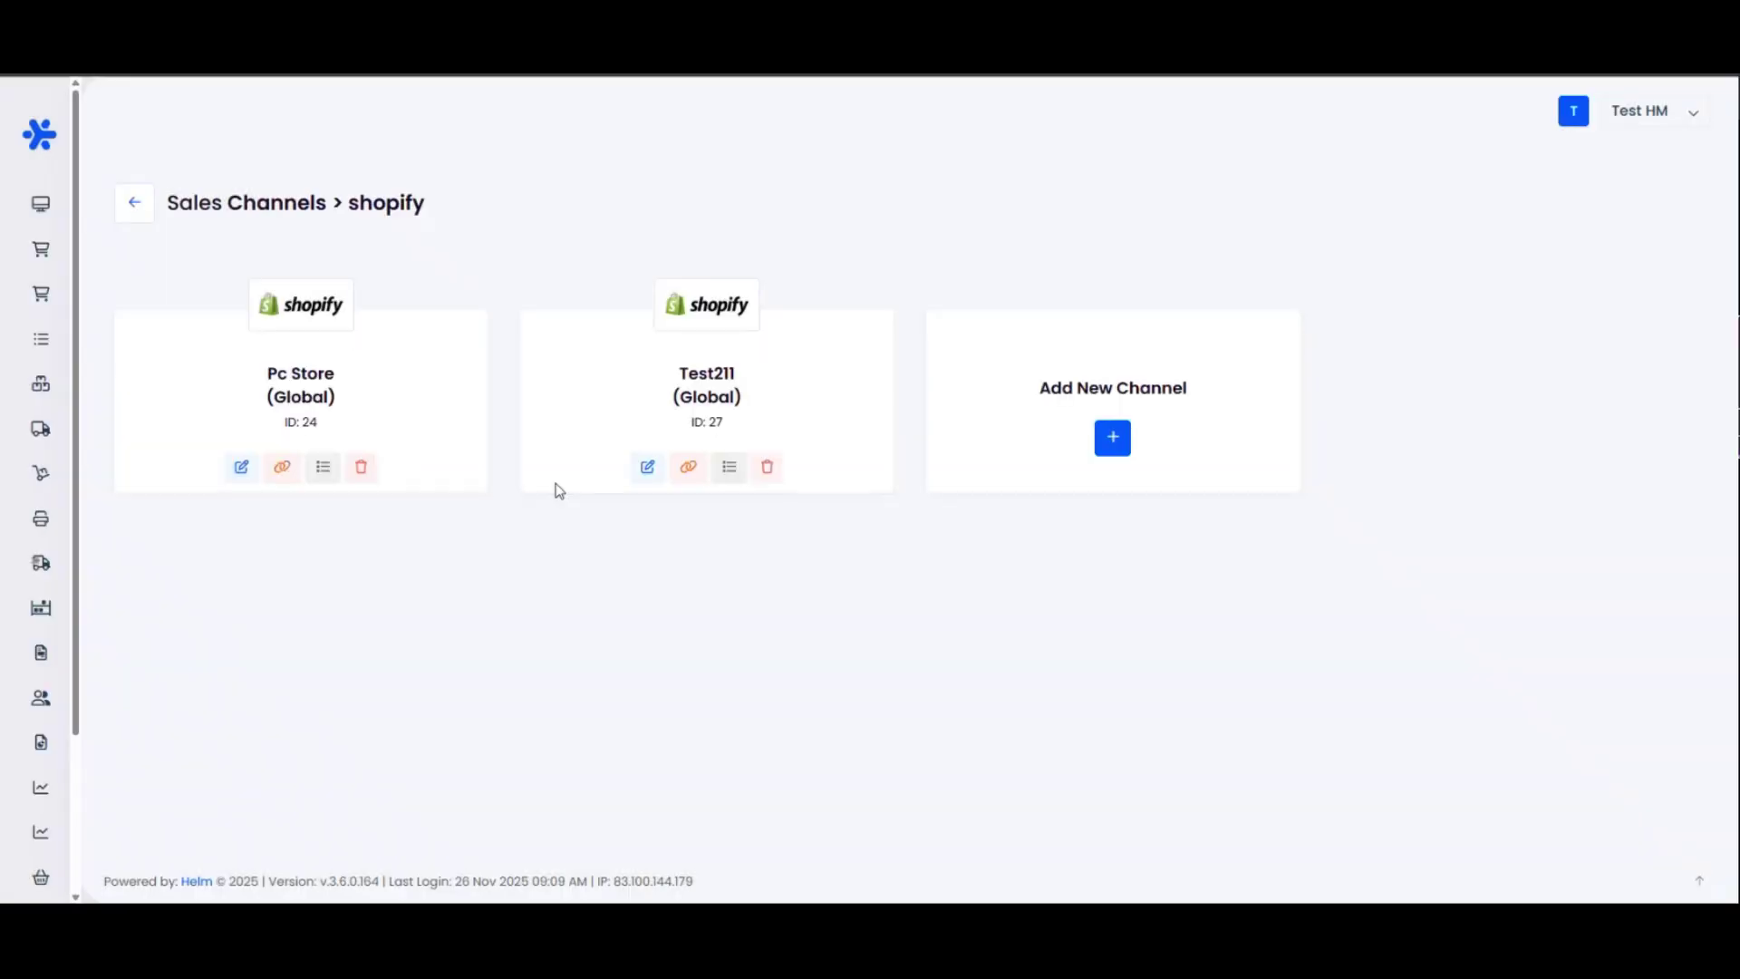
Return to the main dashboard and look over the order status tiles
mouse_move(187, 338)
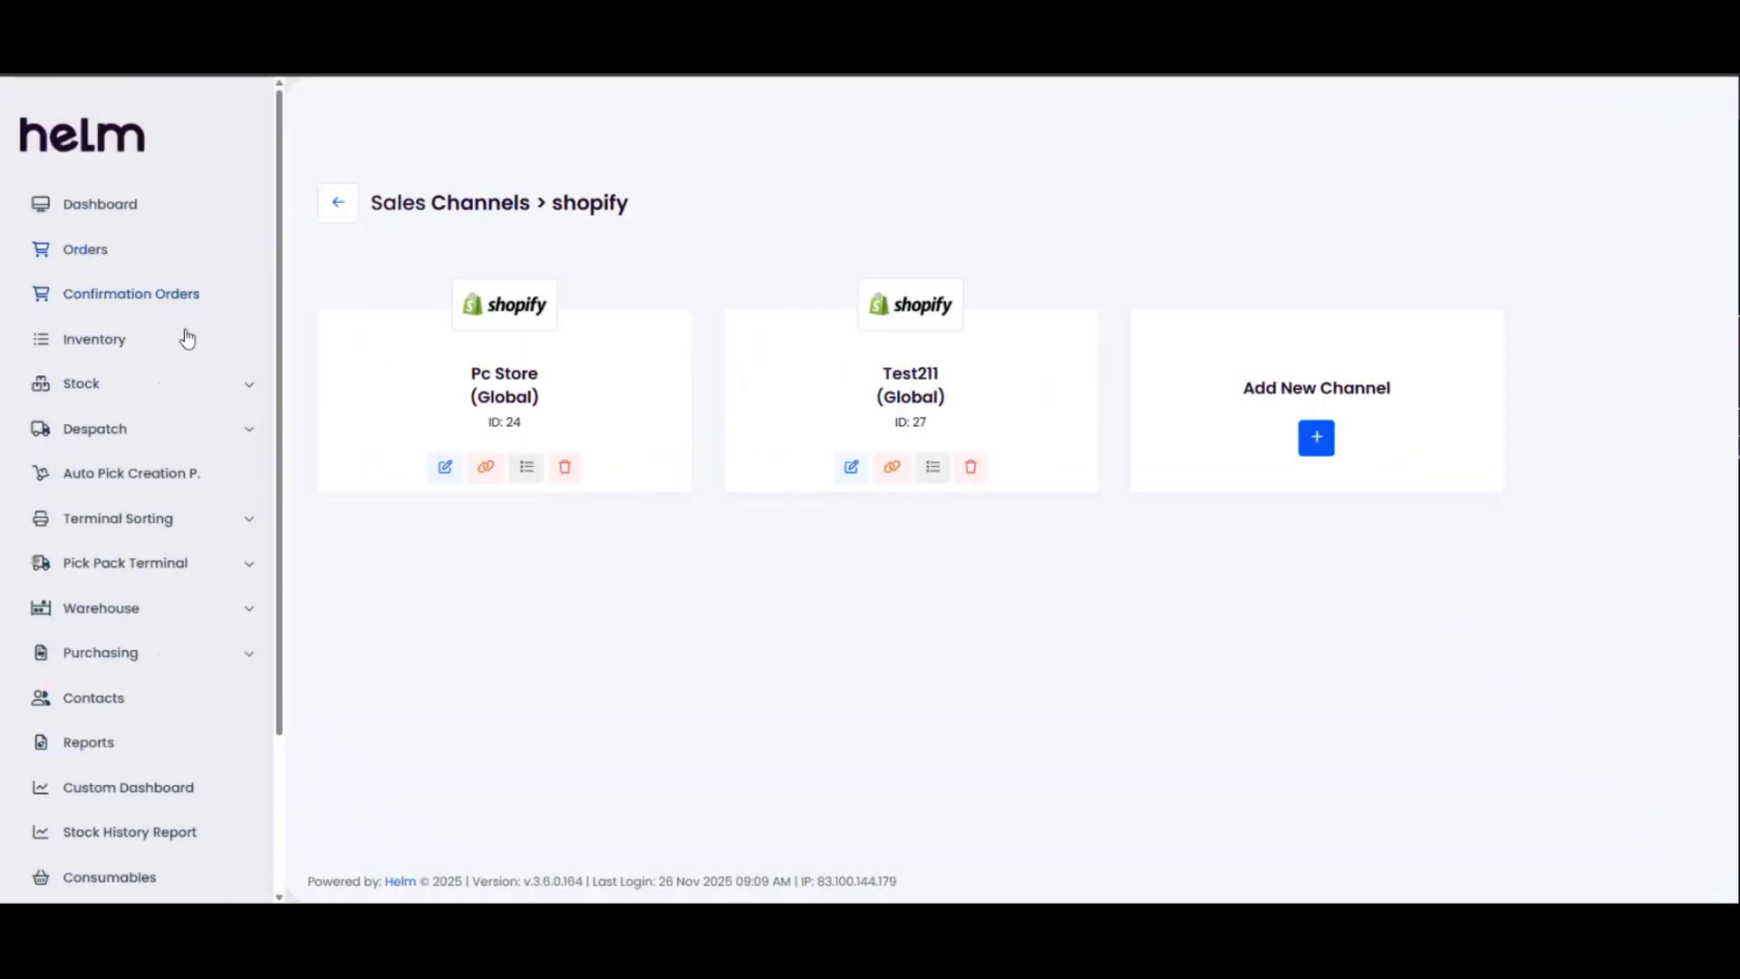
left_click(145, 216)
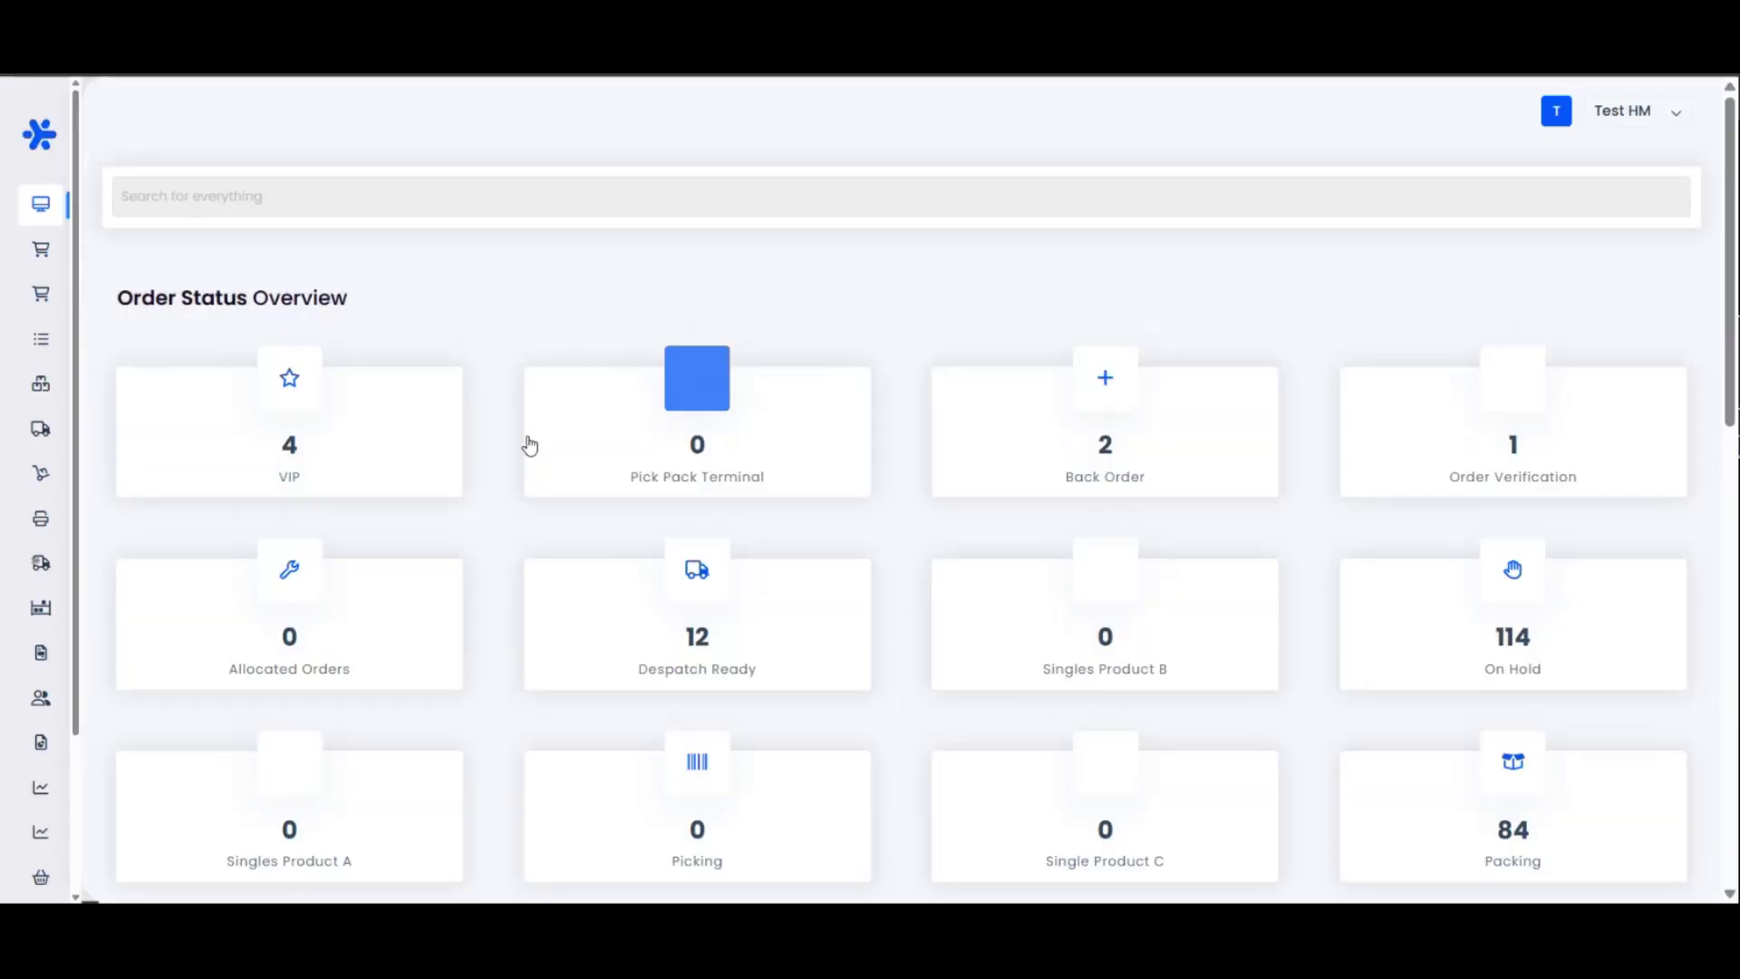
scroll(528, 443, "down", 3)
Open the Status Manager in the system settings and review the options of its blank status creation form
mouse_move(78, 827)
scroll(105, 829, "down", 2)
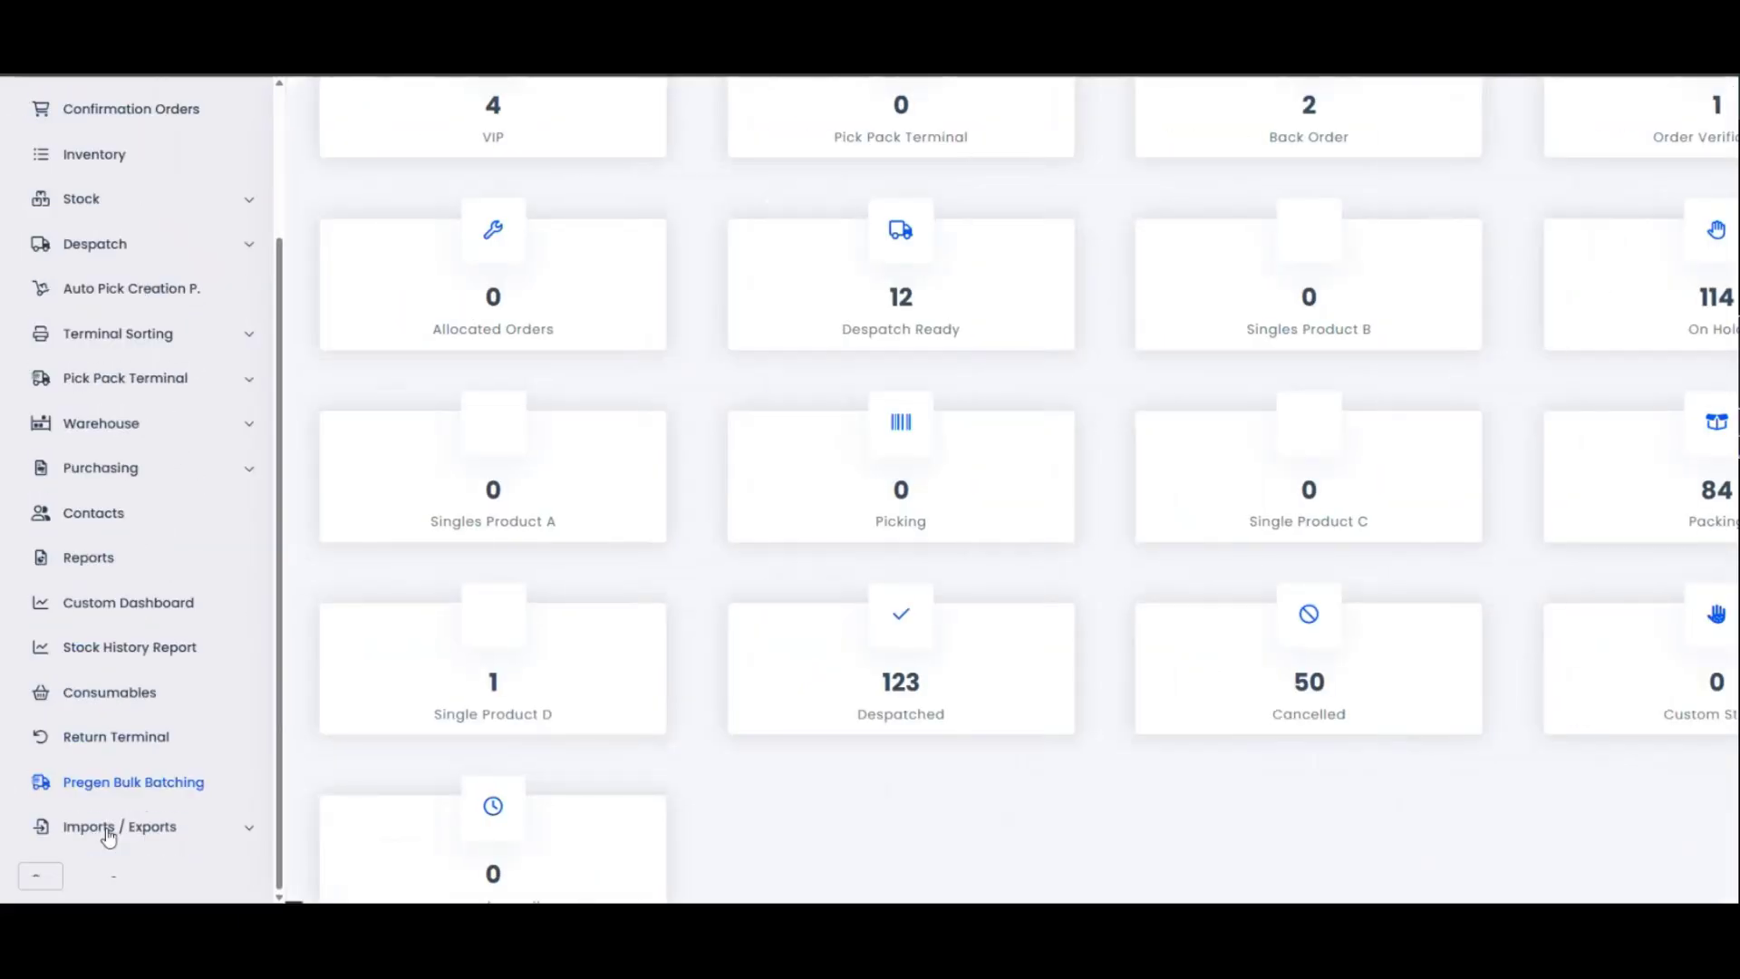
left_click(100, 872)
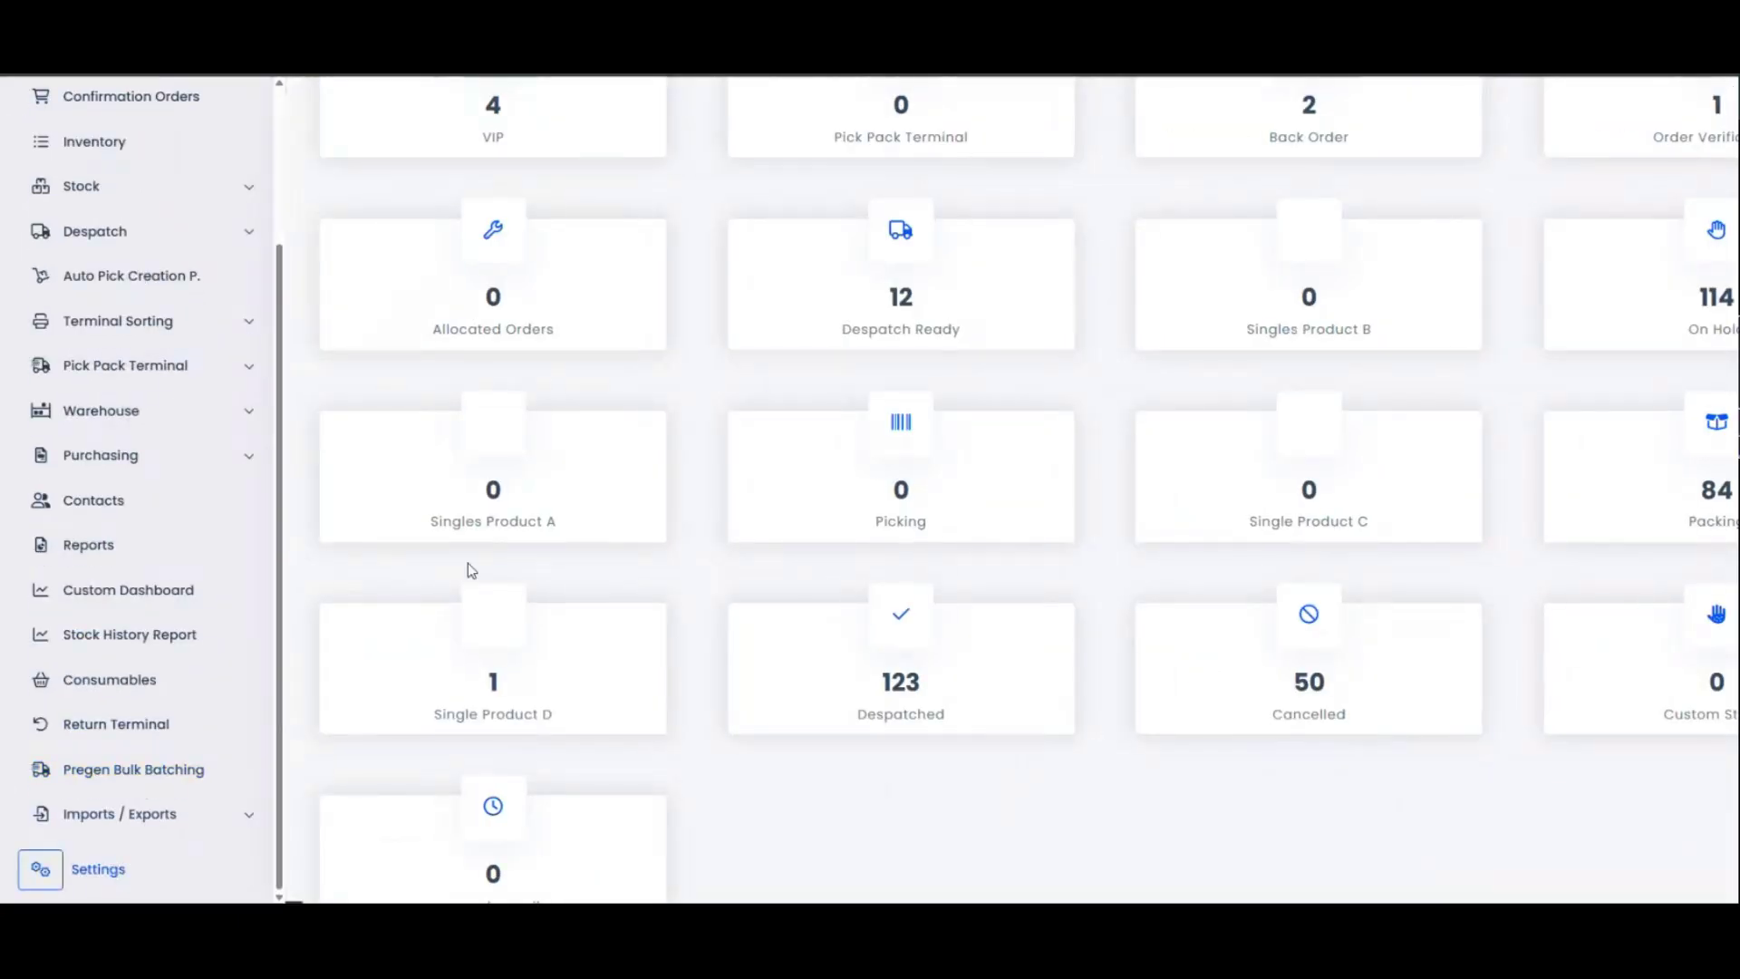
scroll(1001, 450, "down", 3)
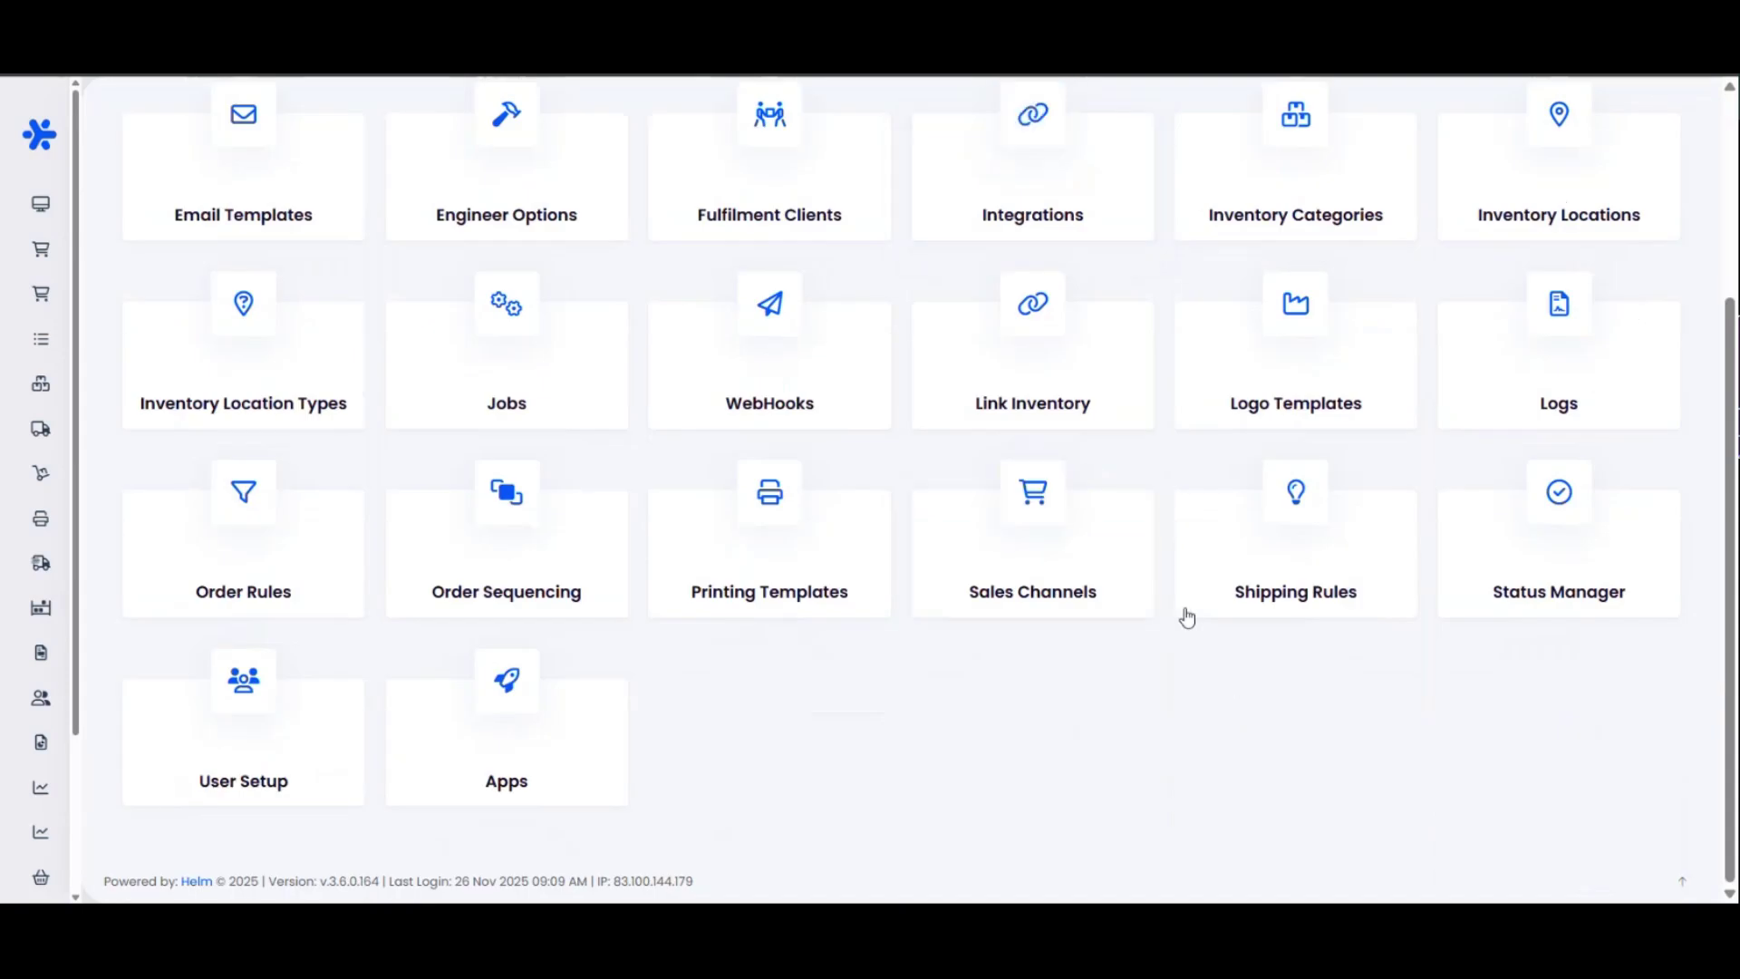
left_click(1543, 562)
left_click(1645, 226)
mouse_move(62, 731)
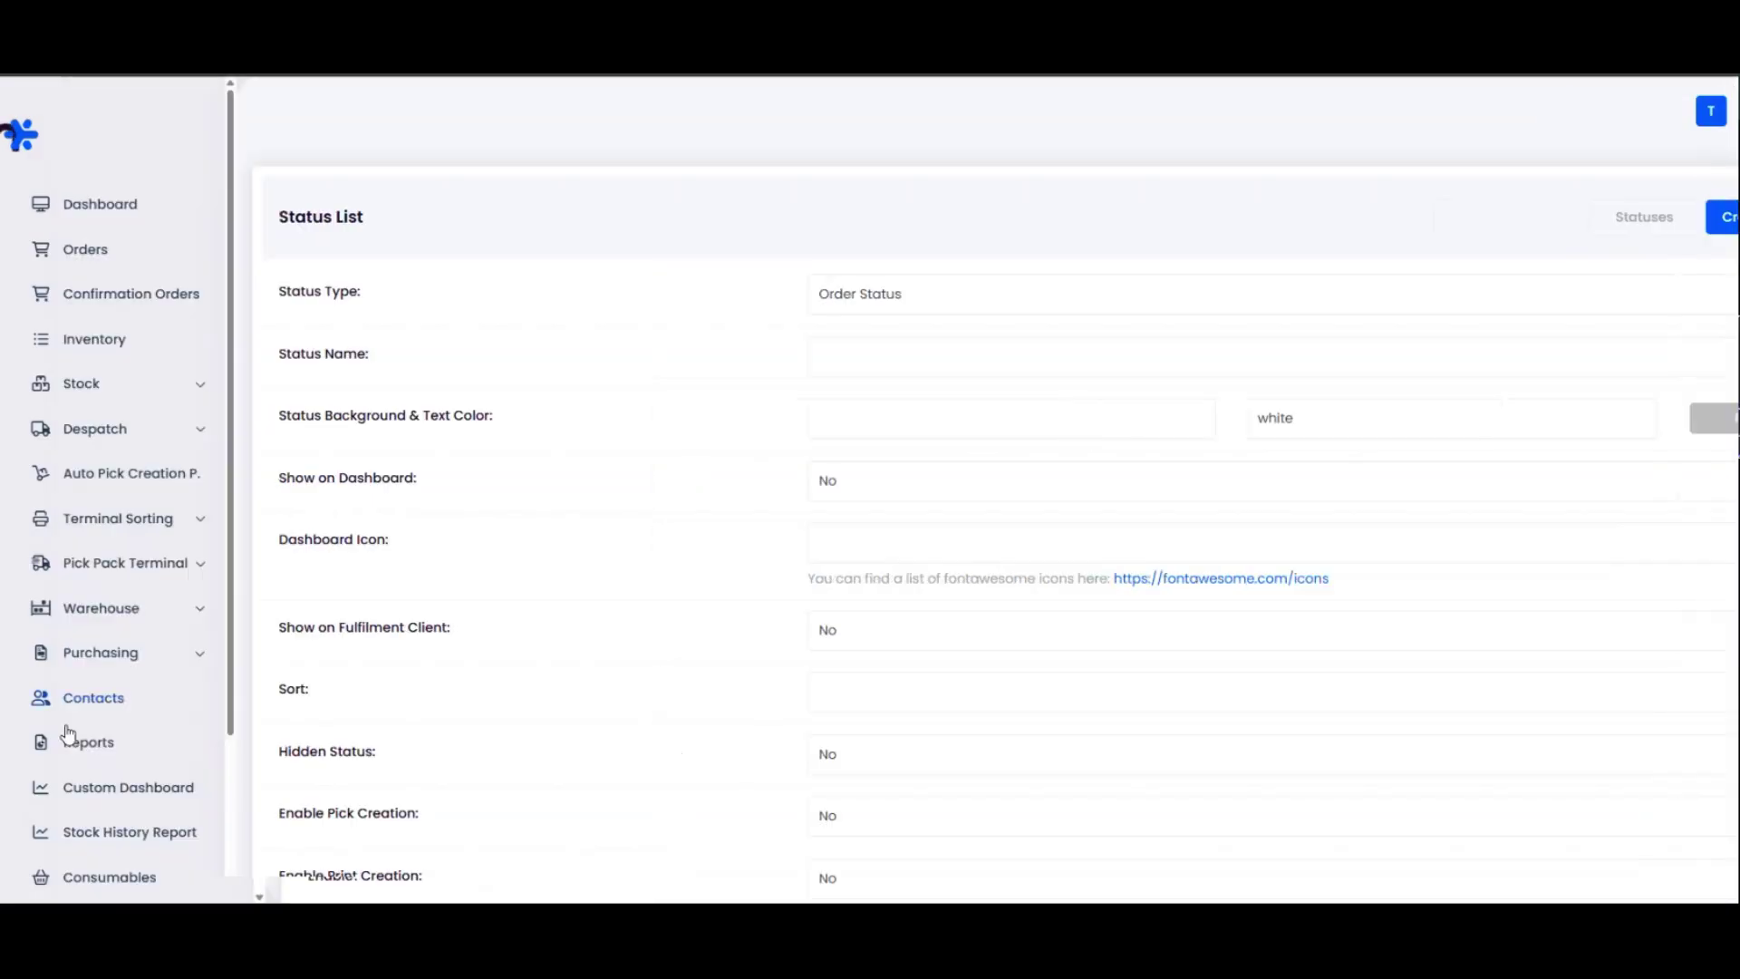
scroll(93, 801, "down", 2)
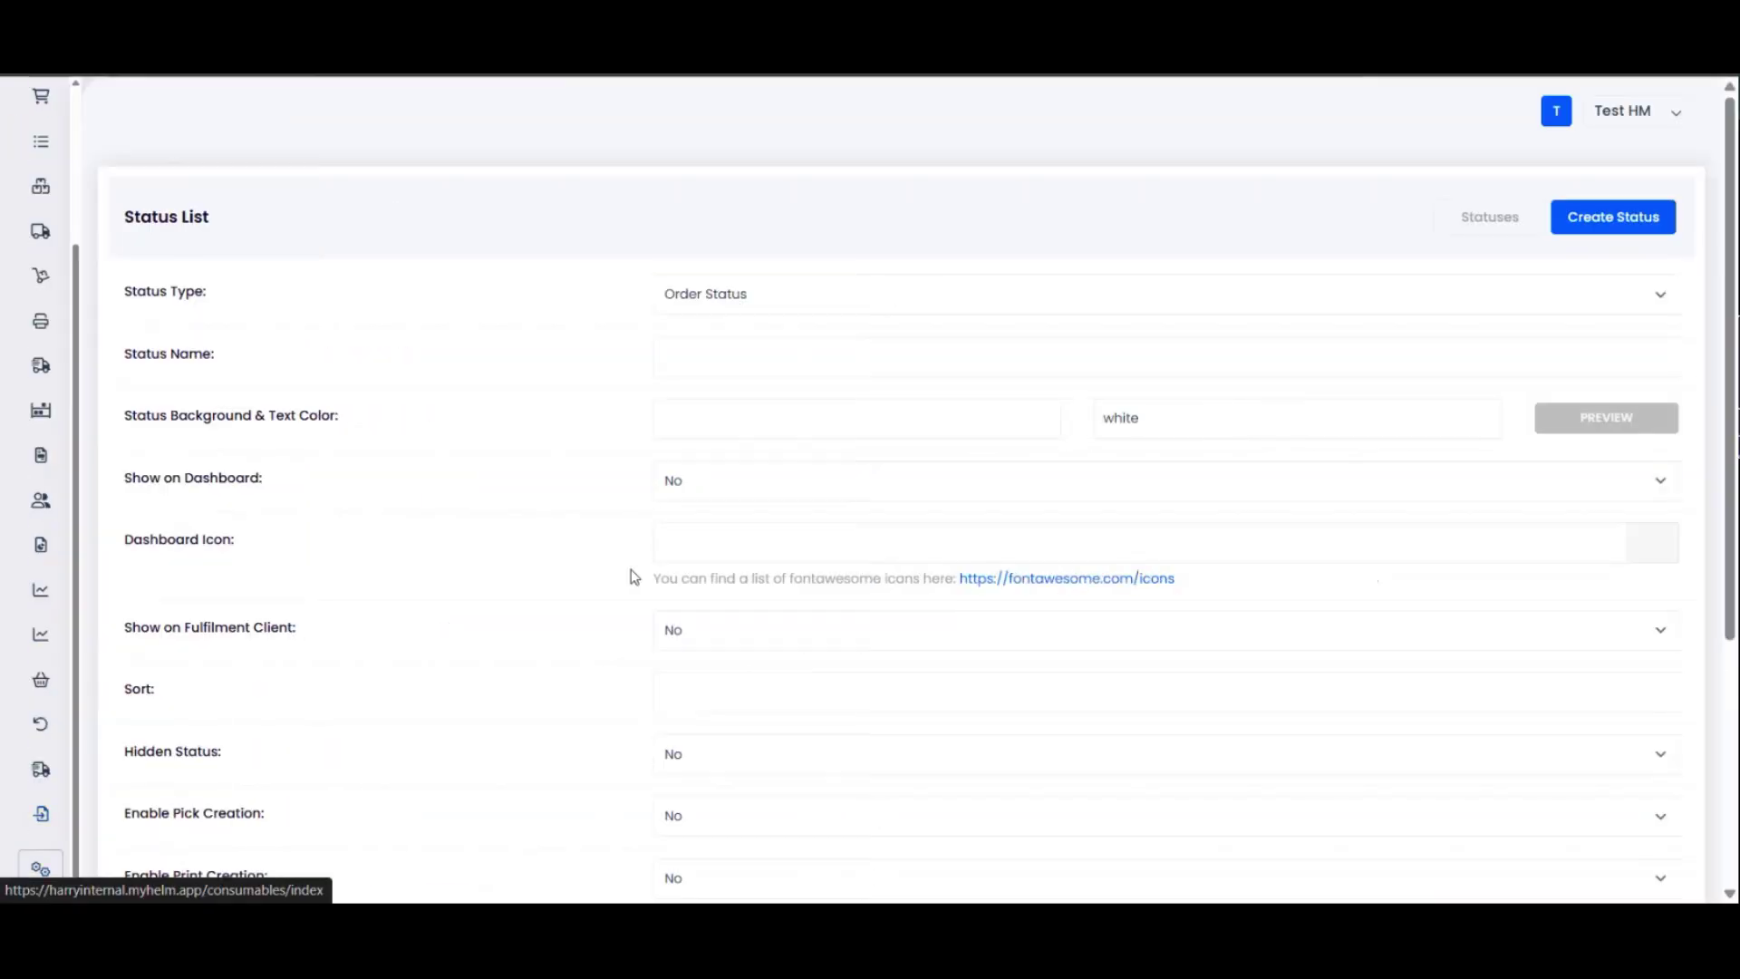
scroll(671, 571, "down", 2)
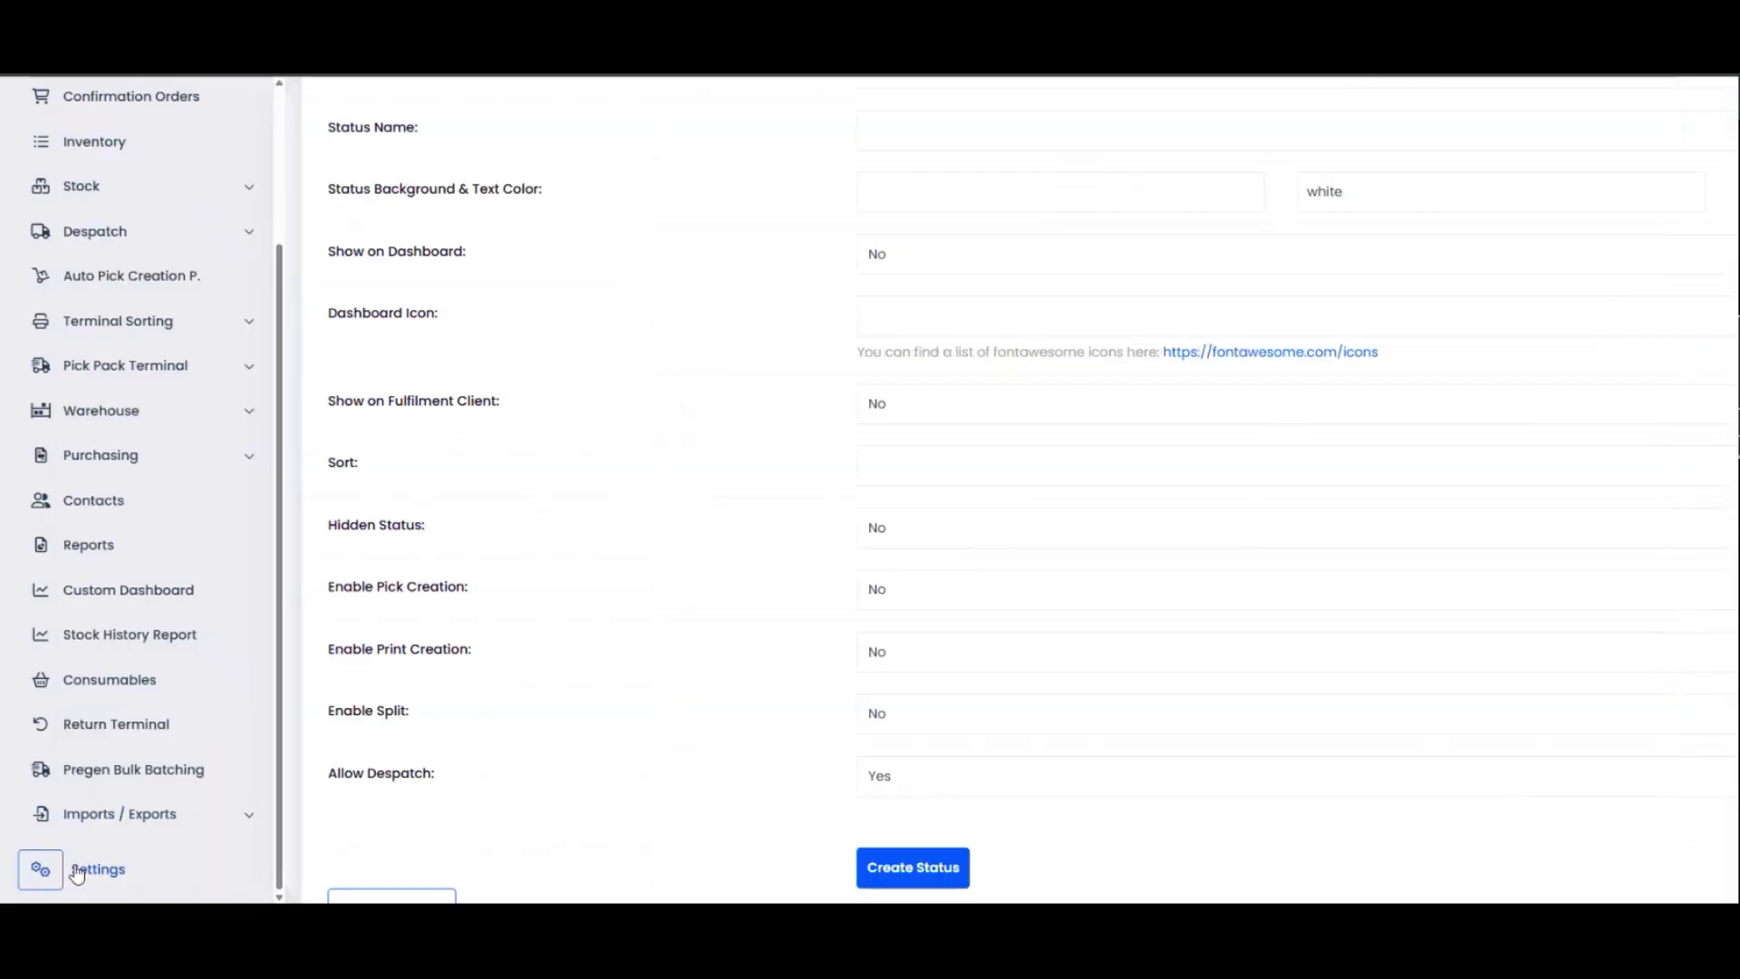
Open Order Rules from the system settings and start creating a new rule
left_click(41, 869)
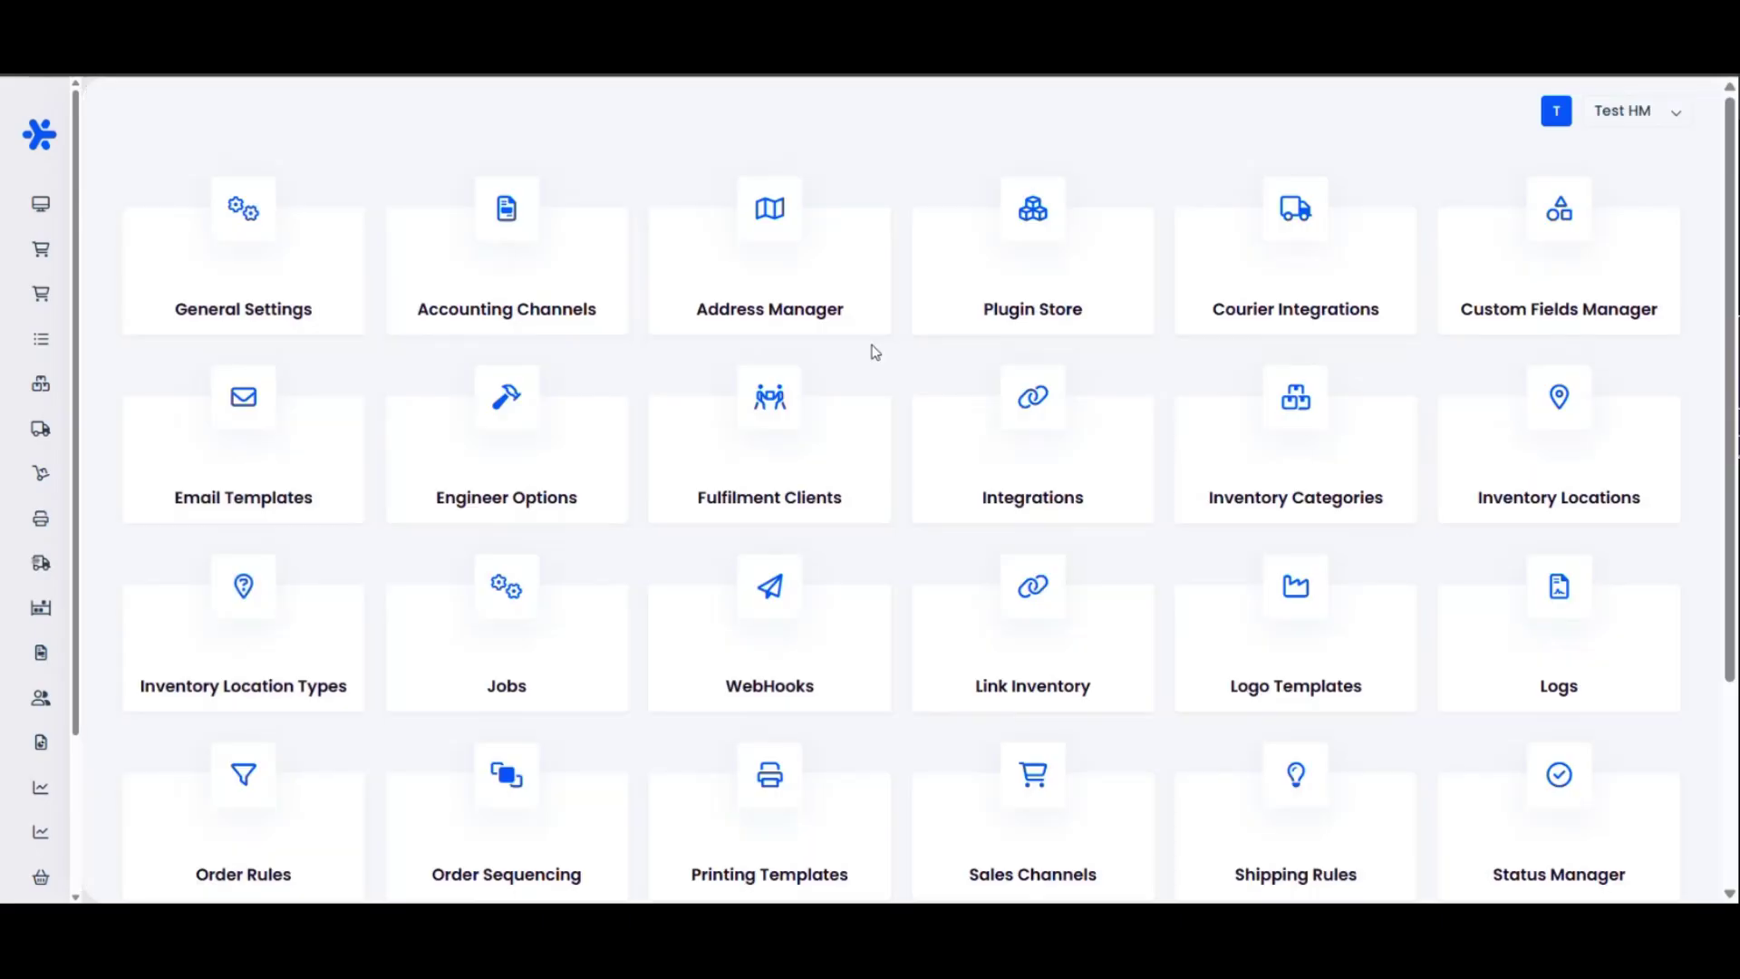
scroll(839, 454, "down", 3)
left_click(221, 568)
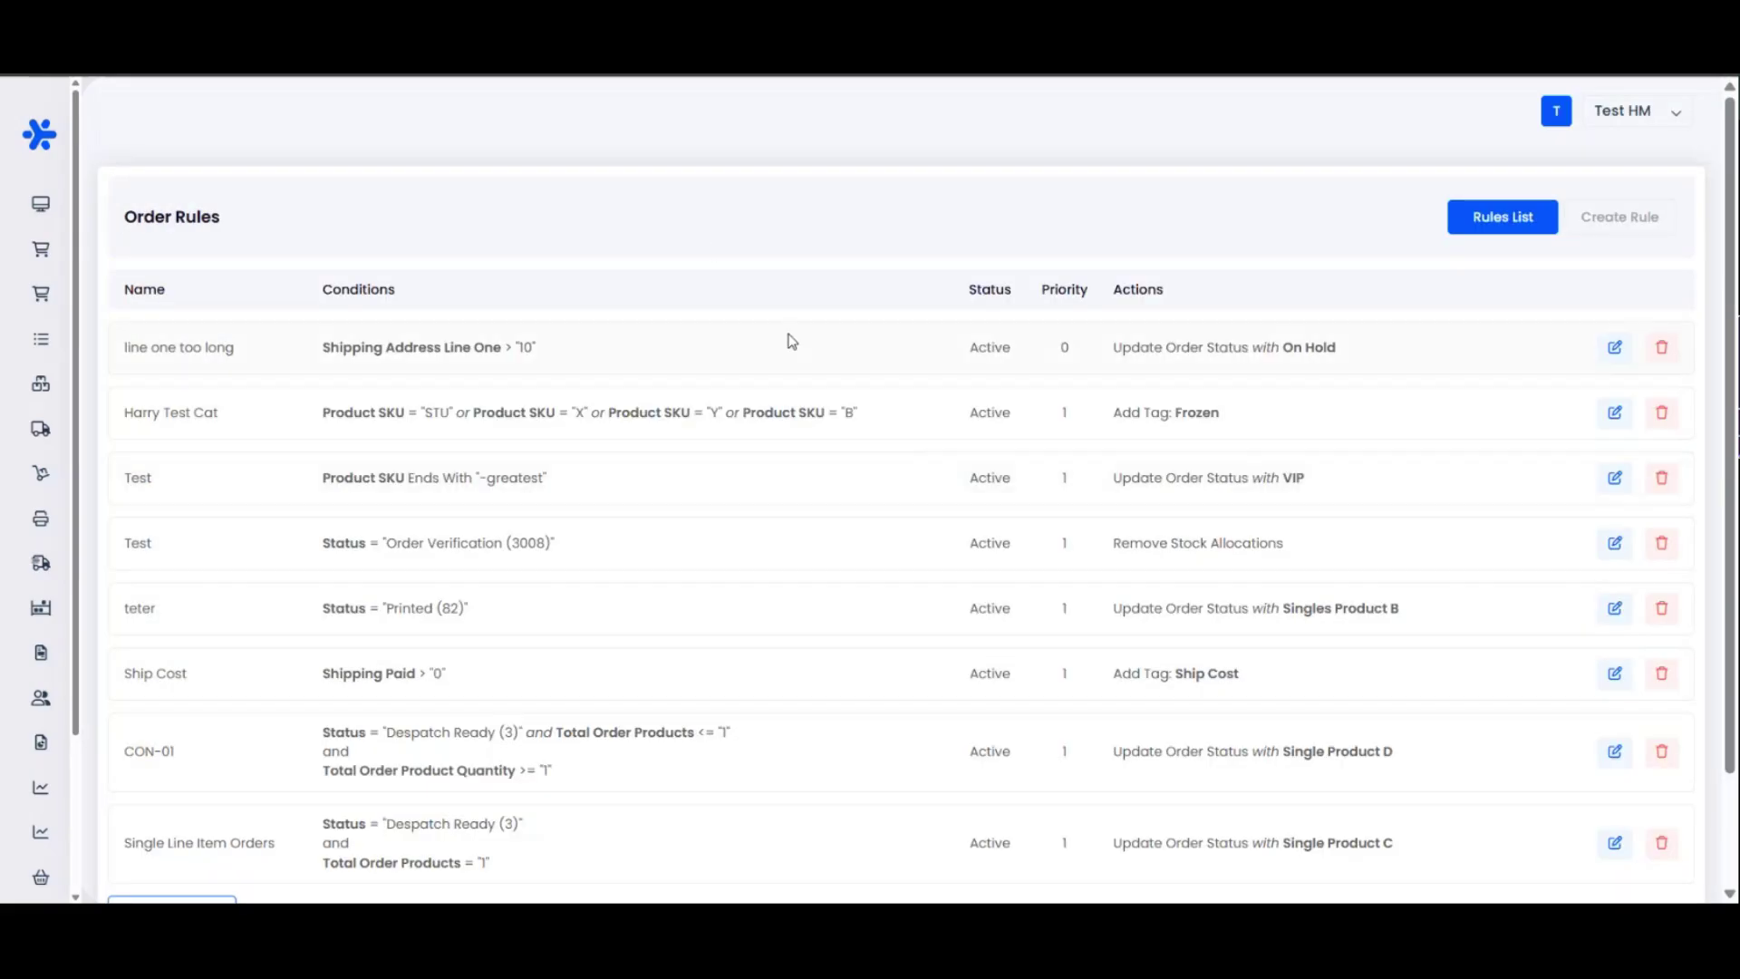
left_click(1631, 219)
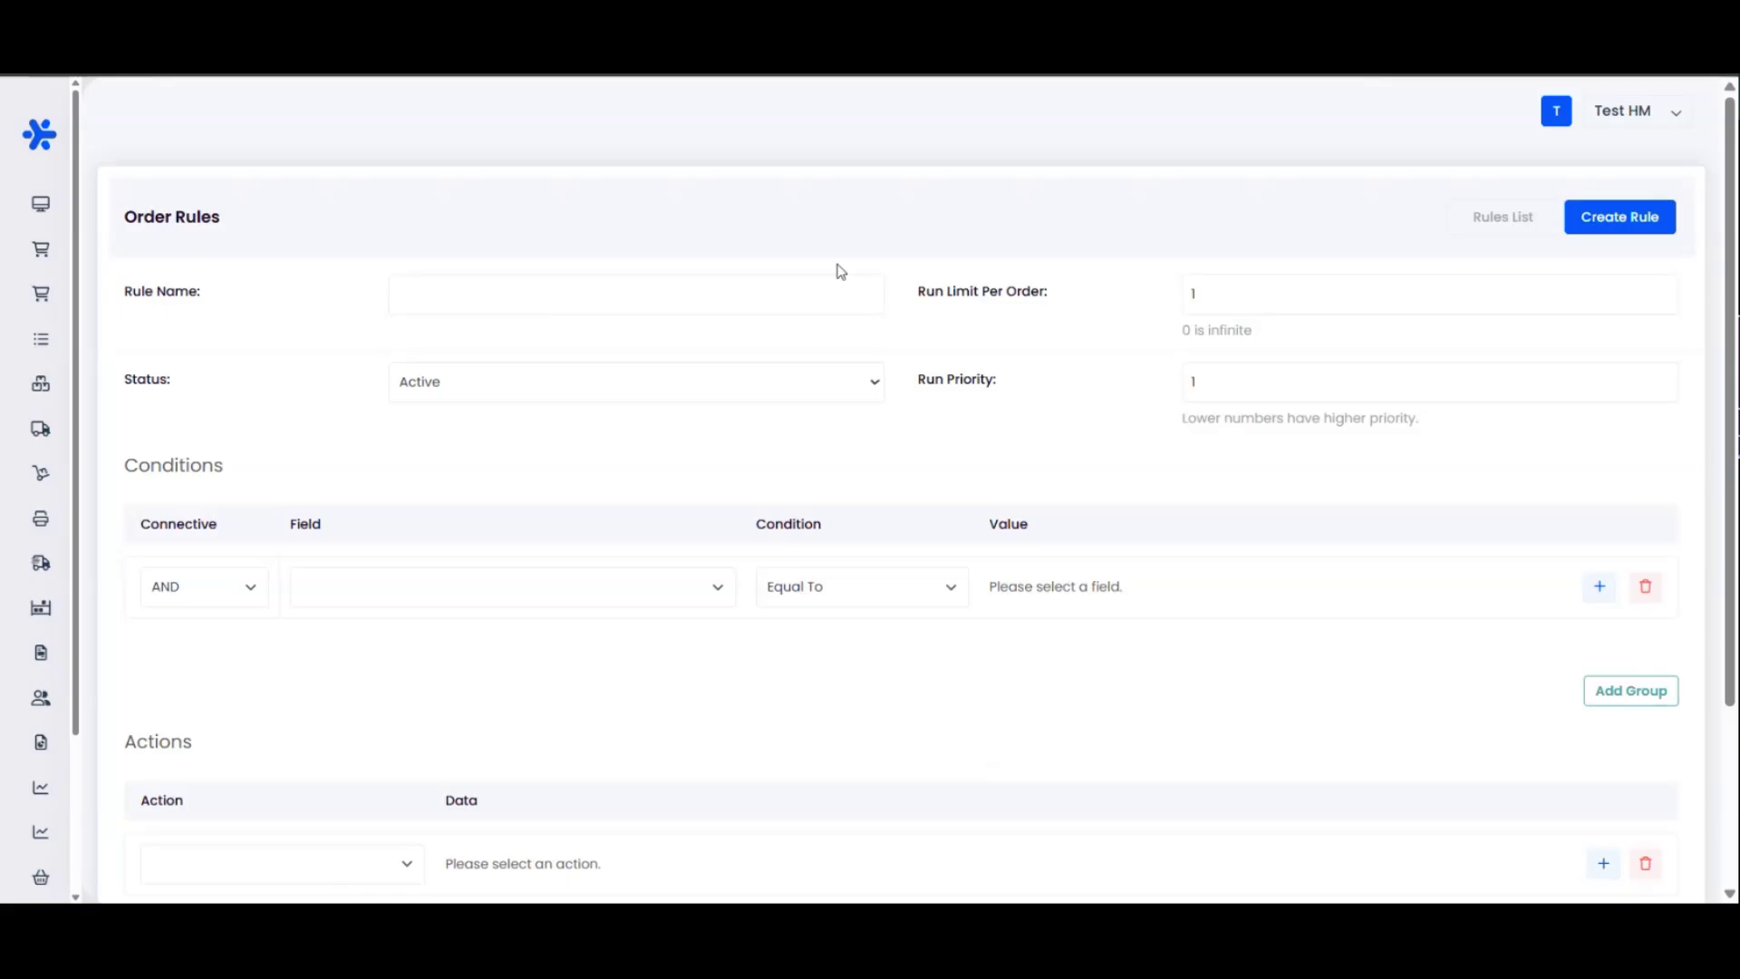
Name the new order rule "Drop ship Order"
left_click(718, 287)
left_click(581, 290)
left_click(581, 290)
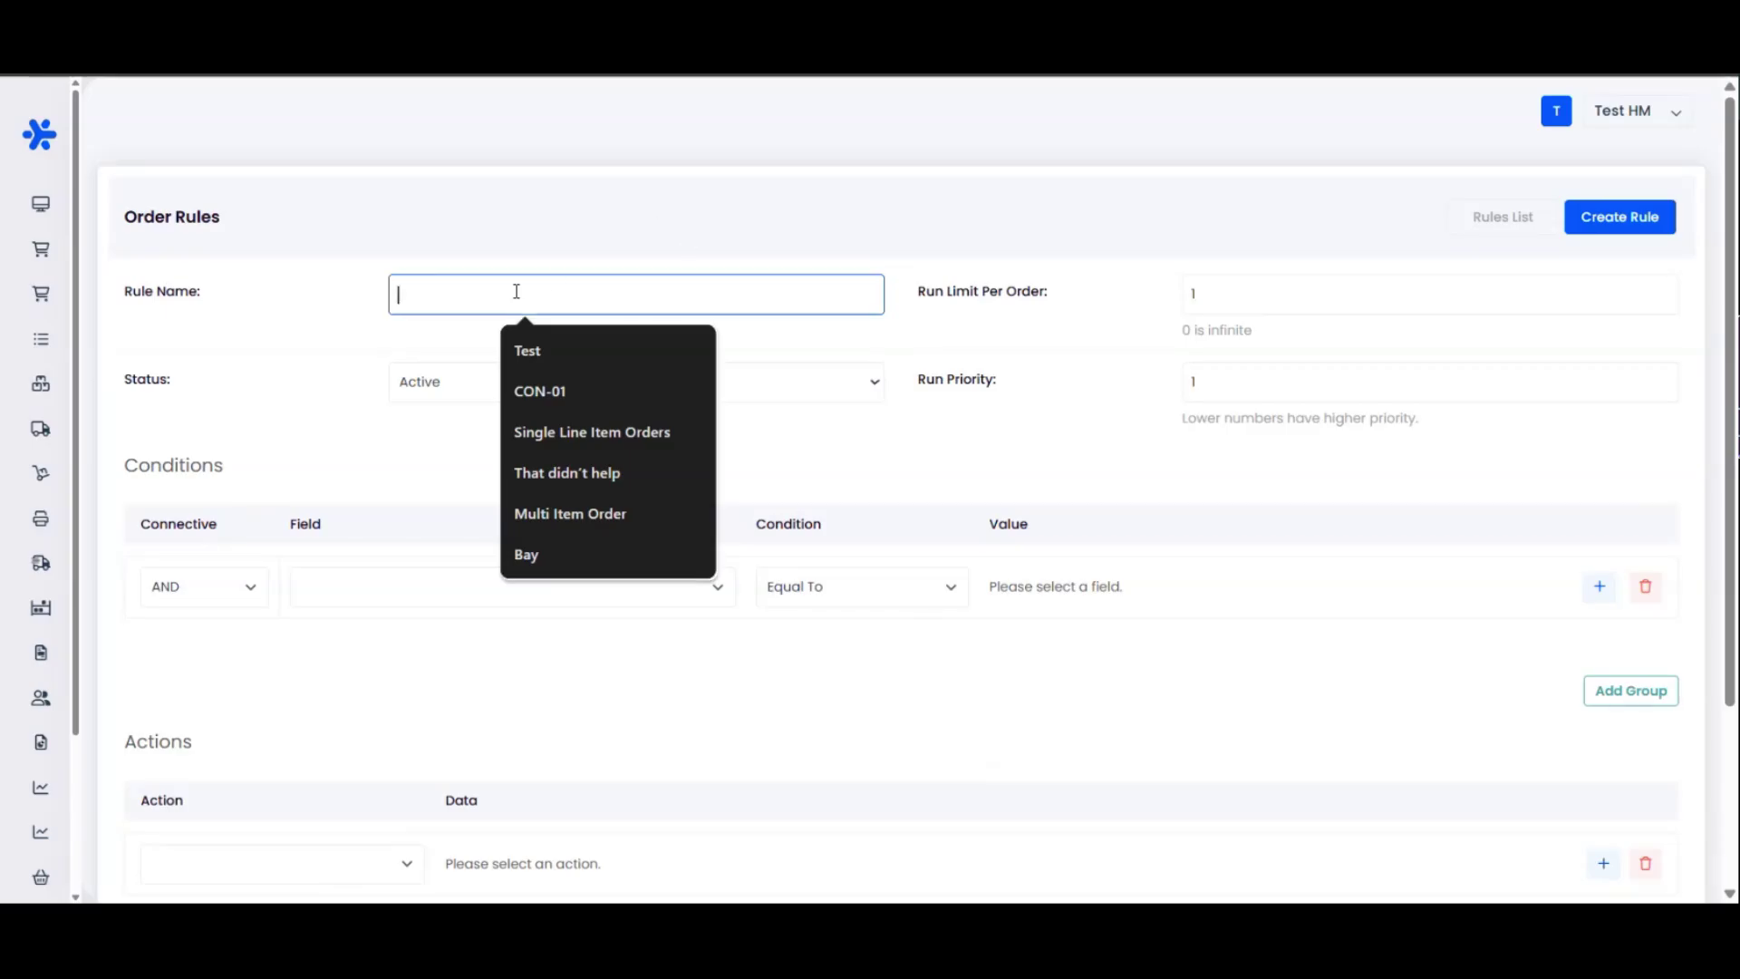
left_click(869, 489)
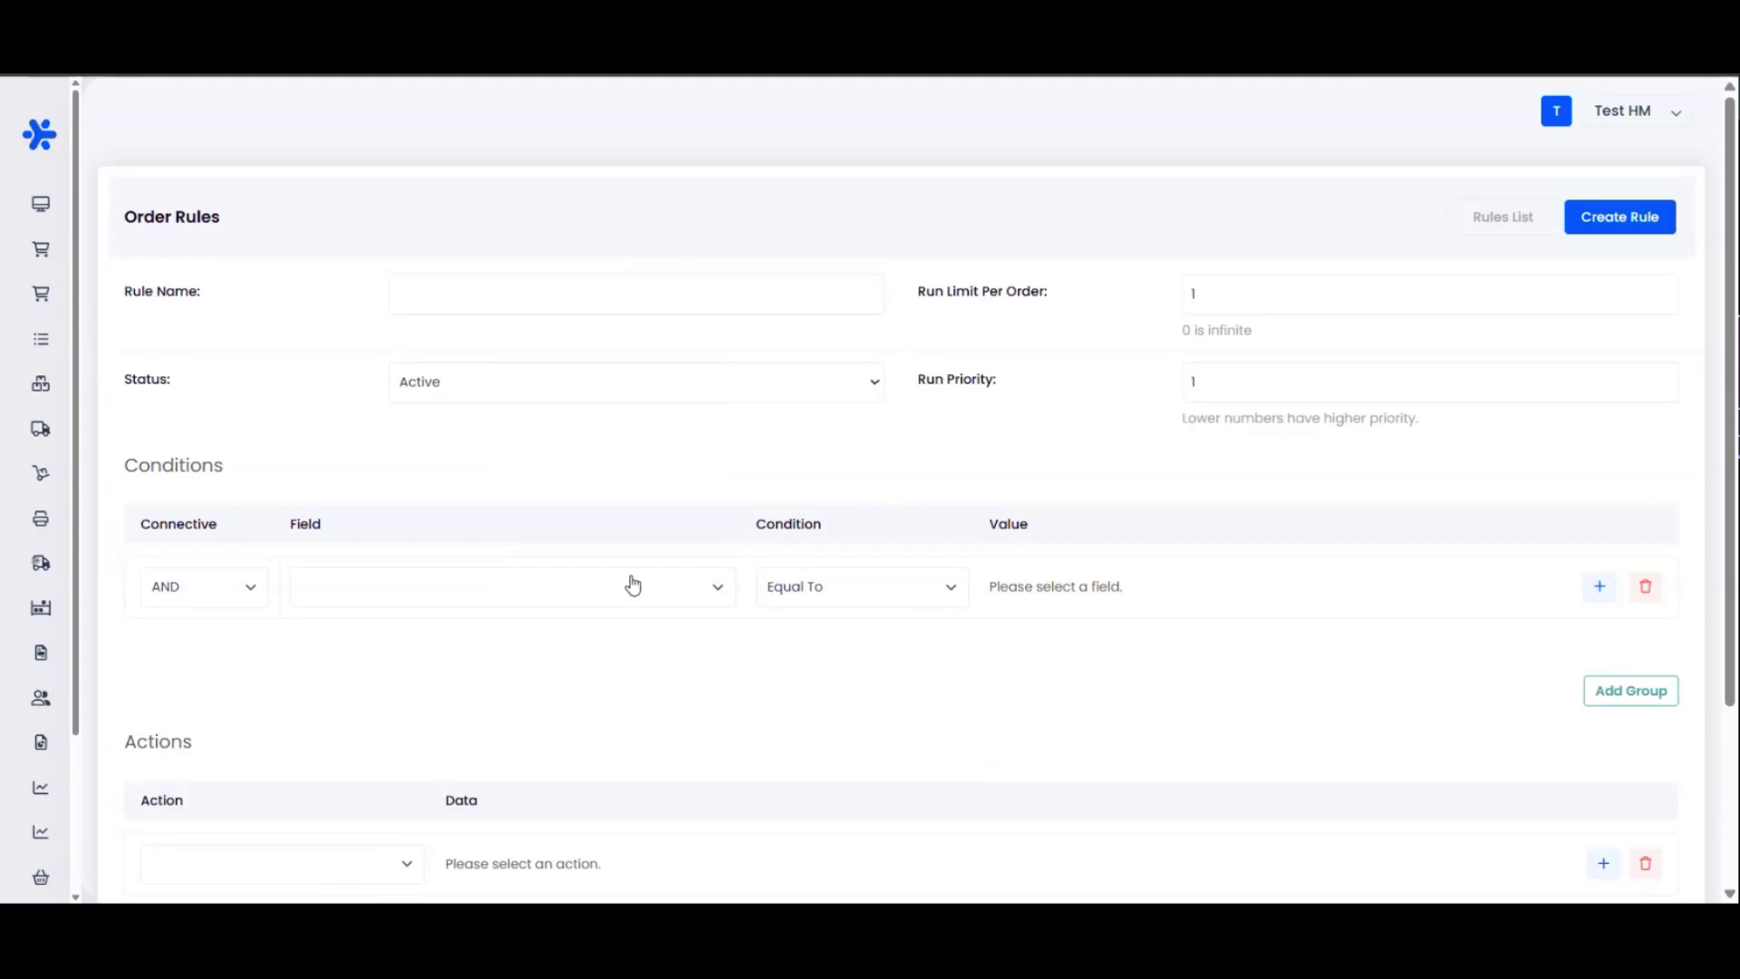
left_click(528, 296)
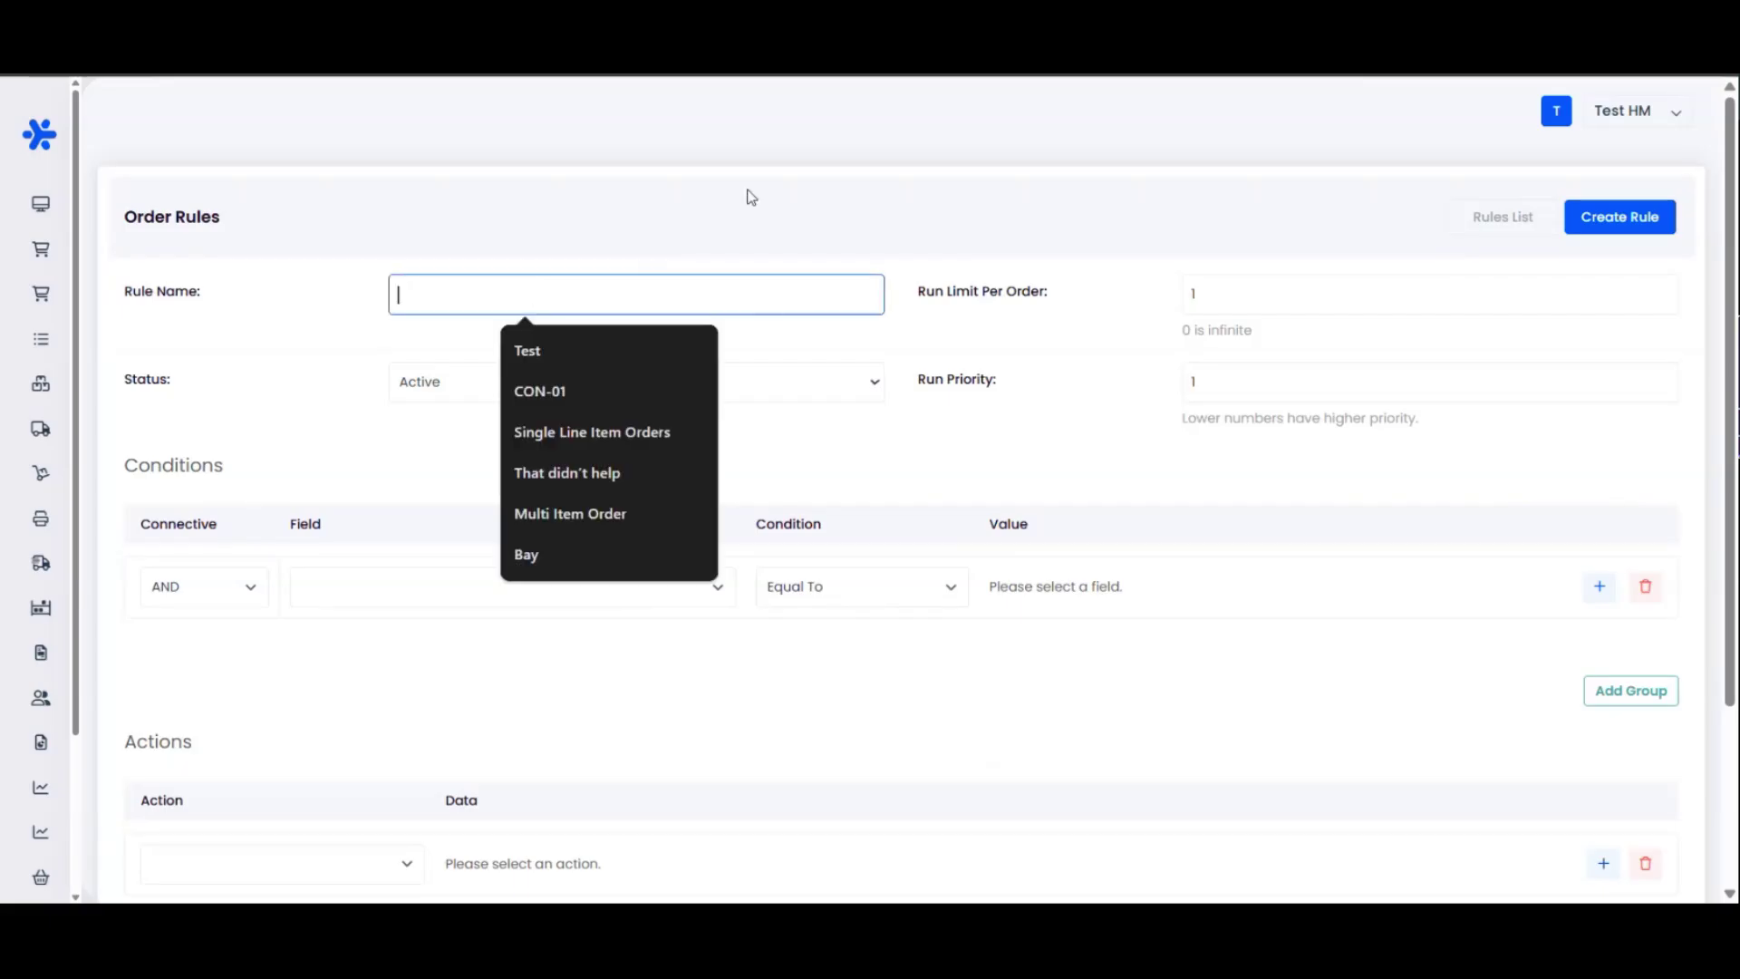
type("Drop ship Order")
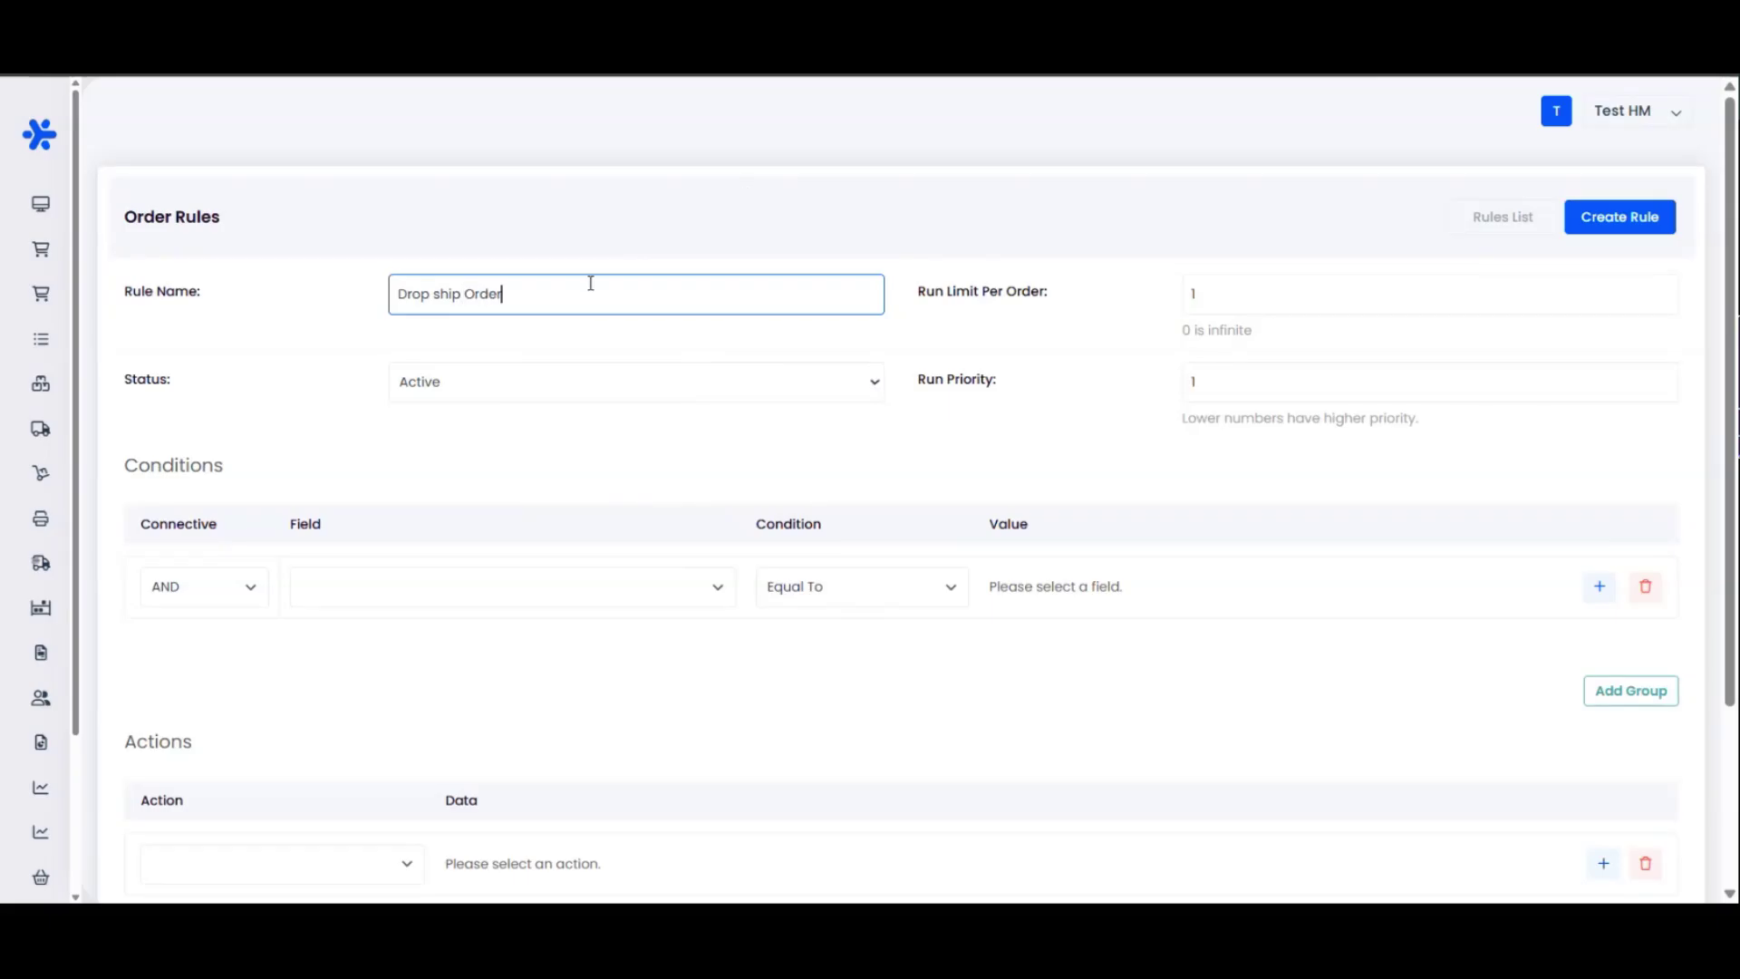
left_click_drag(590, 283, 368, 315)
Set the rule's first condition to Product SKU Starts With "DS"
left_click(569, 585)
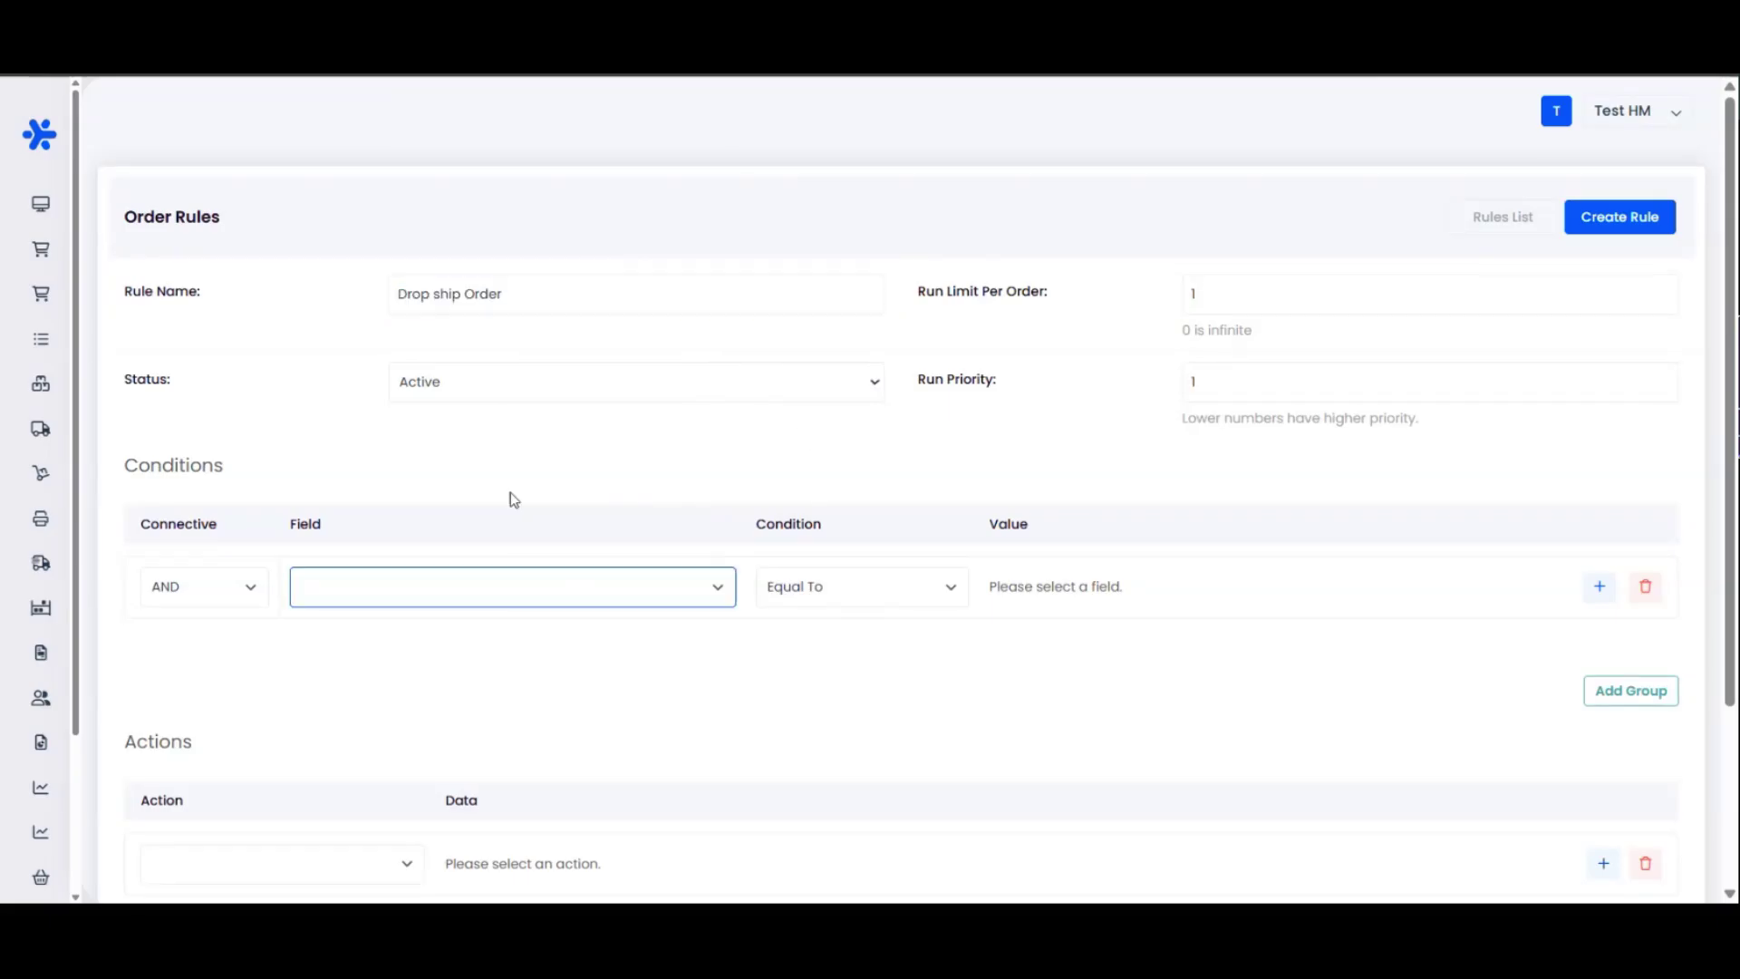
left_click(511, 350)
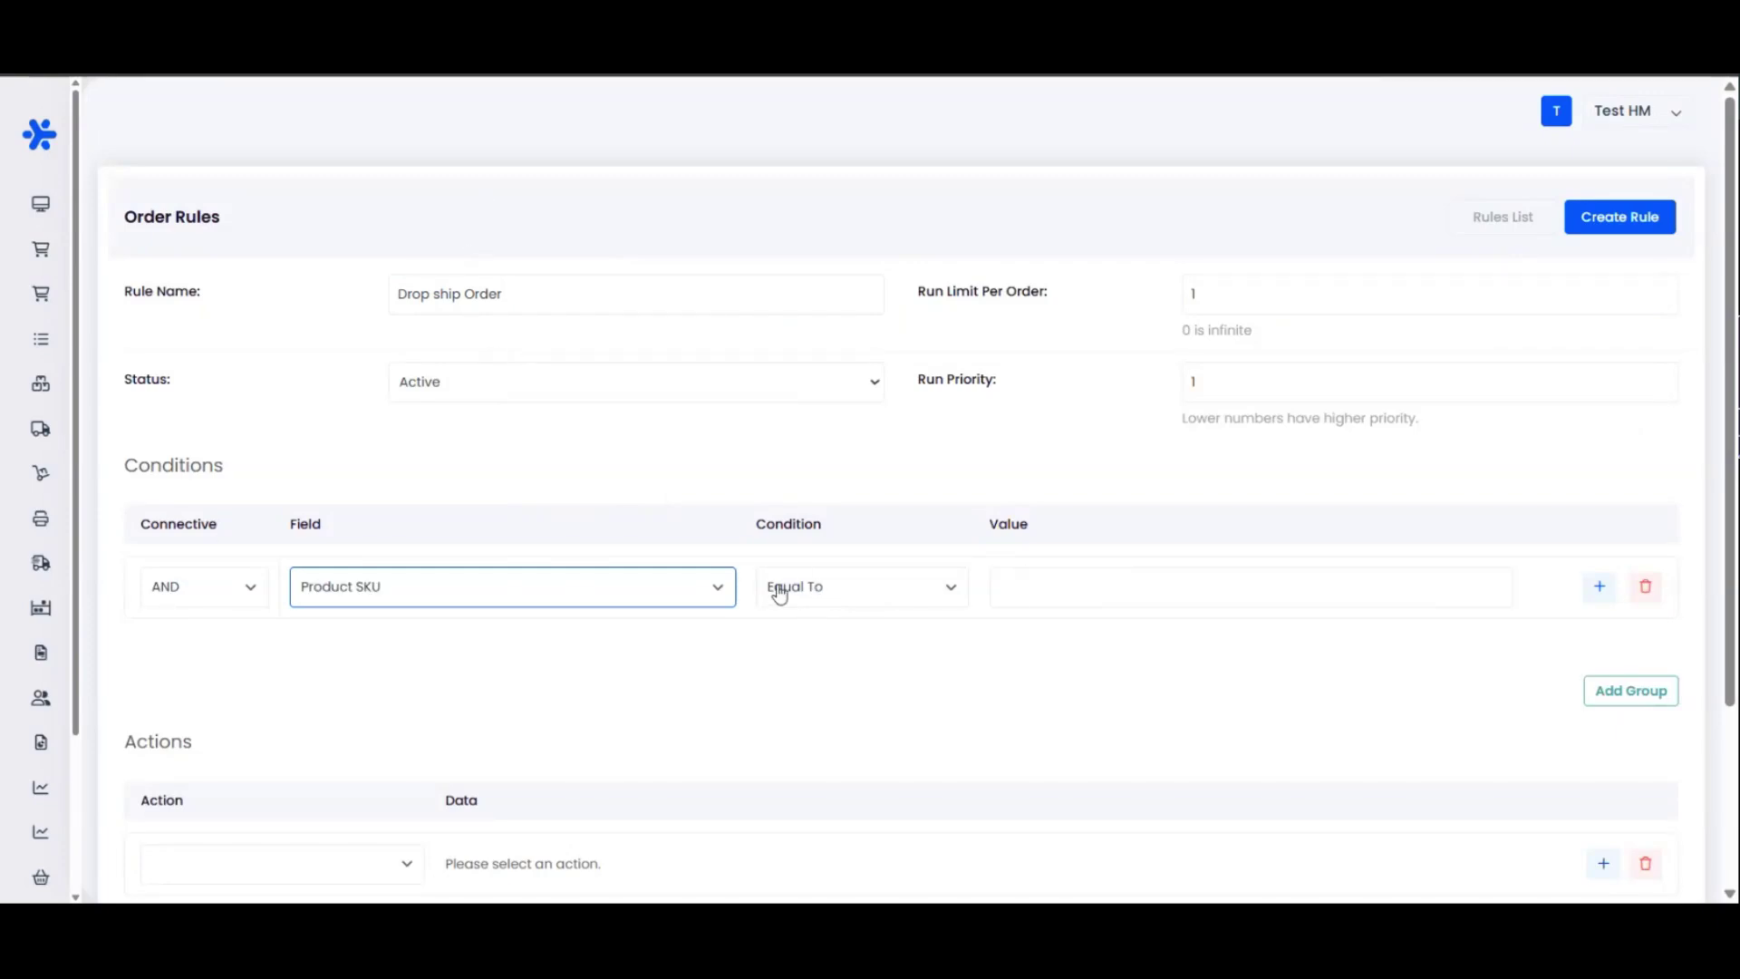
left_click(779, 594)
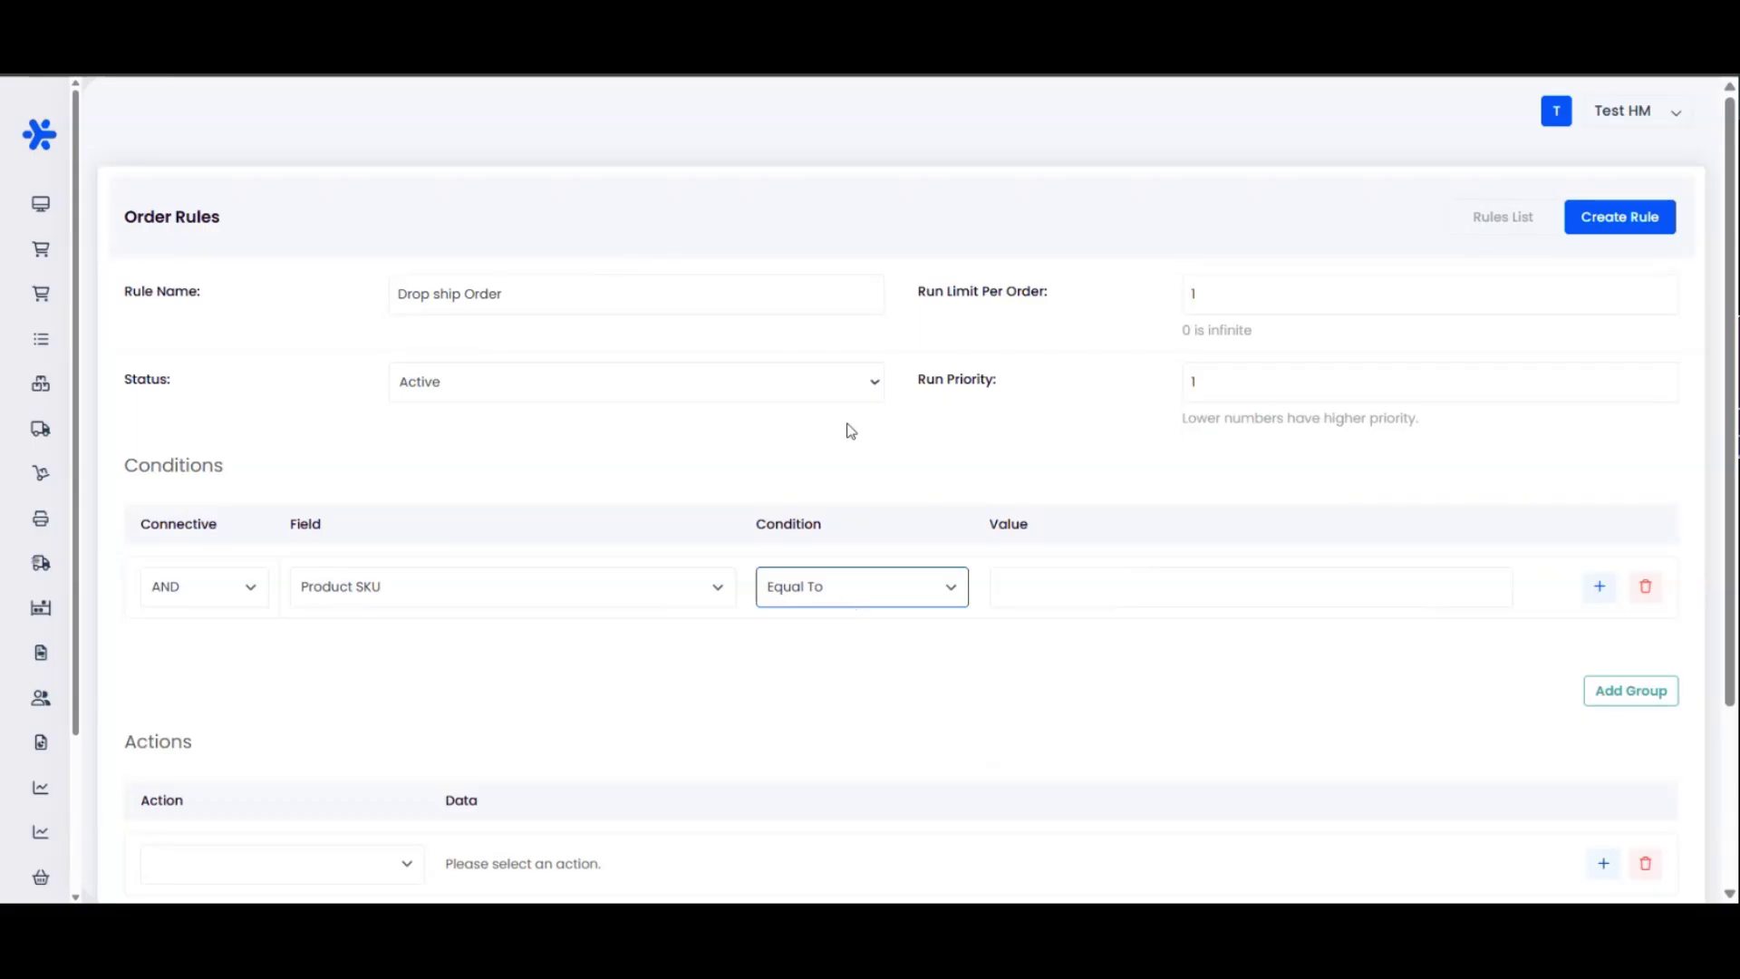
left_click(806, 468)
left_click(1001, 593)
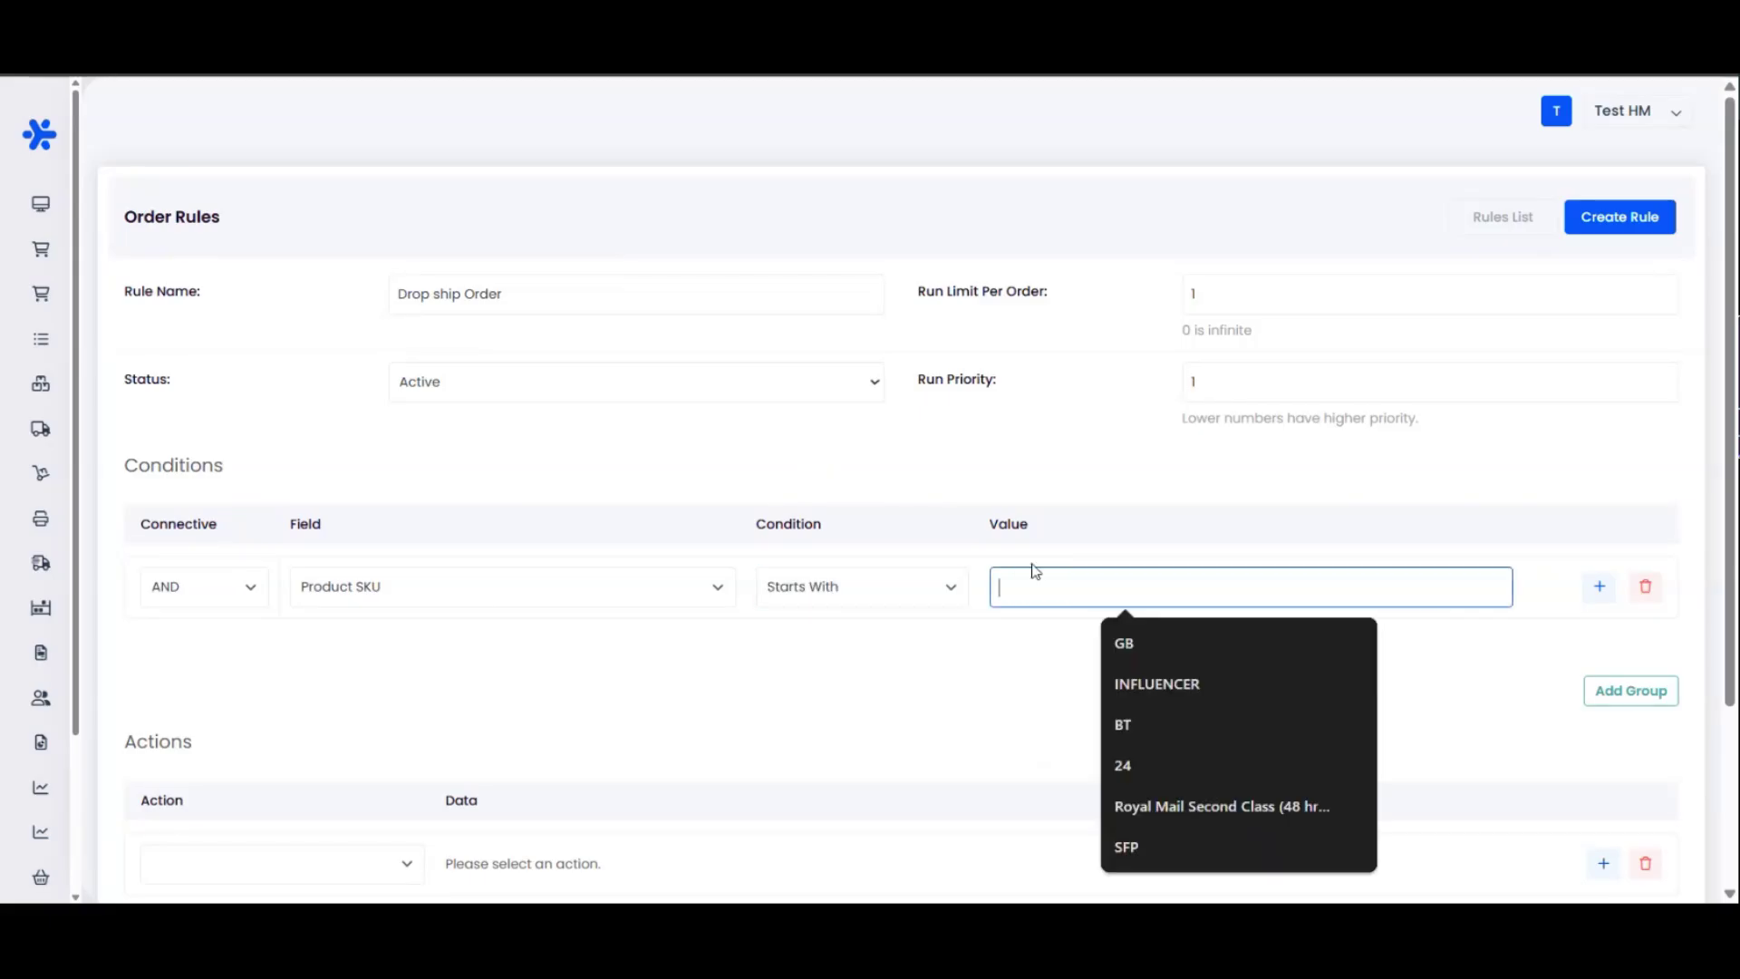
type("DS")
left_click(1096, 709)
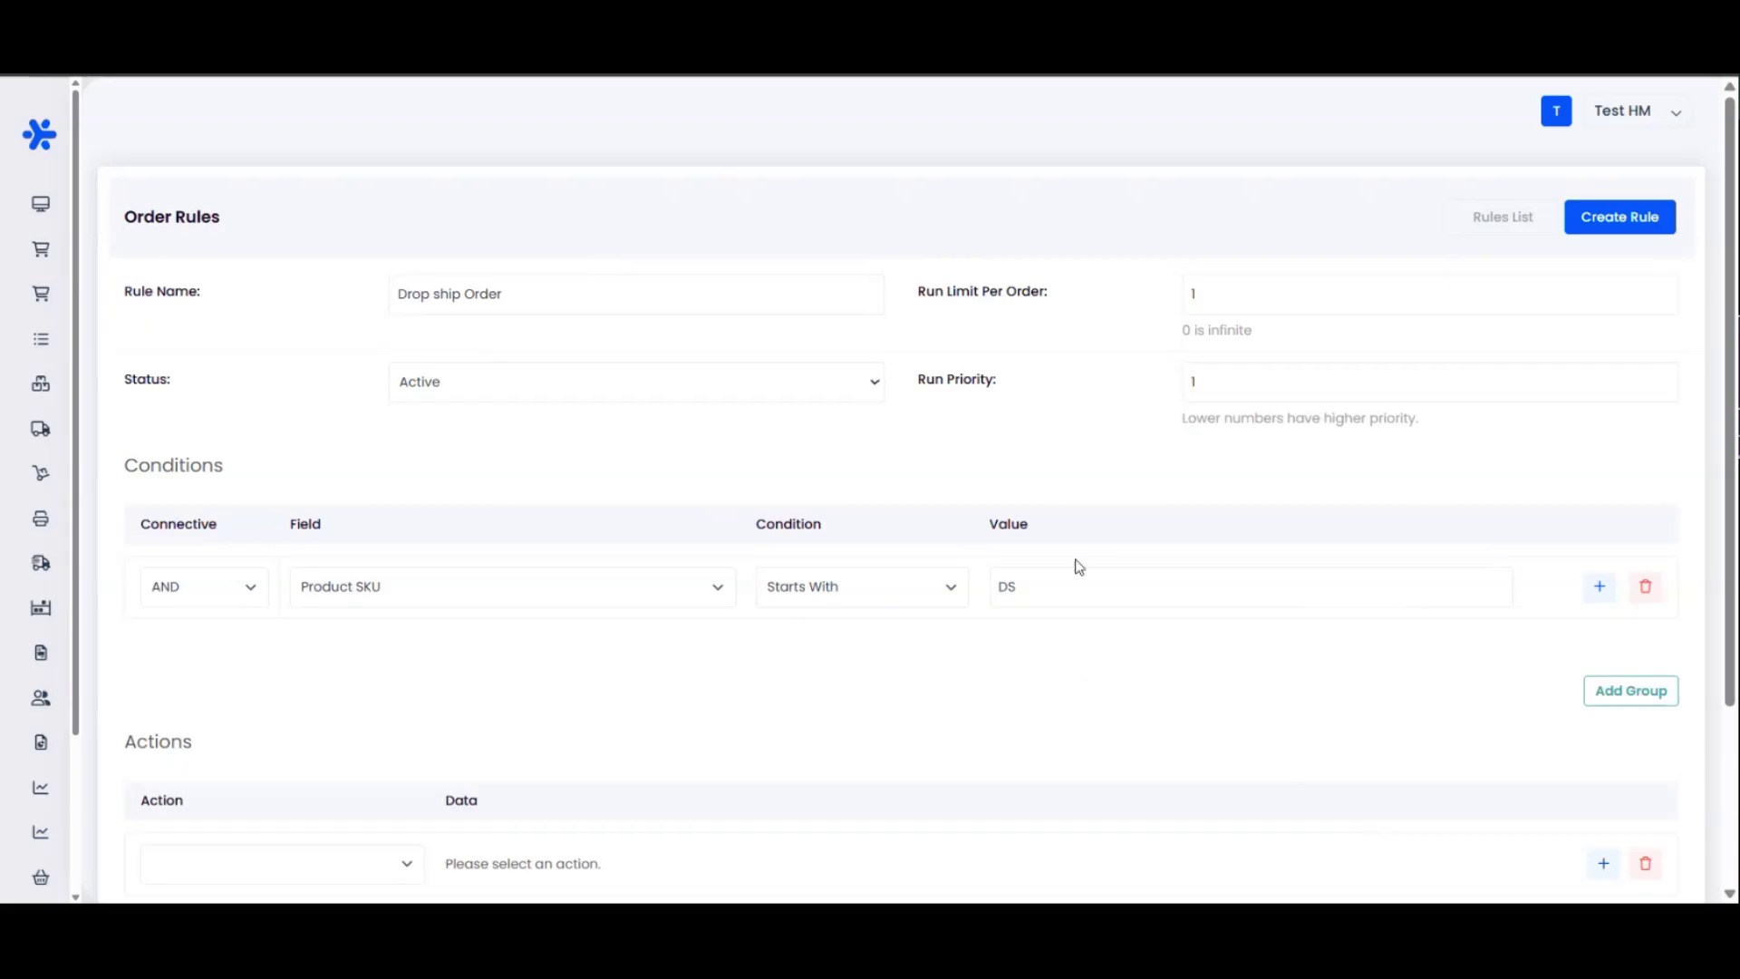
Review the Product SKU condition and its "DS" value
left_click(1022, 590)
double_click(1006, 587)
left_click(1034, 598)
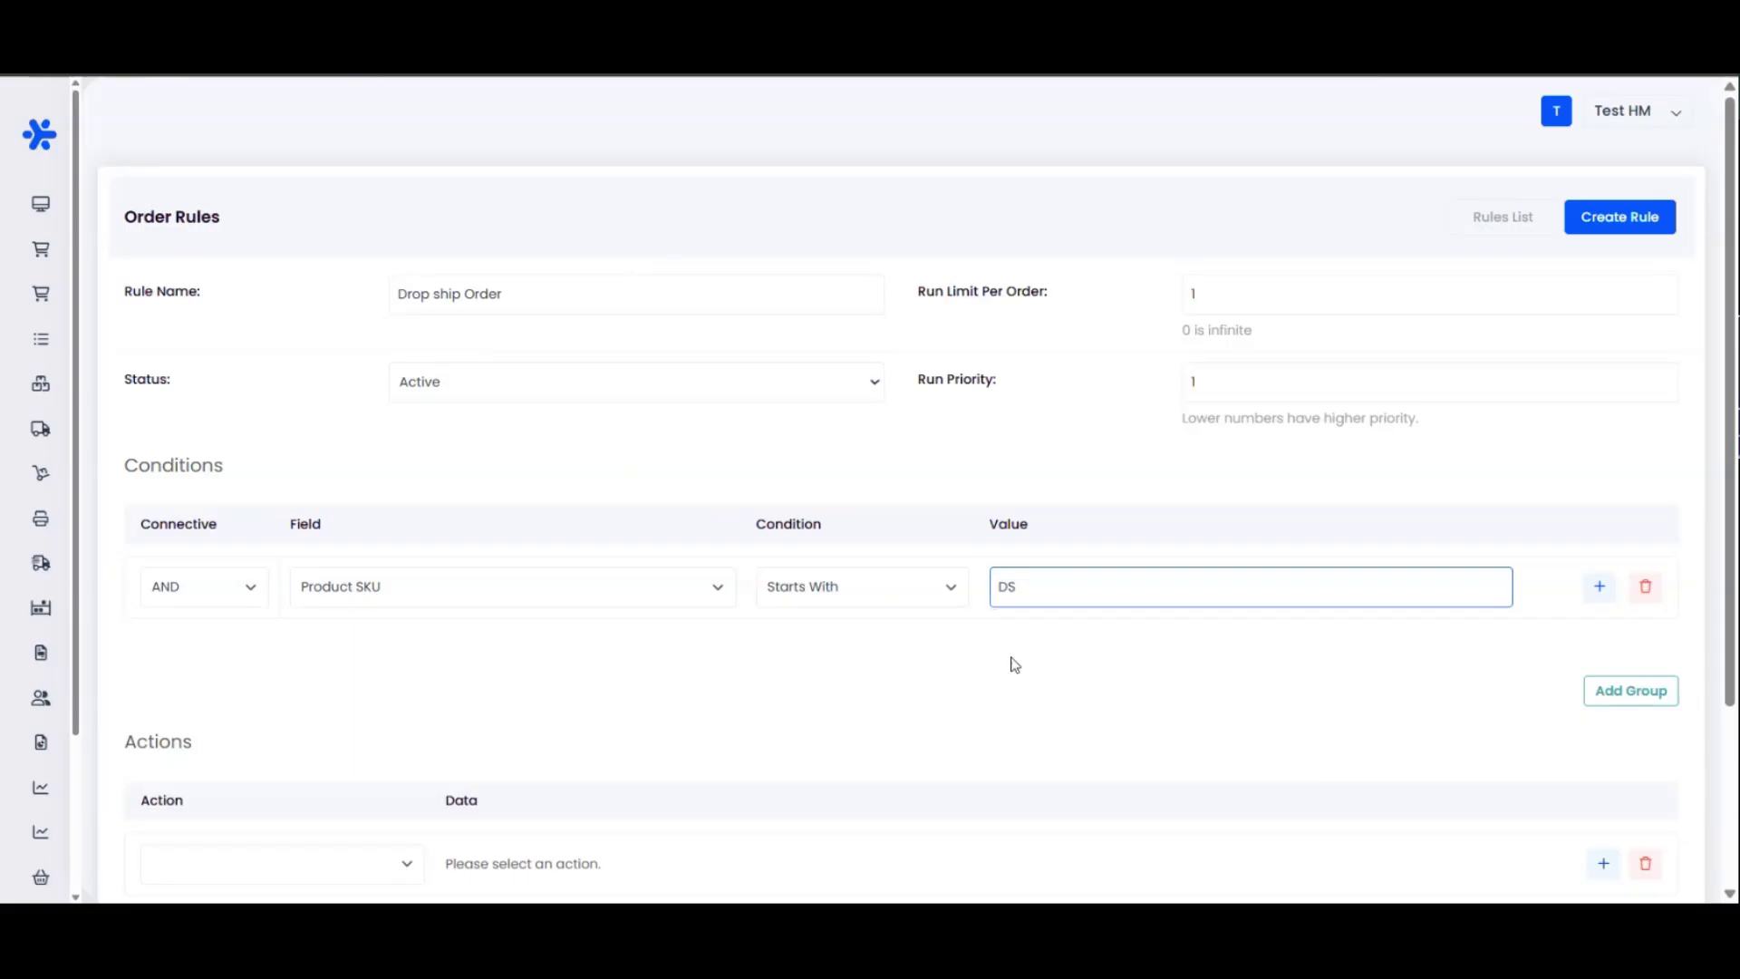
left_click(1014, 664)
double_click(1037, 595)
left_click(1041, 644)
double_click(1040, 590)
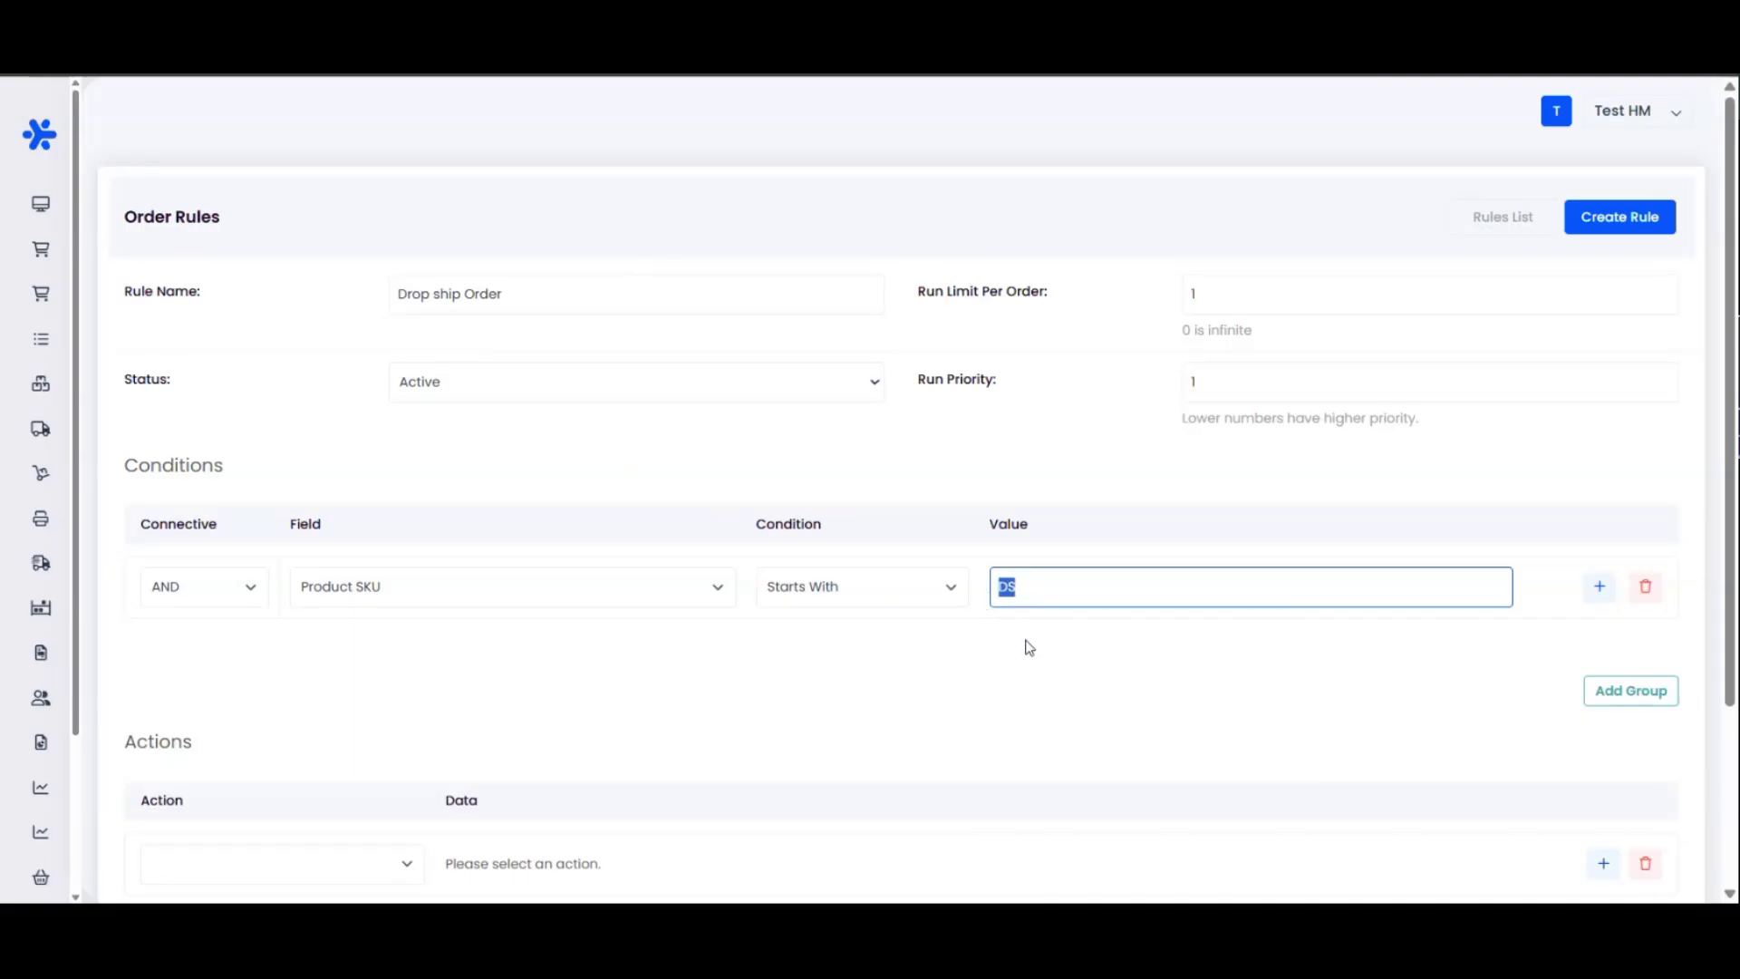
left_click(1022, 660)
double_click(1017, 587)
left_click(600, 598)
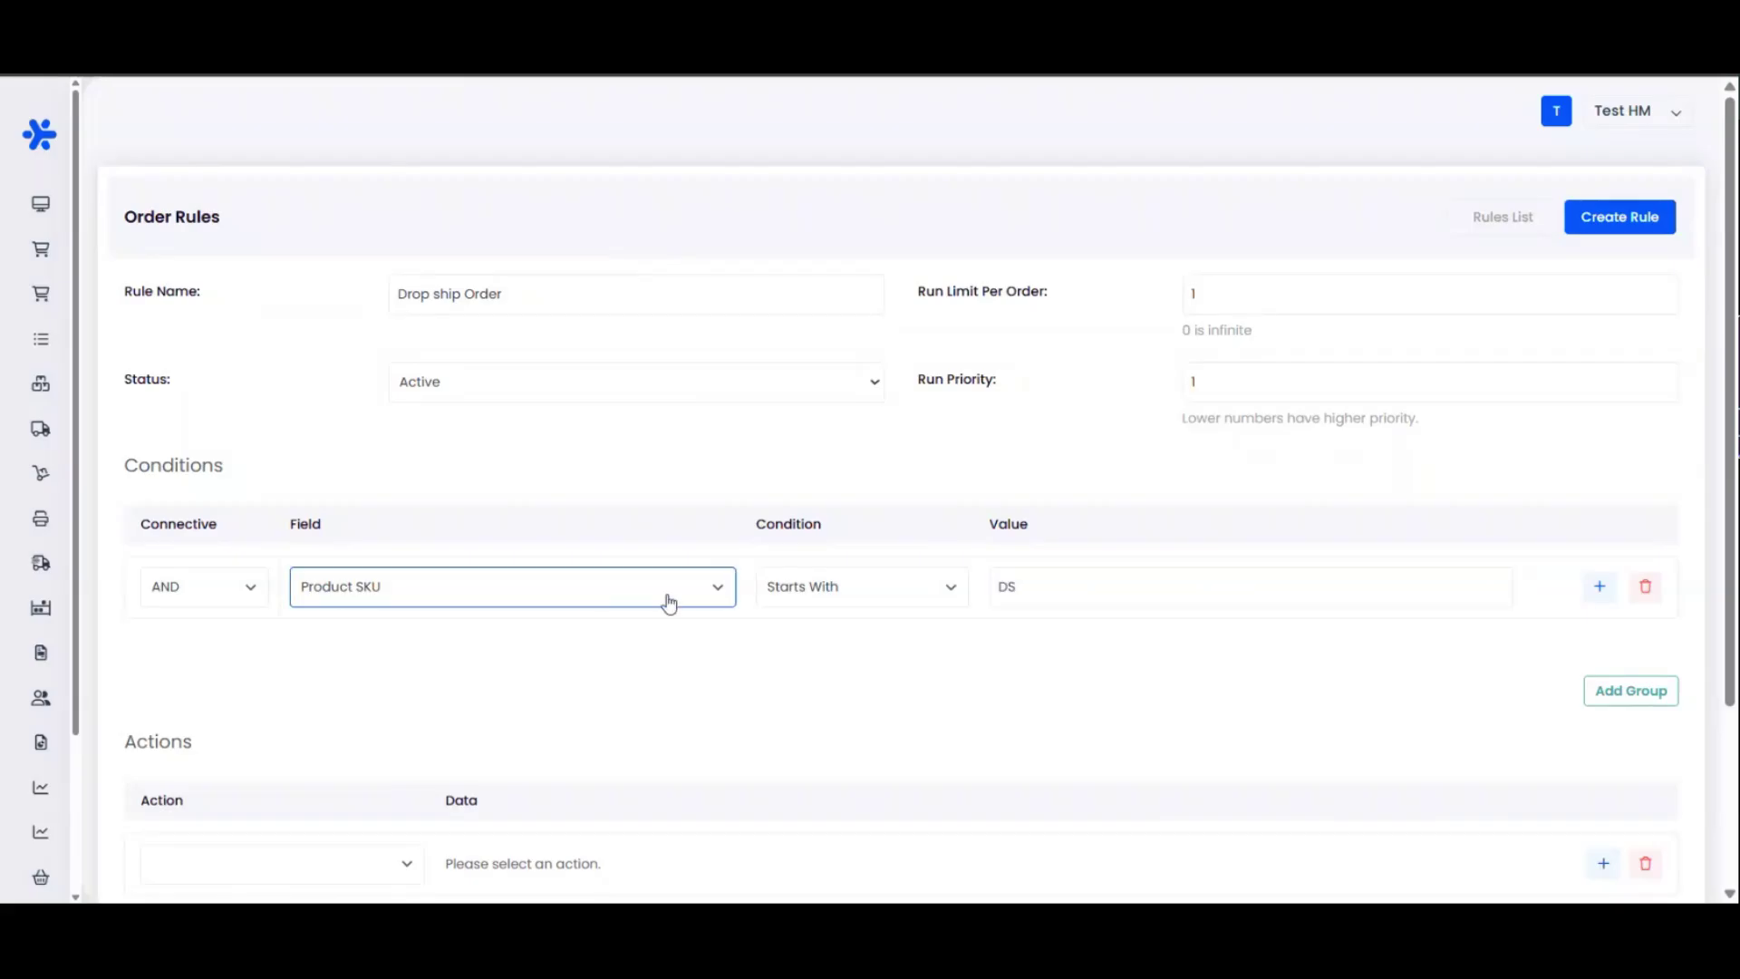
mouse_move(1008, 588)
left_mouse_down()
mouse_move(986, 578)
mouse_move(1029, 587)
left_mouse_up()
Change the rule's condition to Product SKU List Equal To "SKU1,SKU2"
left_click(892, 599)
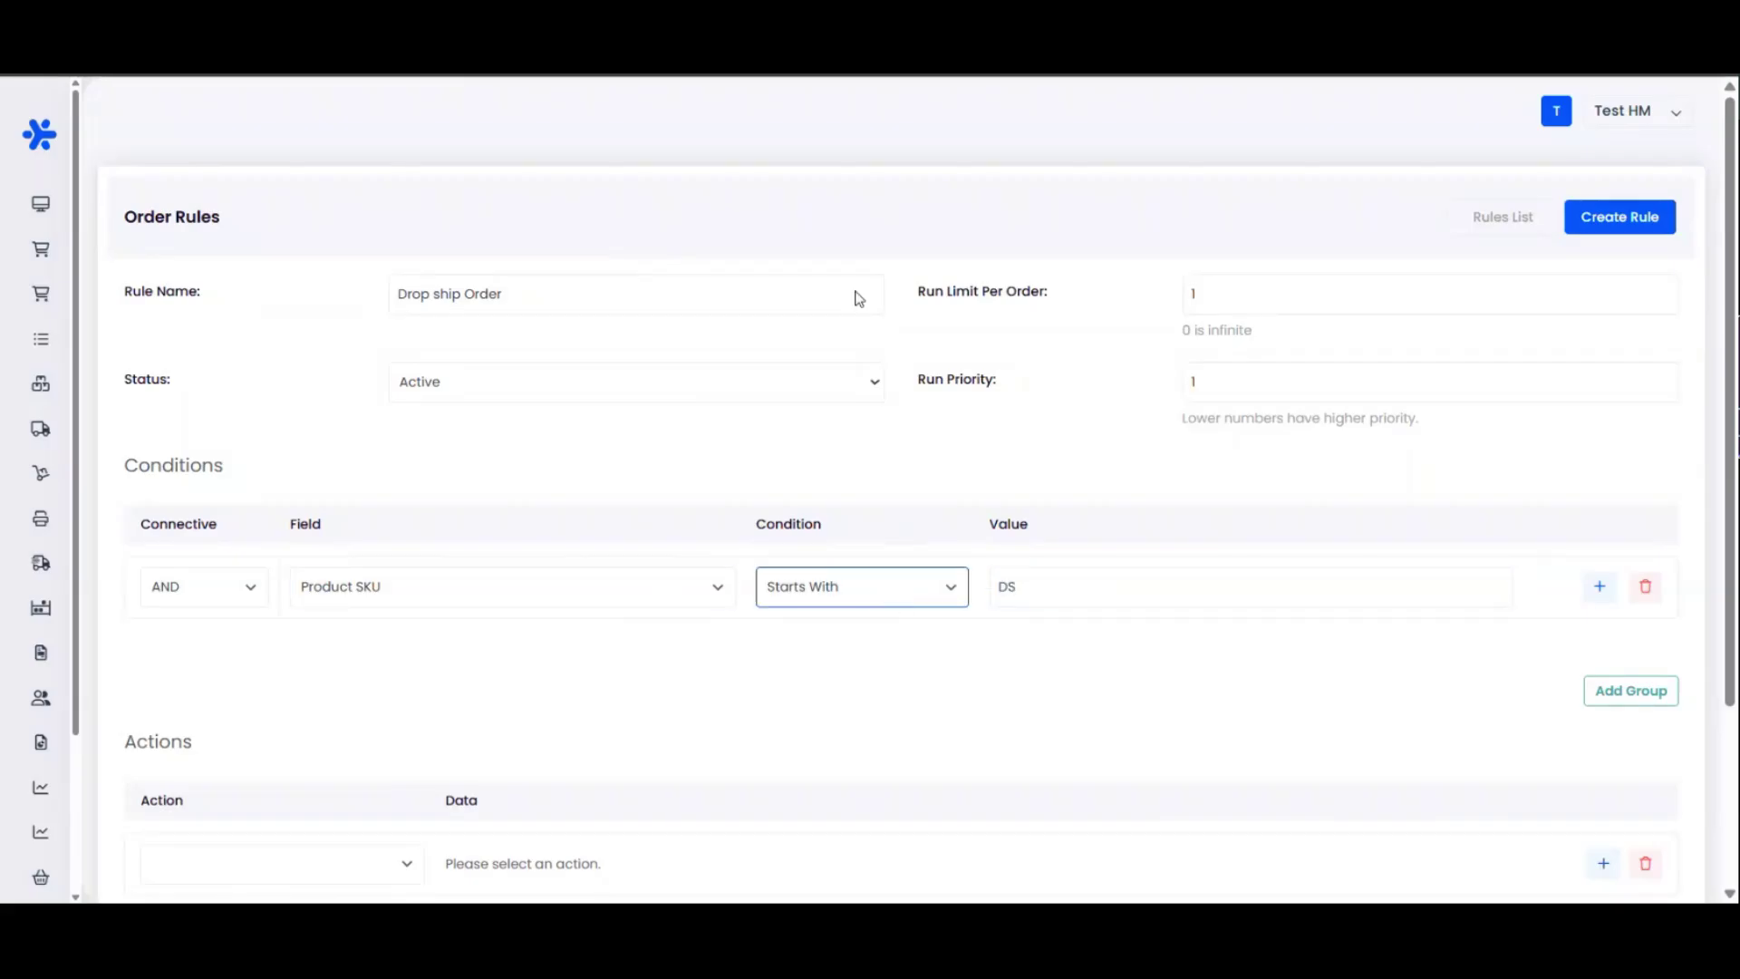
left_click(862, 233)
left_click(599, 583)
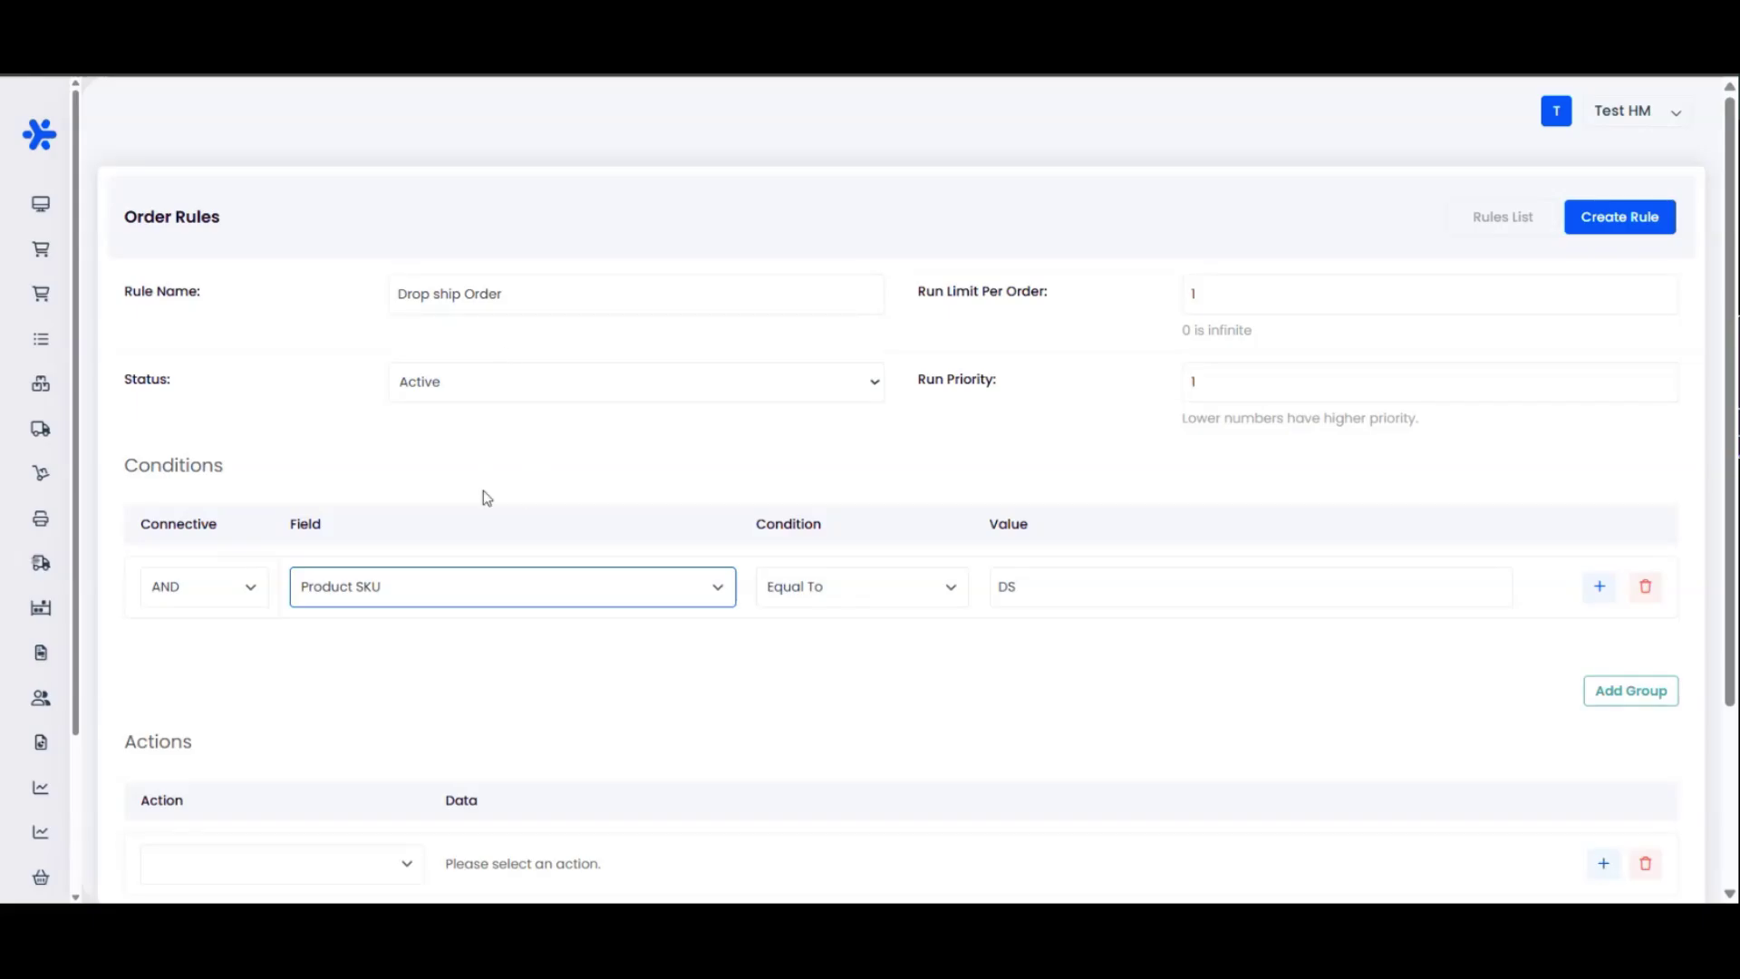
key("Down")
double_click(1043, 587)
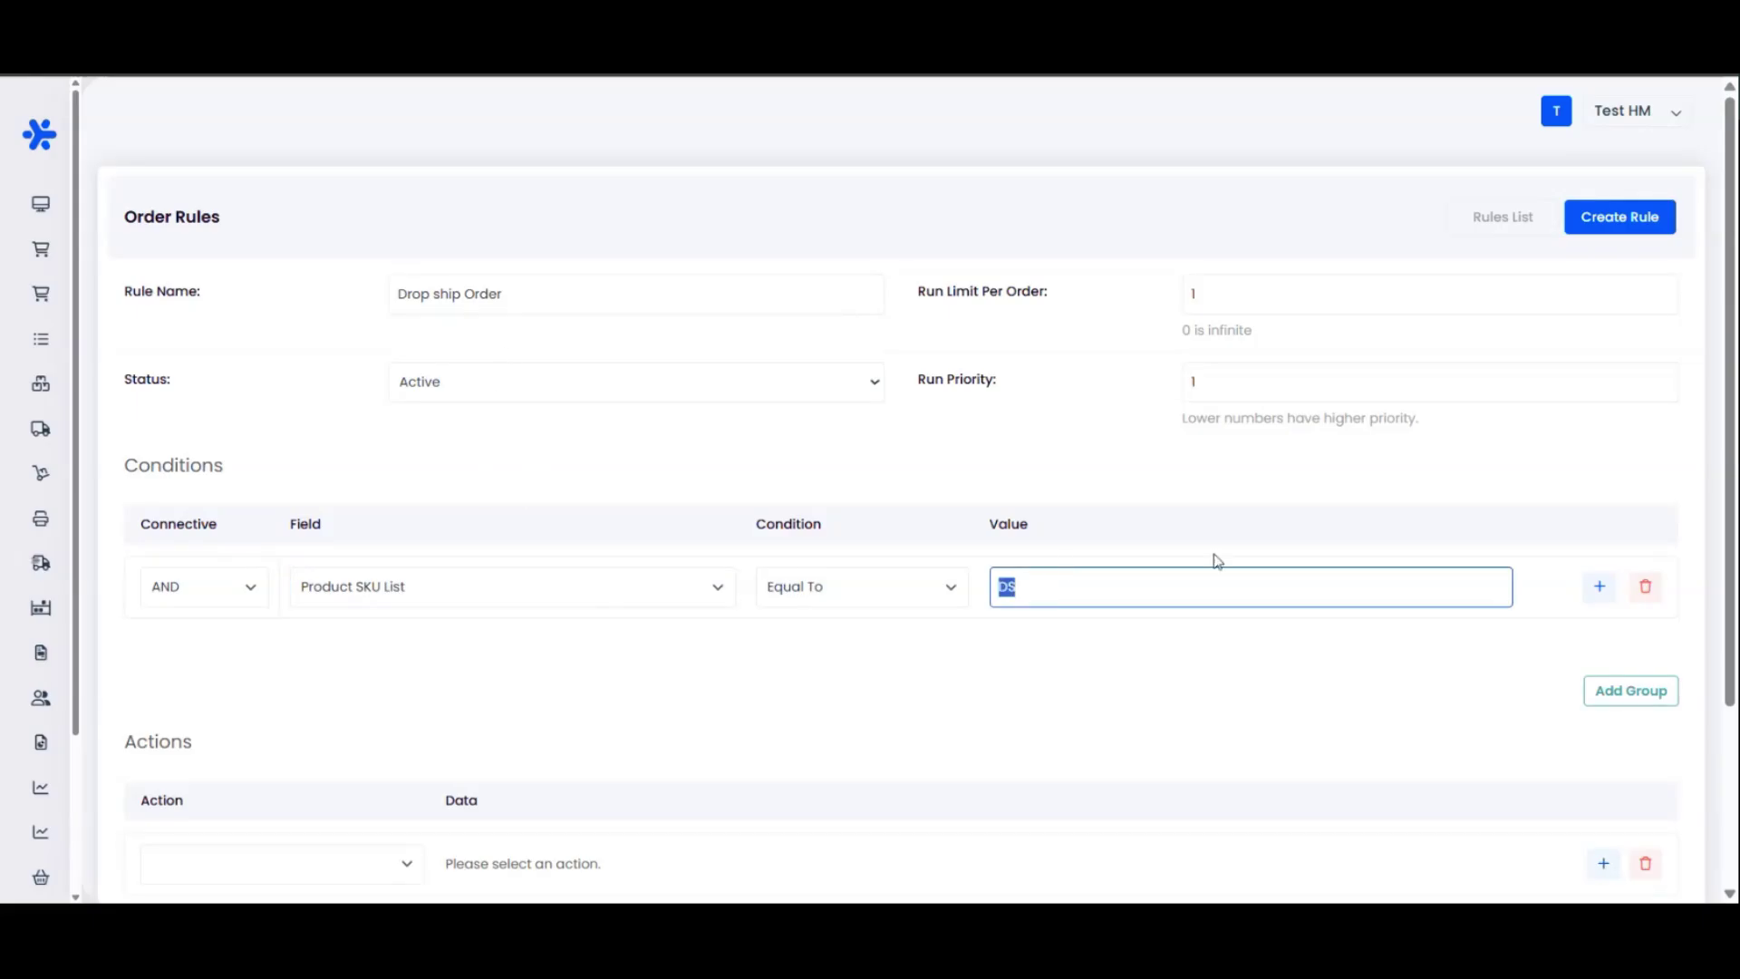
type("SKU2")
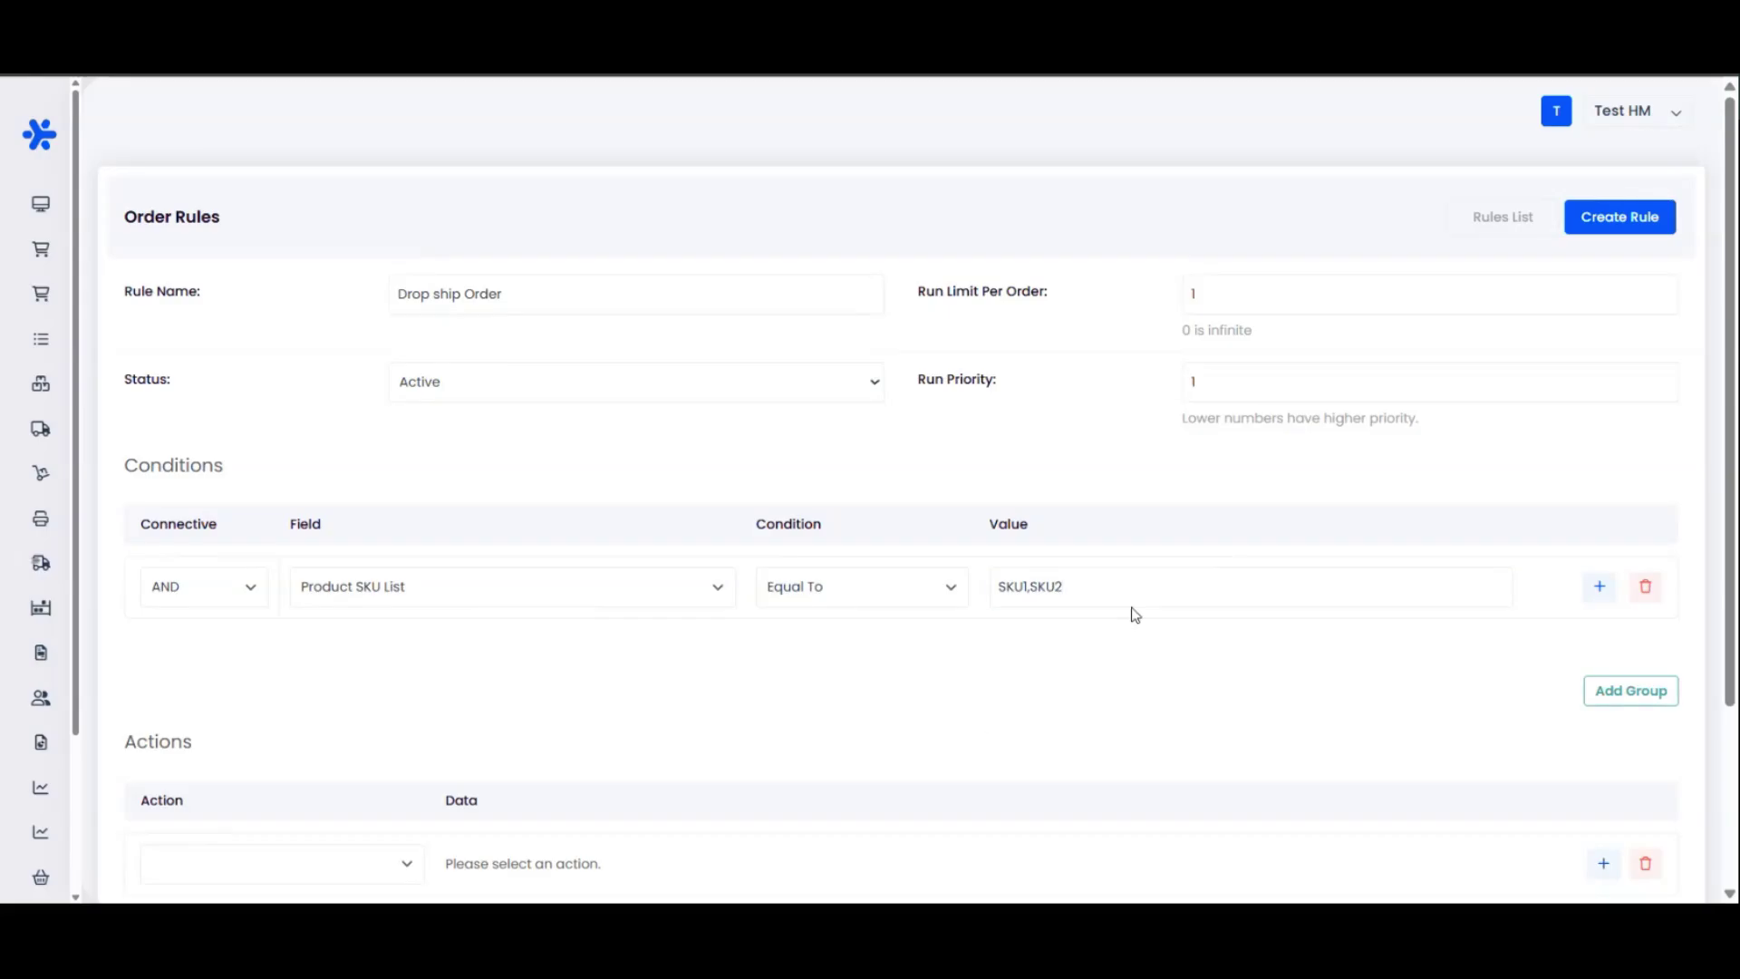
Clear the condition's value and set the condition to Product SKU Starts With "DS"
key("ctrl+a")
key("BackSpace")
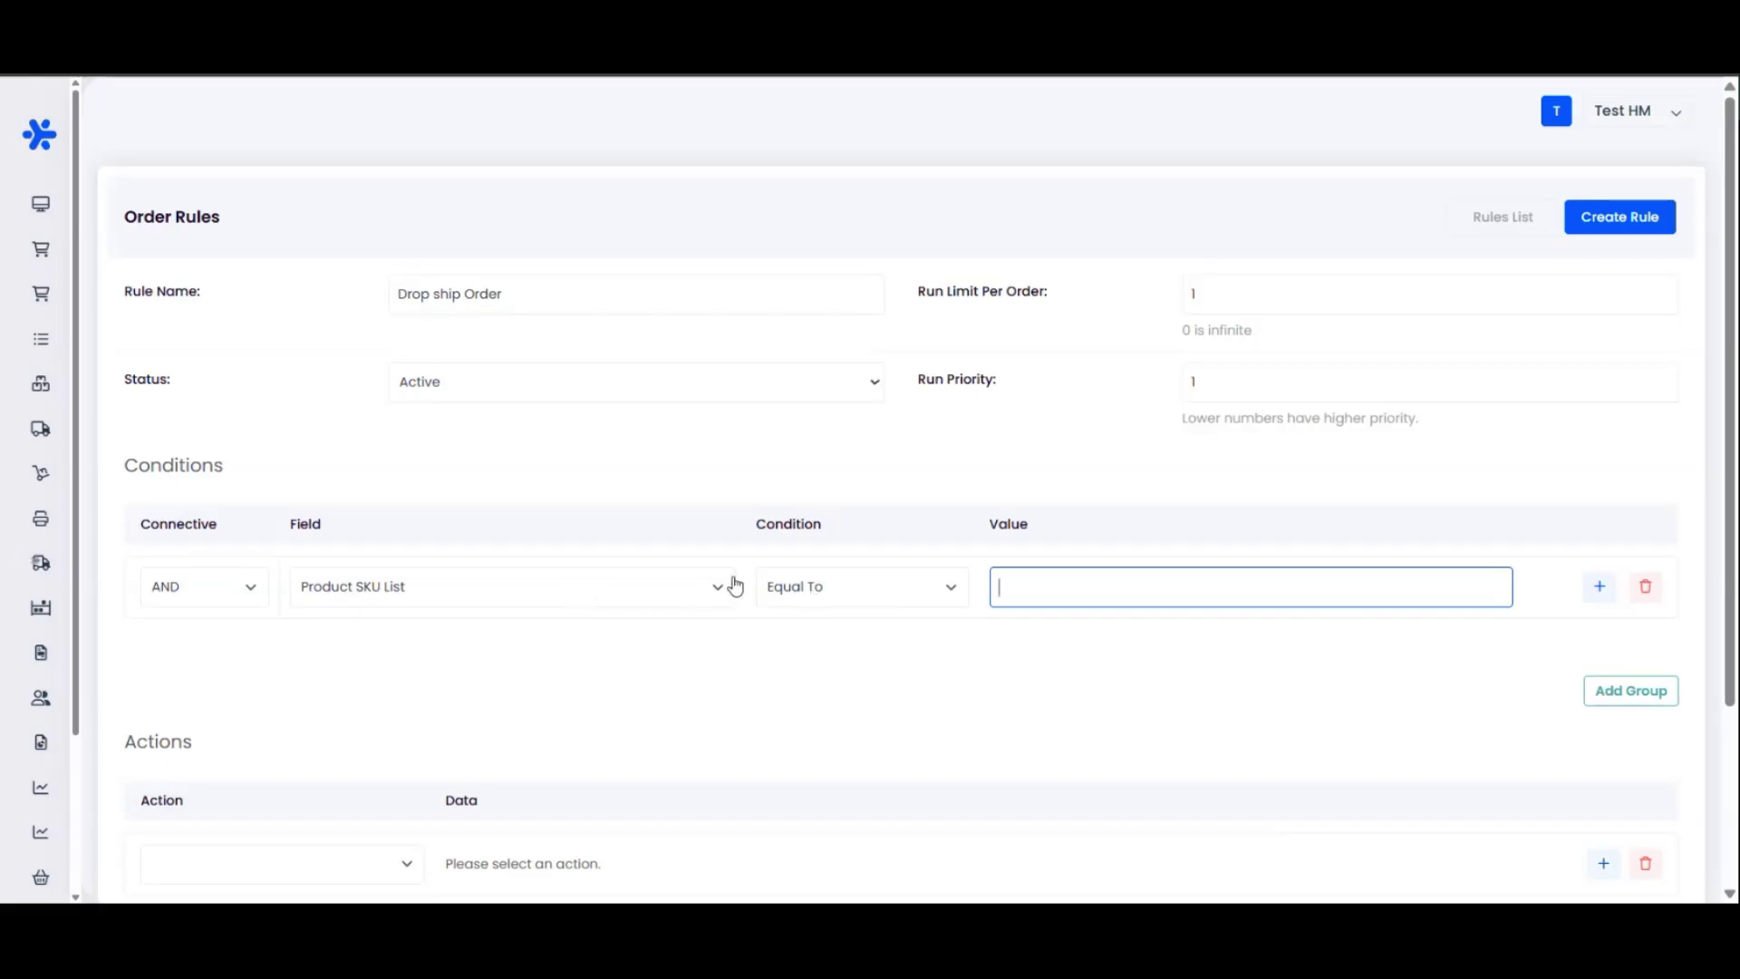
left_click(612, 590)
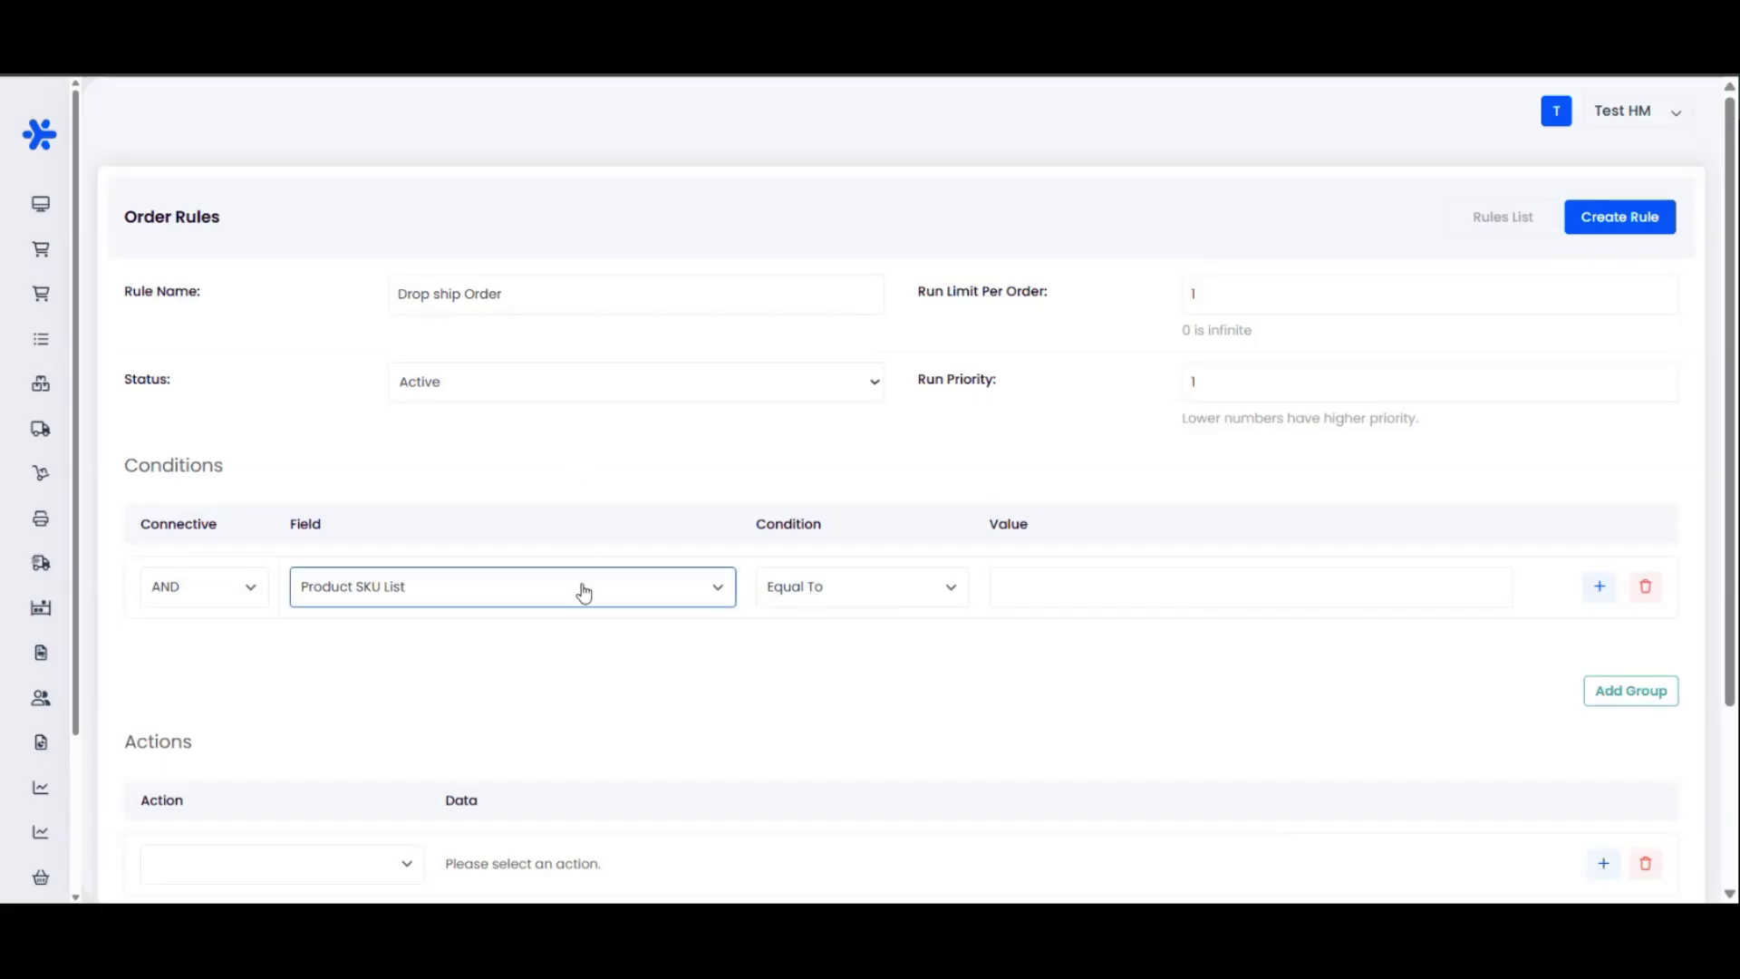
left_click(519, 525)
left_click(816, 590)
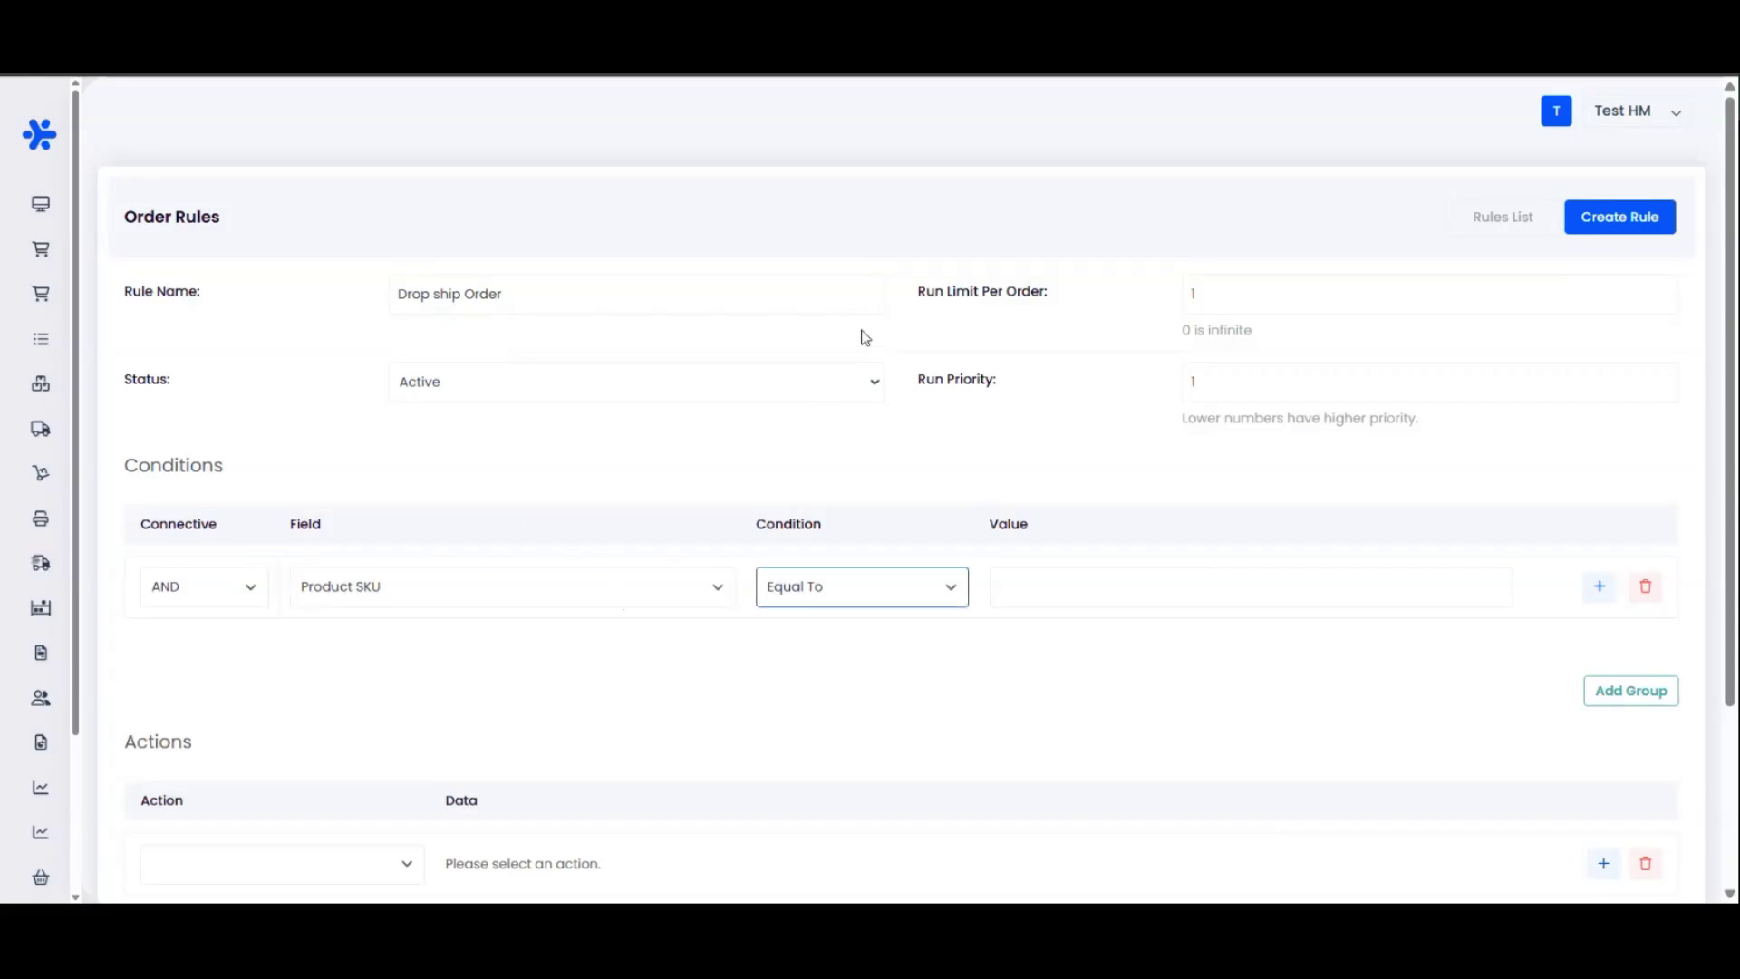
left_click(868, 472)
left_click(1064, 594)
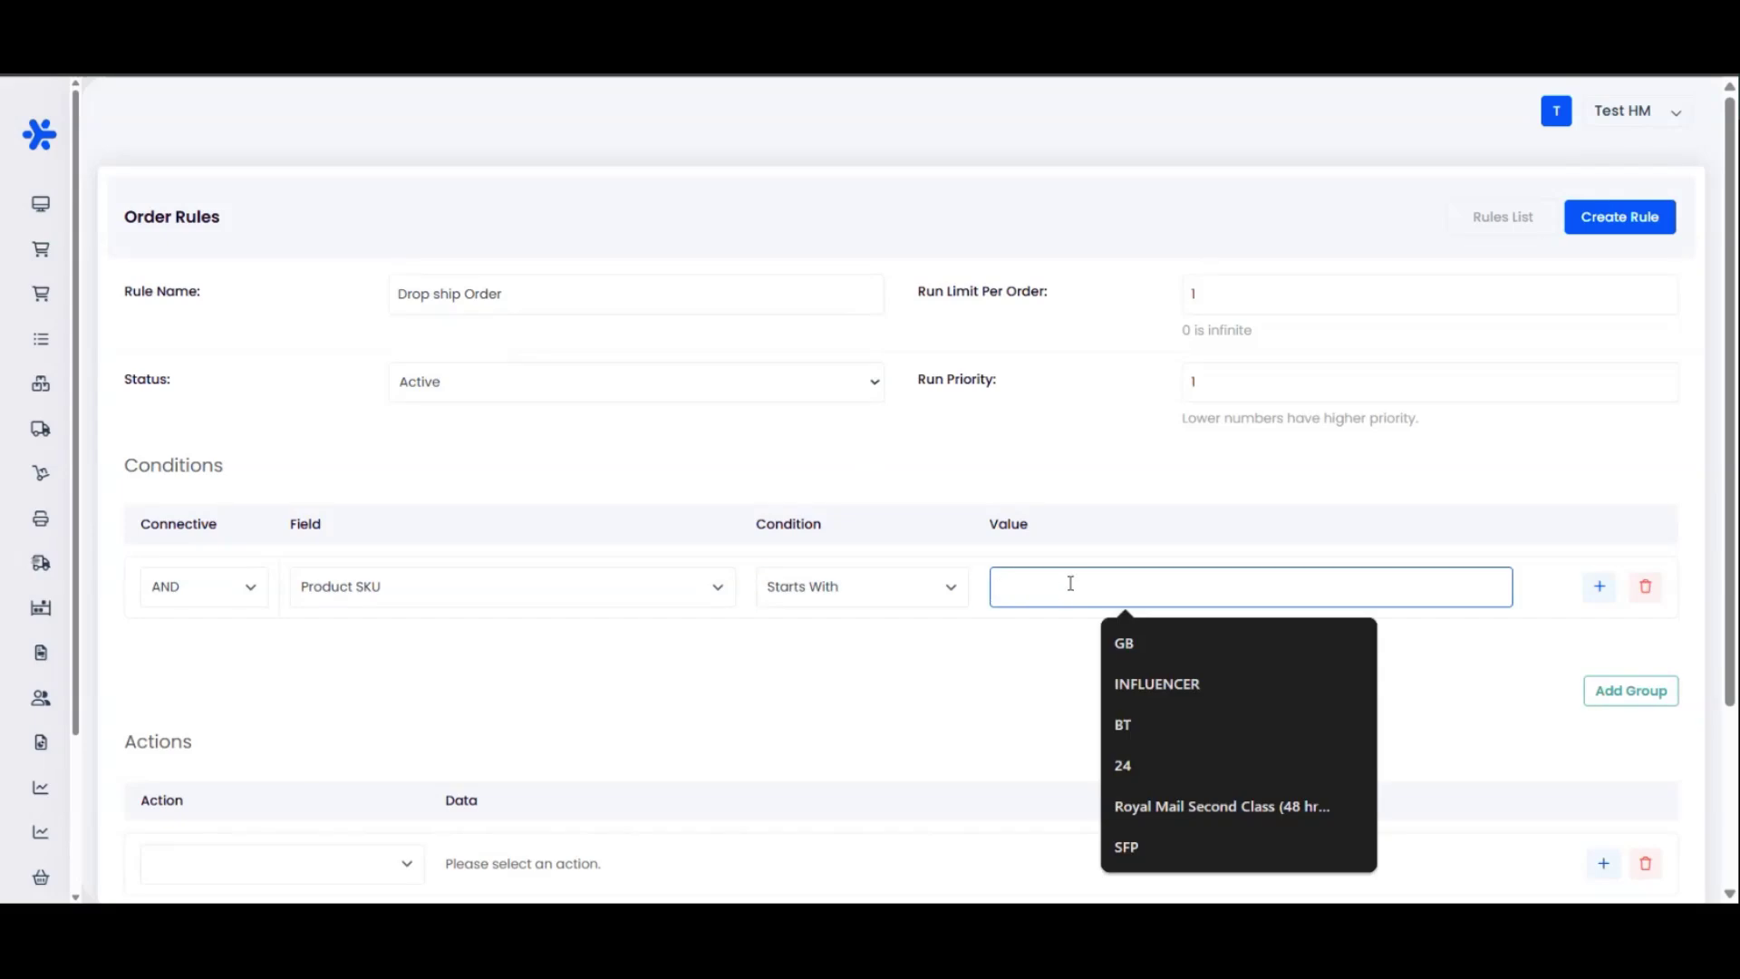
type("DS")
Set the rule's action to Update Order Status with VIP as the new status
scroll(272, 543, "down", 3)
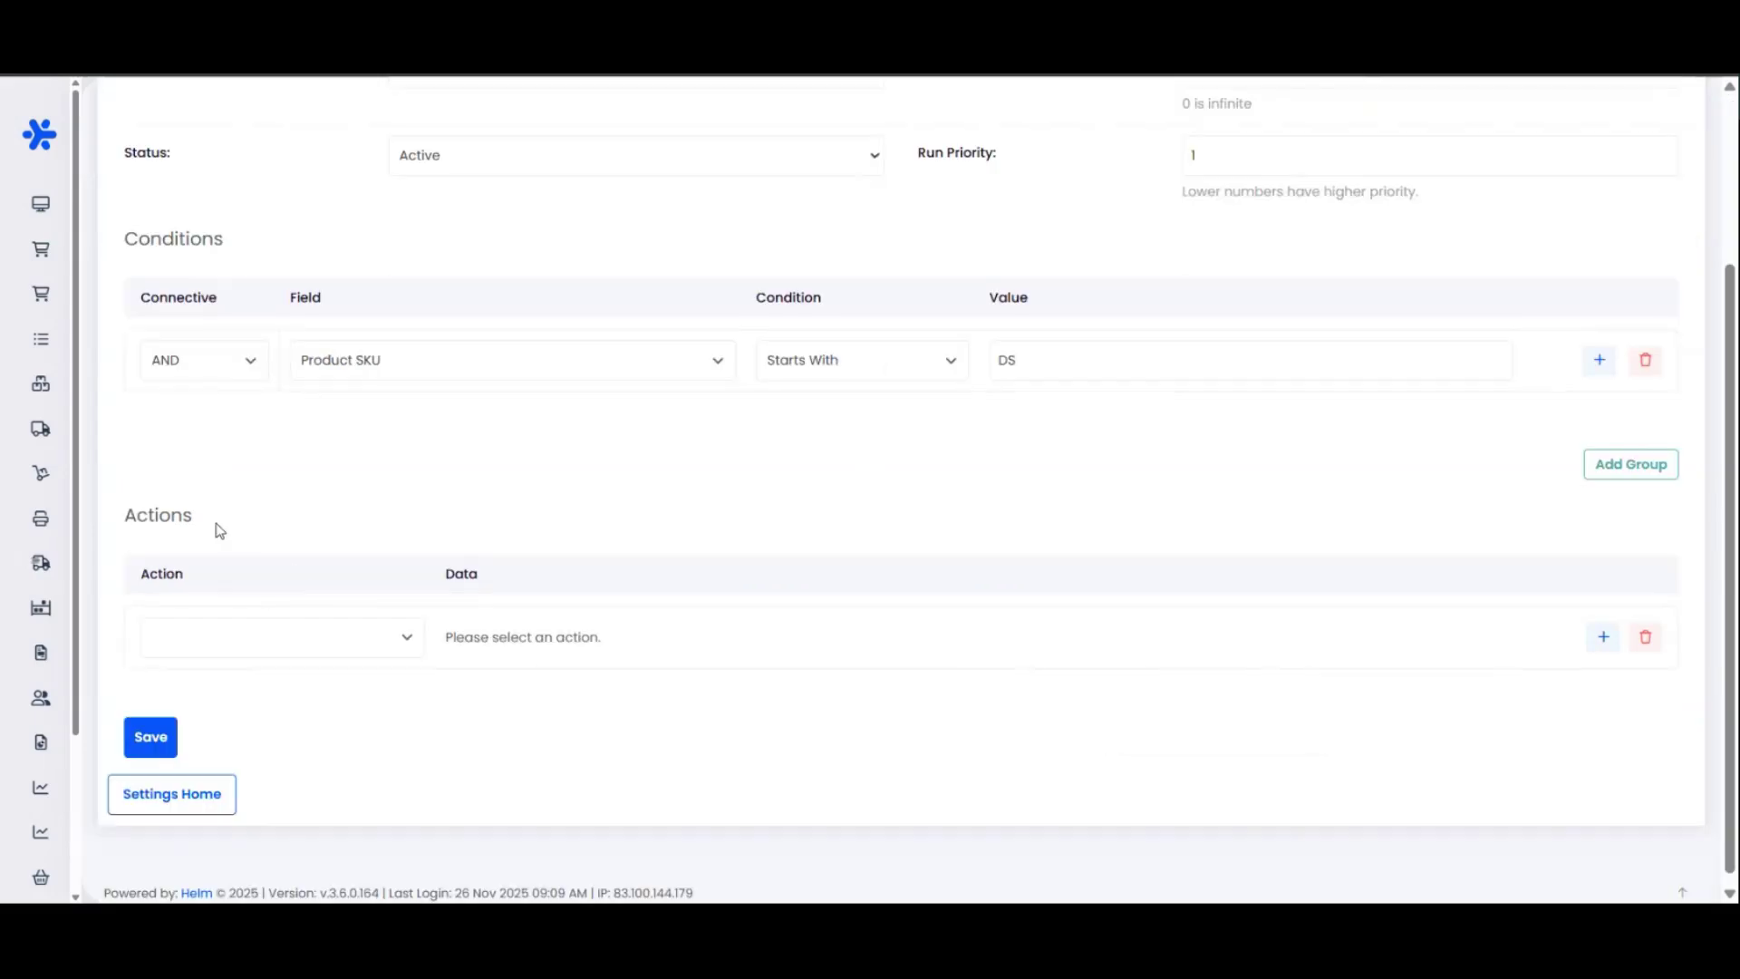
left_click(349, 652)
left_click(315, 302)
left_click(834, 649)
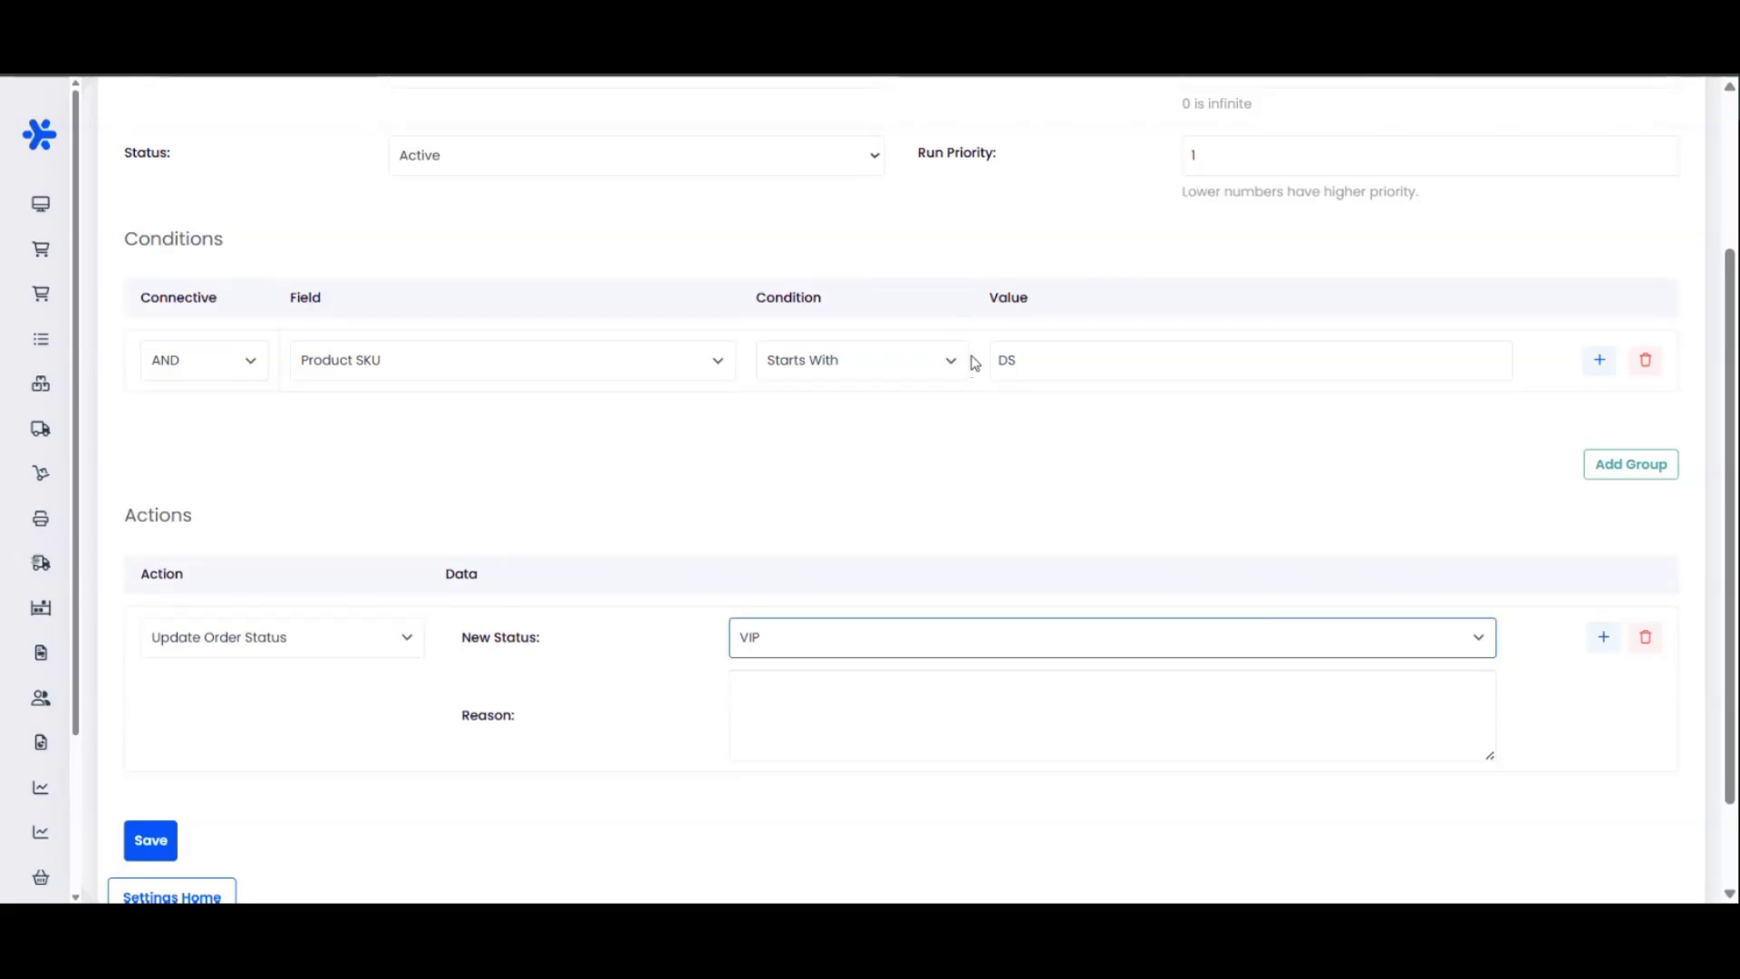
left_click(659, 605)
Change the condition's field from Product SKU to Tags
scroll(634, 454, "up", 2)
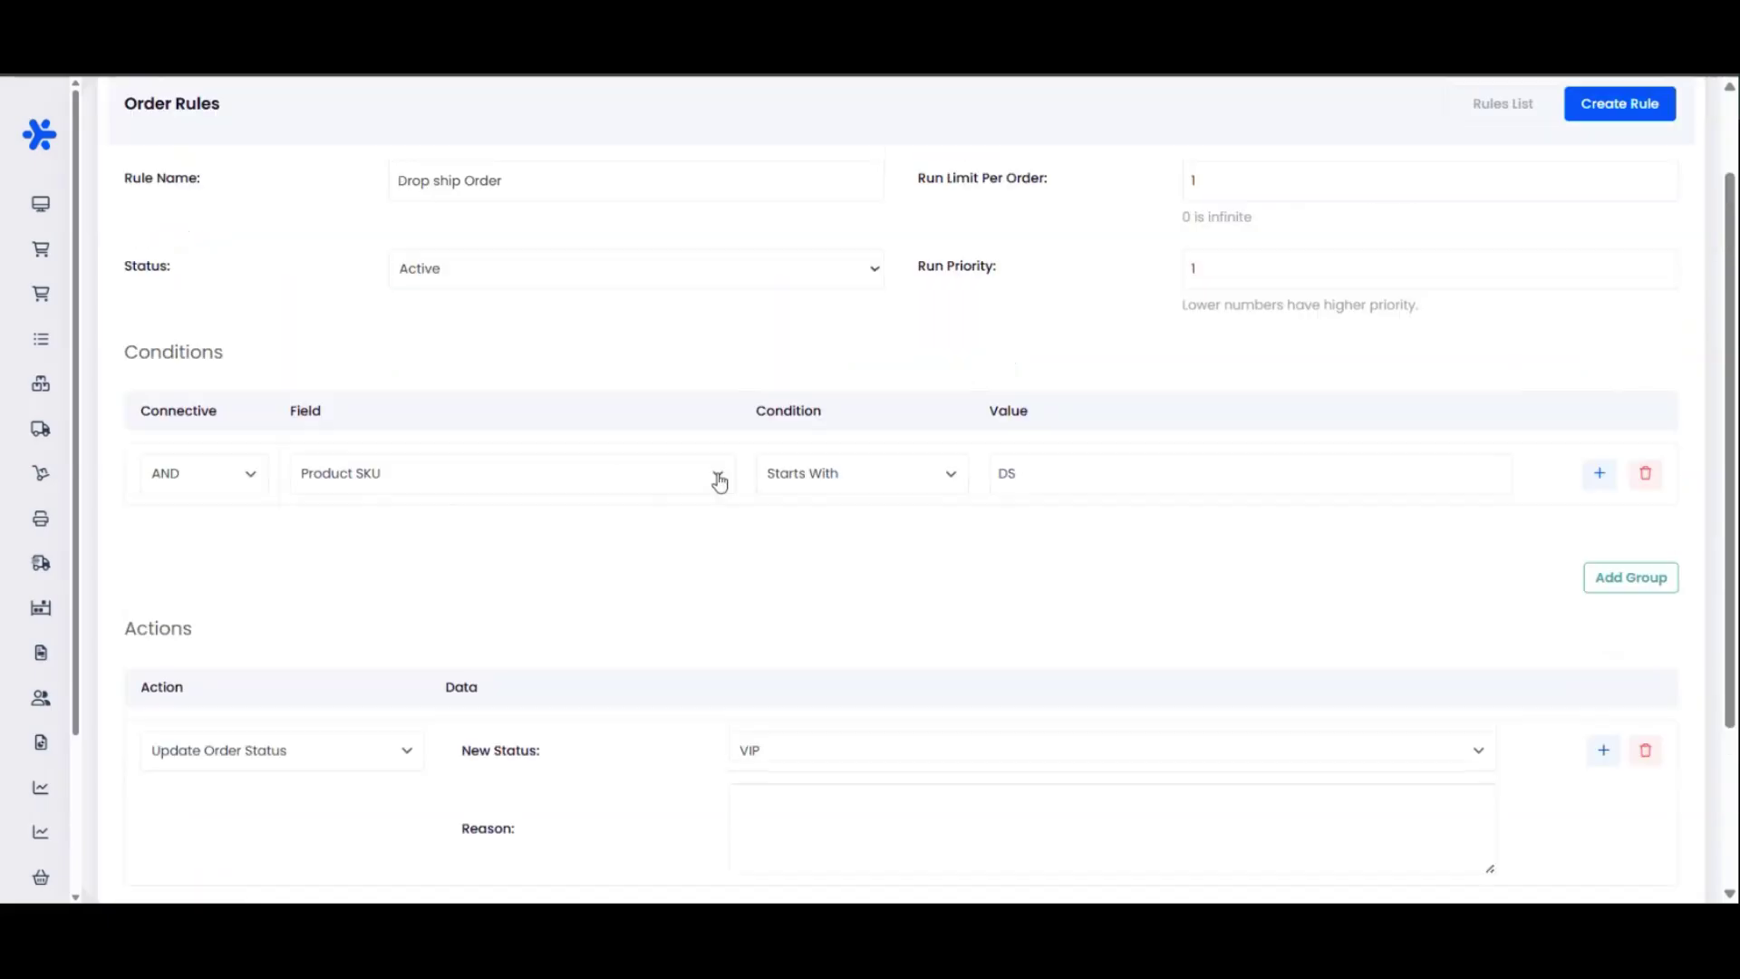
left_click(594, 478)
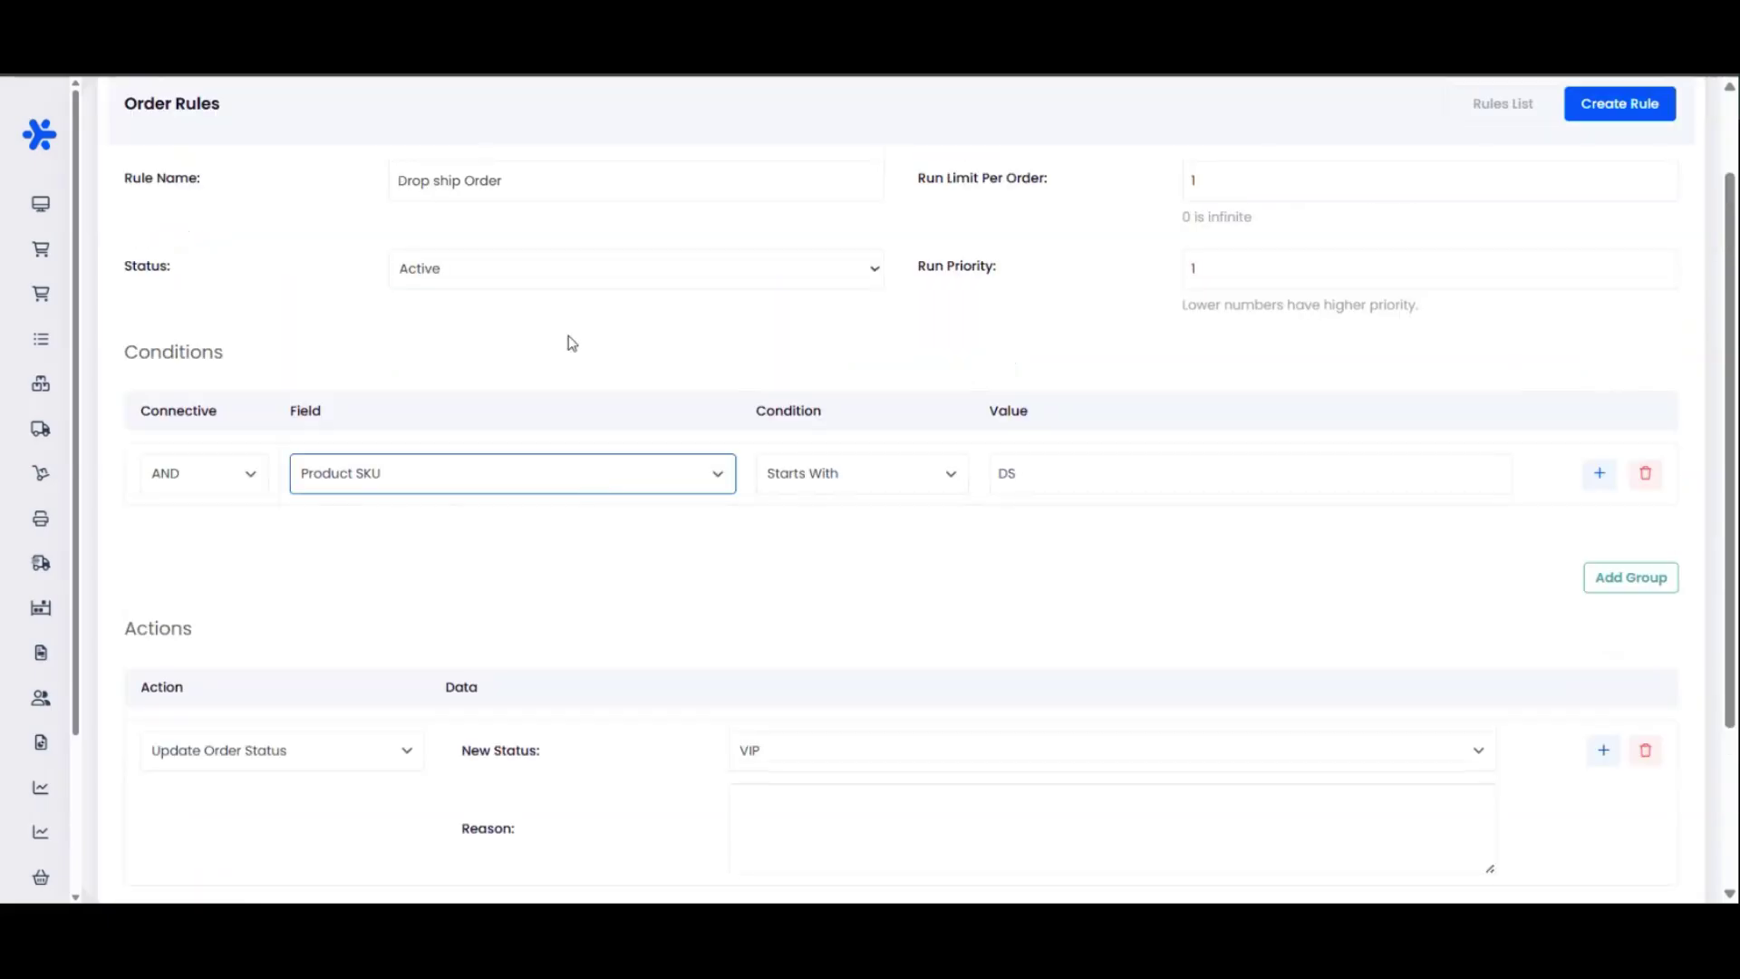
left_click(505, 383)
scroll(567, 561, "up", 2)
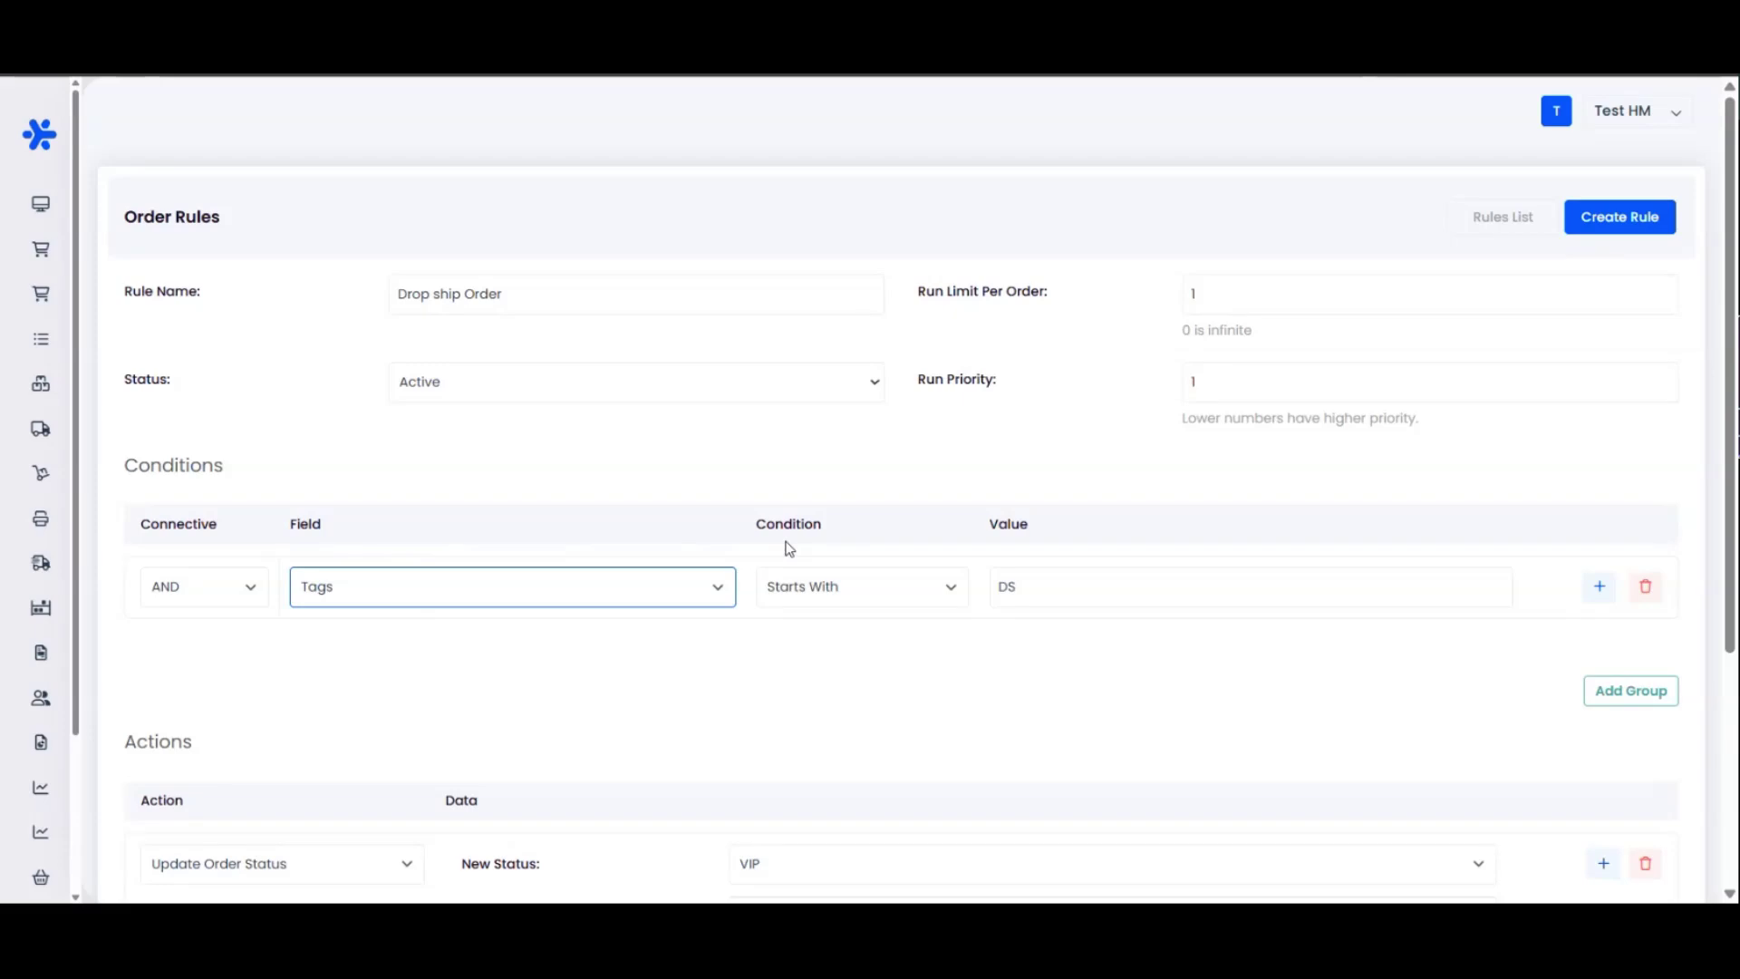
scroll(760, 659, "down", 1)
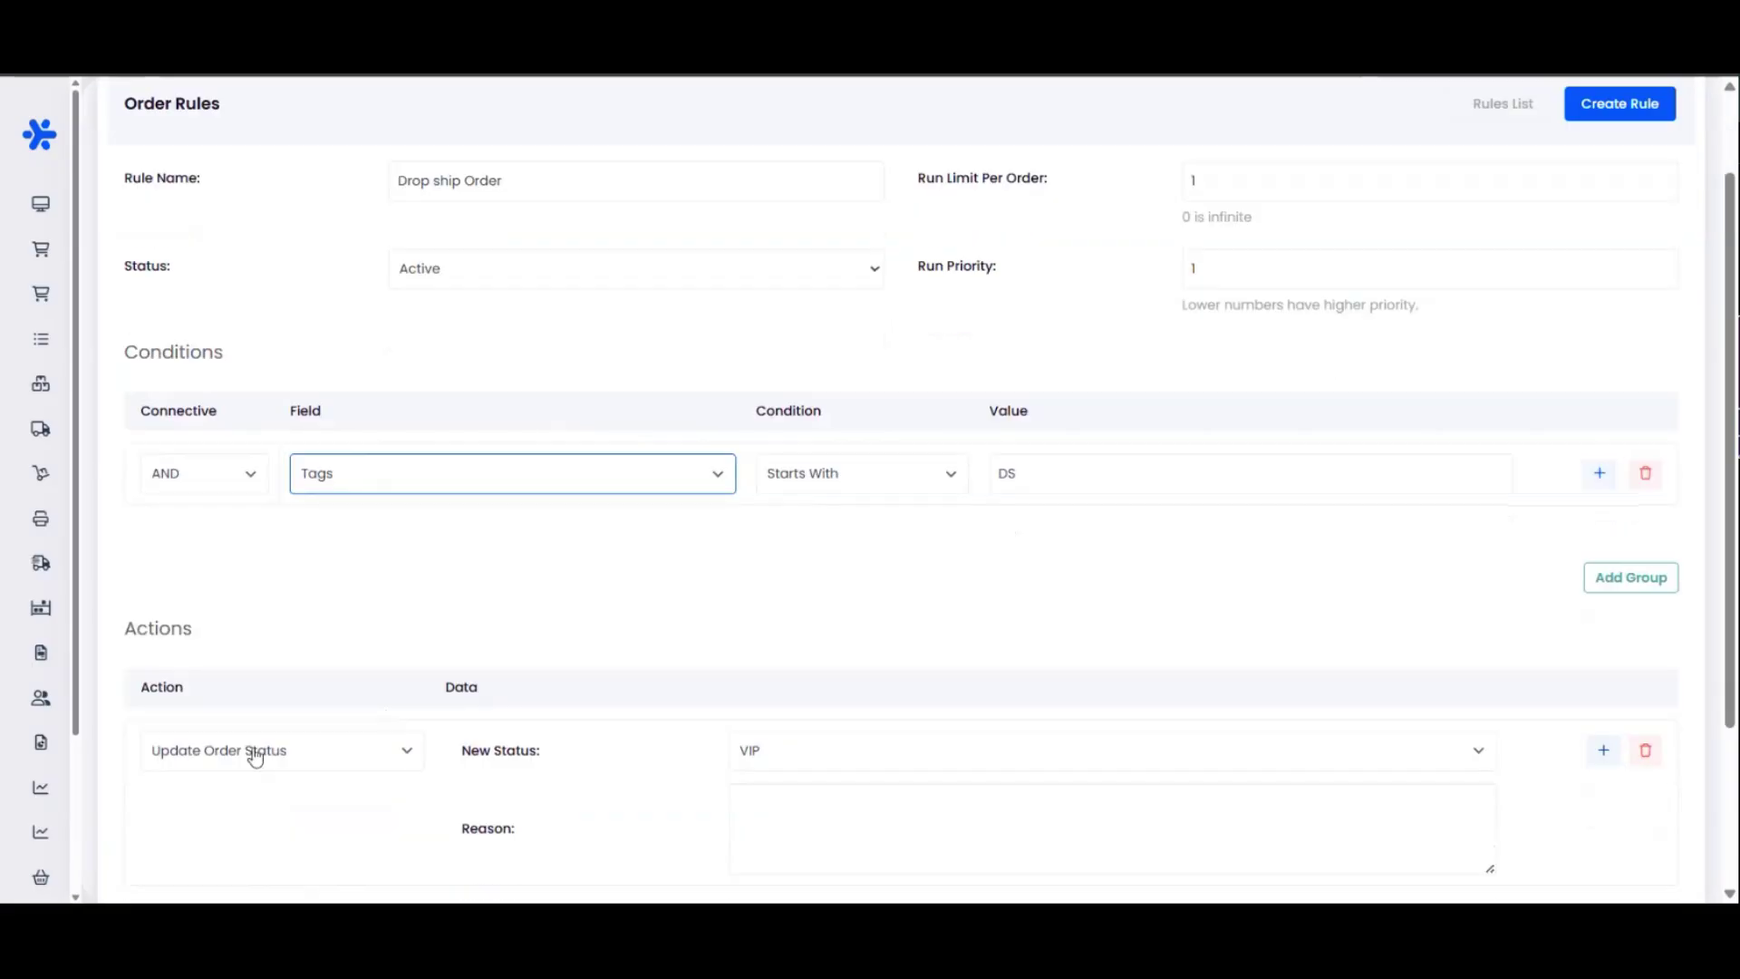
scroll(850, 626, "up", 1)
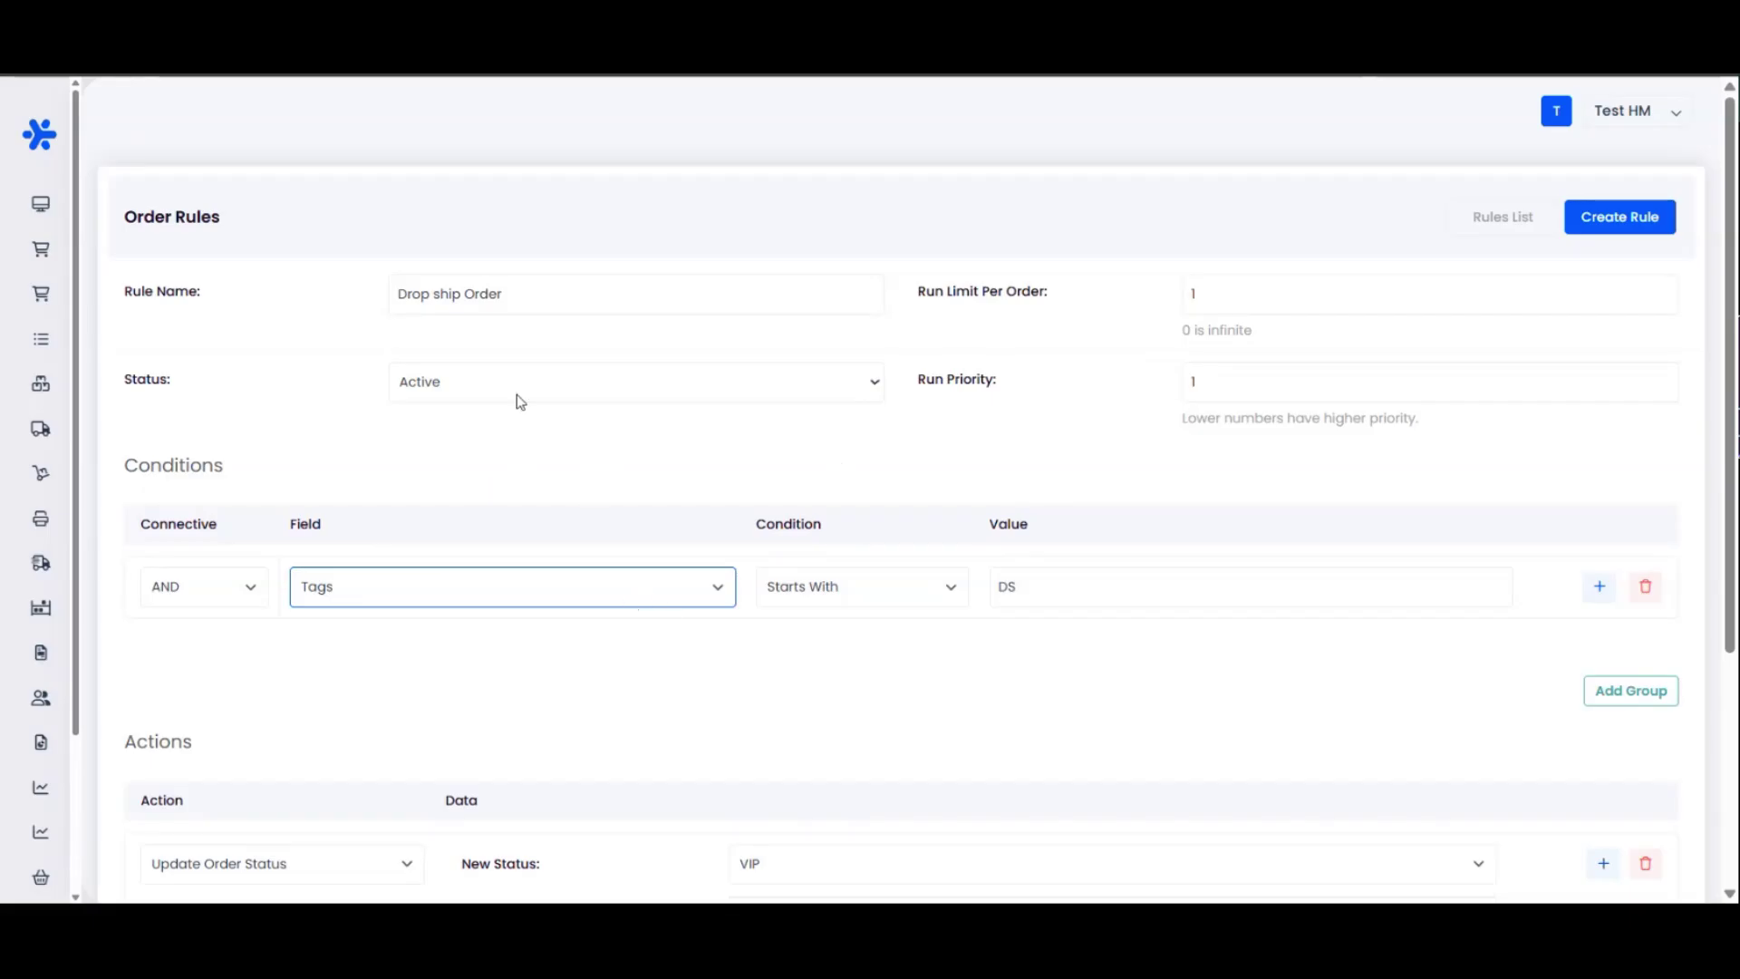
Set the condition's field to Product SKU List and check its Starts With operator and "DS" value
left_click(491, 261)
left_click(878, 598)
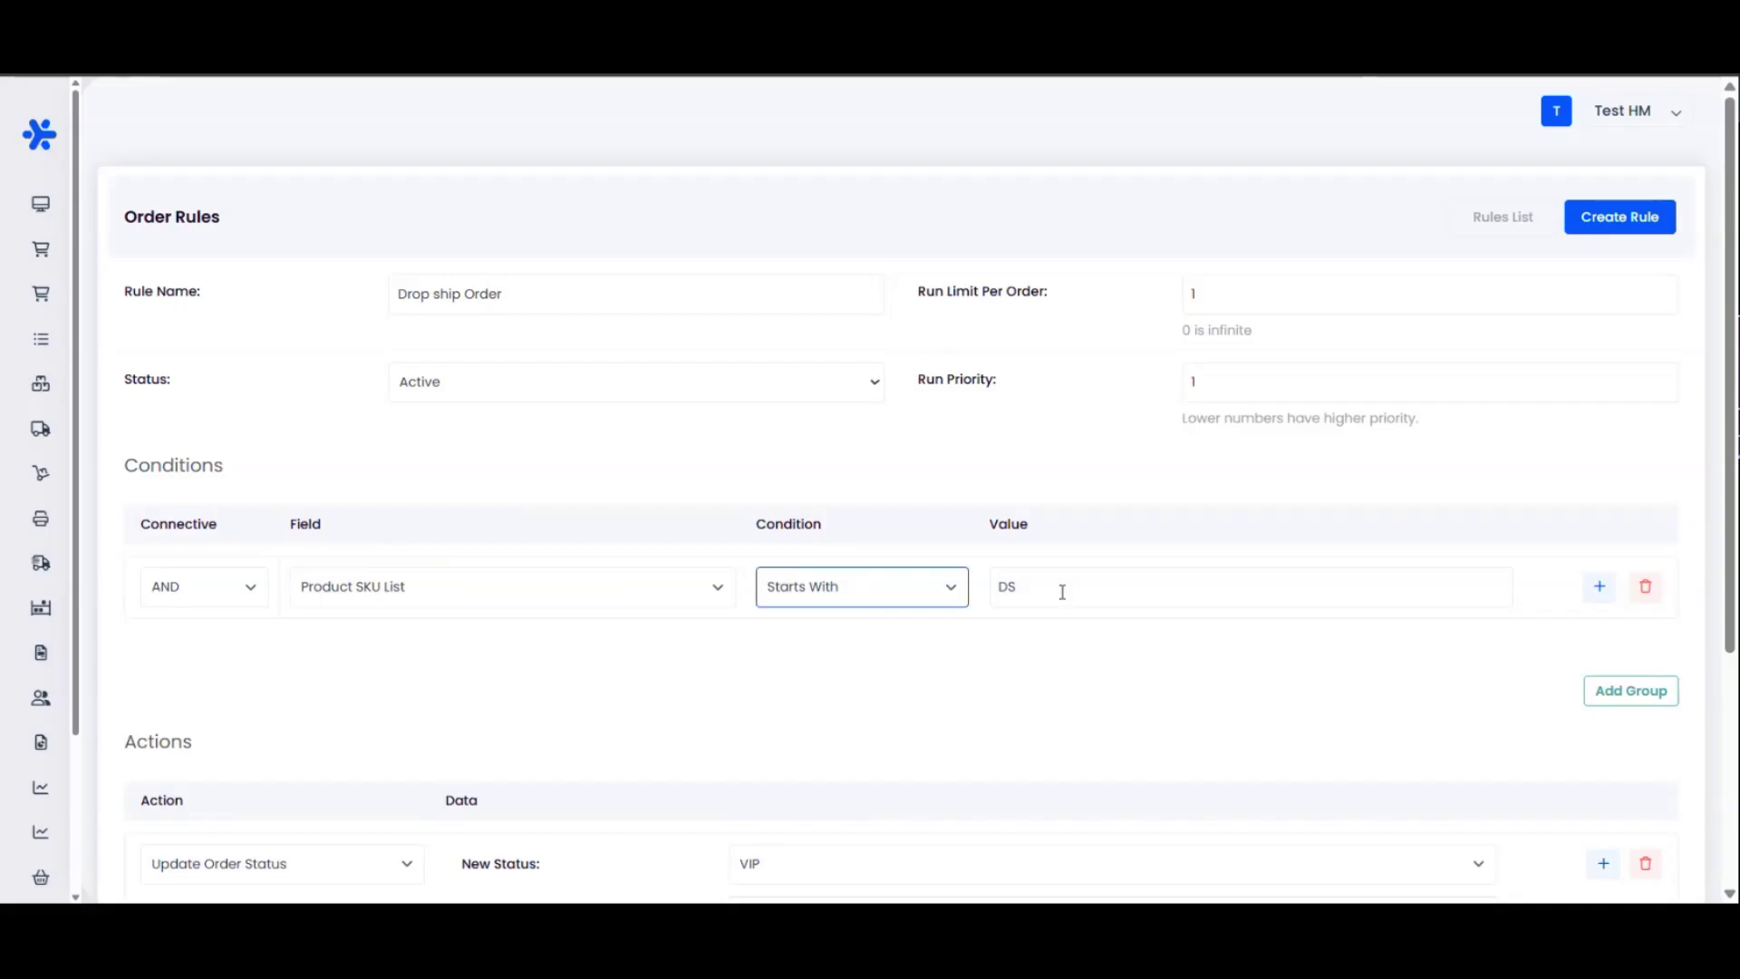
left_click_drag(1062, 594, 863, 594)
left_click(533, 591)
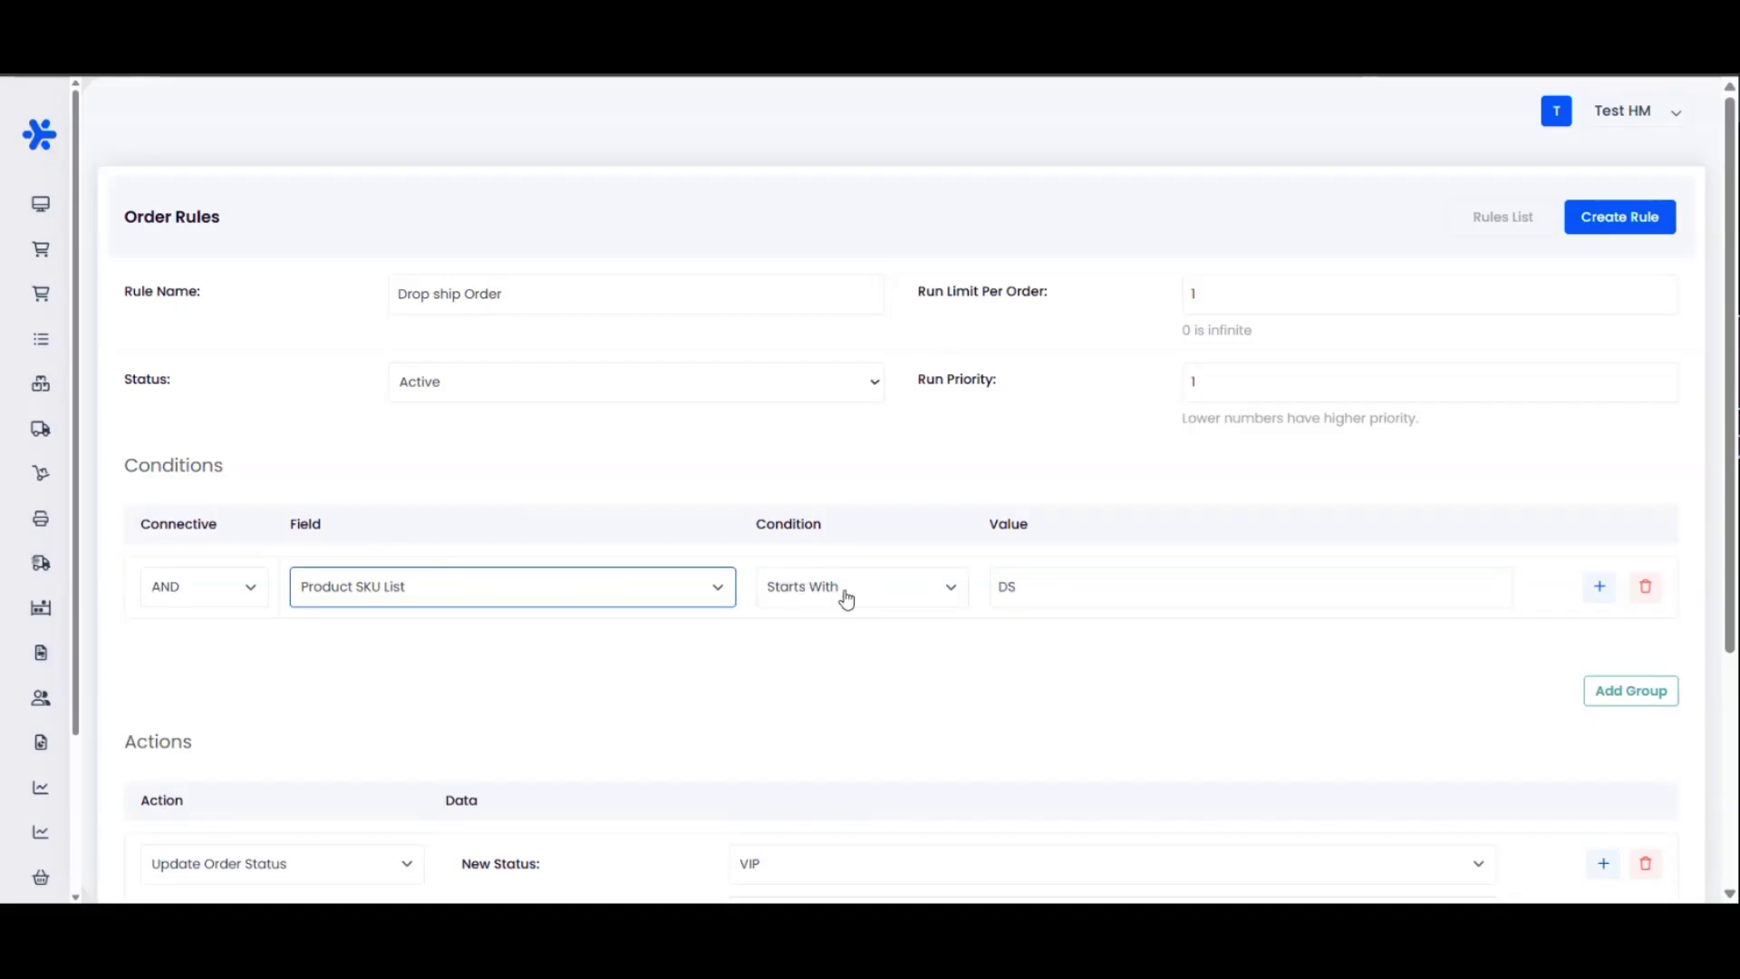
left_click(815, 591)
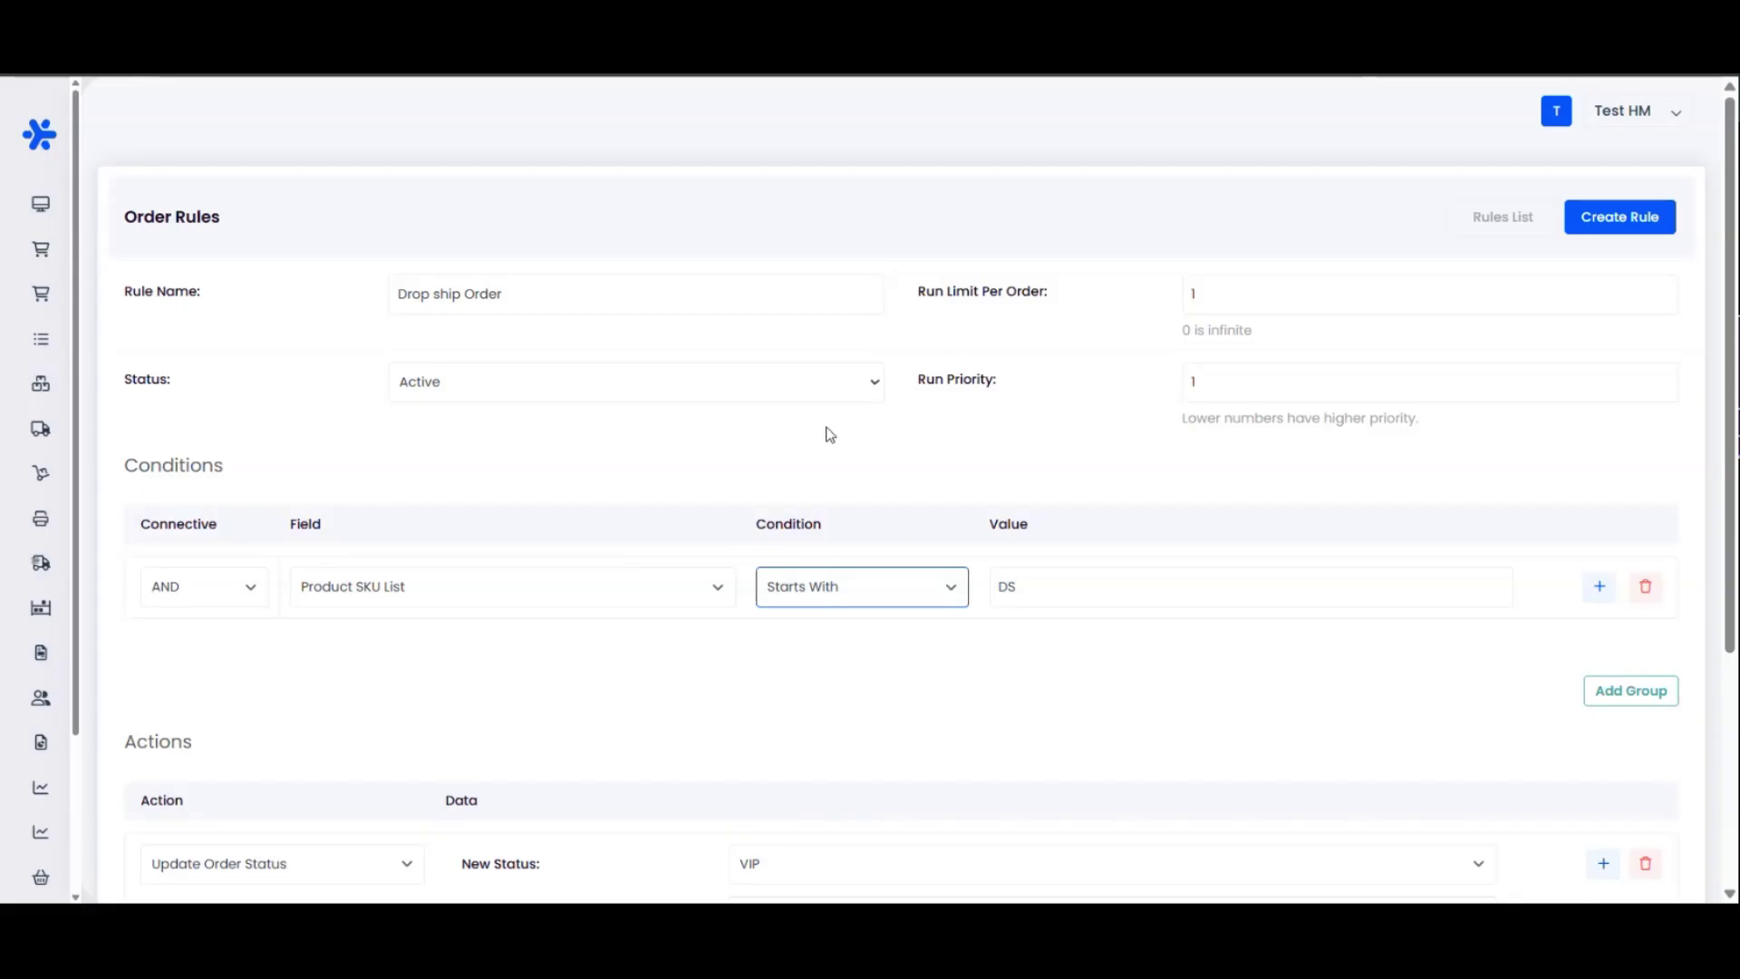
left_click_drag(1053, 591, 874, 591)
left_click(874, 590)
left_click(1026, 588)
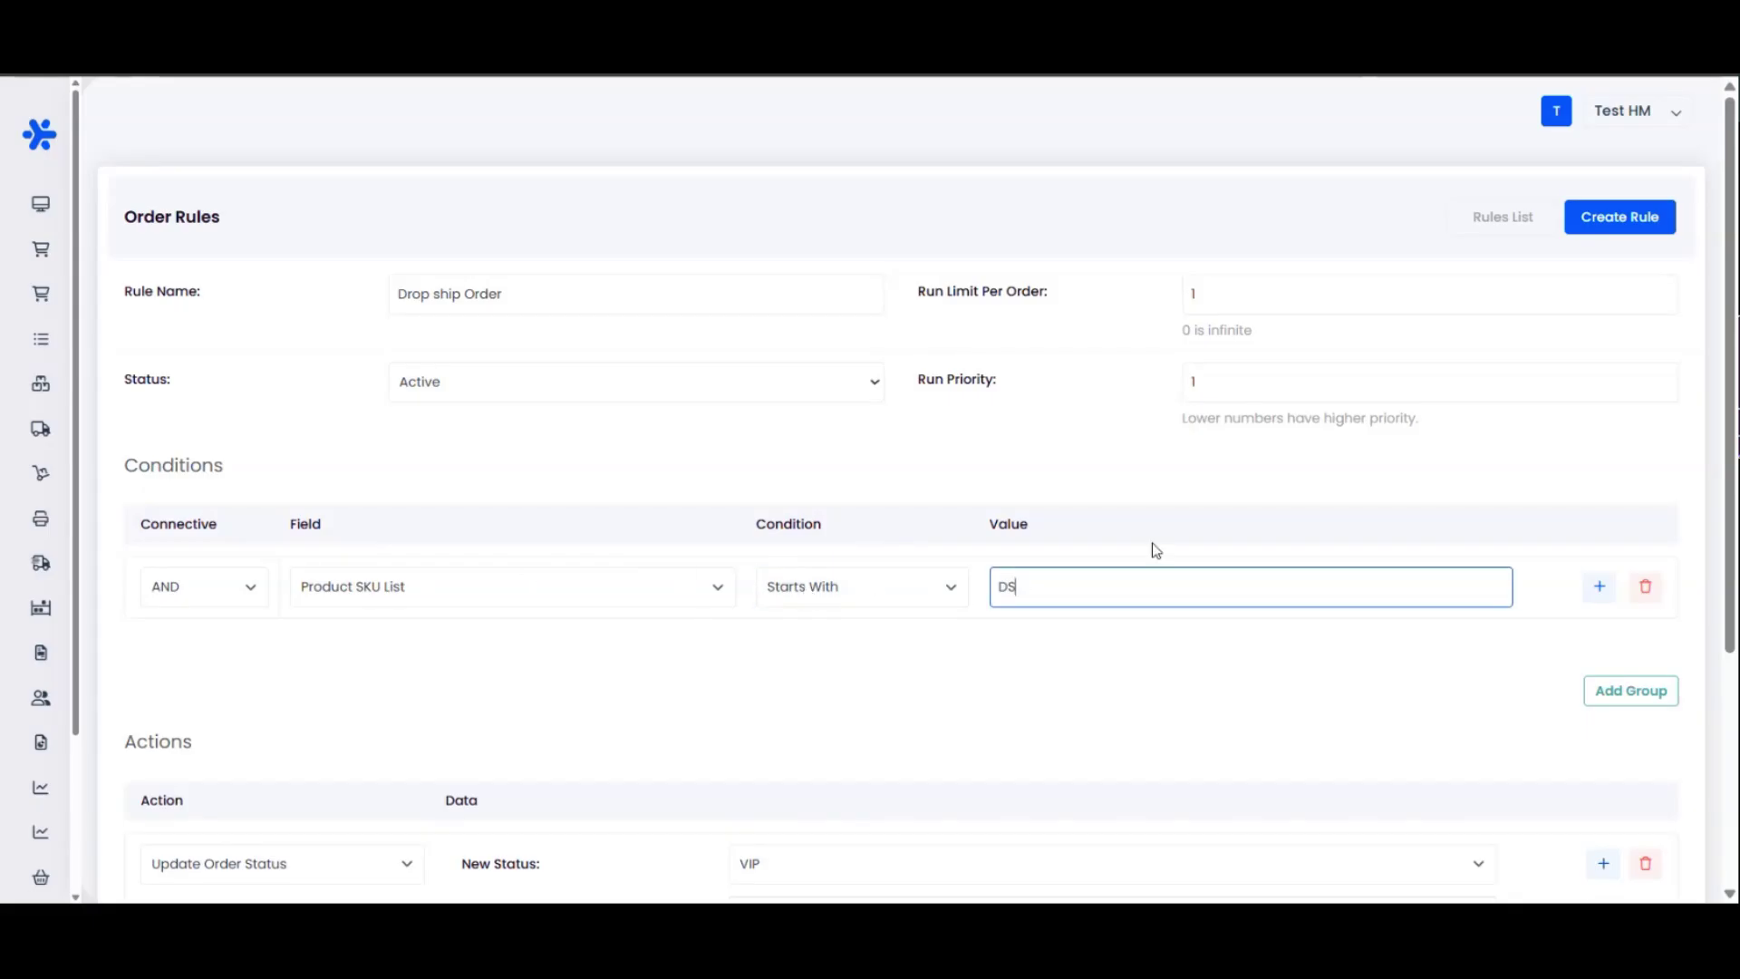
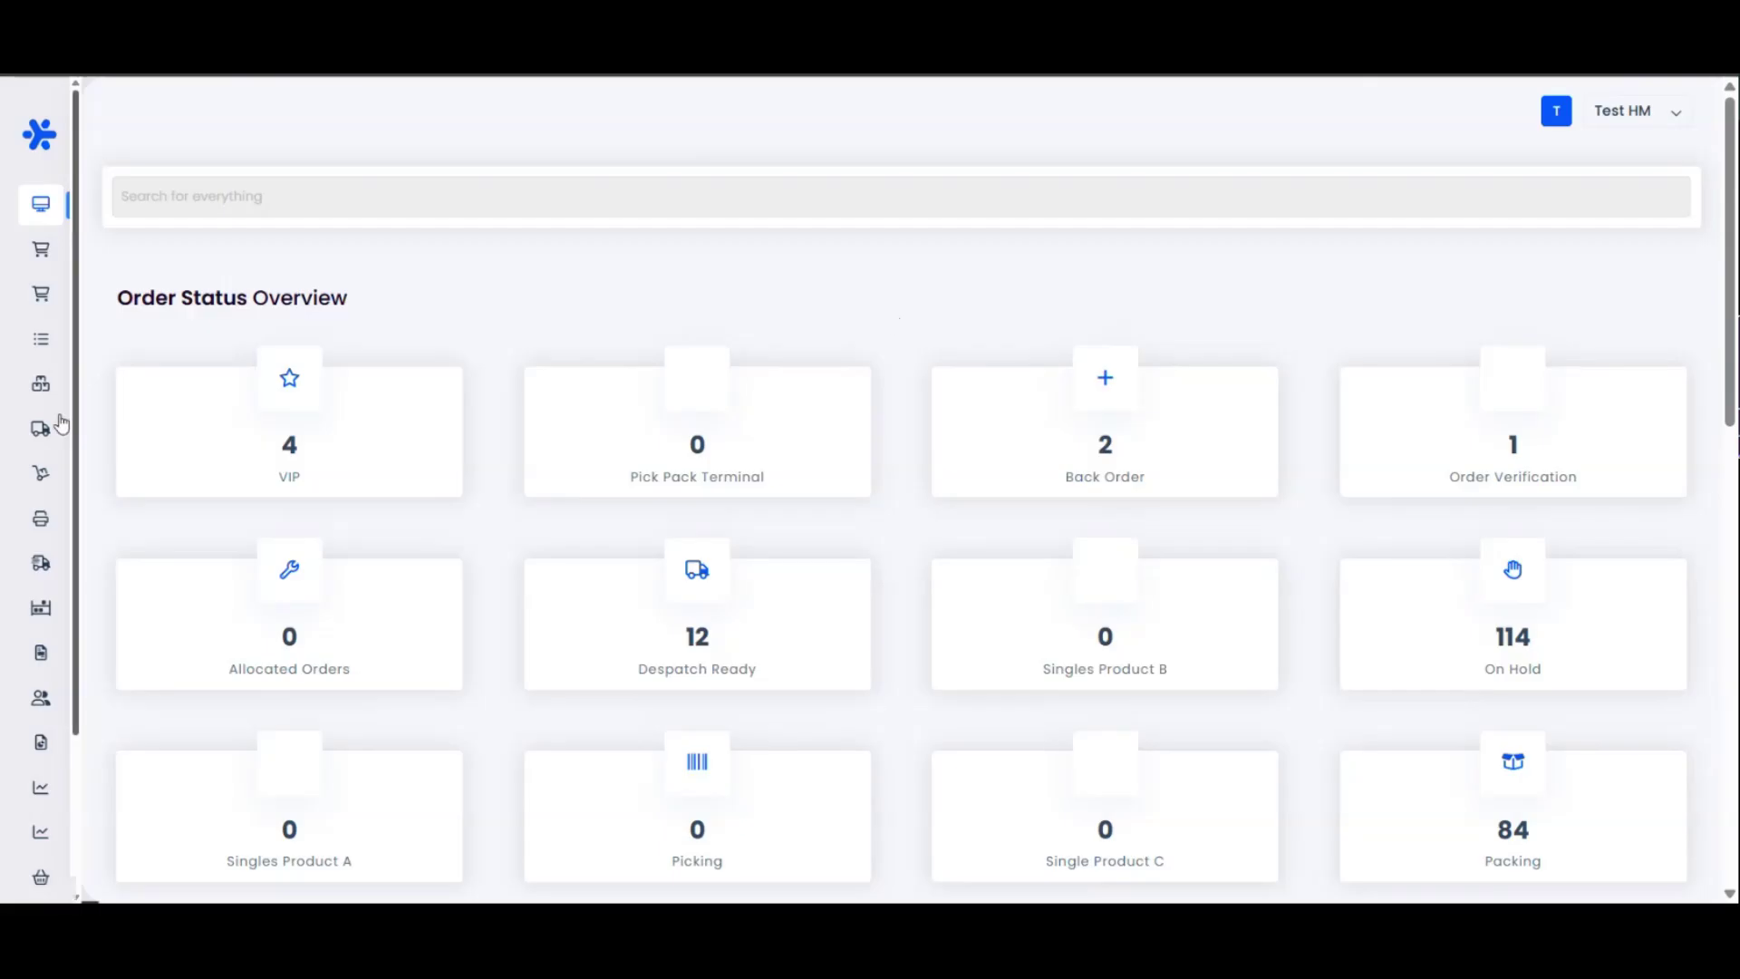
Look over the Order Status Overview on the dashboard and open the system settings
scroll(116, 607, "down", 3)
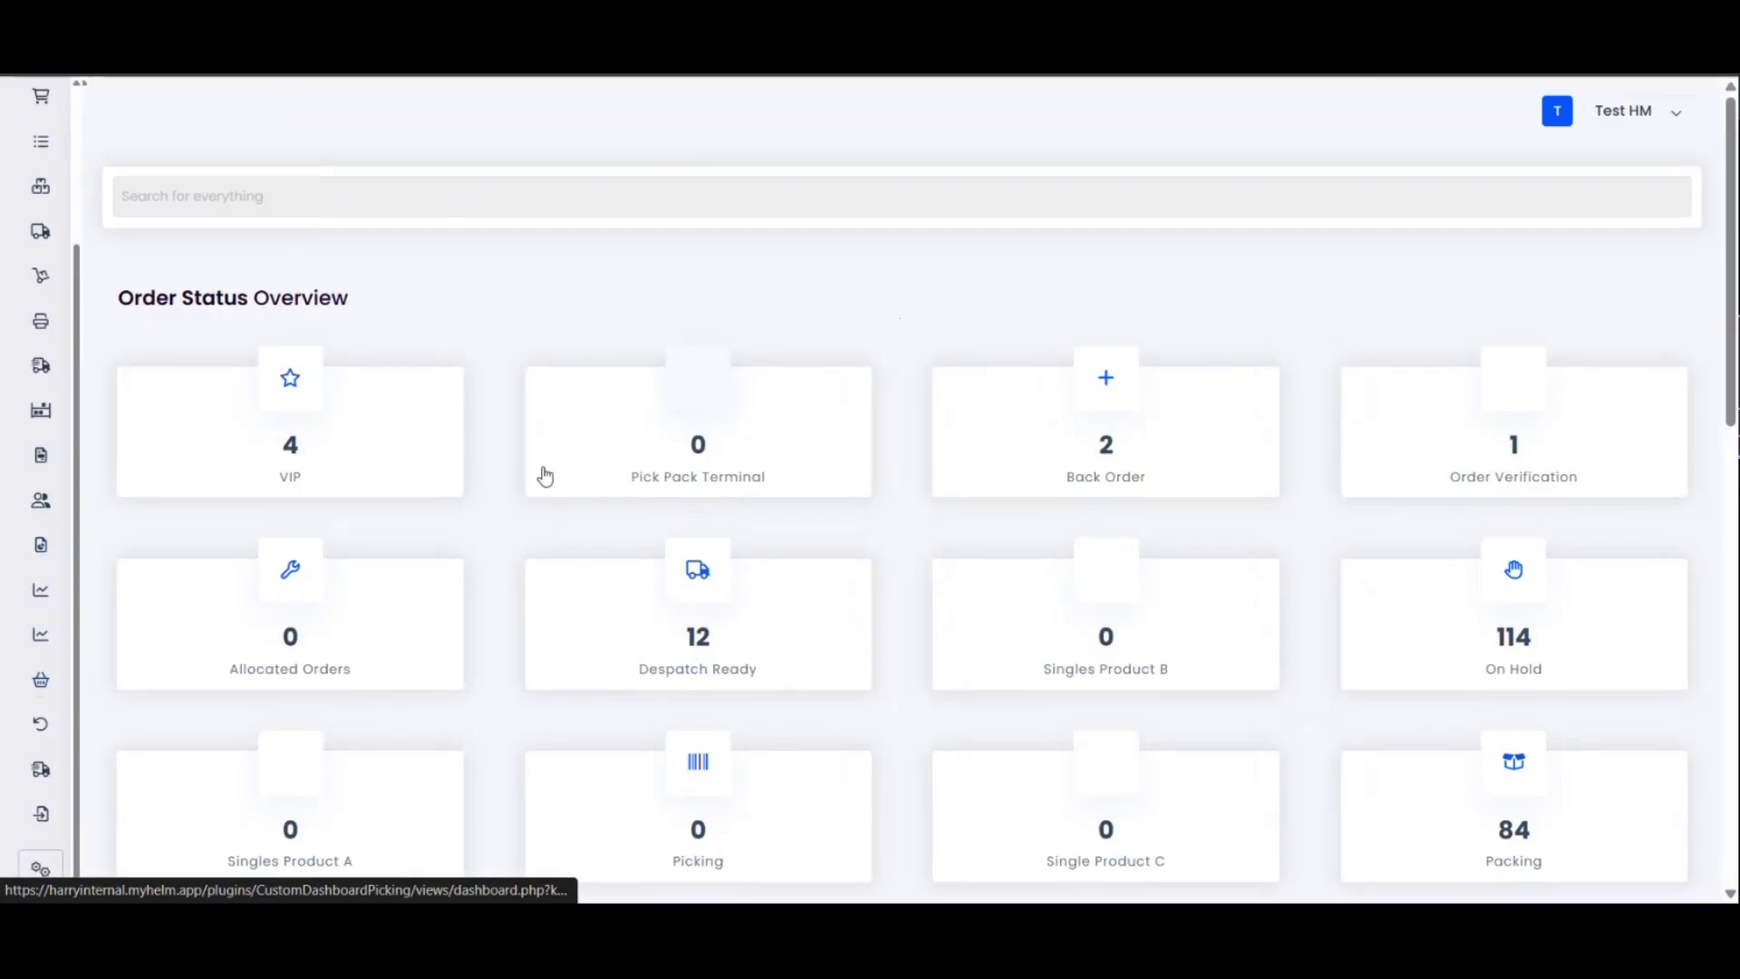
scroll(53, 547, "up", 3)
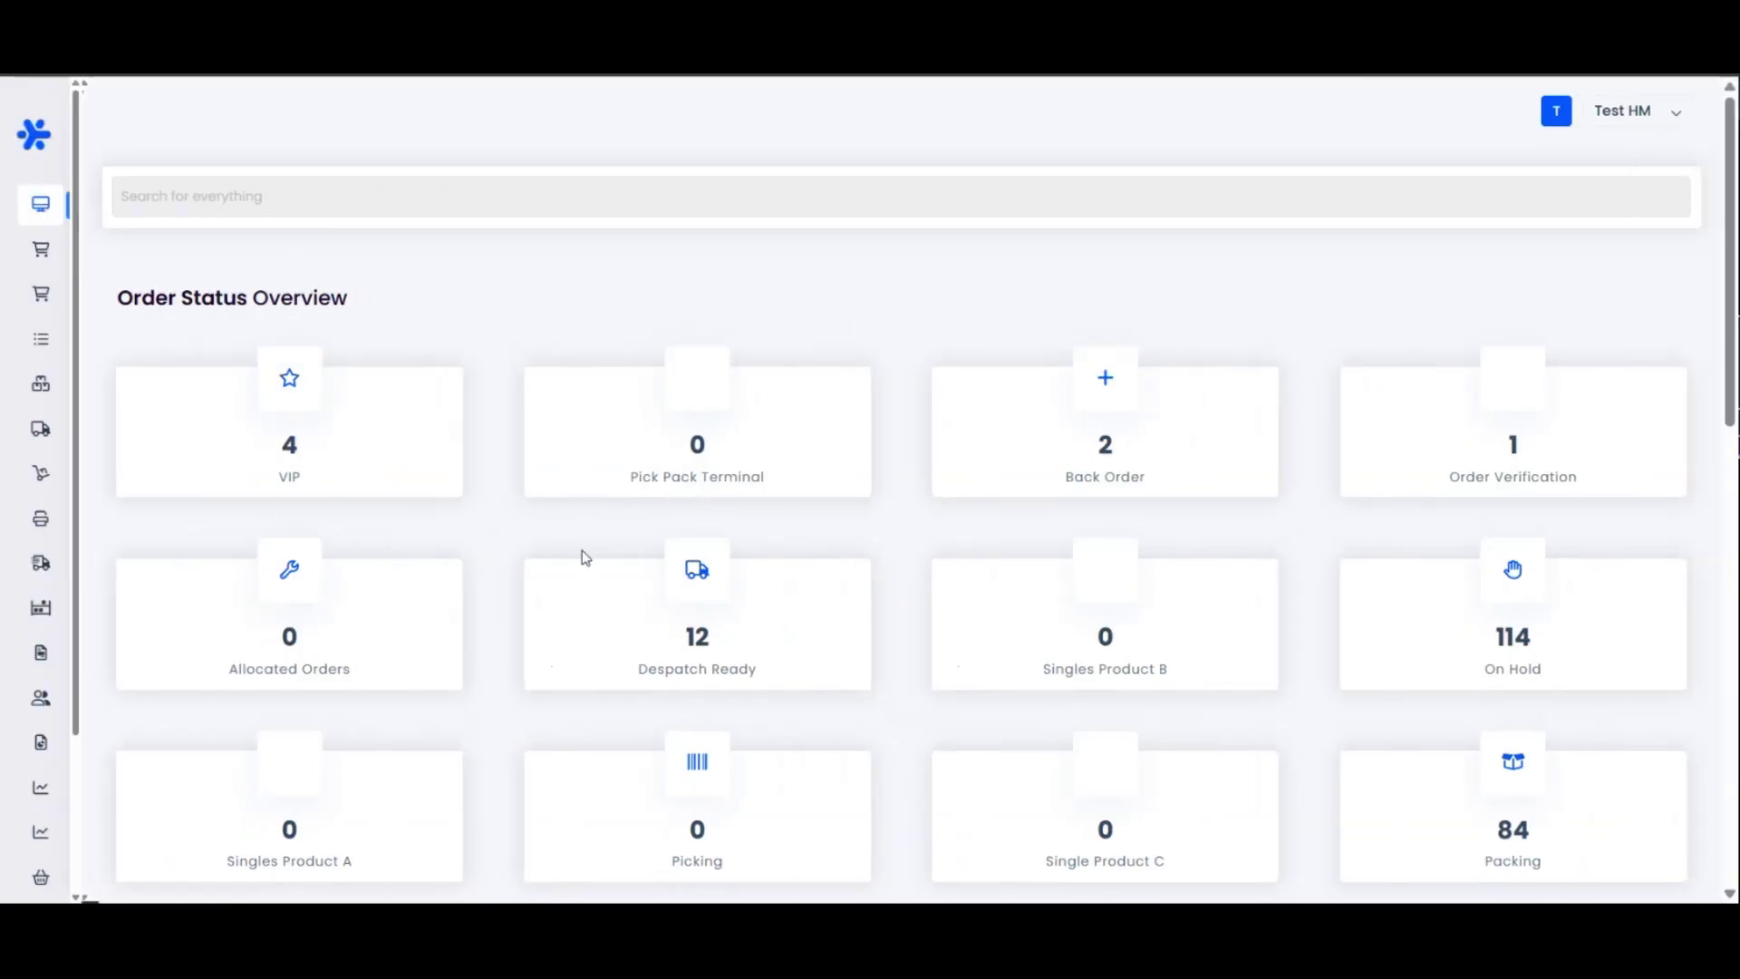
scroll(561, 504, "down", 3)
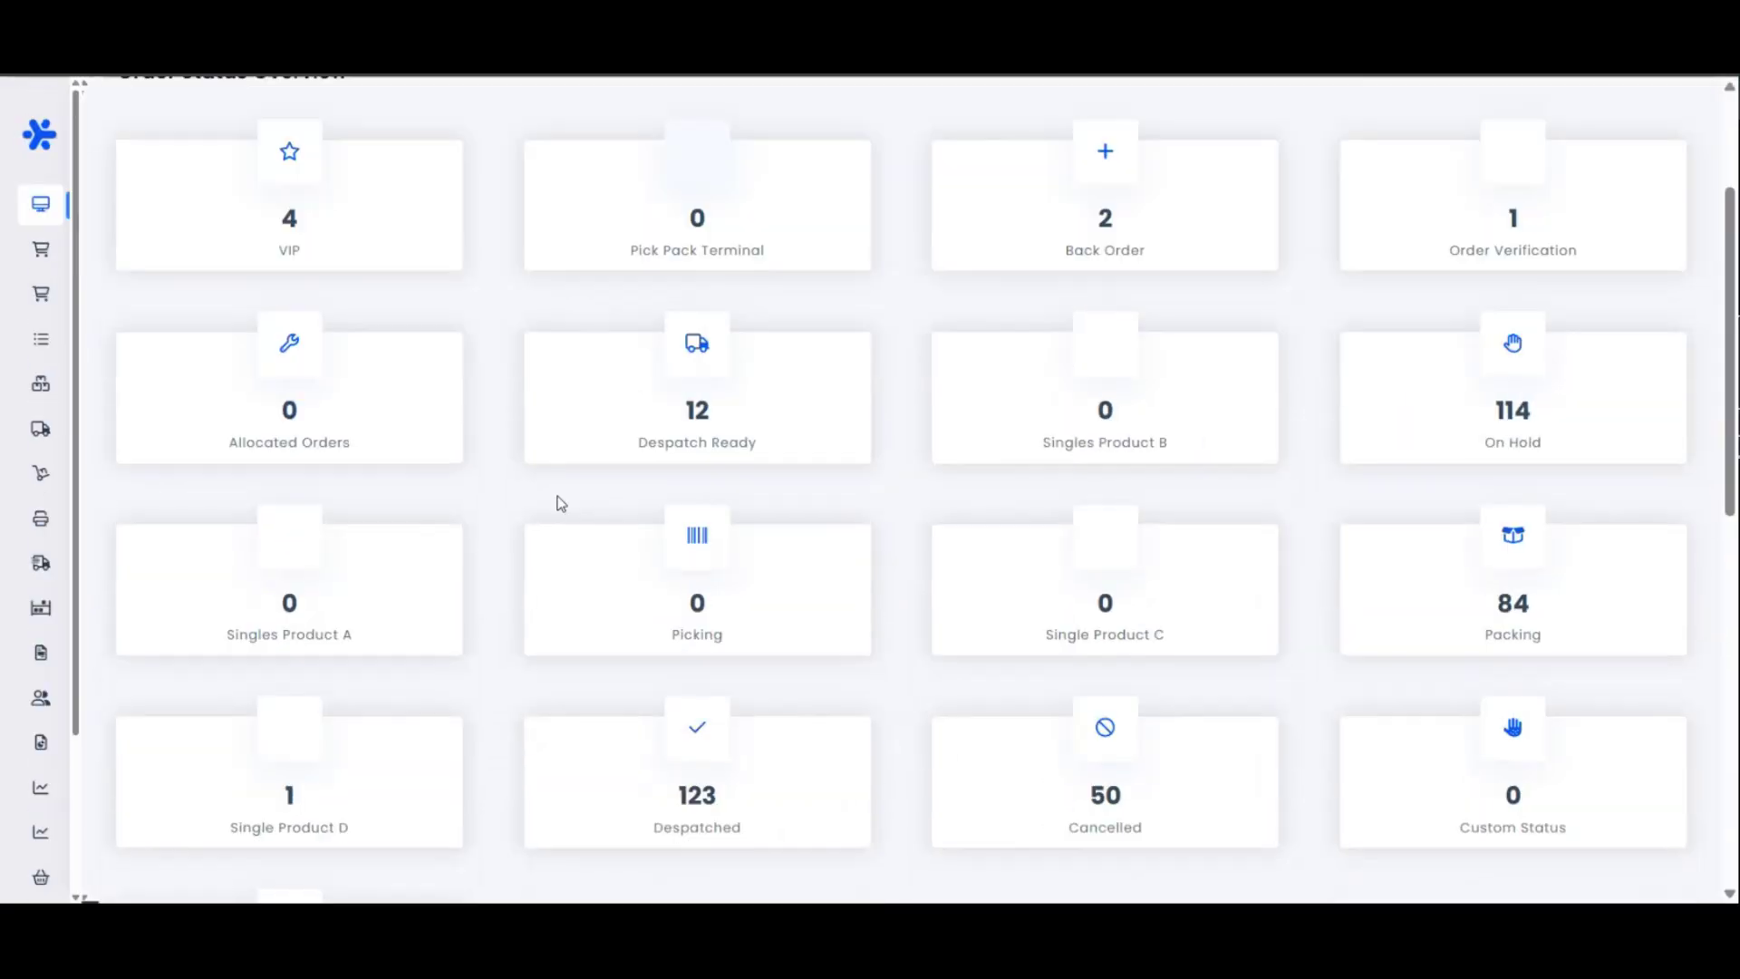
scroll(561, 504, "up", 3)
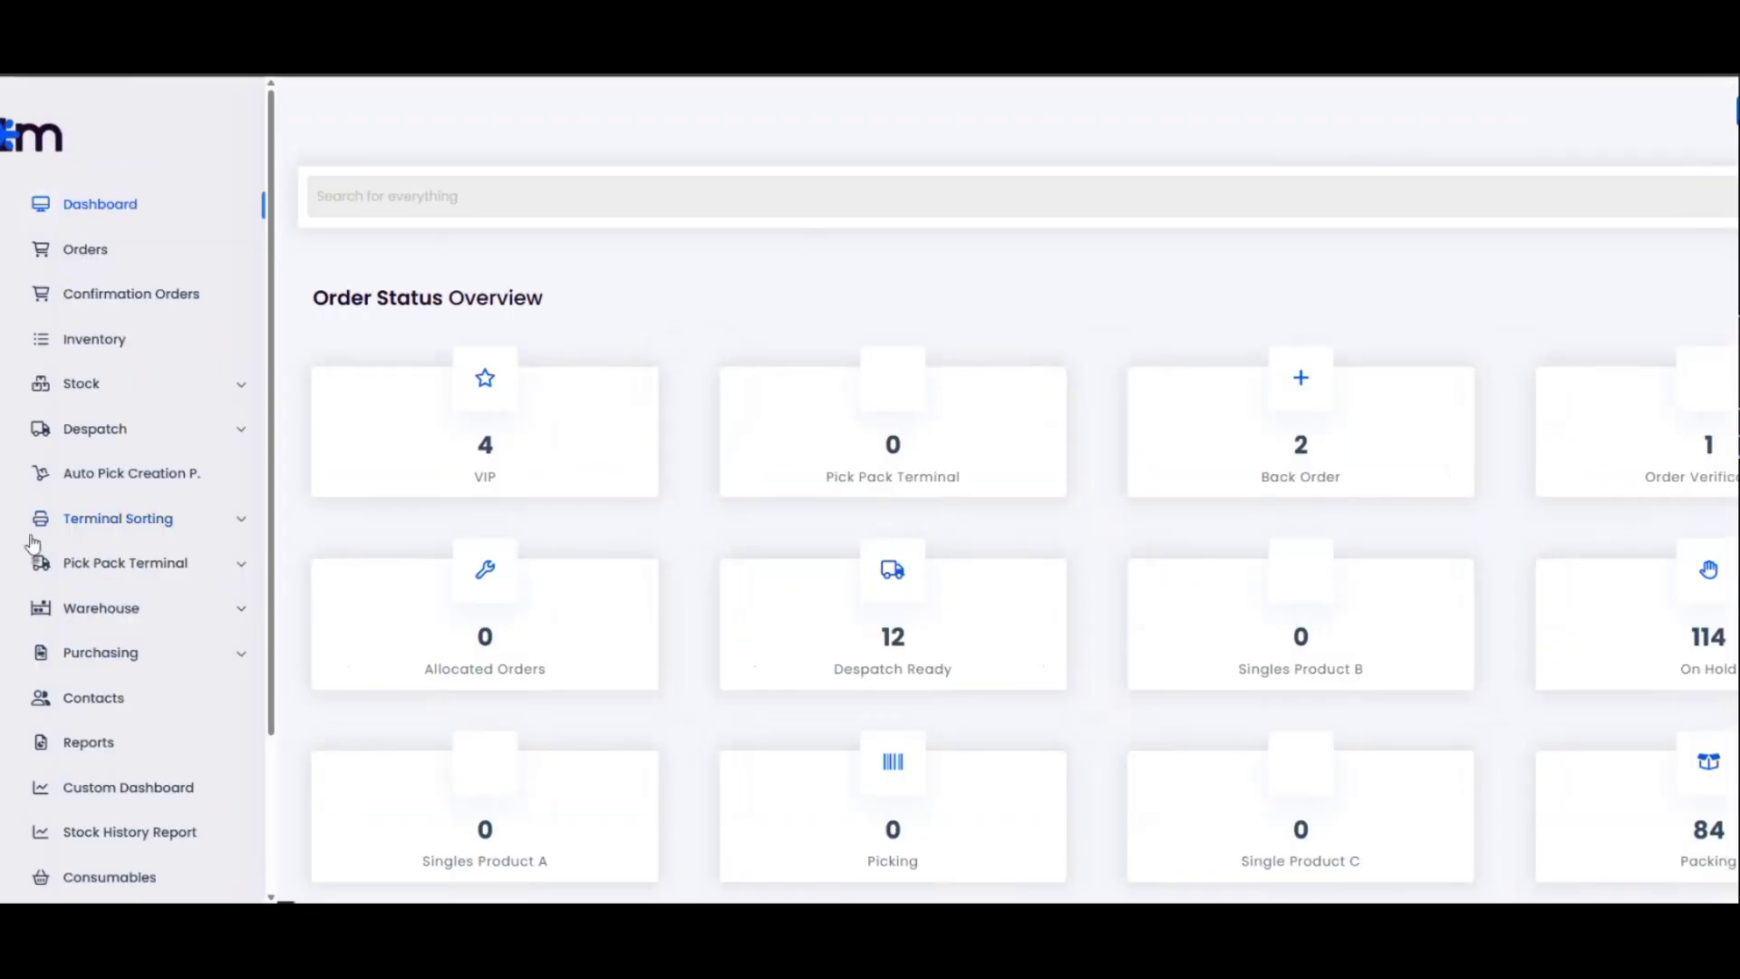
scroll(86, 548, "down", 3)
mouse_move(50, 883)
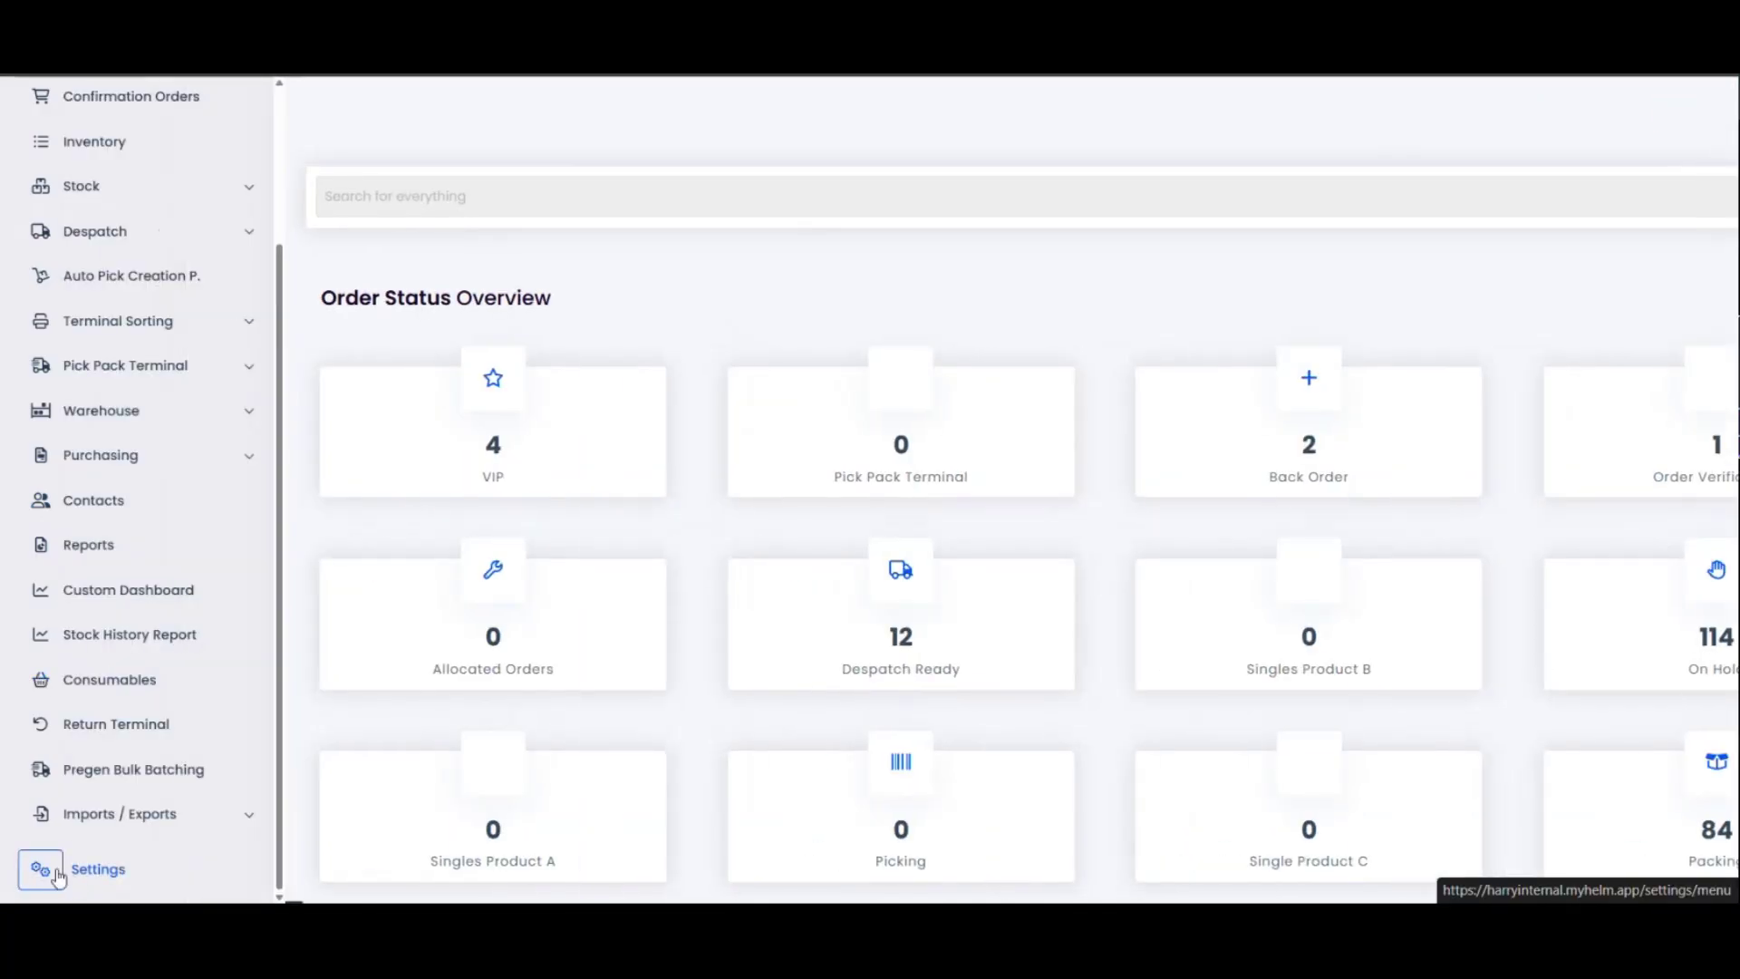
left_click(40, 871)
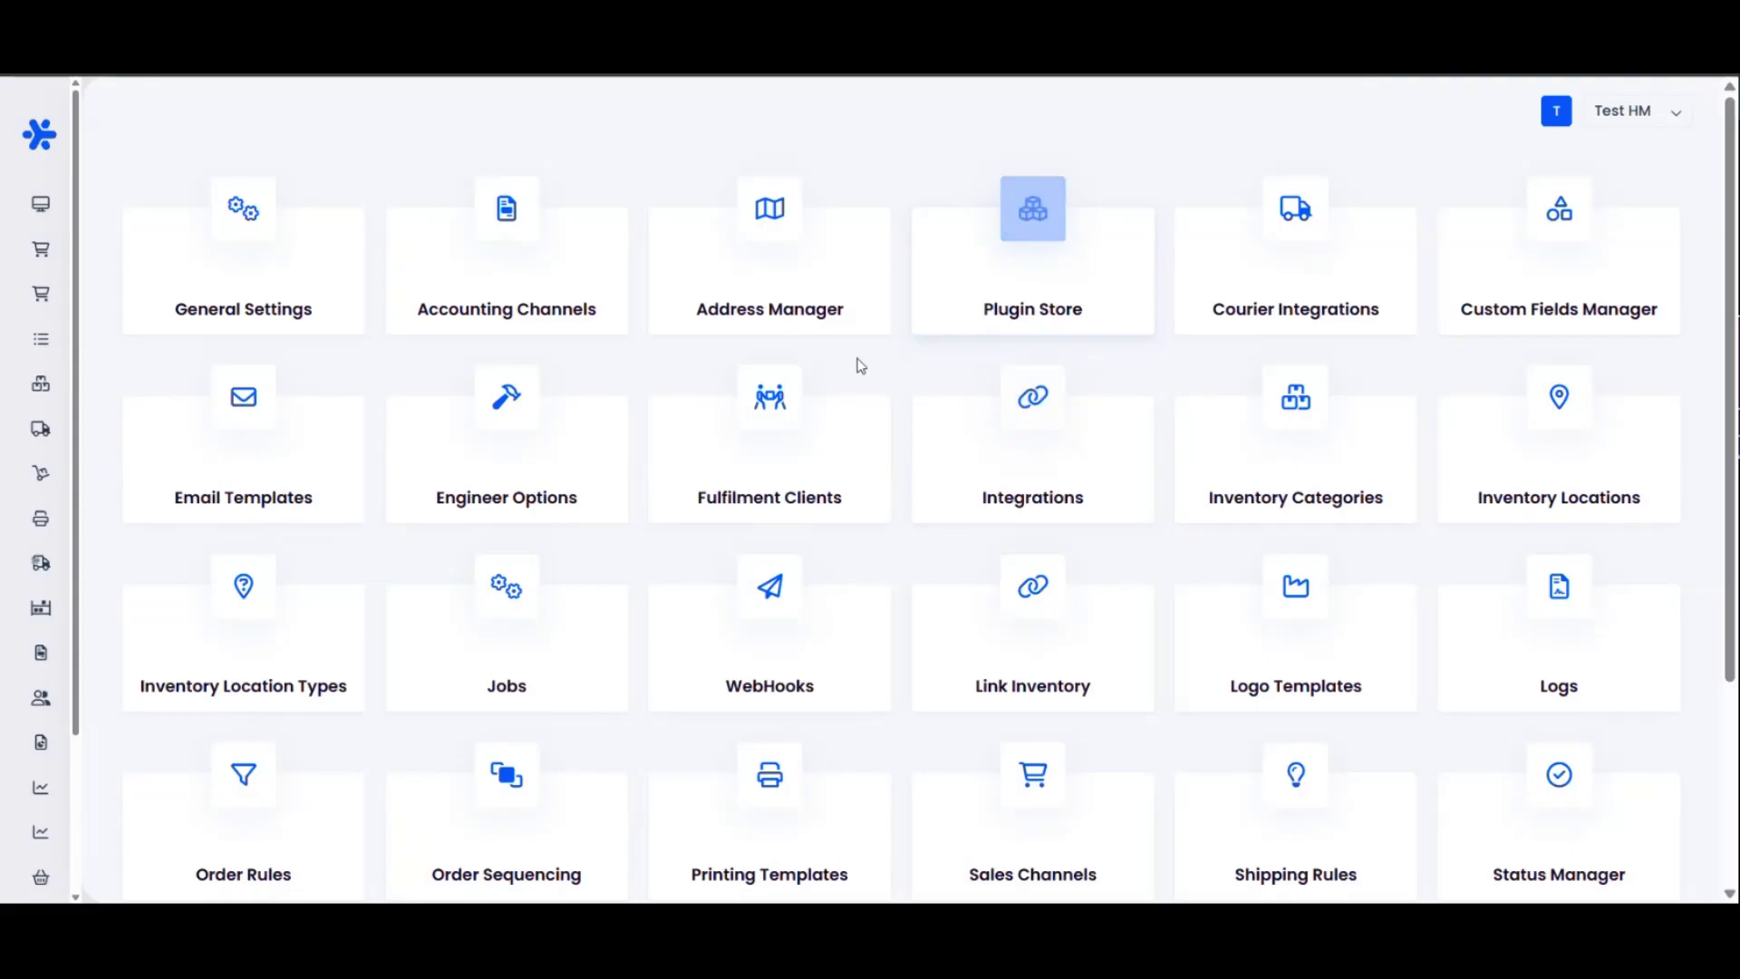
Open the Plugin Store from the system settings
scroll(961, 489, "down", 1)
scroll(993, 611, "up", 1)
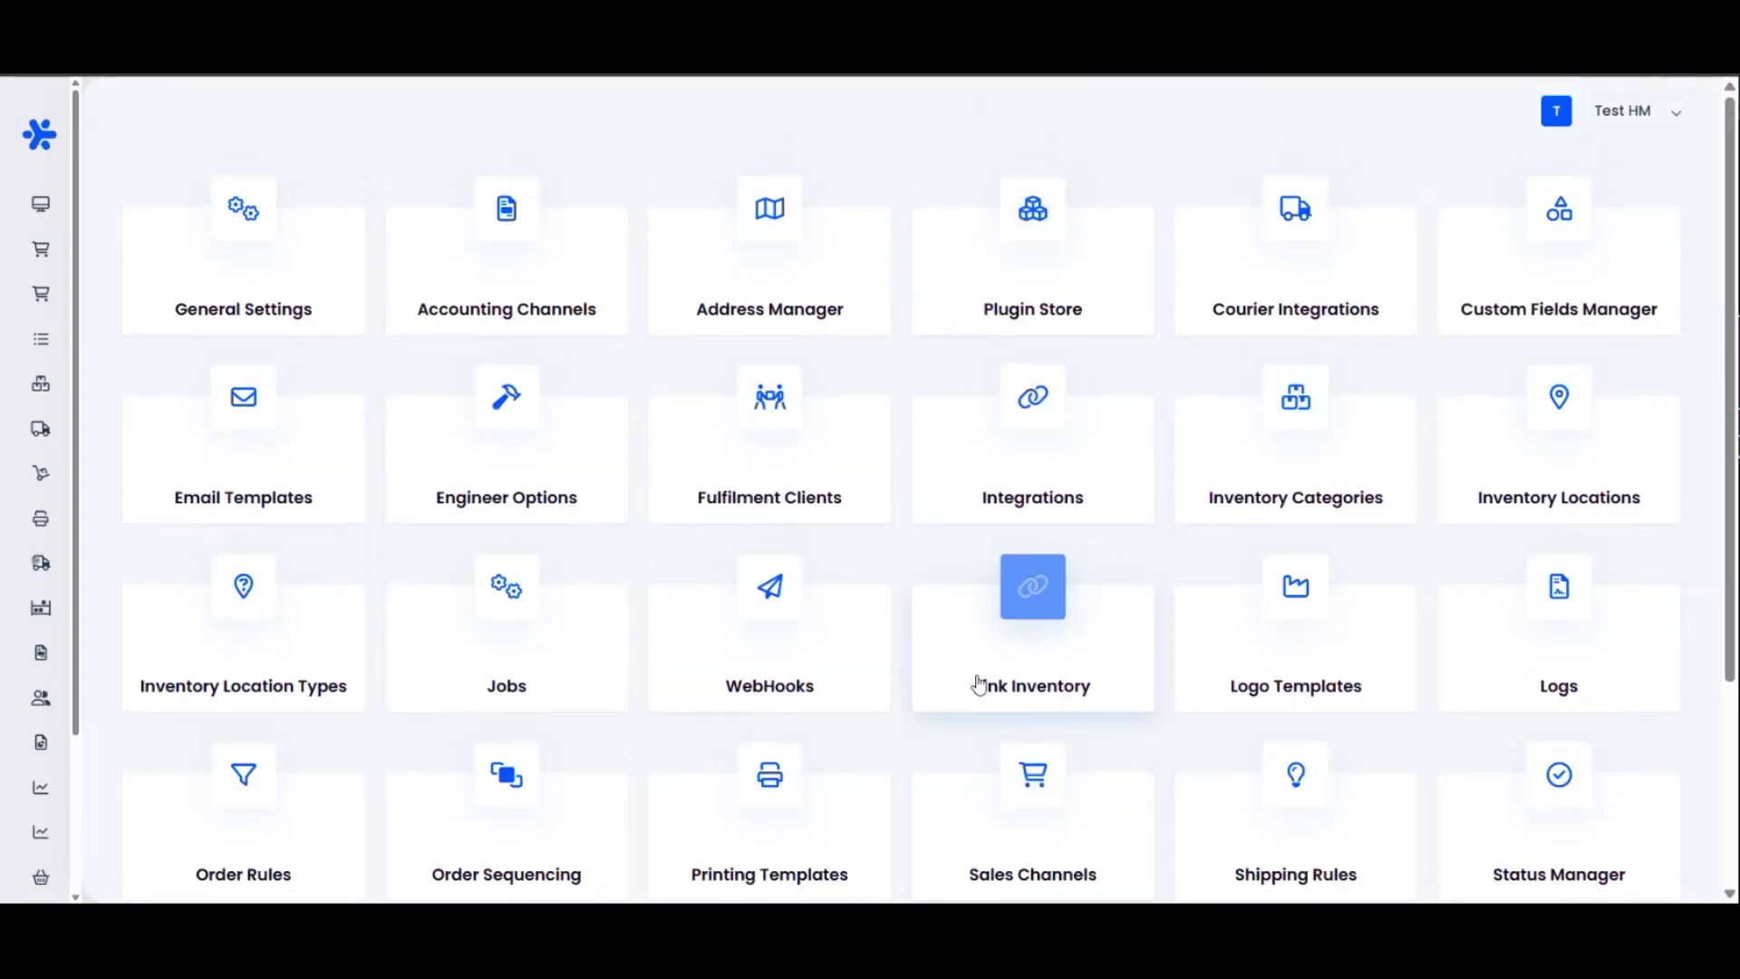
scroll(983, 688, "down", 3)
scroll(674, 623, "up", 3)
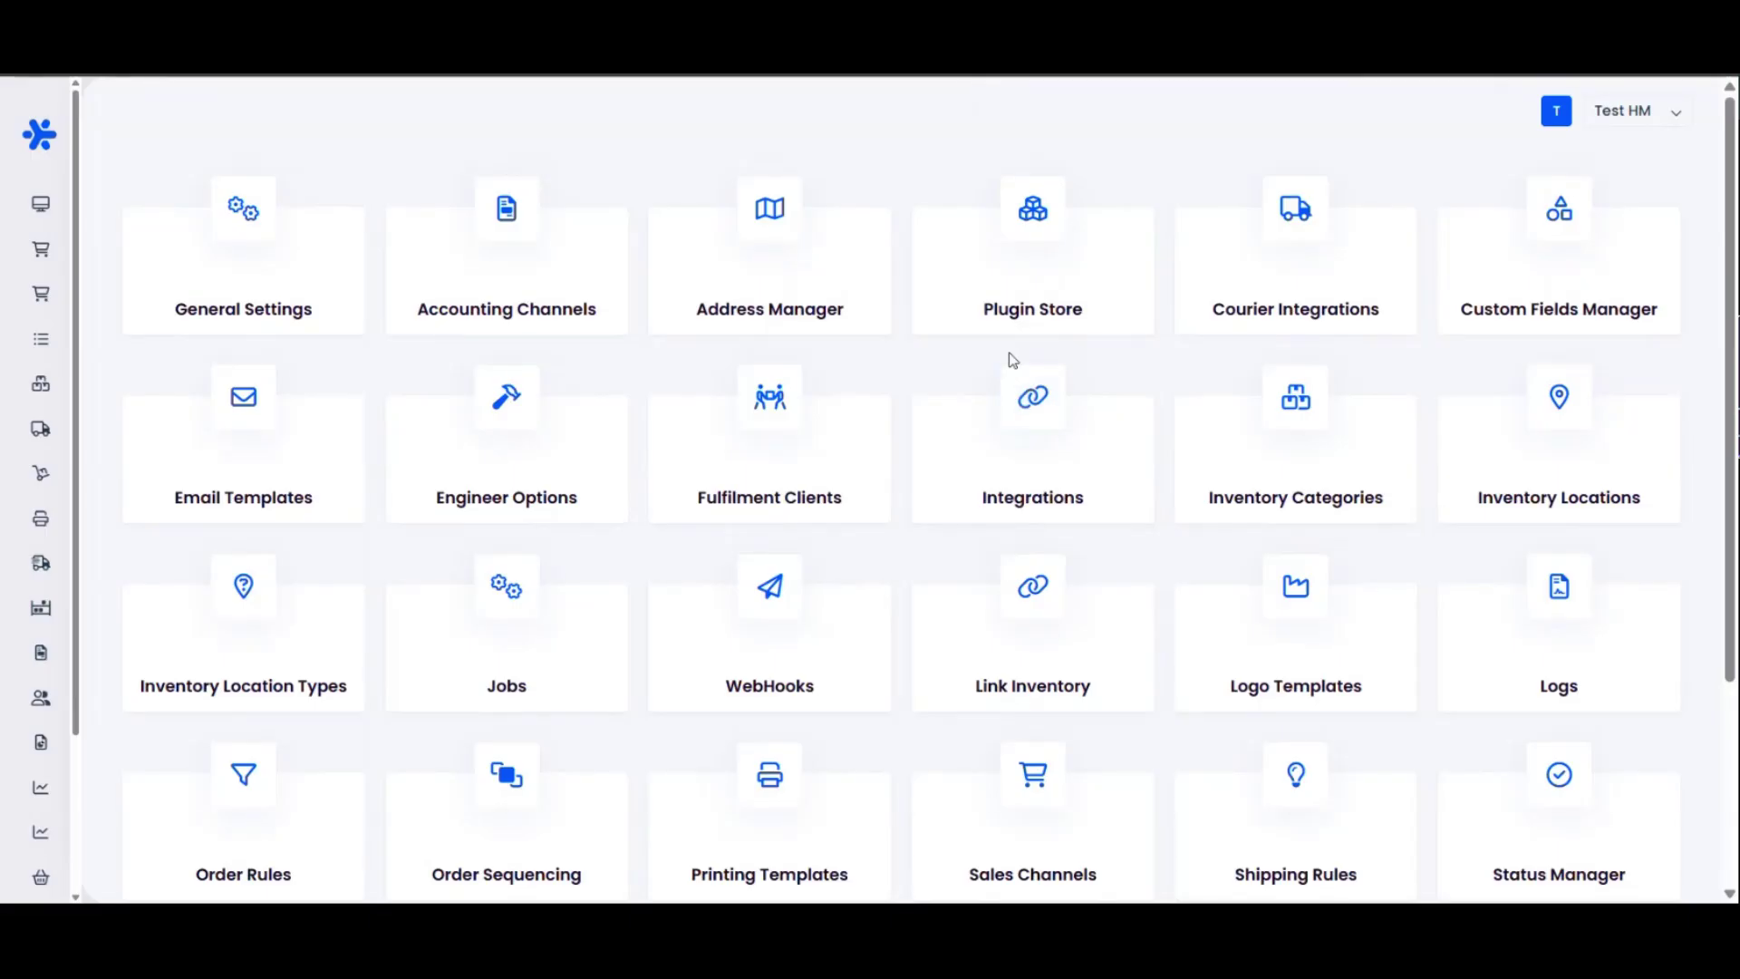
left_click(1062, 288)
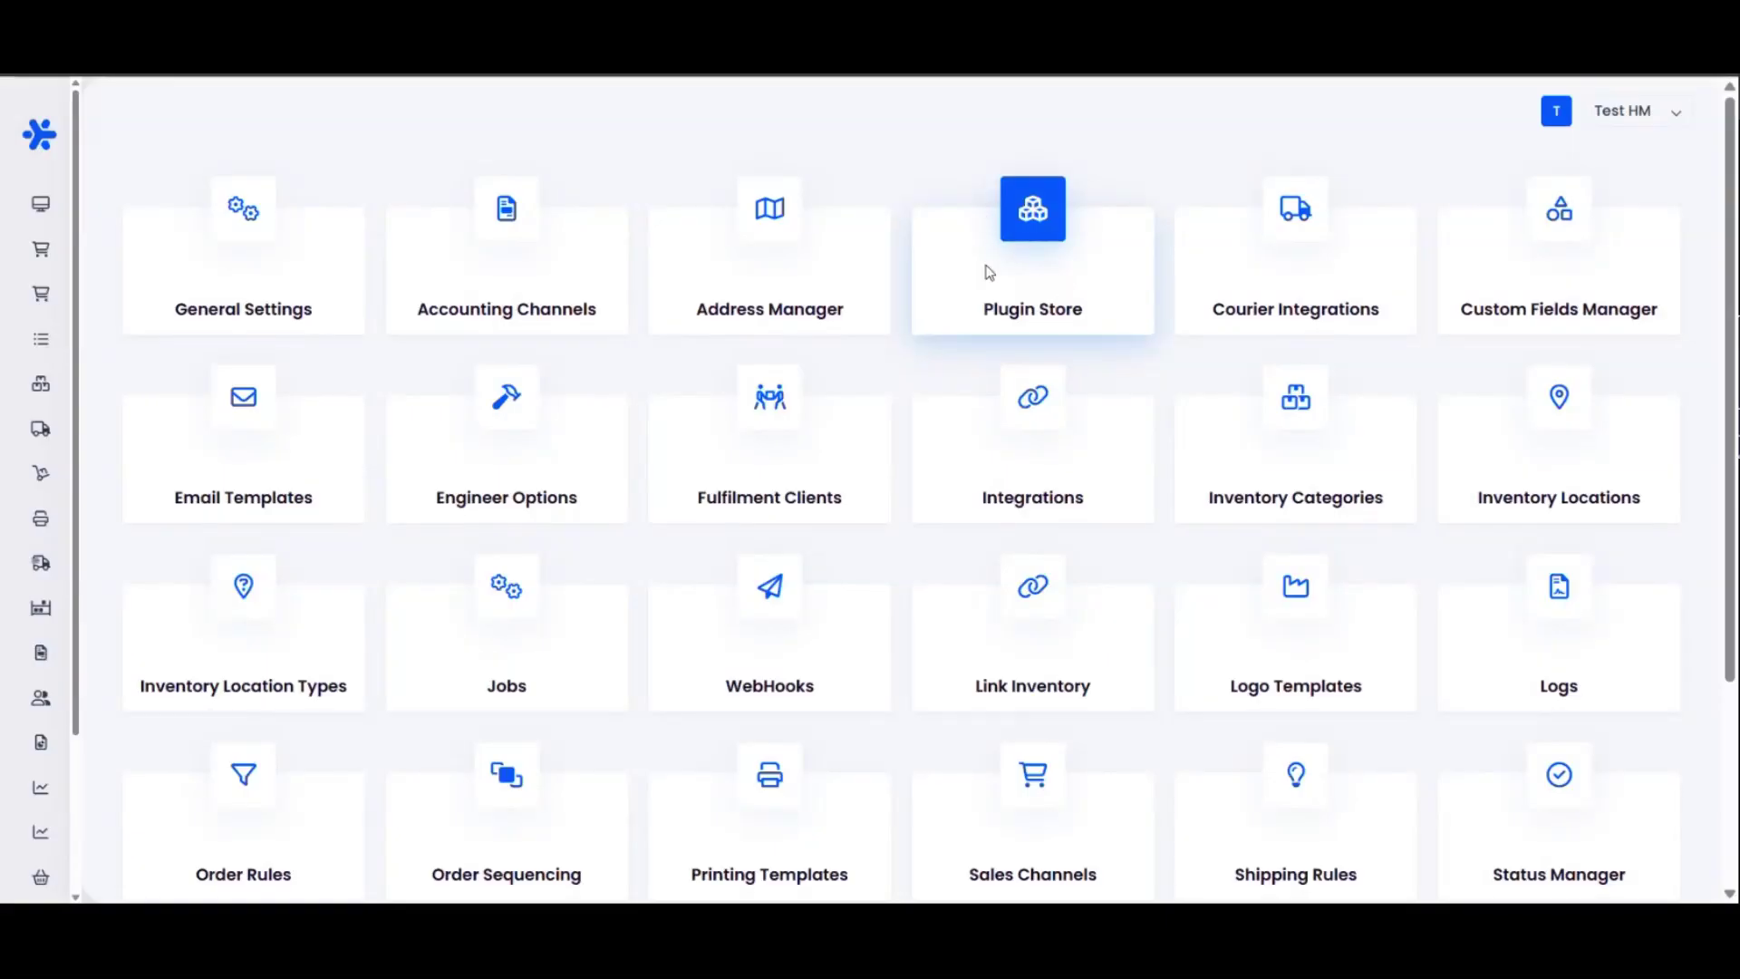
Review the Custom Dashboard Picking plugin's details and return to the list of plugins
scroll(1149, 391, "down", 1)
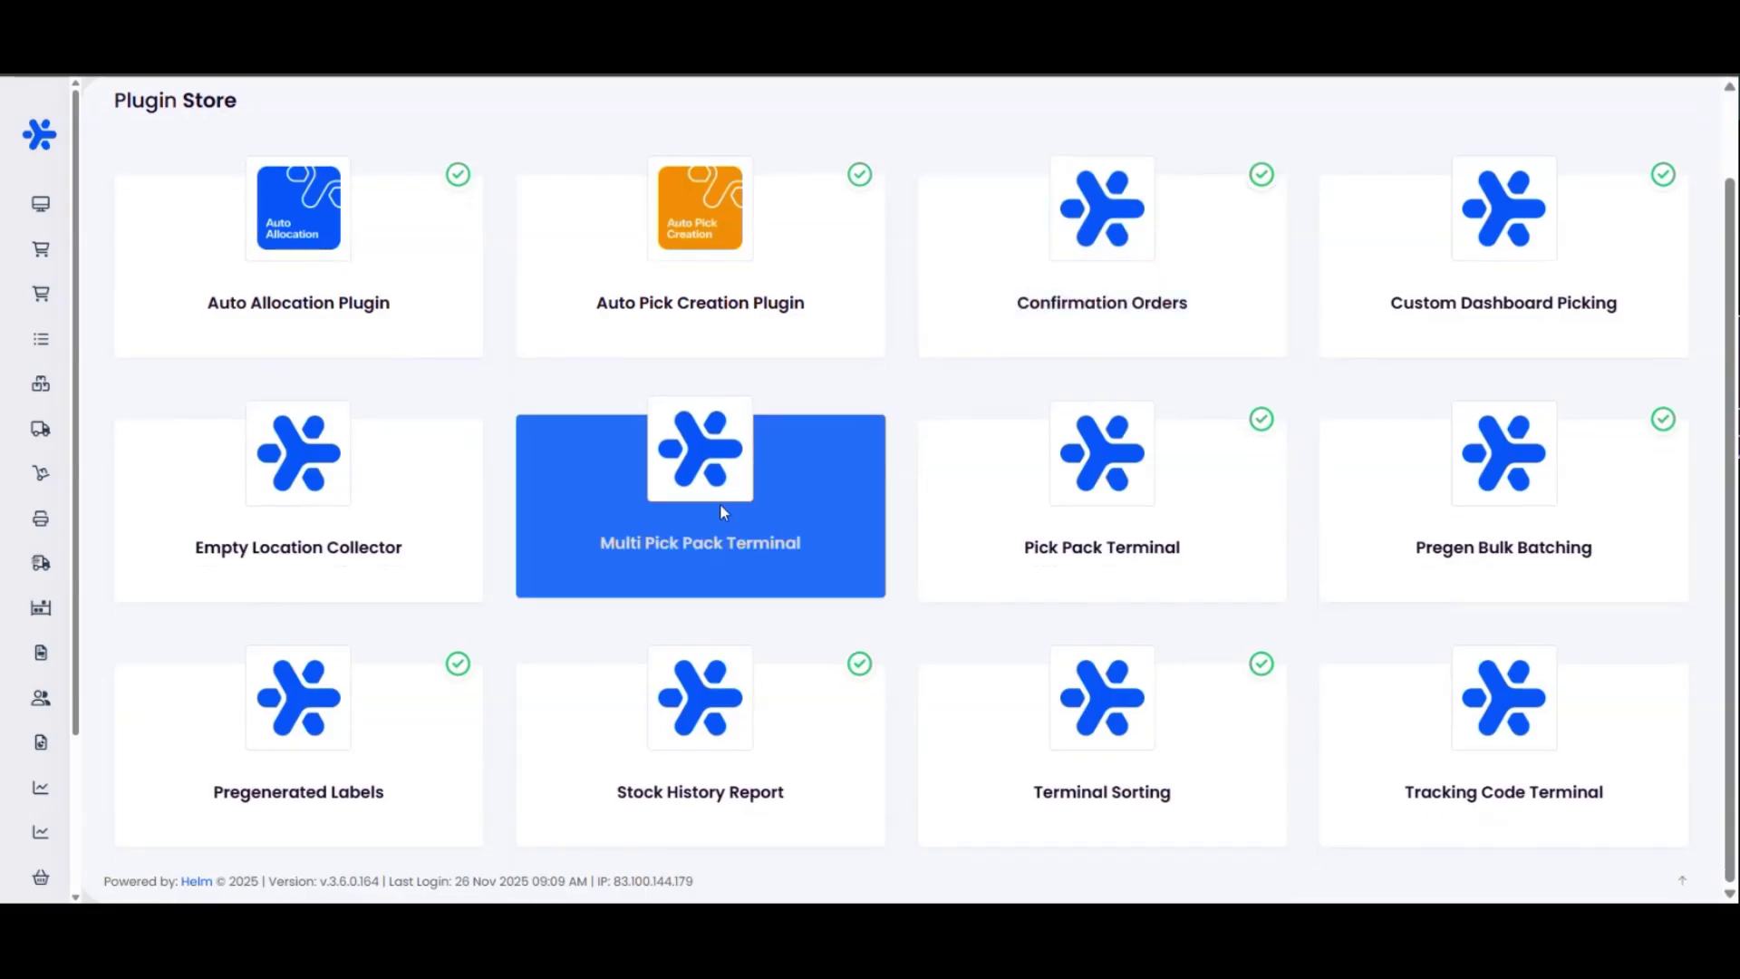
scroll(1393, 439, "up", 1)
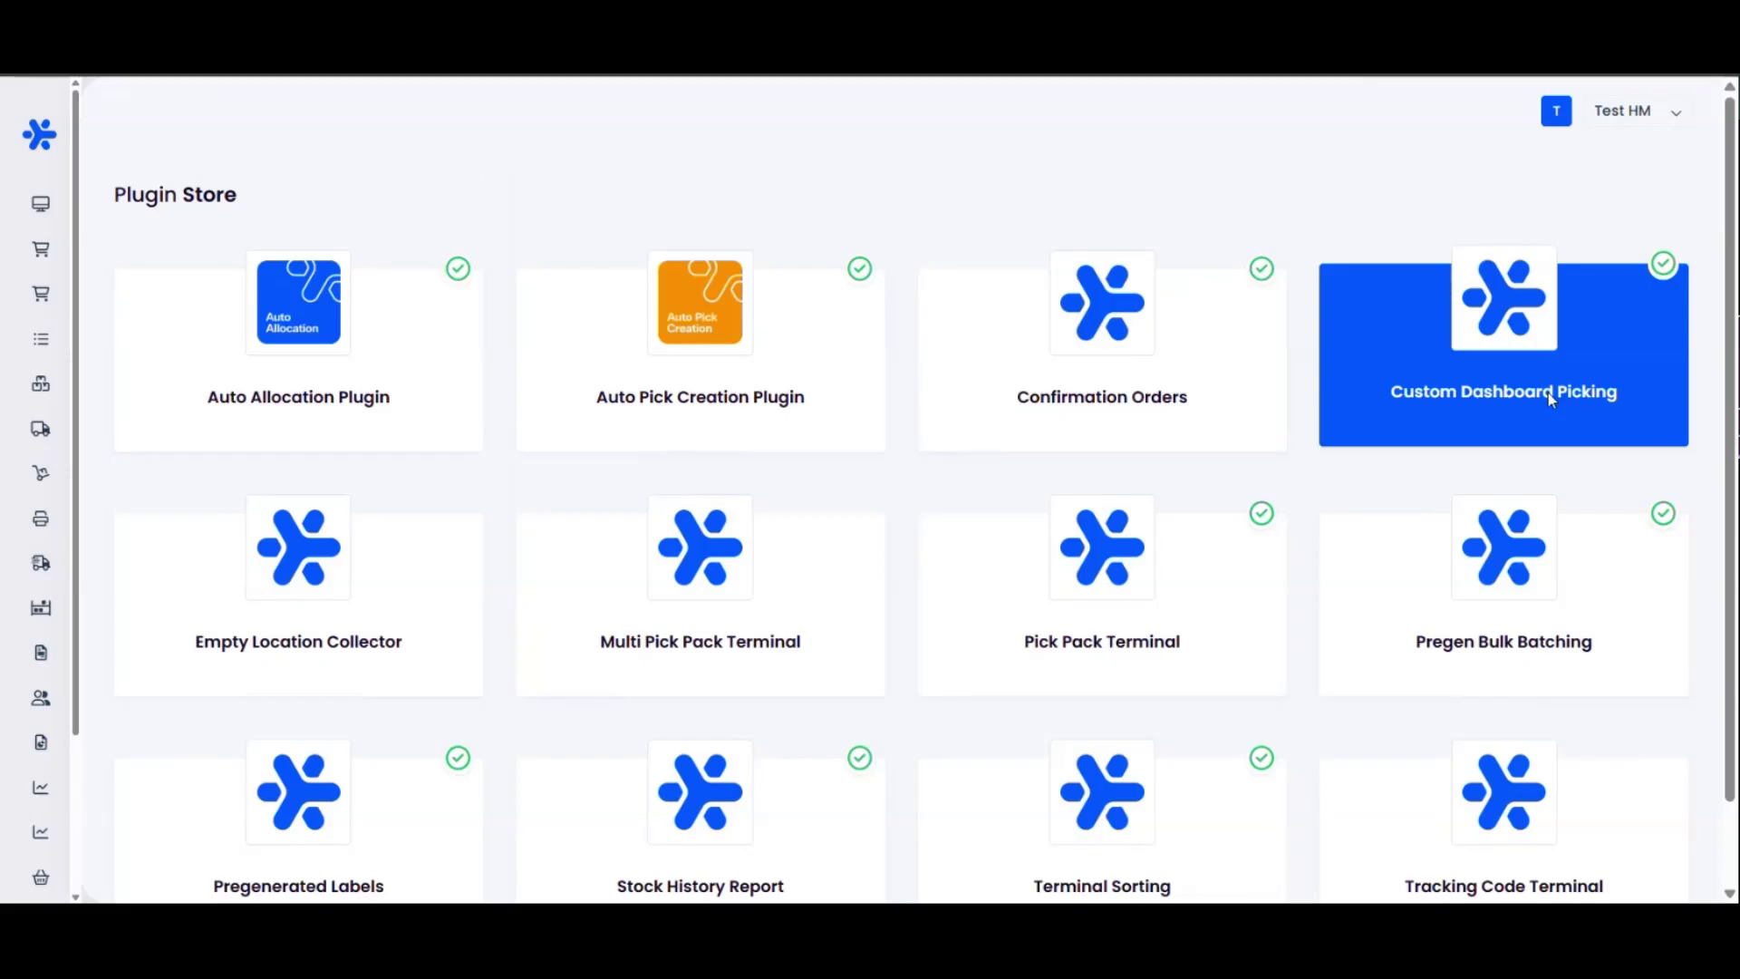
left_click(1488, 339)
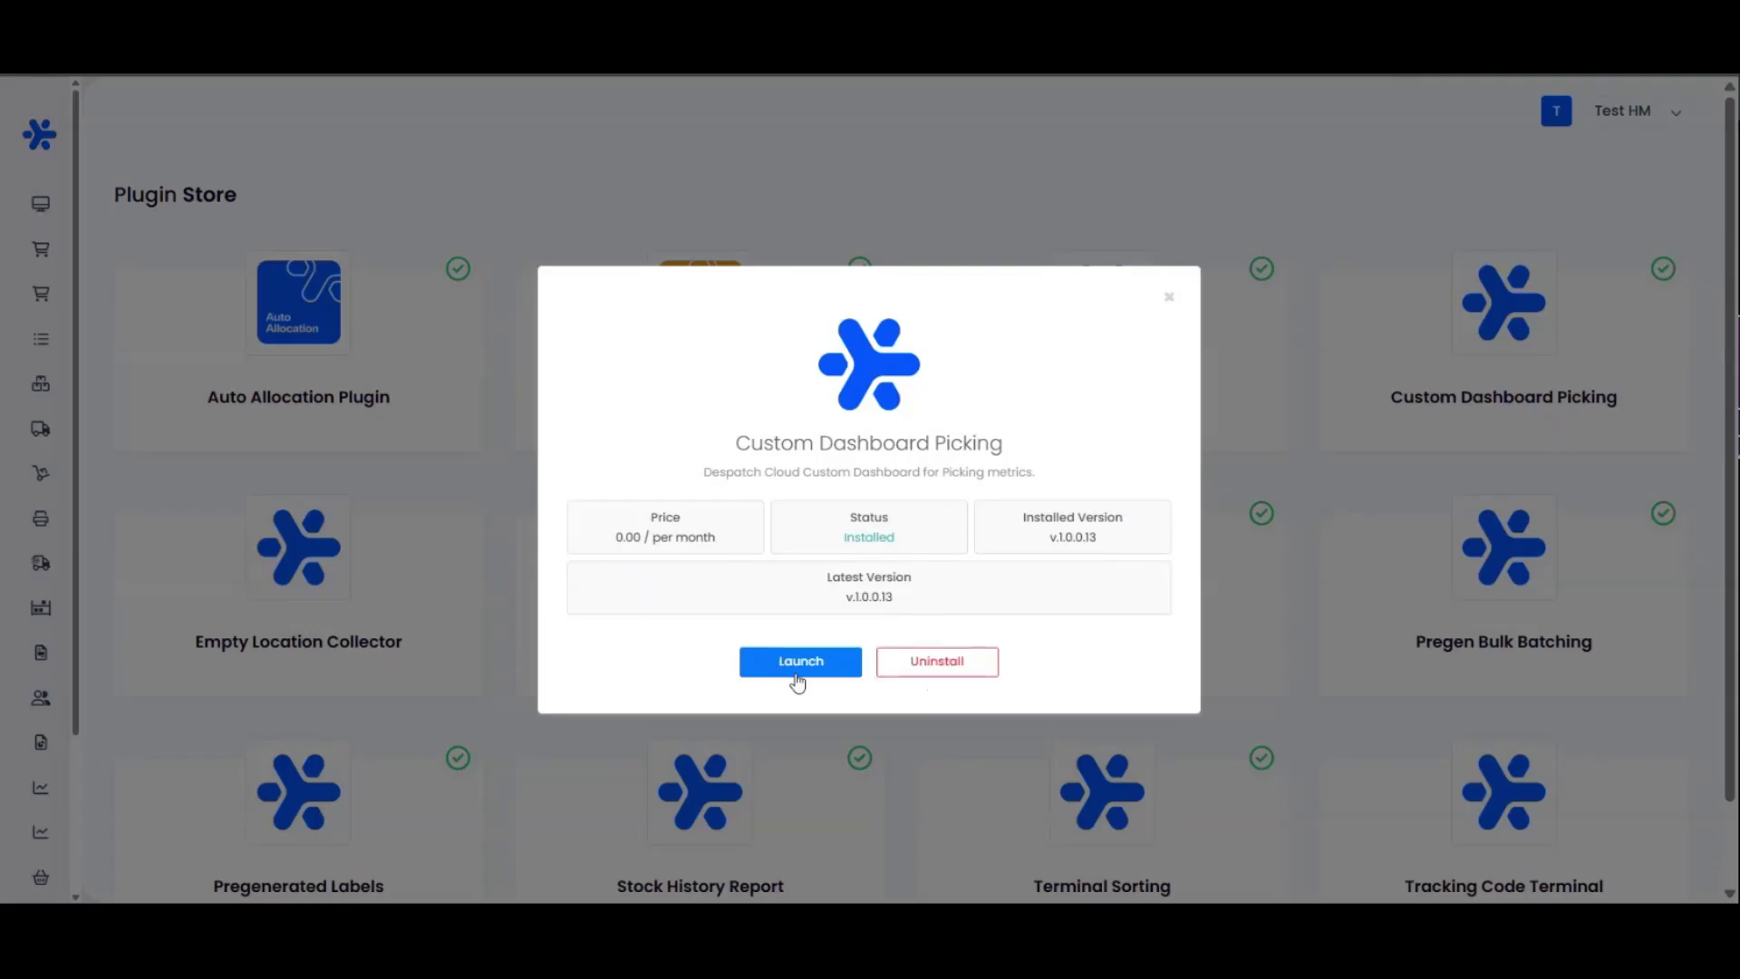
left_click(1169, 297)
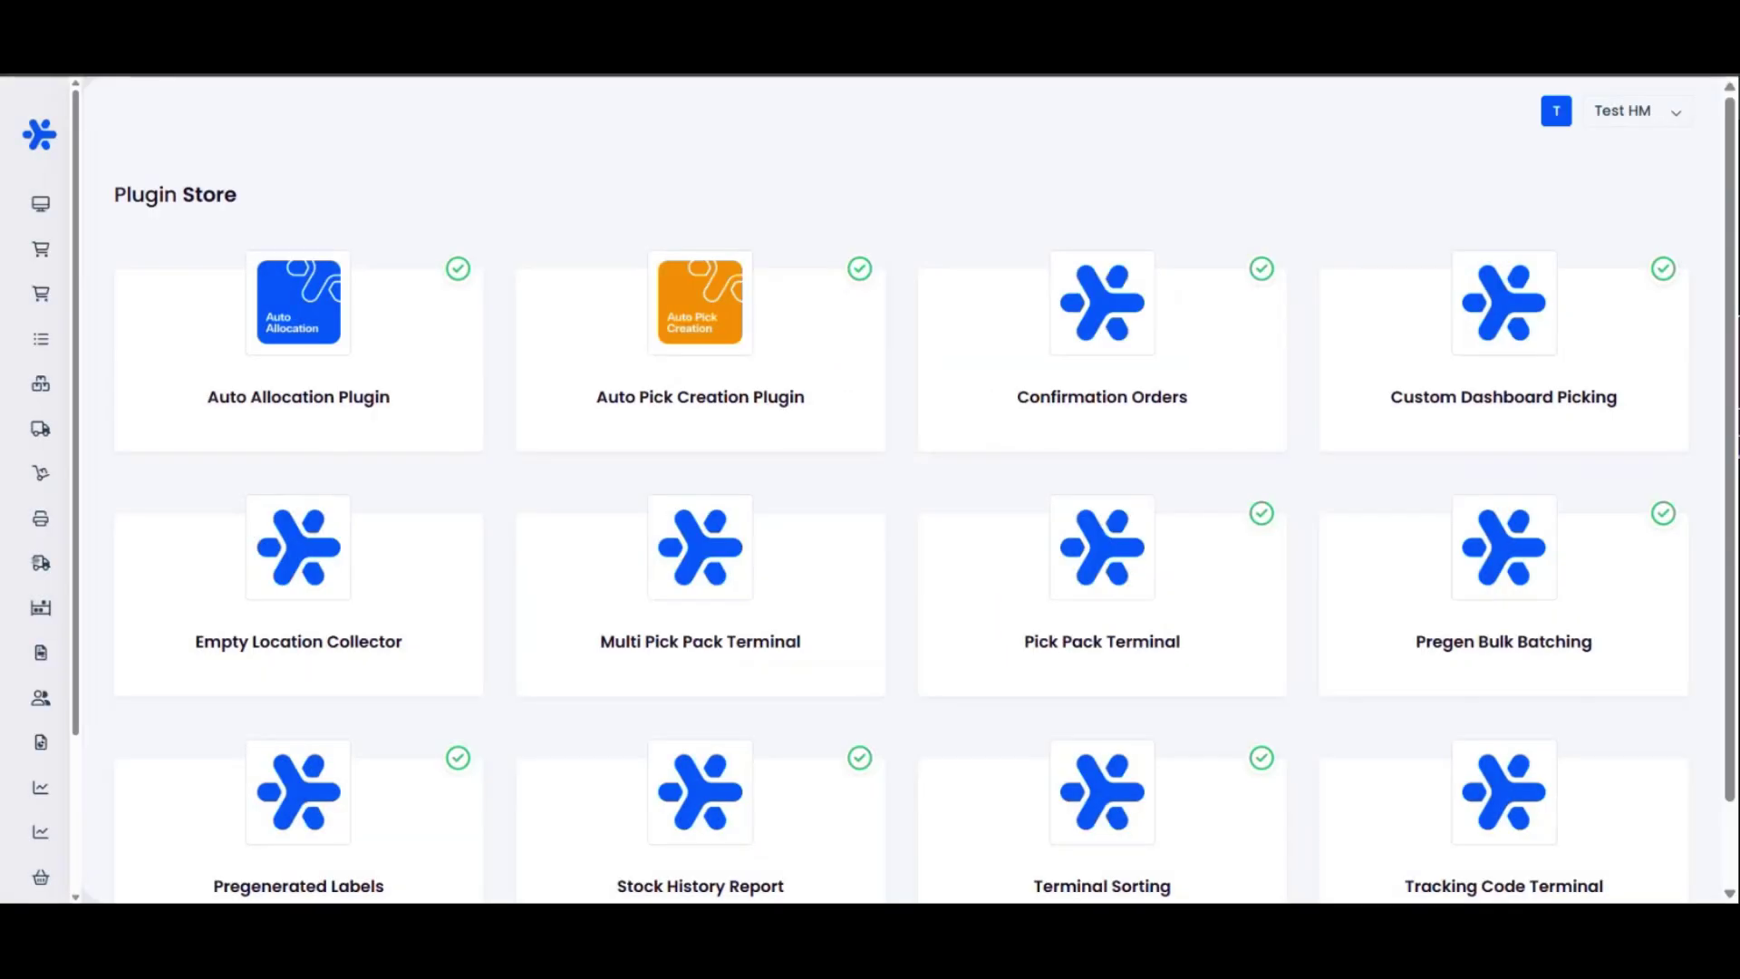
Open the Custom Dashboard and its settings
mouse_move(66, 272)
scroll(129, 671, "down", 2)
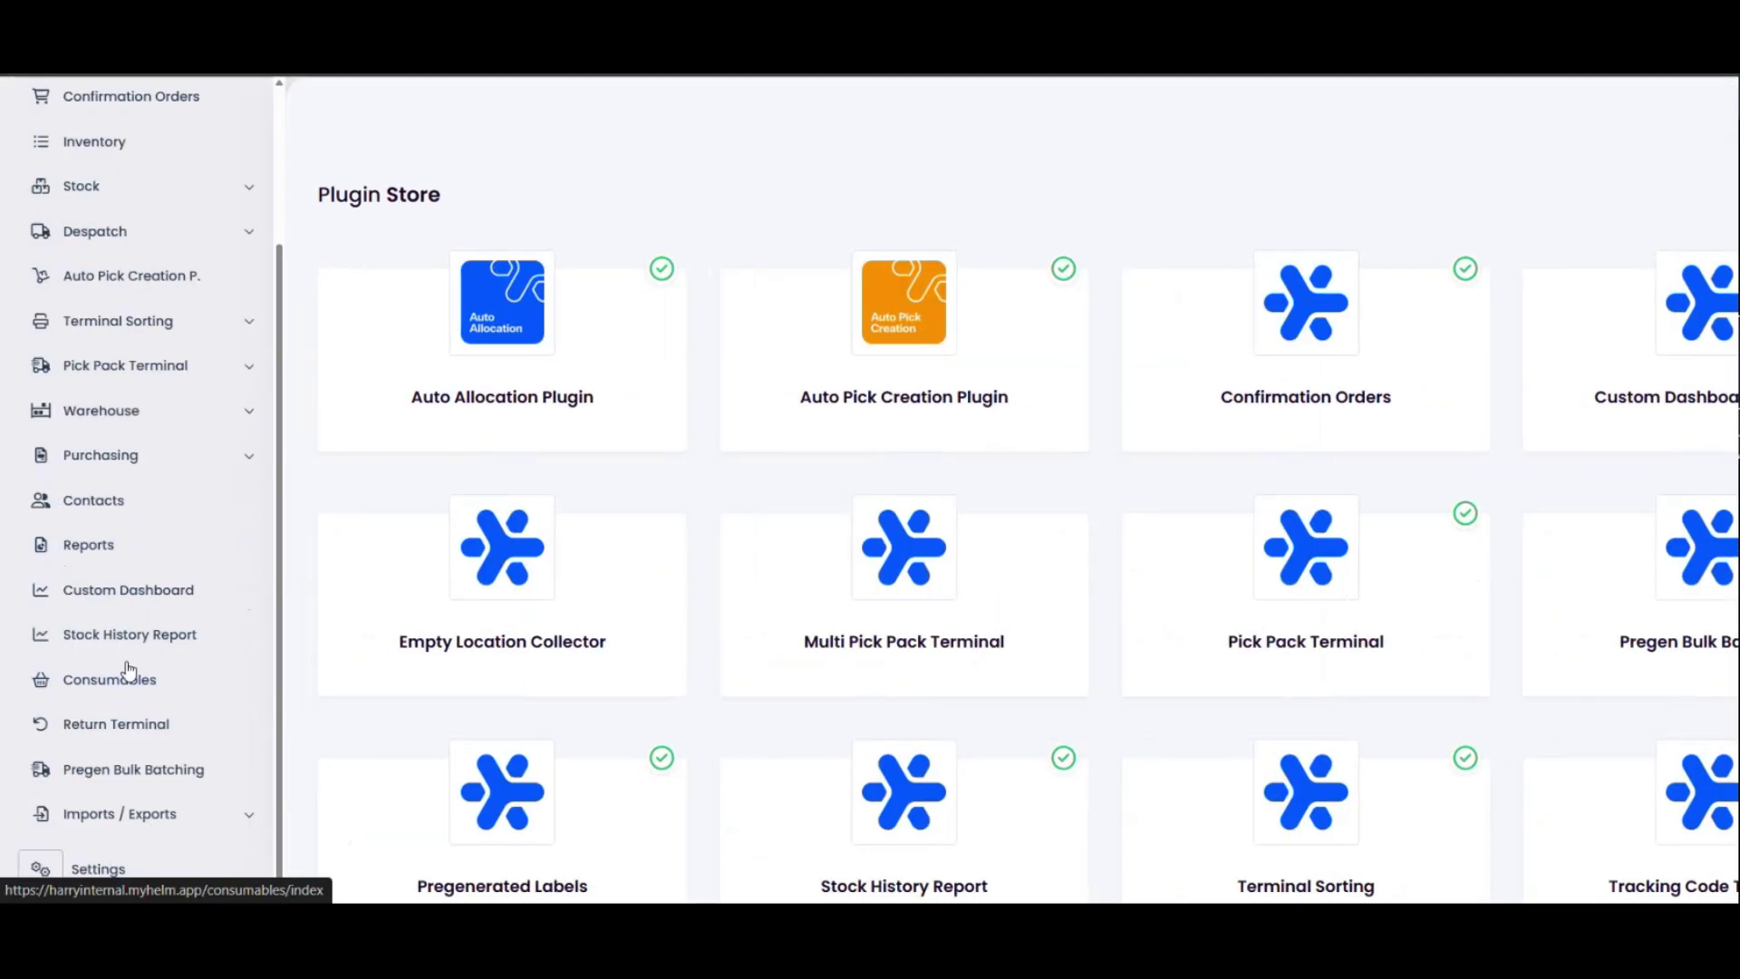
left_click(135, 600)
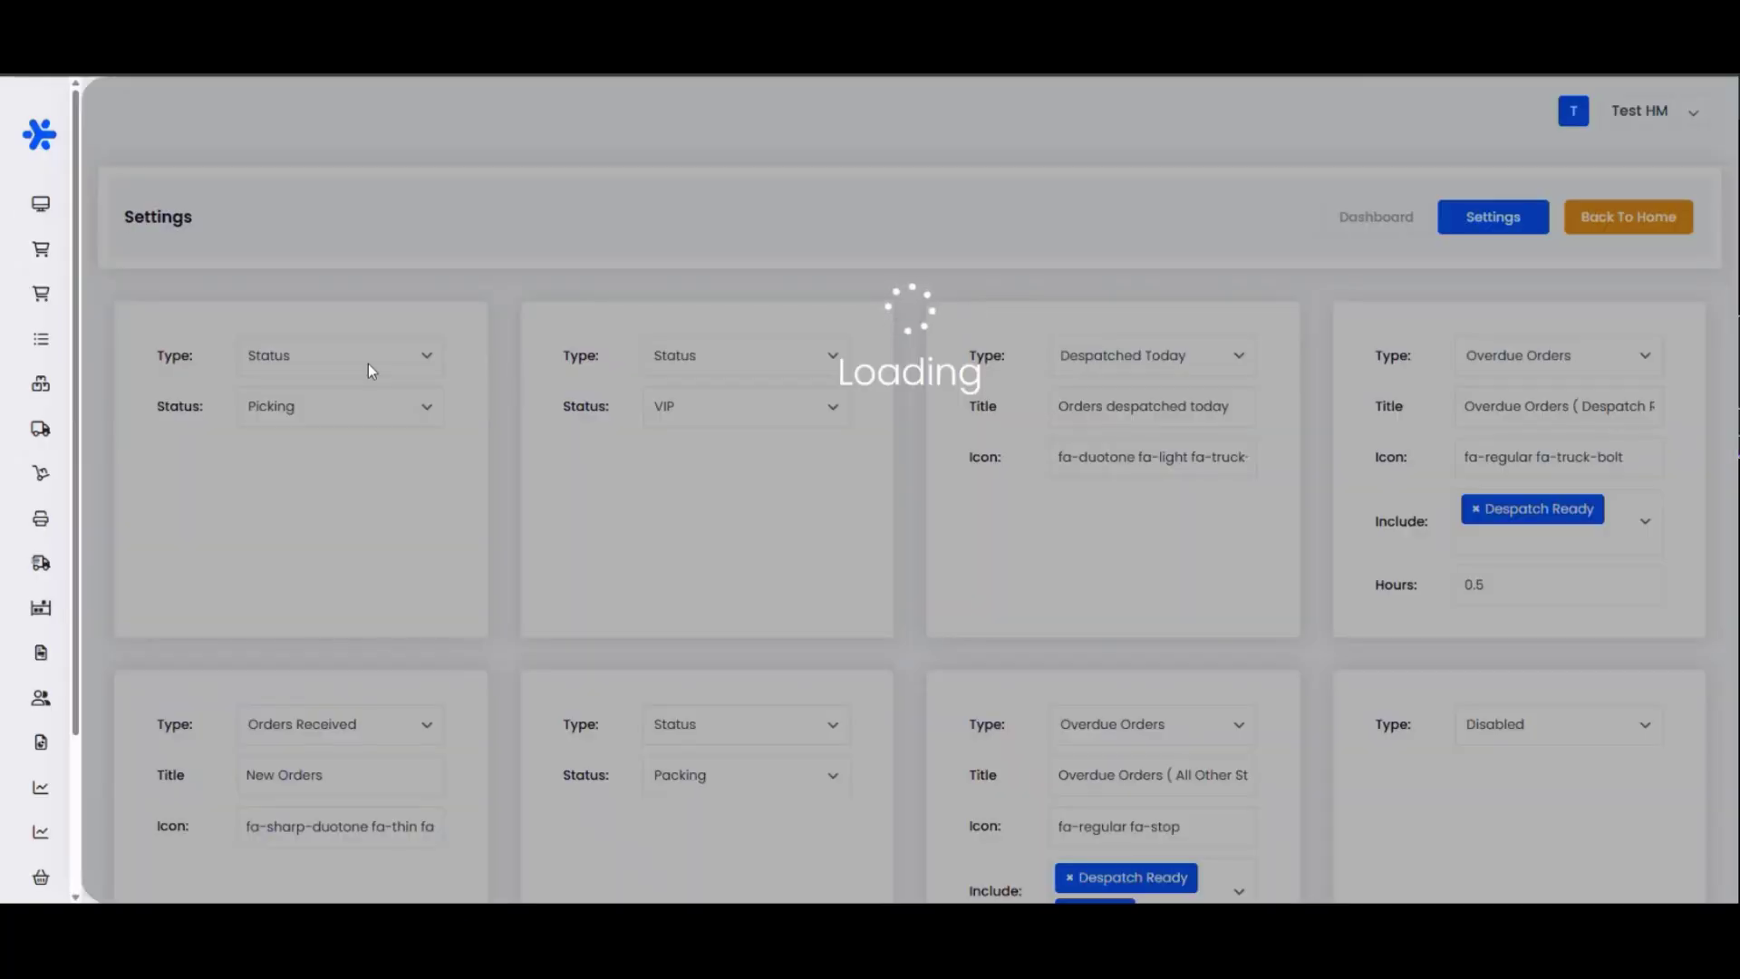
Disable the first three dashboard tiles in the first row: Picking status, VIP status and Despatched Today
left_click(369, 367)
left_click(337, 394)
left_click(782, 351)
left_click(763, 394)
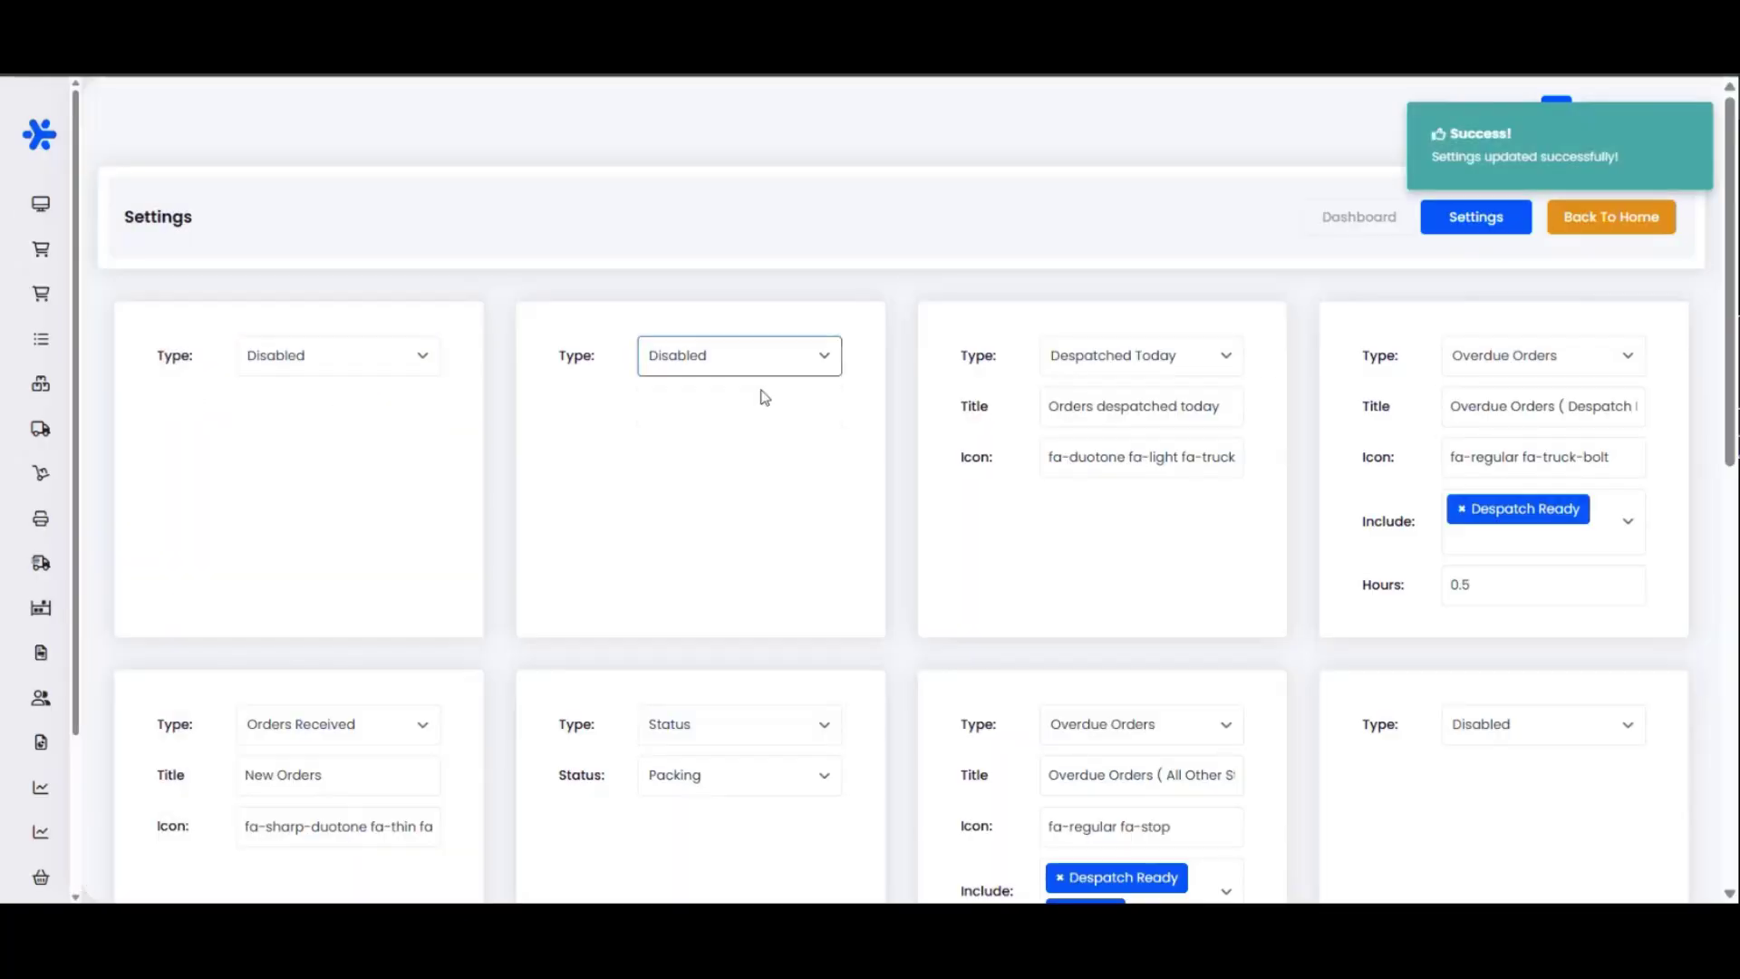
left_click(1111, 355)
left_click(1106, 393)
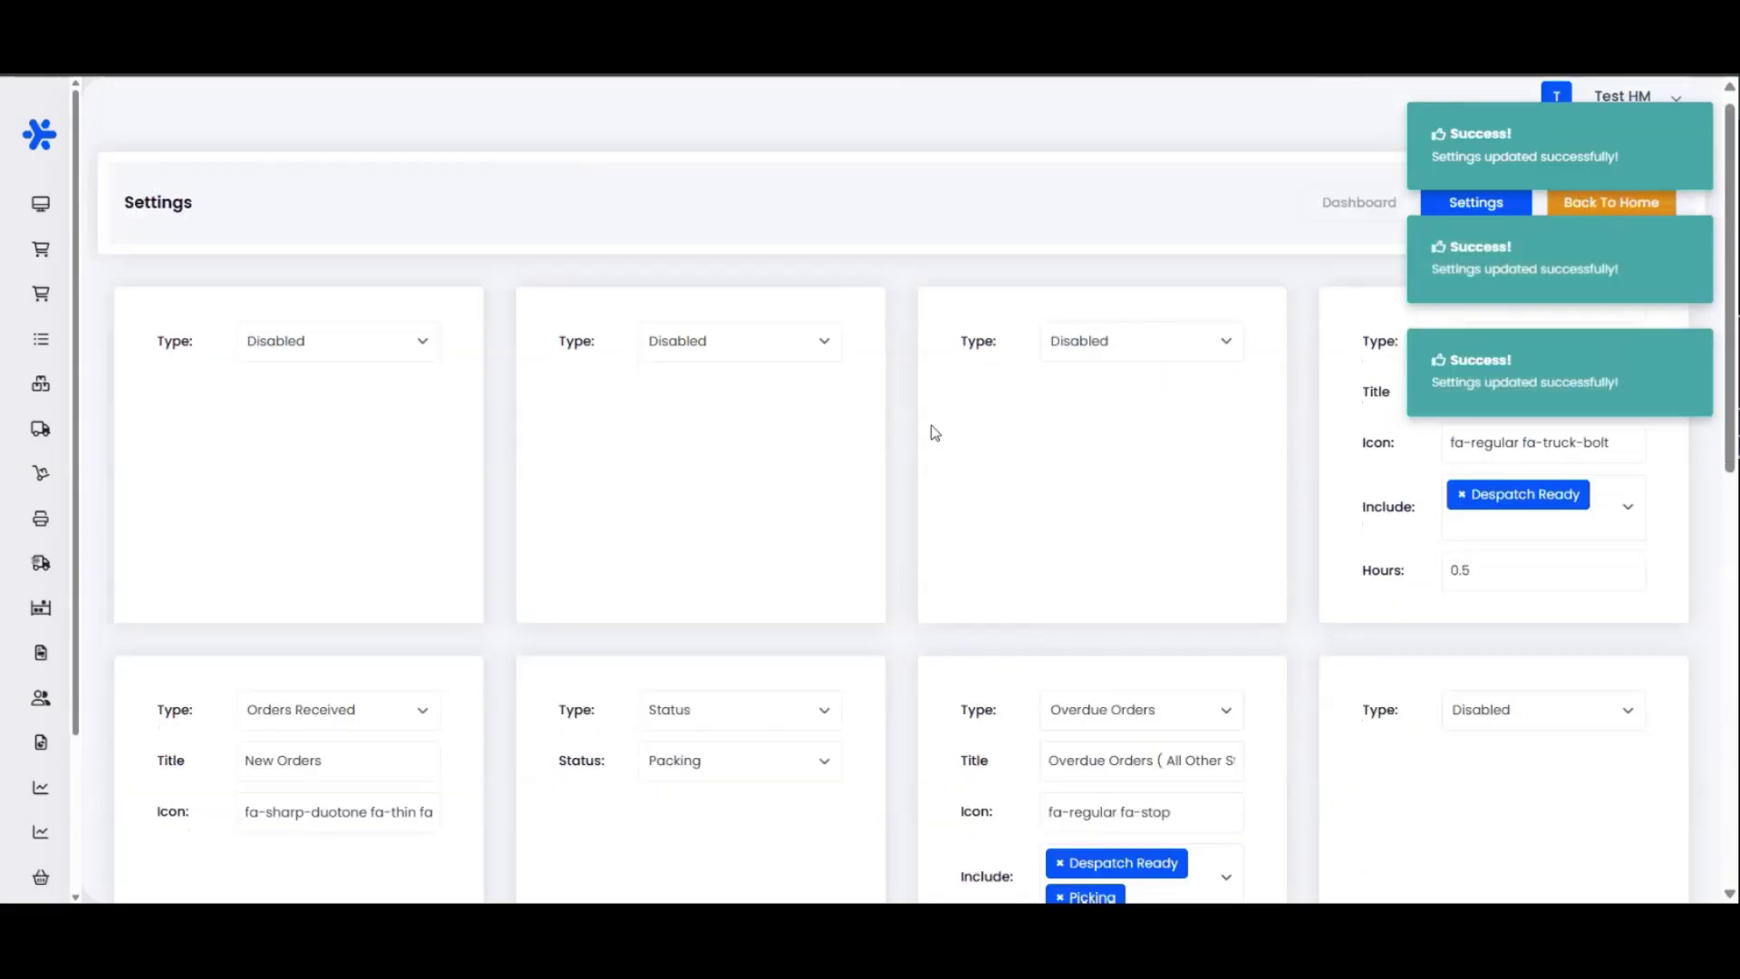
Disable the second row's Overdue Orders, Packing status and Orders Received tiles
left_click(1158, 725)
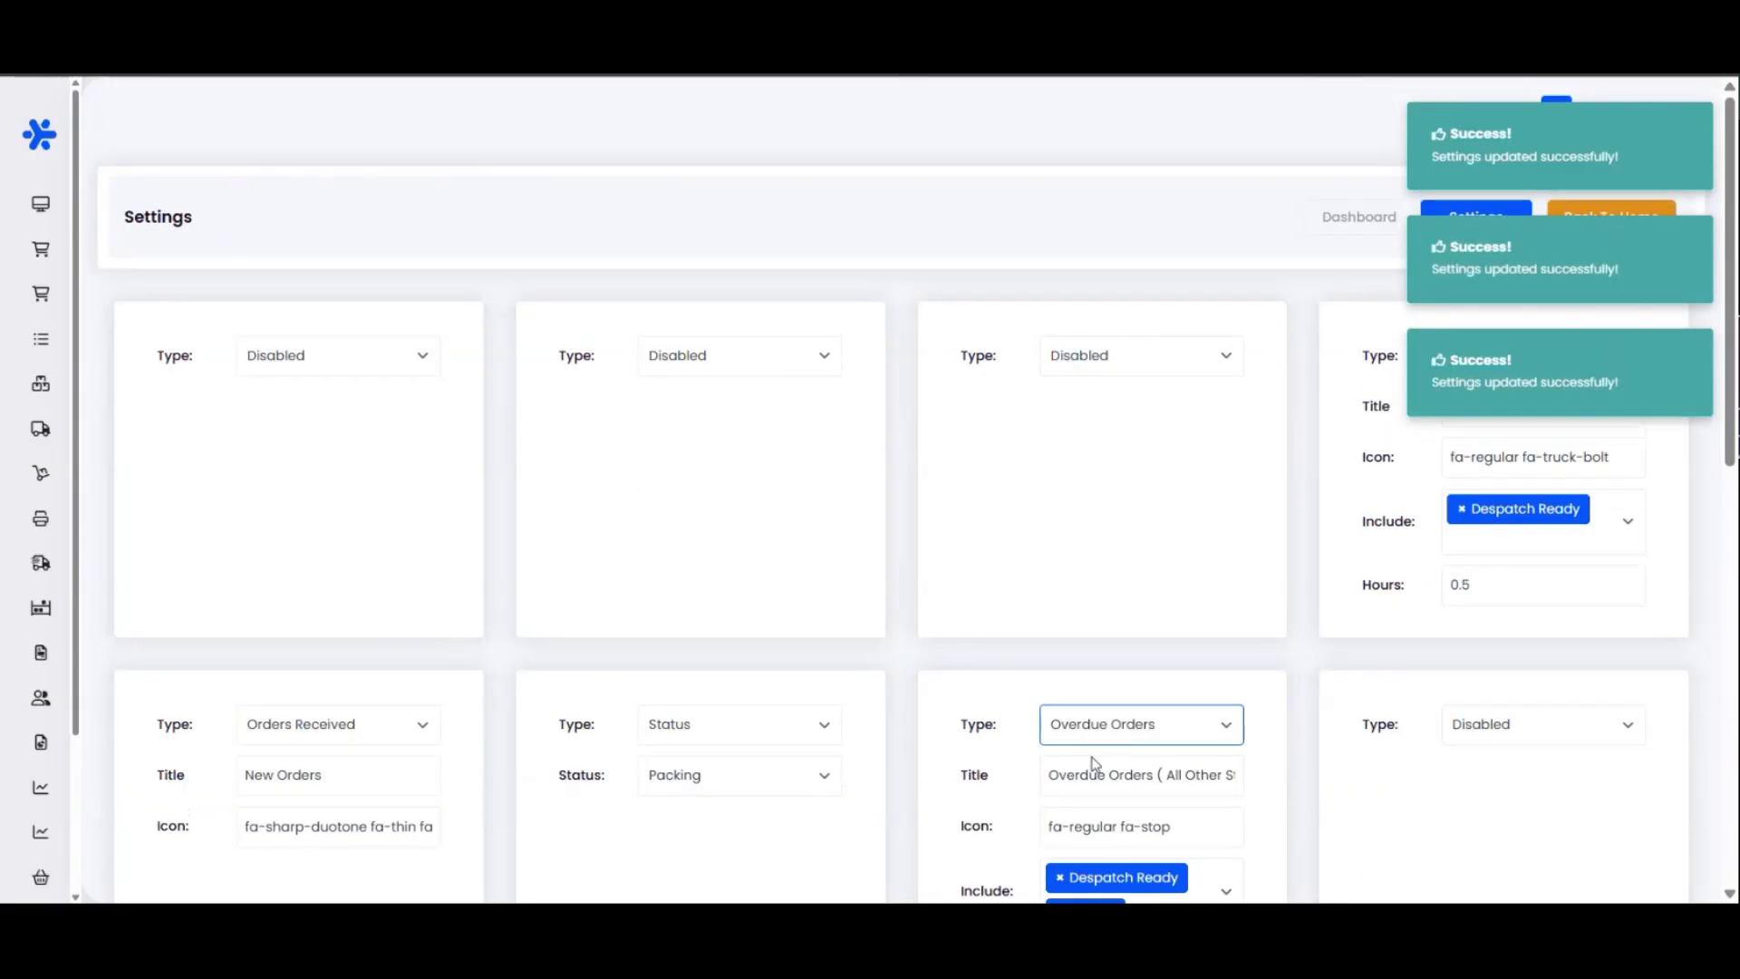
left_click(1094, 764)
left_click(704, 725)
left_click(710, 773)
left_click(372, 719)
left_click(356, 767)
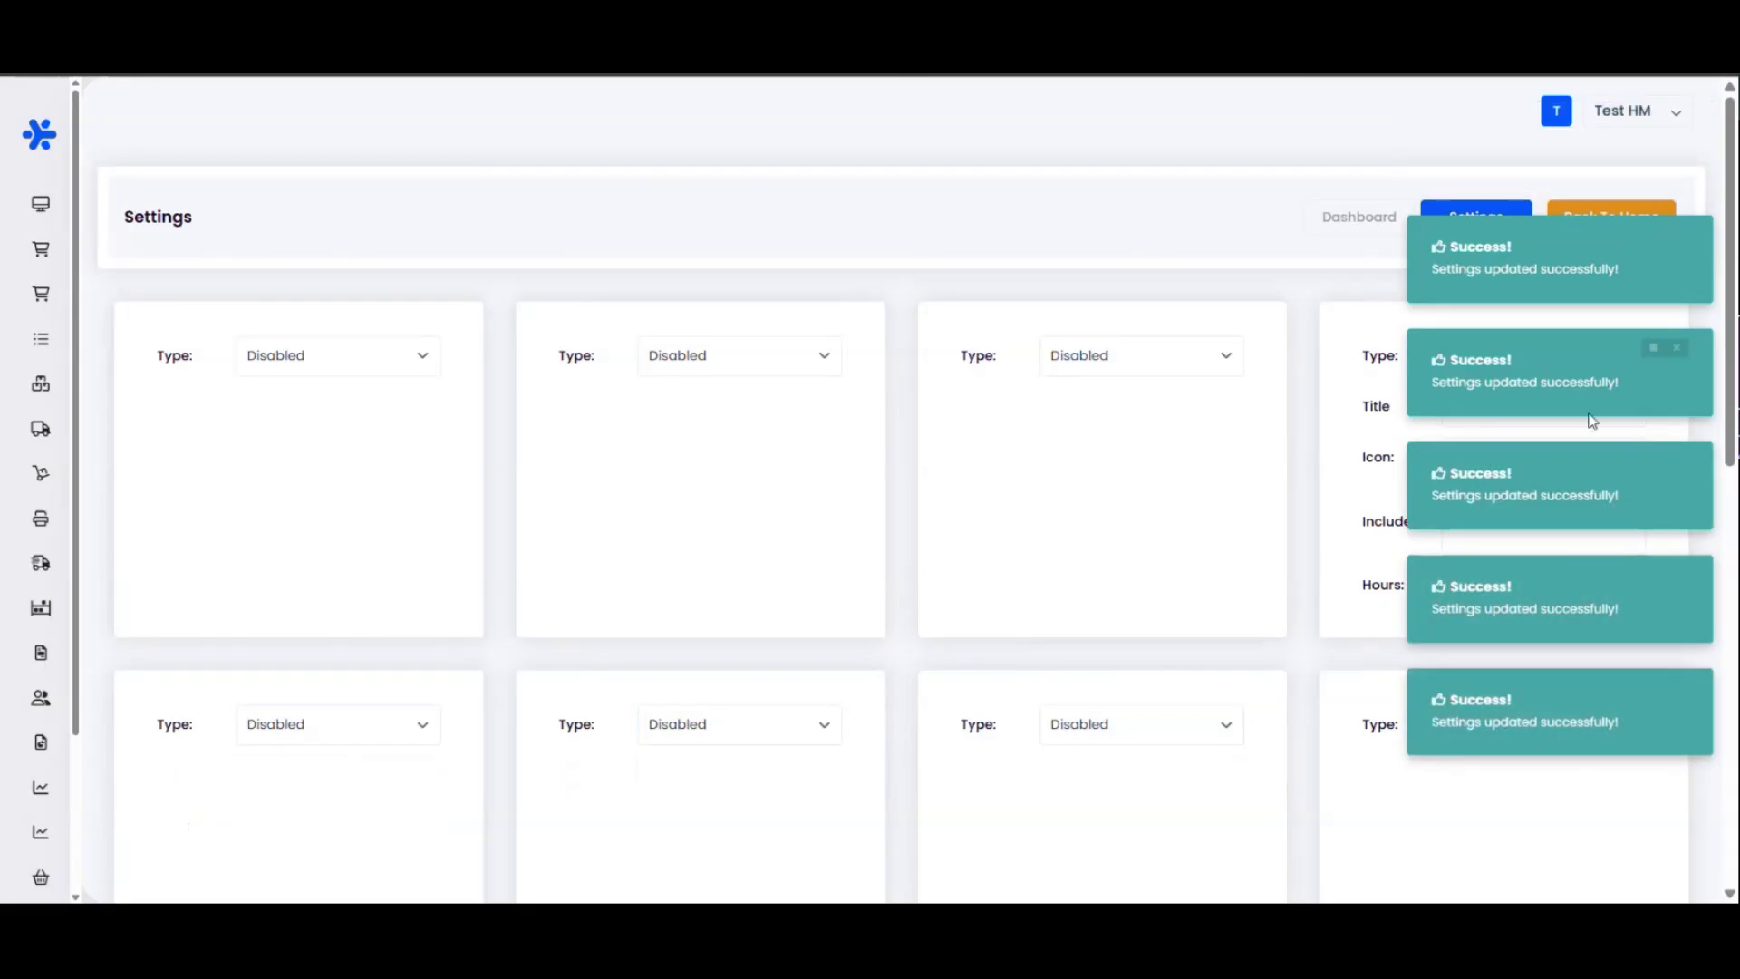
Disable the second and third tiles in the third row, including the Back Order status tile
scroll(855, 652, "down", 3)
left_click(747, 413)
left_click(715, 466)
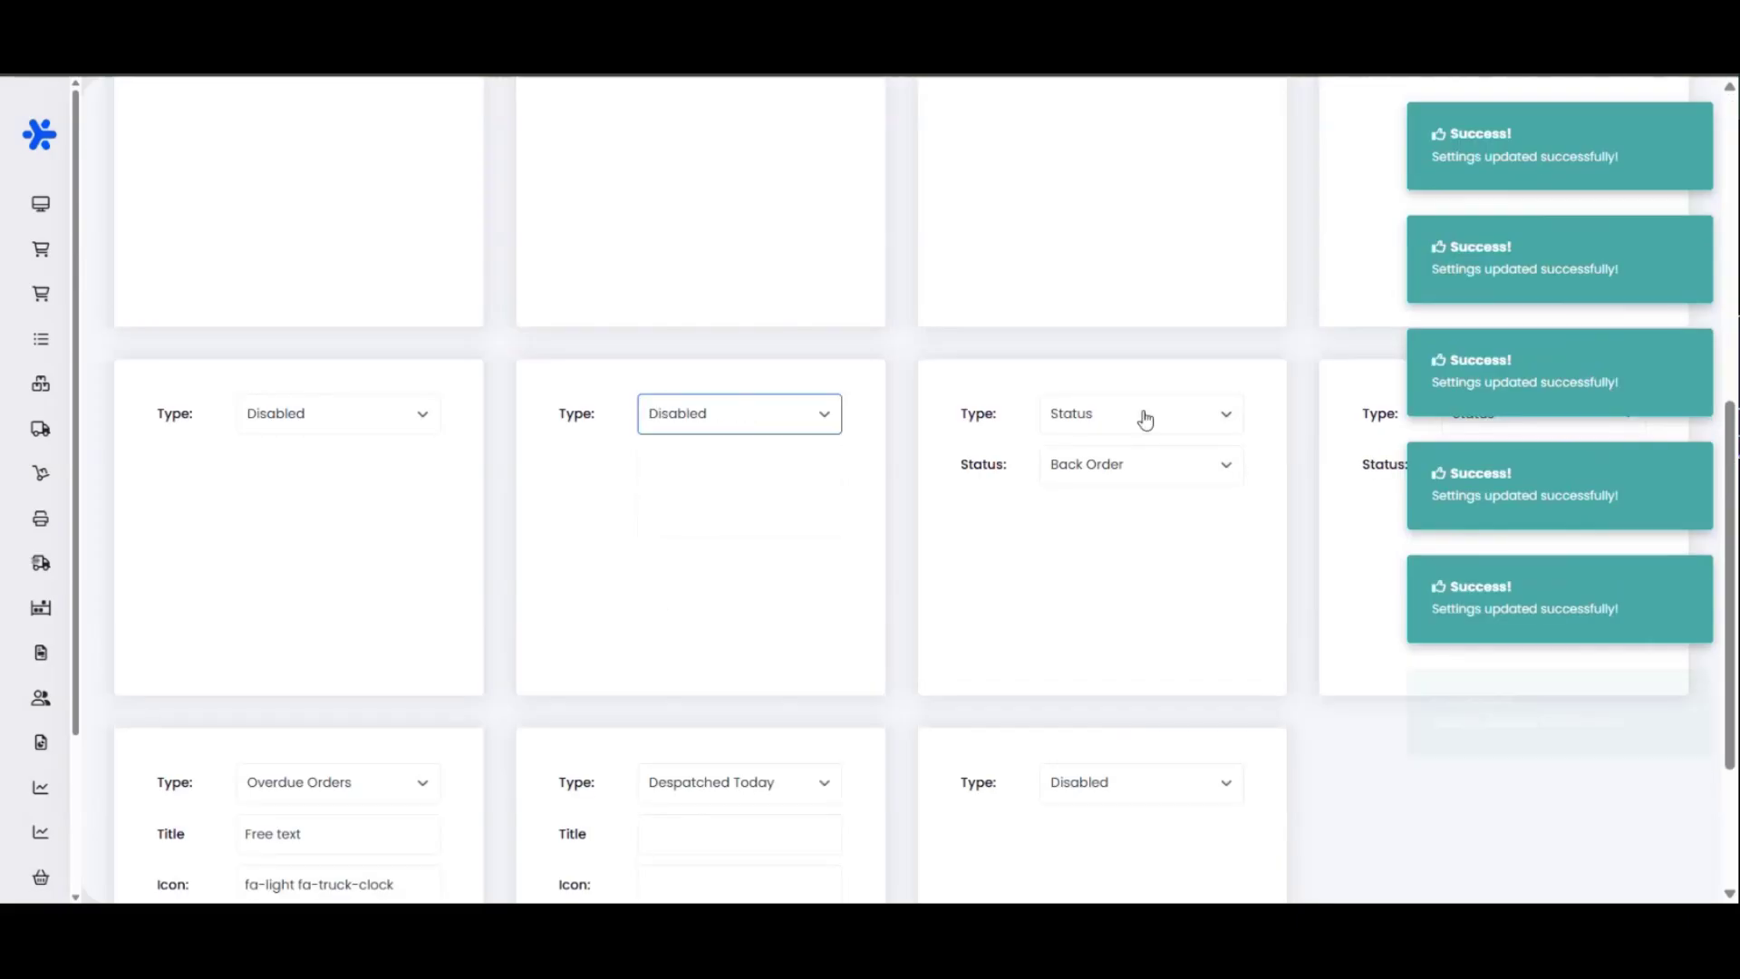
left_click(1144, 418)
left_click(1138, 453)
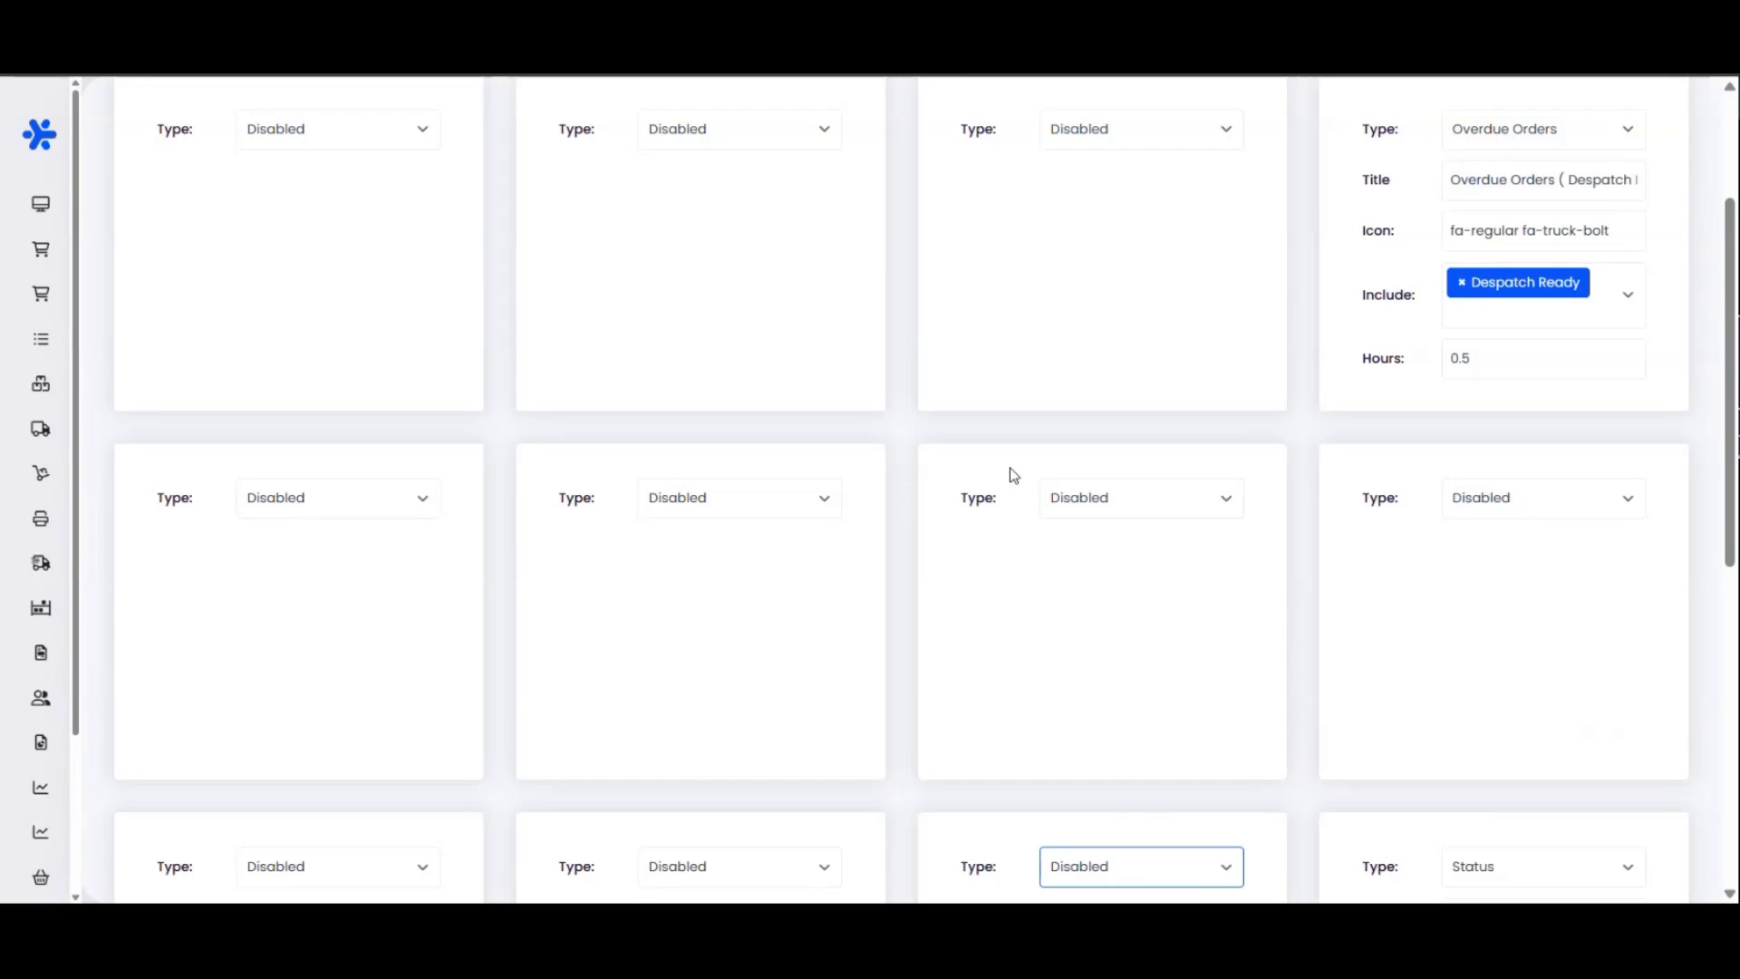
Set the second row's third tile to type Status with status Singles Product A and view the Warehouse Dashboard
left_click(1173, 505)
left_click(1146, 555)
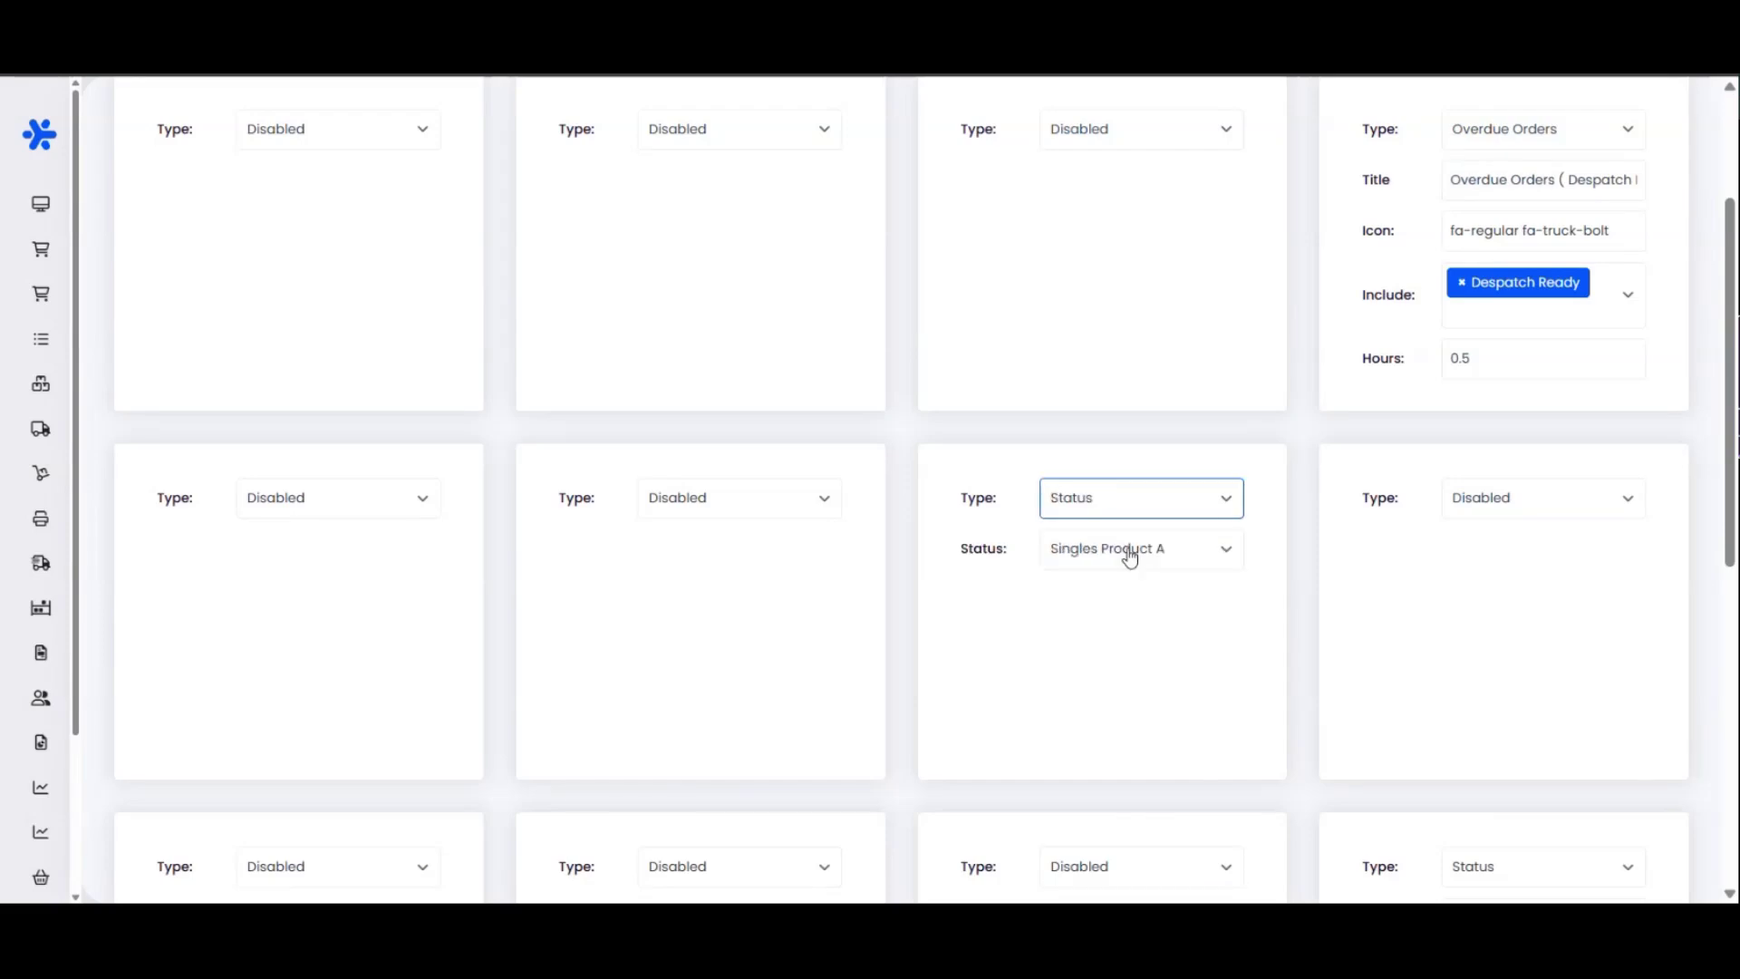
left_click(1126, 551)
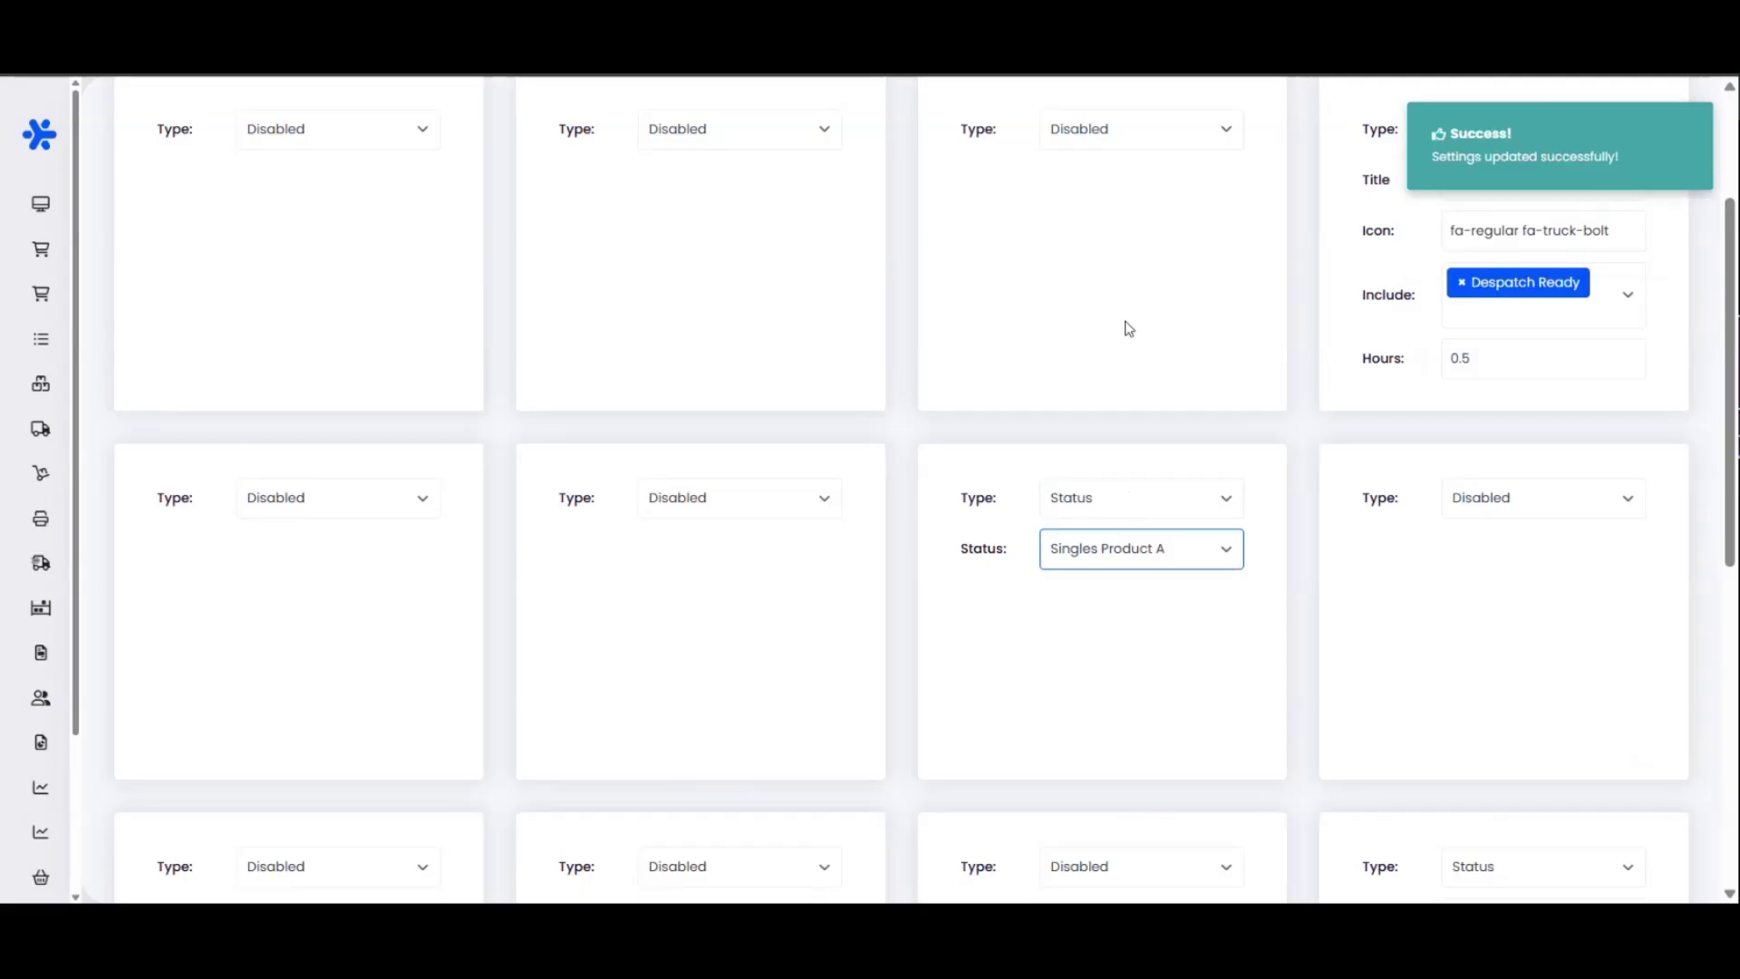
left_click(1159, 614)
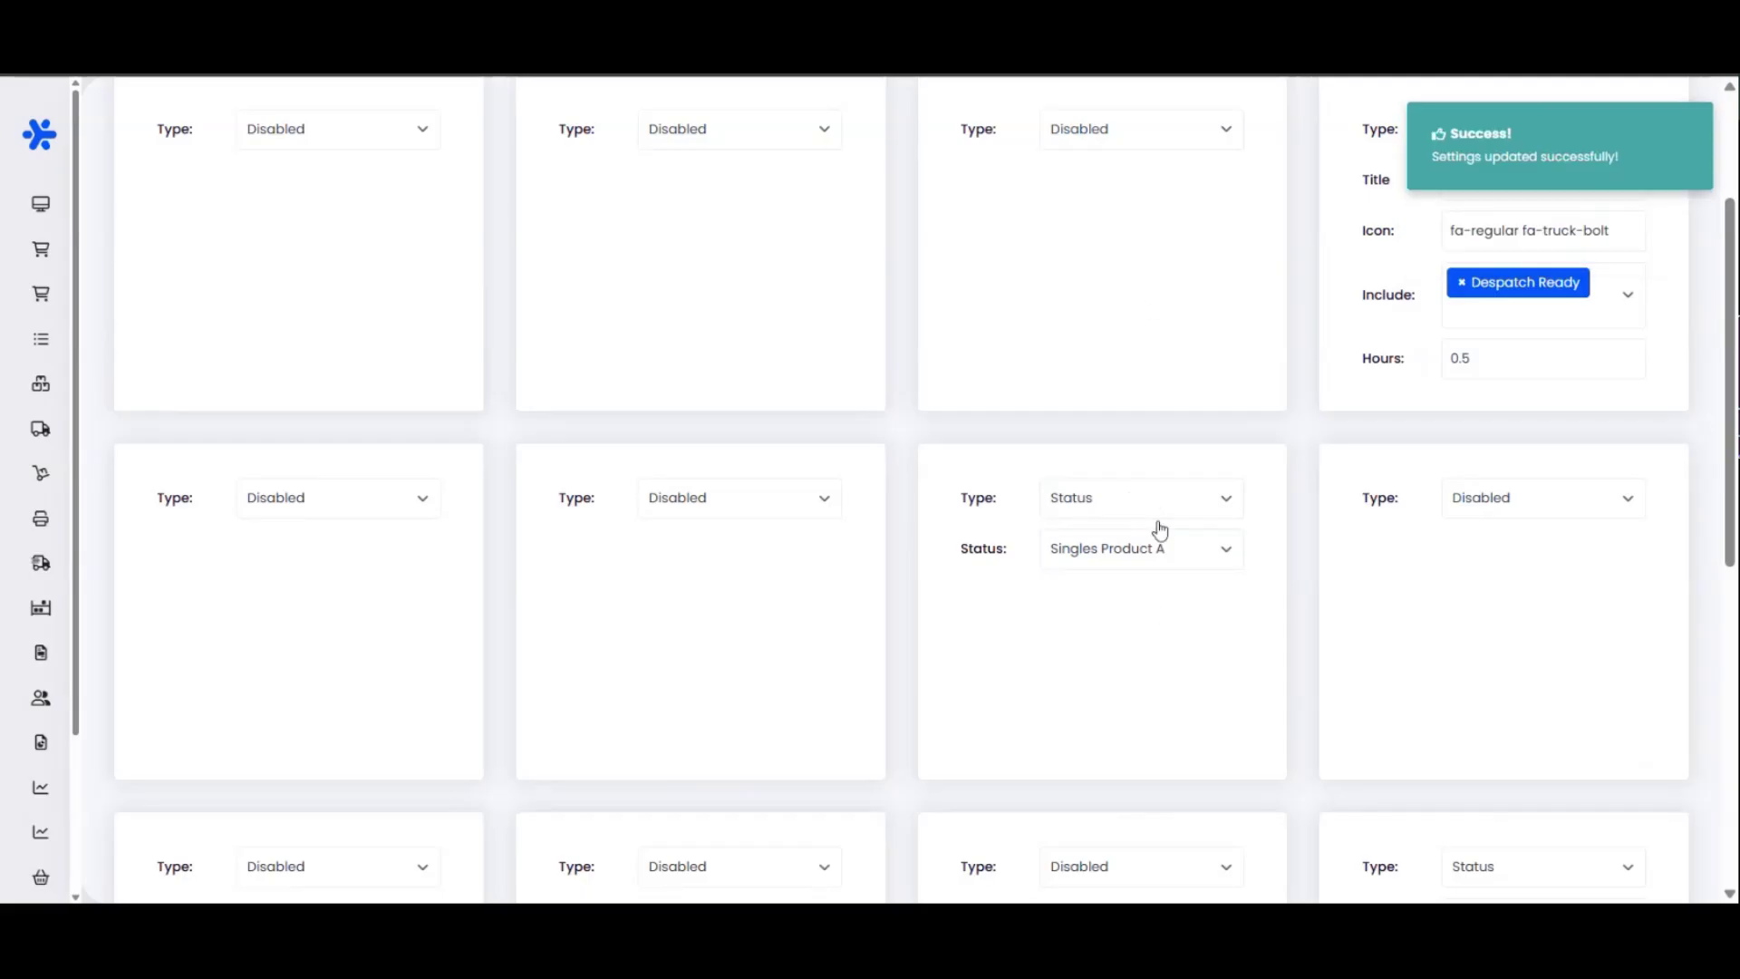
scroll(1126, 508, "up", 3)
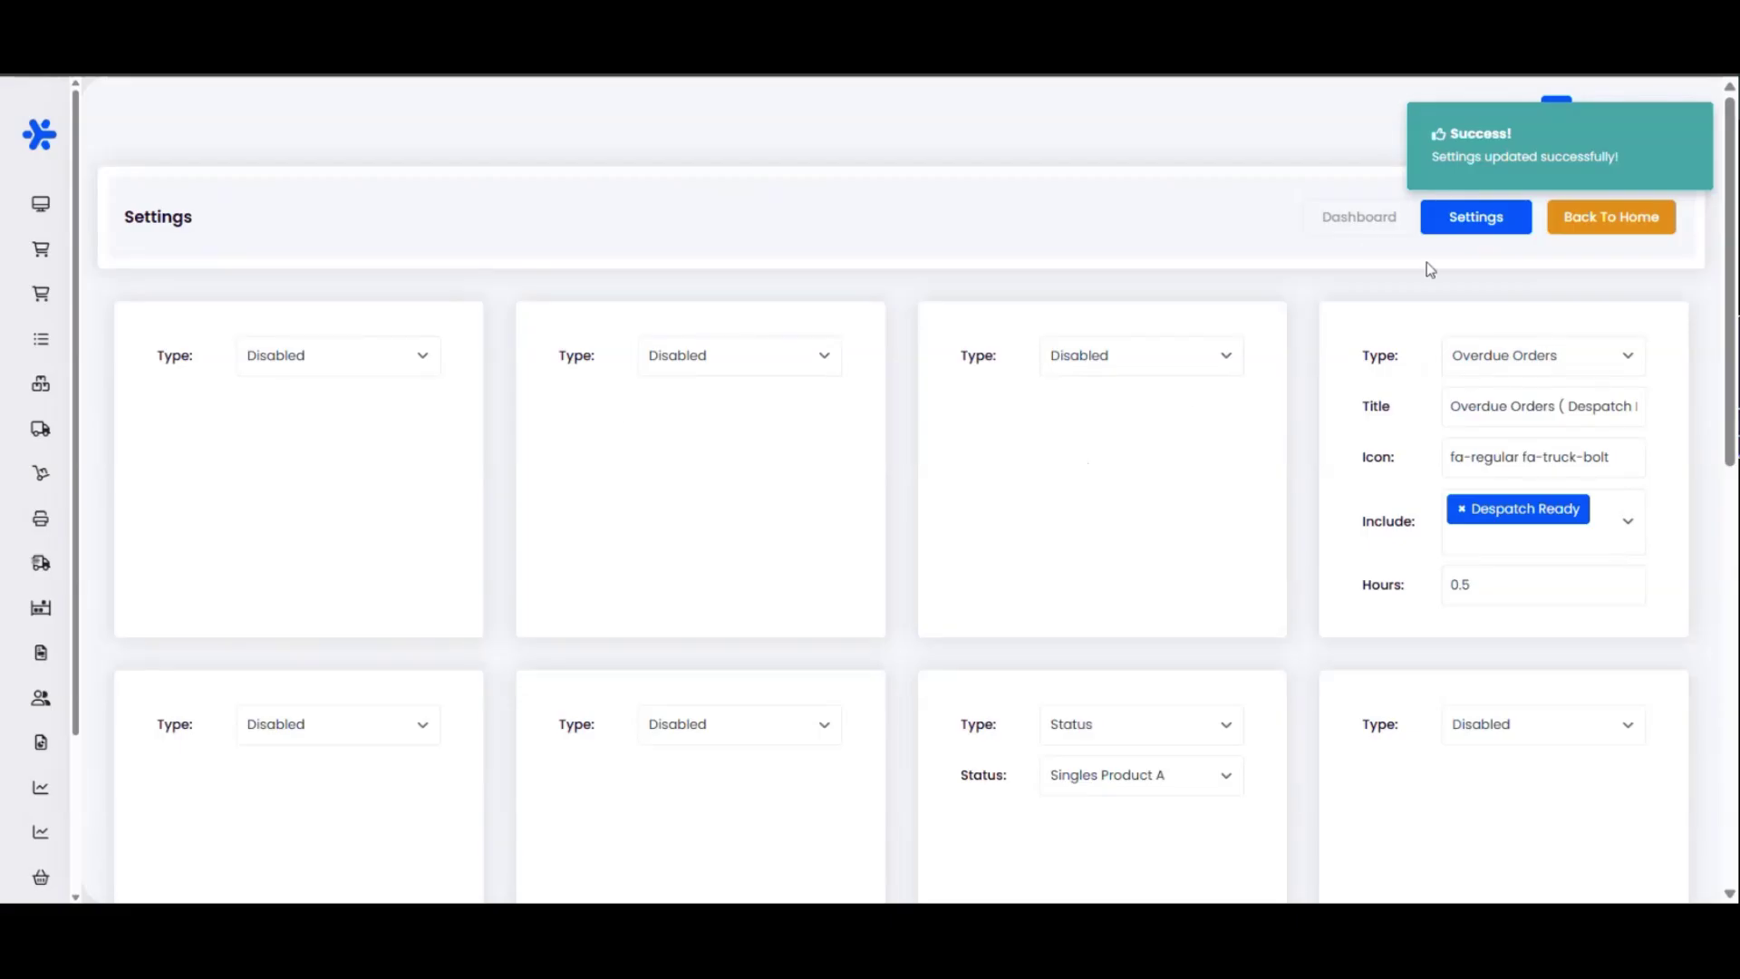
left_click(1364, 222)
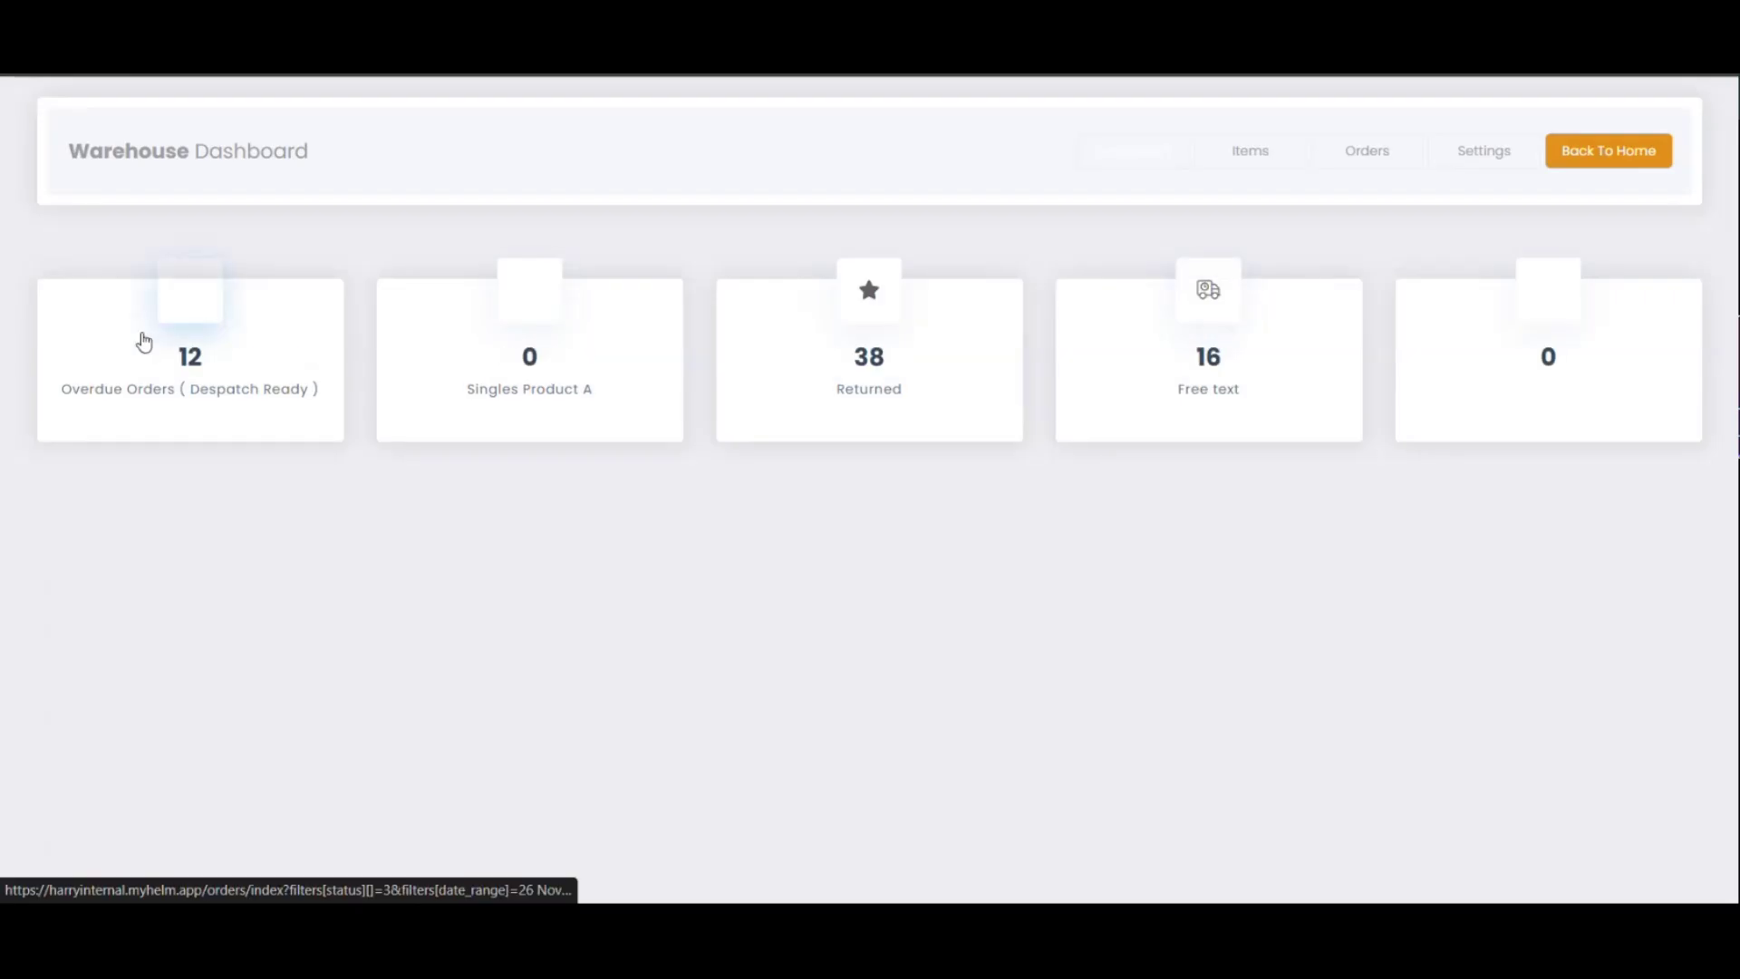
Return to the dashboard settings, set the second row's first tile to status Pick Pack Terminal, and view the dashboard again
left_click(1461, 160)
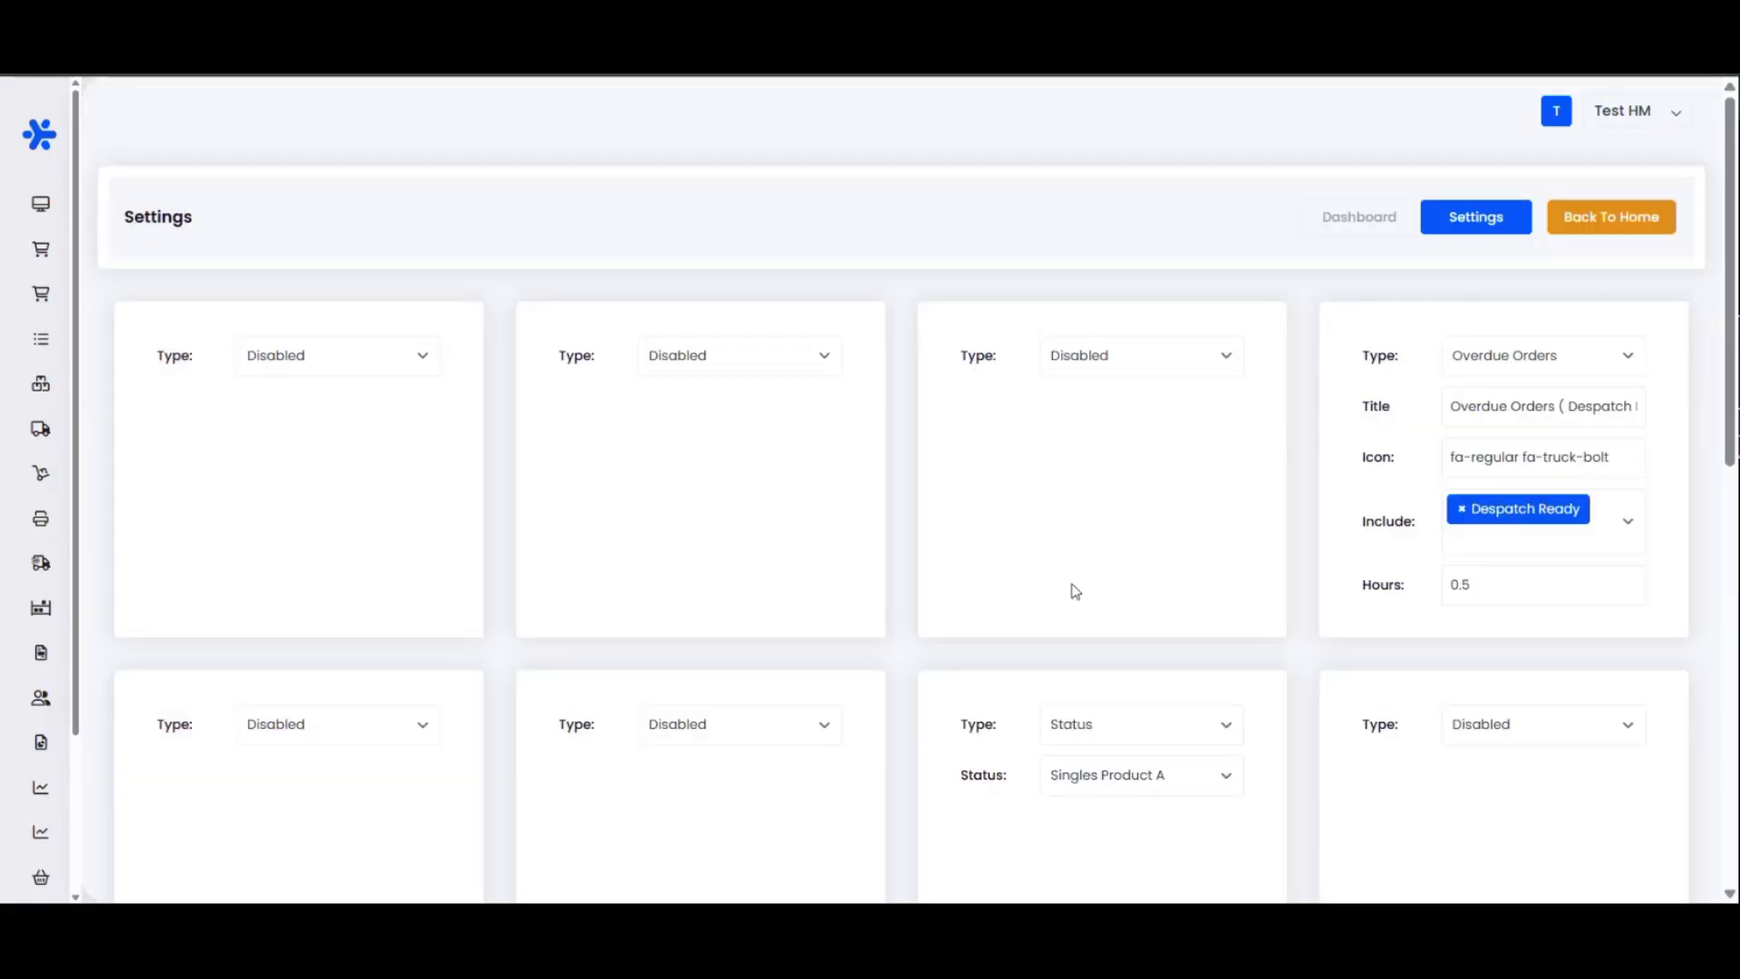
scroll(1181, 583, "down", 2)
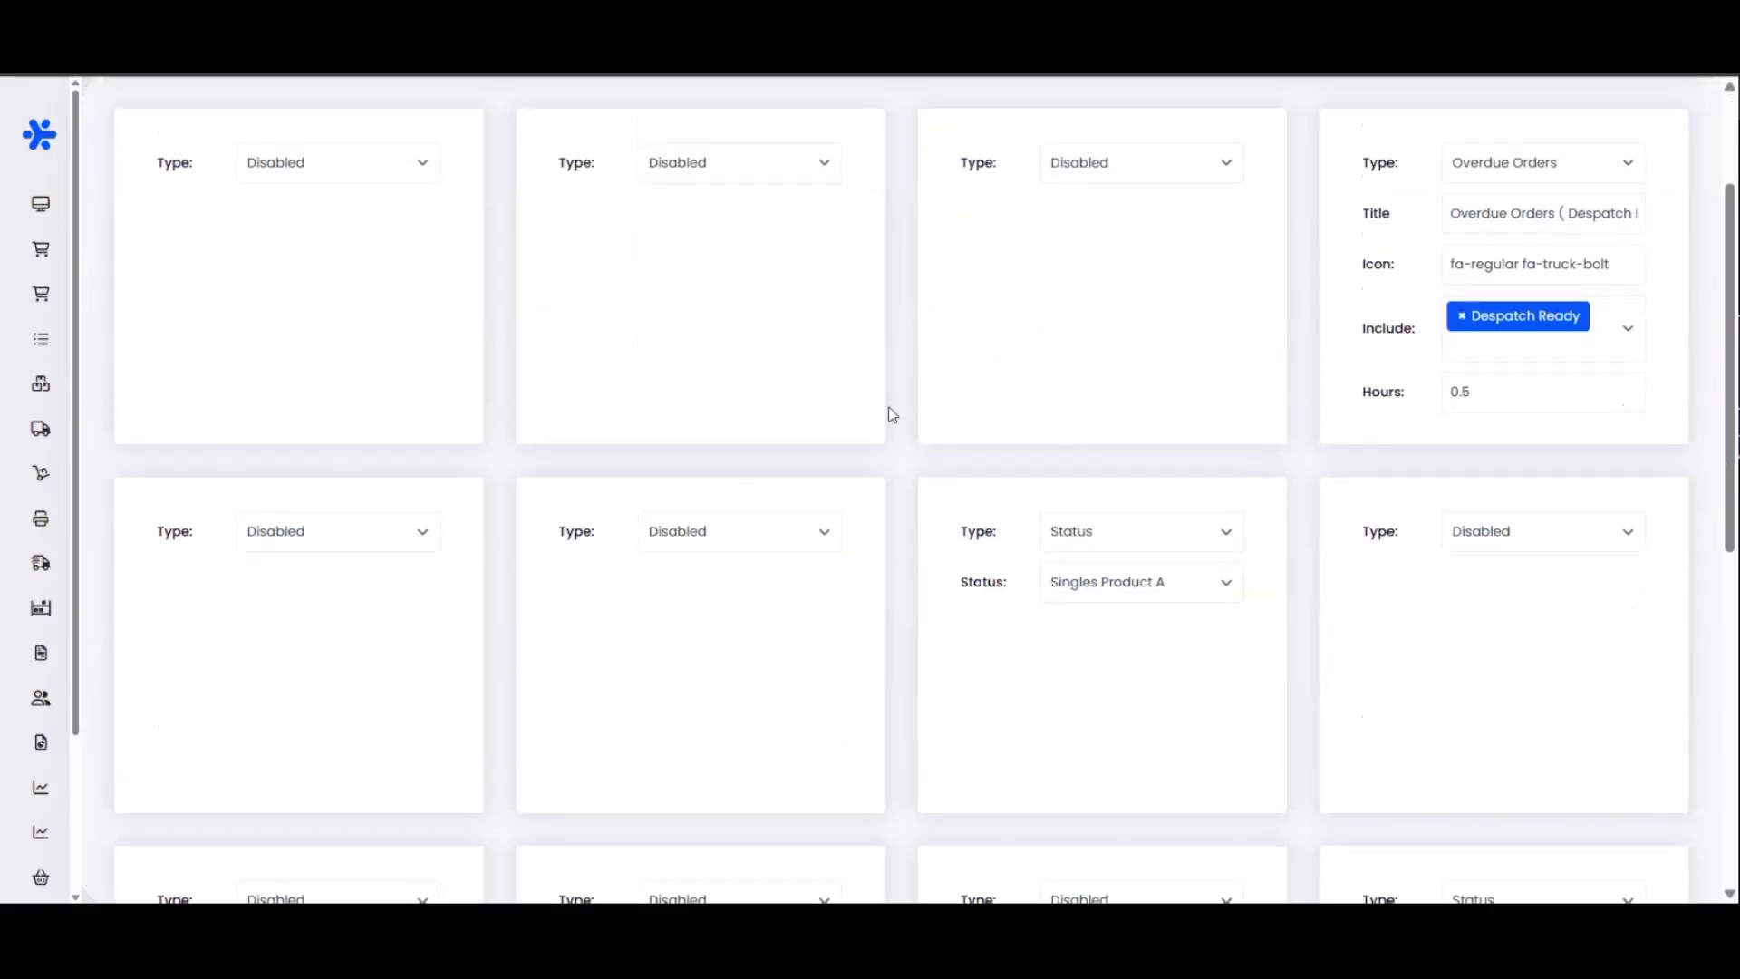
scroll(891, 414, "up", 1)
left_click(410, 626)
left_click(322, 693)
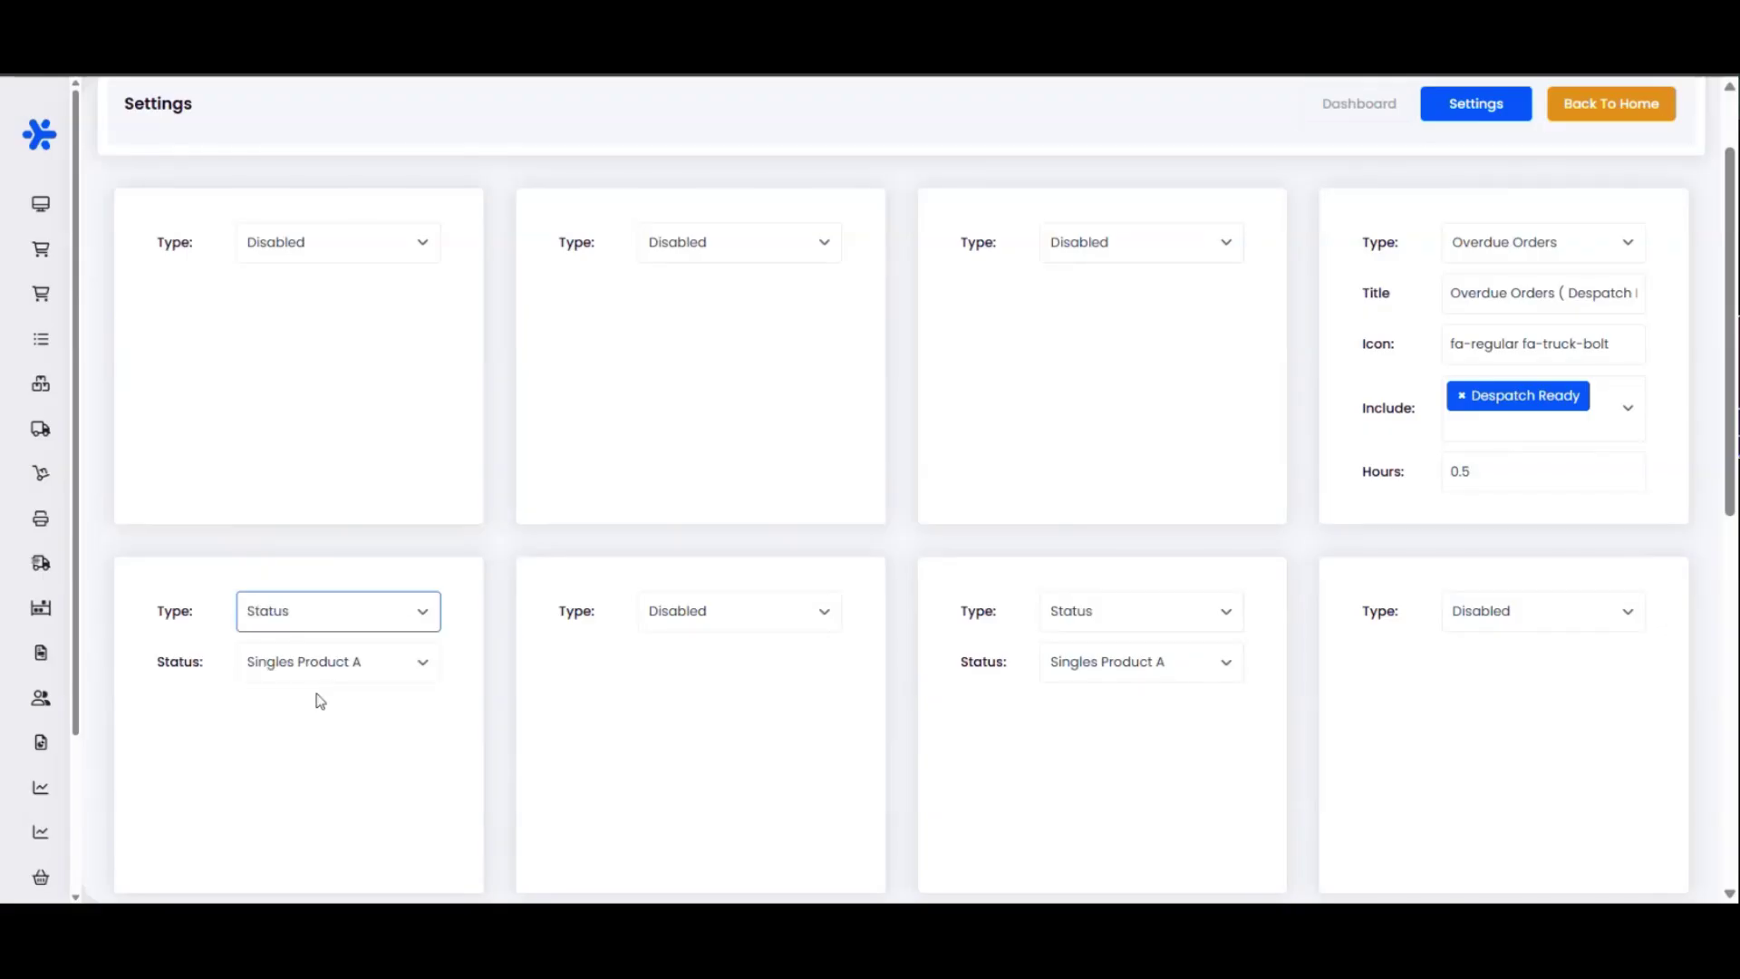
left_click(333, 597)
scroll(1318, 623, "up", 1)
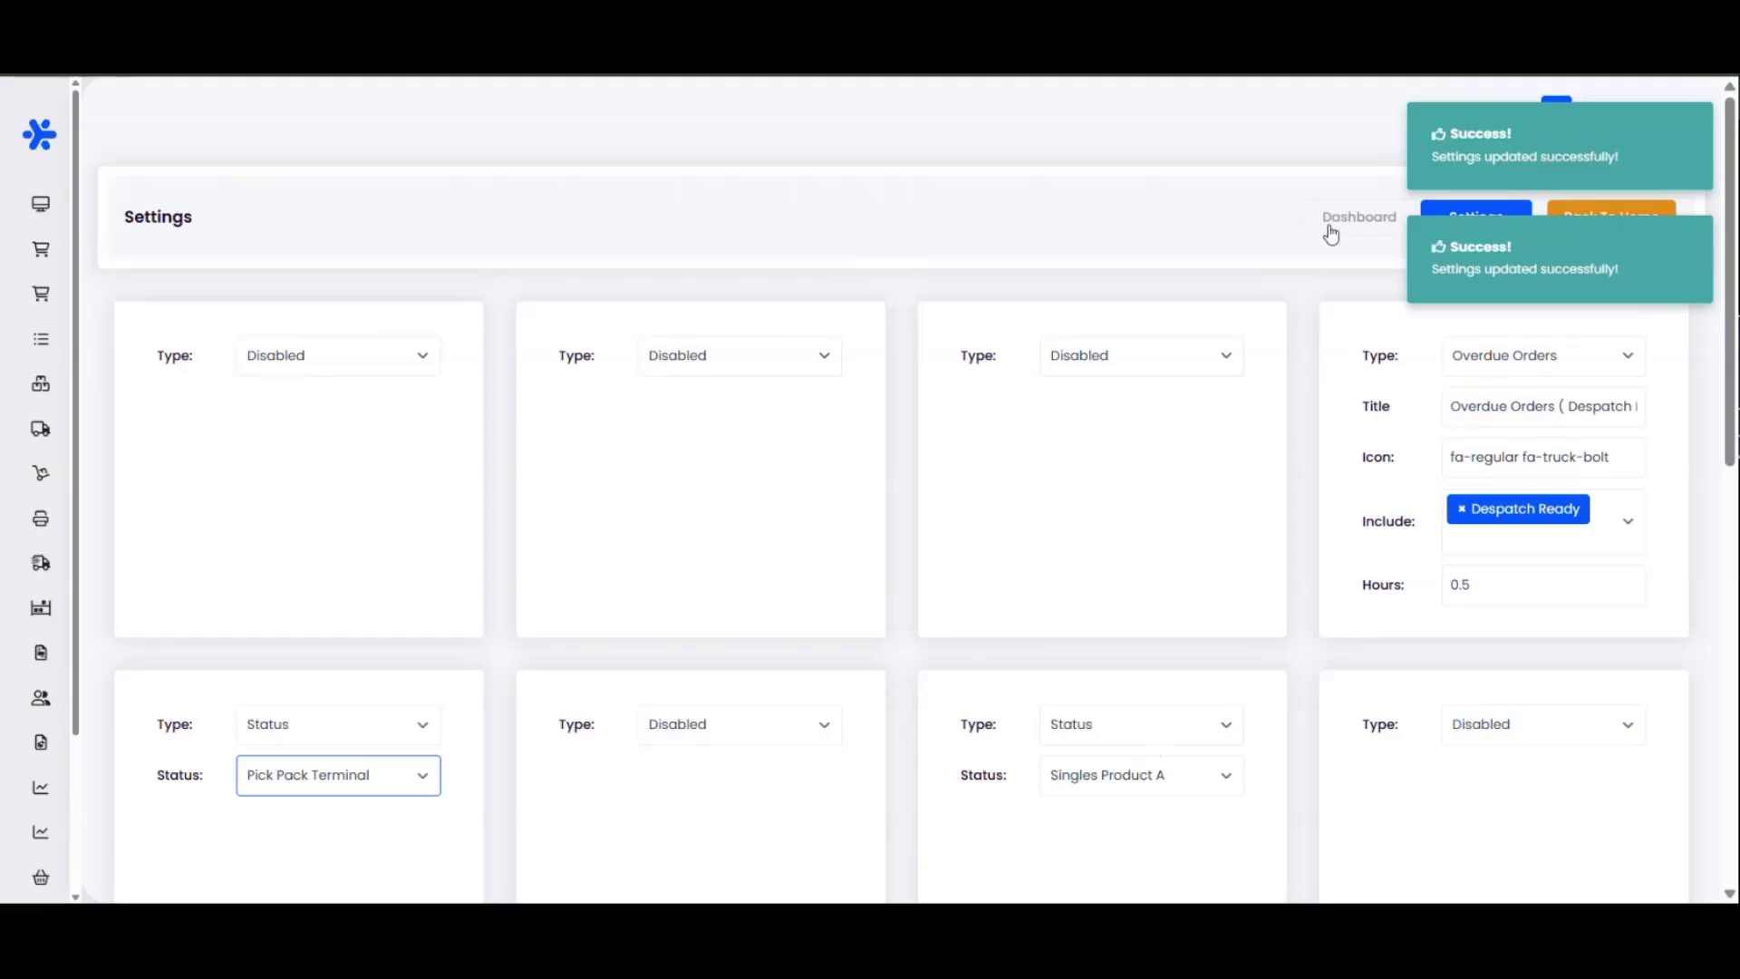
left_click(1329, 229)
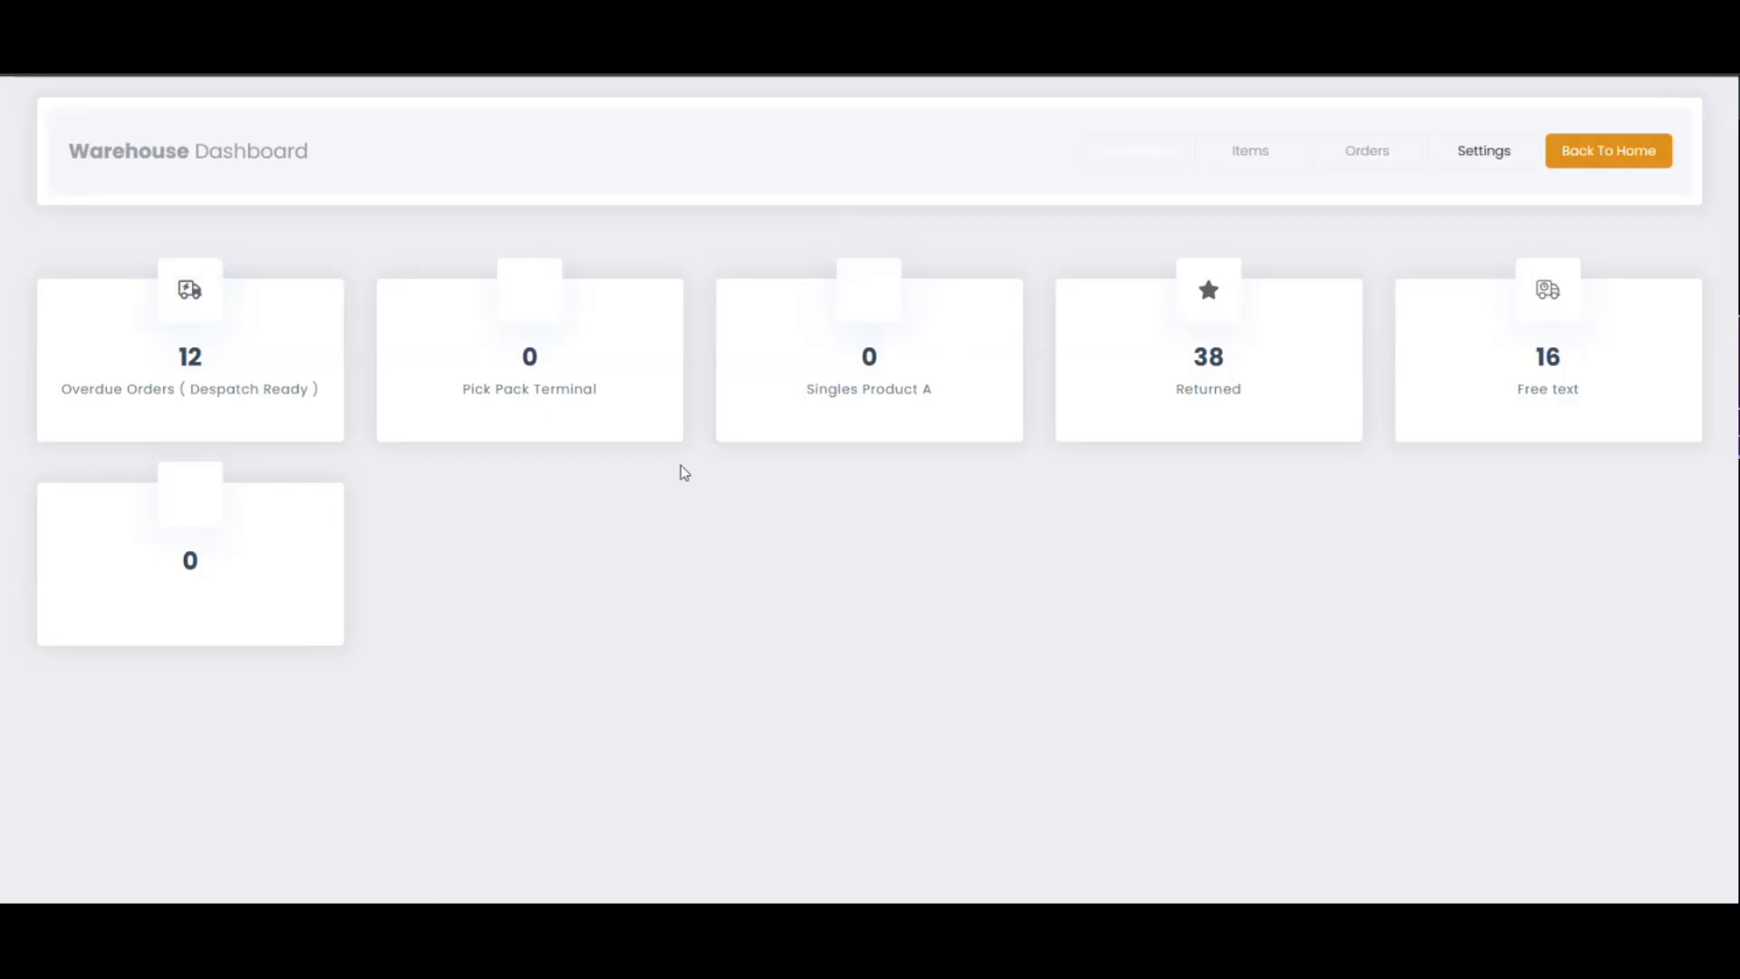
Look over the configured tiles in the dashboard settings and reopen the Warehouse Dashboard
scroll(778, 488, "down", 5)
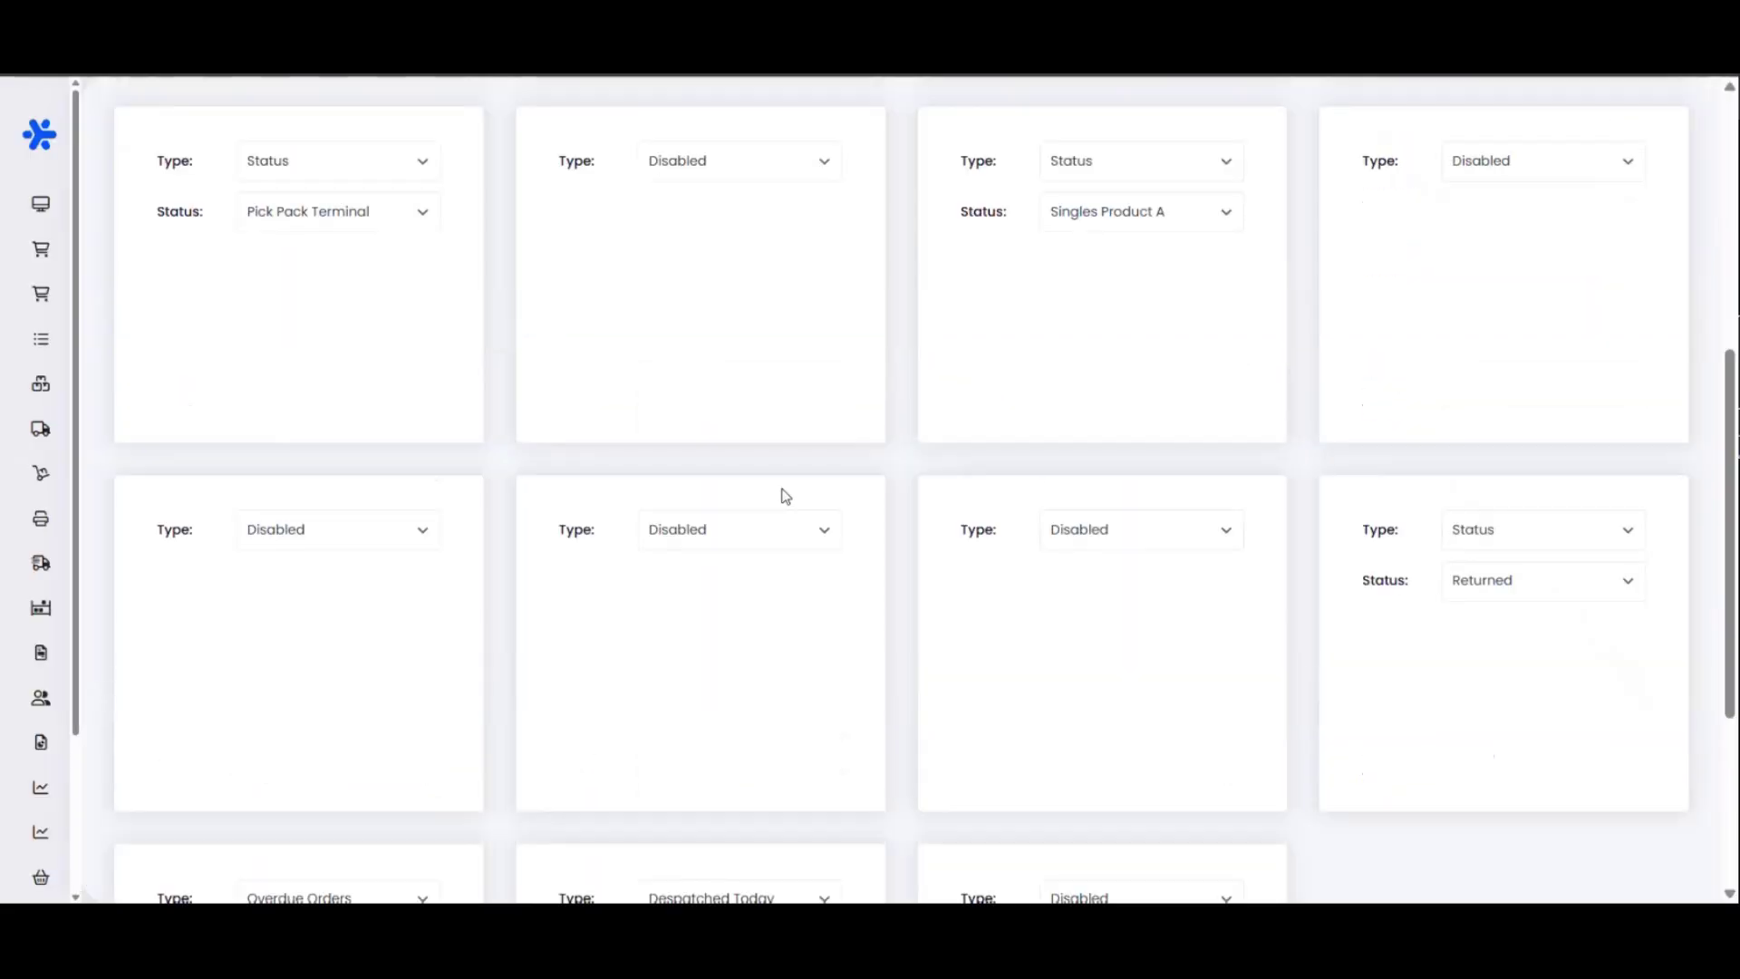
scroll(780, 496, "up", 5)
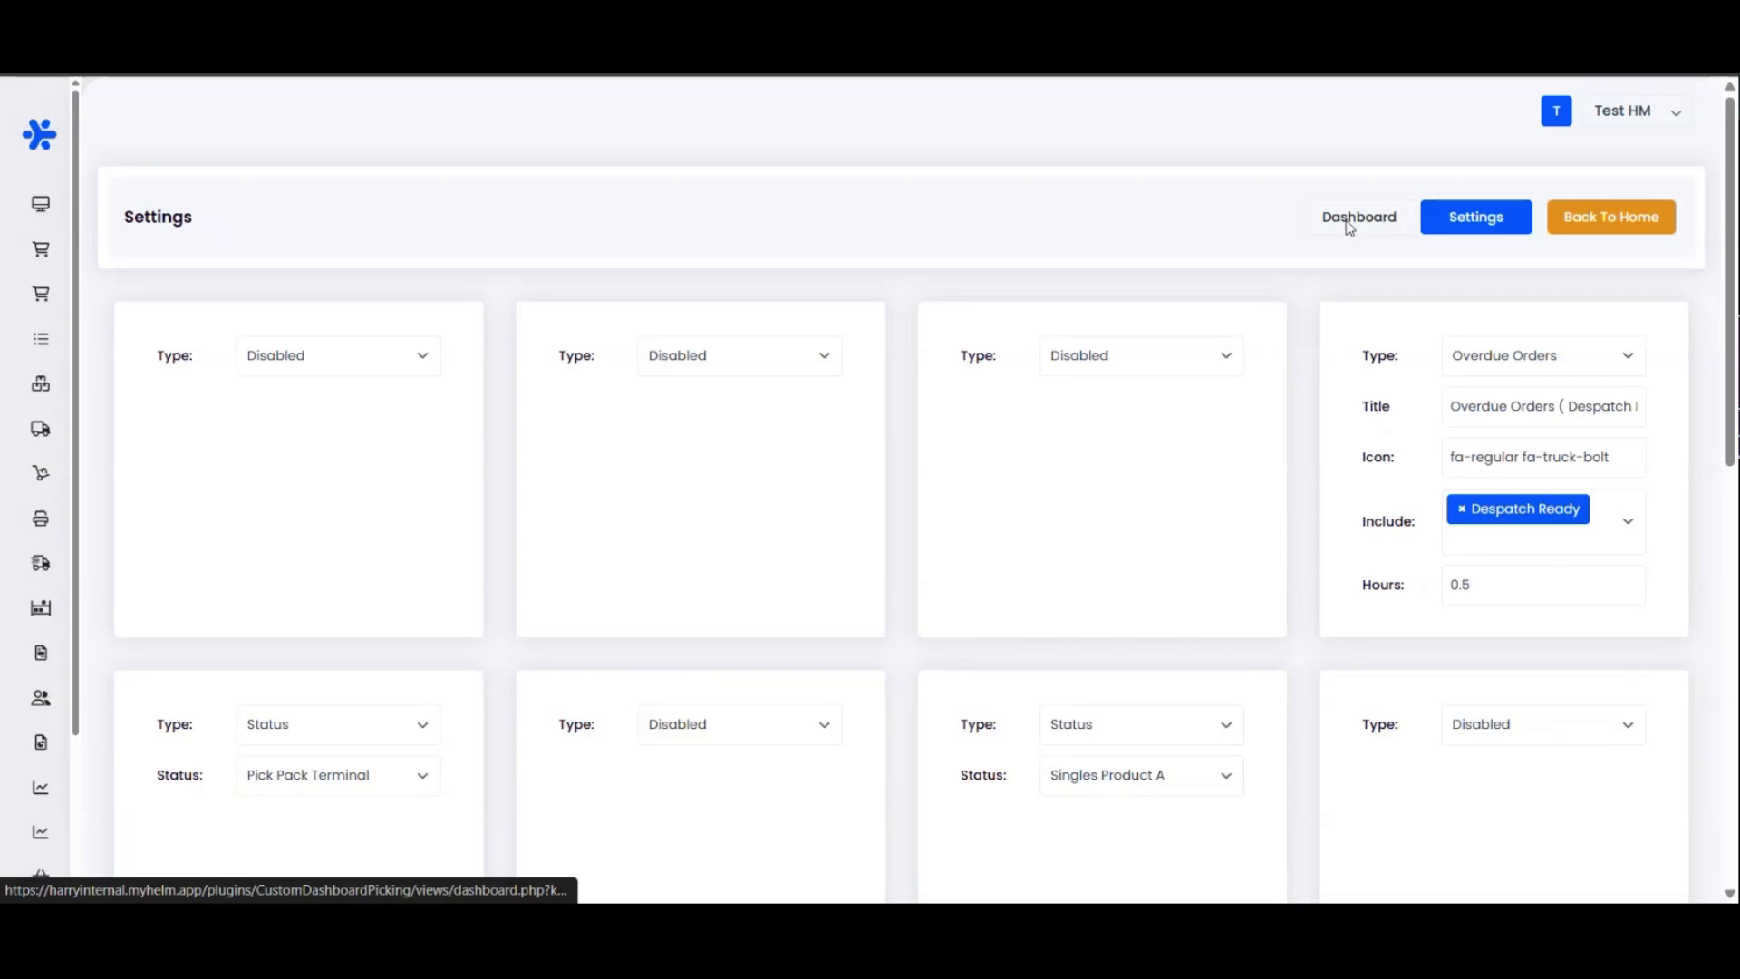
left_click(1348, 227)
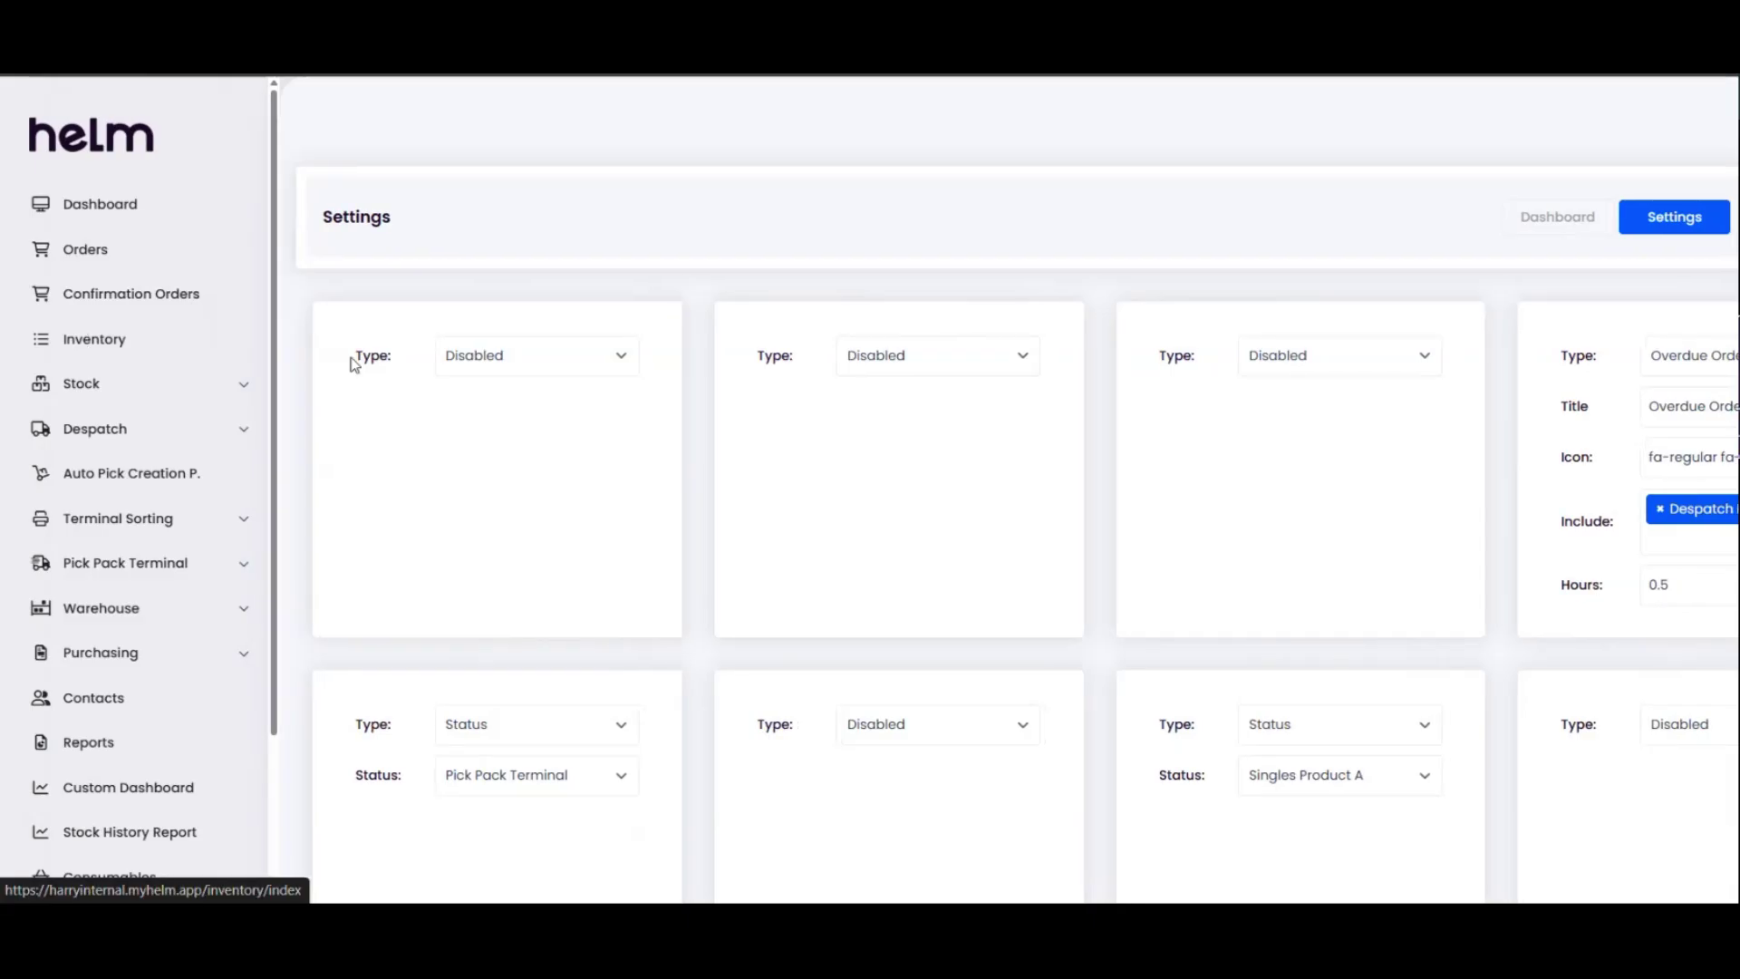
Open inventory item 144-106 from the inventory list and examine its HS Code
mouse_move(43, 382)
scroll(105, 392, "down", 3)
scroll(105, 423, "up", 3)
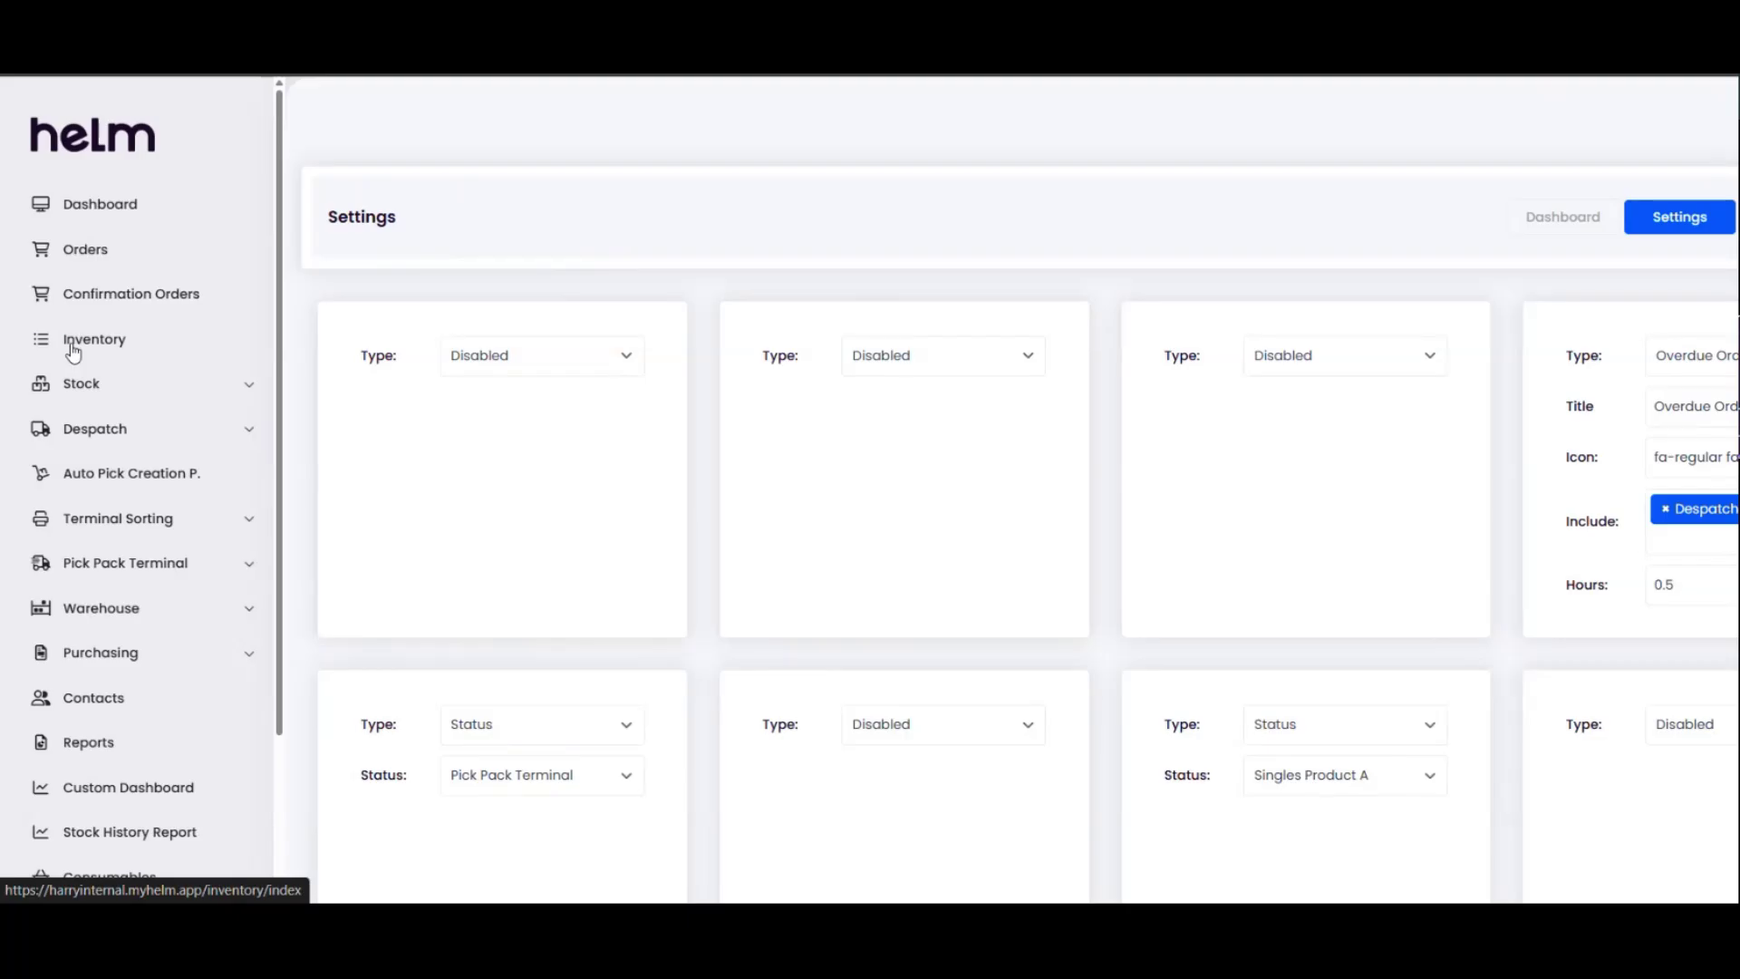
left_click(75, 348)
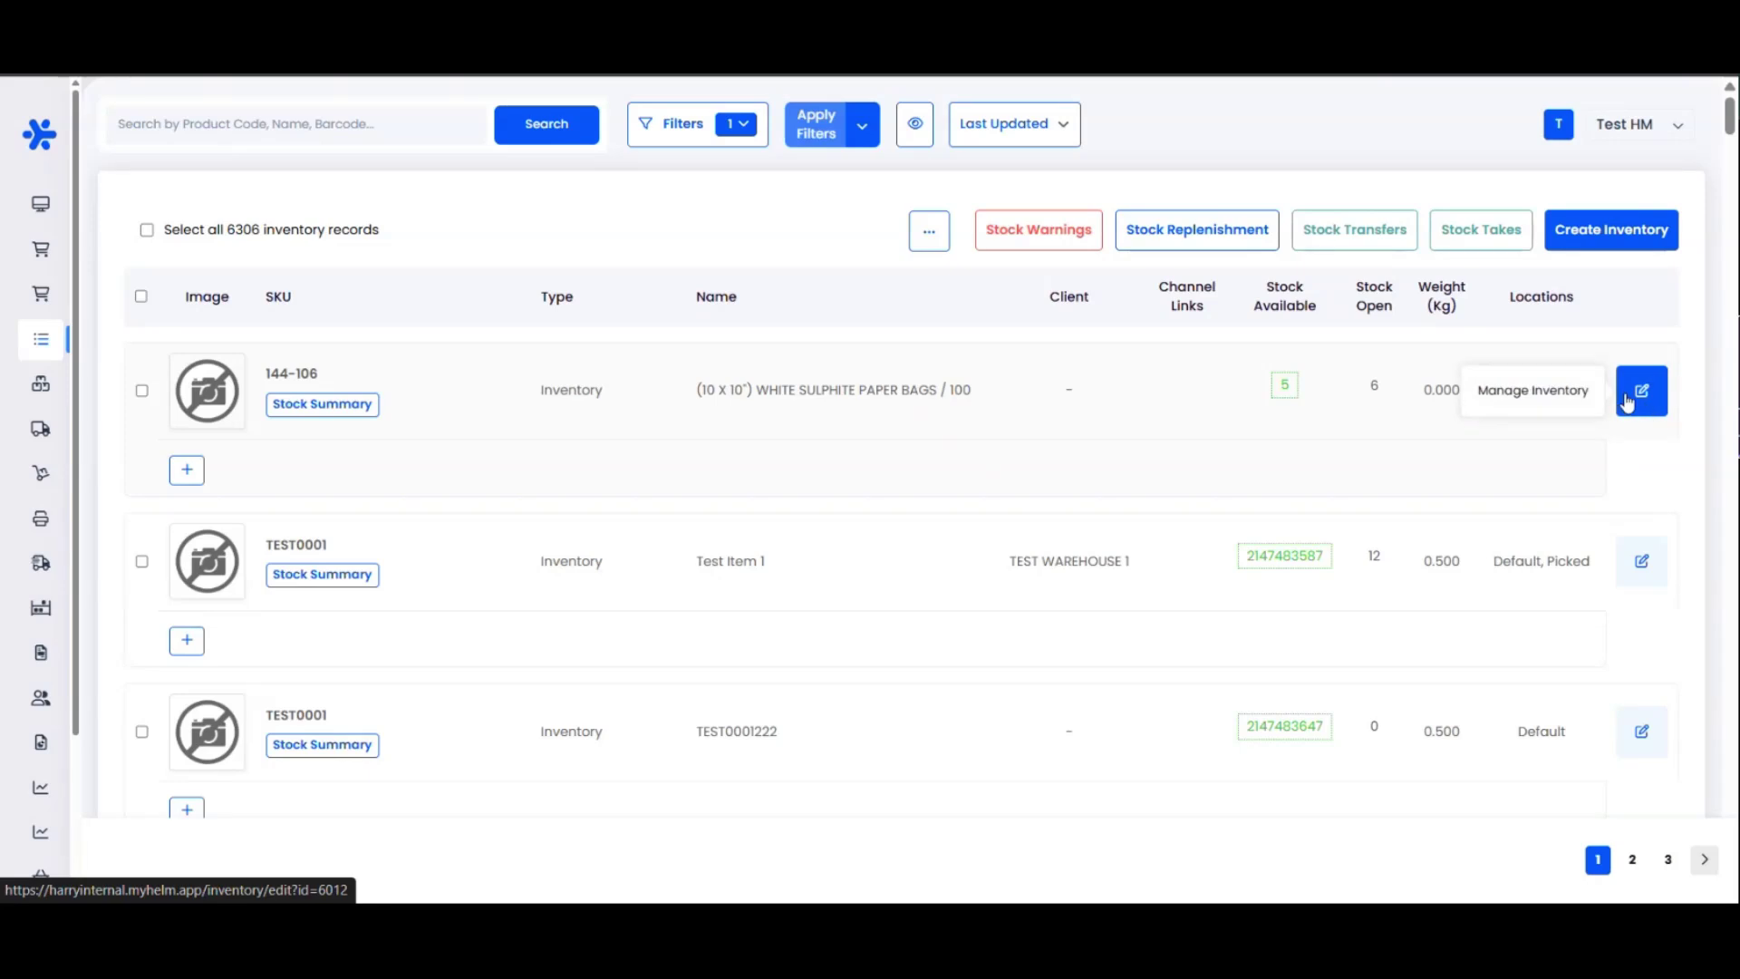
left_click(1641, 391)
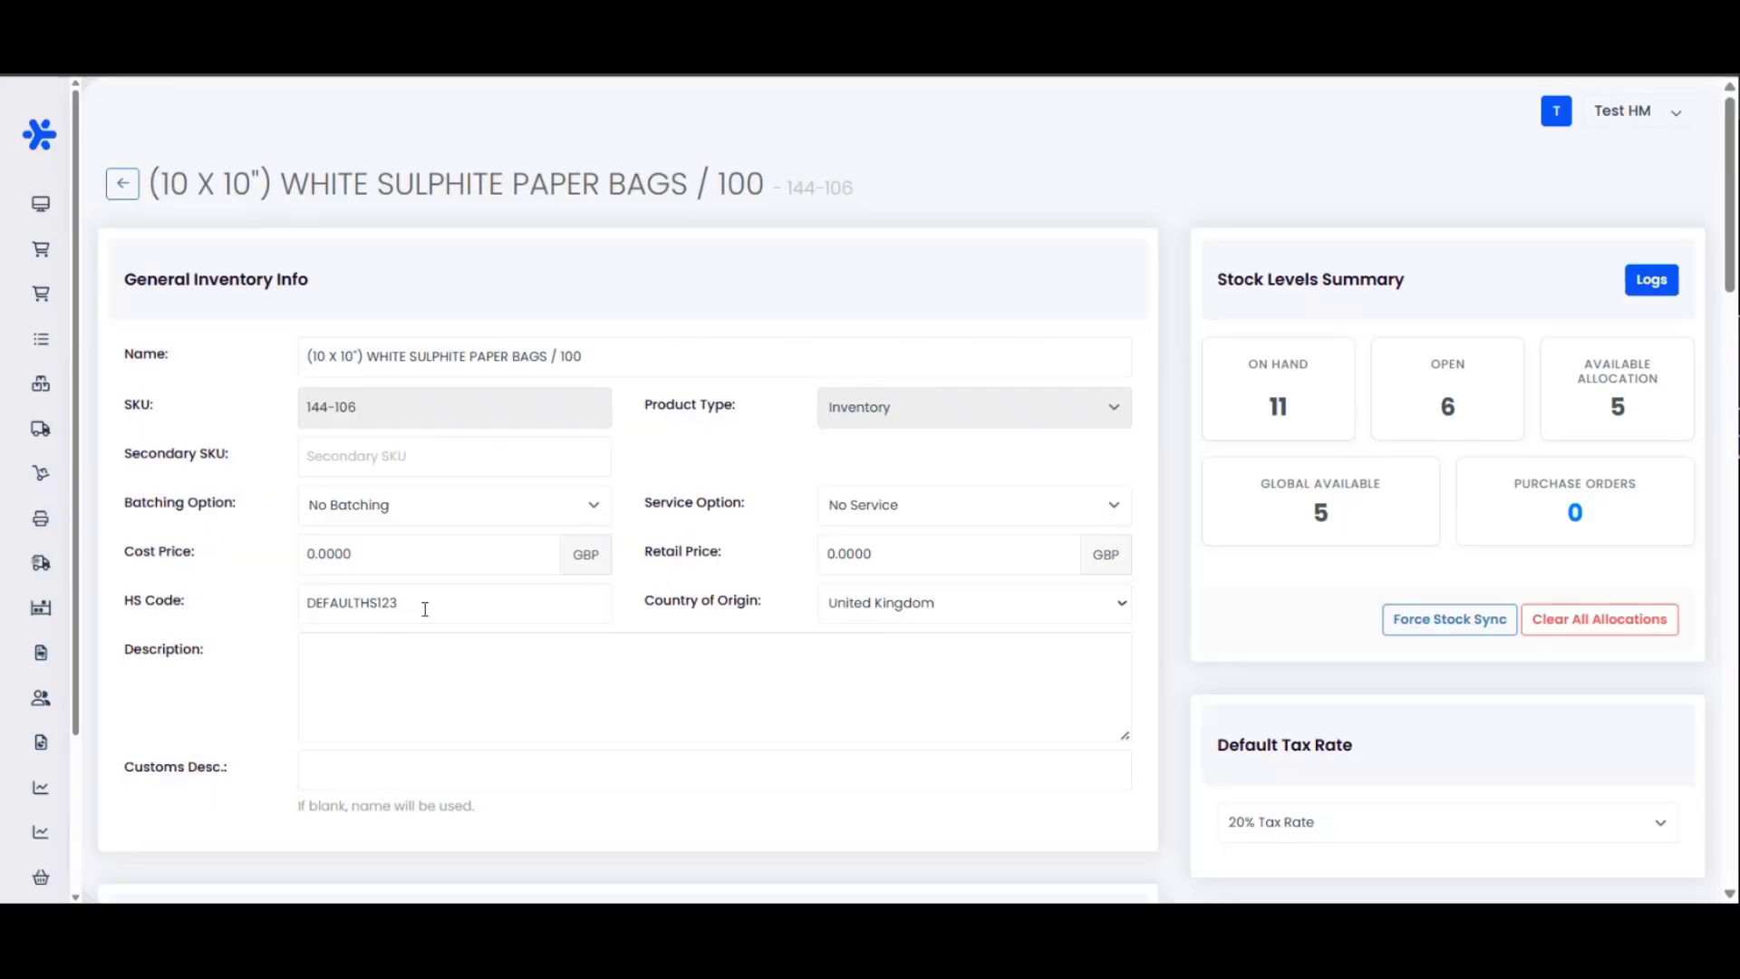
left_click_drag(419, 602, 255, 598)
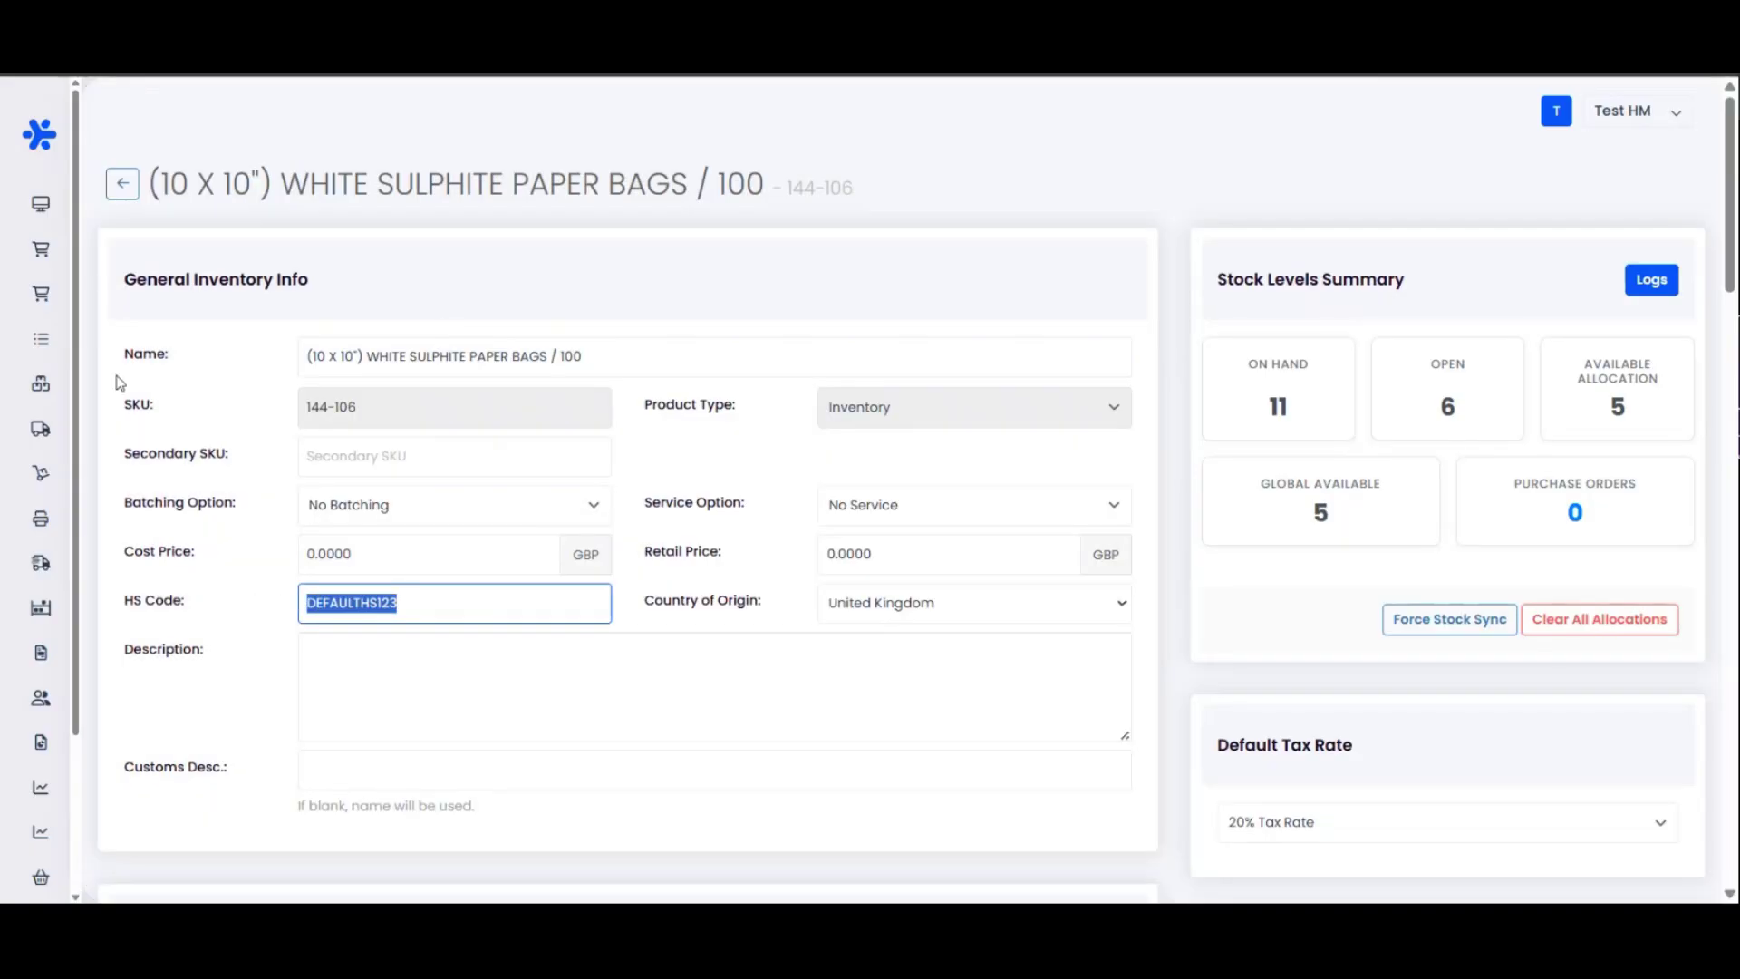
Open the General Settings and expand the Defaults section
scroll(127, 762, "down", 2)
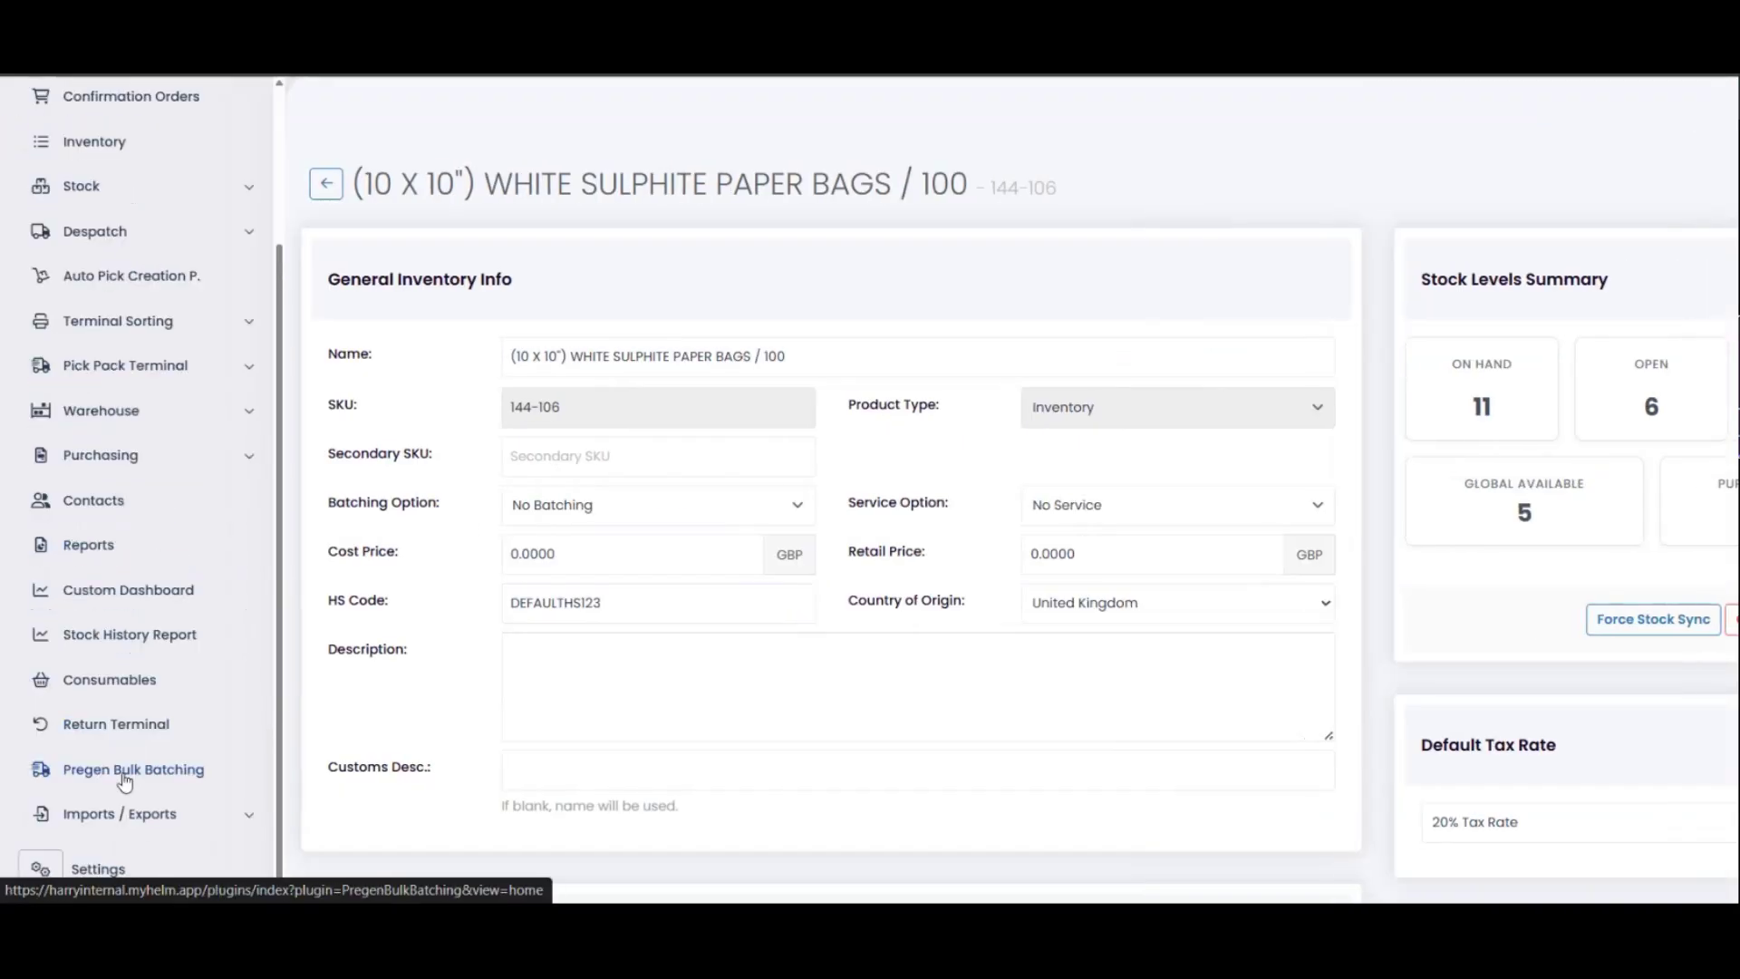
left_click(65, 873)
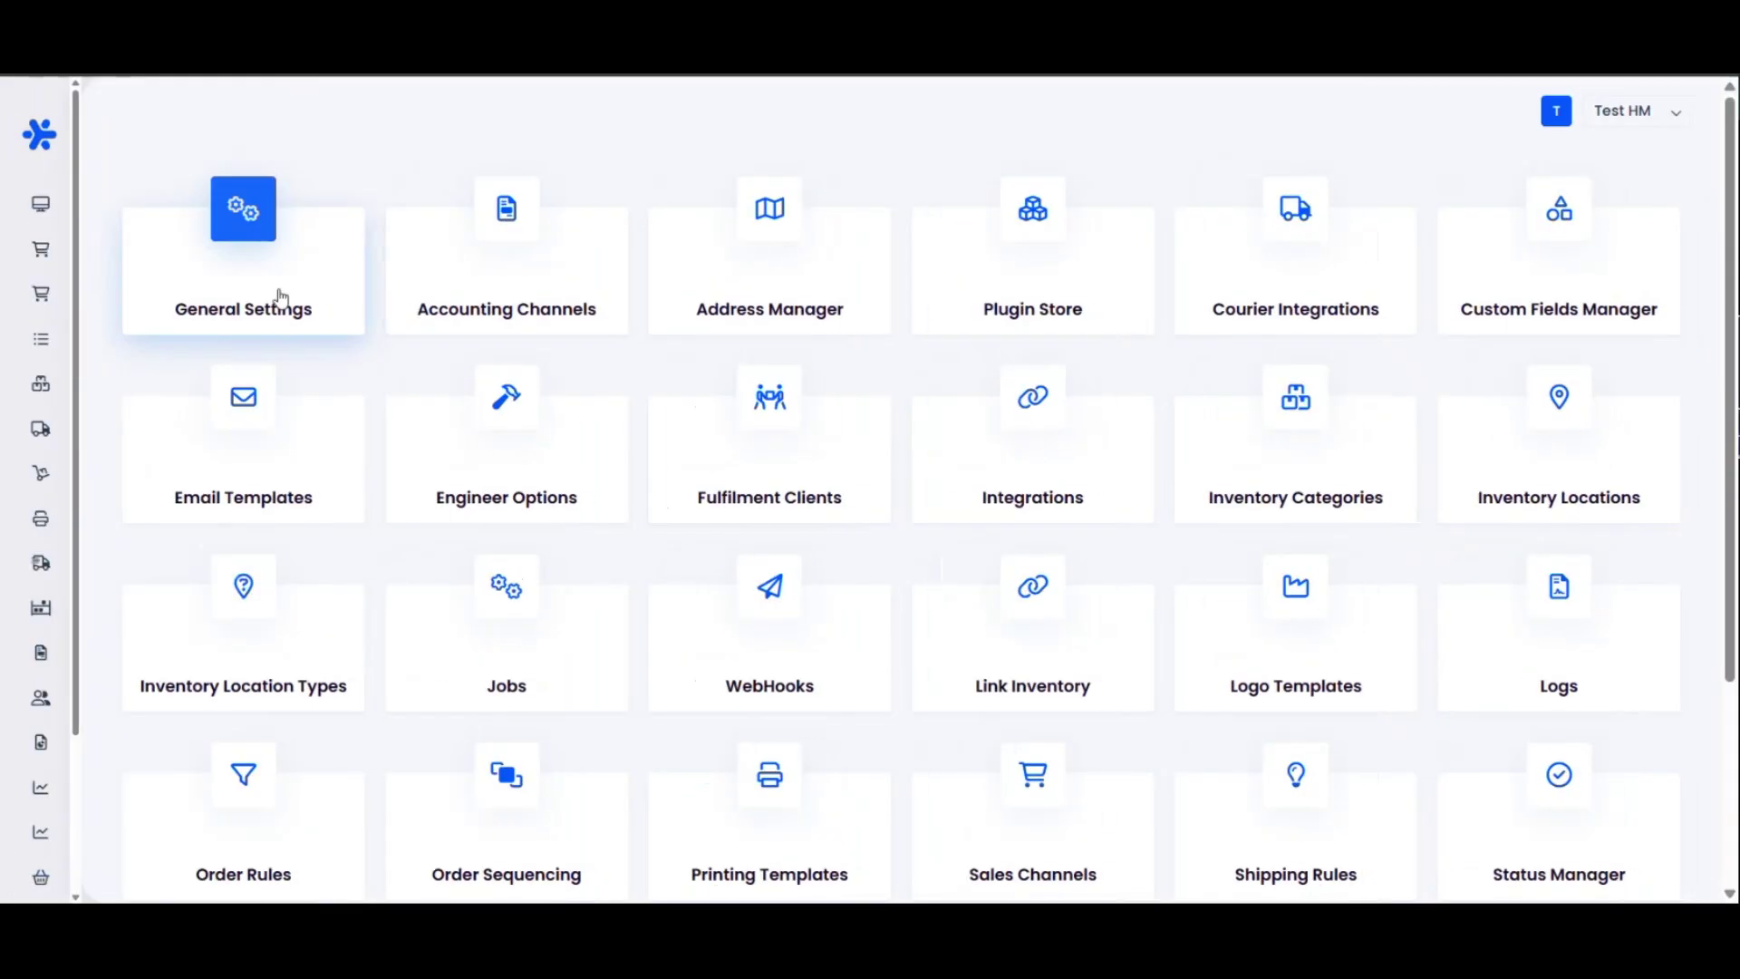
left_click(279, 295)
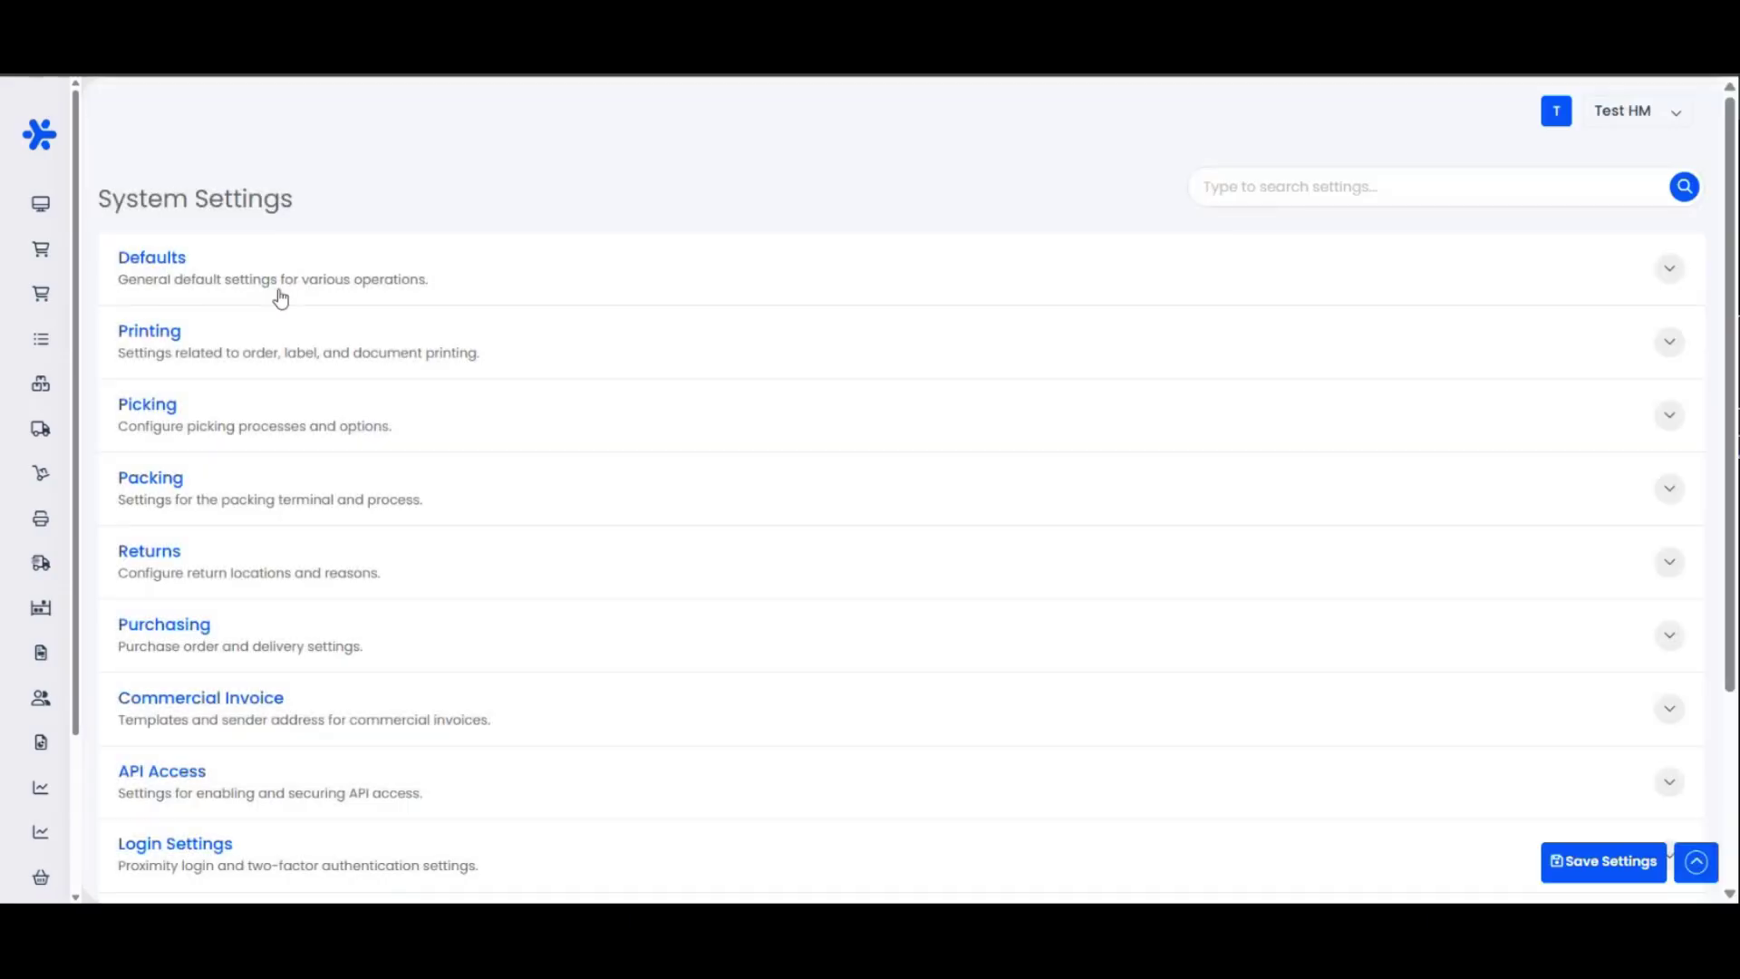
left_click(201, 273)
Review the default item, package, contact, order status and display settings in the Defaults section
scroll(284, 557, "down", 5)
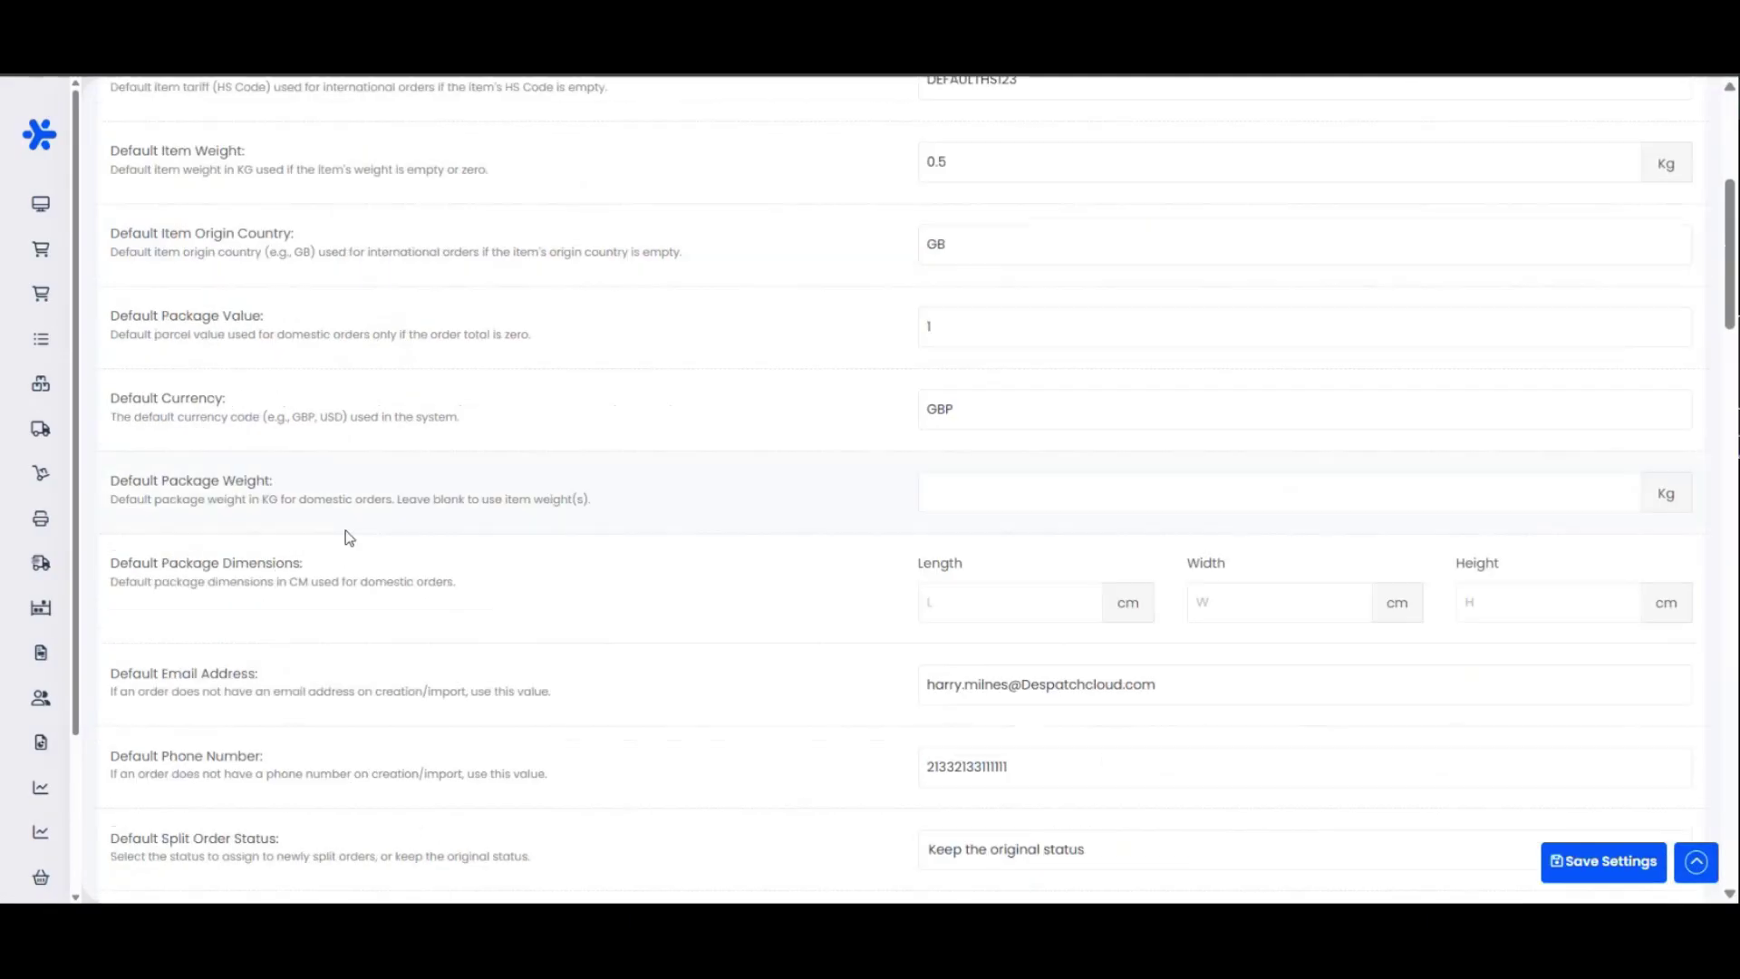
scroll(428, 486, "down", 3)
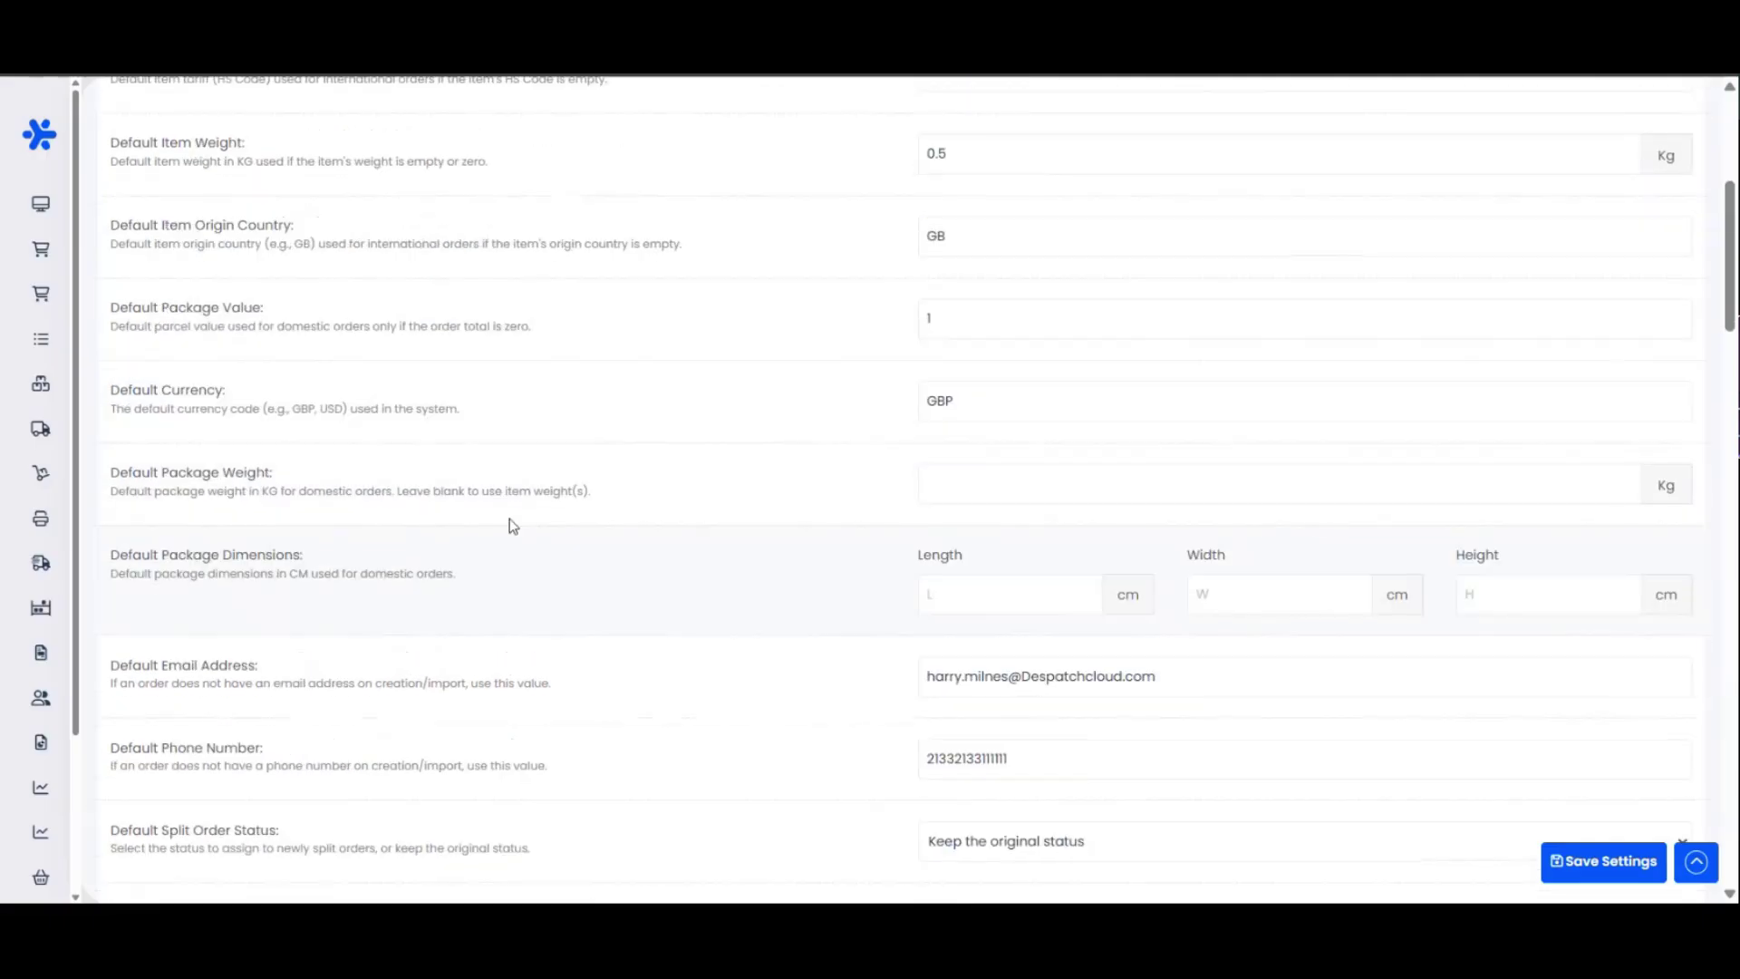
scroll(467, 502, "down", 3)
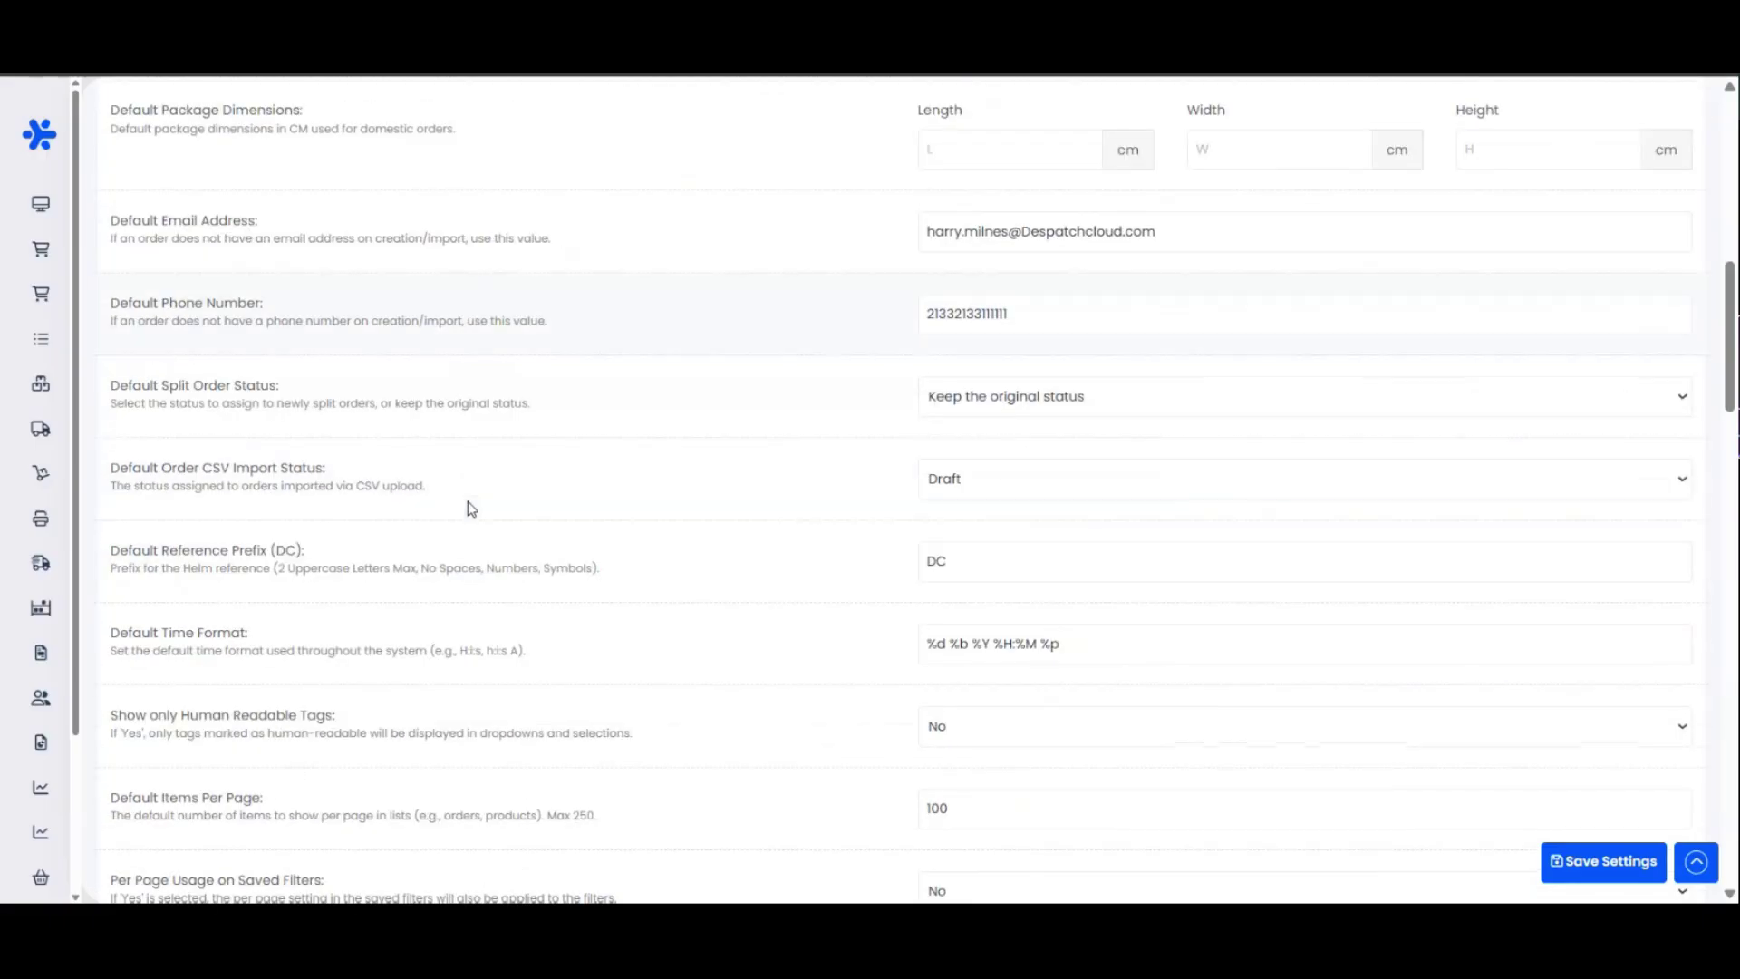
scroll(463, 502, "down", 2)
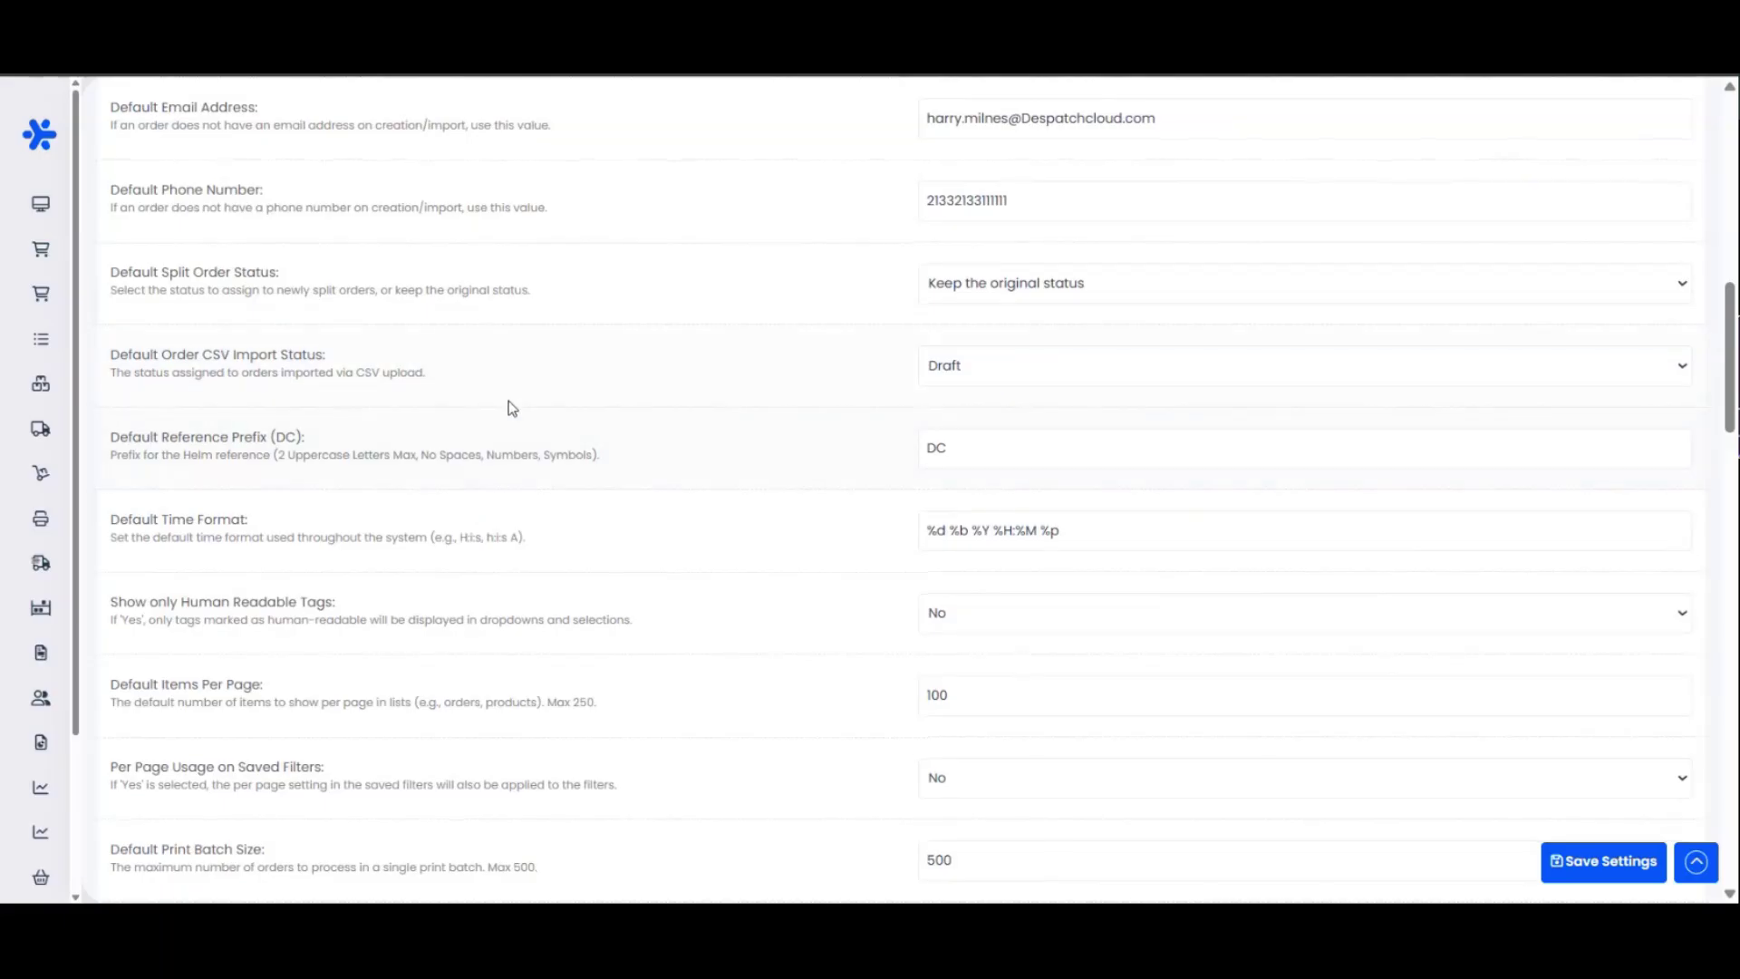
scroll(612, 512, "up", 1)
scroll(613, 516, "up", 8)
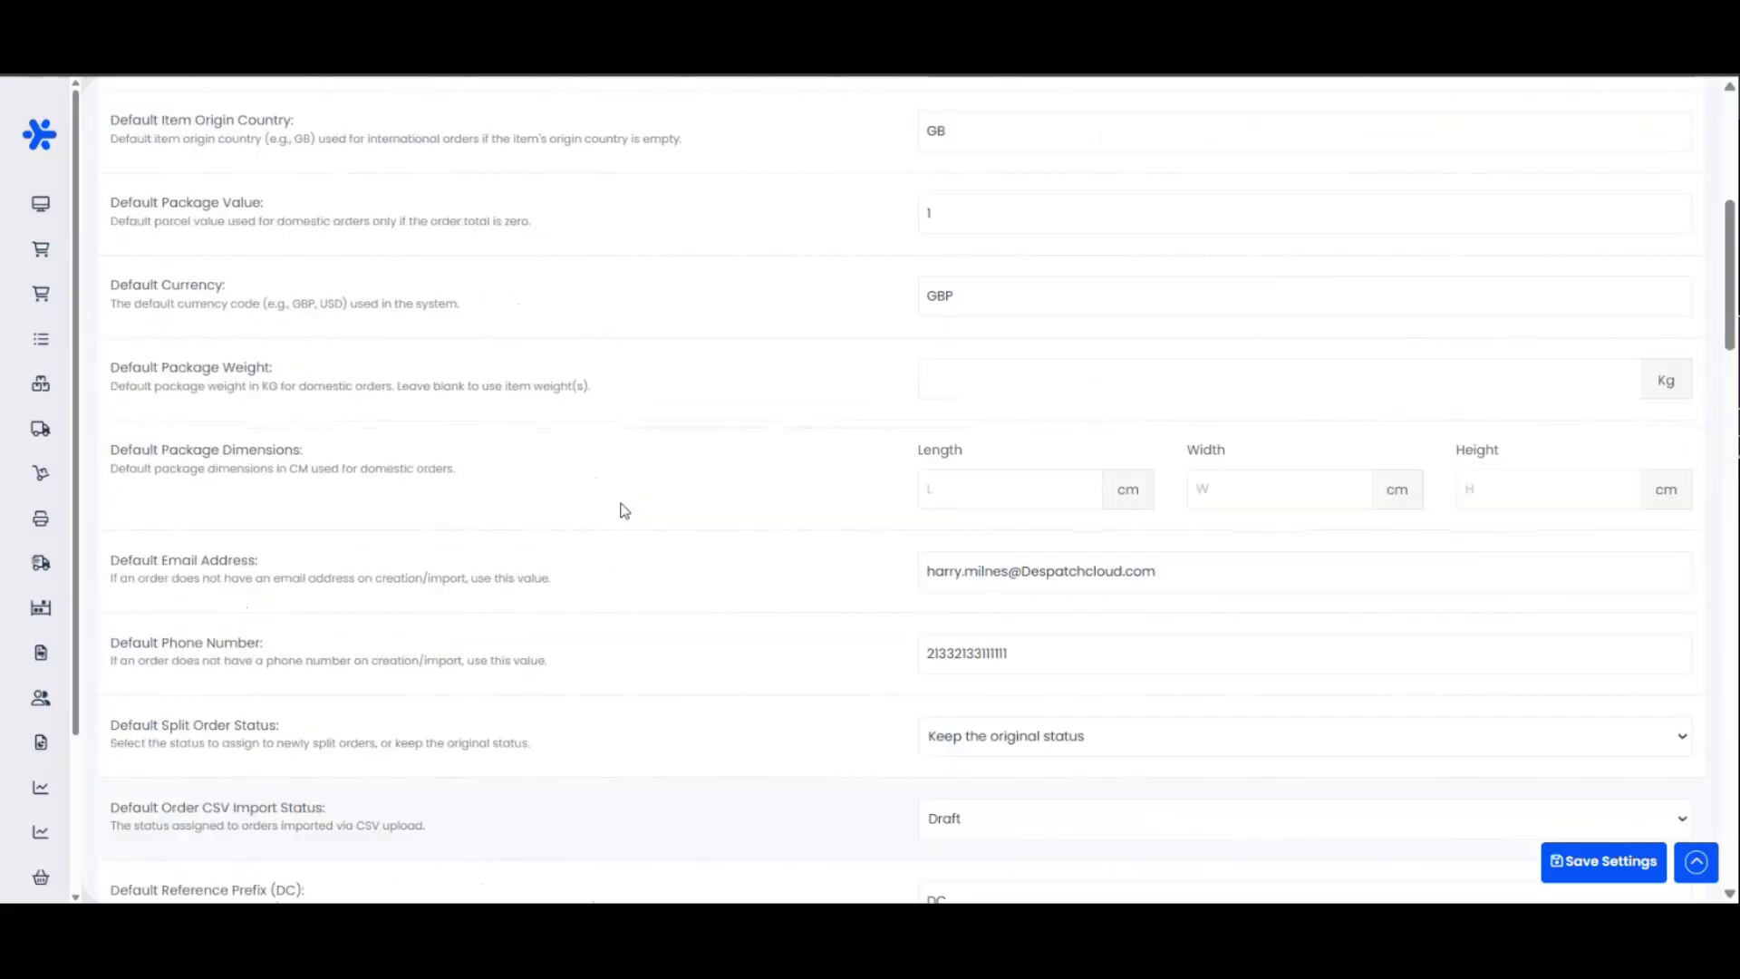
scroll(607, 510, "down", 5)
scroll(617, 489, "up", 2)
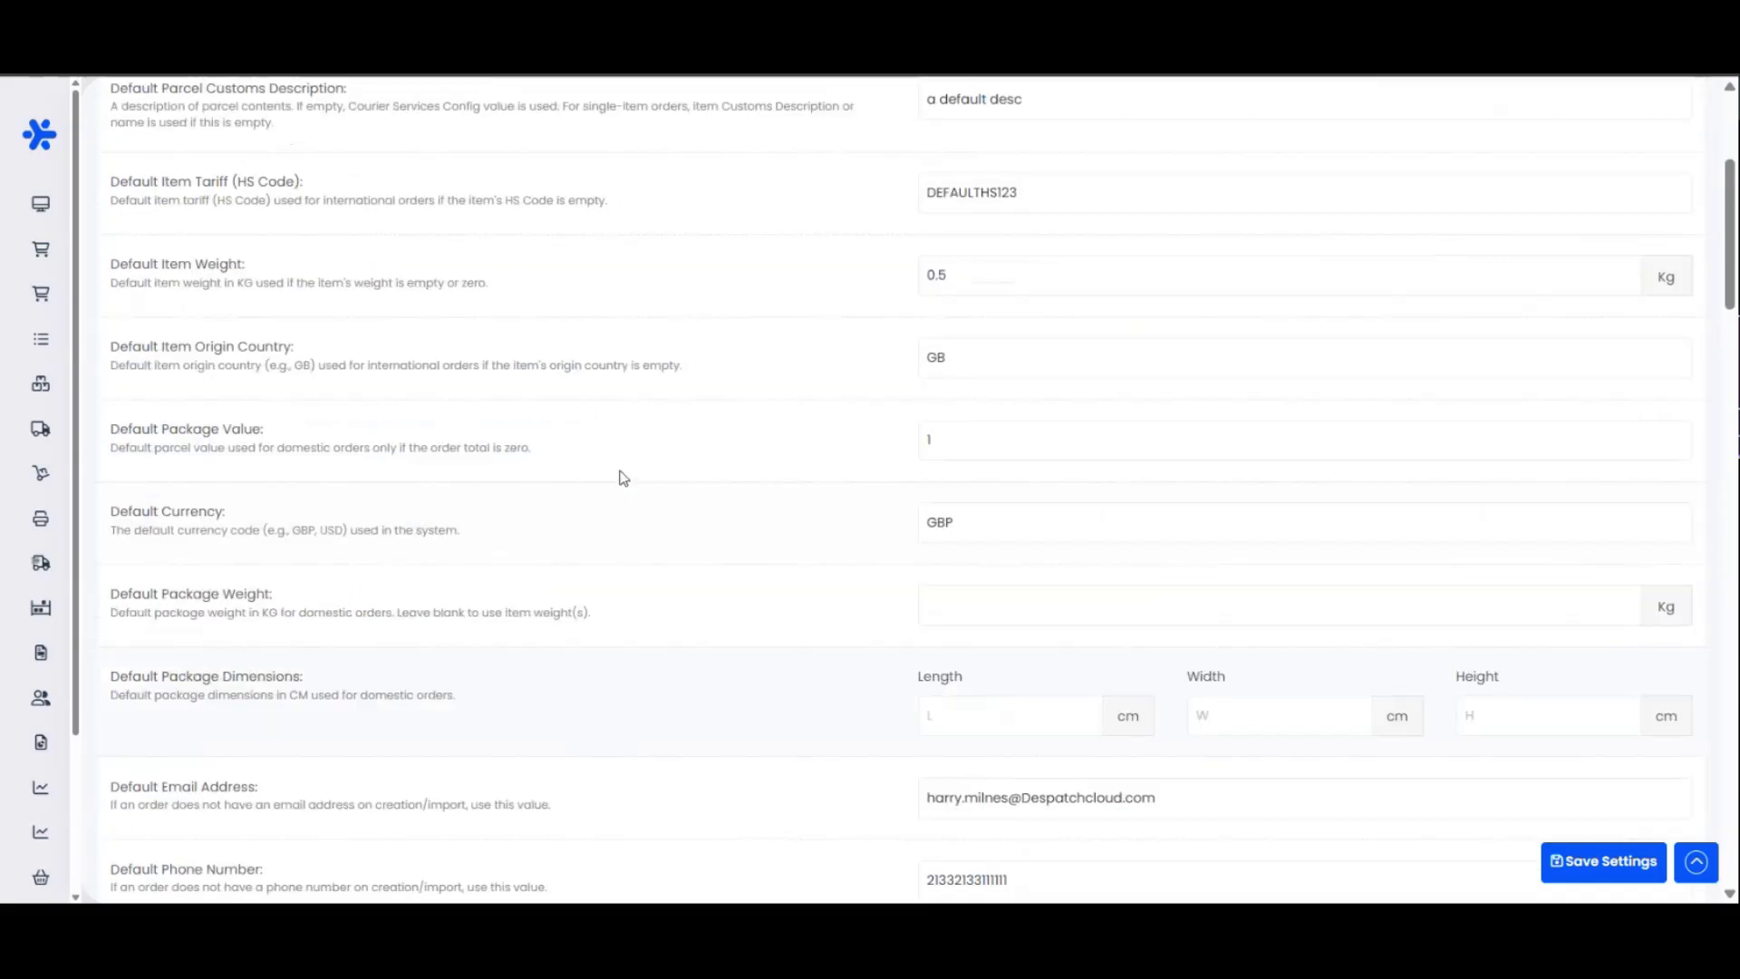
Examine the Default Item Tariff (HS Code) value used for international orders when an item has none
double_click(921, 200)
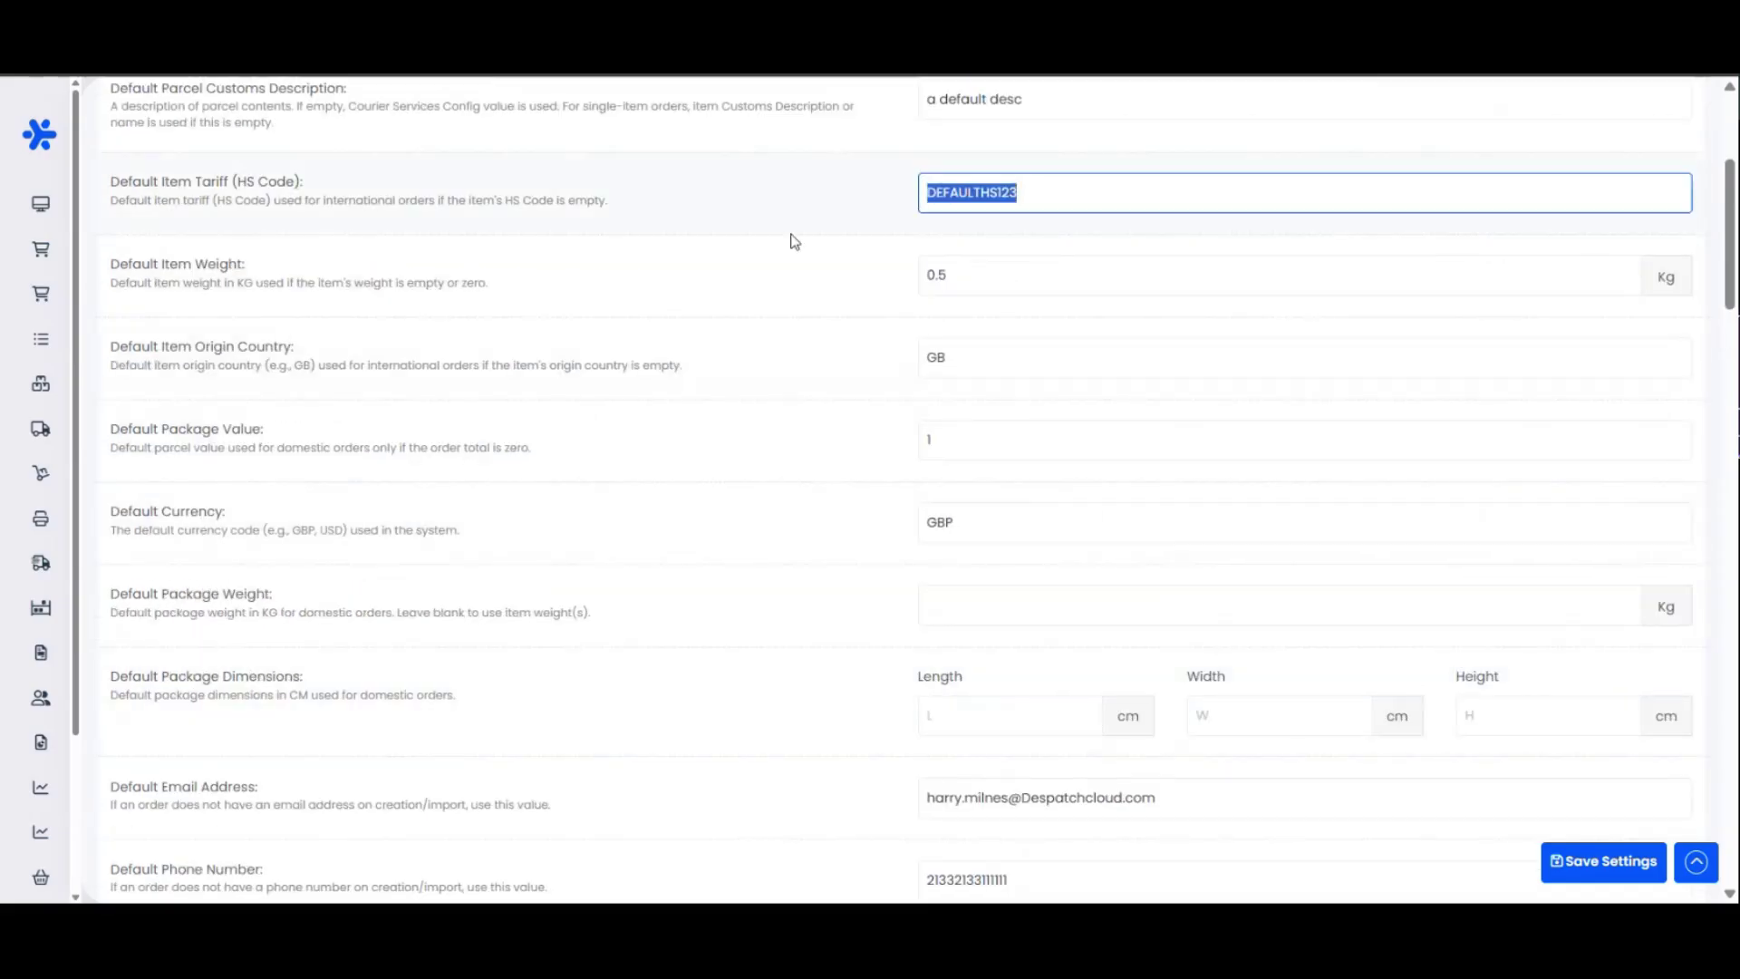
left_click(1038, 194)
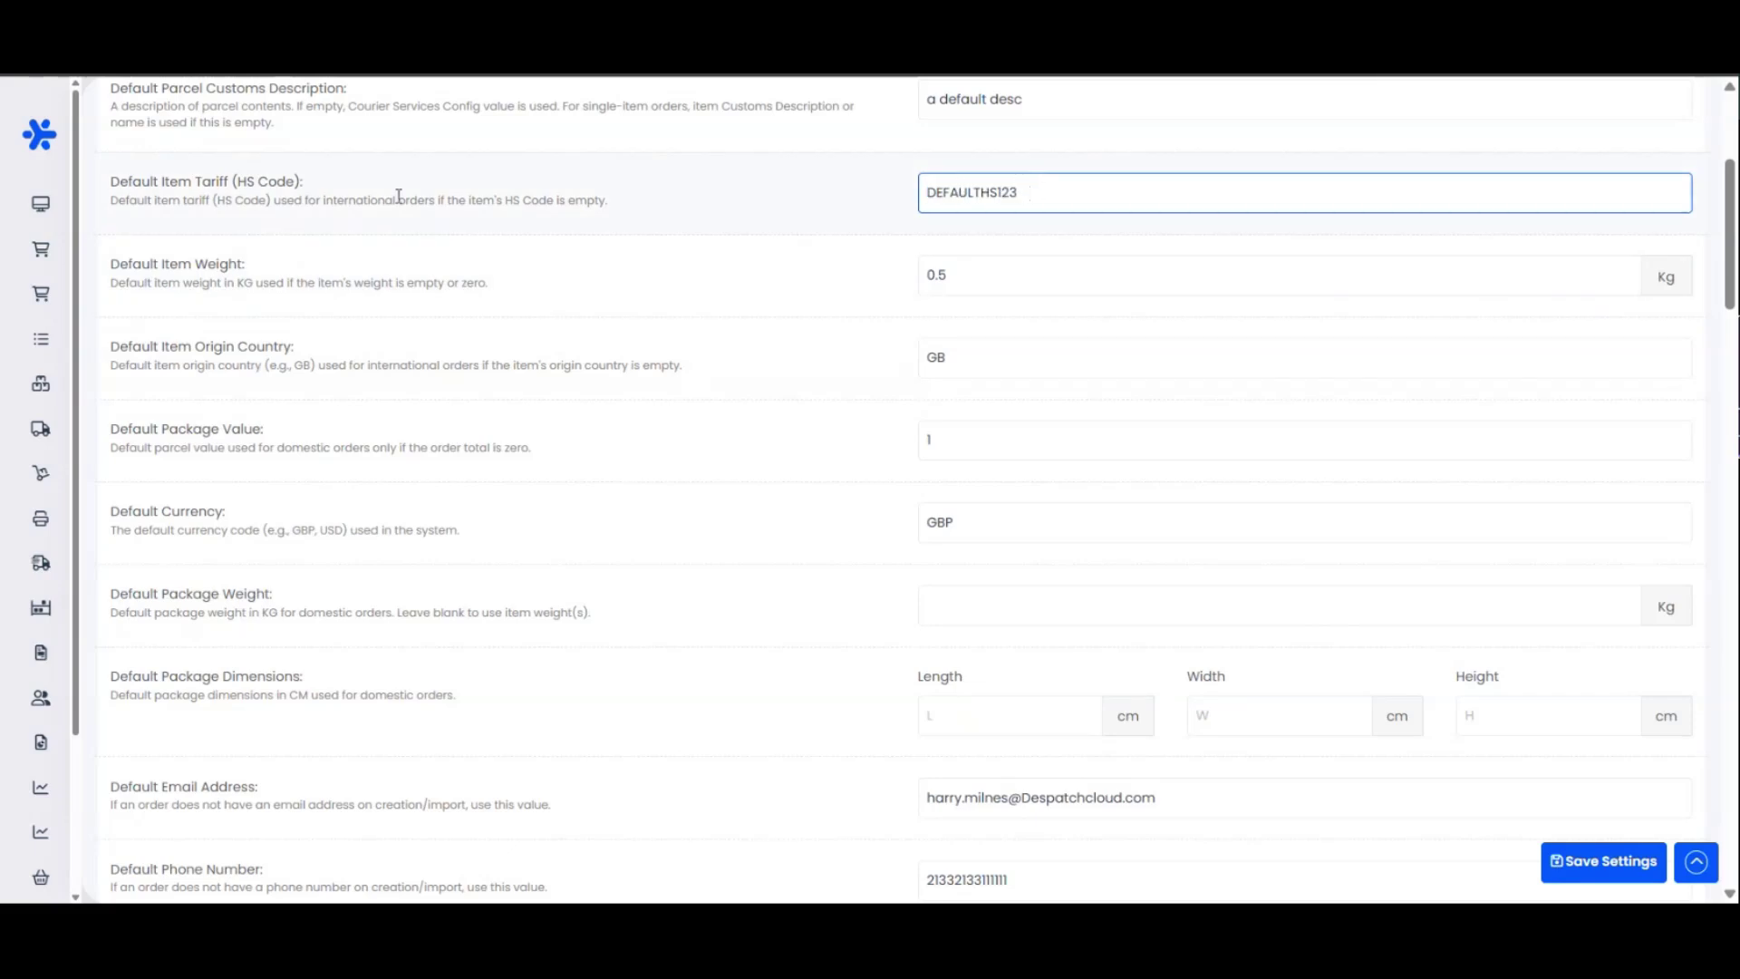
left_click_drag(1076, 199, 889, 203)
left_click_drag(1058, 190, 942, 190)
left_click(1053, 187)
left_click_drag(1053, 187, 906, 194)
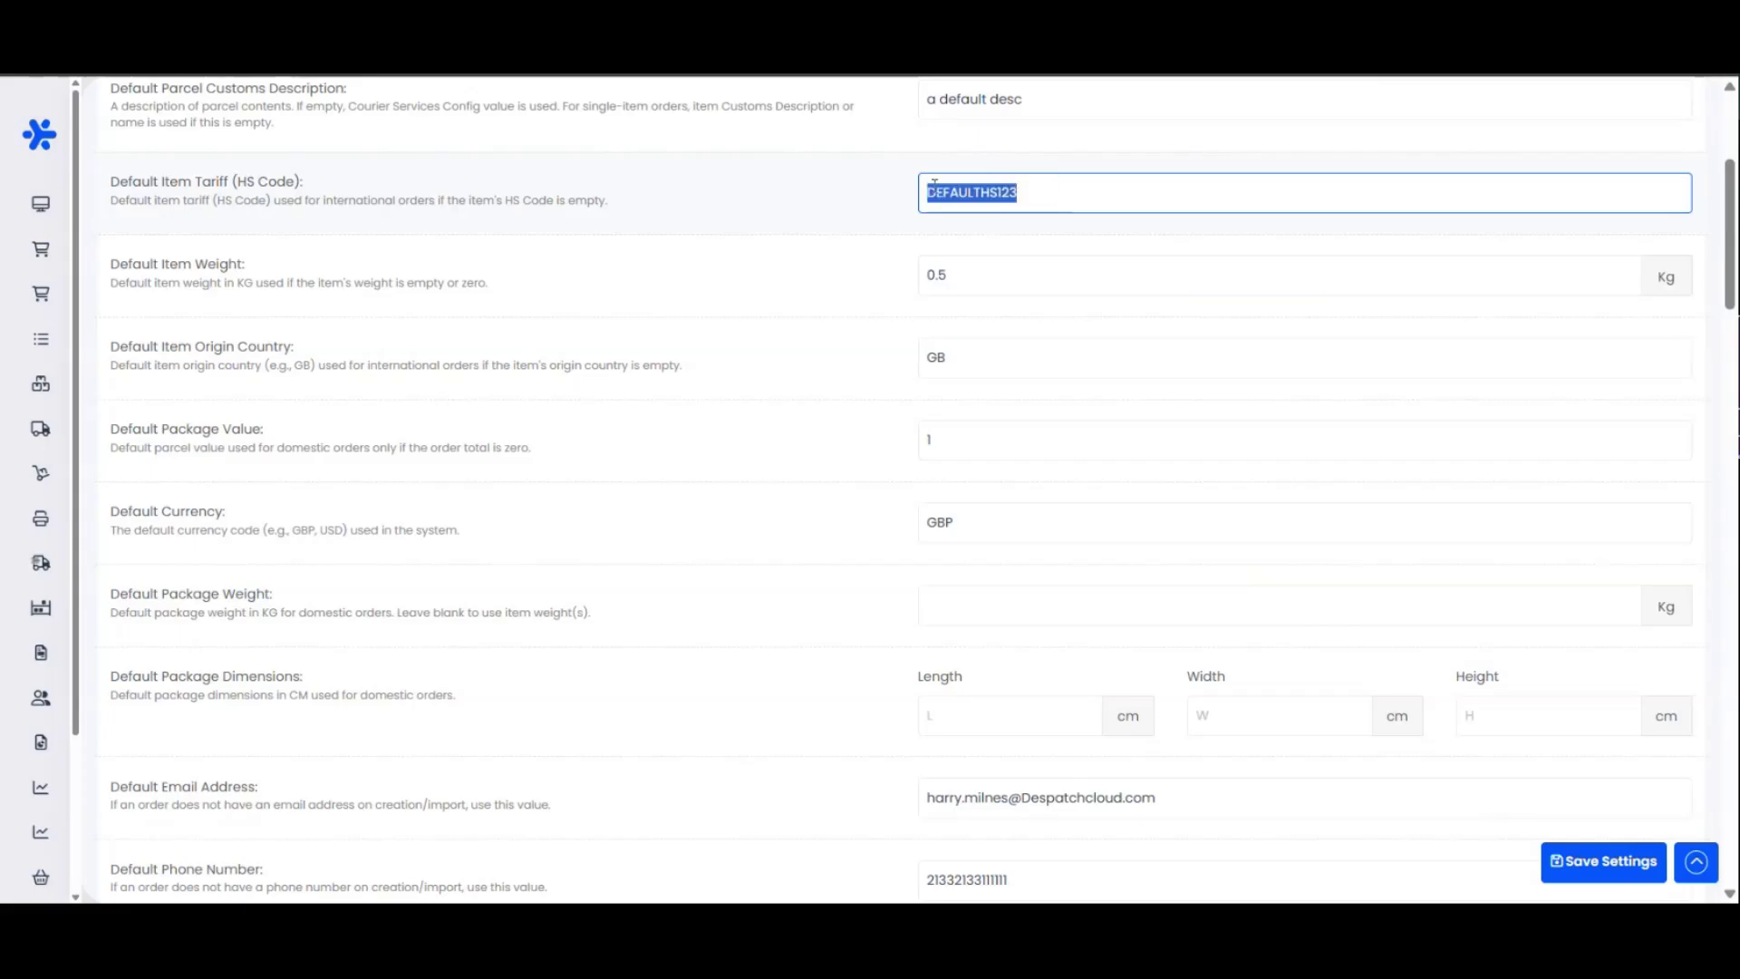
left_click(1026, 189)
left_click_drag(1025, 188, 920, 193)
left_click(1010, 190)
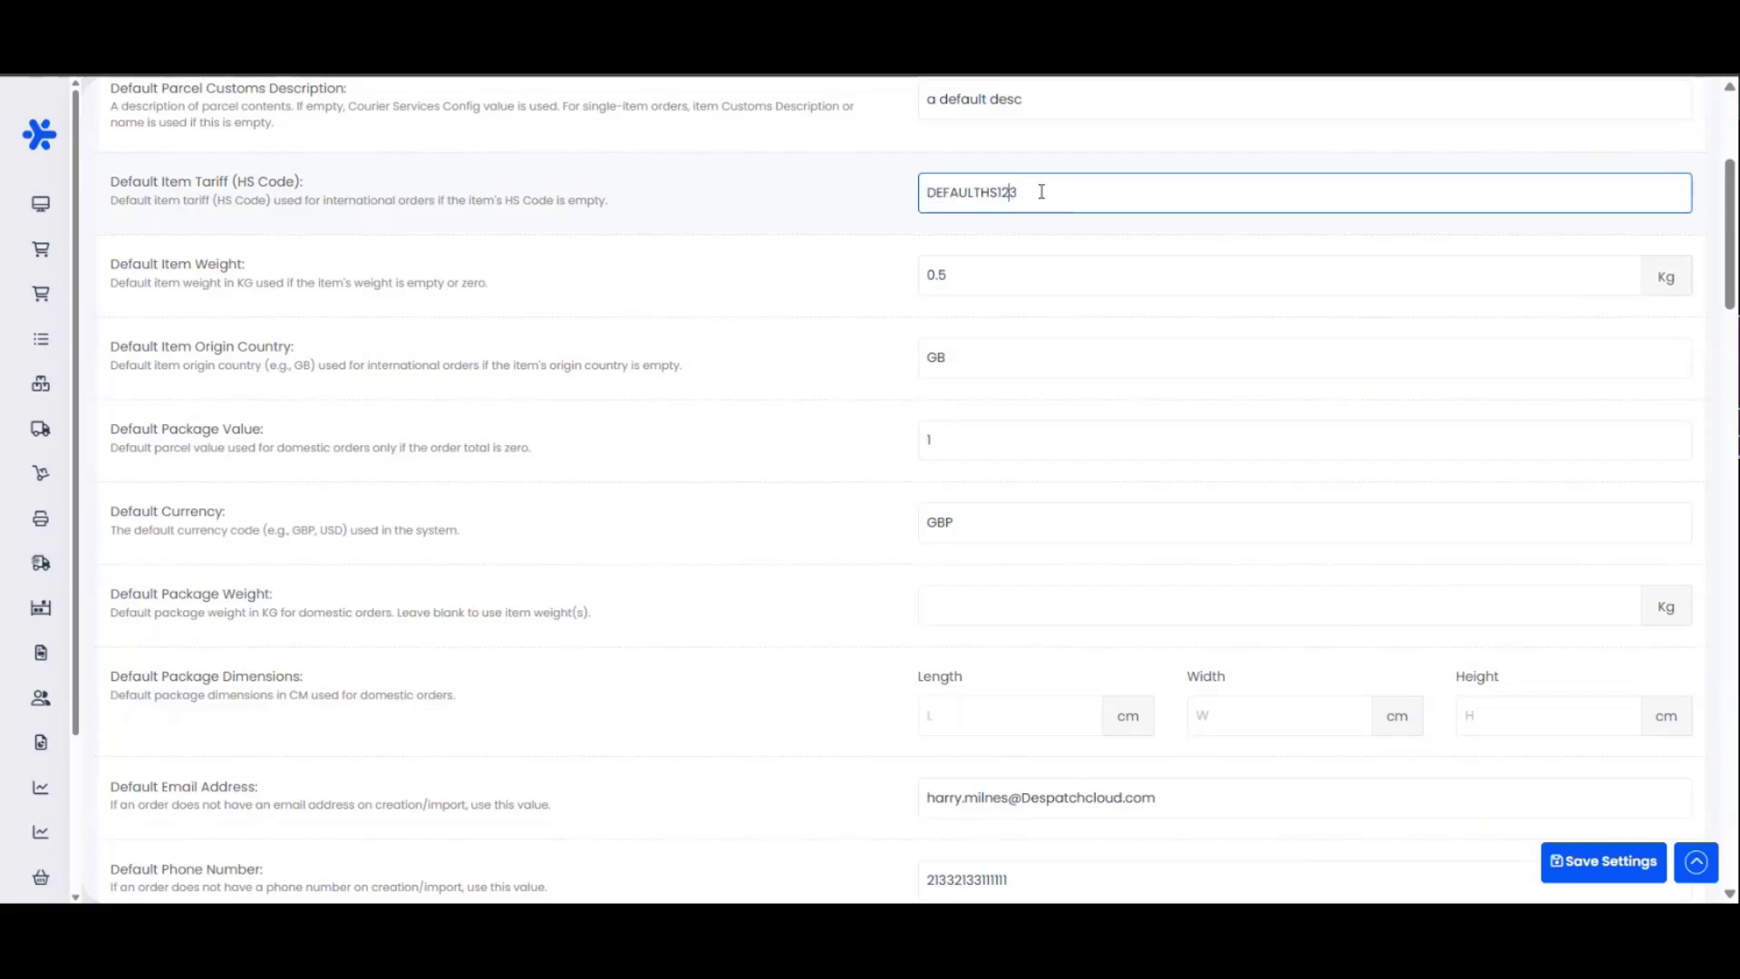
left_click_drag(1043, 189, 819, 195)
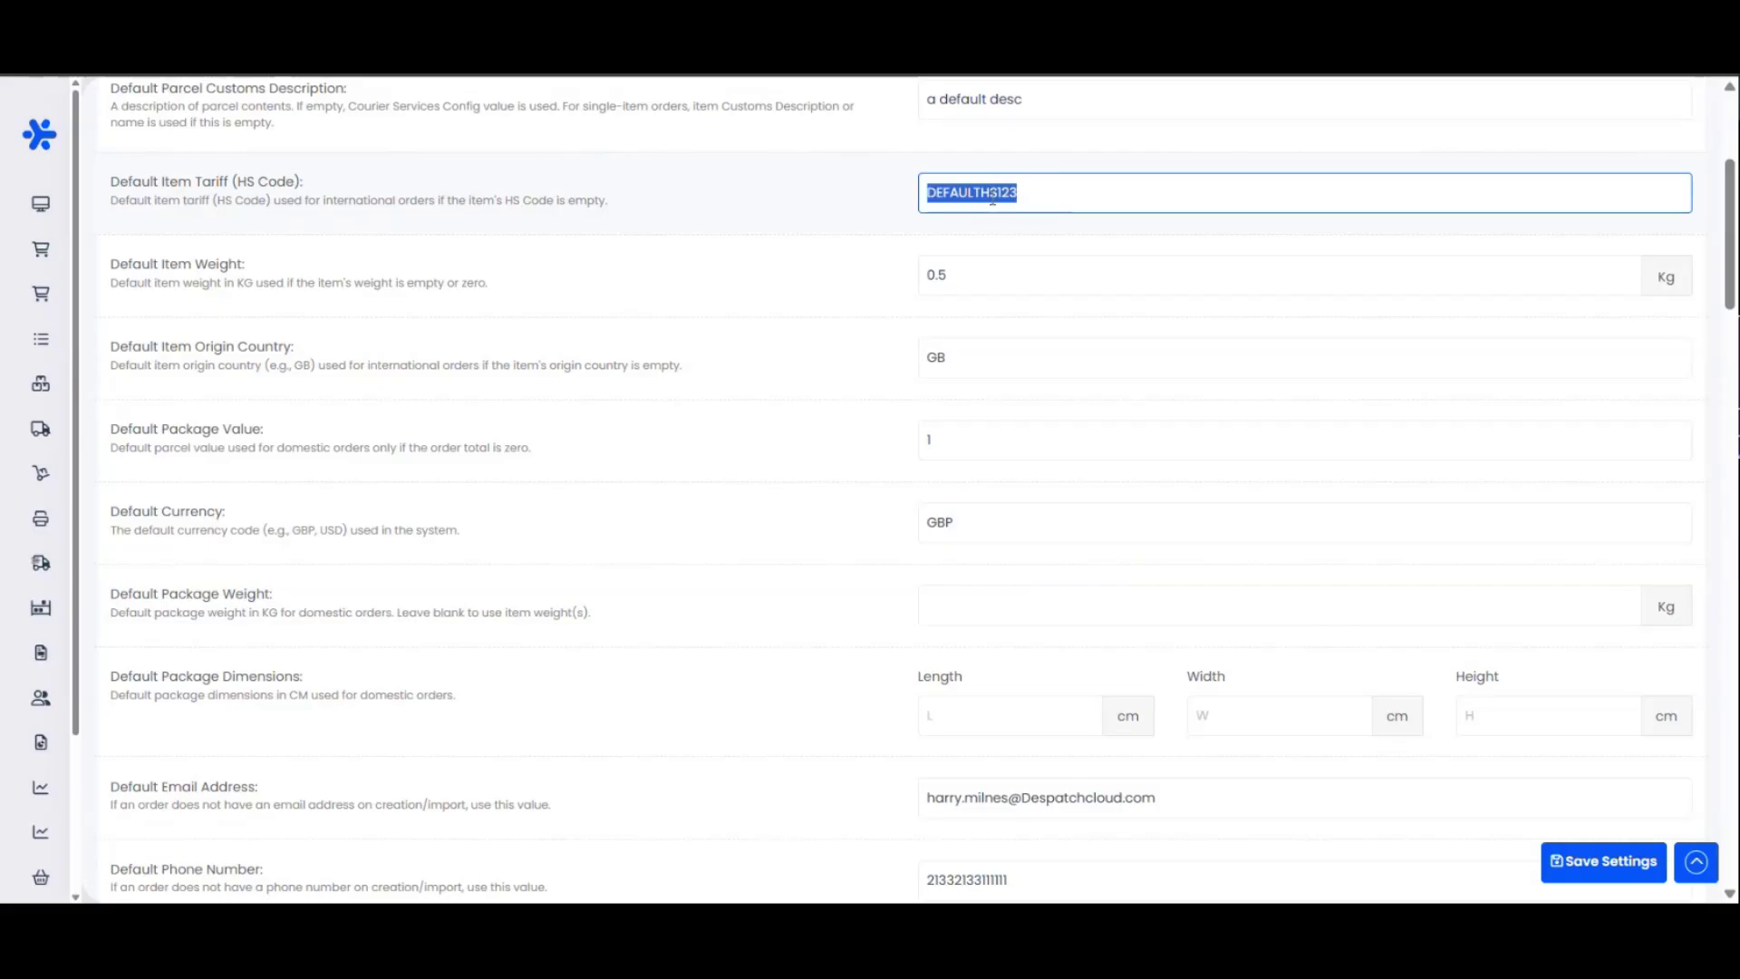
left_click_drag(1113, 196, 784, 203)
Request an export of all products from the inventory Imports / Exports page and open the export history
mouse_move(141, 627)
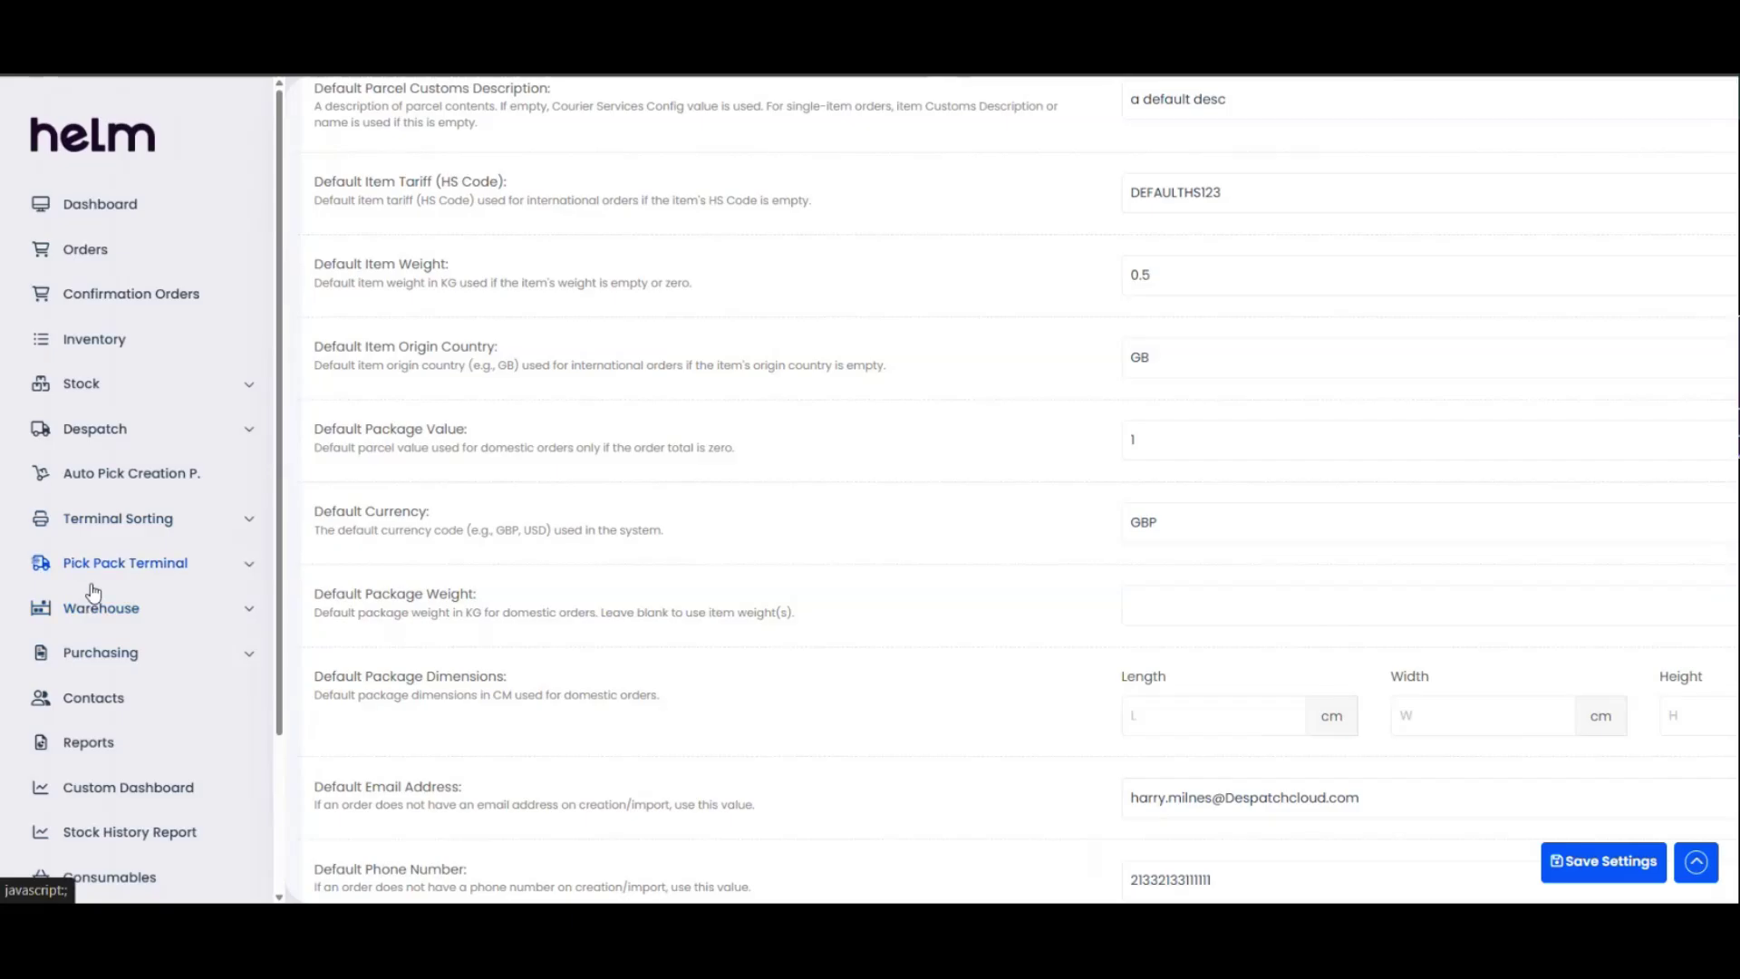
scroll(91, 589, "down", 3)
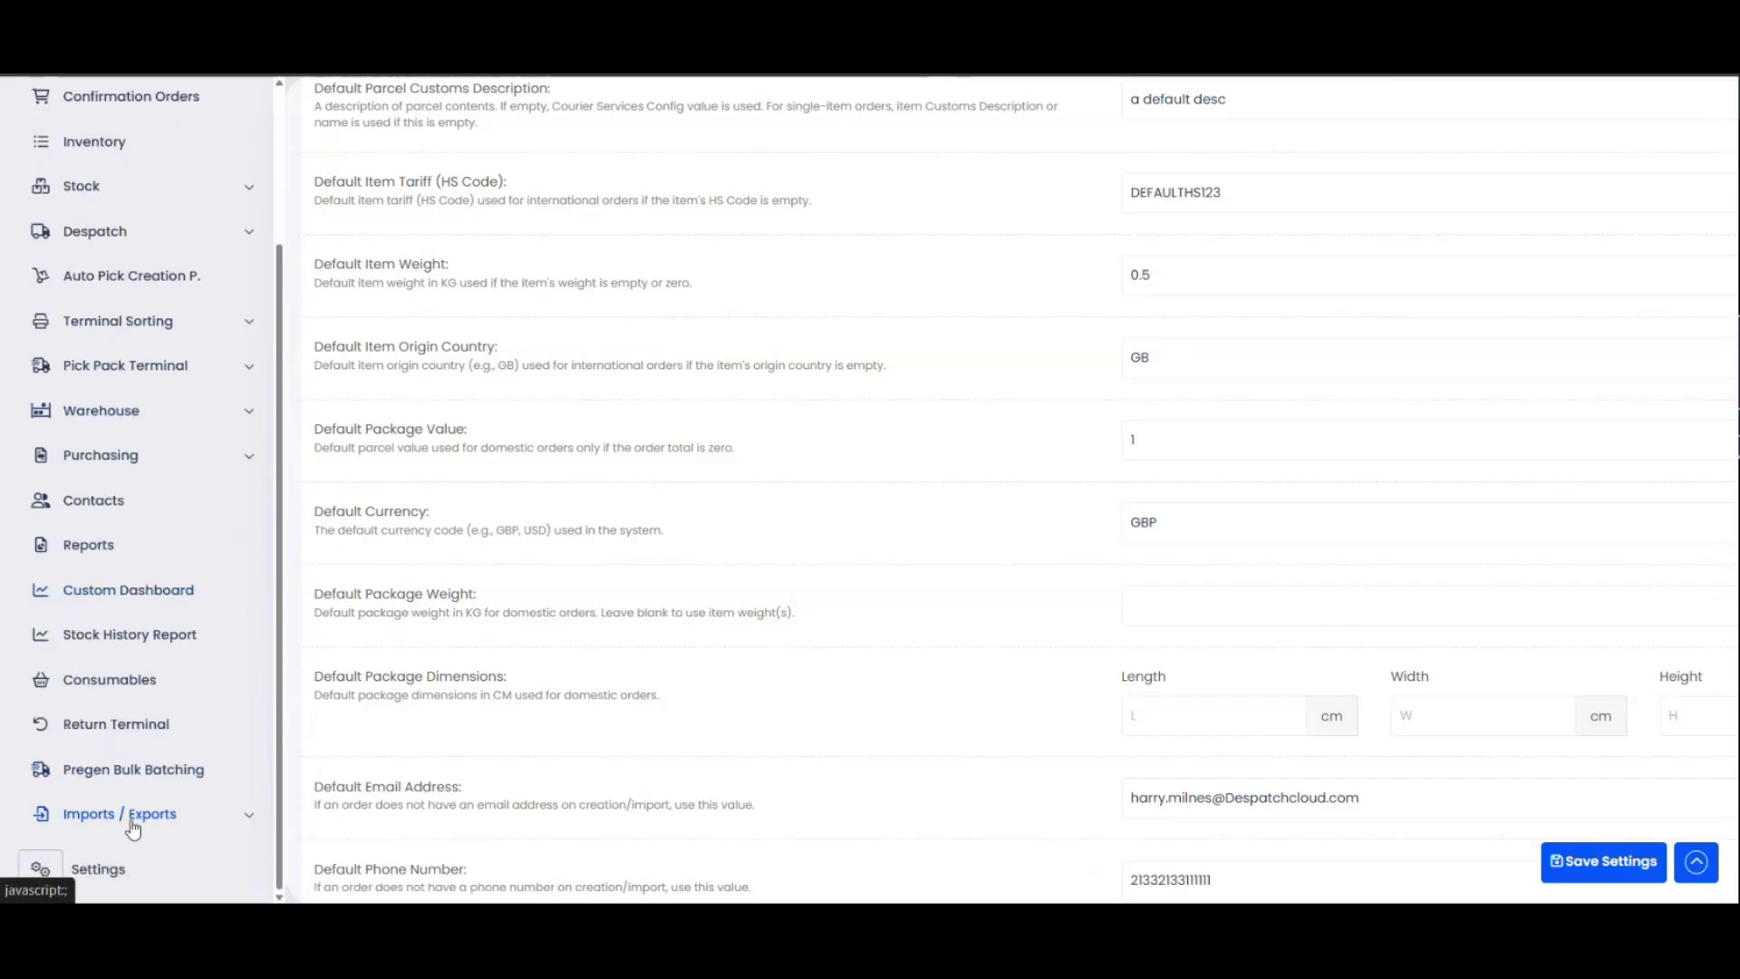
left_click(133, 820)
scroll(154, 789, "down", 1)
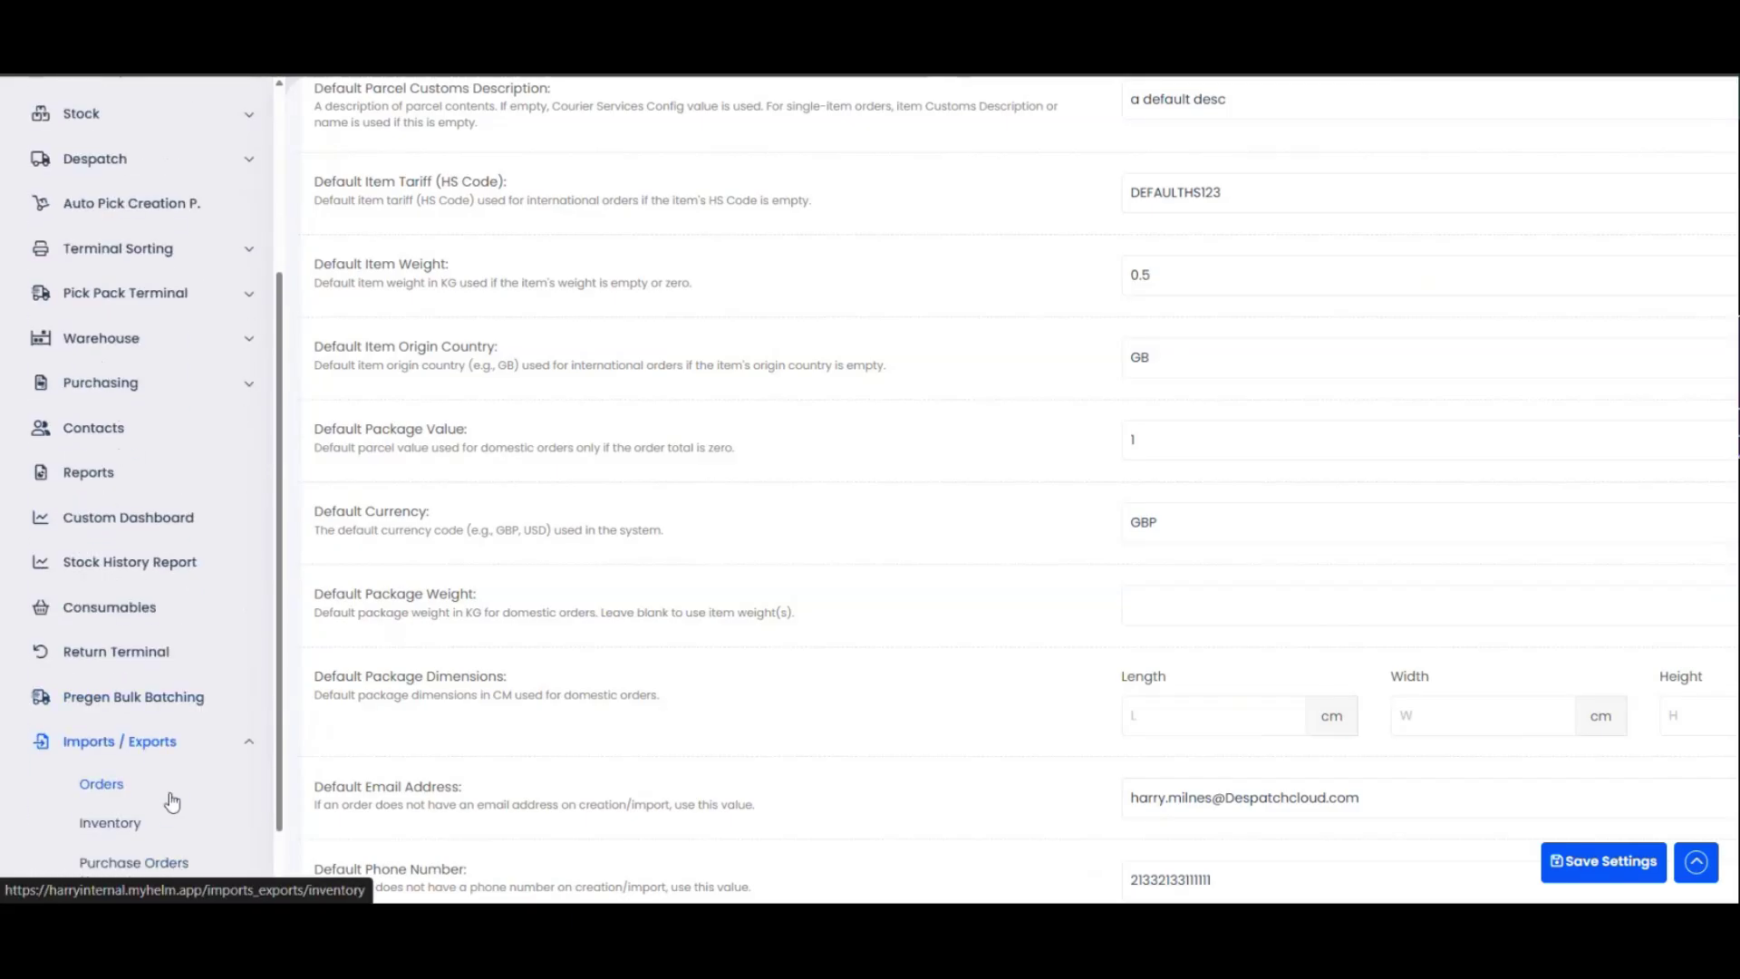
scroll(172, 802, "down", 1)
left_click(126, 741)
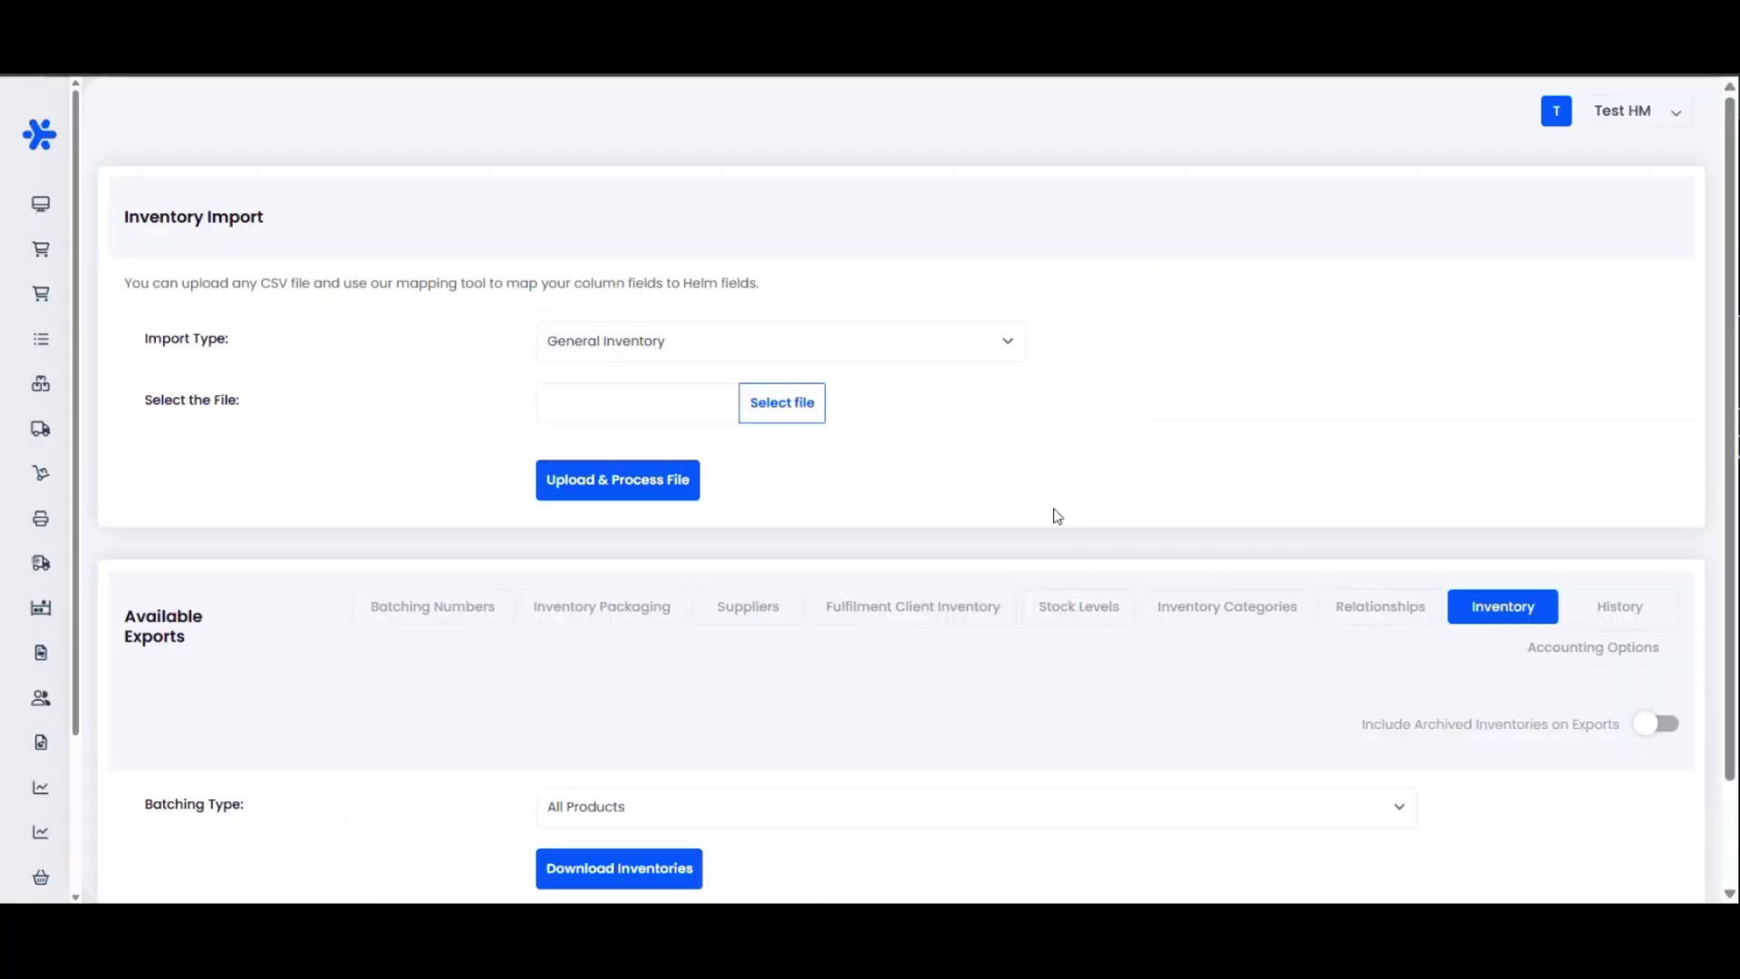
scroll(846, 426, "down", 2)
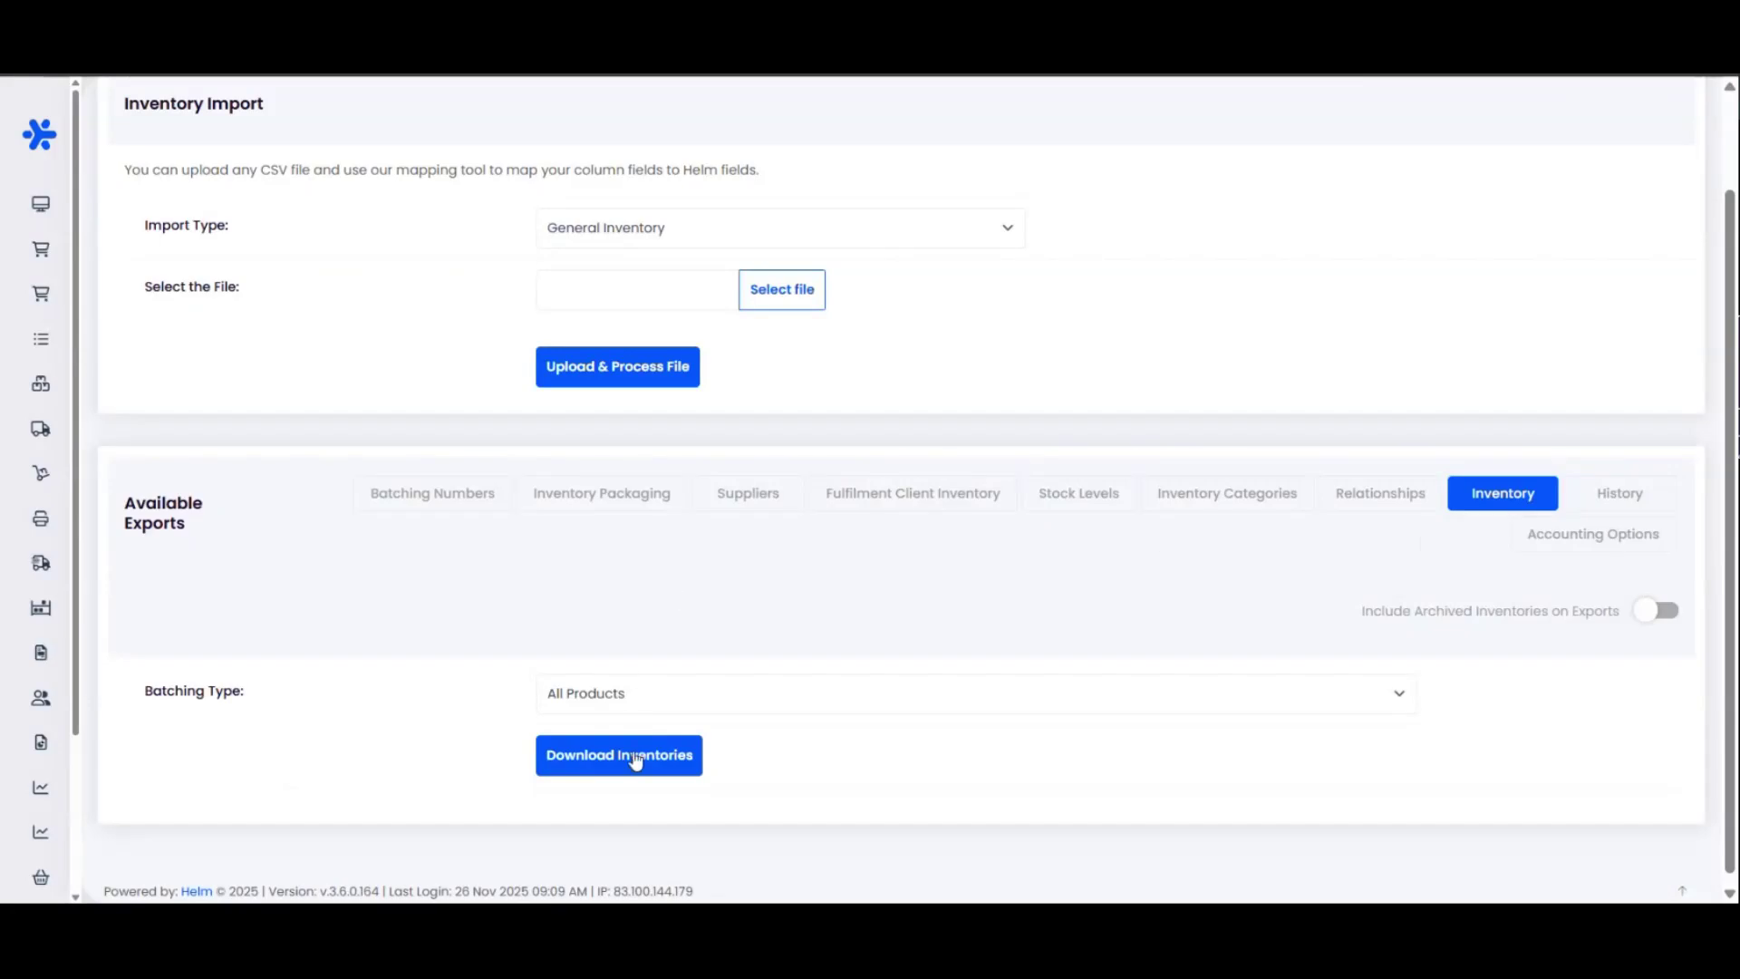
left_click(603, 778)
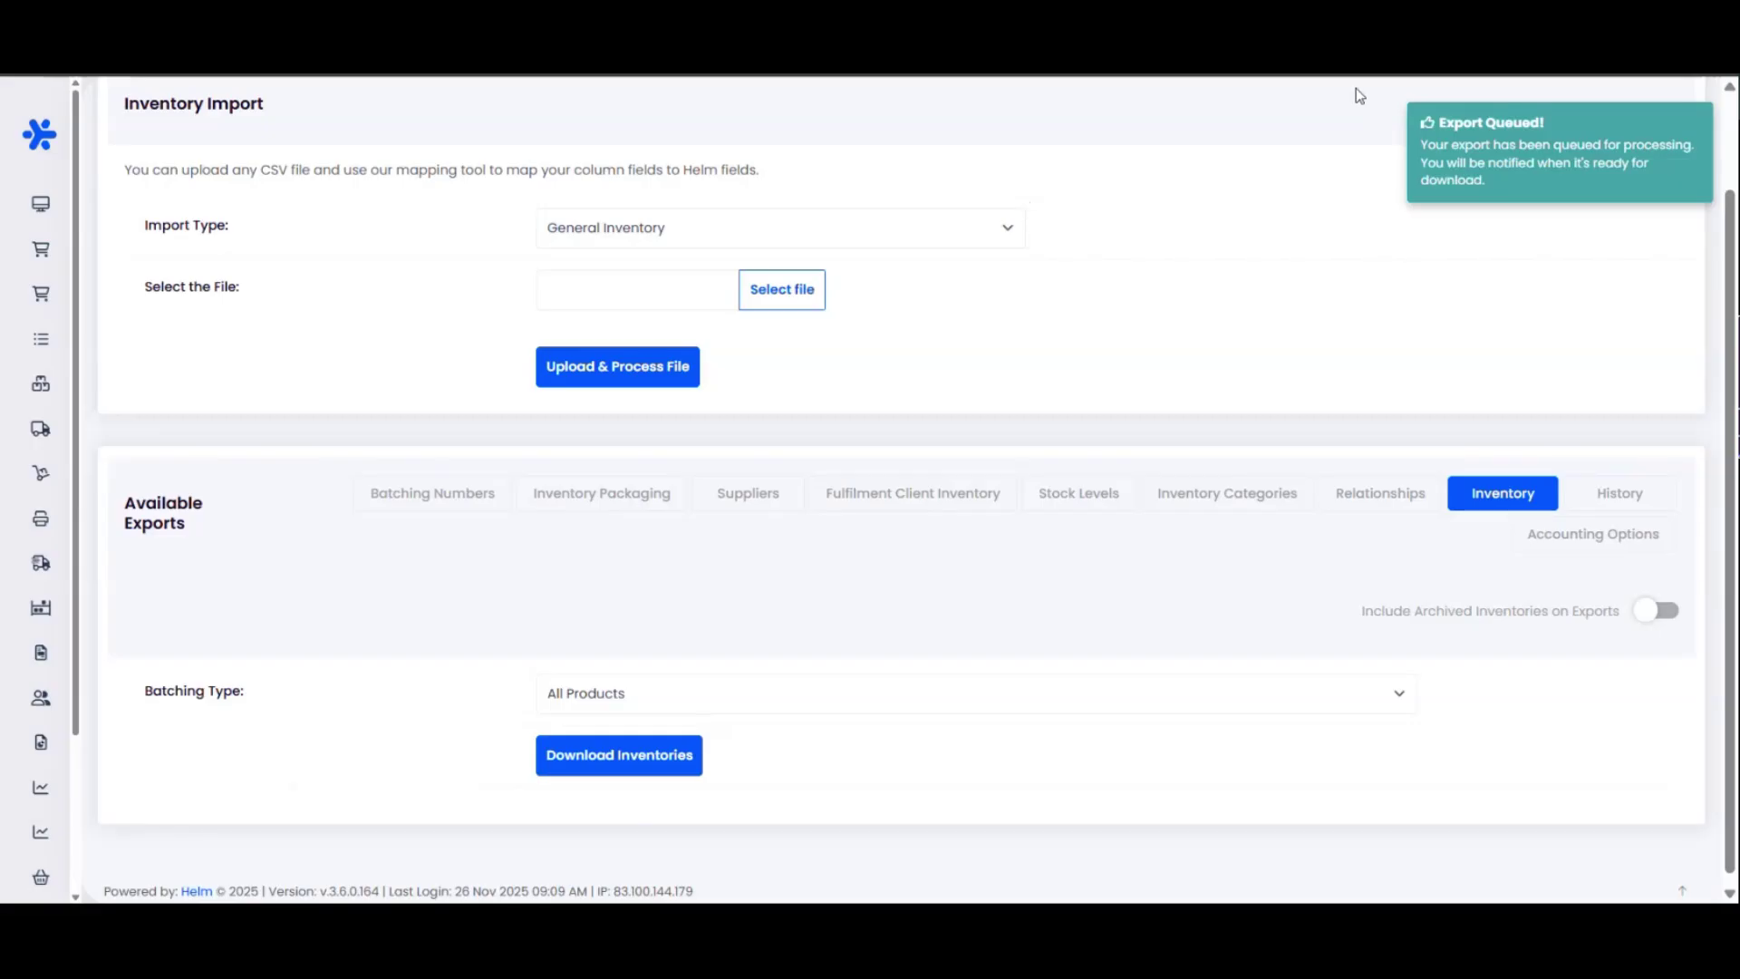
left_click(1606, 497)
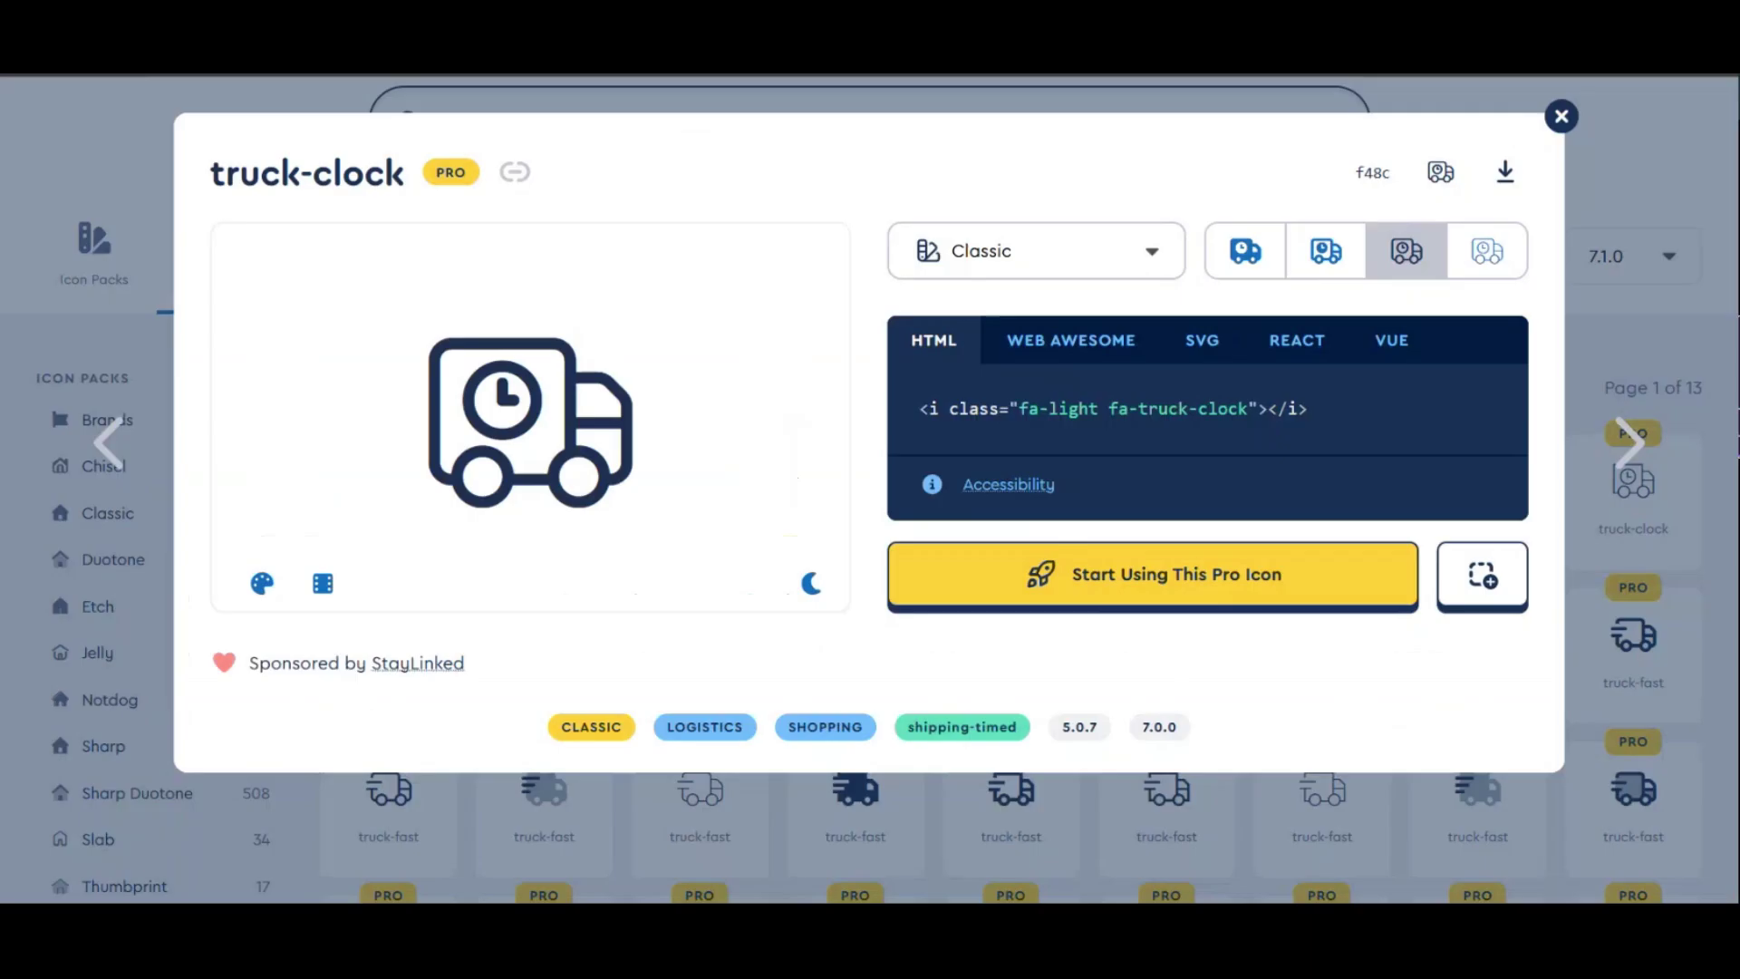
Switch to Excel for the web and open the colour-coded inventory workbook from the WMS Onboarding Full folder
key("ctrl+l")
type("excel")
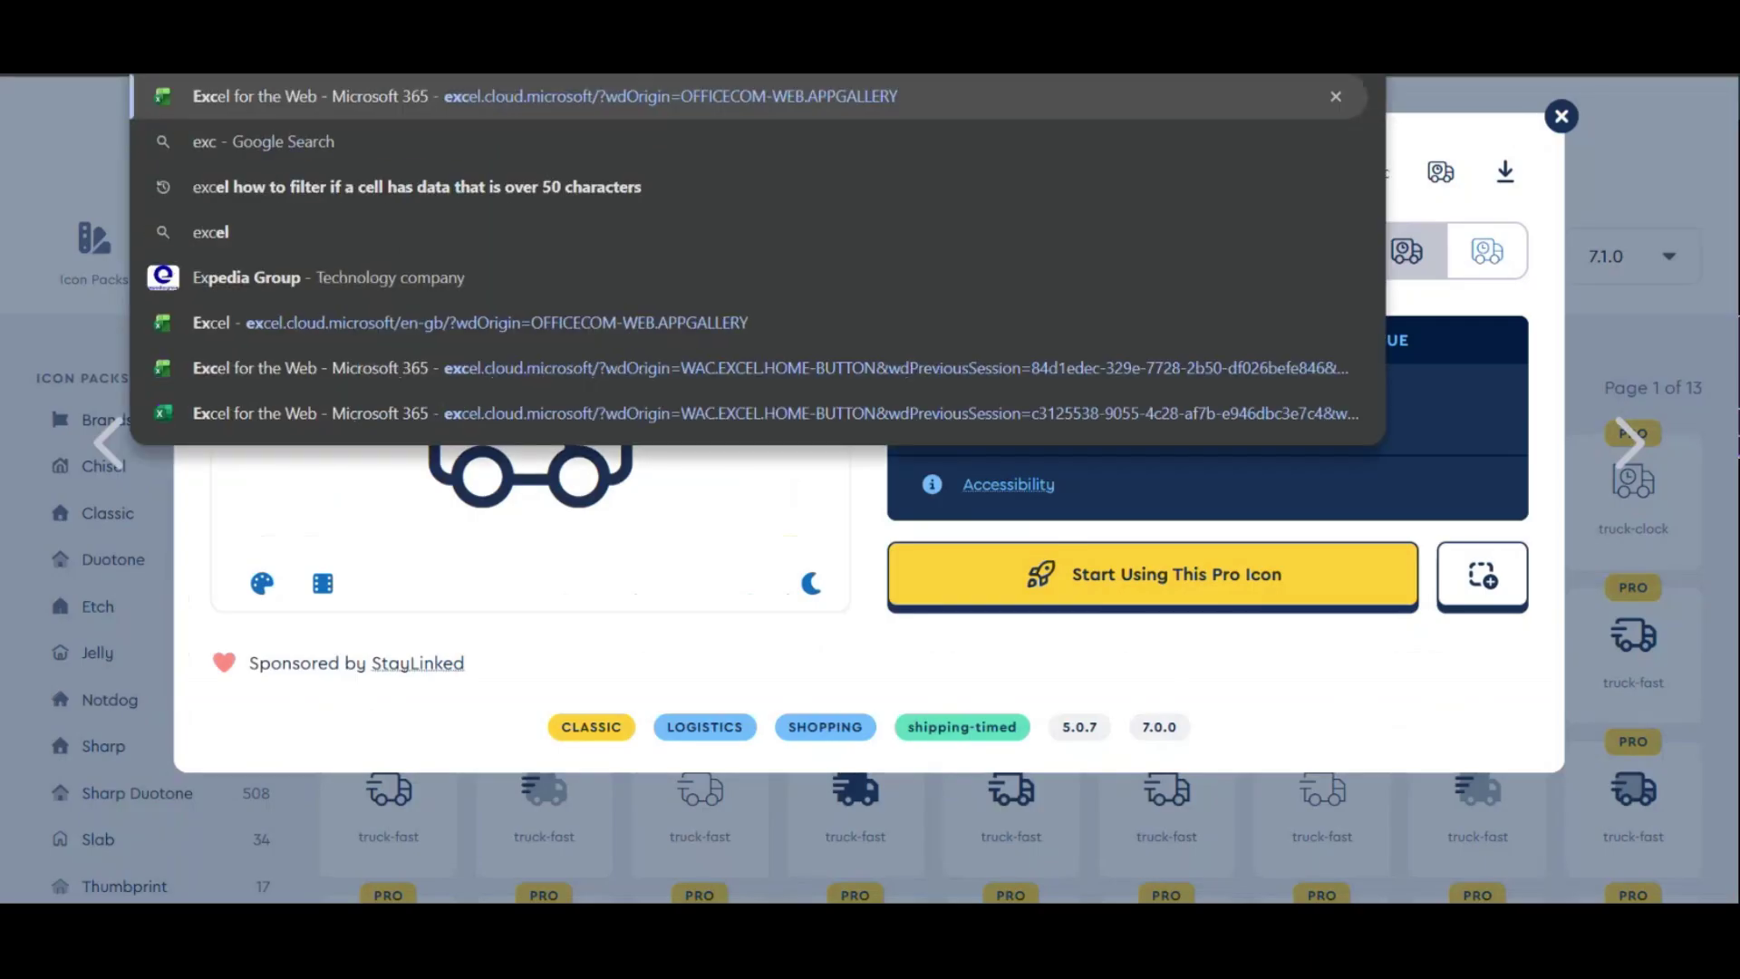
key("Return")
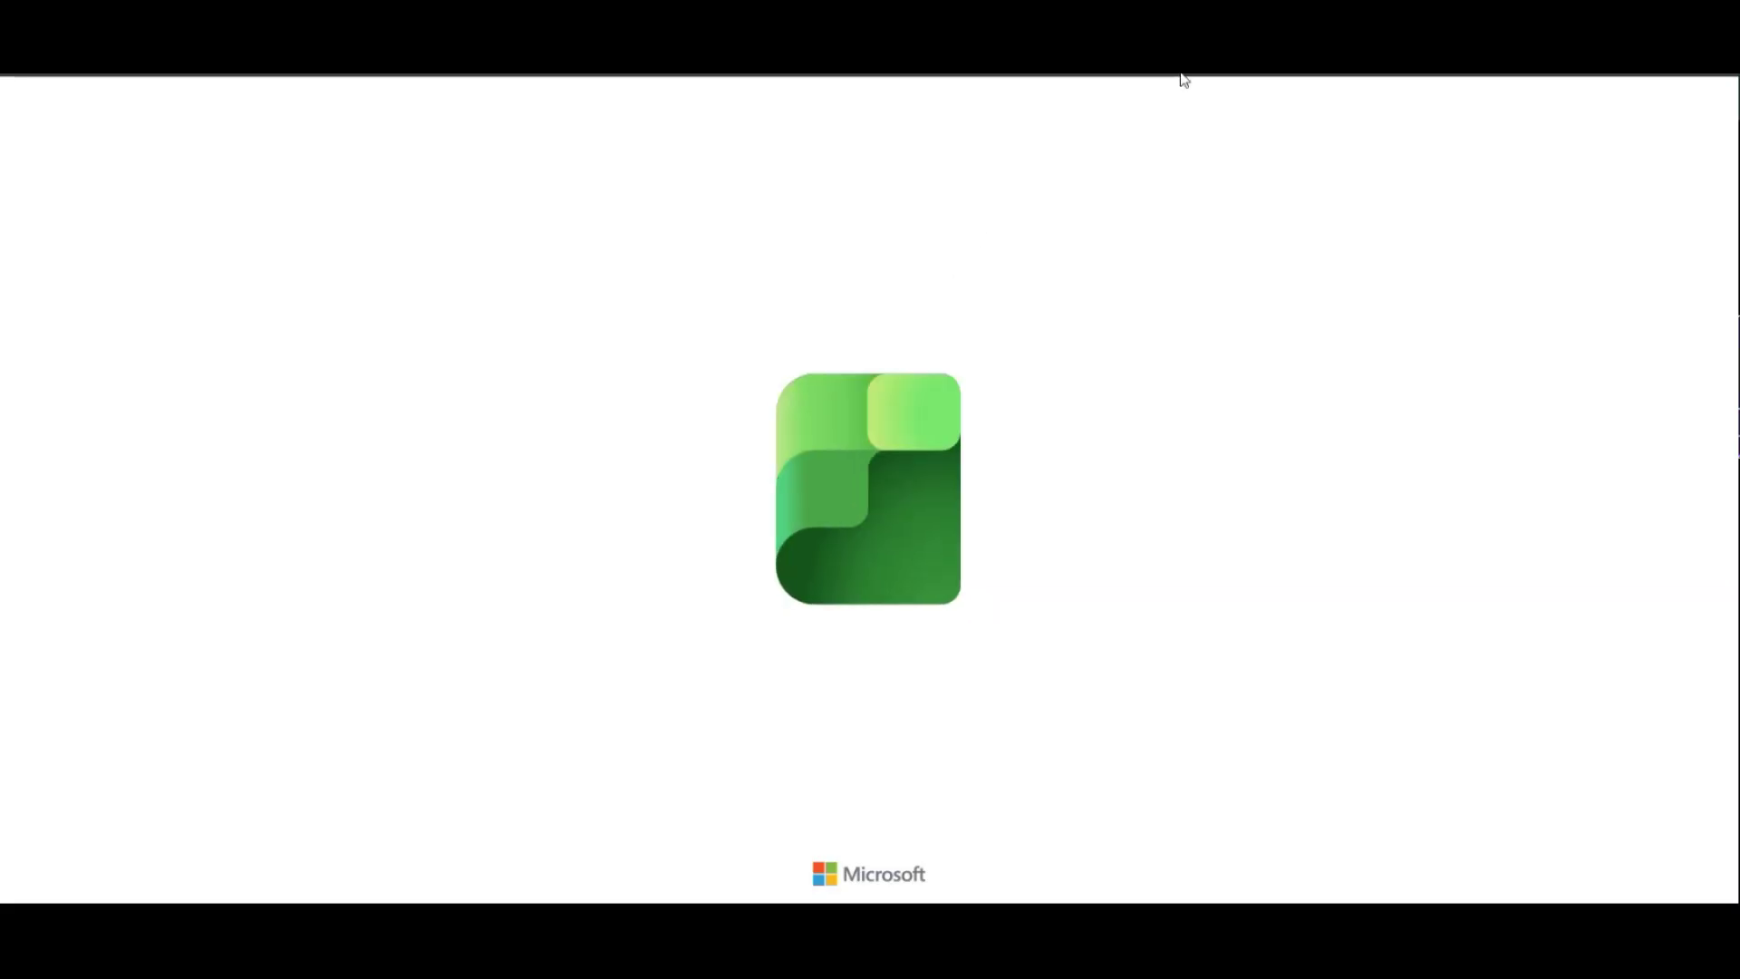
left_click(426, 302)
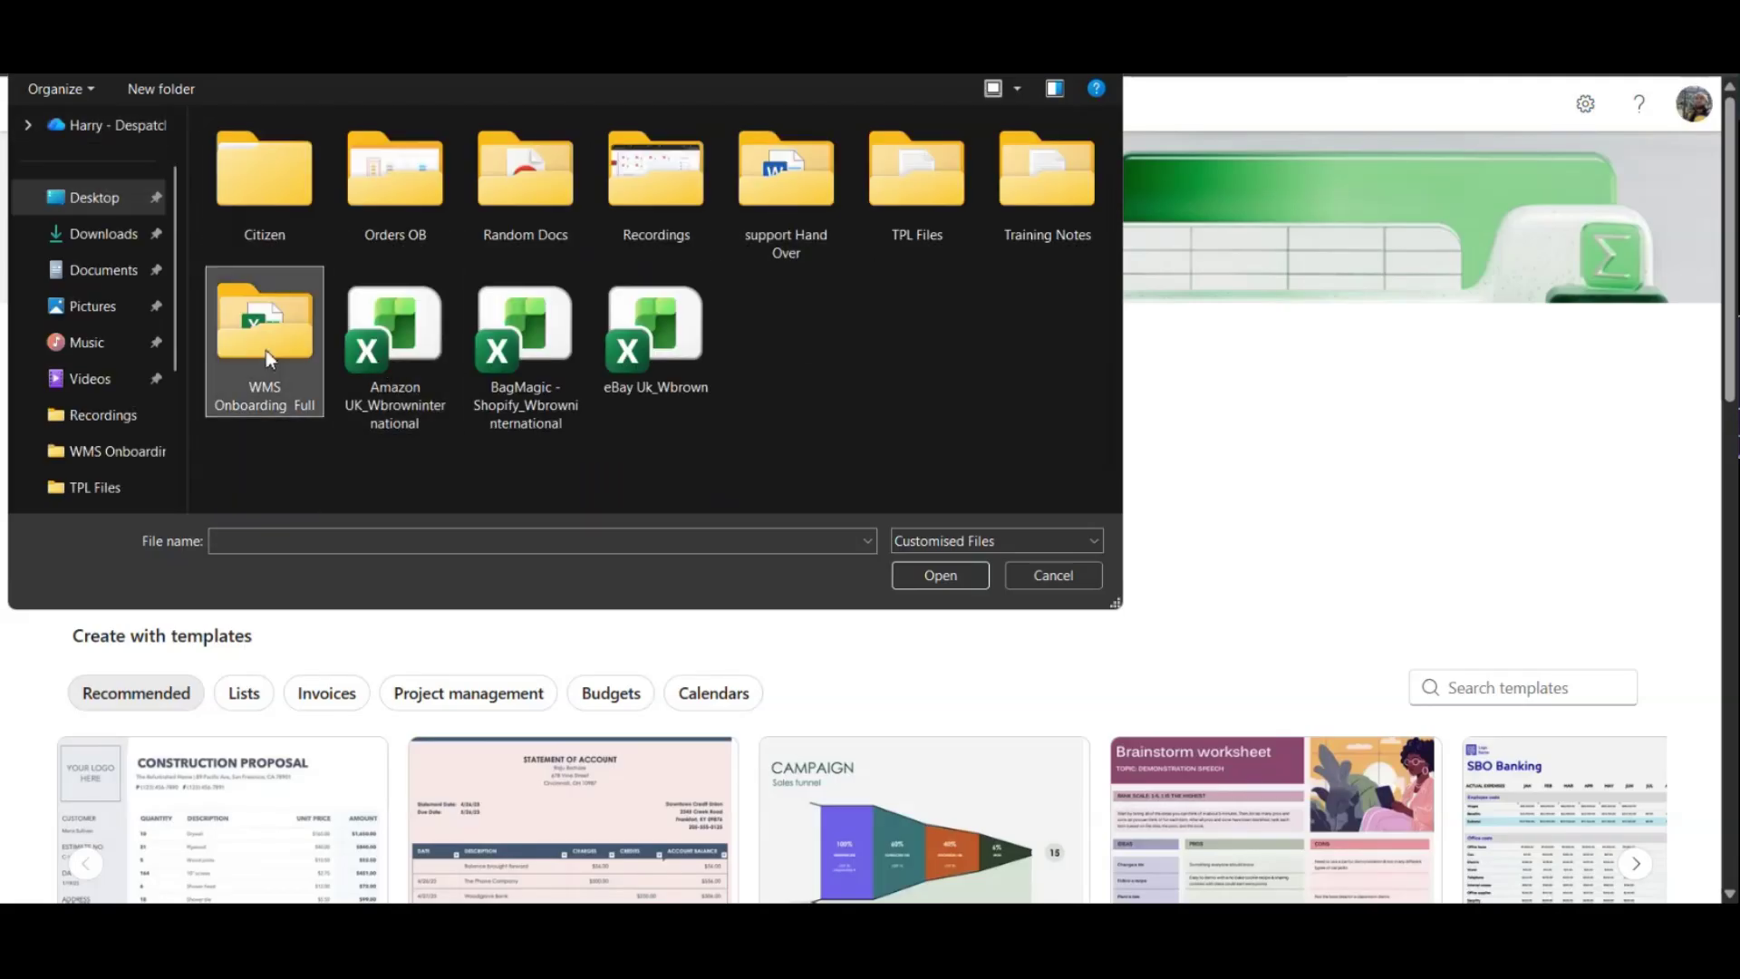
double_click(269, 359)
double_click(302, 219)
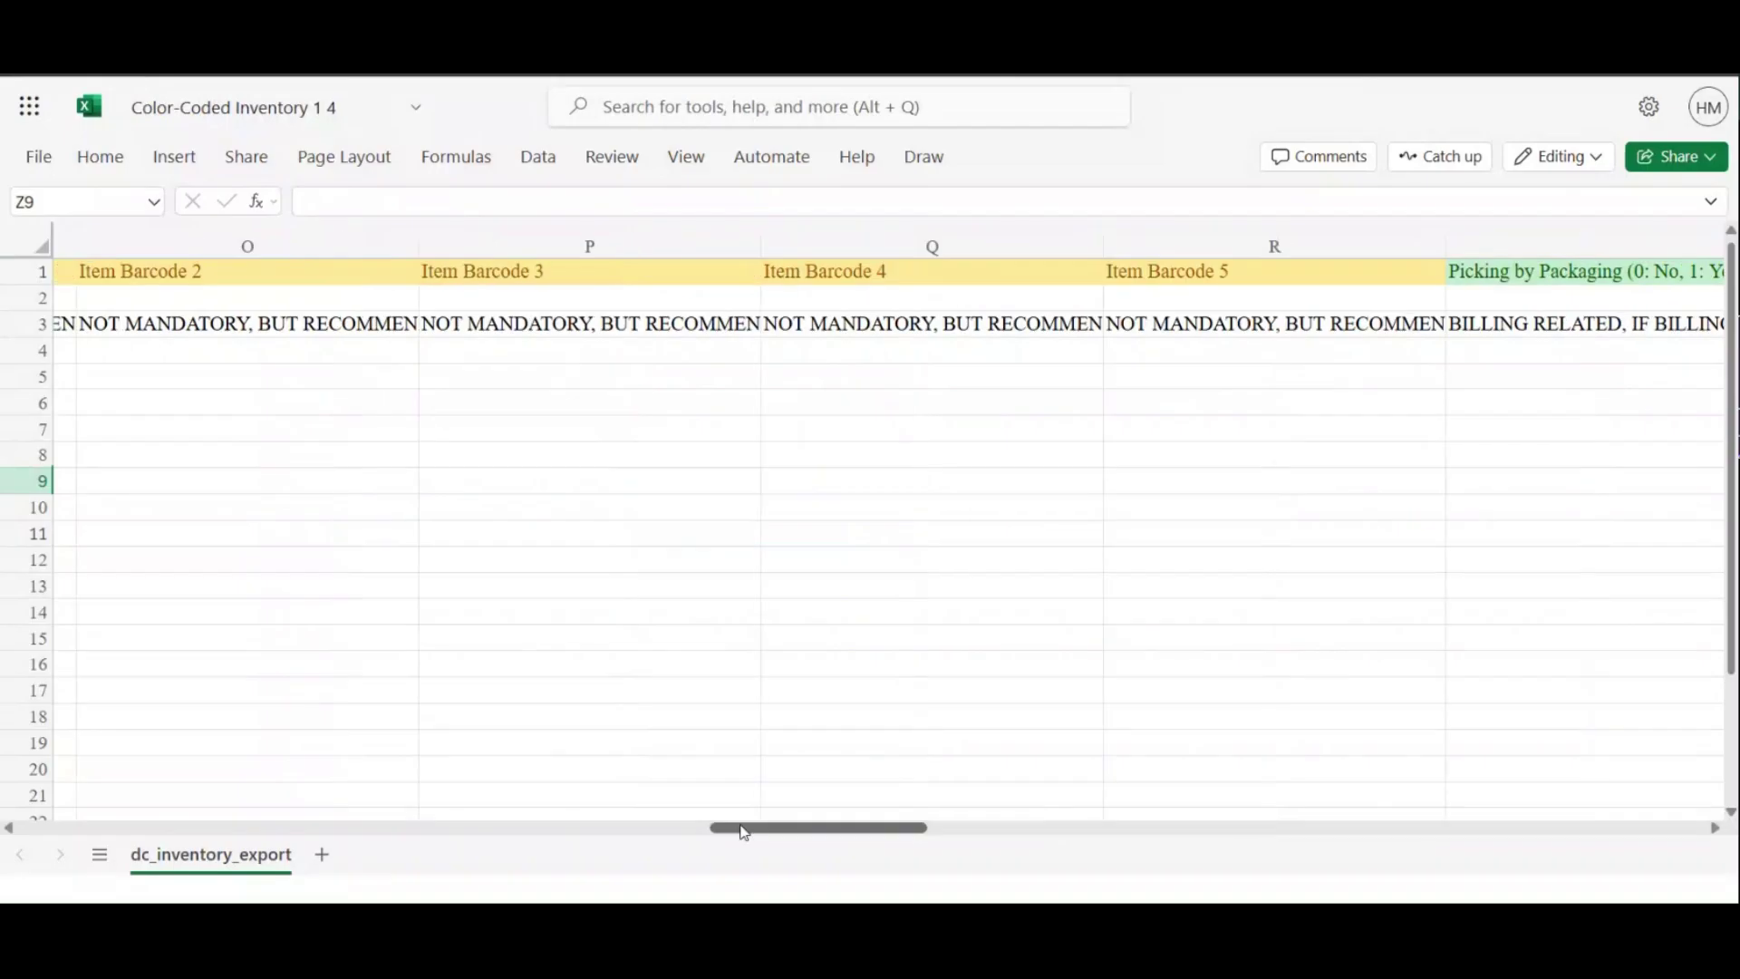
Examine the colour legend and the first column headers of the inventory template, including SKU, Name, Type and Batching Type
left_click_drag(738, 827, 318, 766)
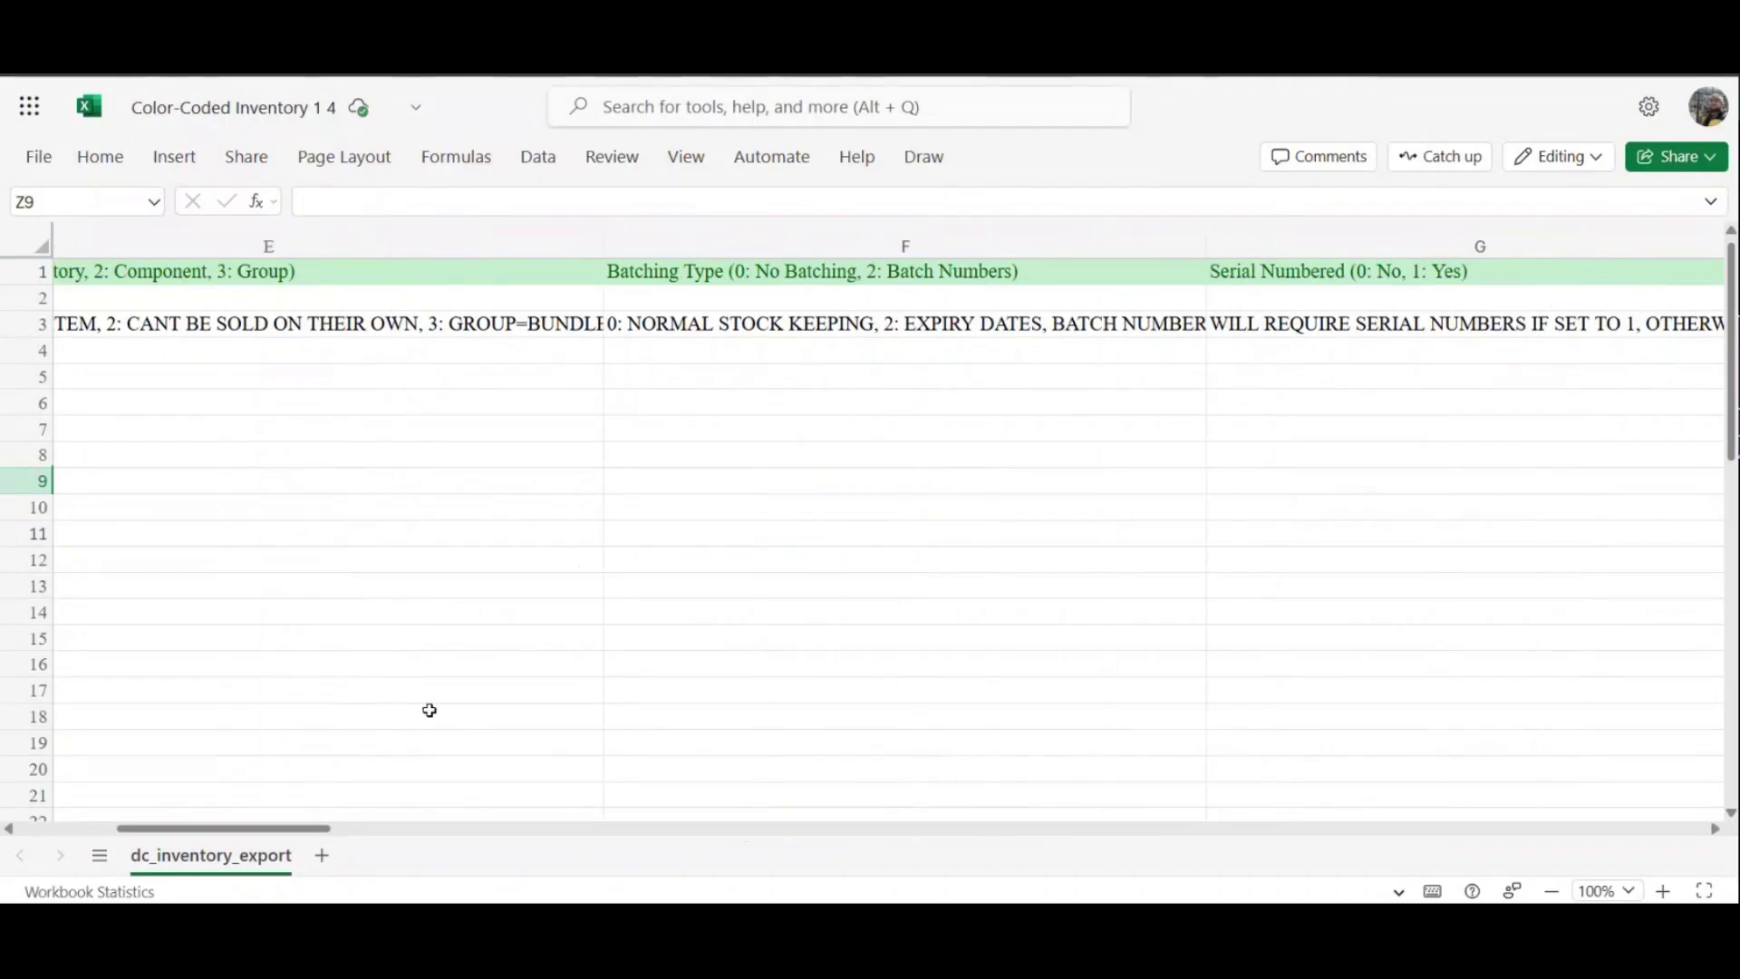
left_click_drag(291, 828, 187, 828)
scroll(516, 525, "down", 1)
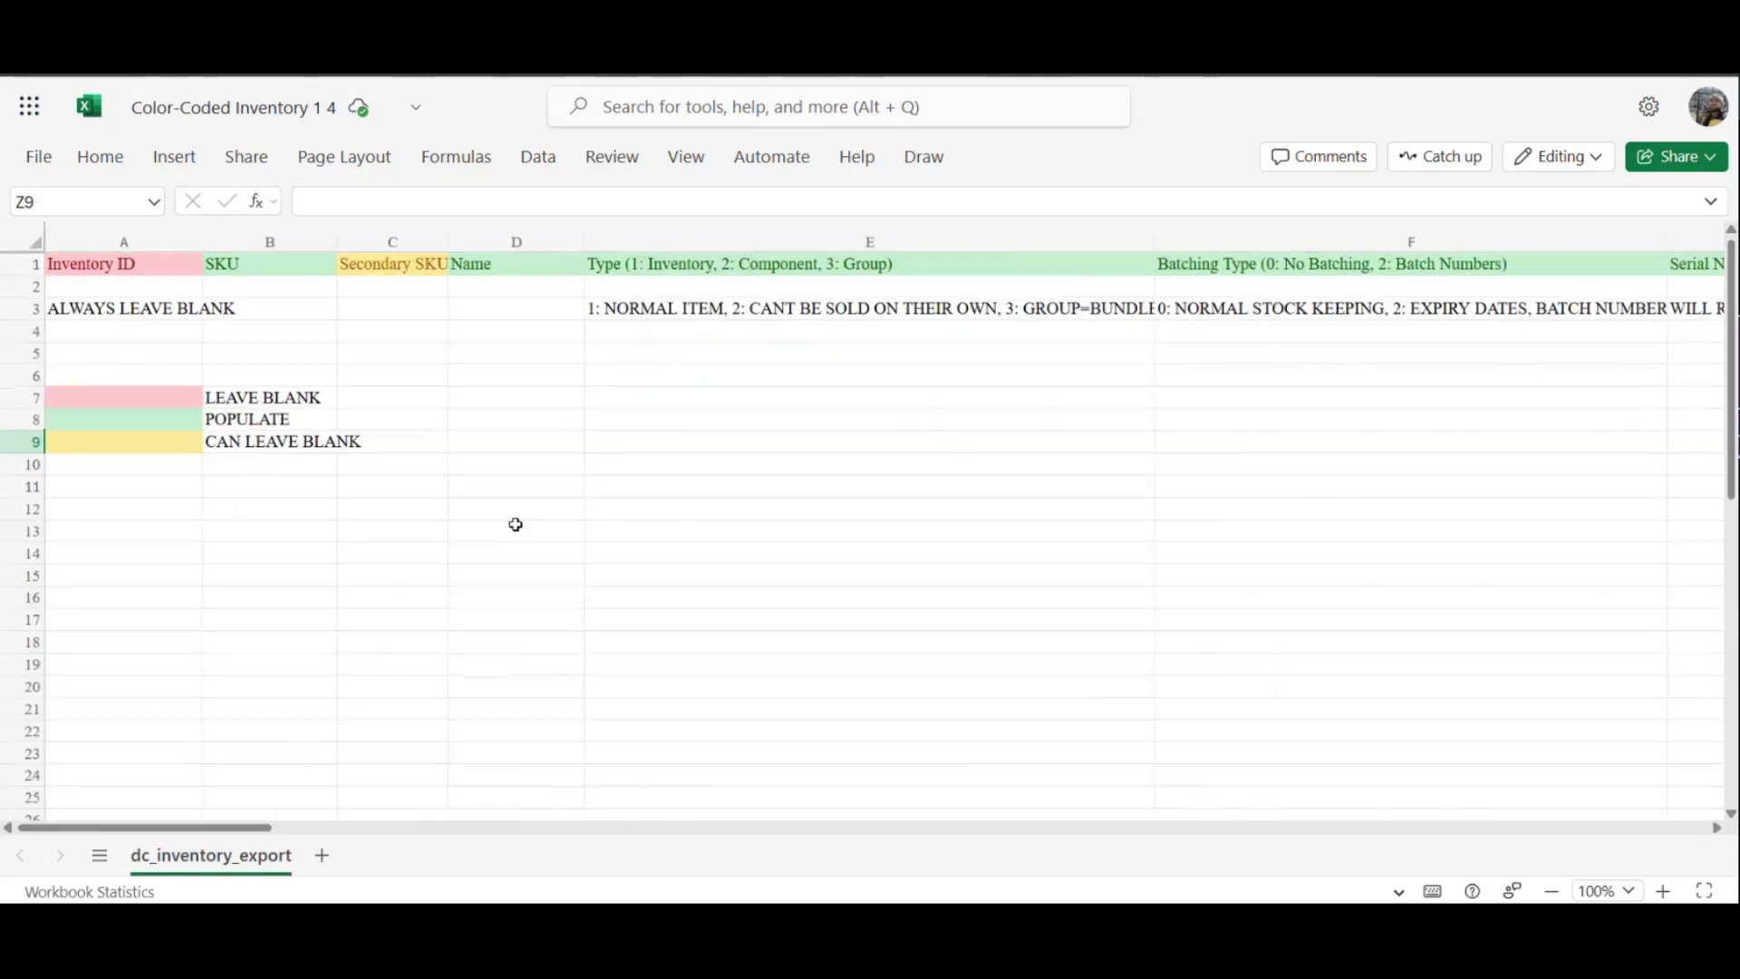
left_click(423, 553)
left_click_drag(316, 469, 743, 664)
left_click(398, 420)
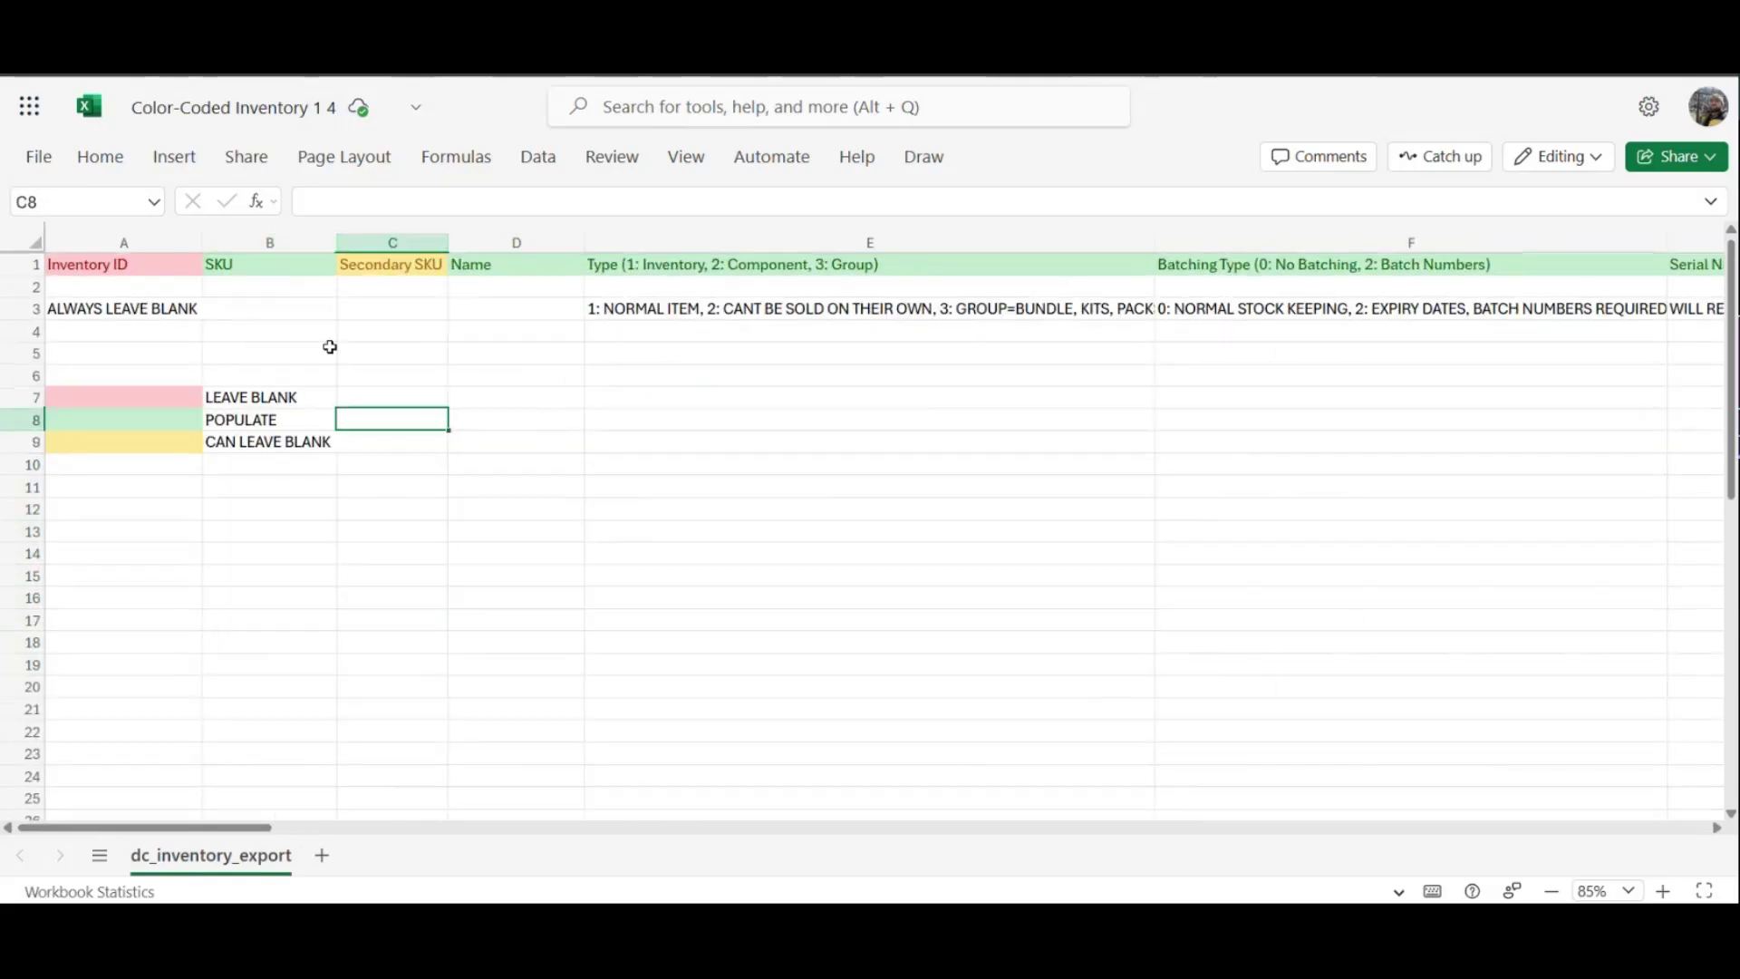
left_click_drag(498, 333, 797, 419)
left_click(512, 419)
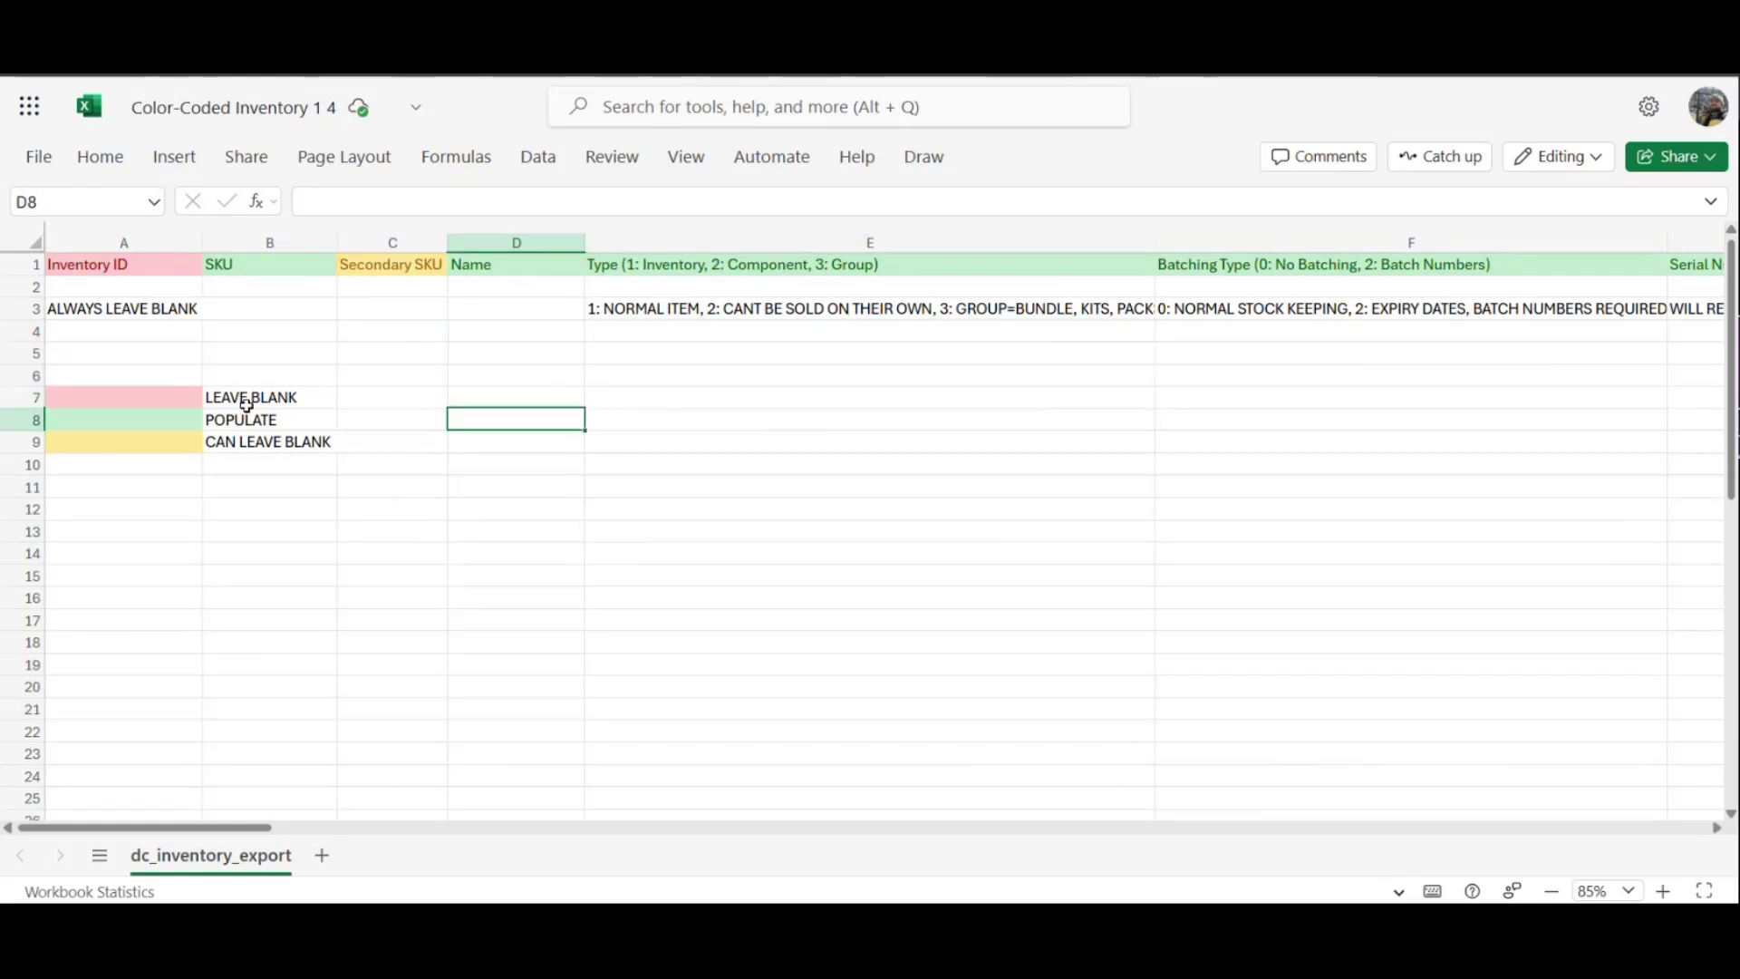
left_click_drag(141, 315, 1187, 468)
left_click_drag(553, 269, 967, 272)
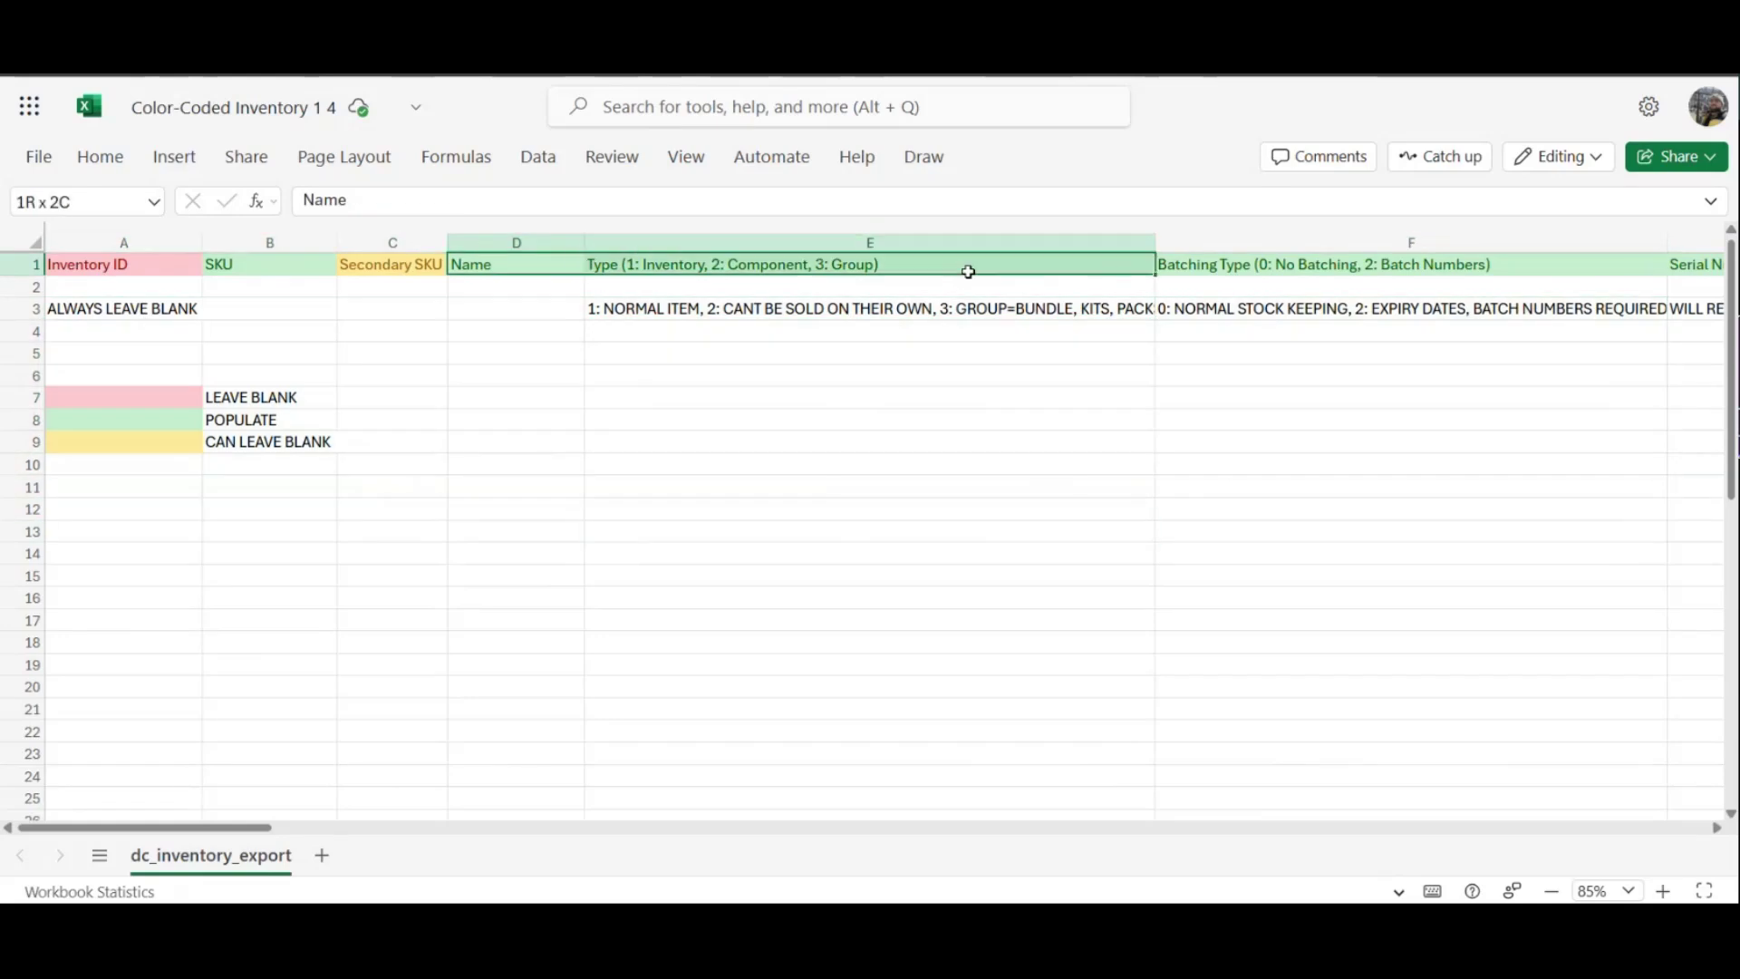
left_click(693, 463)
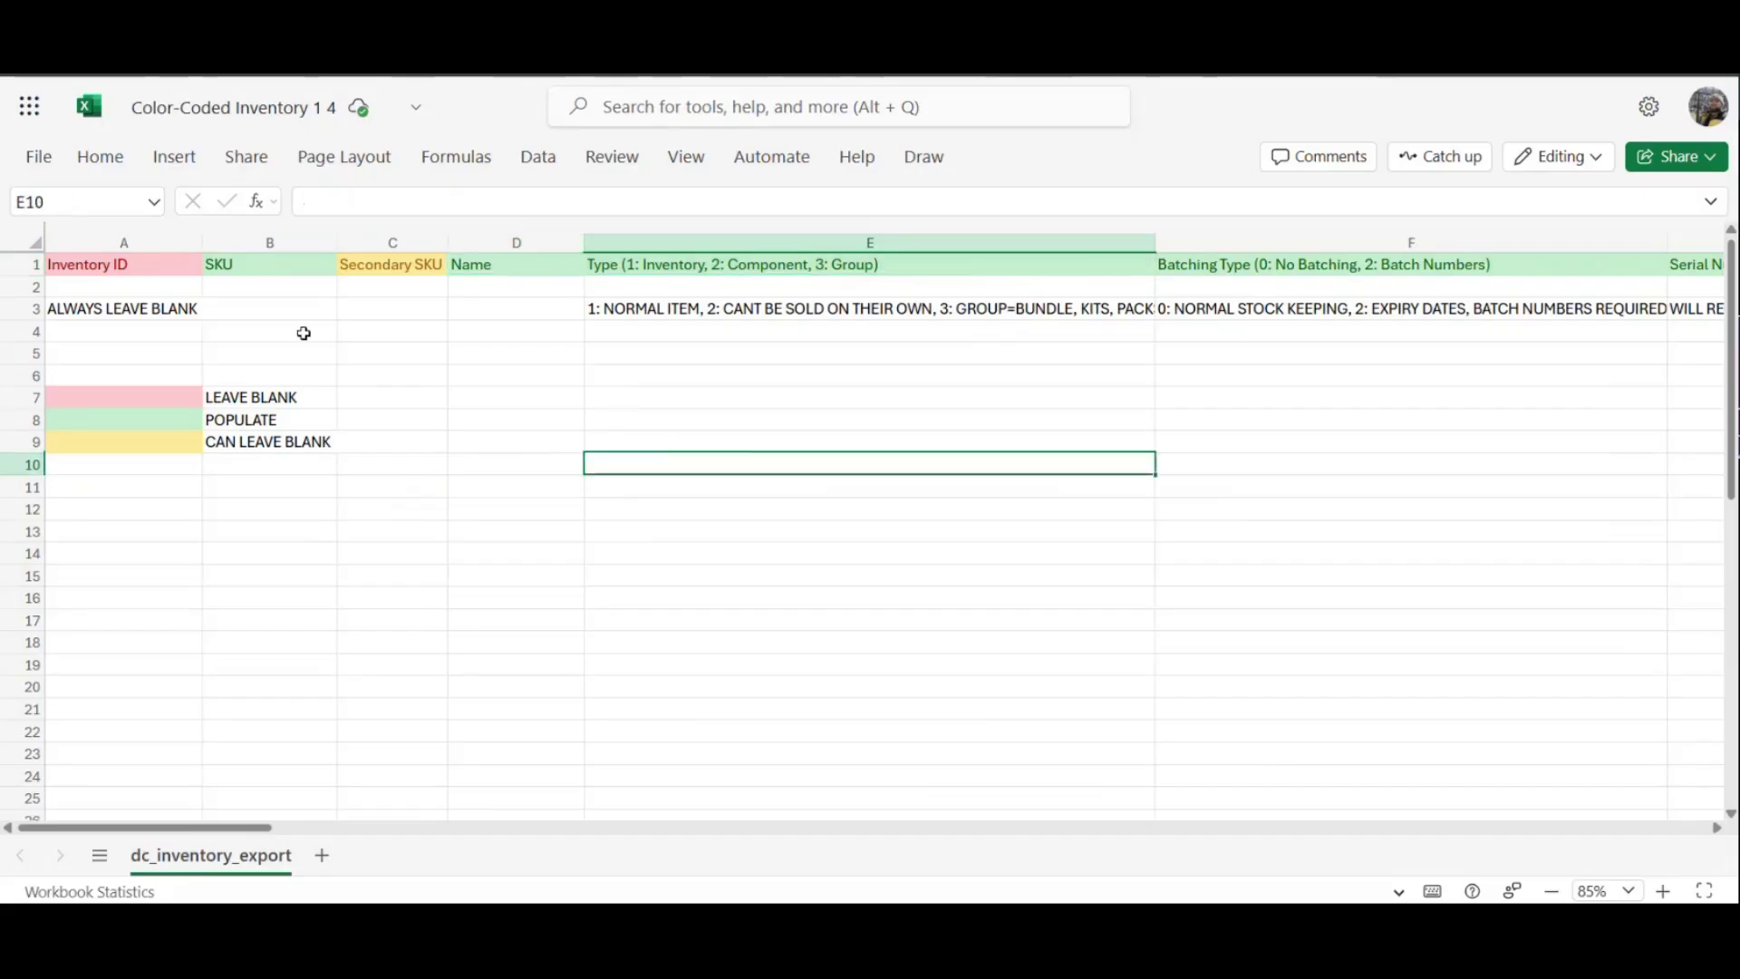
left_click_drag(259, 314, 303, 218)
left_click_drag(517, 443, 1183, 603)
left_click(521, 447)
Read through the remaining inventory template columns up to the customs fields and select the HS Code column
key("Right")
key("Right")
key("Right")
key("Right")
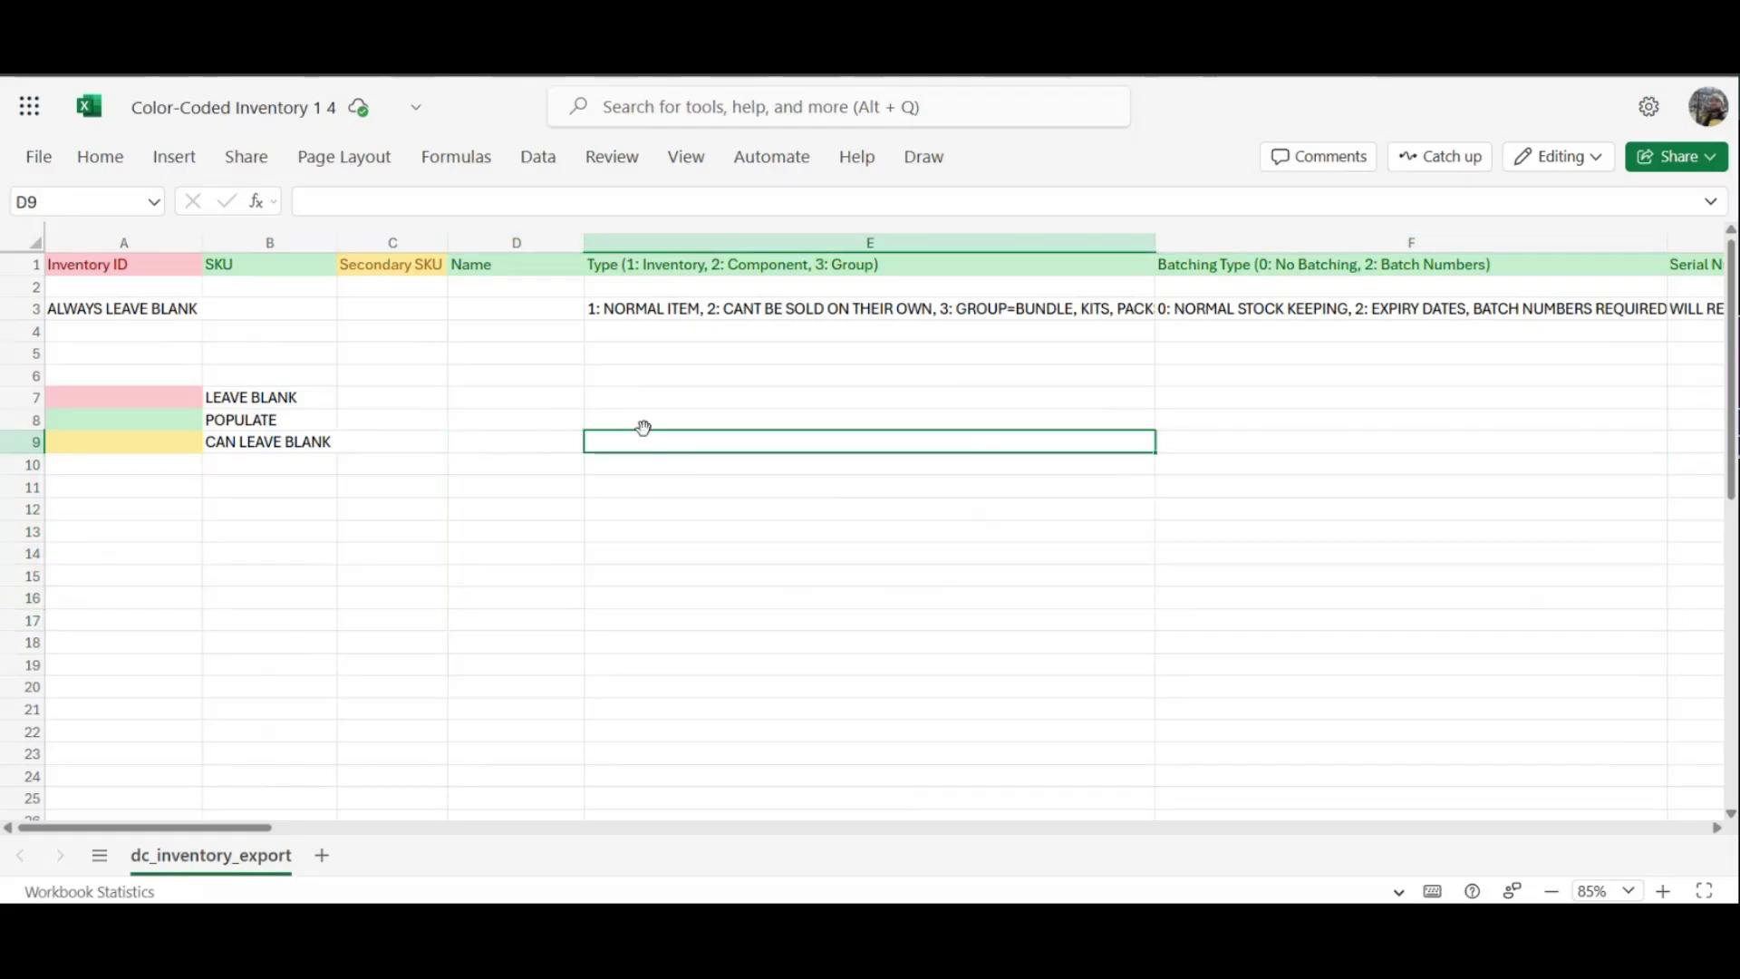
key("Right")
key("Right")
key("Right")
key("Right")
key("Right")
key("Right")
key("Right")
key("Right")
key("Right")
key("Right")
key("Right")
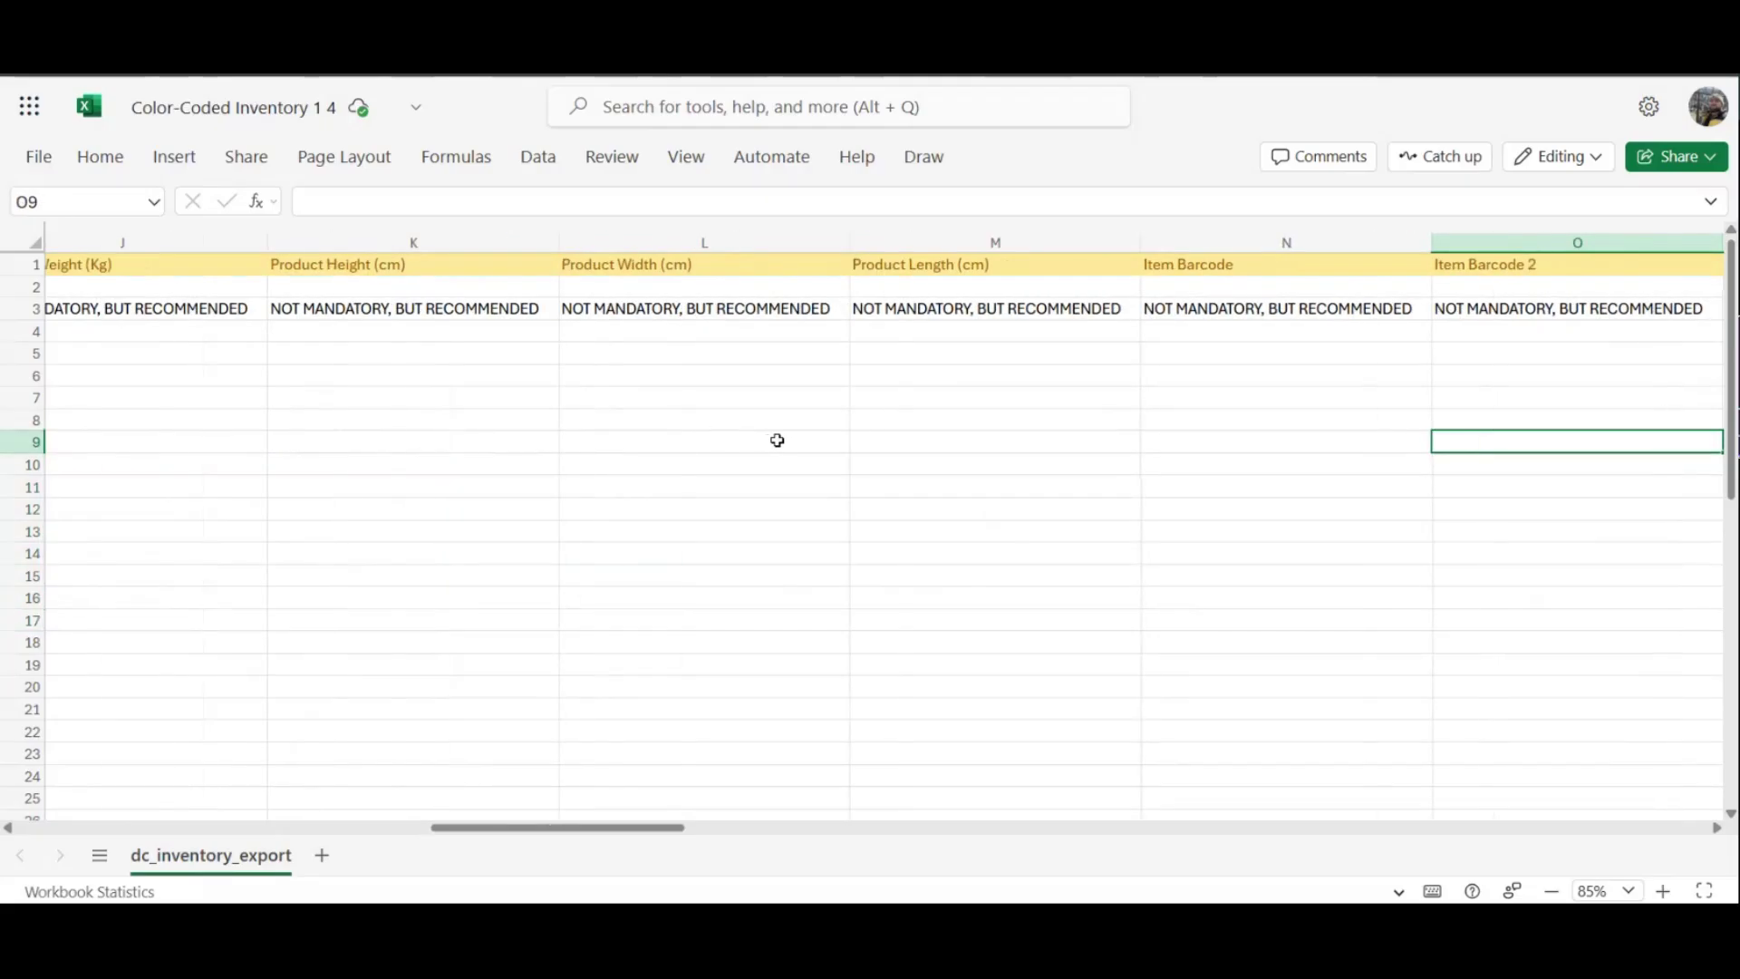
key("Right")
key("Right")
key("Right")
key("Right")
key("Right")
key("Right")
key("Right")
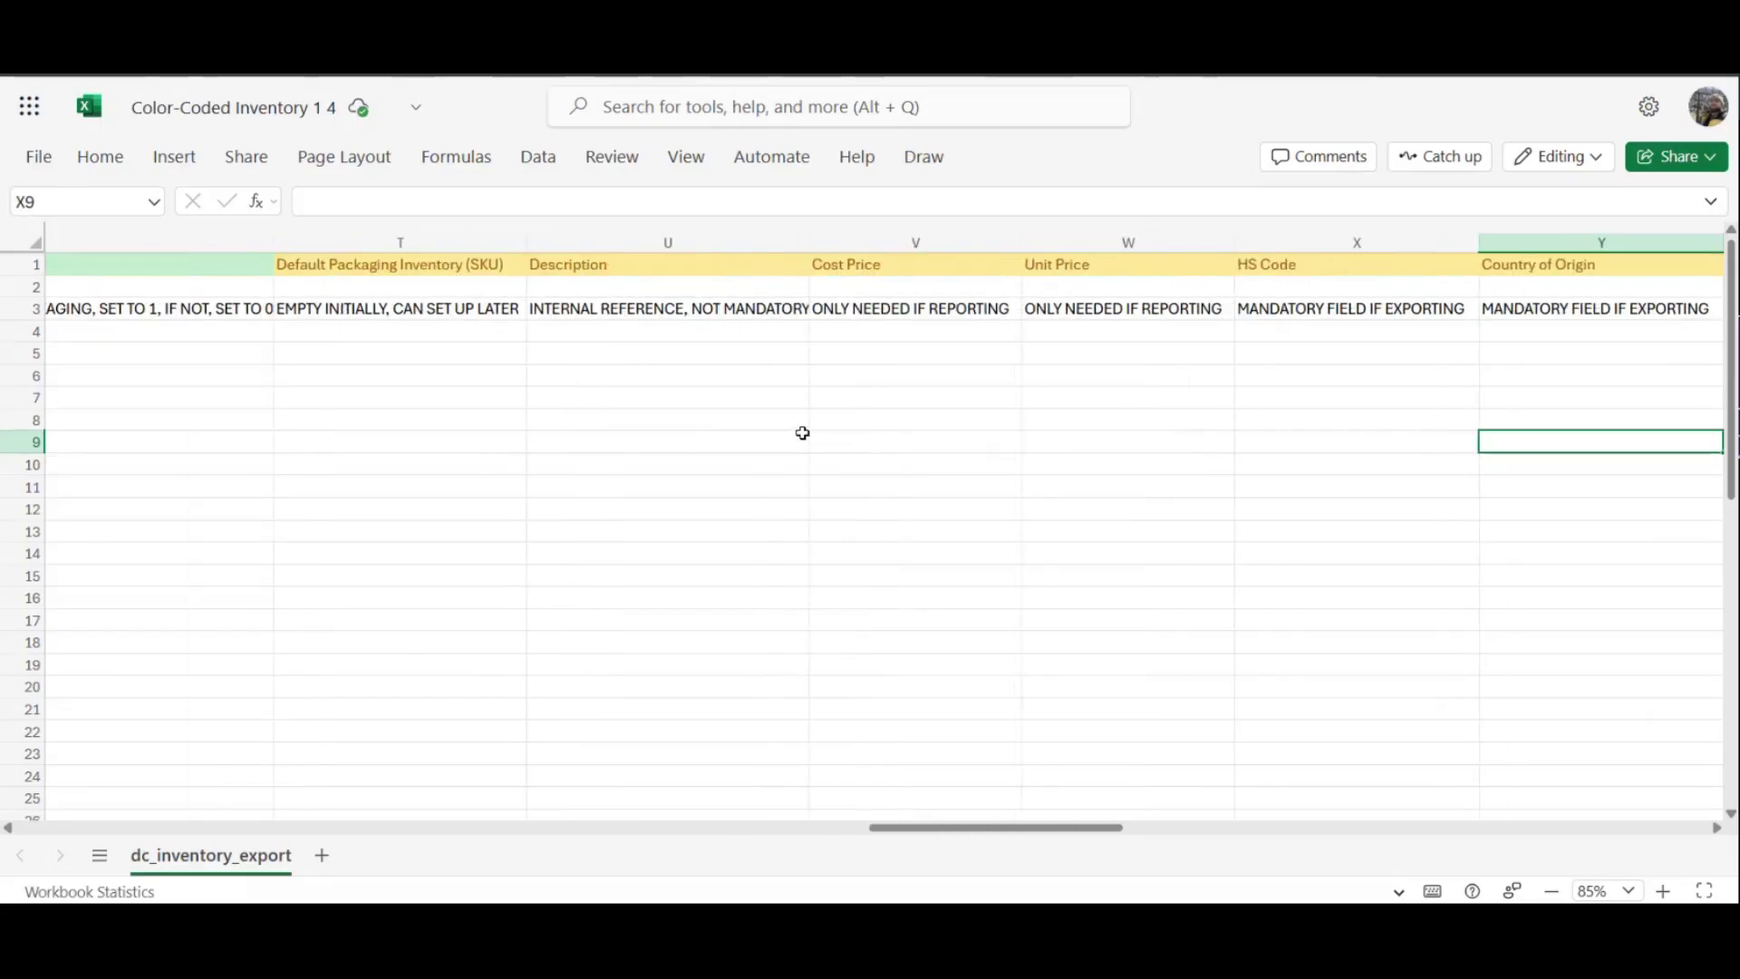
left_click(1058, 243)
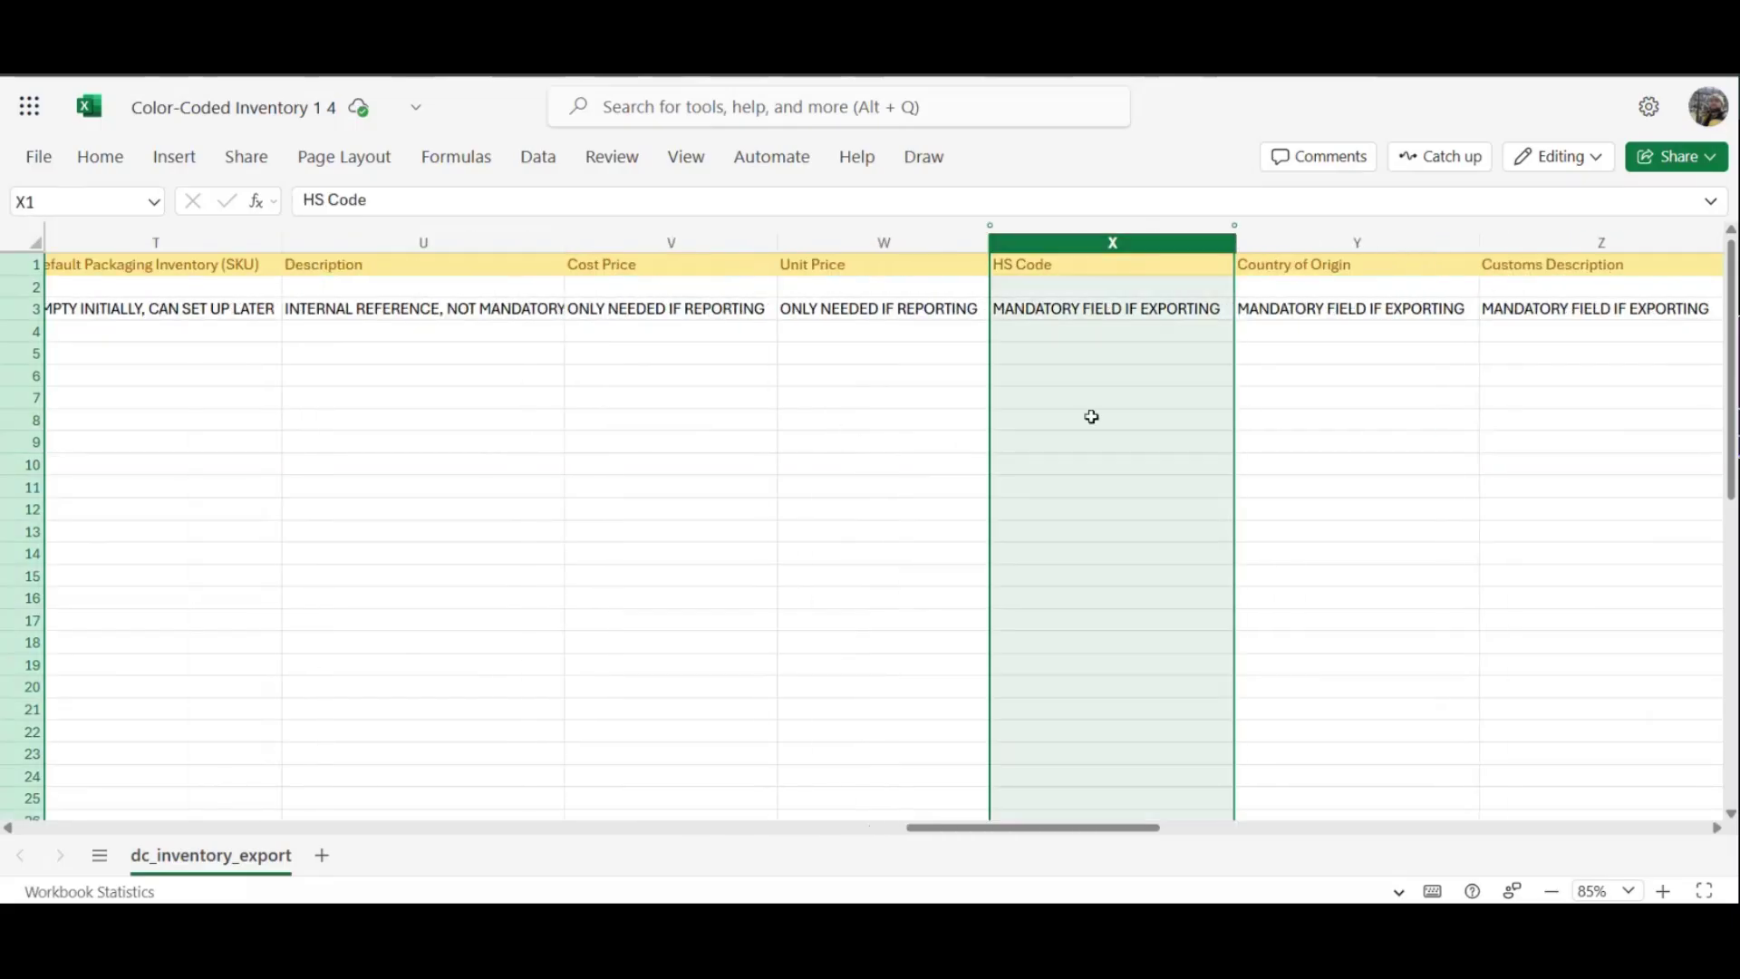
Enter sample HS codes in column X: 34343 in X5, X6 and X7, and 3434 in X9
left_click(1084, 352)
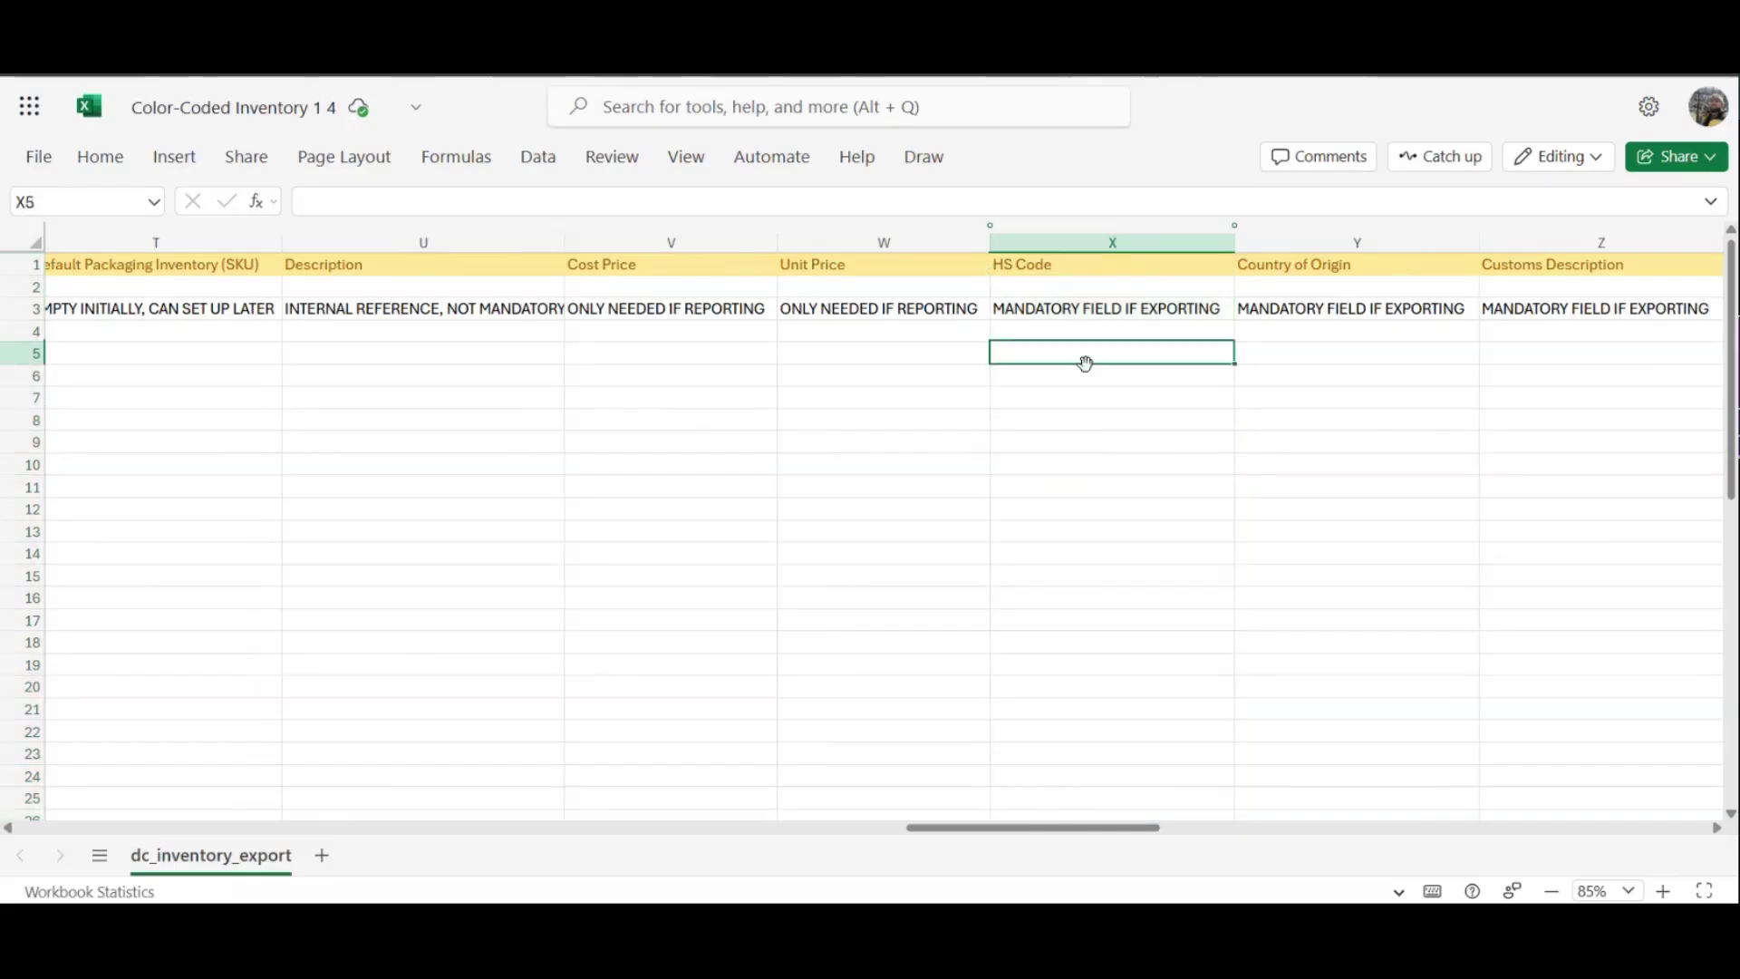
type("34343")
key("Return")
type("34343")
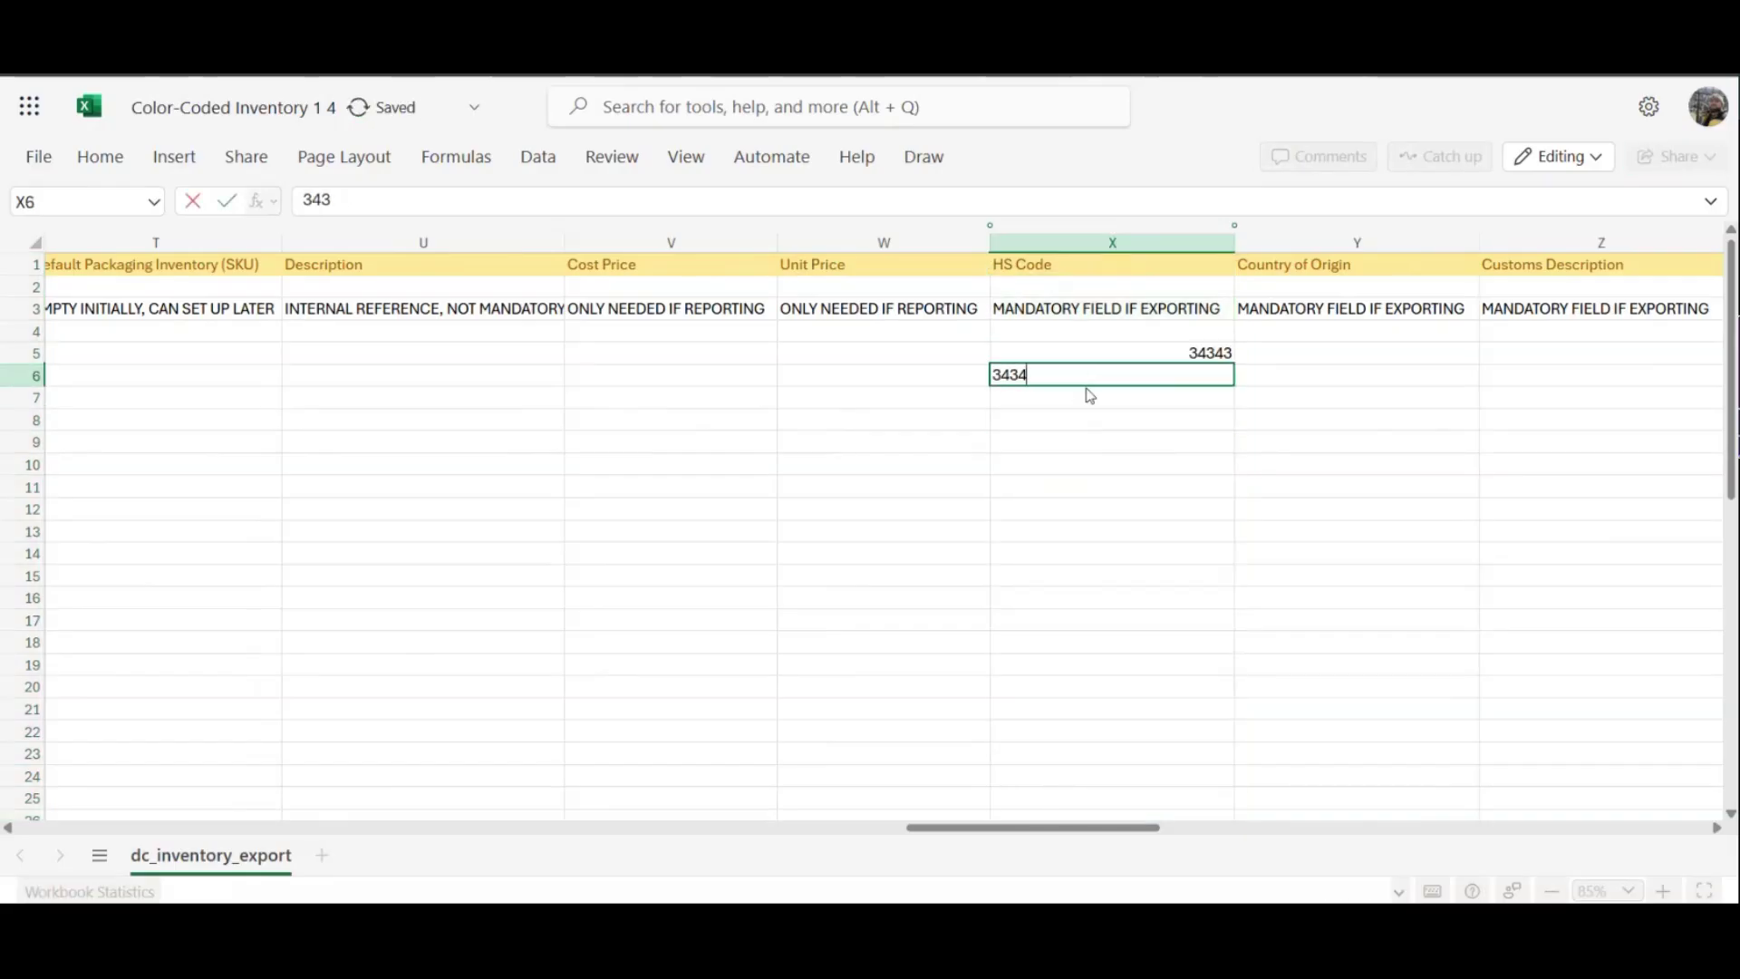
key("Return")
type("34343")
key("Return")
type("3434")
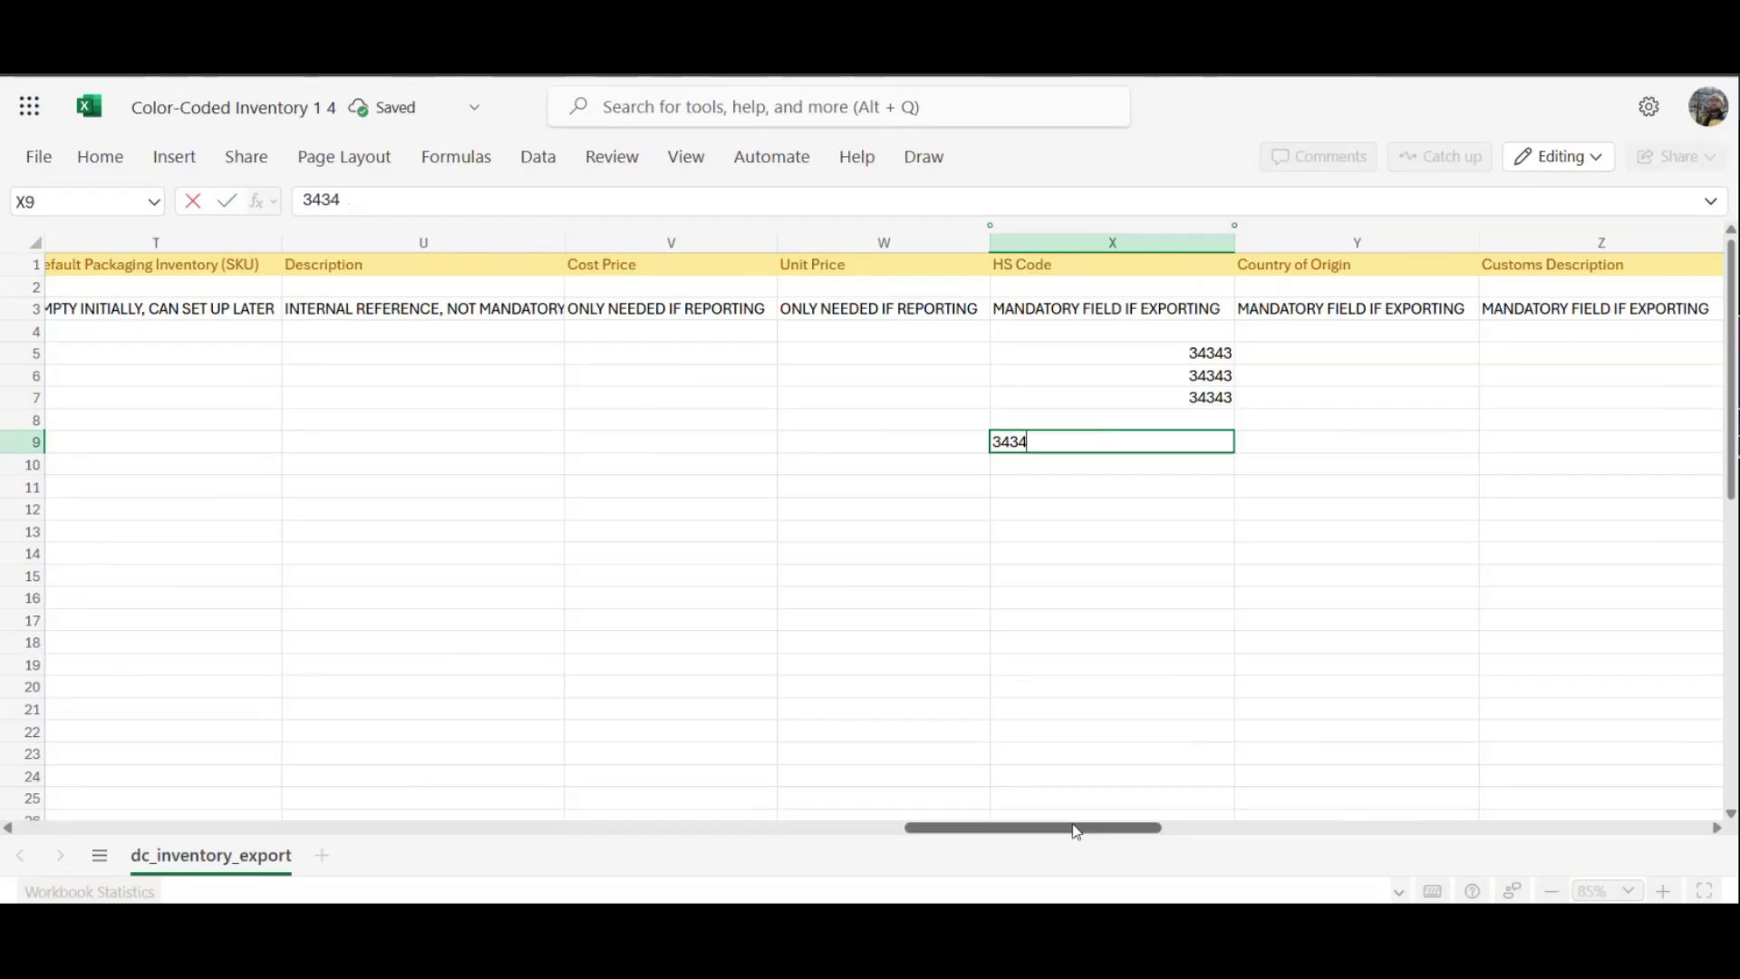
key("Return")
Examine the filled HS Code cells and the export formats available for downloading the workbook, such as CSV
left_click_drag(1076, 828, 1118, 792)
left_click_drag(756, 399, 832, 681)
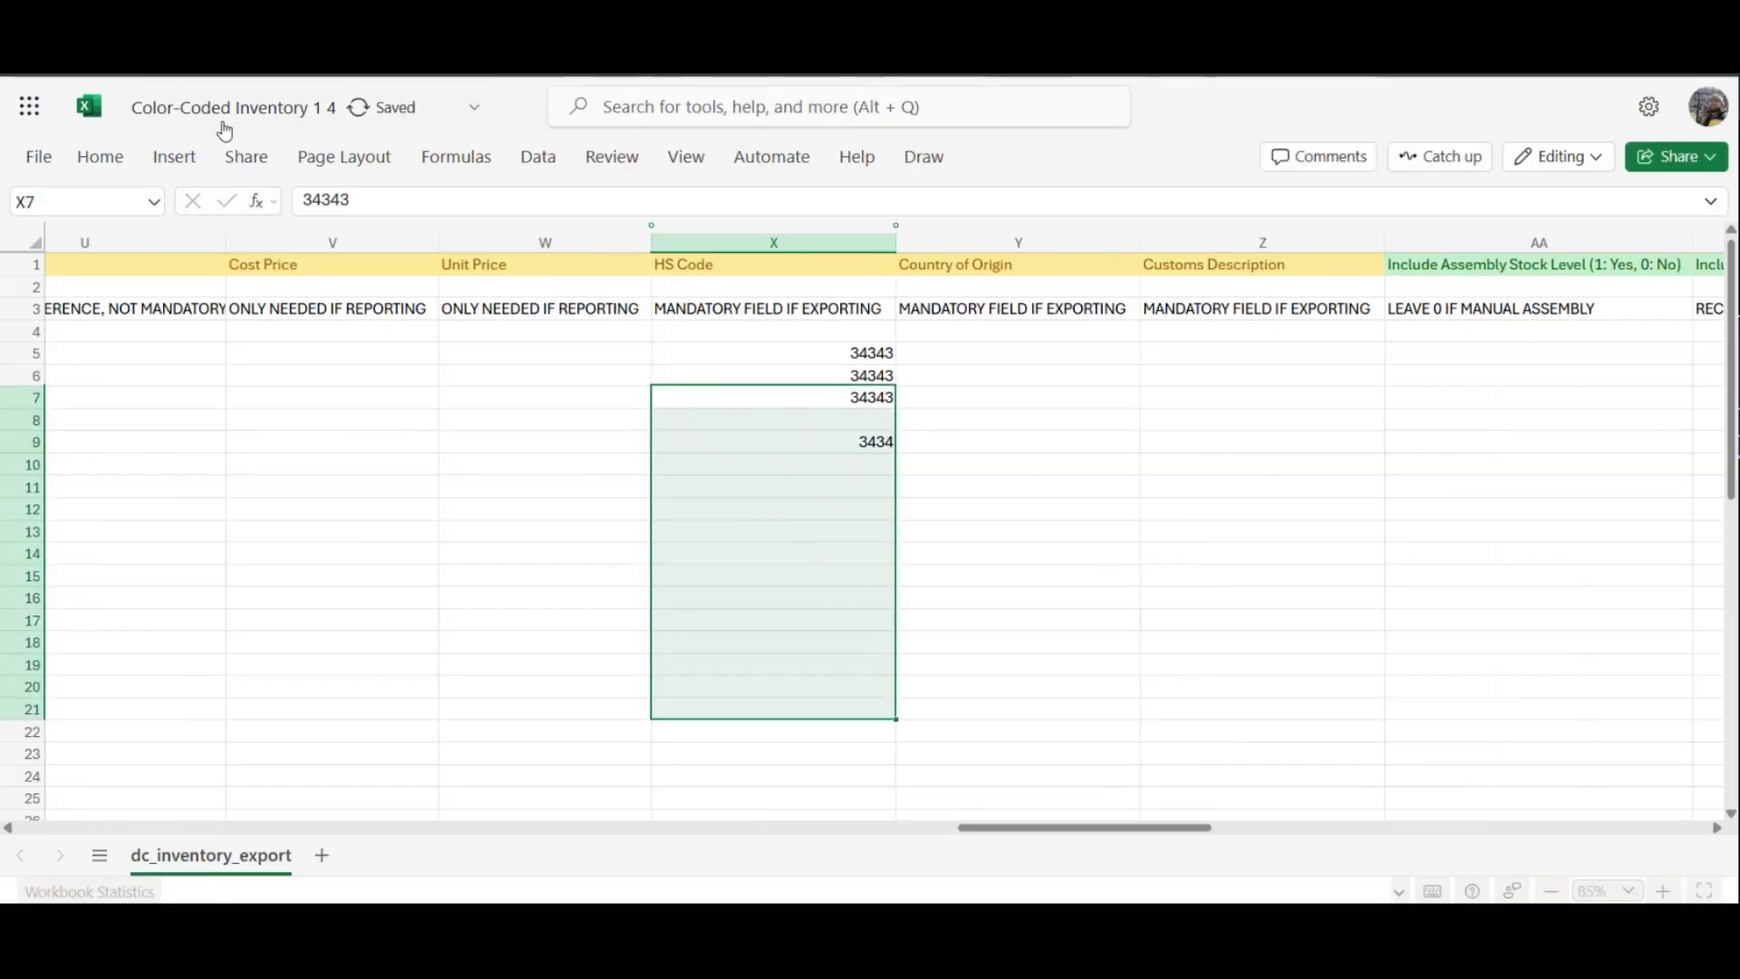
left_click(38, 157)
mouse_move(213, 420)
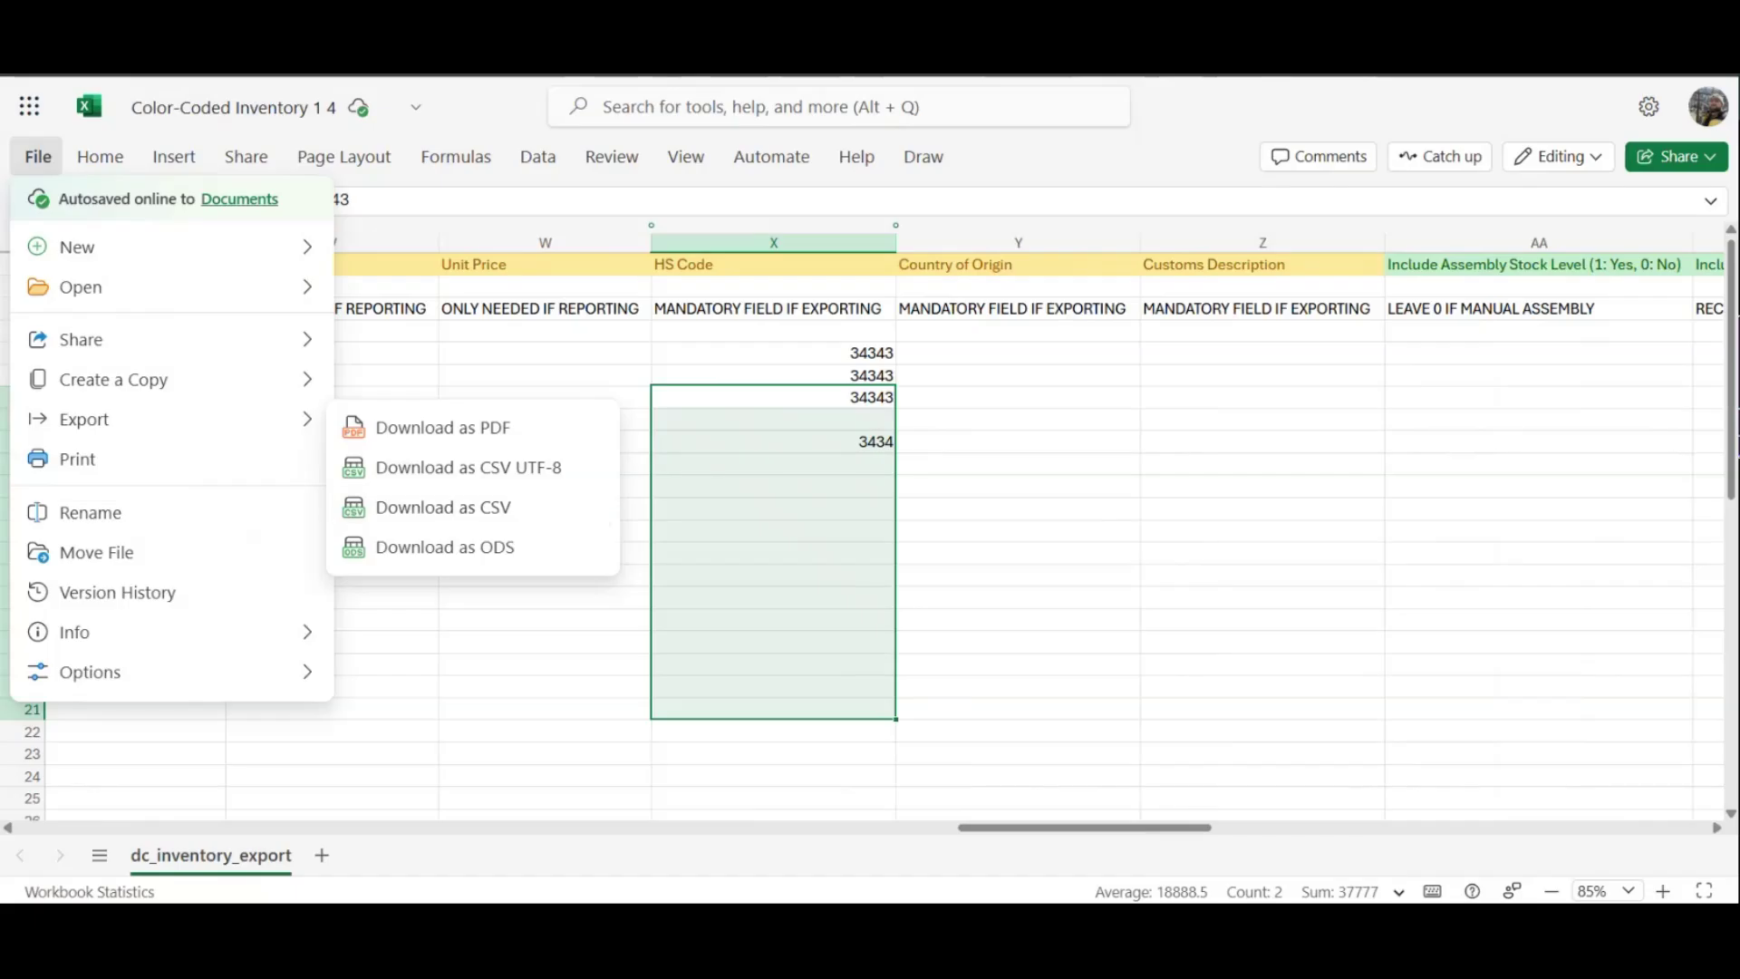
Switch back to Helm and open the inventory Imports / Exports page
left_click(1146, 13)
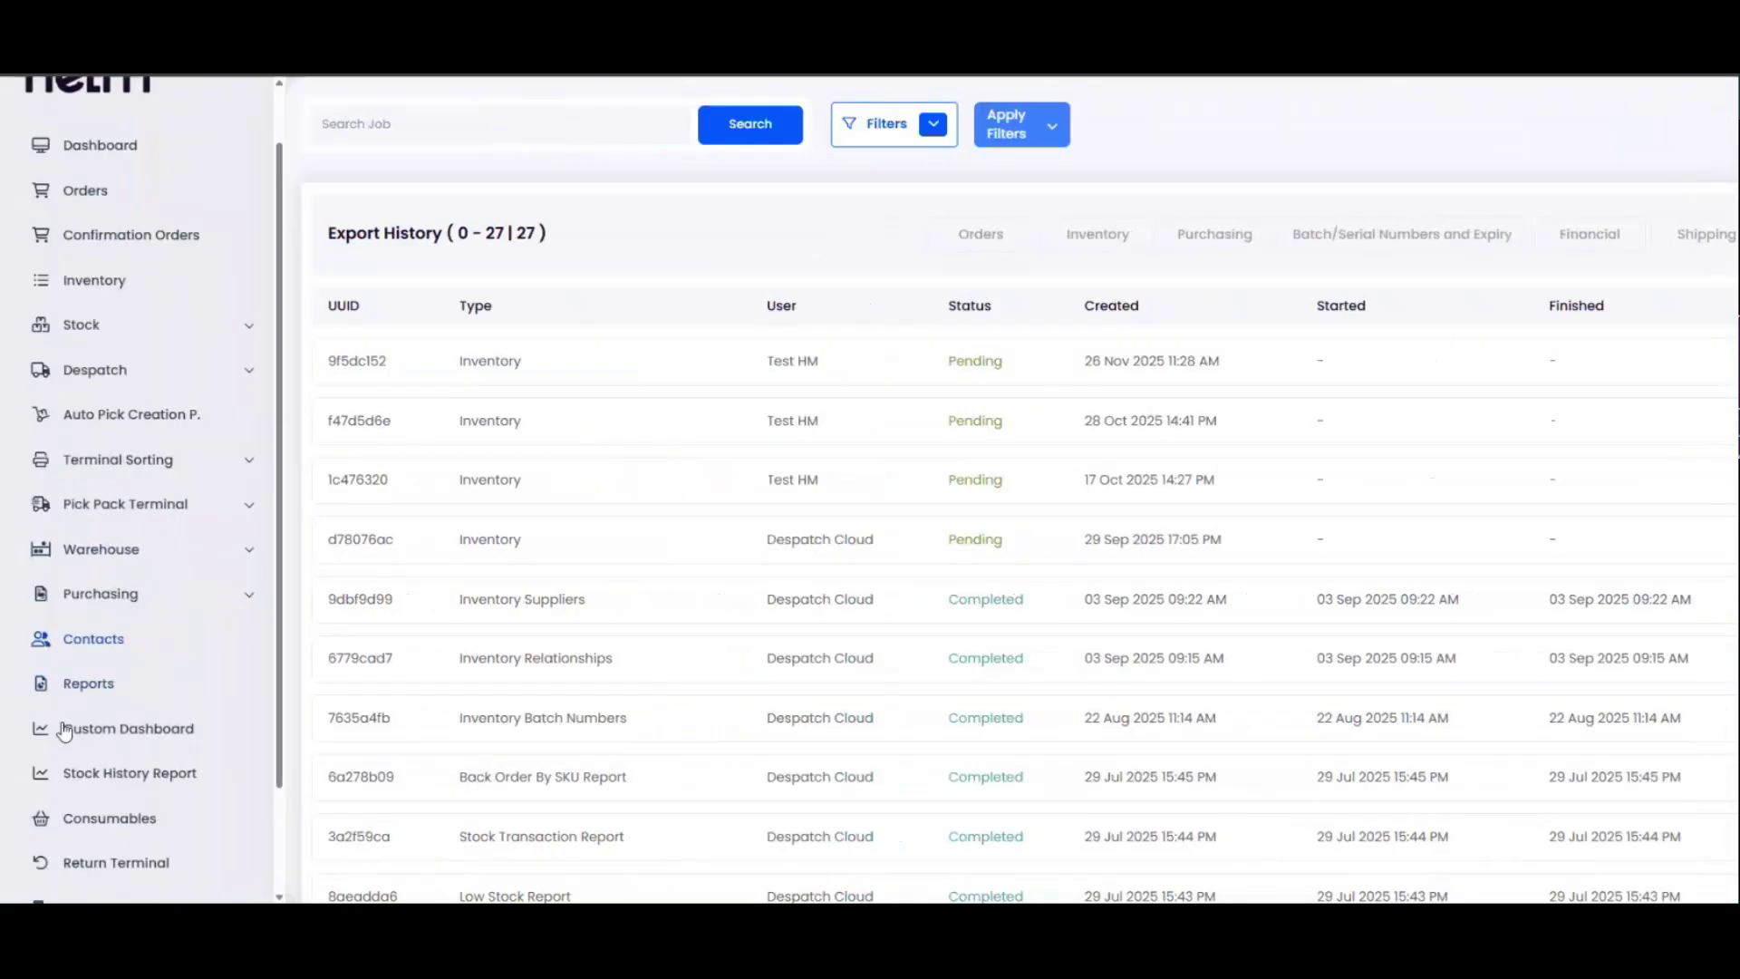
scroll(91, 739, "down", 3)
scroll(180, 567, "up", 3)
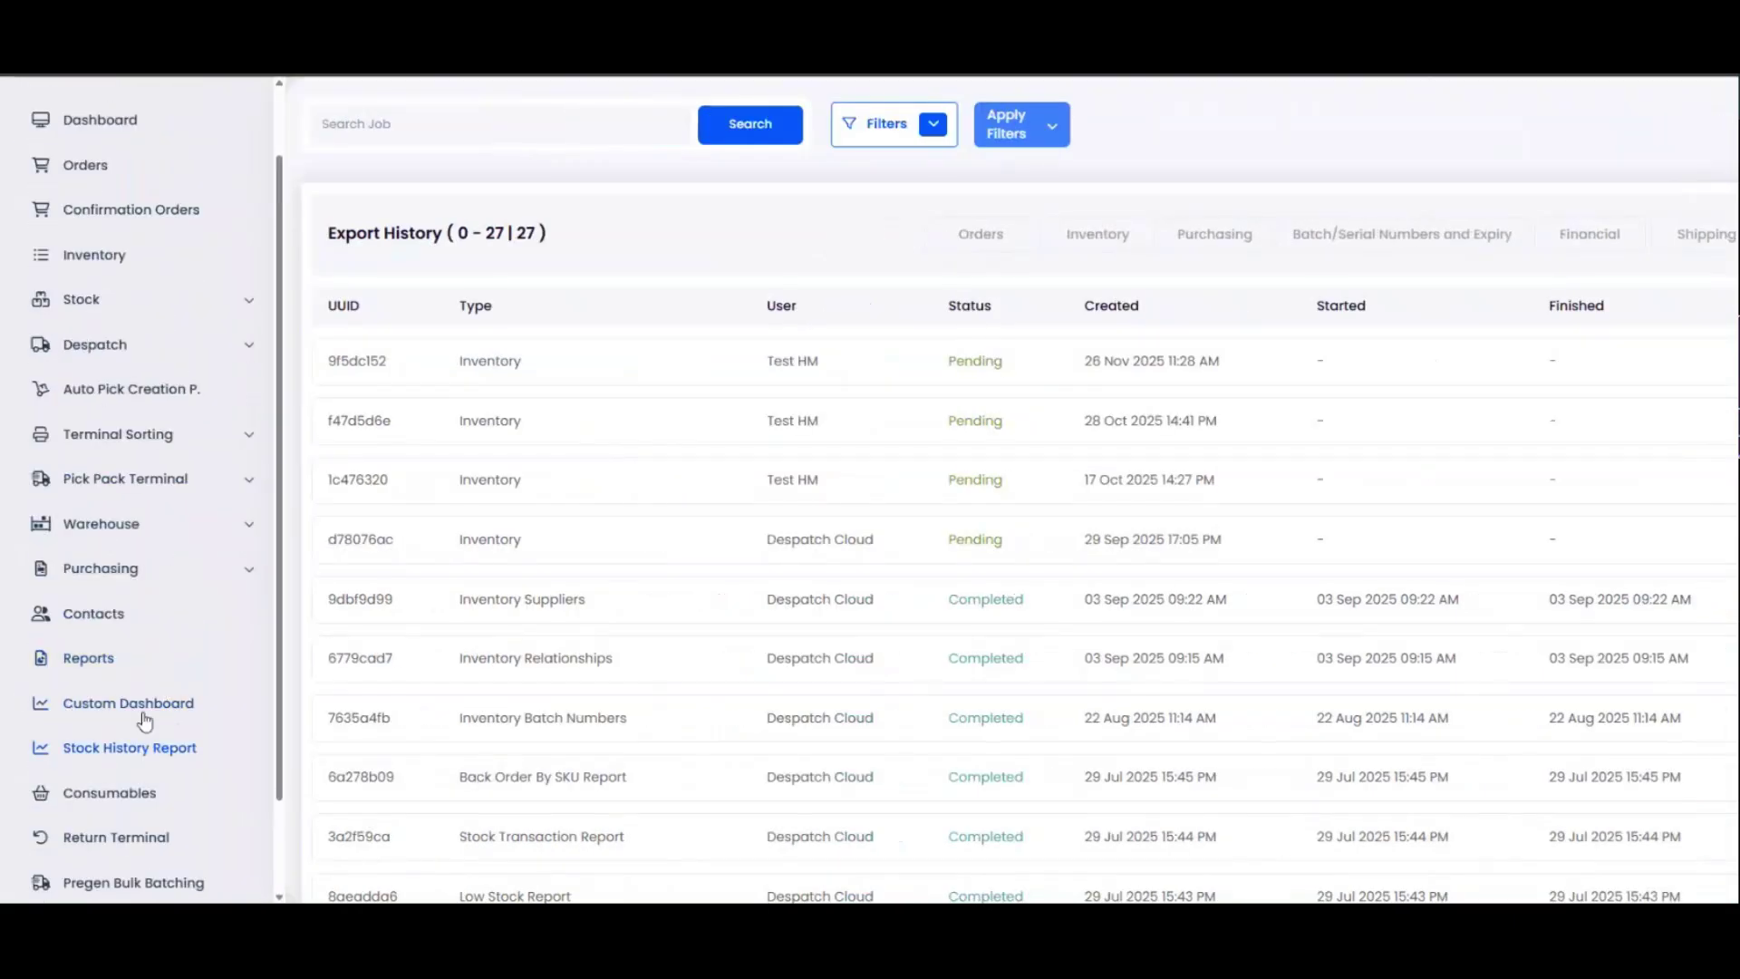
scroll(138, 688, "down", 3)
left_click(140, 813)
scroll(145, 797, "down", 2)
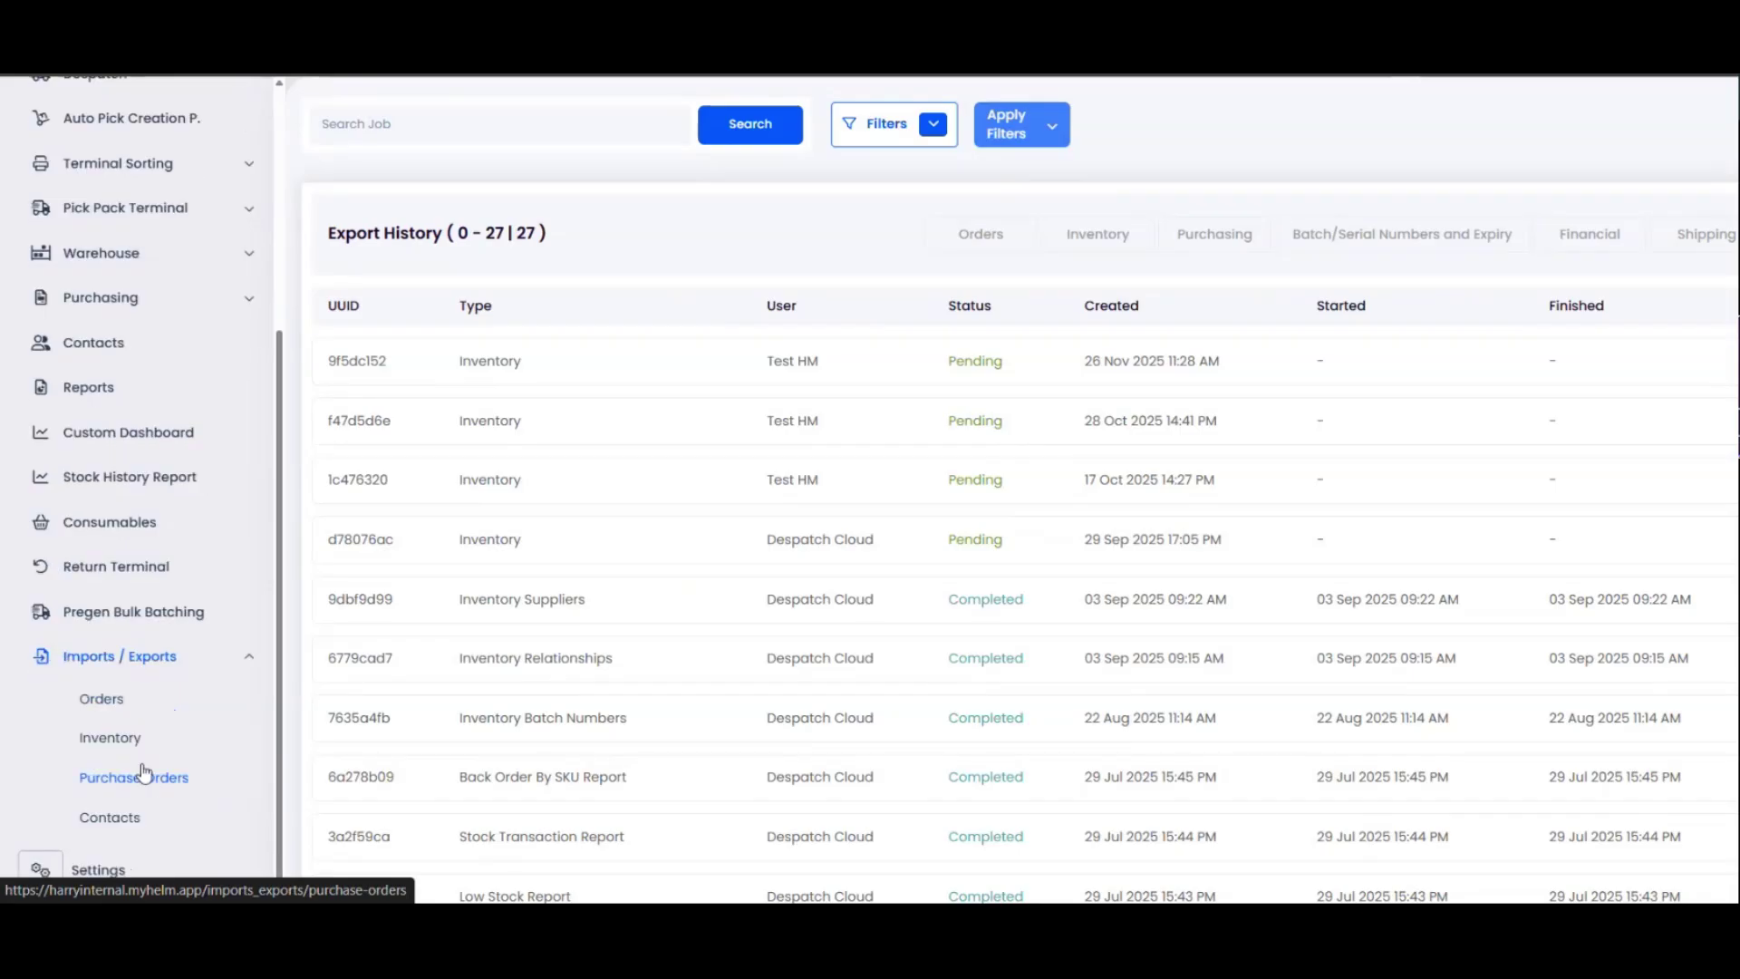
left_click(132, 739)
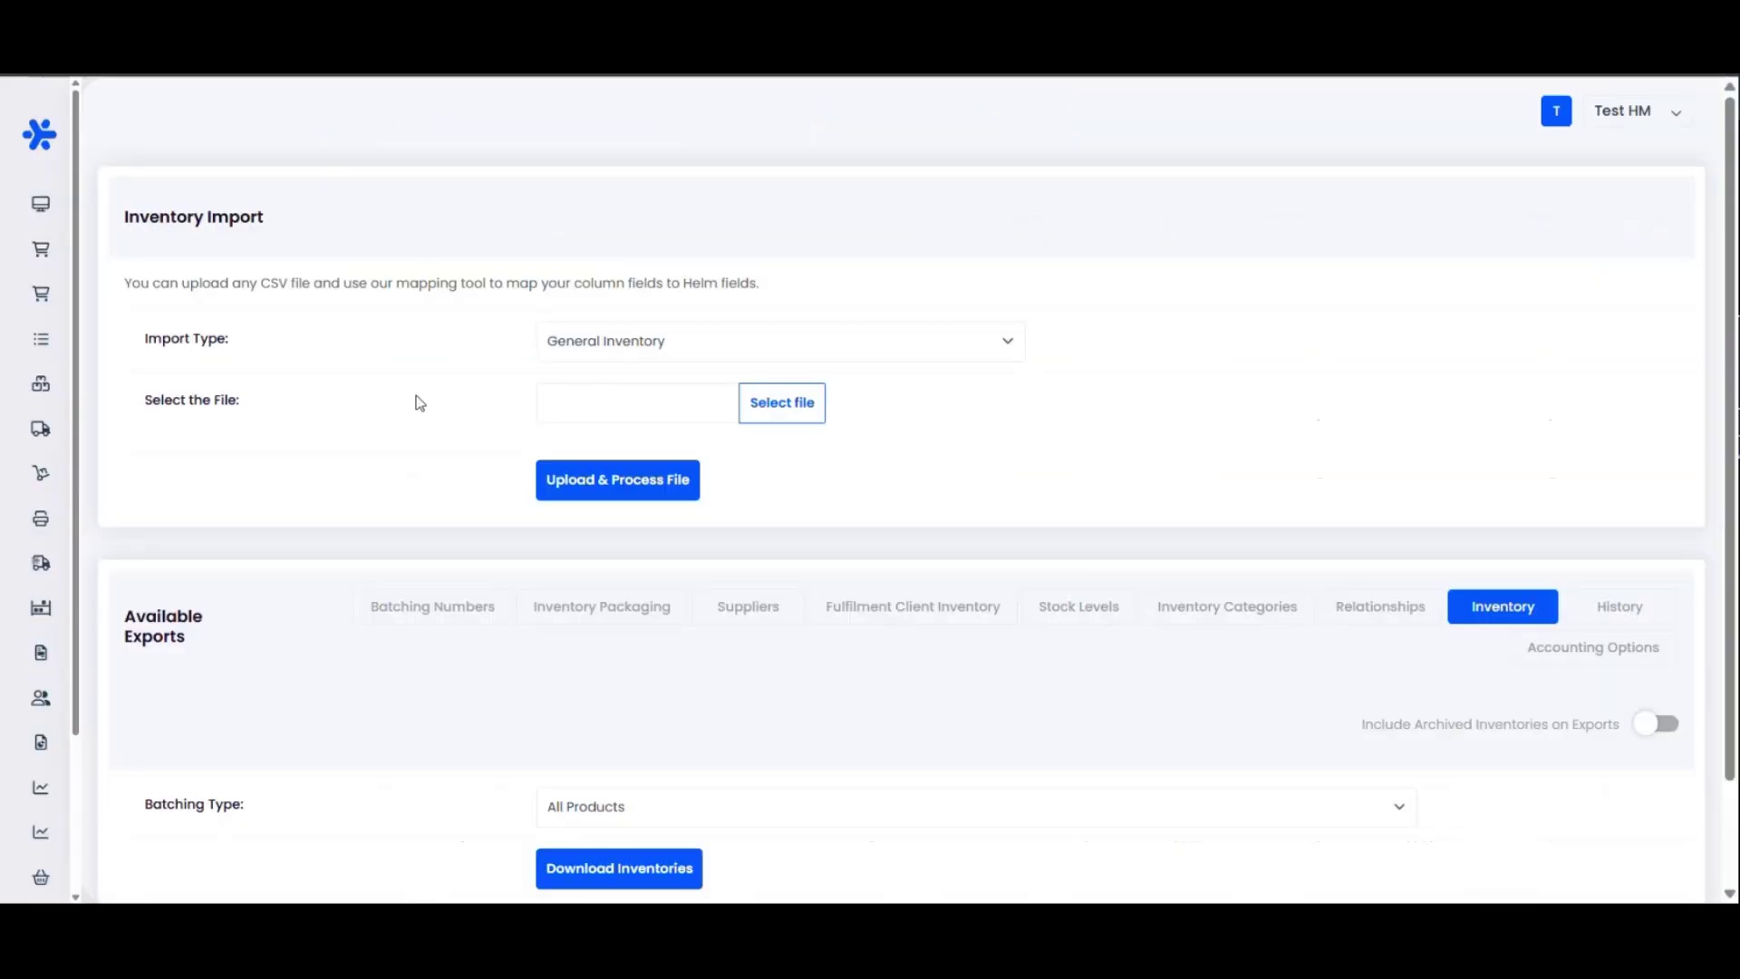
Choose the Color-Coded Inventory 1 (2) workbook as the file for the General Inventory import
left_click_drag(420, 402, 172, 402)
left_click(809, 405)
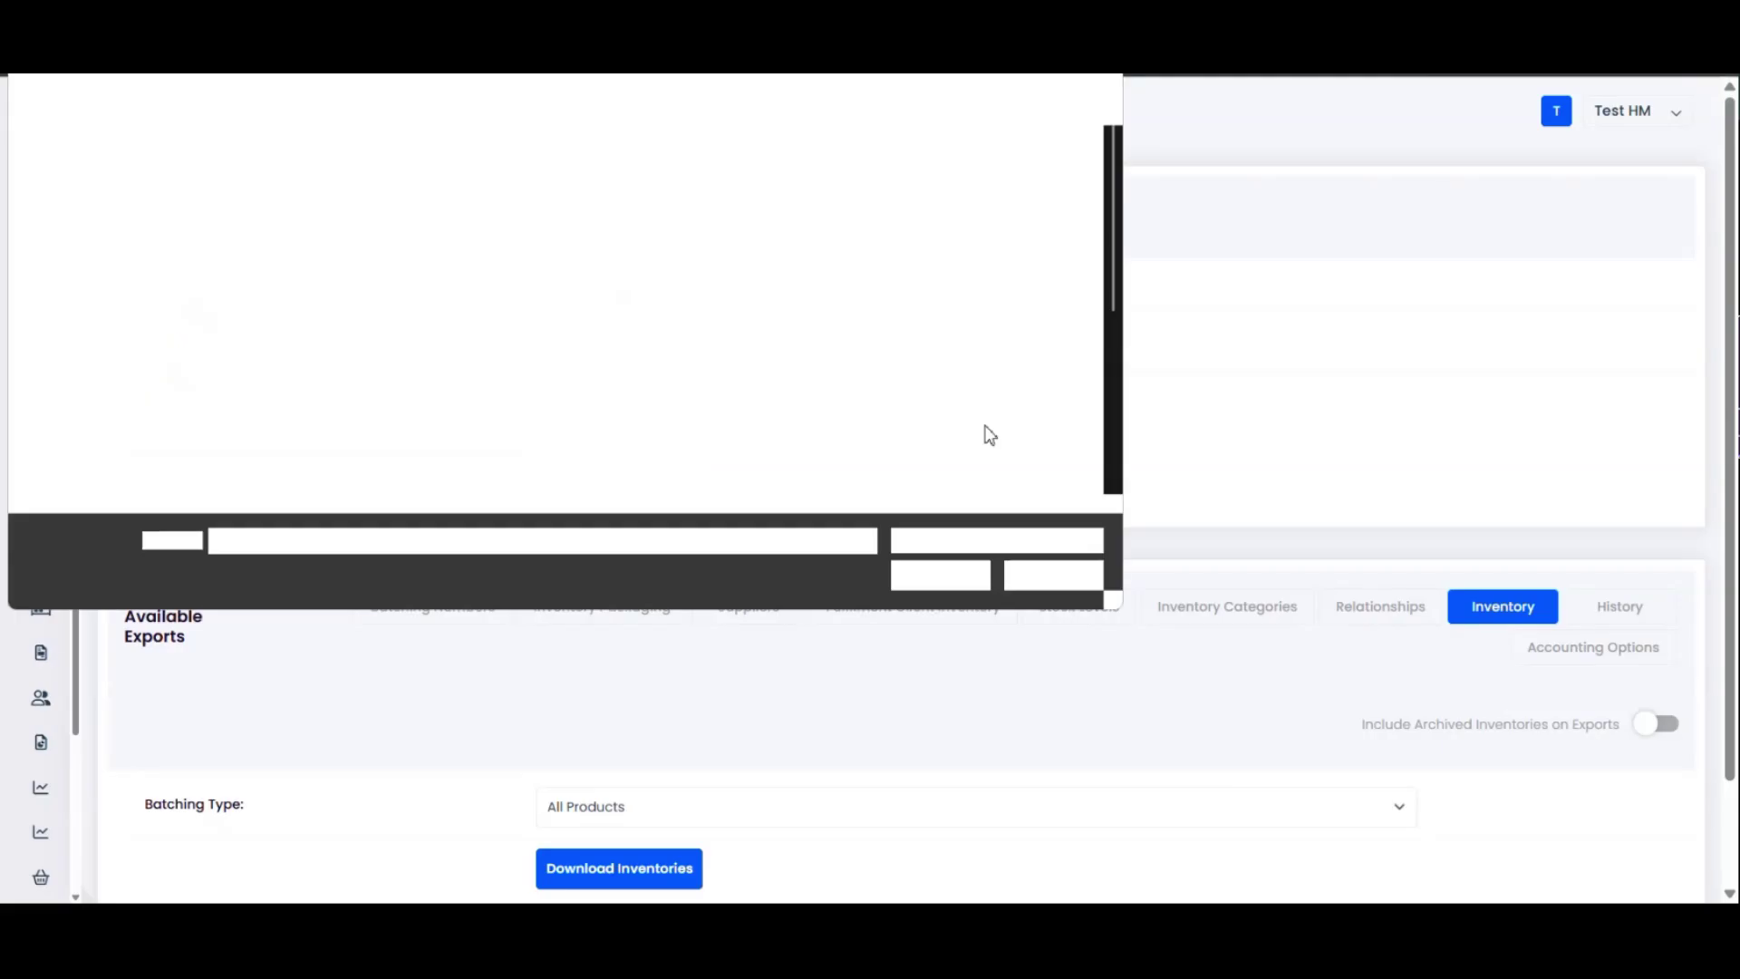
double_click(471, 257)
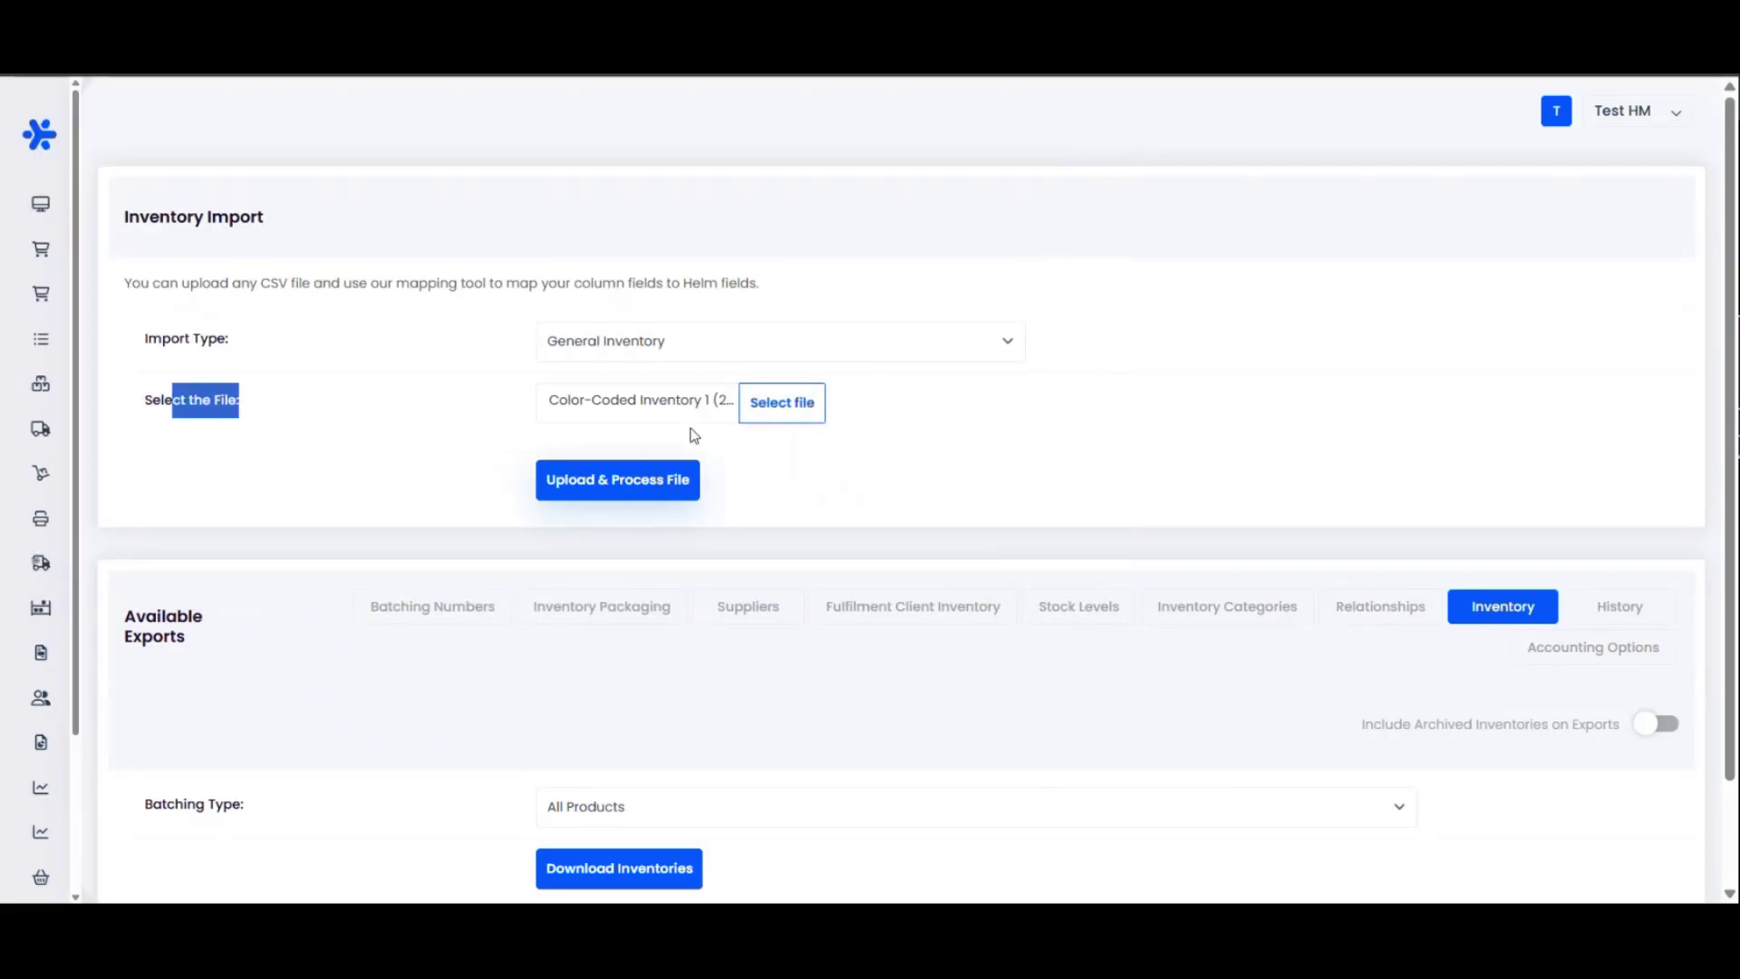
Look through the WMS Onboarding folder on the Desktop for an inventory file suitable for the import
left_click(803, 405)
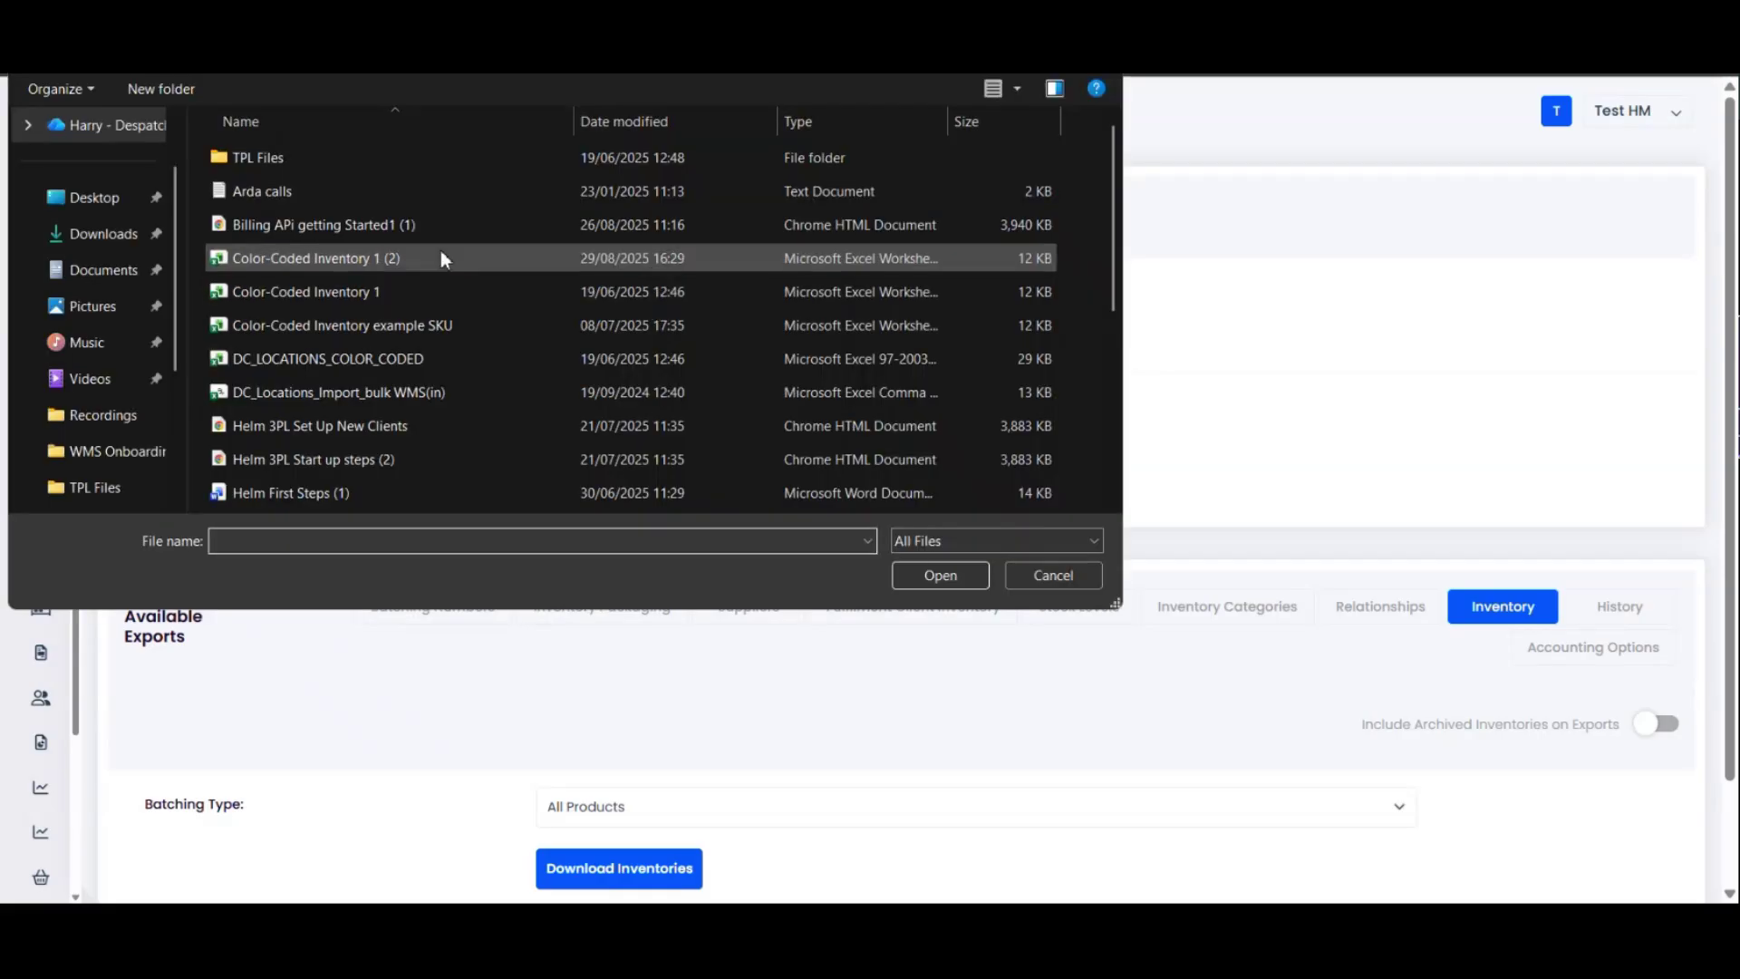
scroll(353, 304, "down", 1)
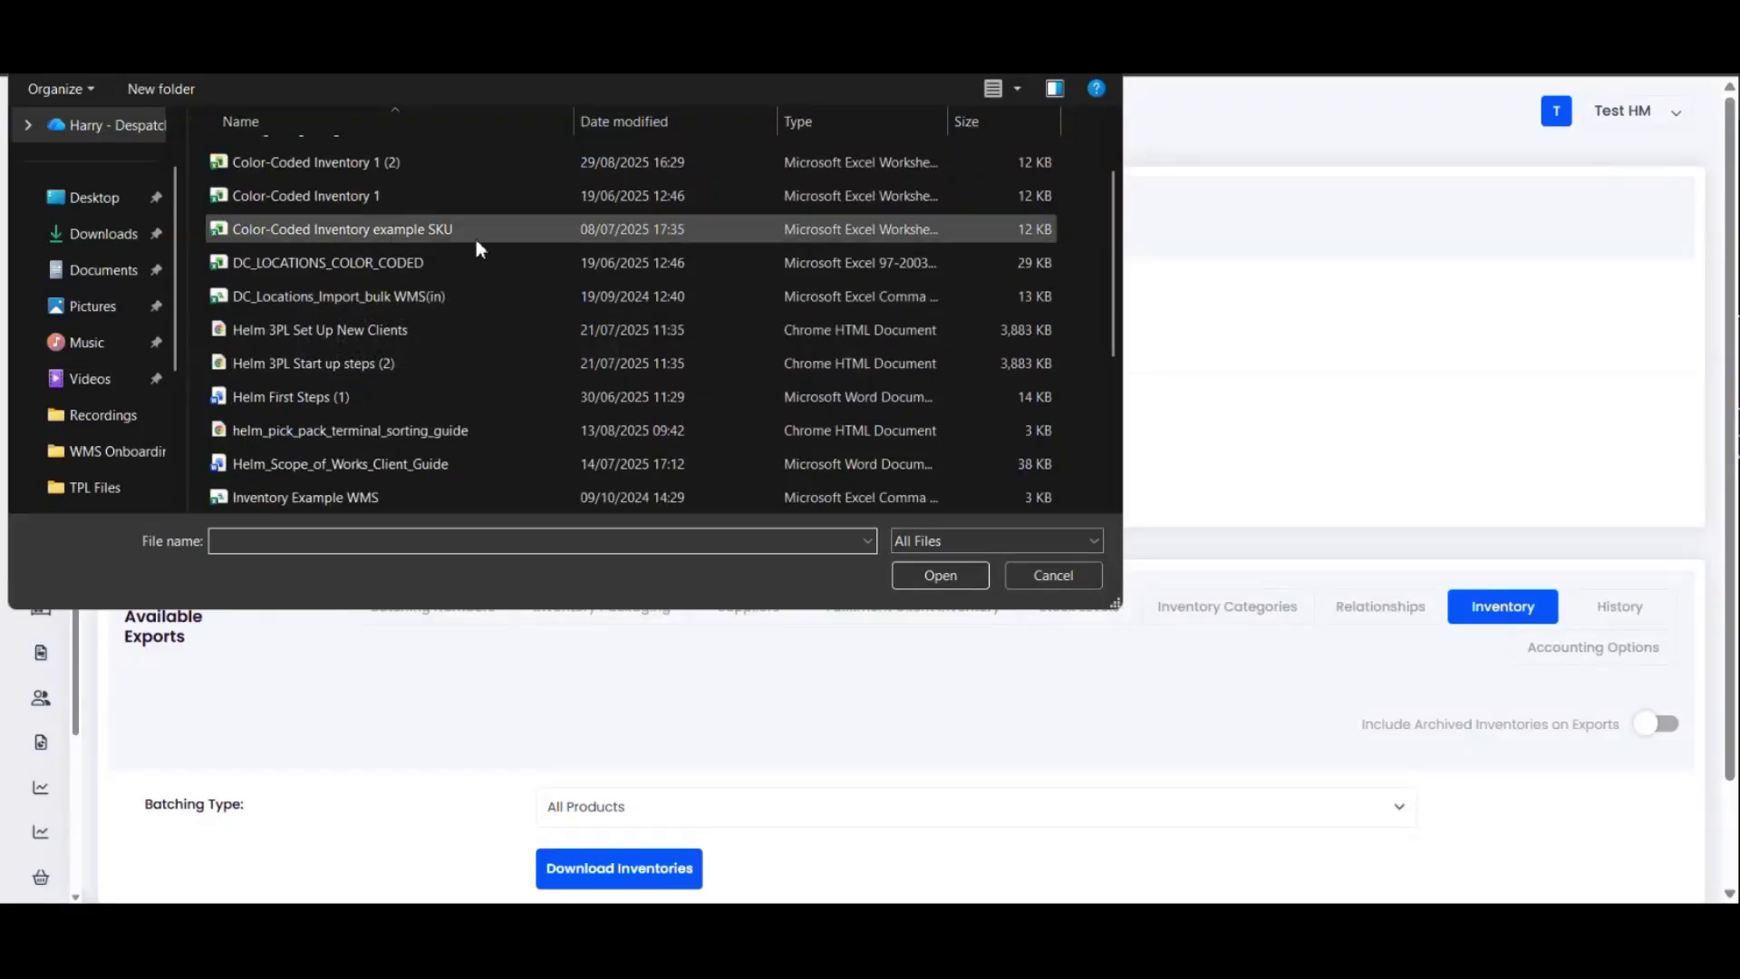
scroll(544, 326, "down", 1)
scroll(560, 358, "up", 1)
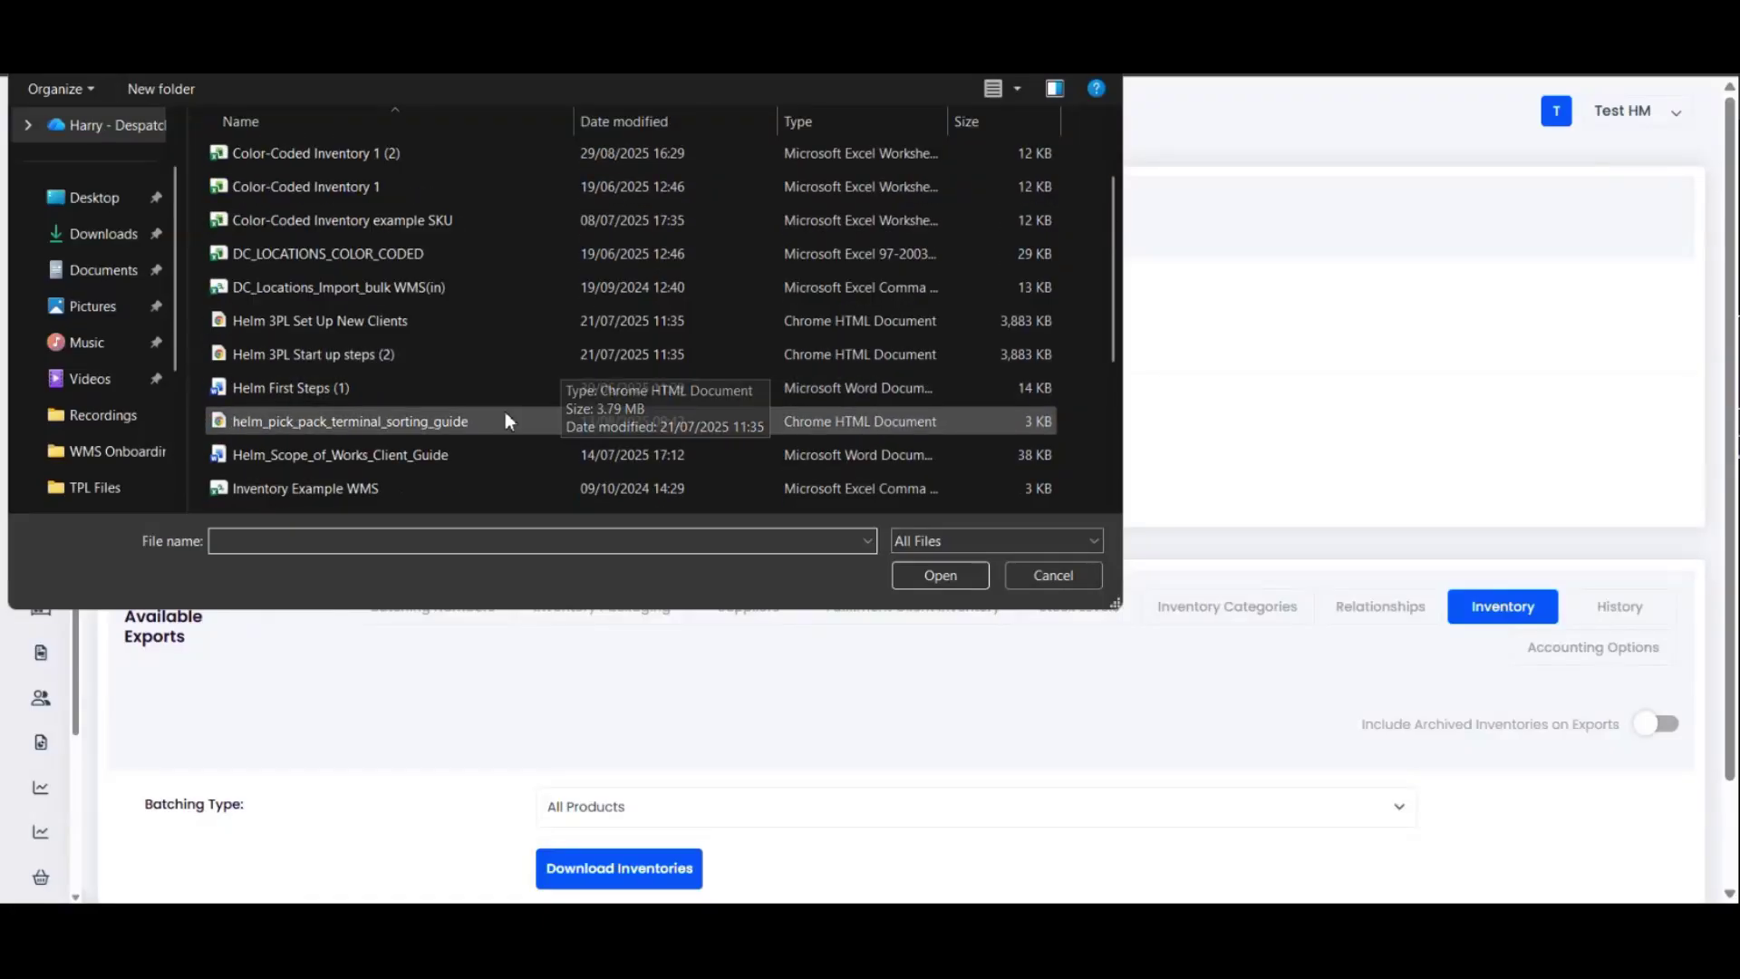
scroll(504, 419, "down", 1)
left_click(45, 201)
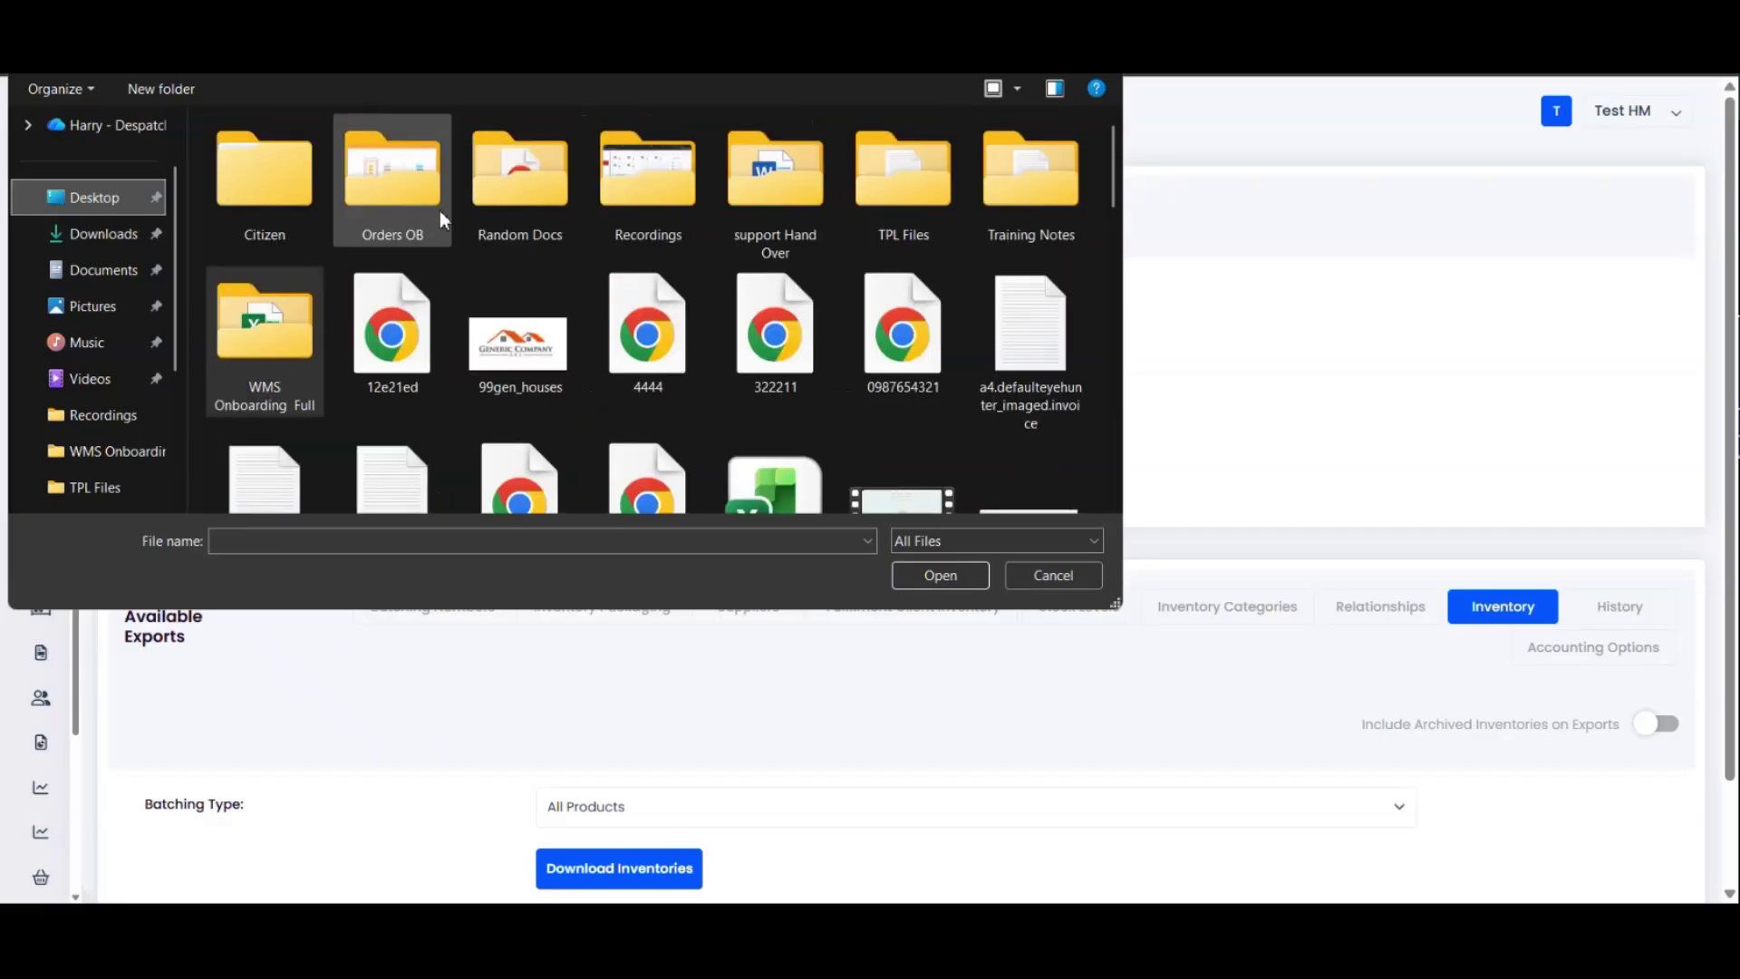
double_click(284, 393)
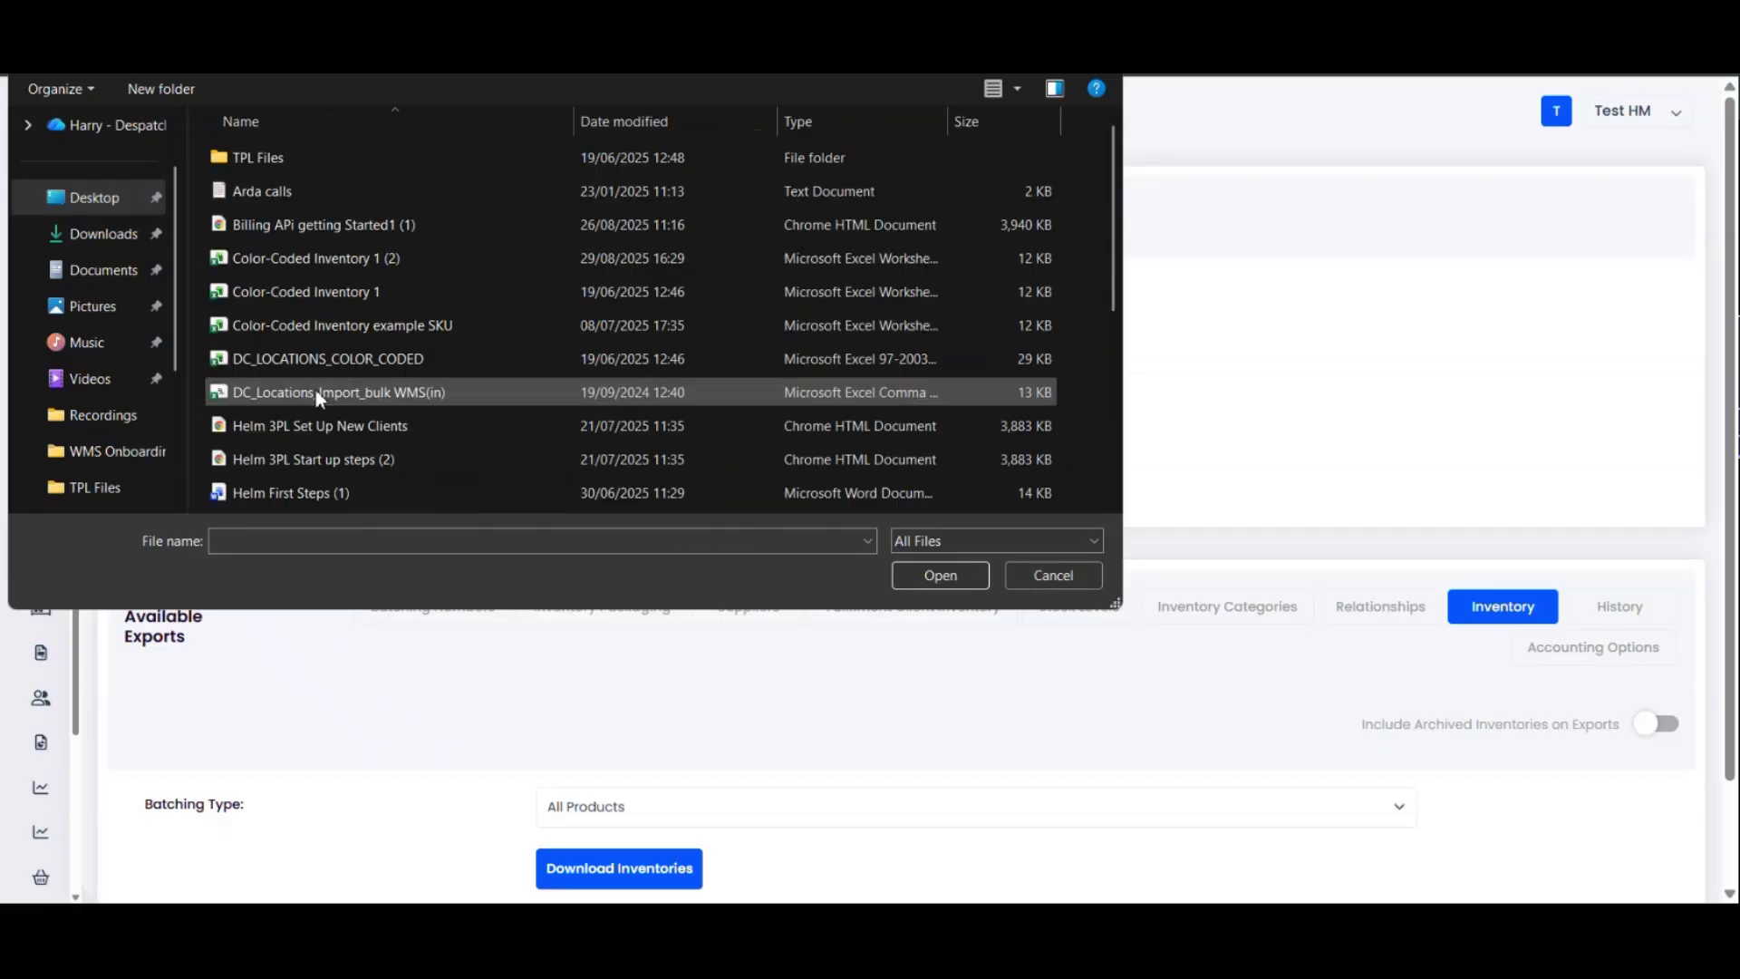
left_click(477, 297)
scroll(737, 306, "down", 3)
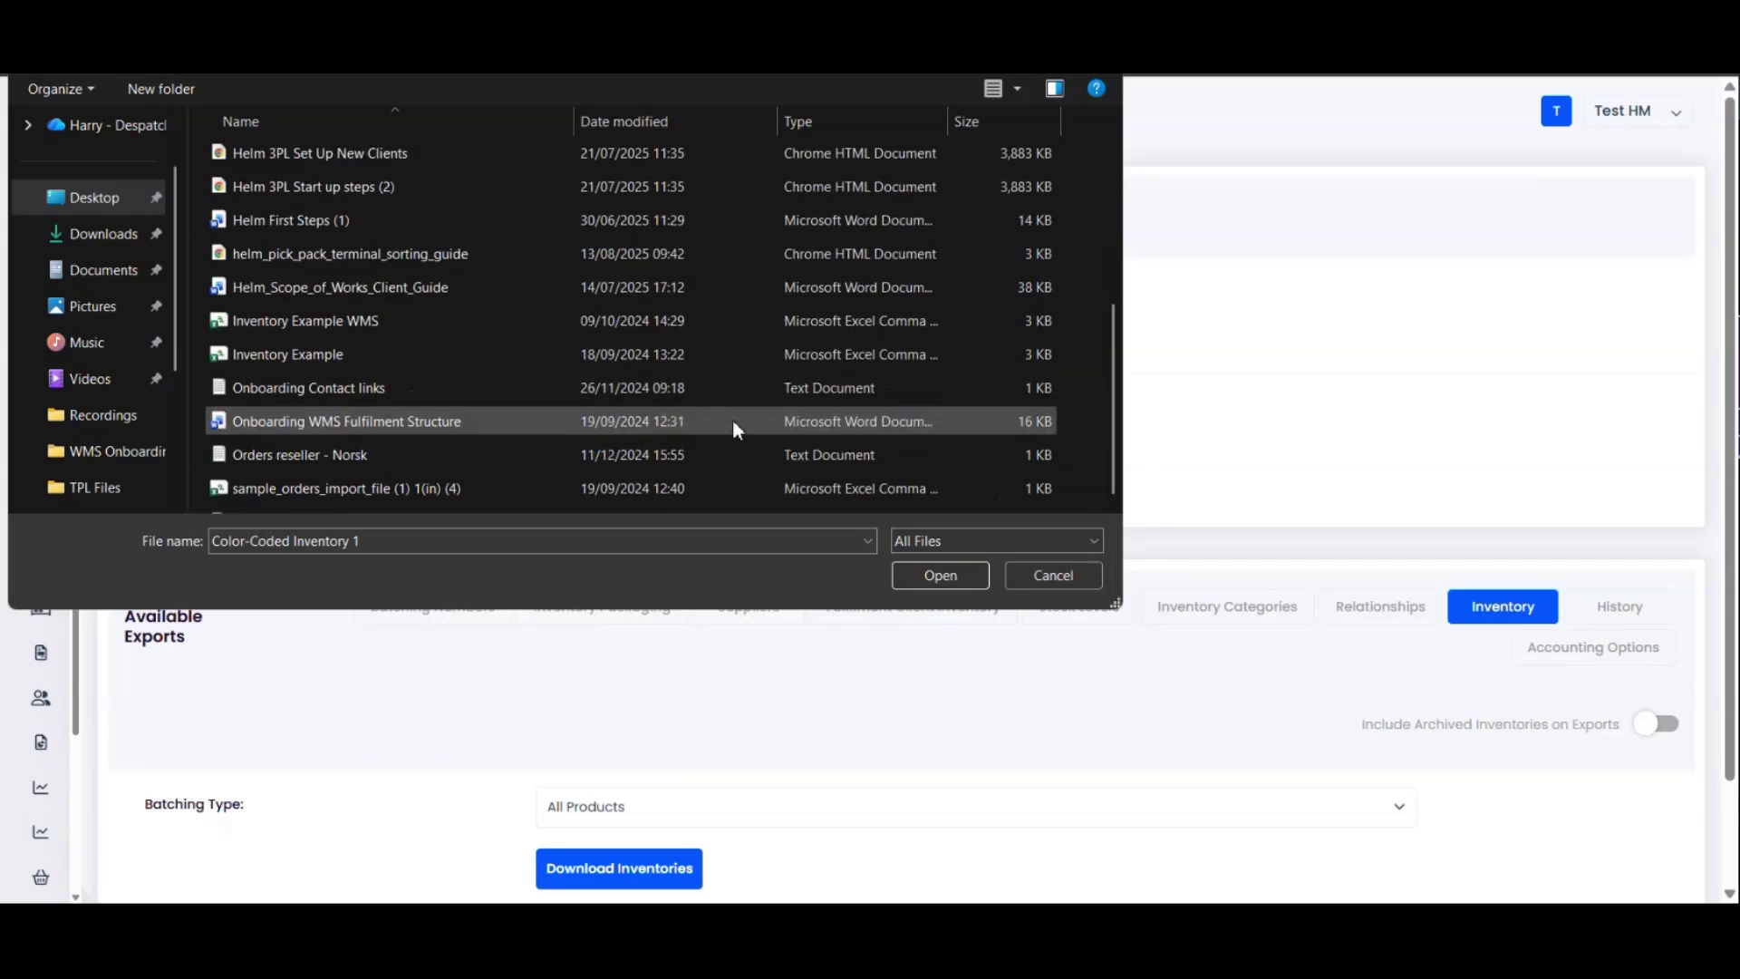
scroll(721, 415, "down", 1)
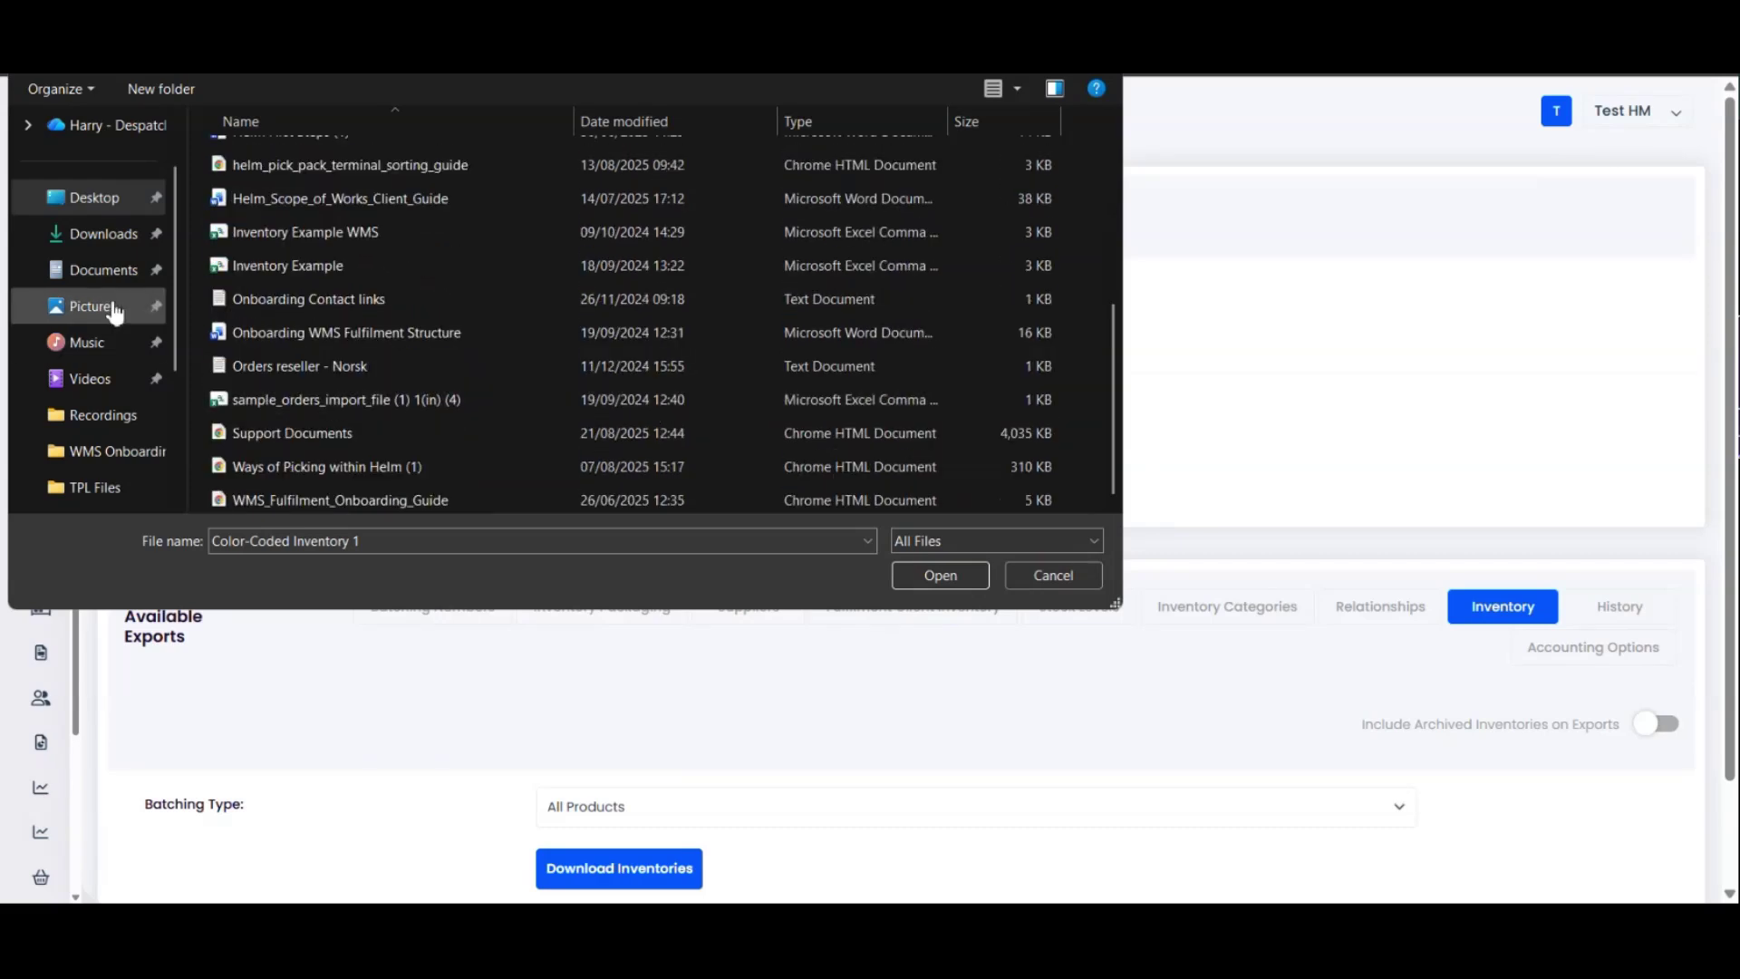
Choose Helm Import Inventory Final(in) from Downloads and upload it to reach the inventory import mapping
left_click(104, 234)
left_click(907, 252)
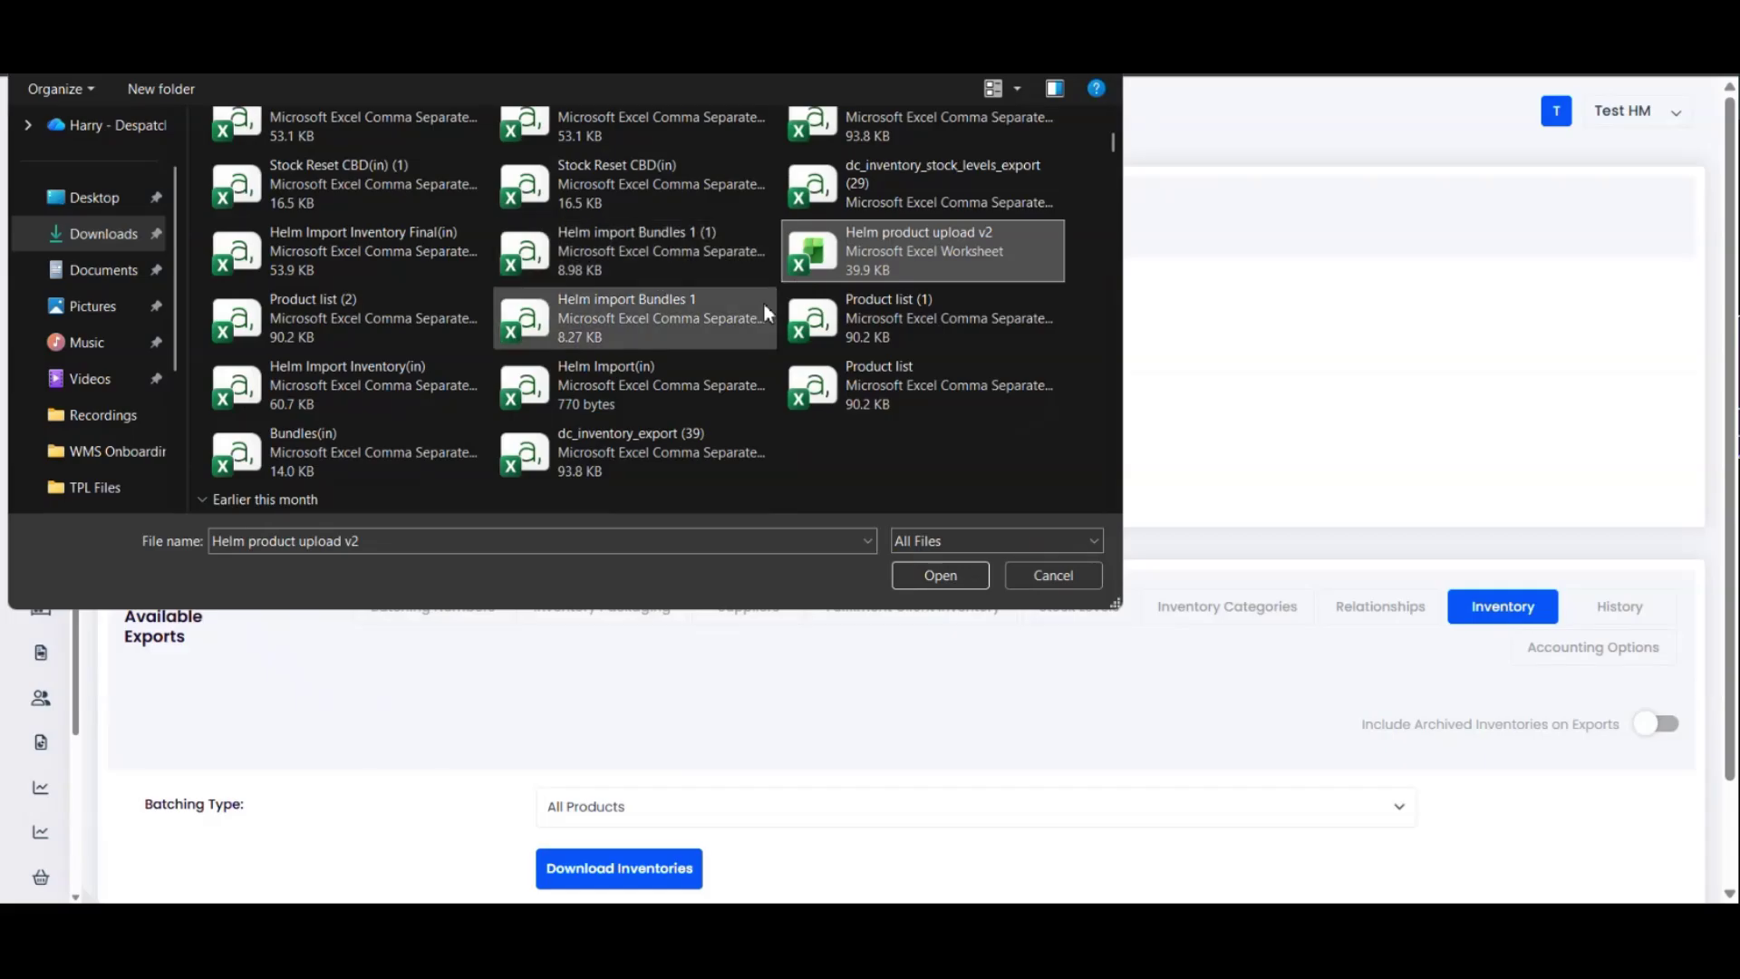
double_click(363, 250)
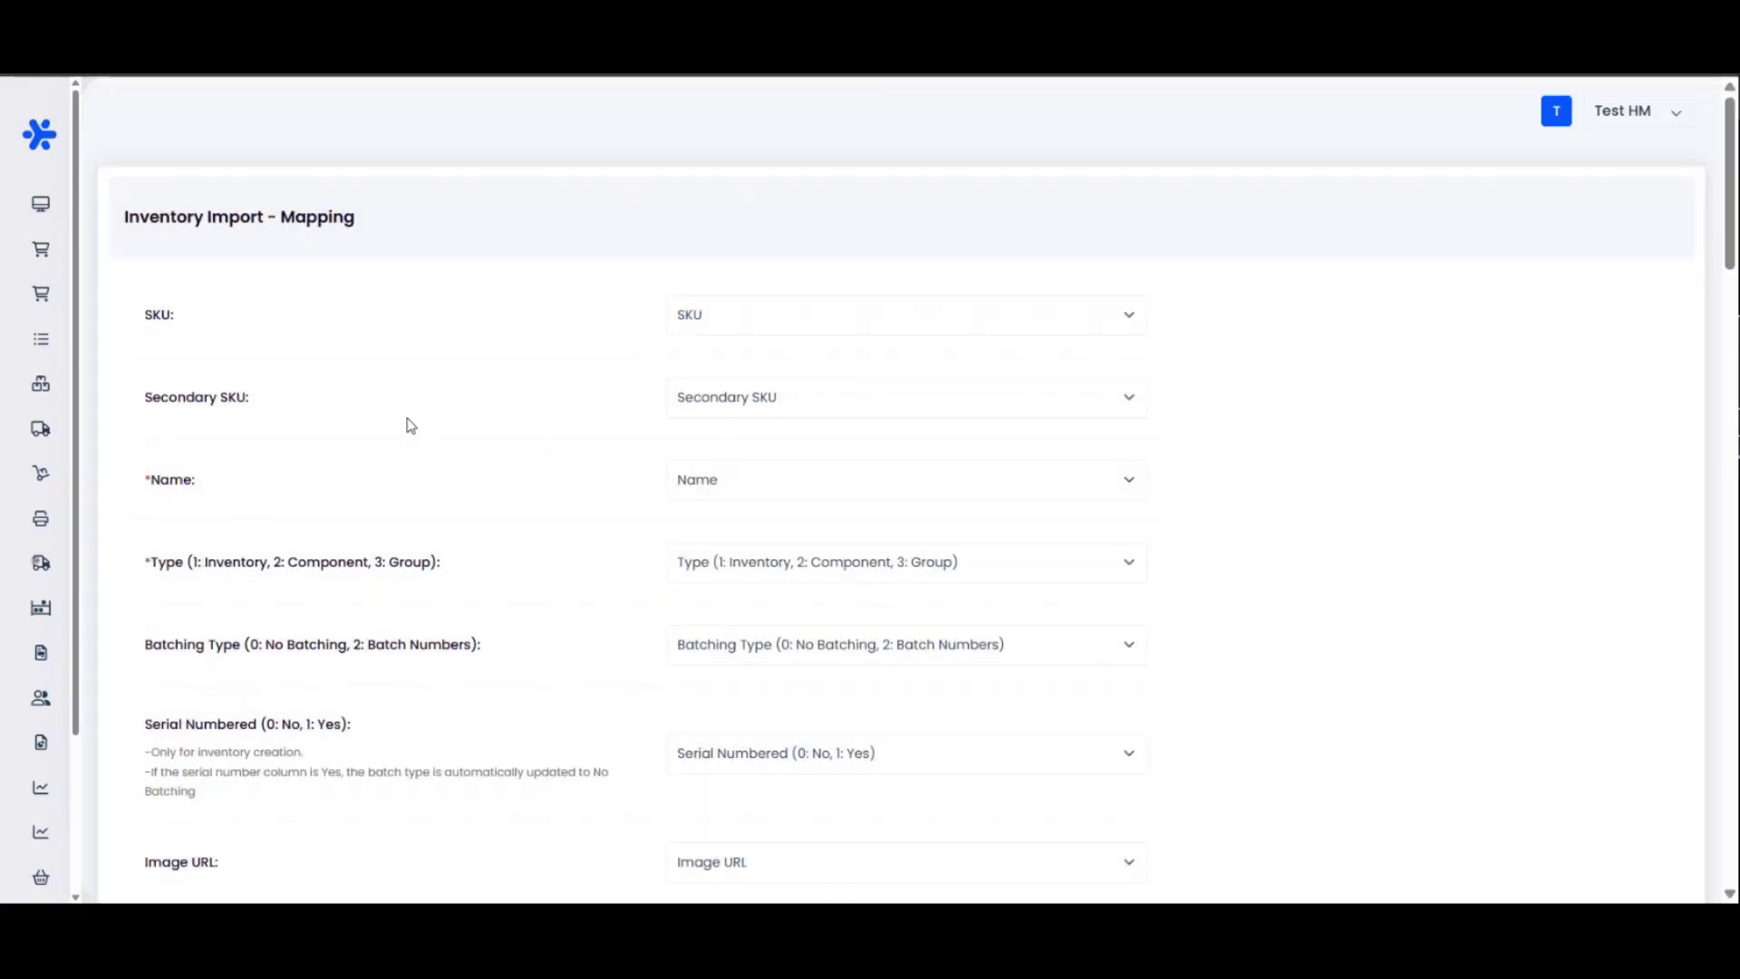
Examine the first import mappings, from SKU and Secondary SKU to the required Name and Type fields
scroll(435, 424, "down", 2)
scroll(1421, 373, "down", 15)
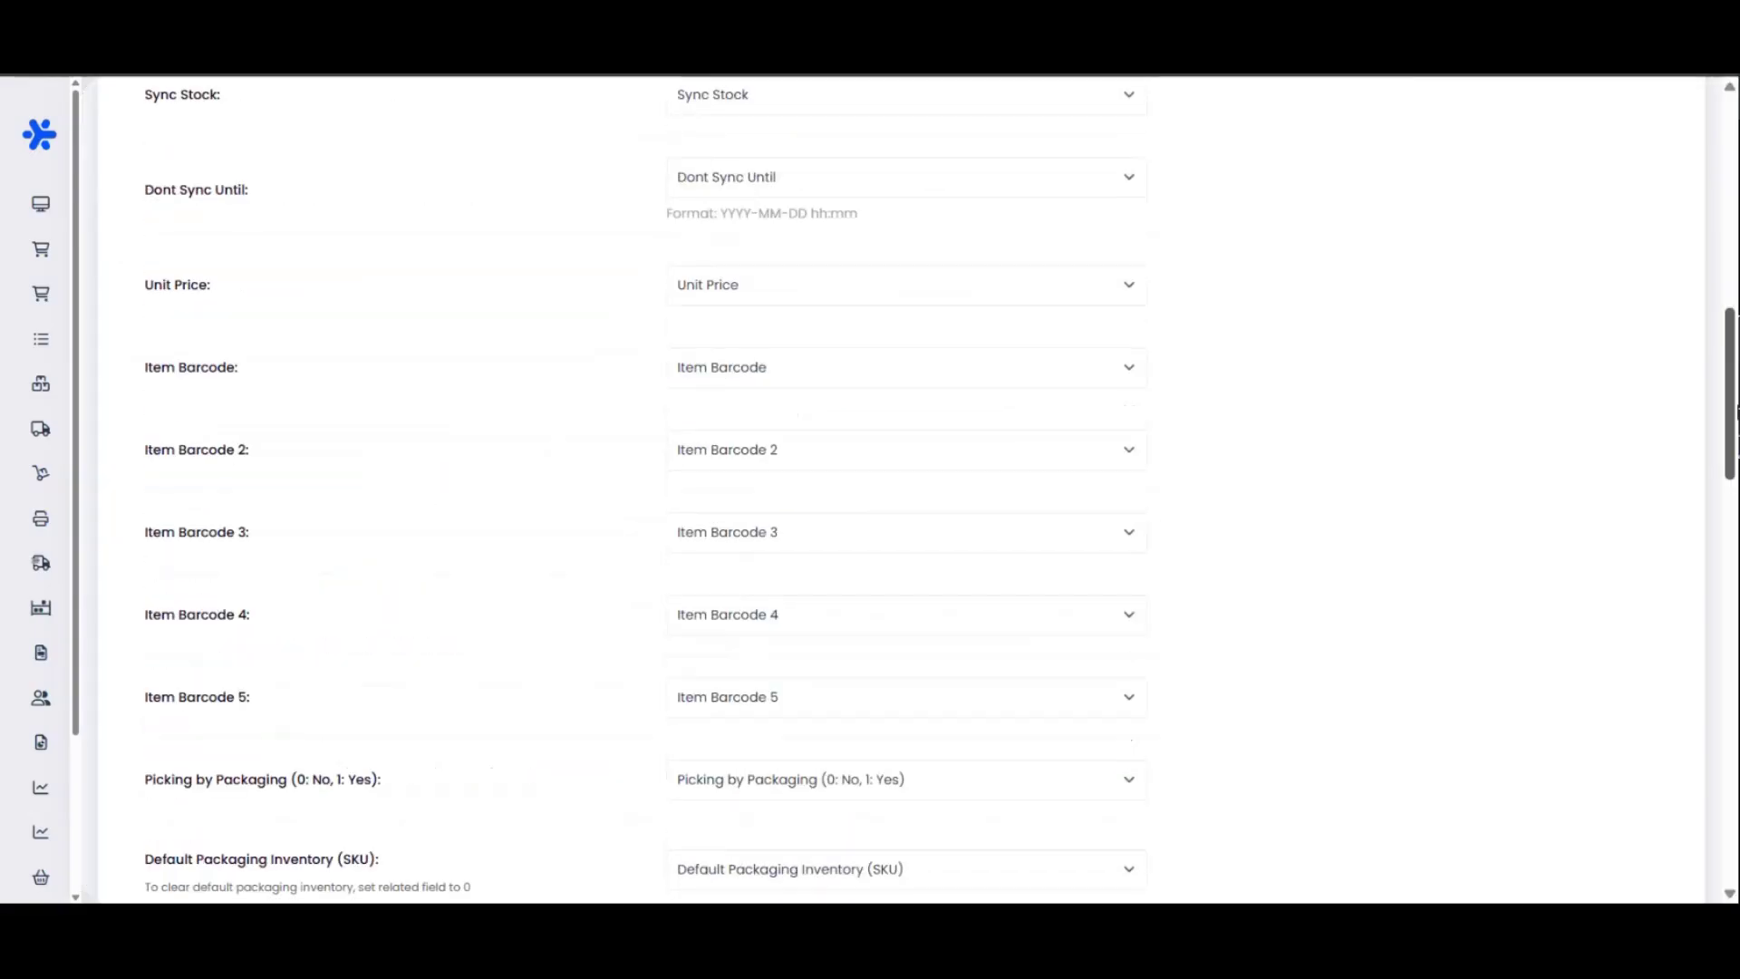
left_click_drag(1734, 567, 1704, 211)
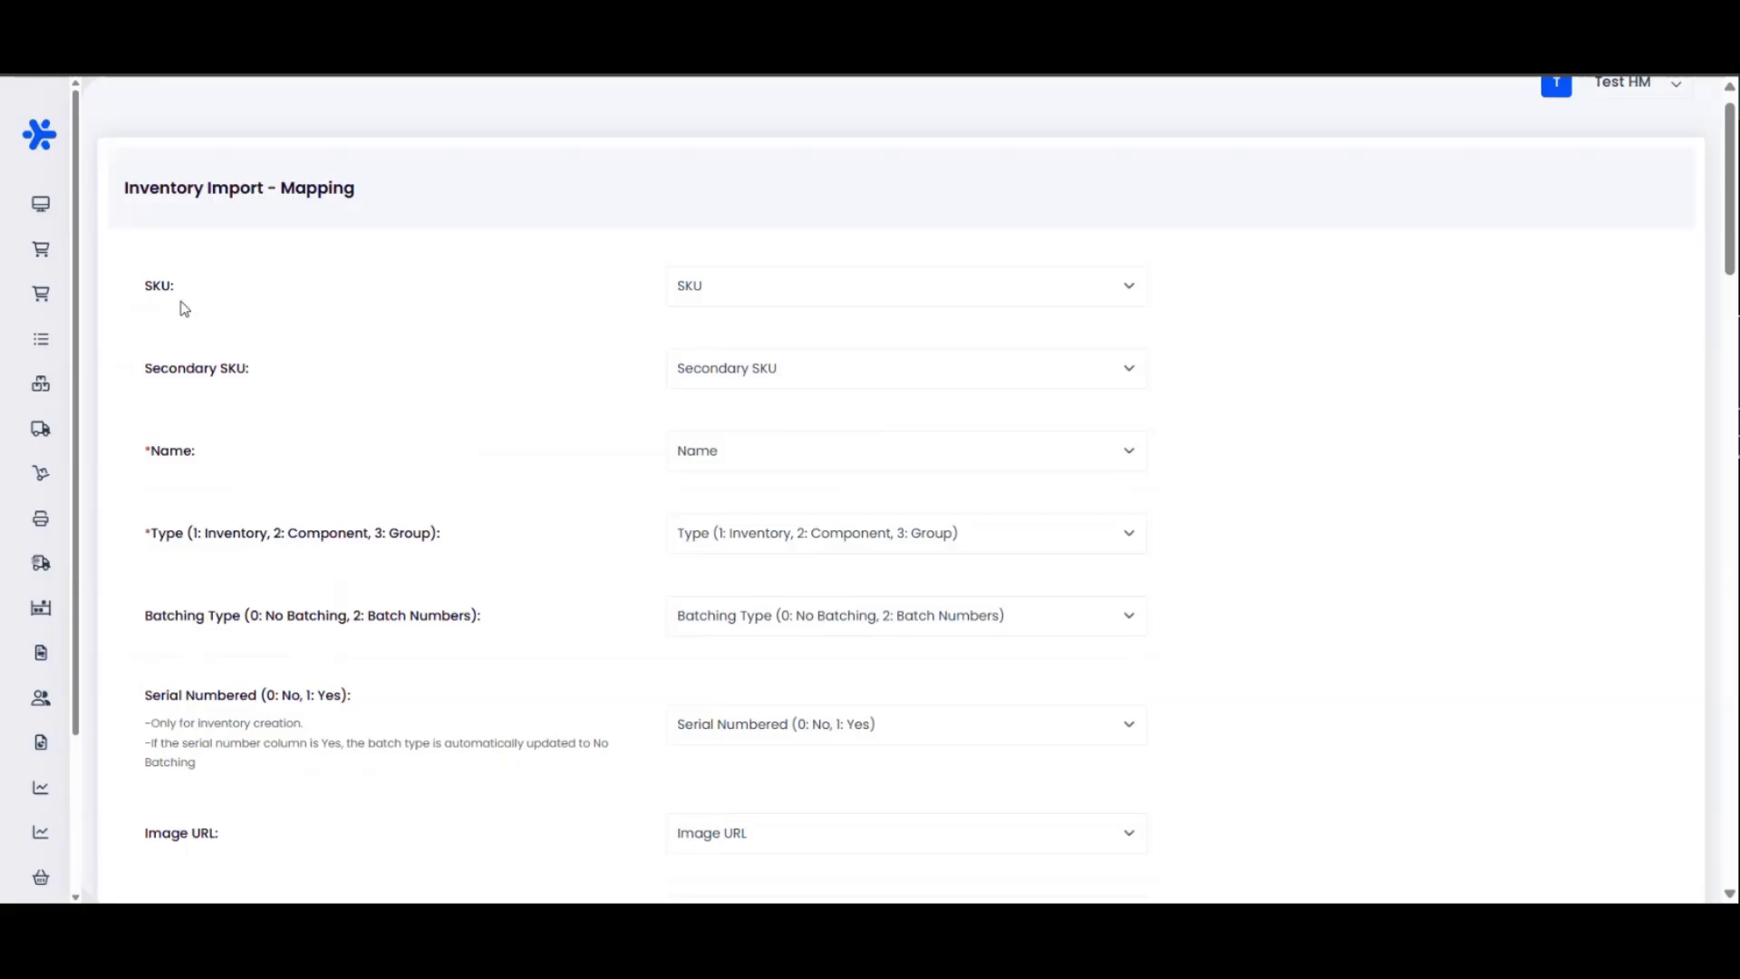
left_click_drag(184, 309, 788, 316)
left_click(189, 409)
mouse_move(144, 449)
left_mouse_down()
mouse_move(169, 452)
mouse_move(138, 462)
mouse_move(154, 457)
left_mouse_up()
left_click_drag(145, 544, 161, 538)
Review the remaining import mappings, including barcodes, dimensions and HS Code, through to the option for submitting the mapped data
scroll(167, 447, "down", 10)
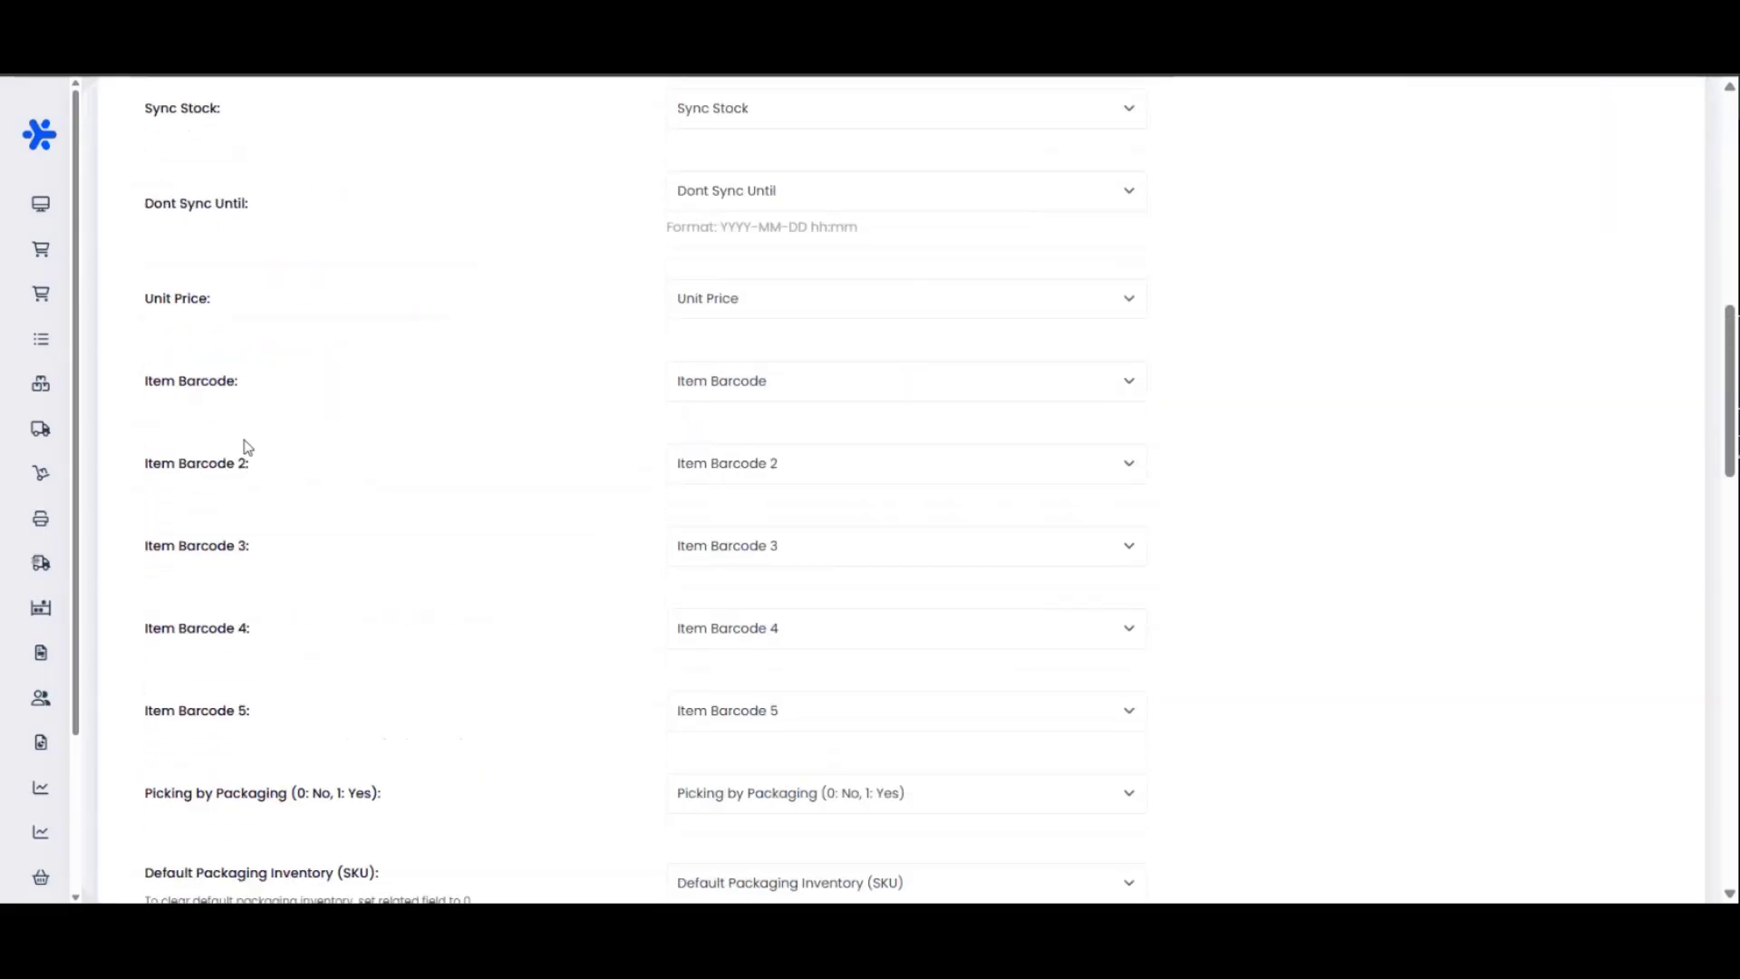
scroll(263, 447, "down", 5)
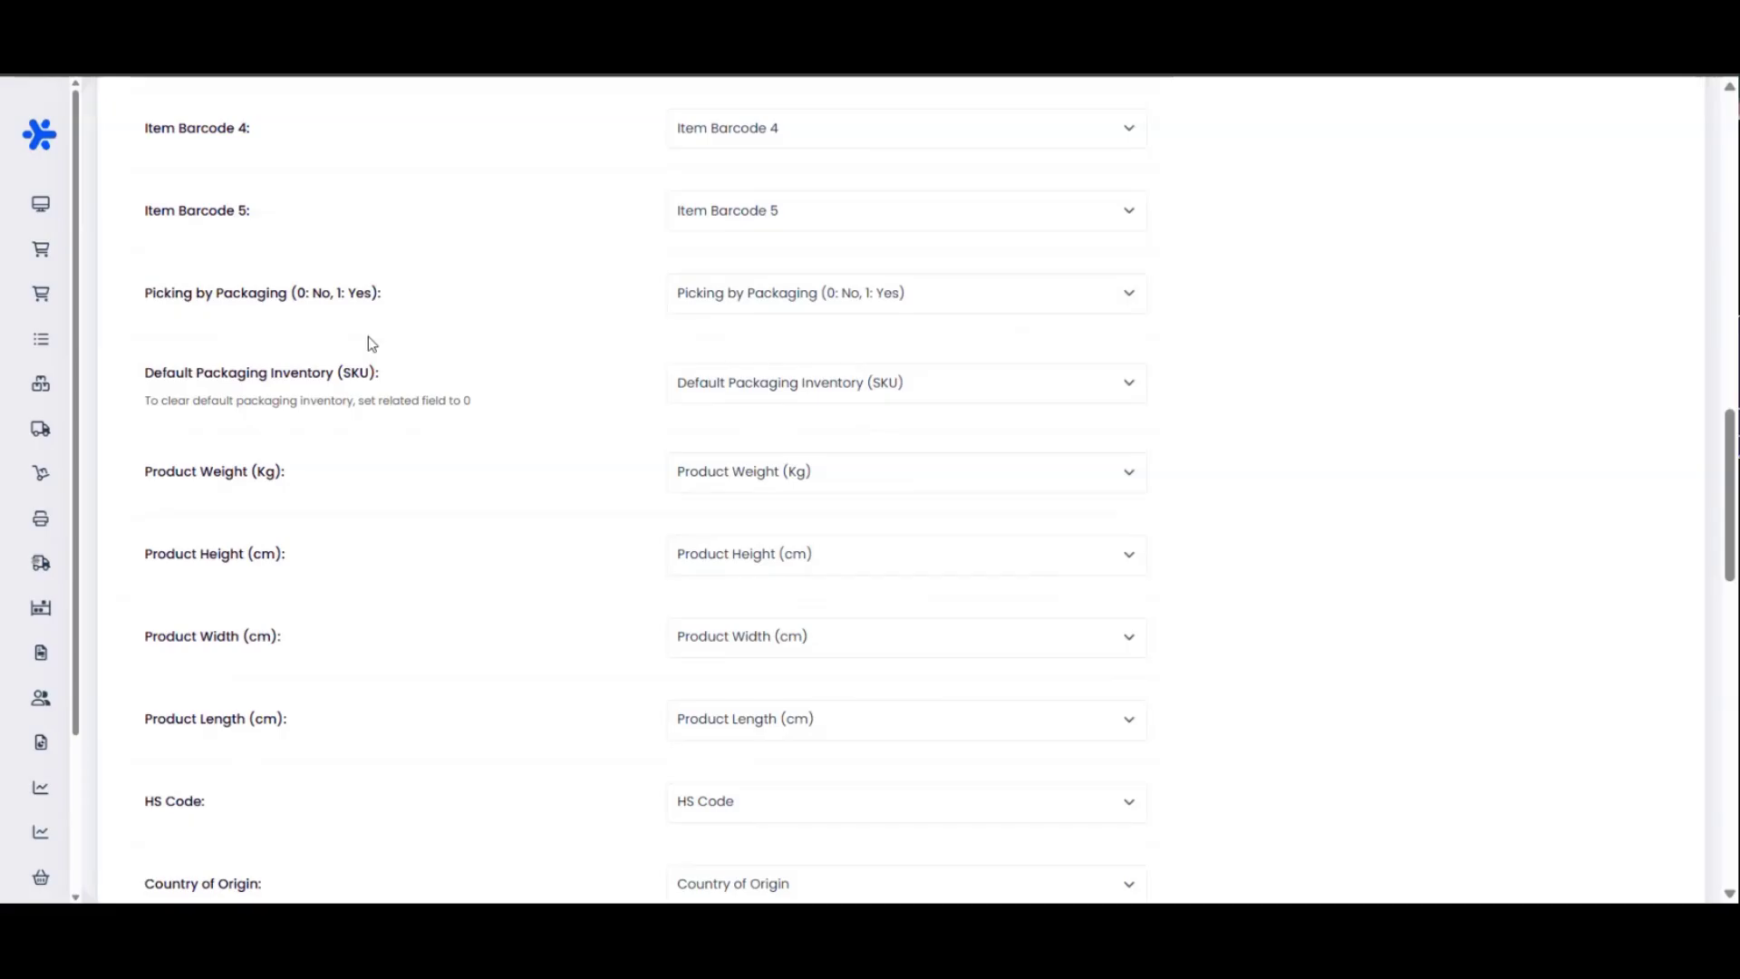
scroll(372, 343, "up", 15)
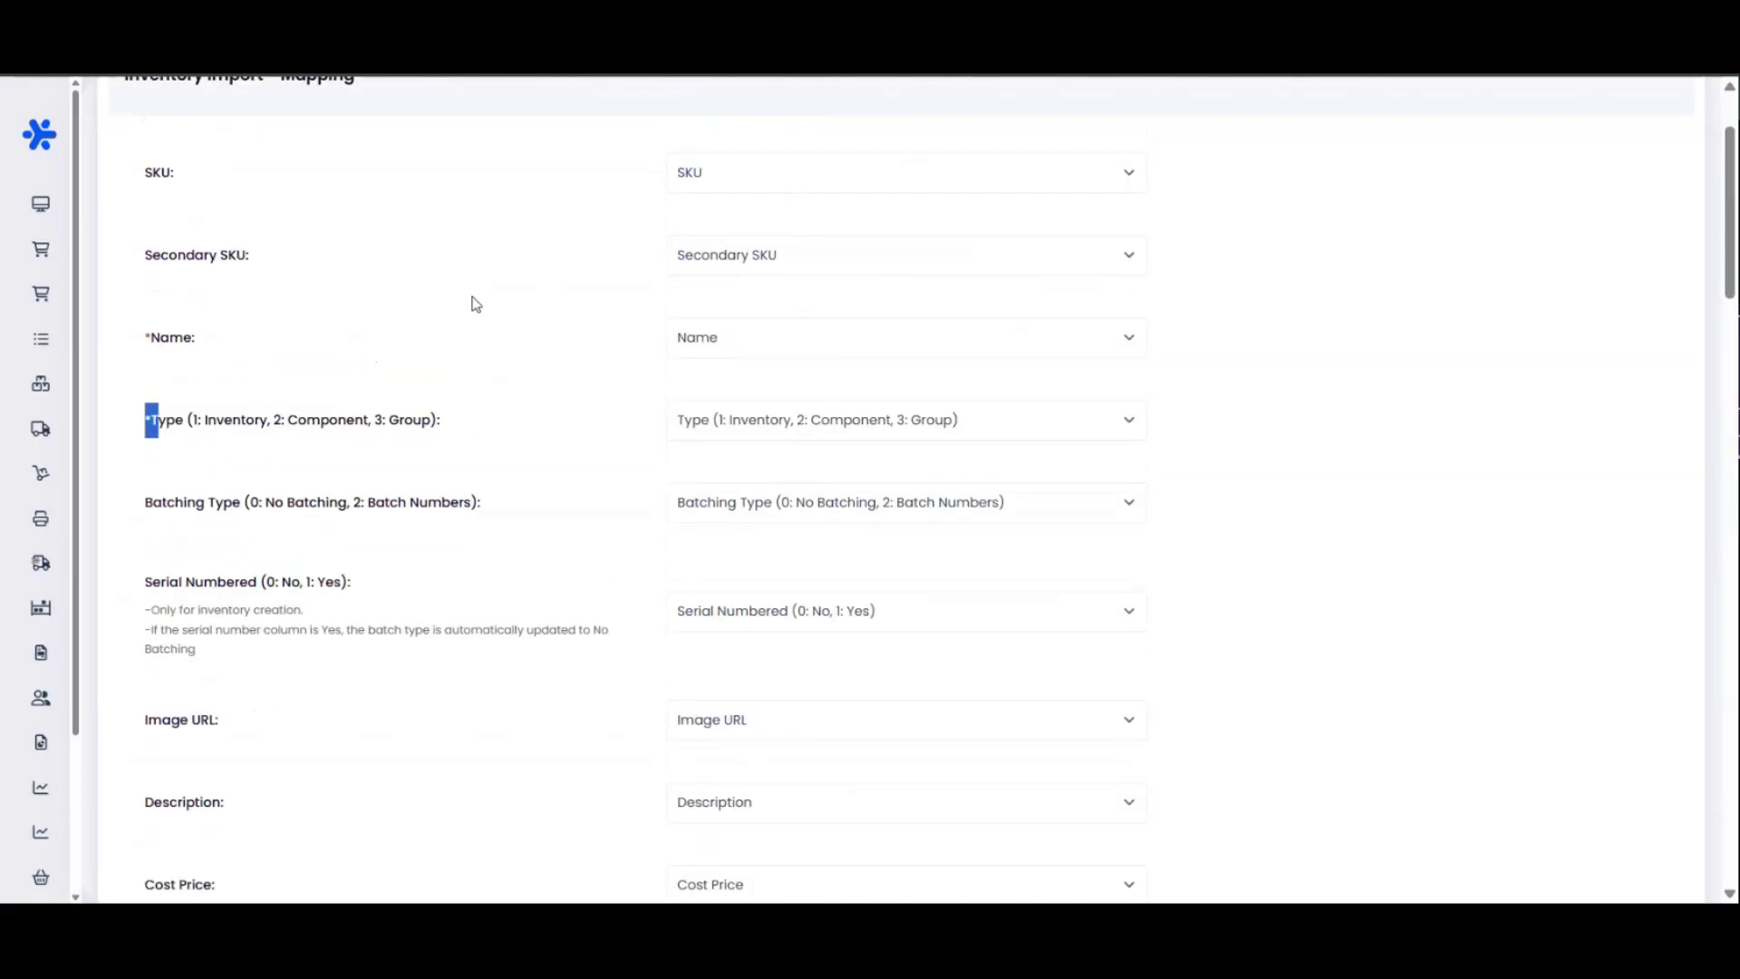
scroll(475, 303, "up", 2)
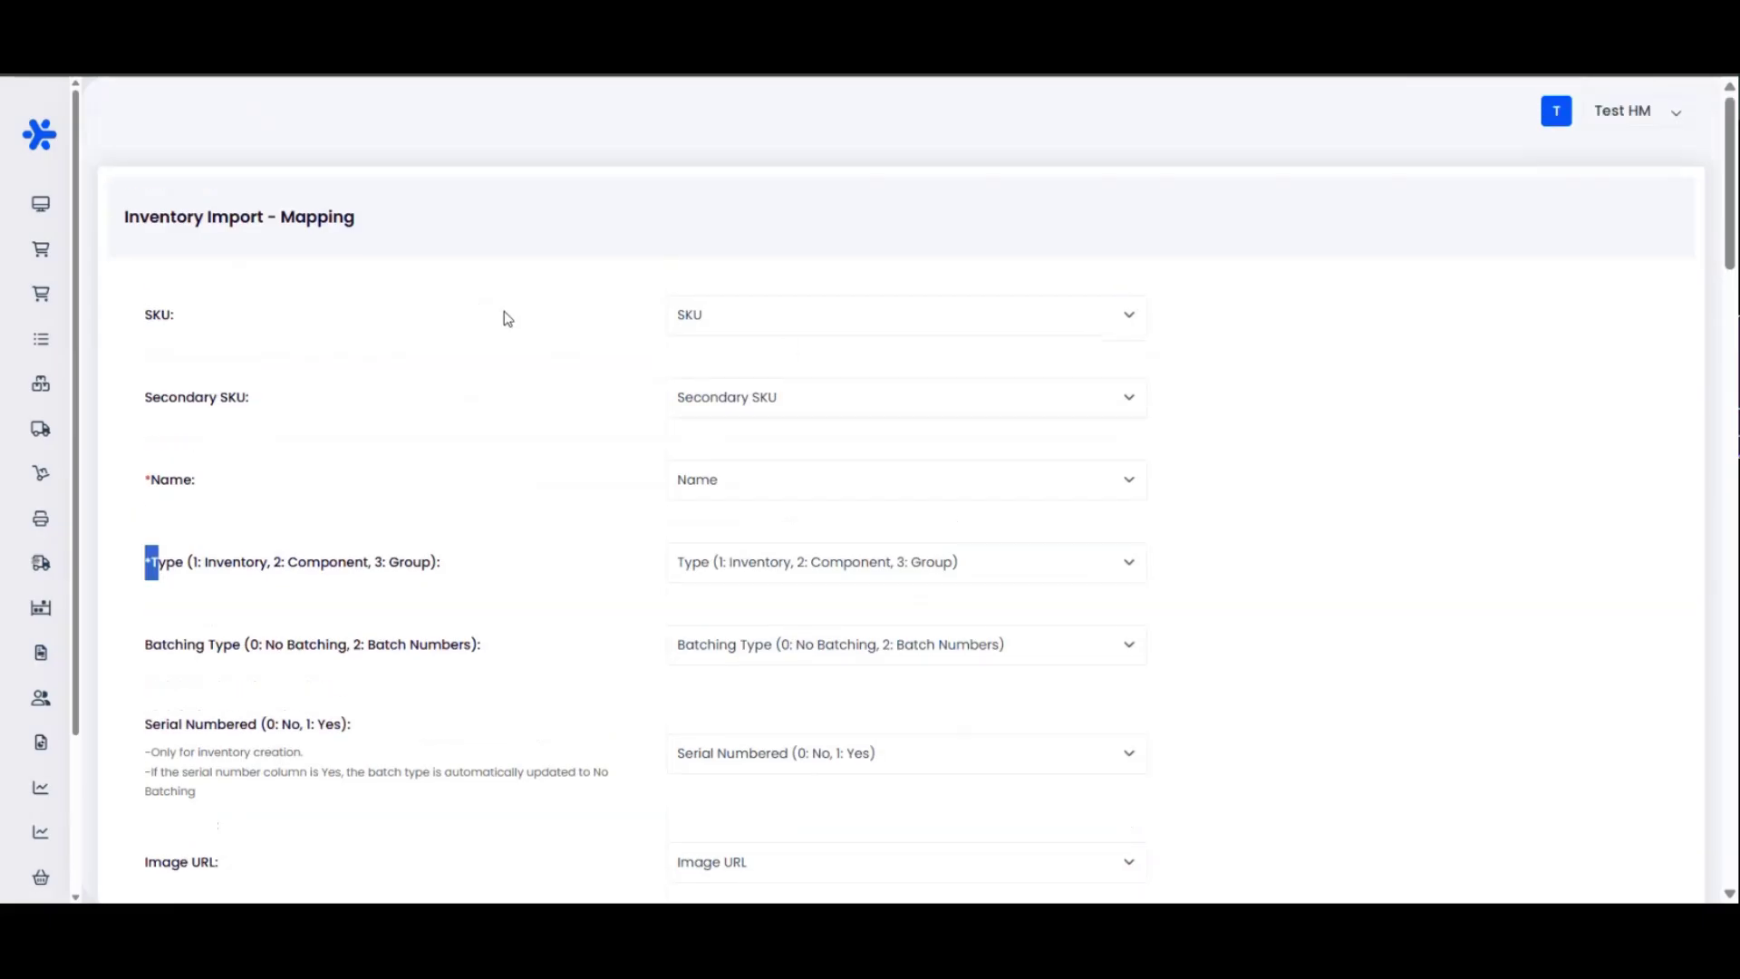
scroll(545, 478, "down", 20)
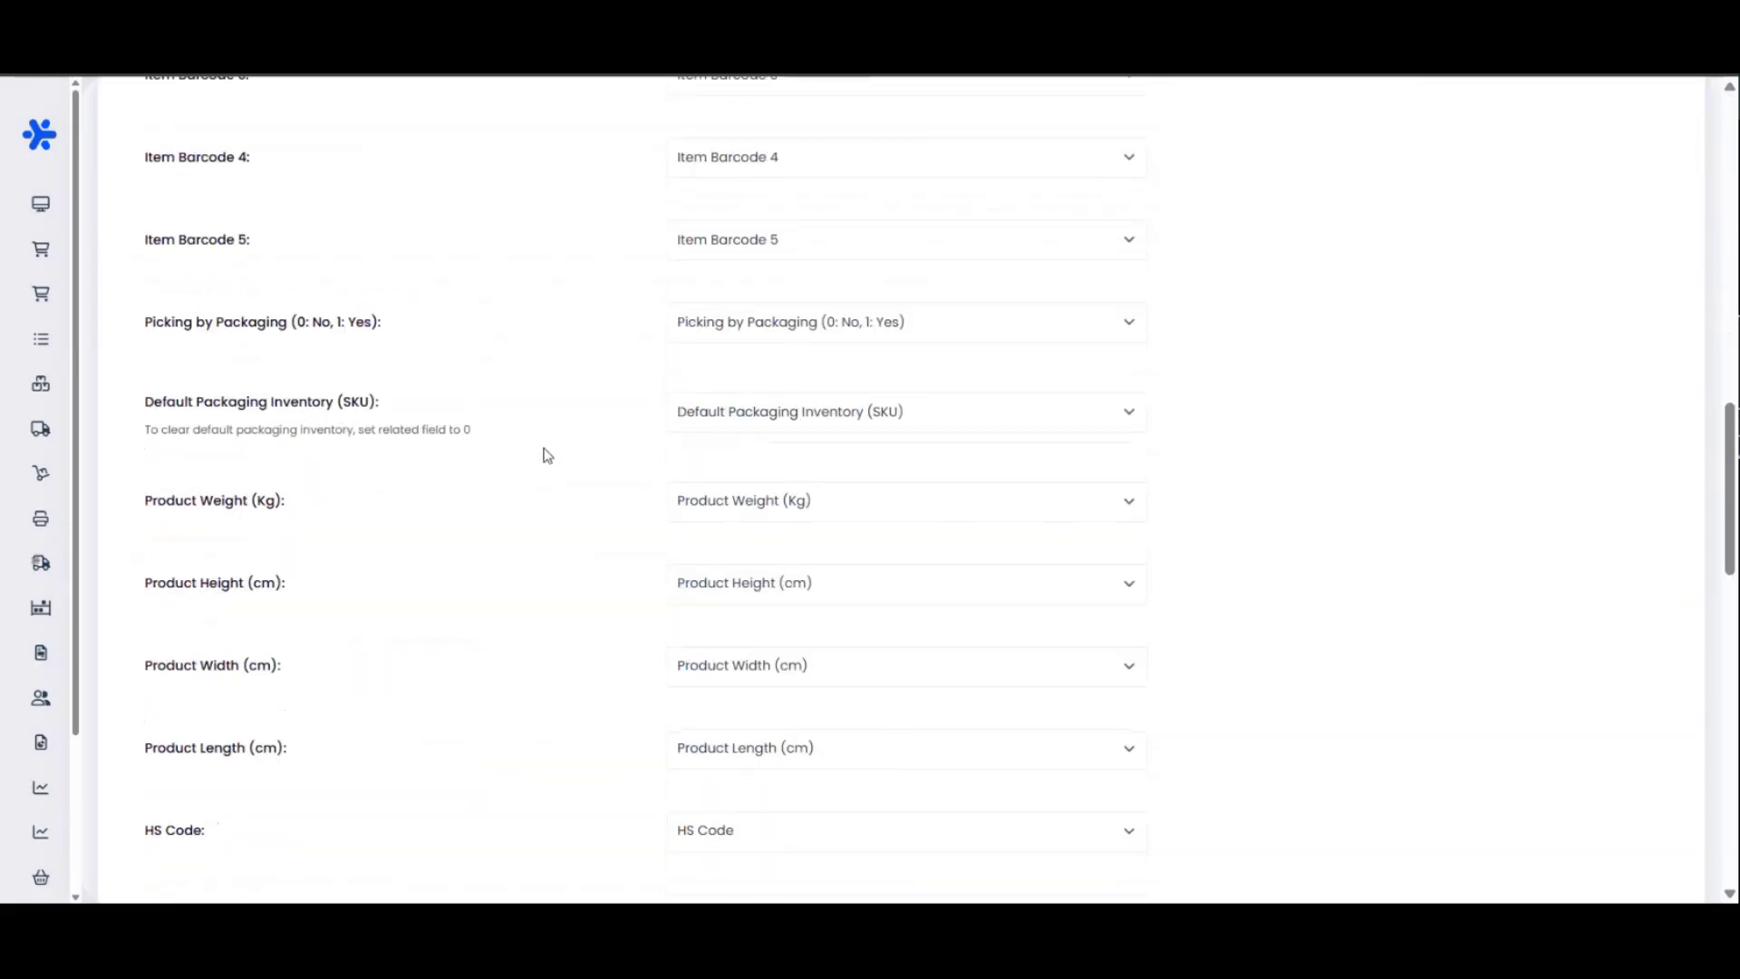
scroll(534, 489, "down", 6)
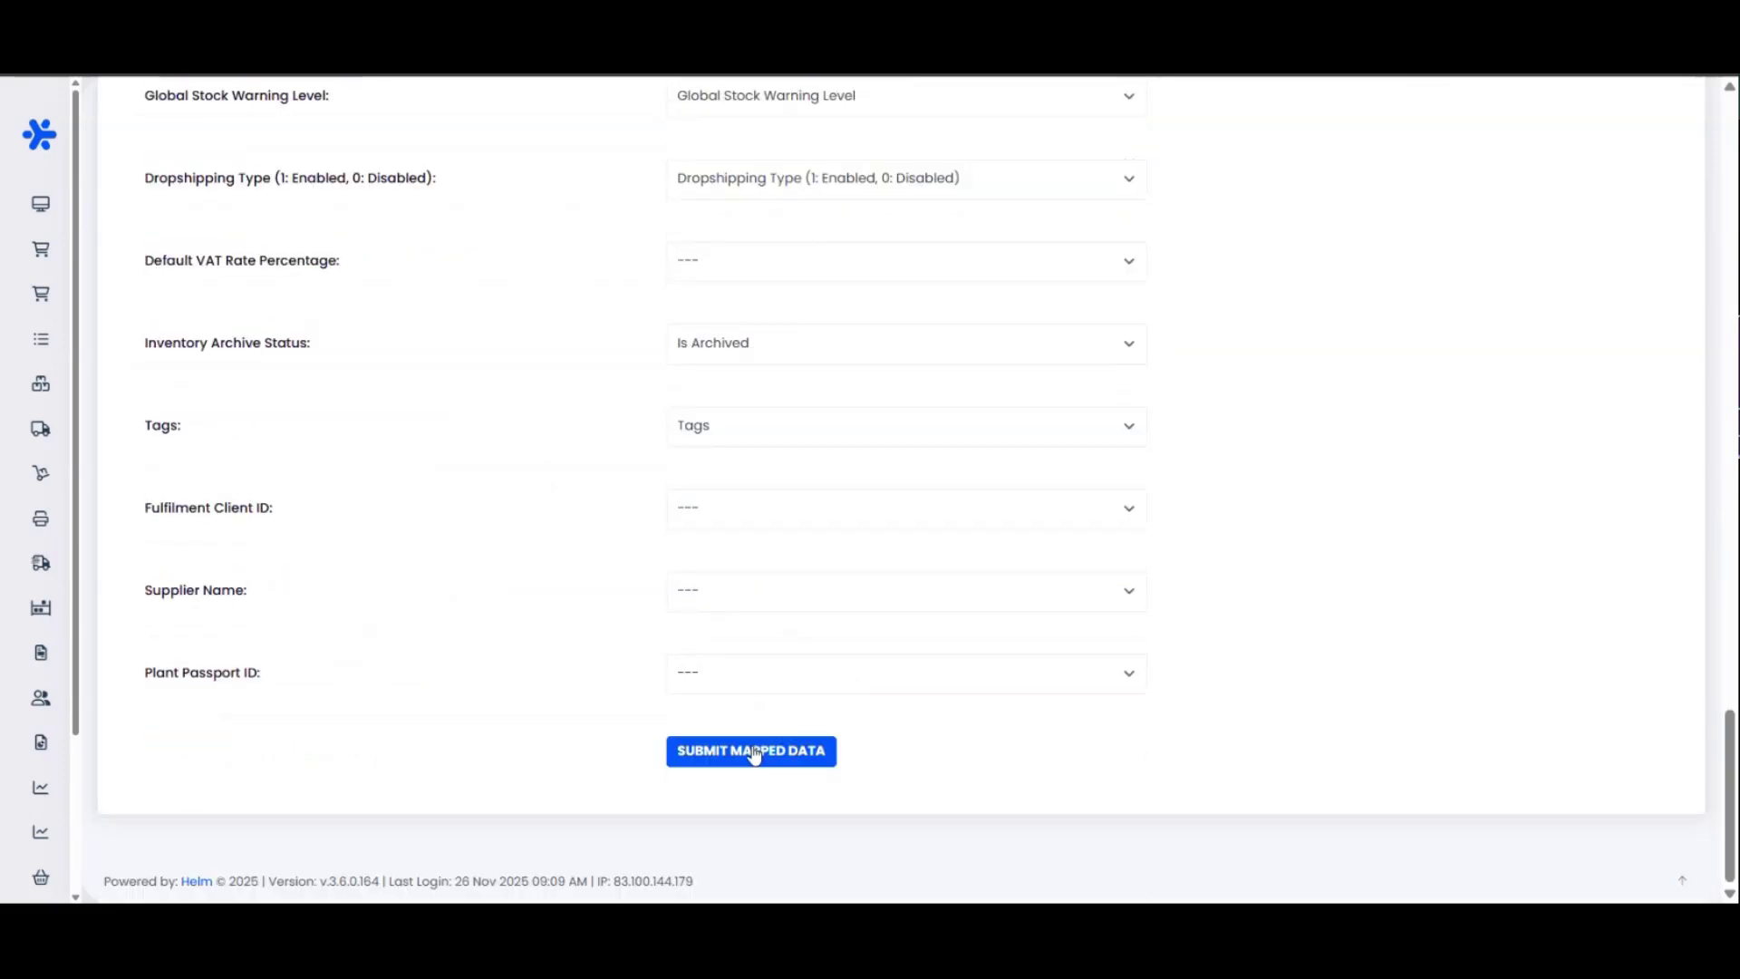
left_click(753, 751)
Return to the inventory list and look over the product records
mouse_move(105, 245)
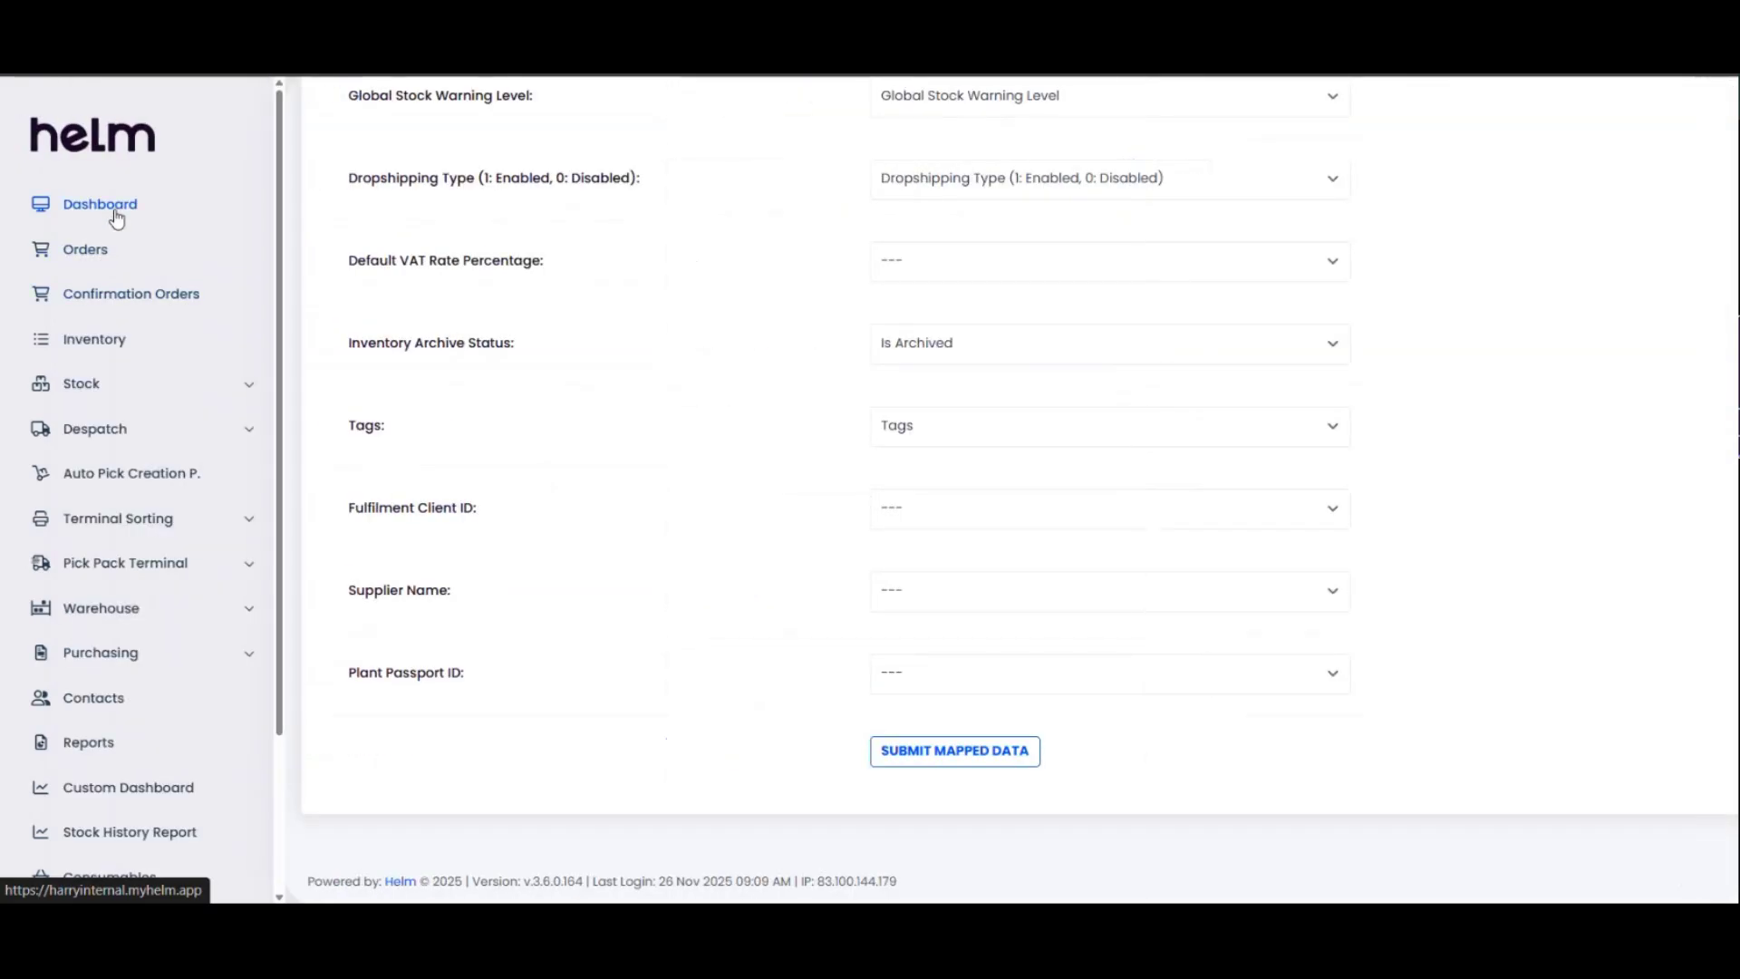
left_click(118, 341)
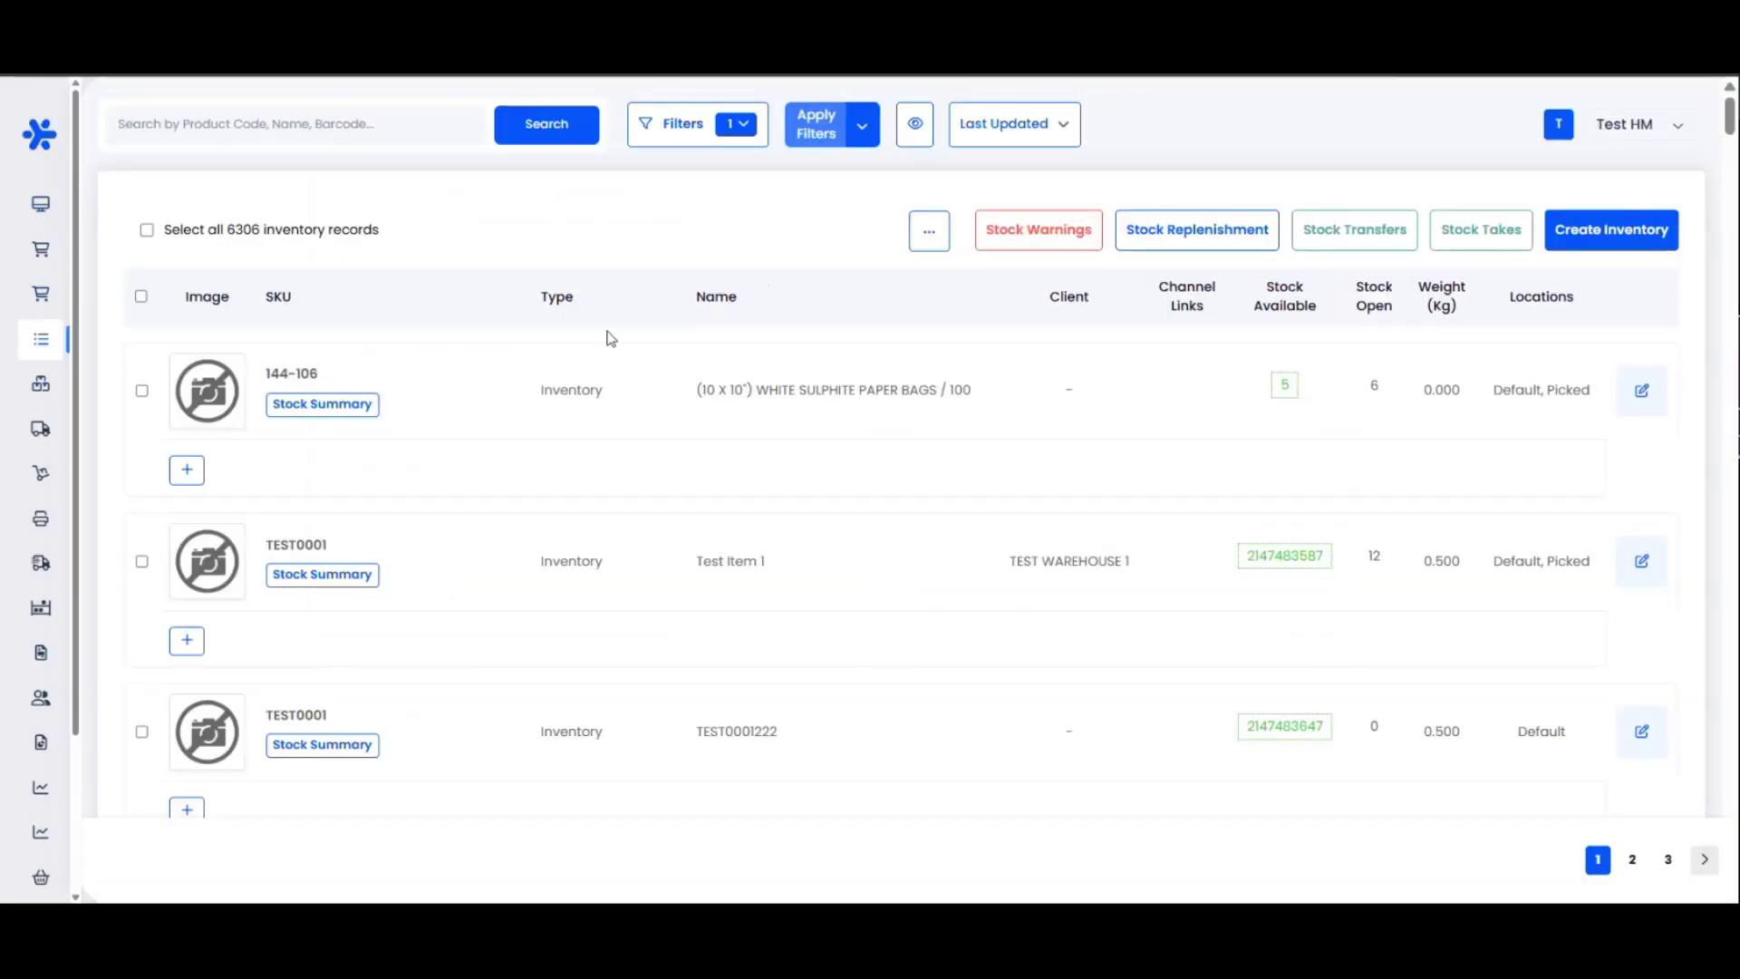
left_click_drag(757, 315, 692, 317)
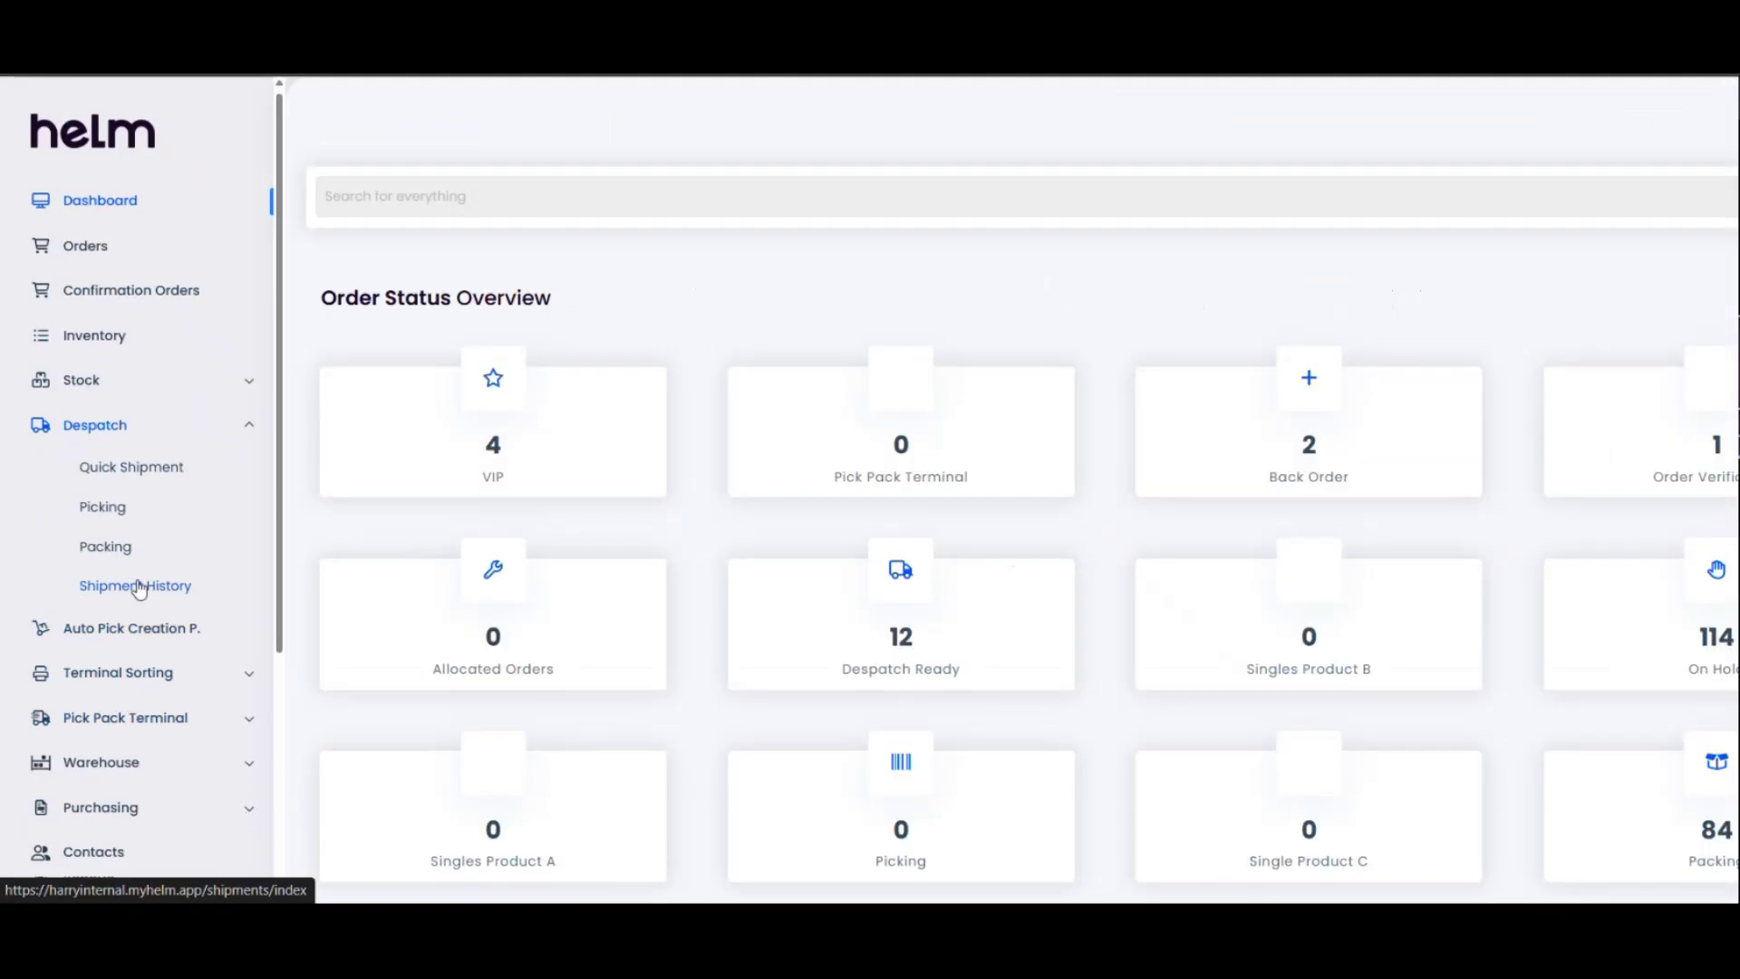
Open General Settings and search the system settings for "inst"
scroll(136, 635, "down", 3)
left_click(141, 720)
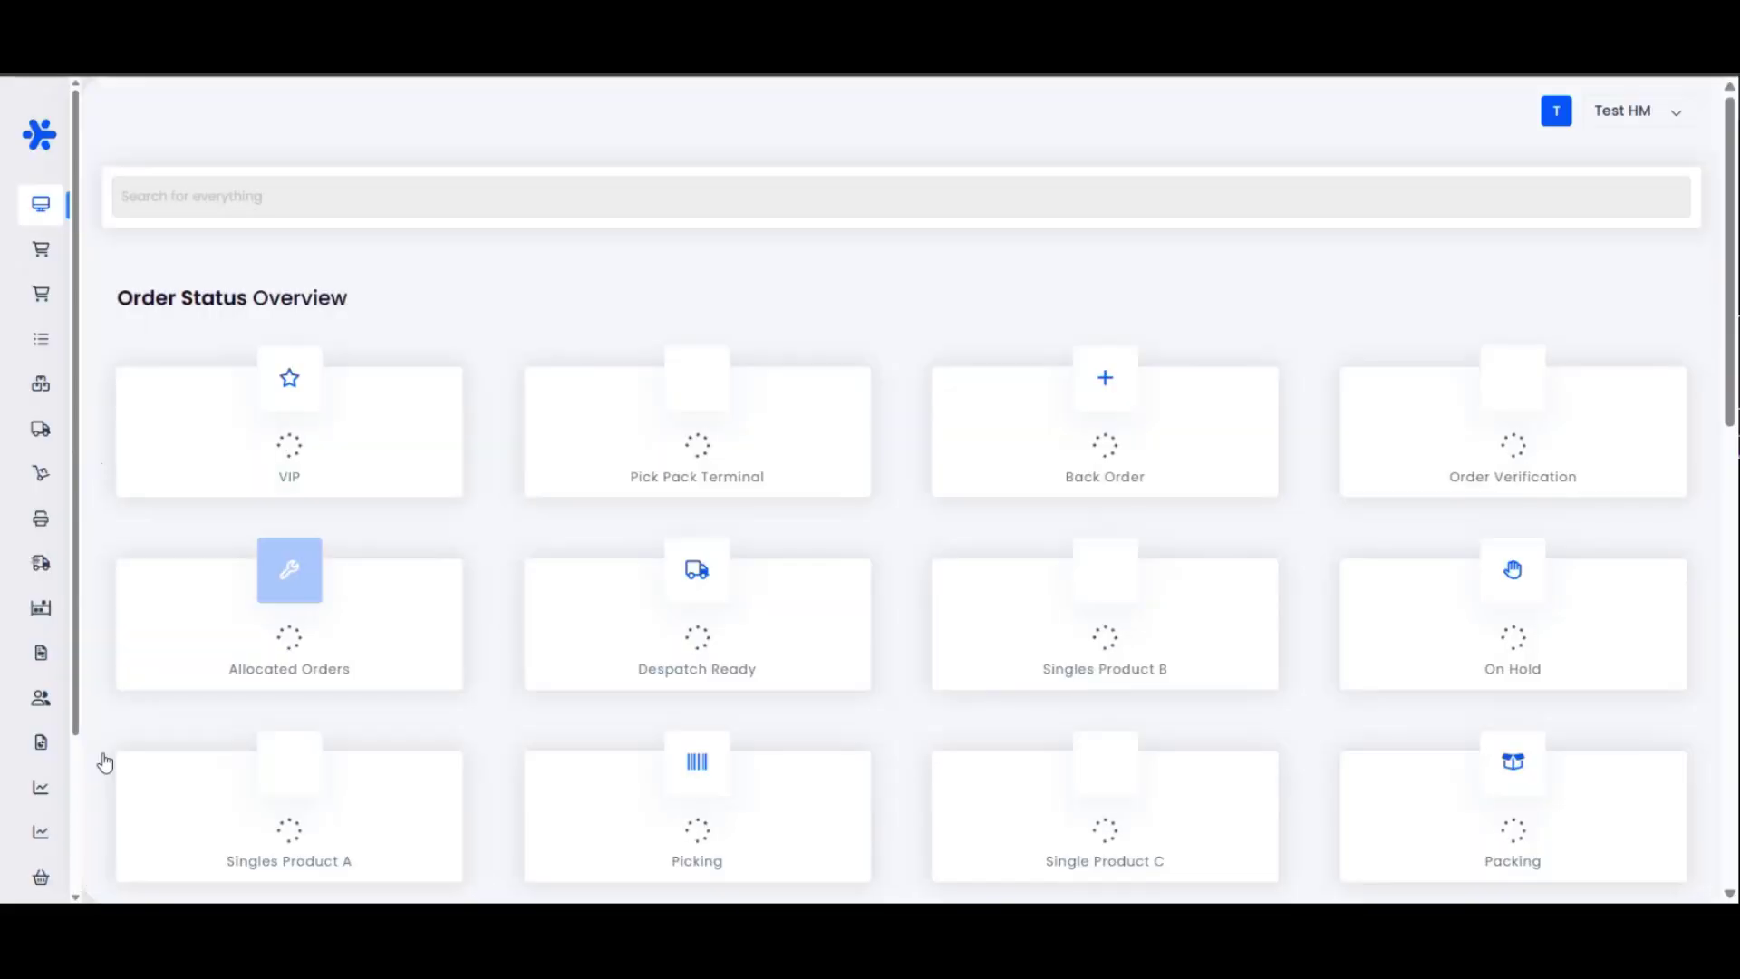
left_click(39, 697)
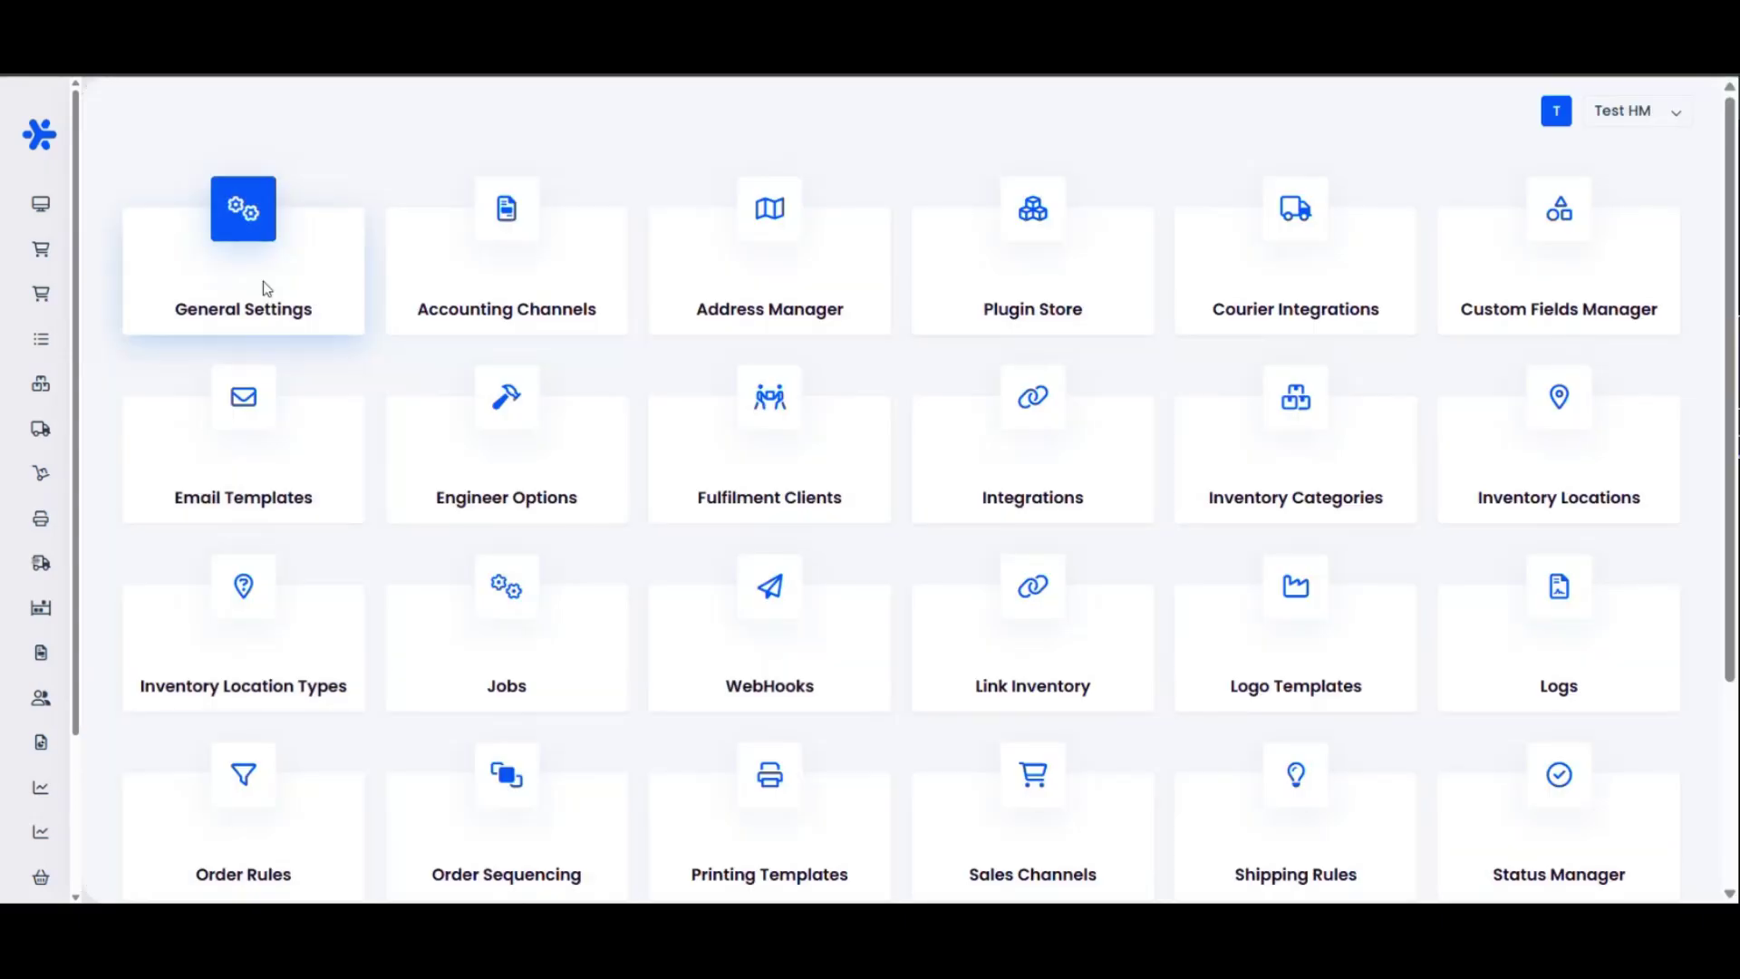
left_click(266, 289)
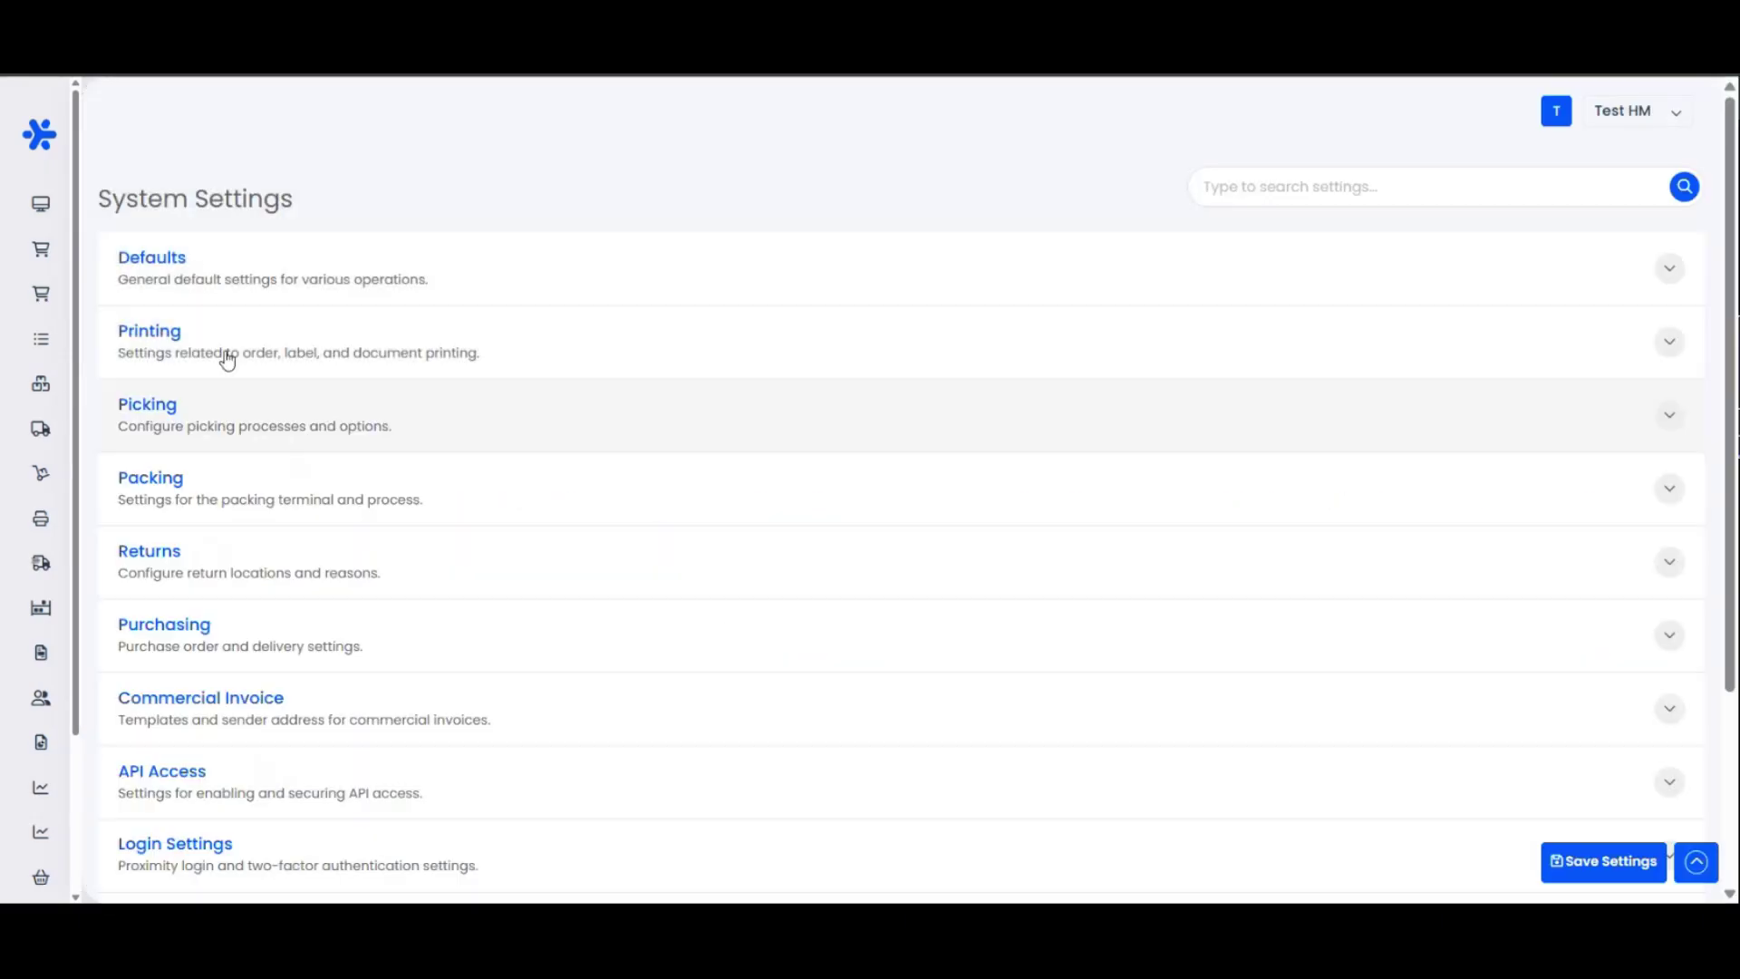
left_click(1260, 181)
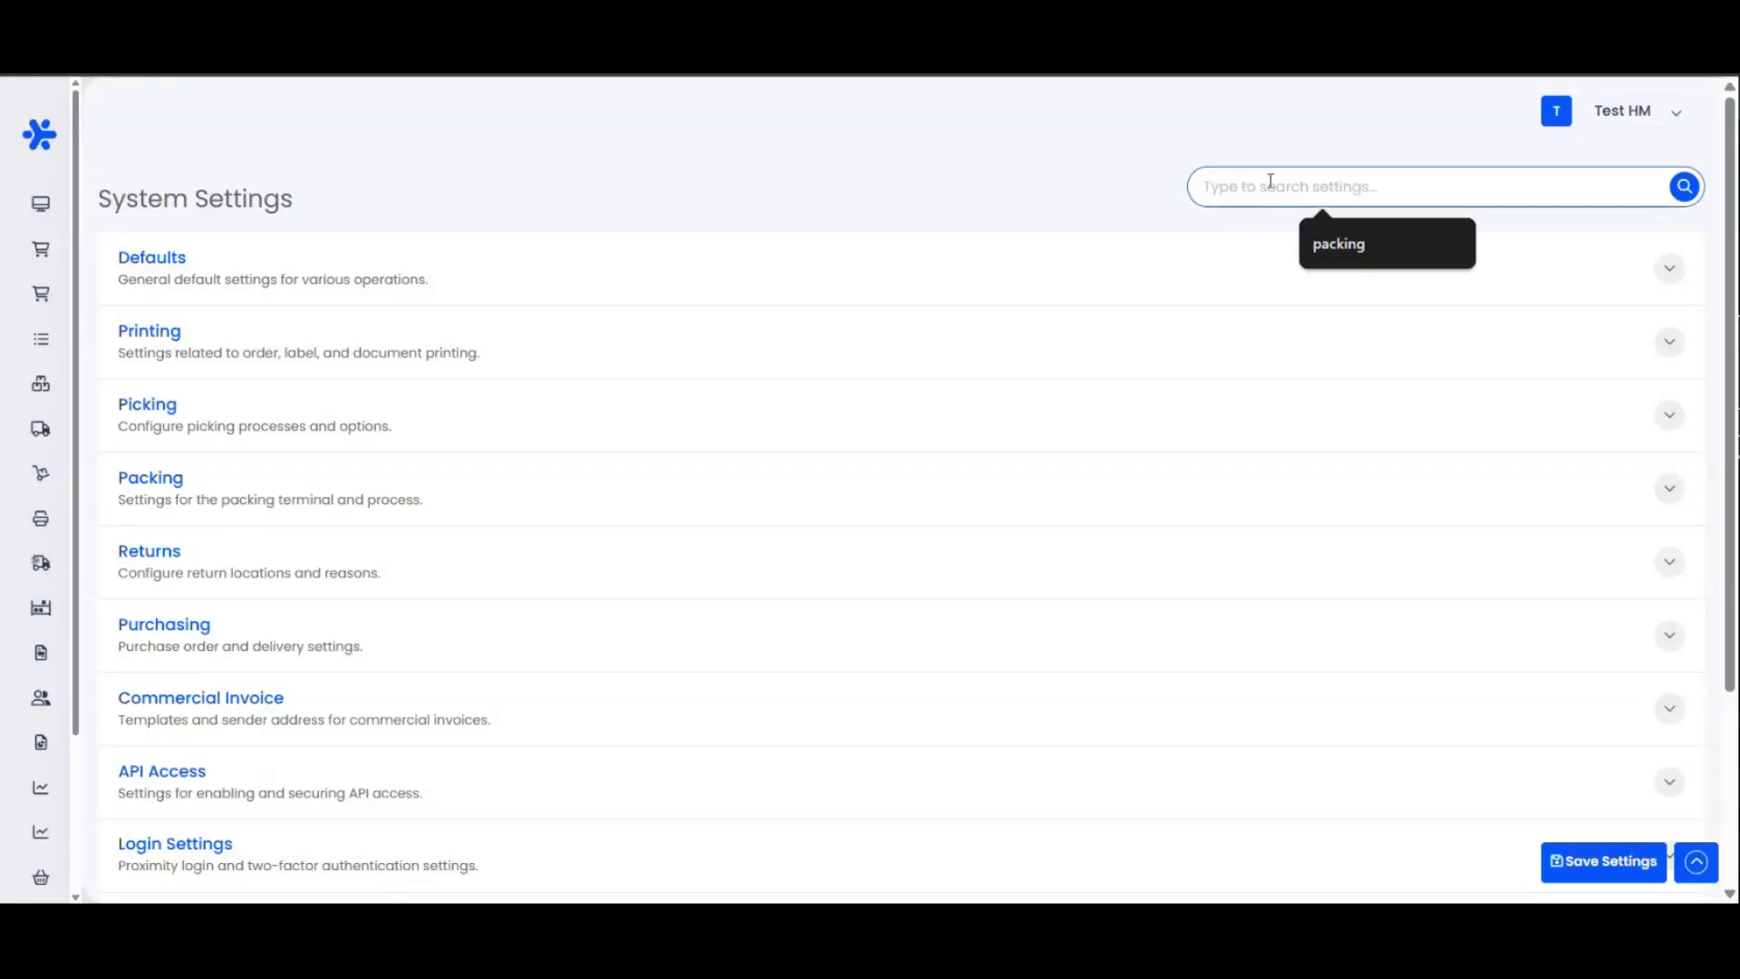
type("inst")
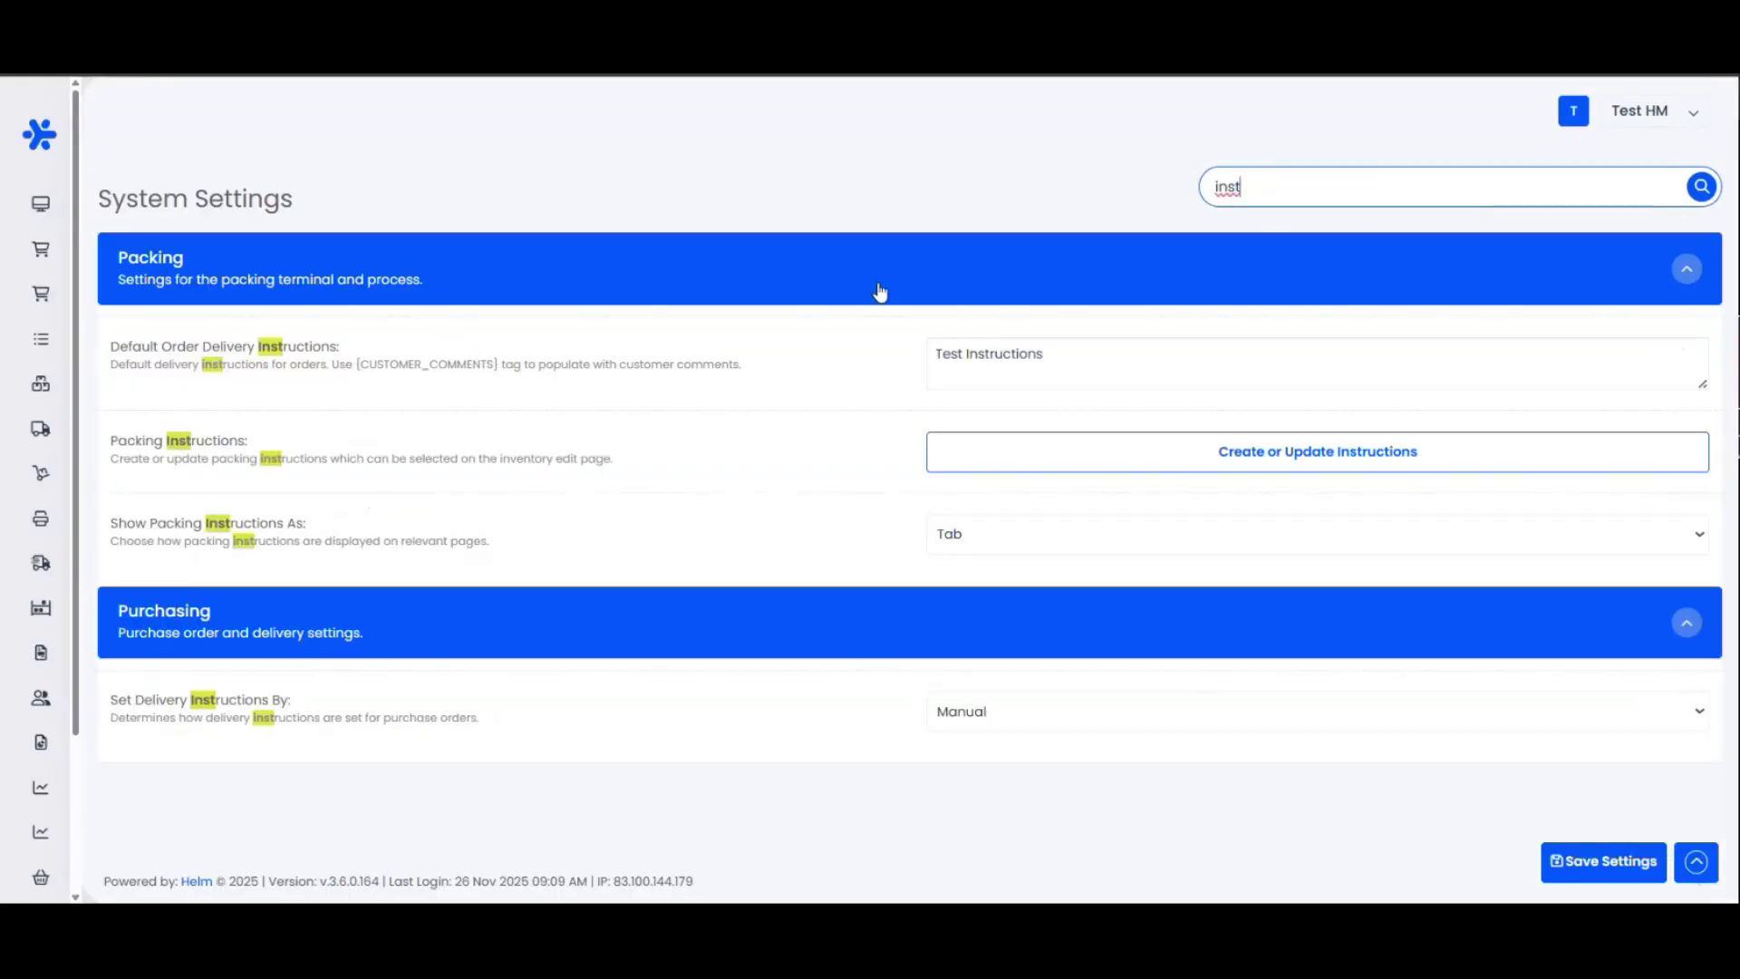
Examine the Packing Instructions setting and read through its list of instructions, leaving the list unedited
left_click_drag(649, 453, 99, 446)
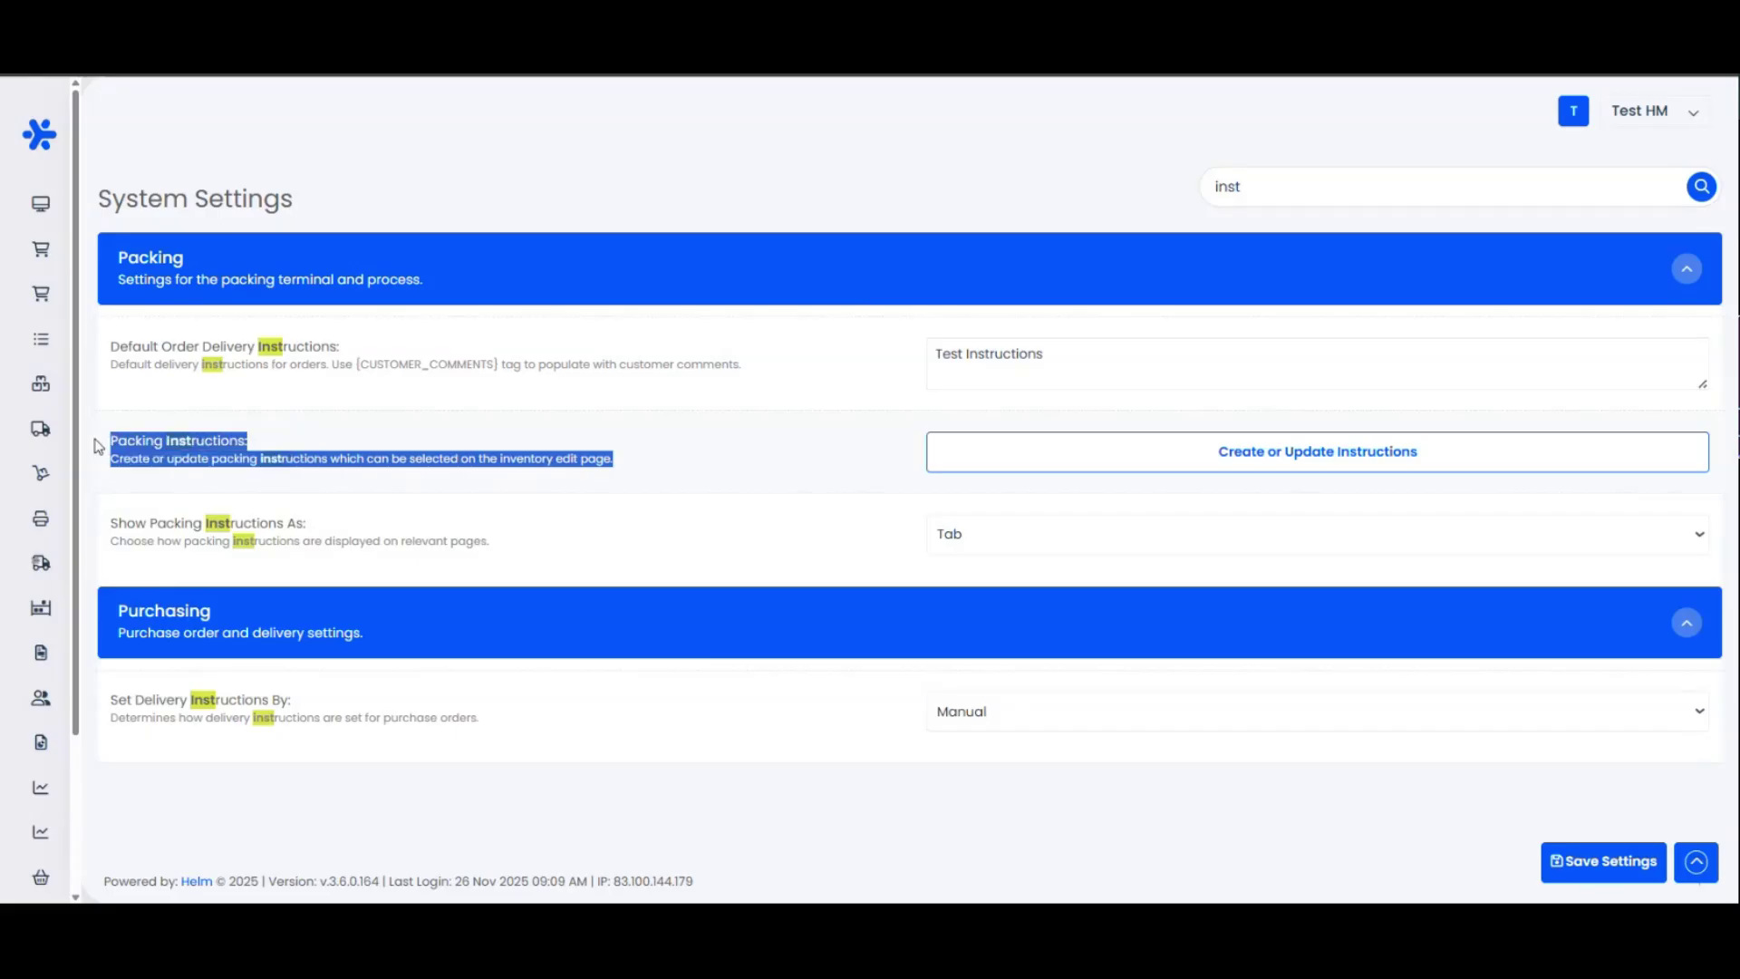
left_click(585, 478)
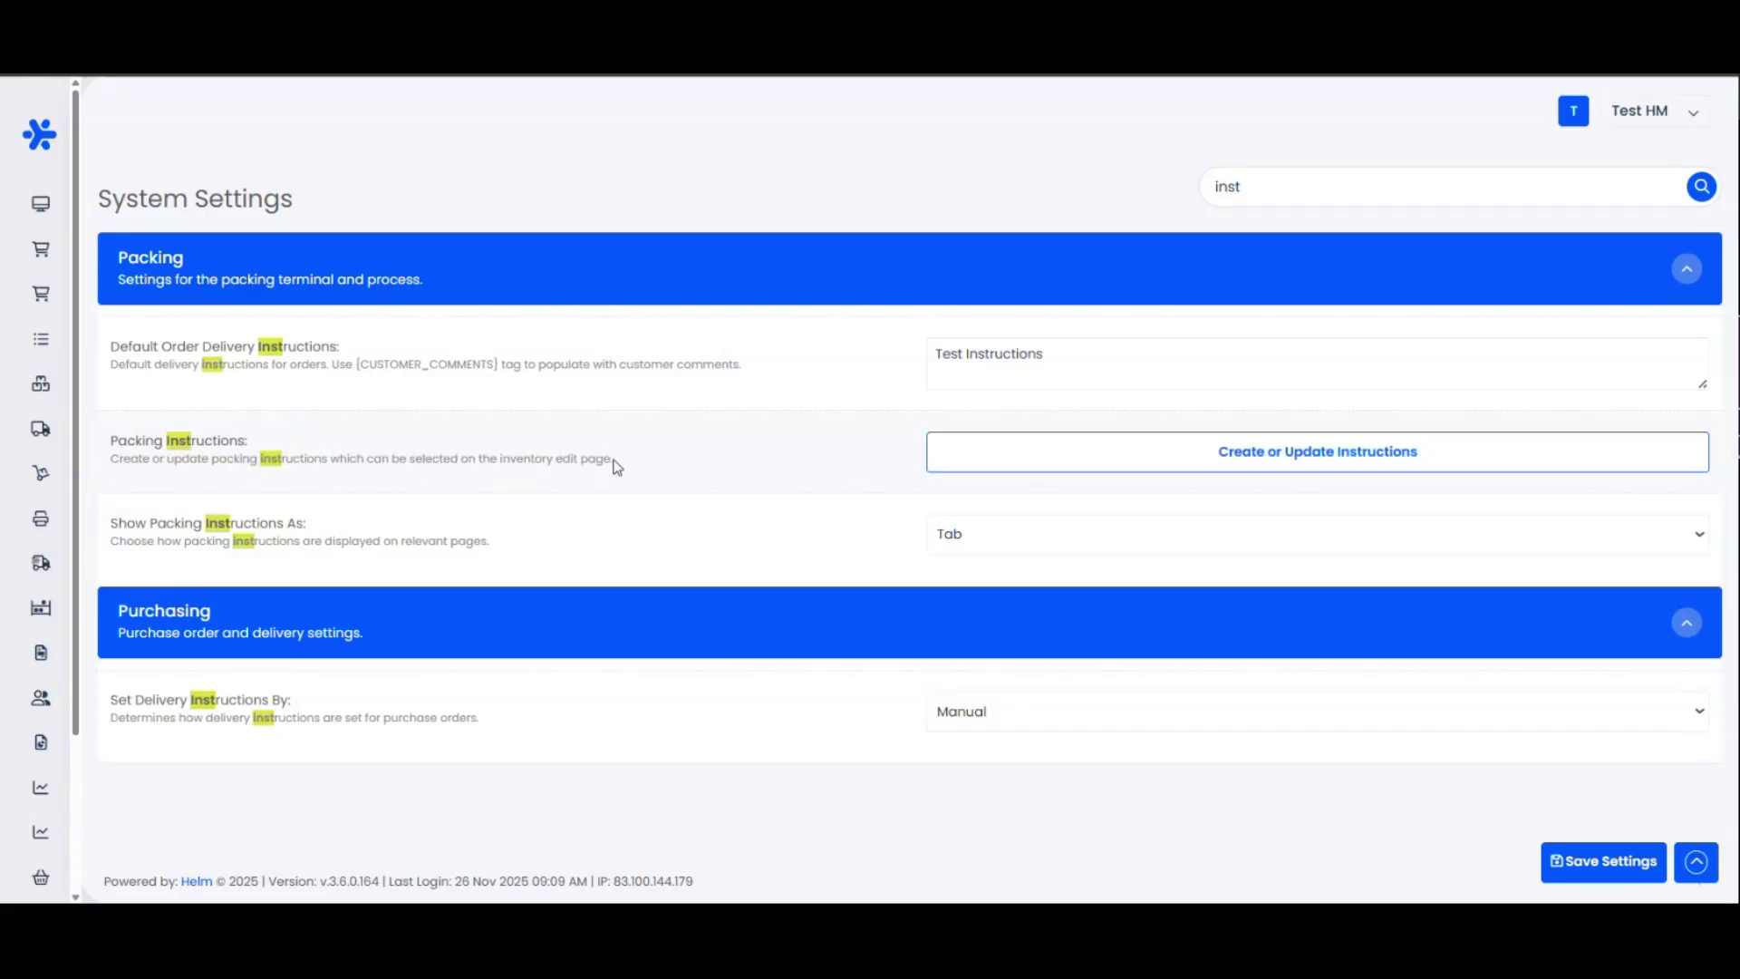
left_click_drag(630, 444, 576, 451)
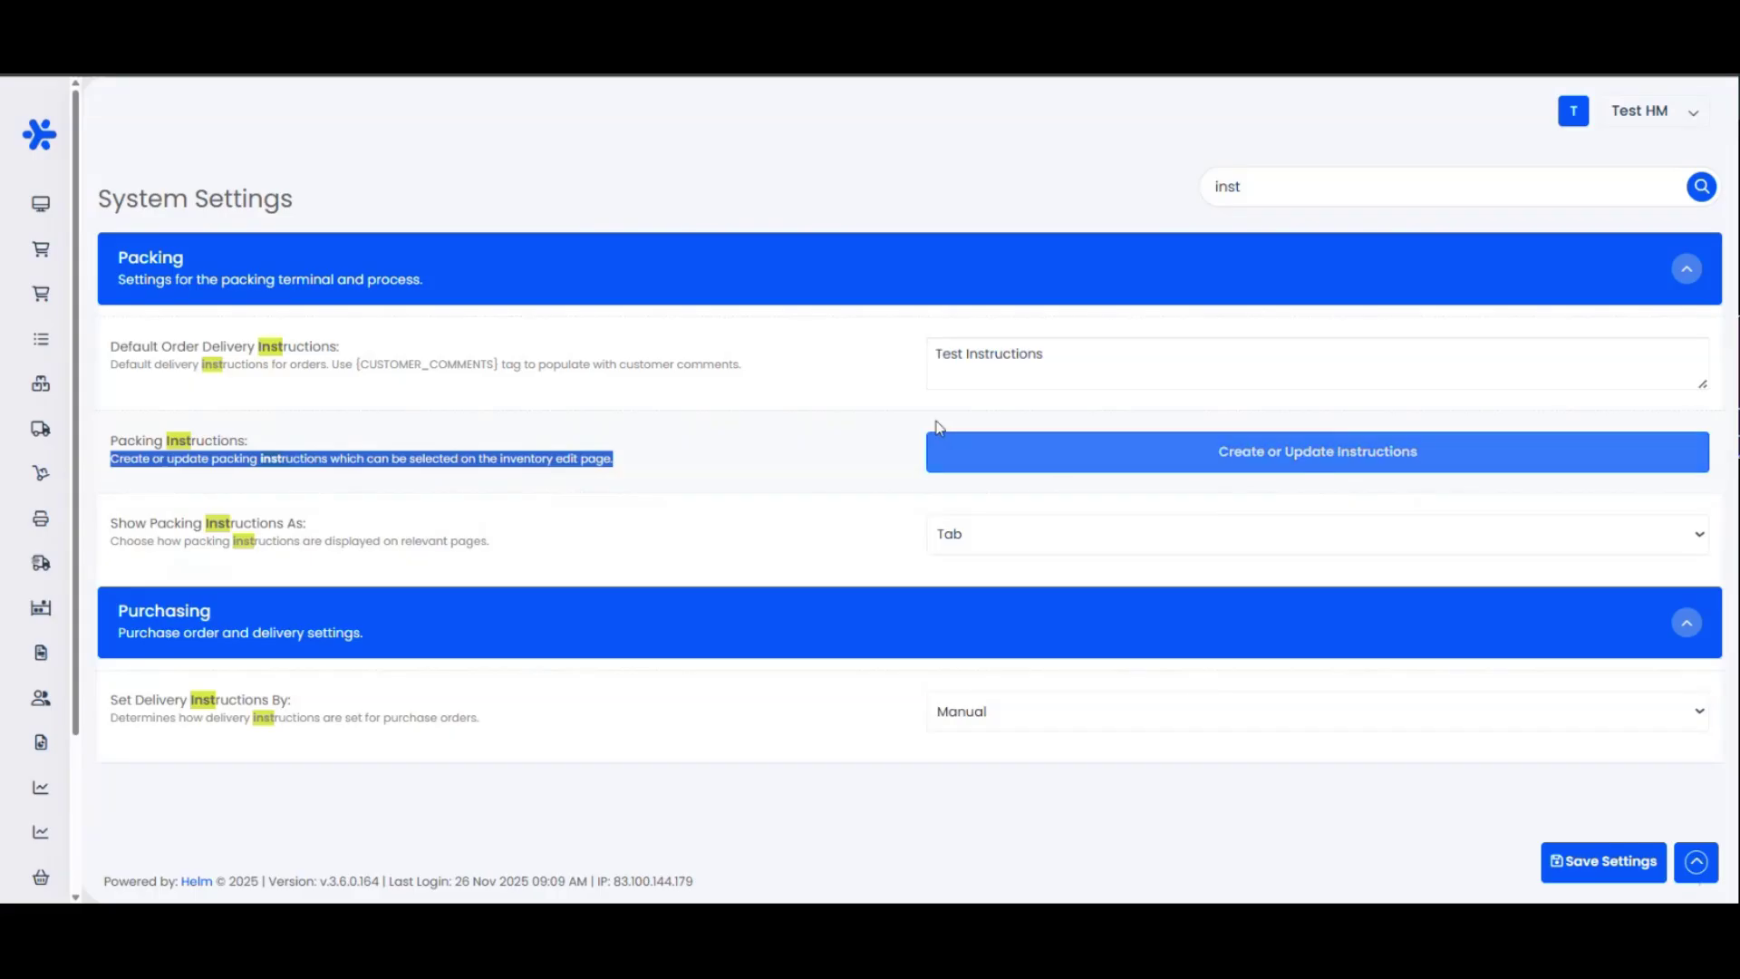
left_click(1094, 459)
scroll(591, 388, "down", 2)
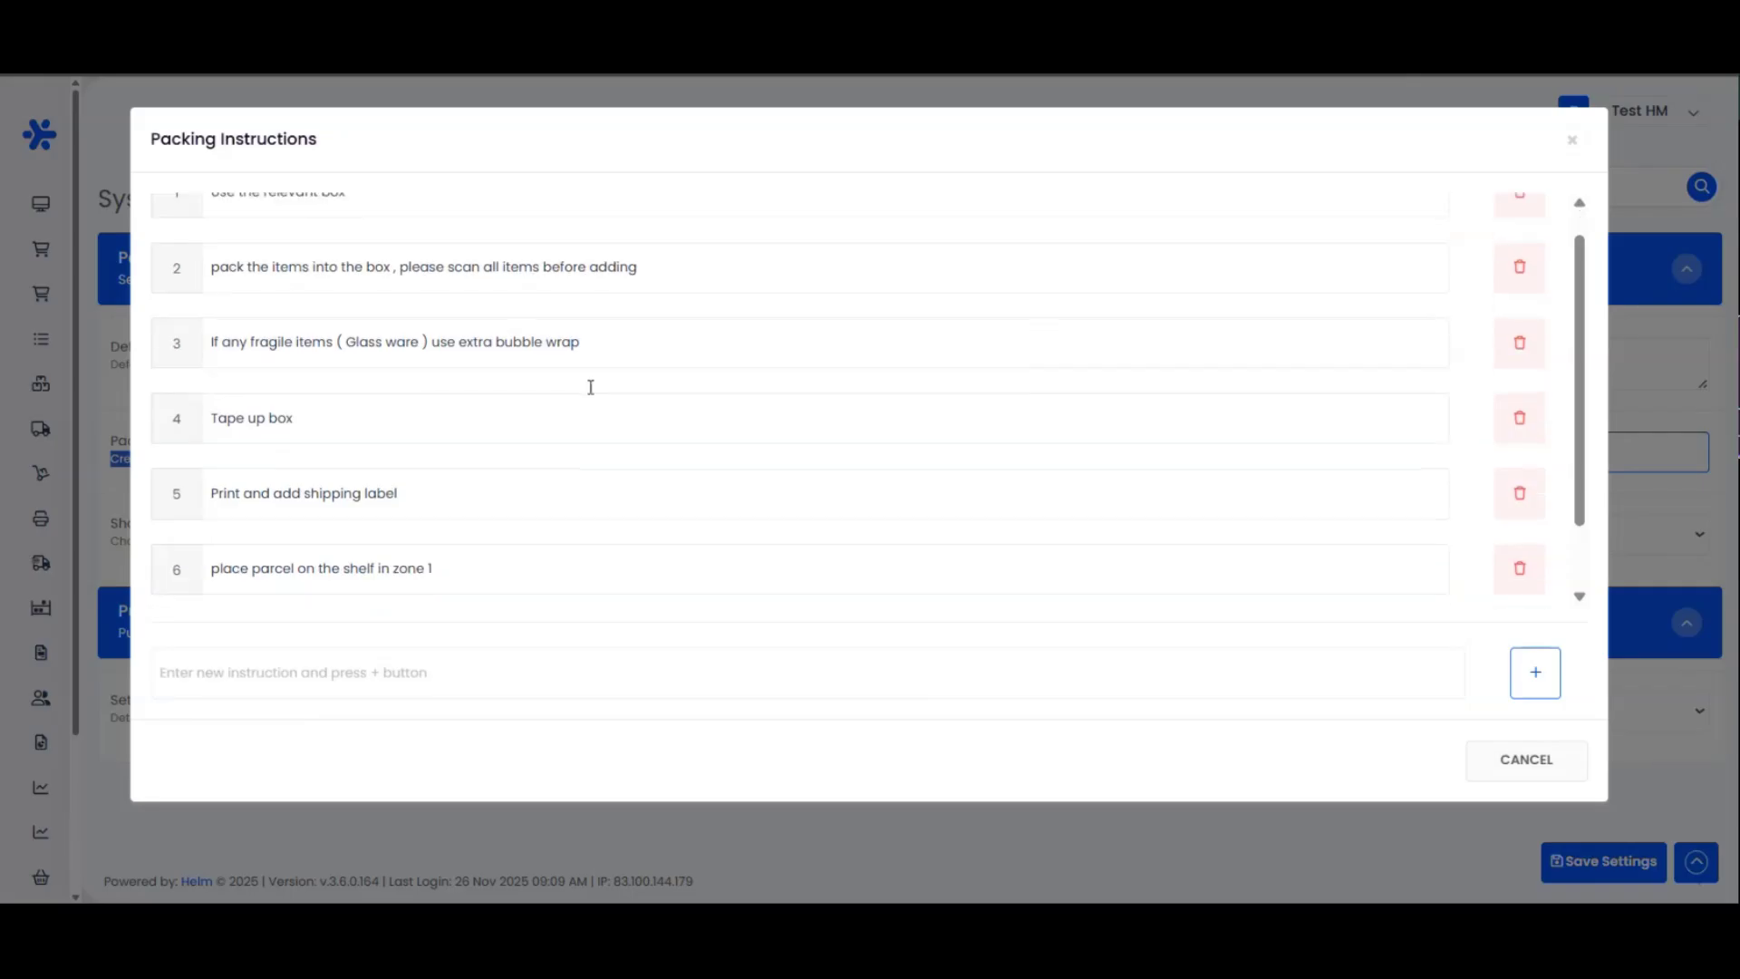
scroll(798, 517, "up", 2)
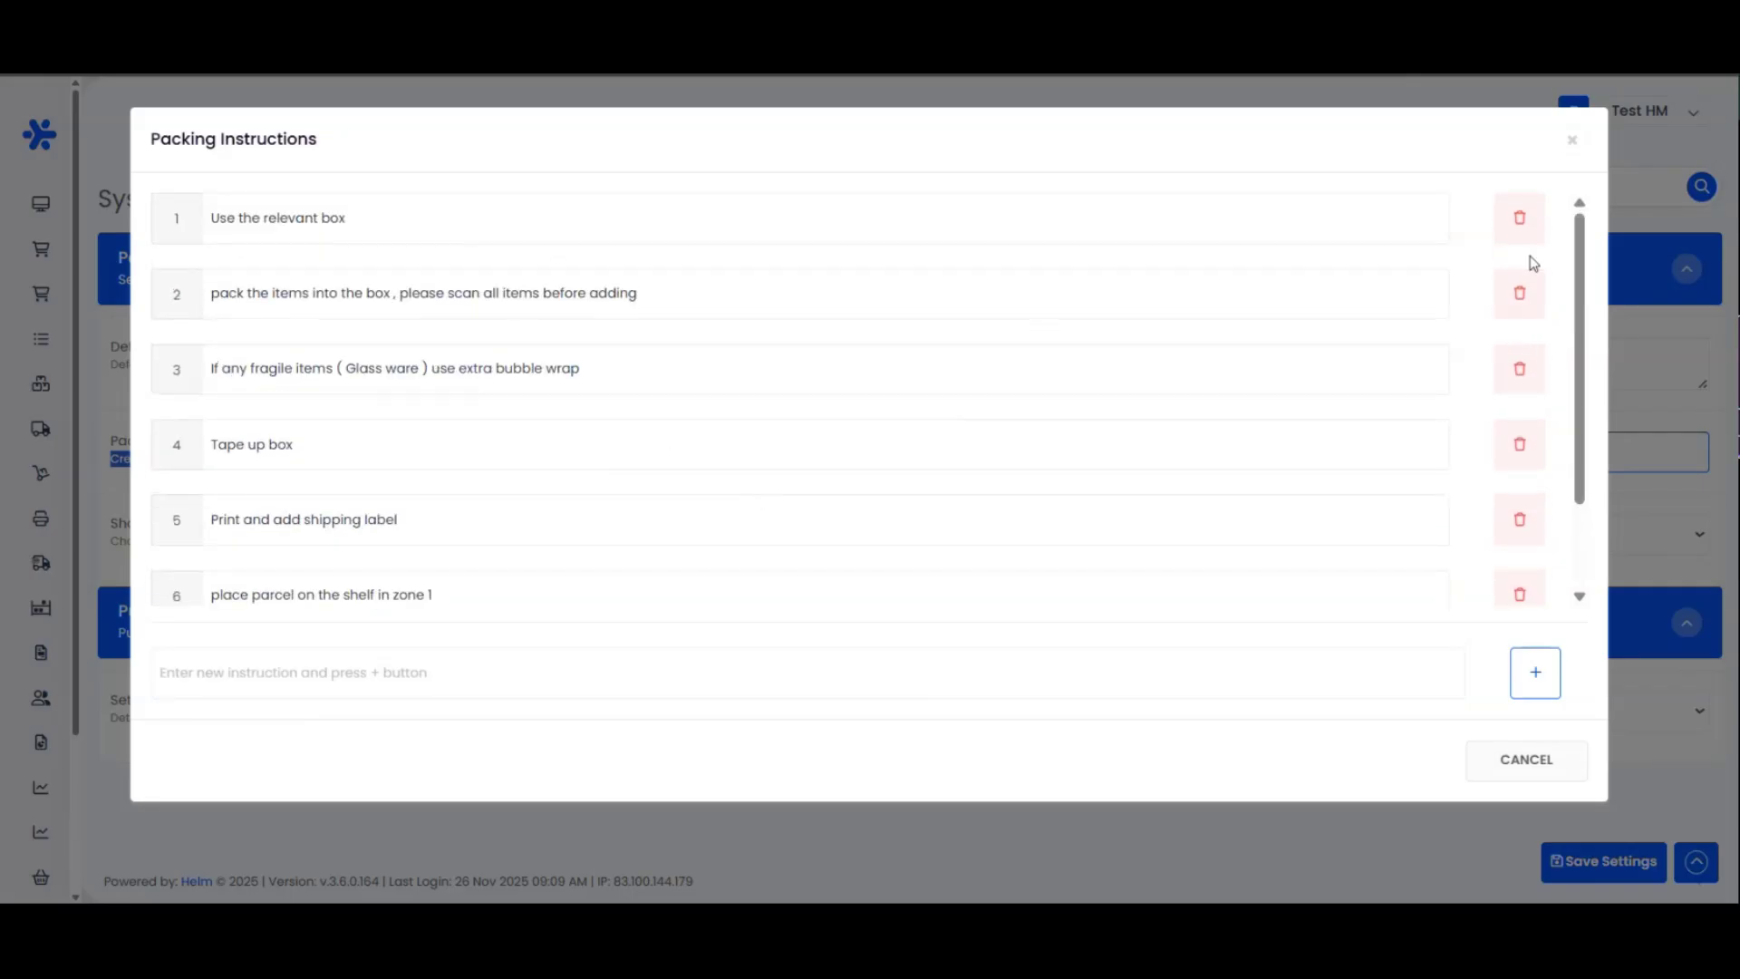
left_click(1569, 145)
Leave the system settings for the inventory list and open item 144-106 for editing
mouse_move(136, 351)
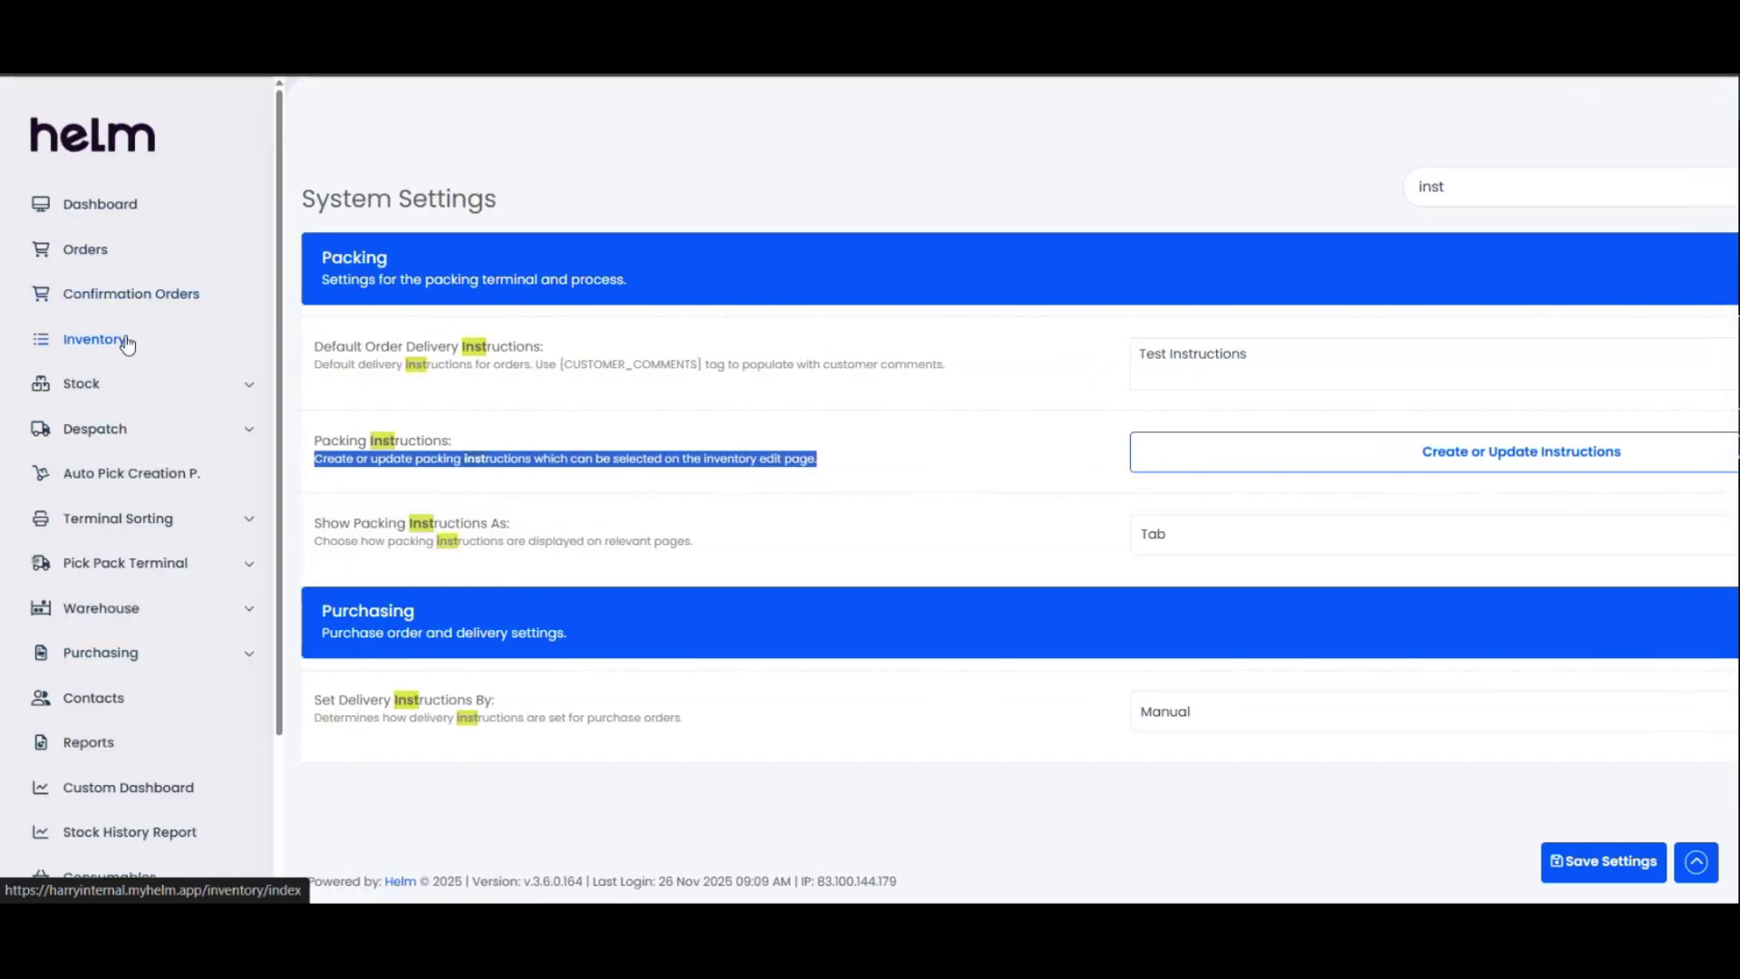
left_click(132, 338)
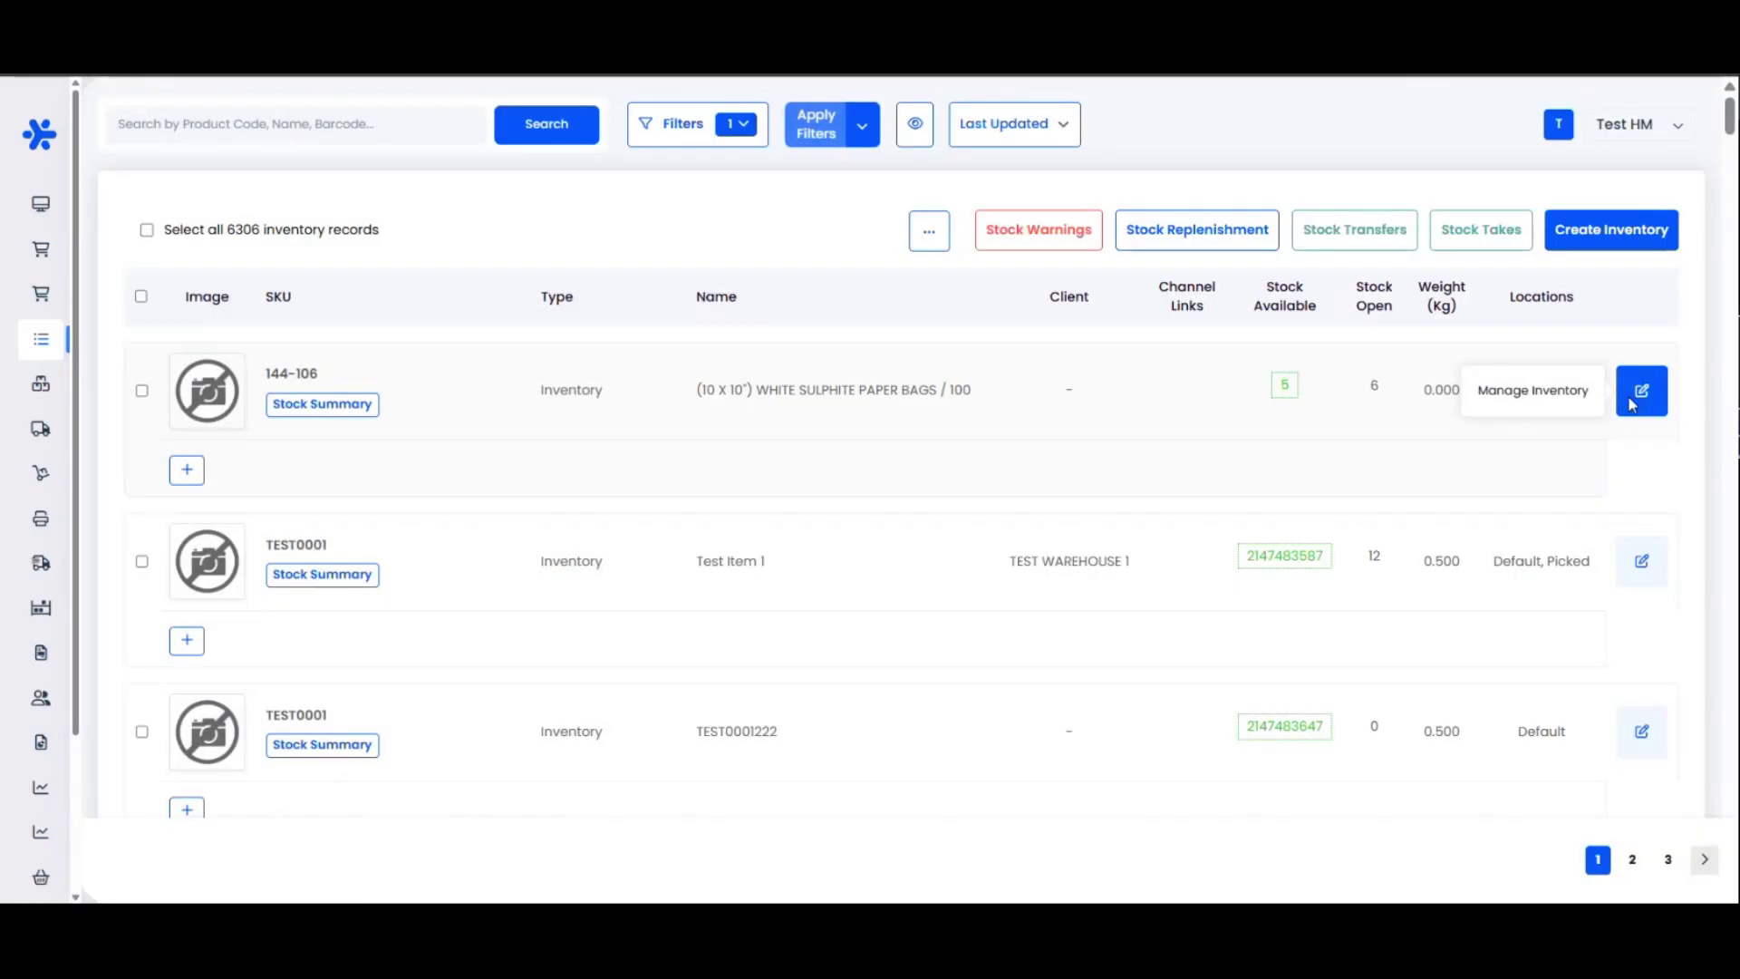
left_click(789, 501)
Assign the packing instruction "Tape up box" to the inventory item
scroll(498, 562, "down", 6)
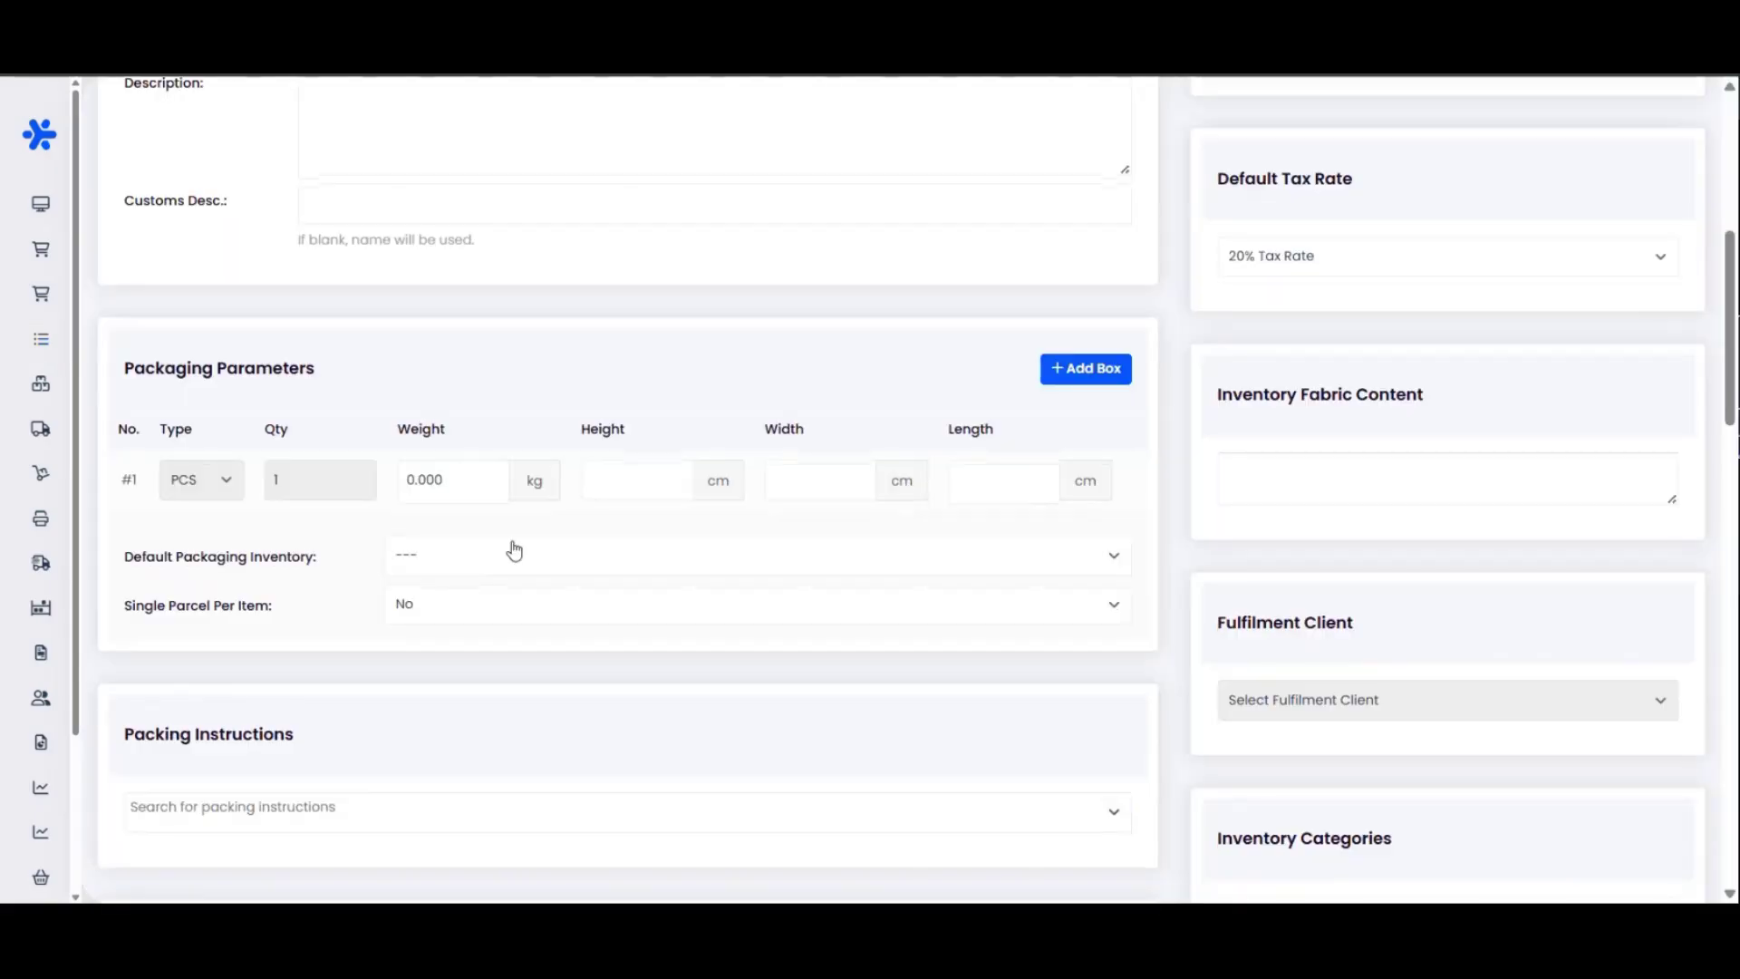
scroll(282, 567, "down", 1)
scroll(282, 568, "down", 2)
left_click(586, 585)
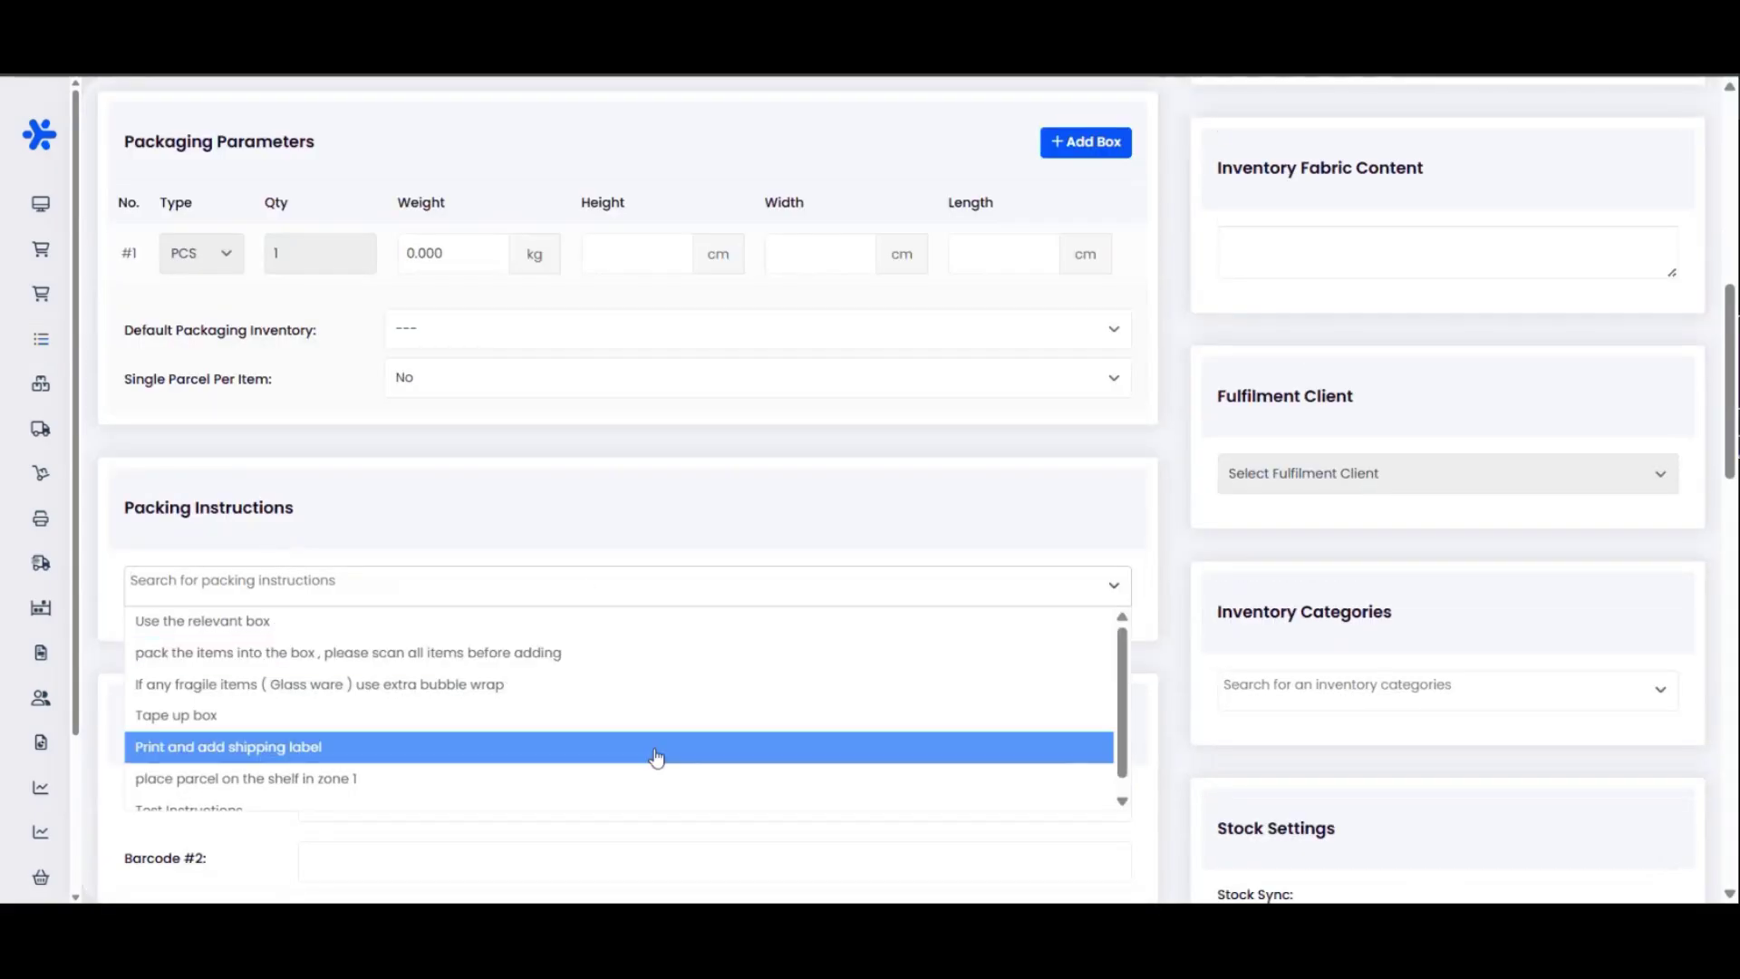
scroll(670, 686, "down", 1)
left_click(997, 696)
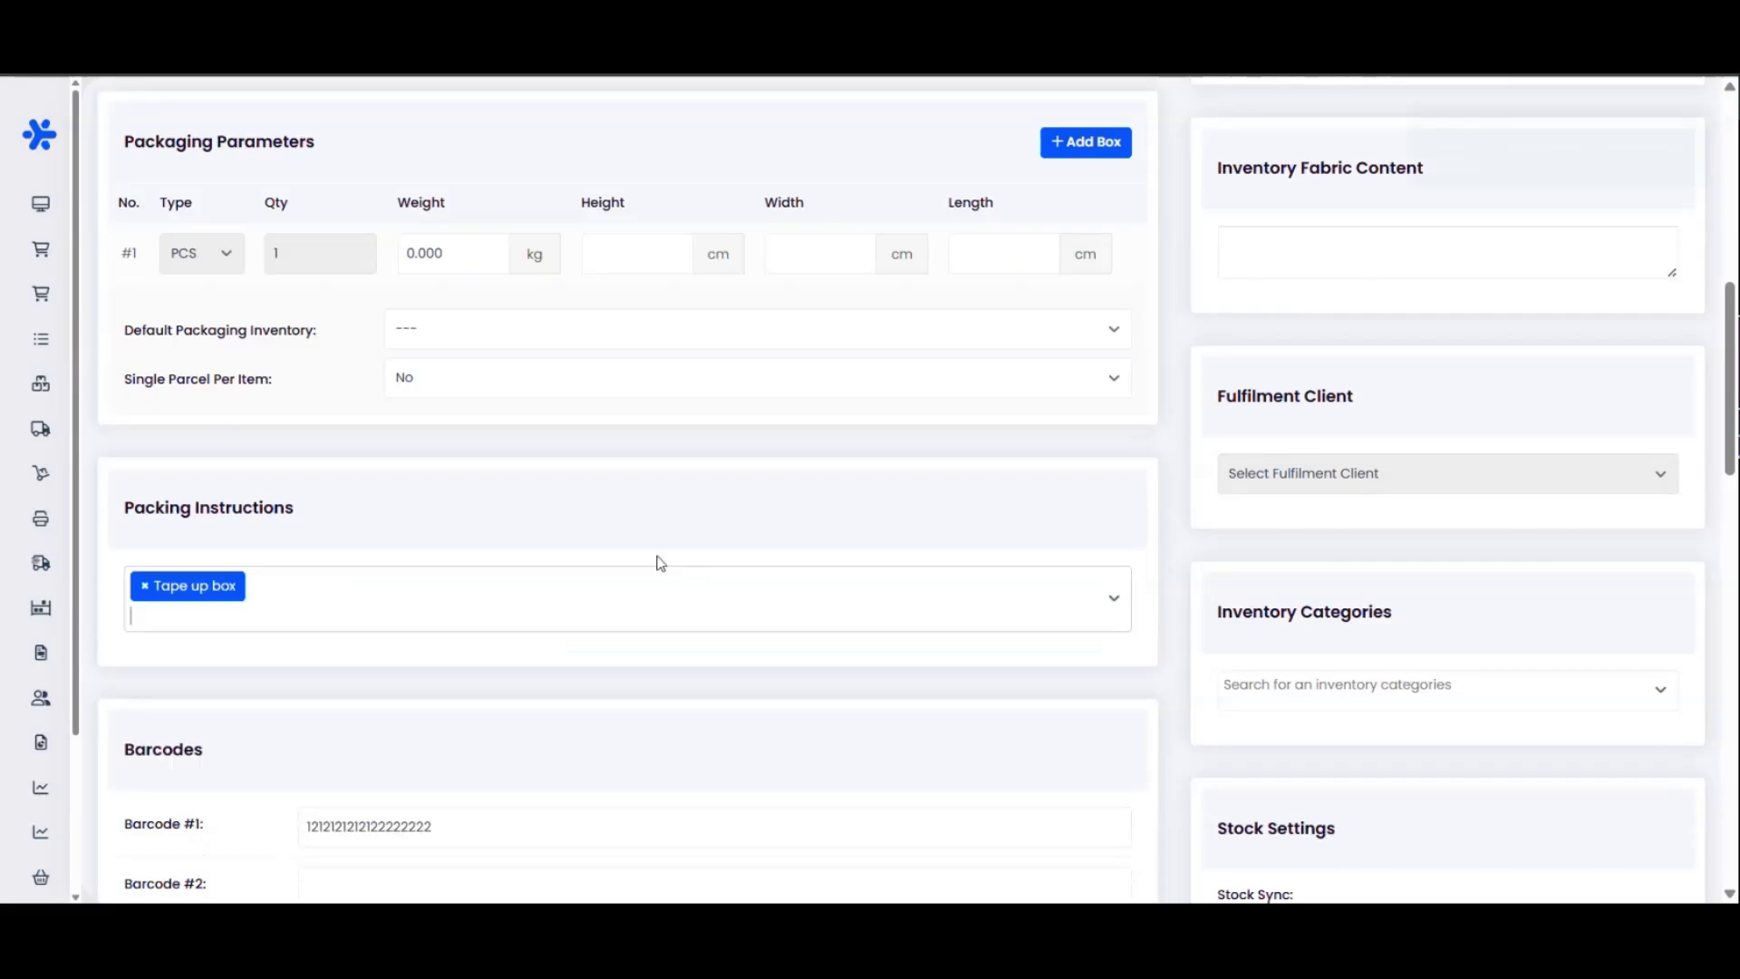
Add the packing instructions "If any fragile items ( Glass ware ) use extra bubble wrap", "Use the relevant box" and "place parcel on the shelf in zone 1"
left_click(187, 569)
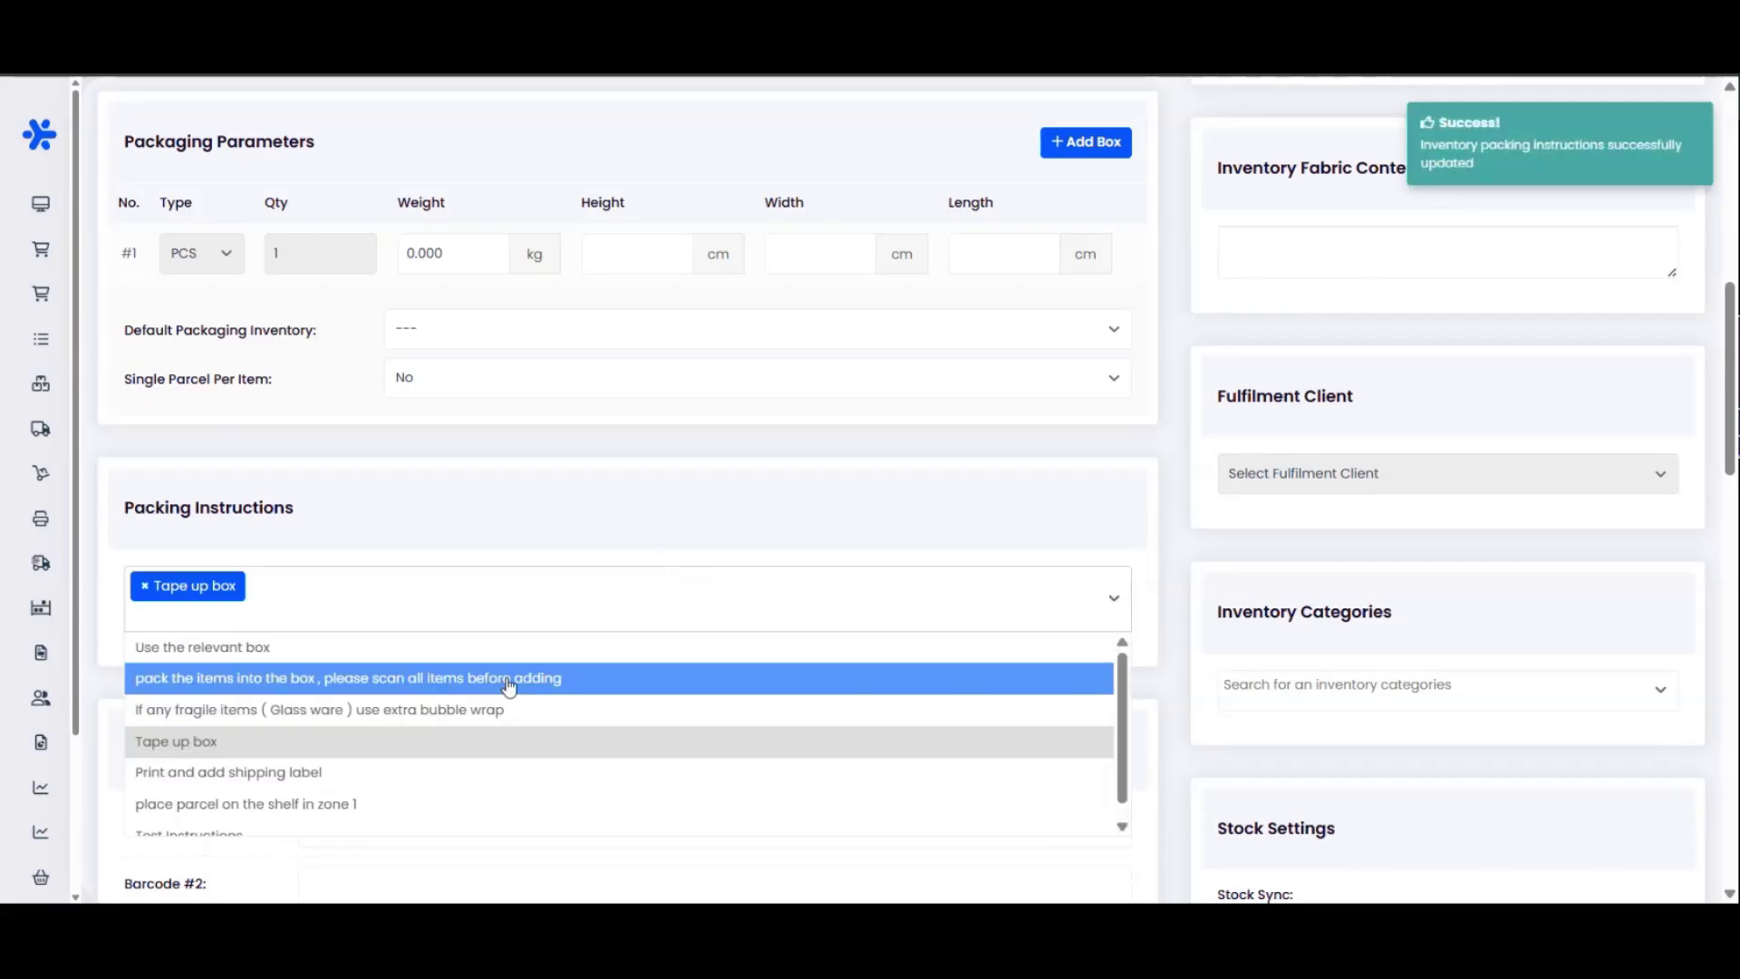
left_click(391, 716)
left_click(738, 585)
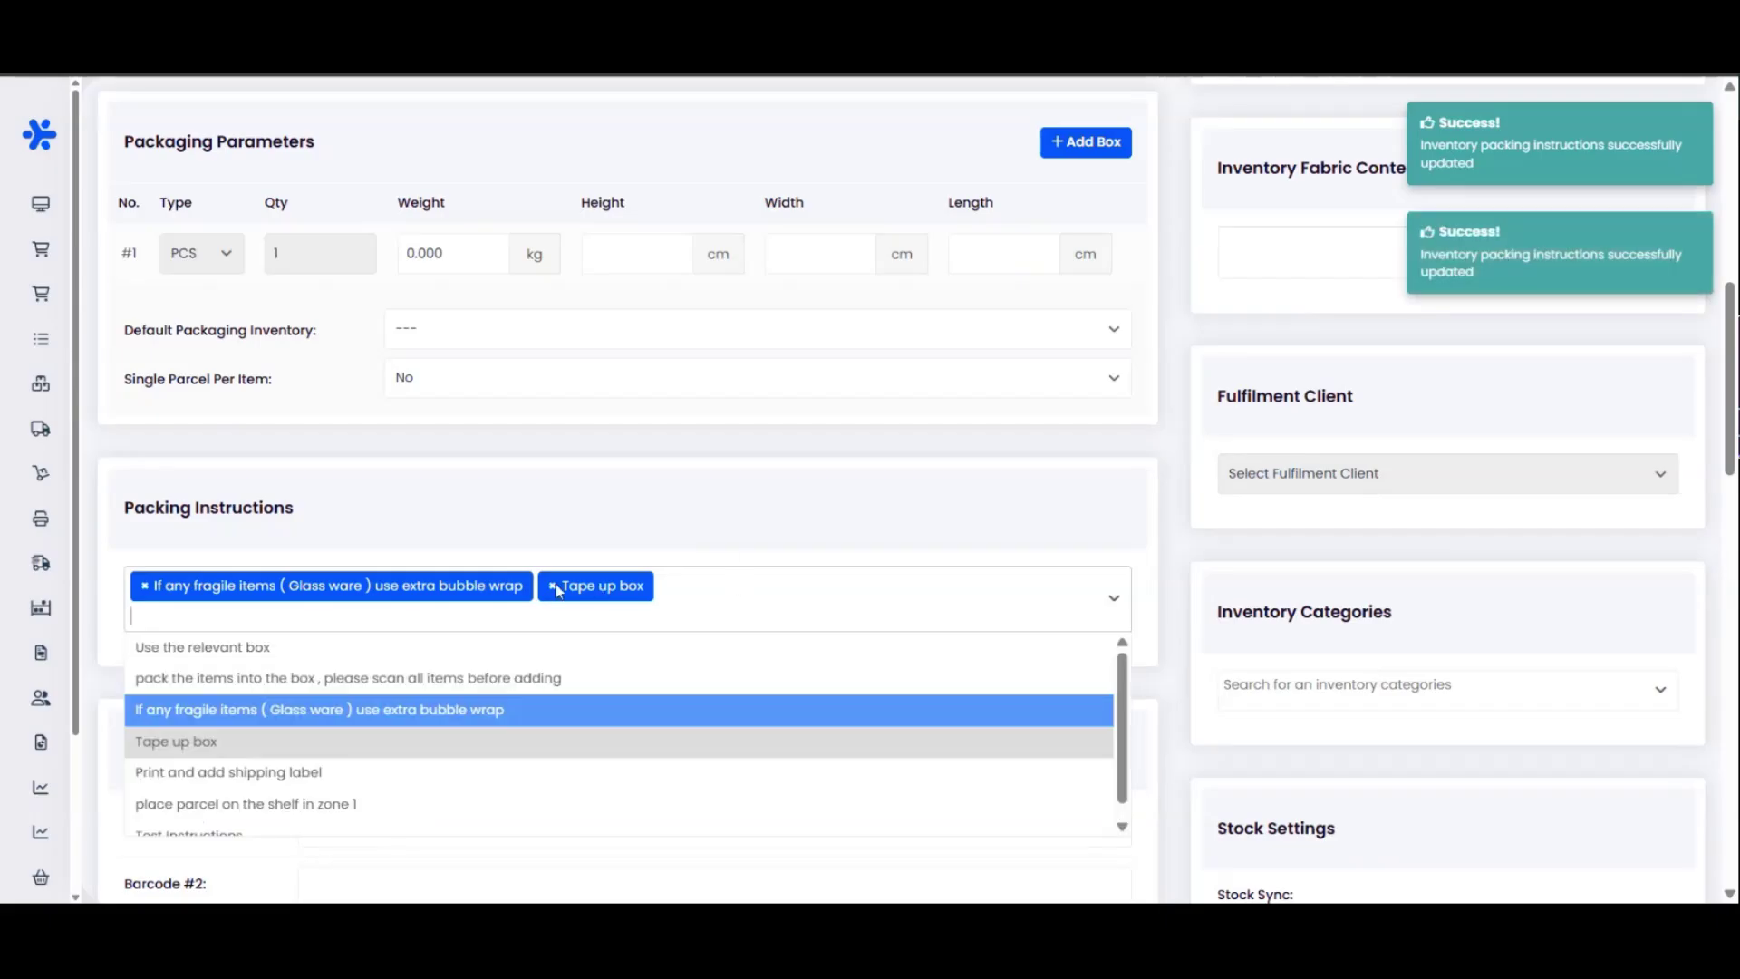
left_click(447, 649)
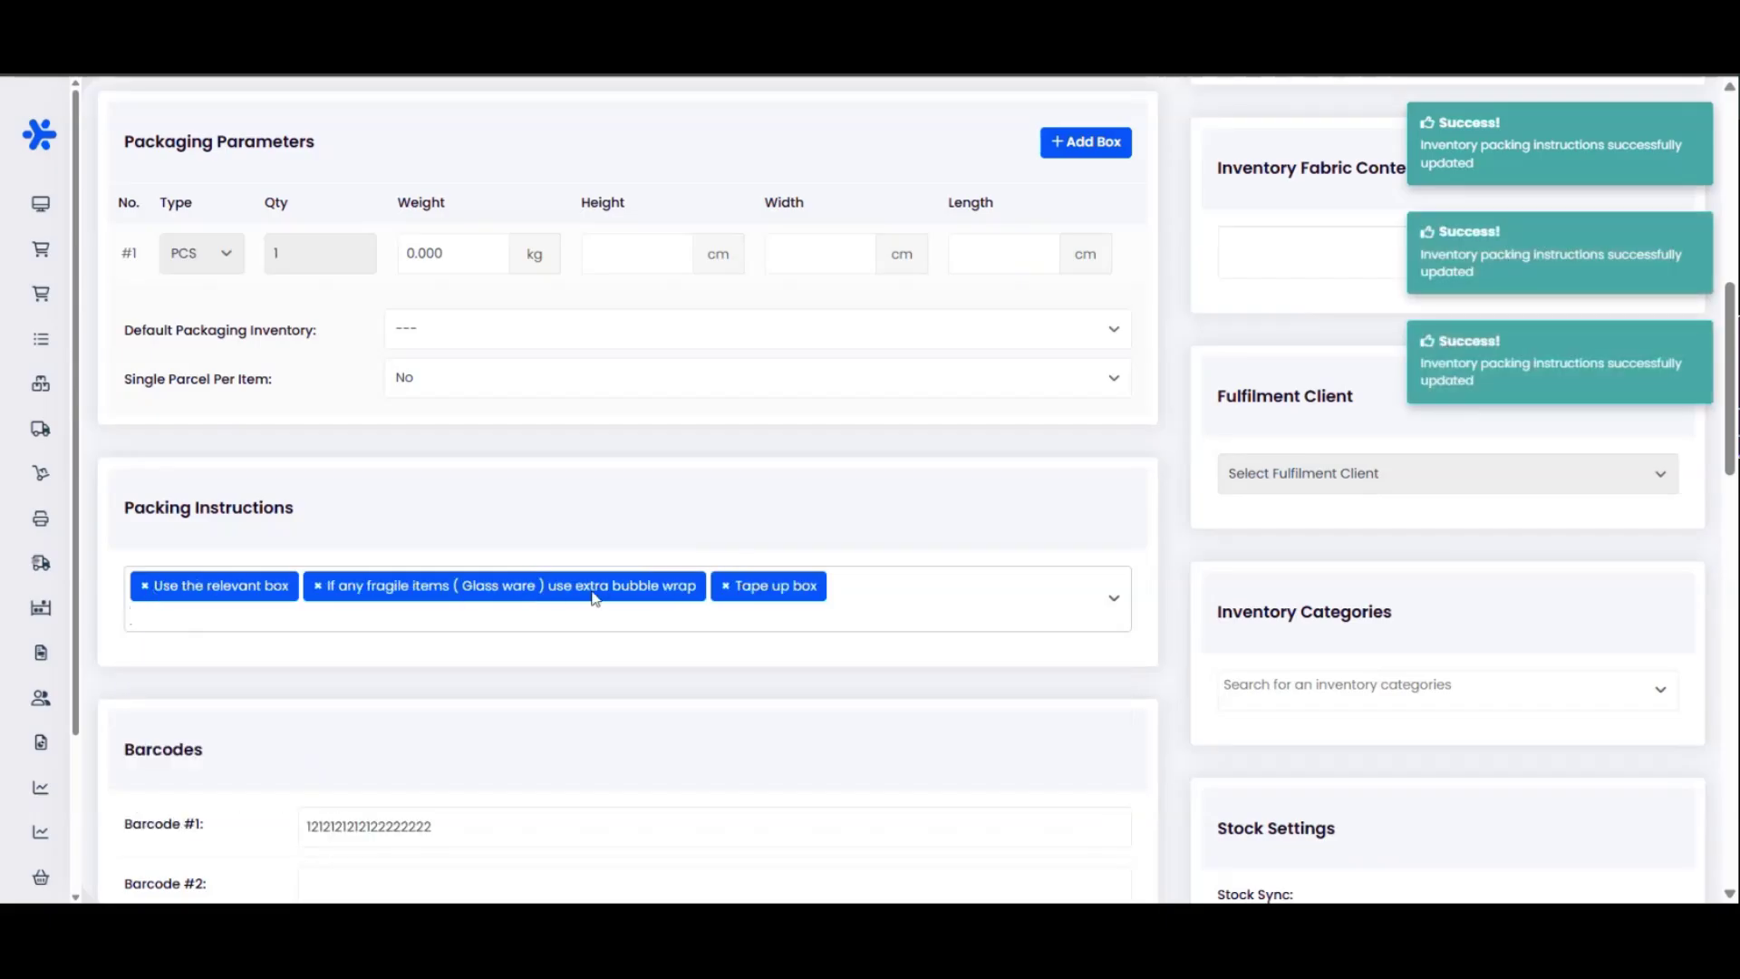
left_click(927, 581)
left_click(544, 793)
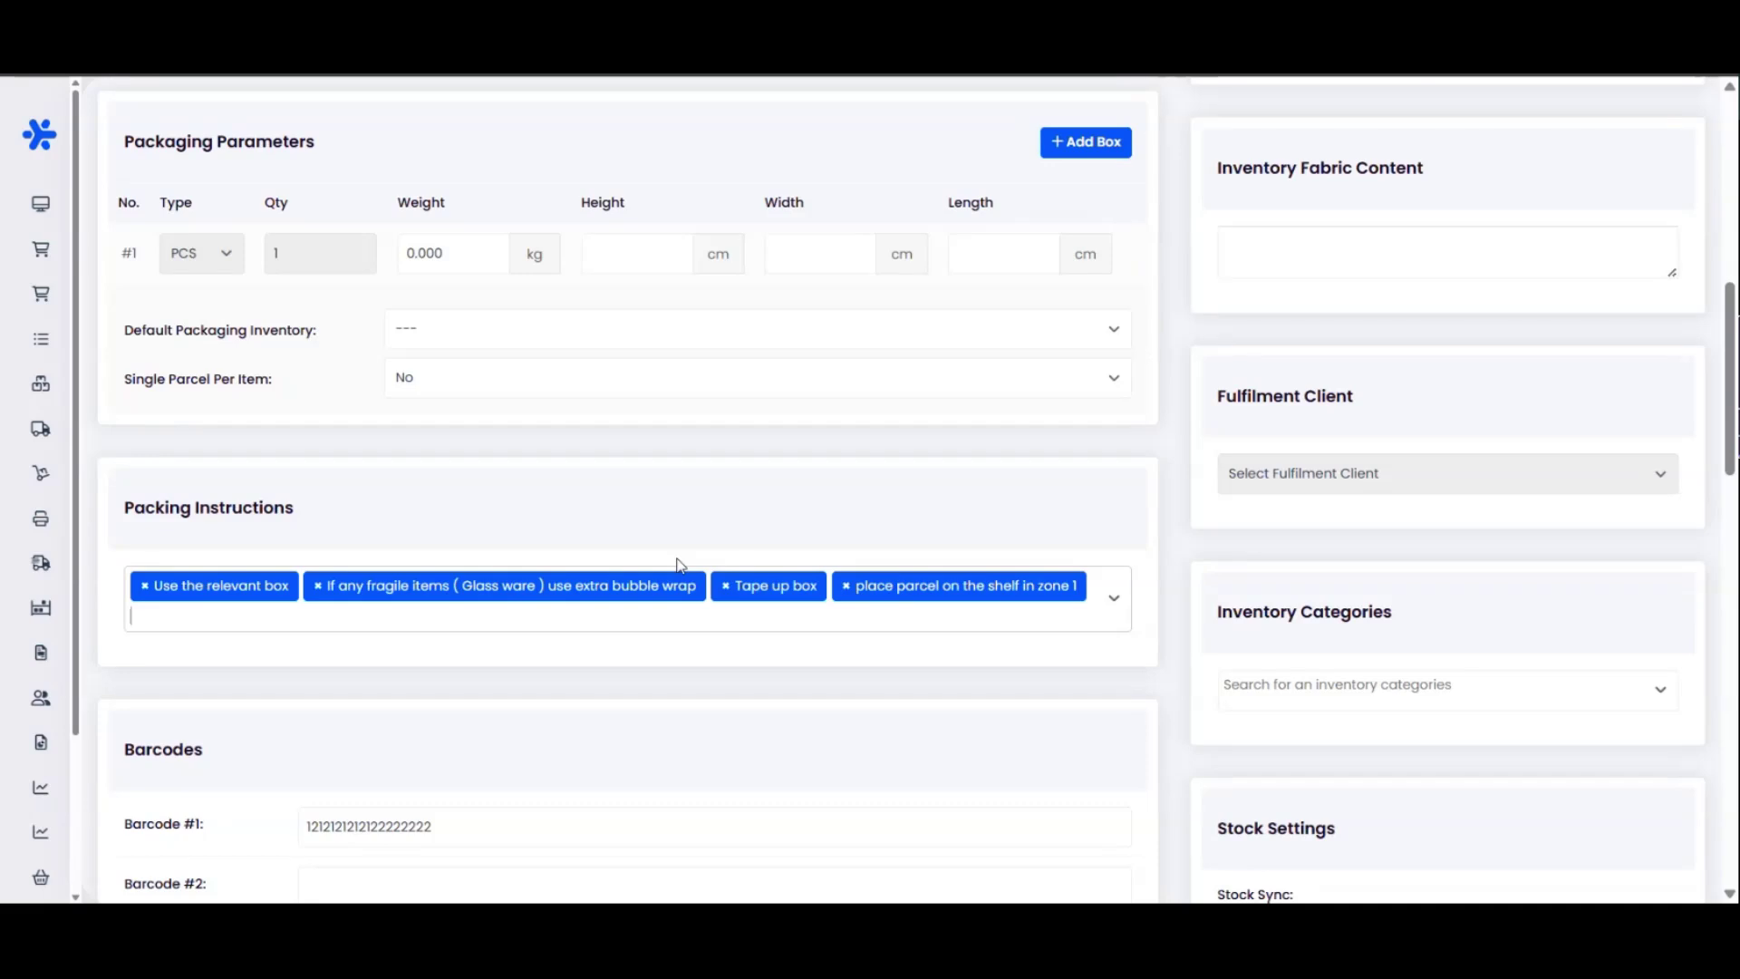
left_click(251, 610)
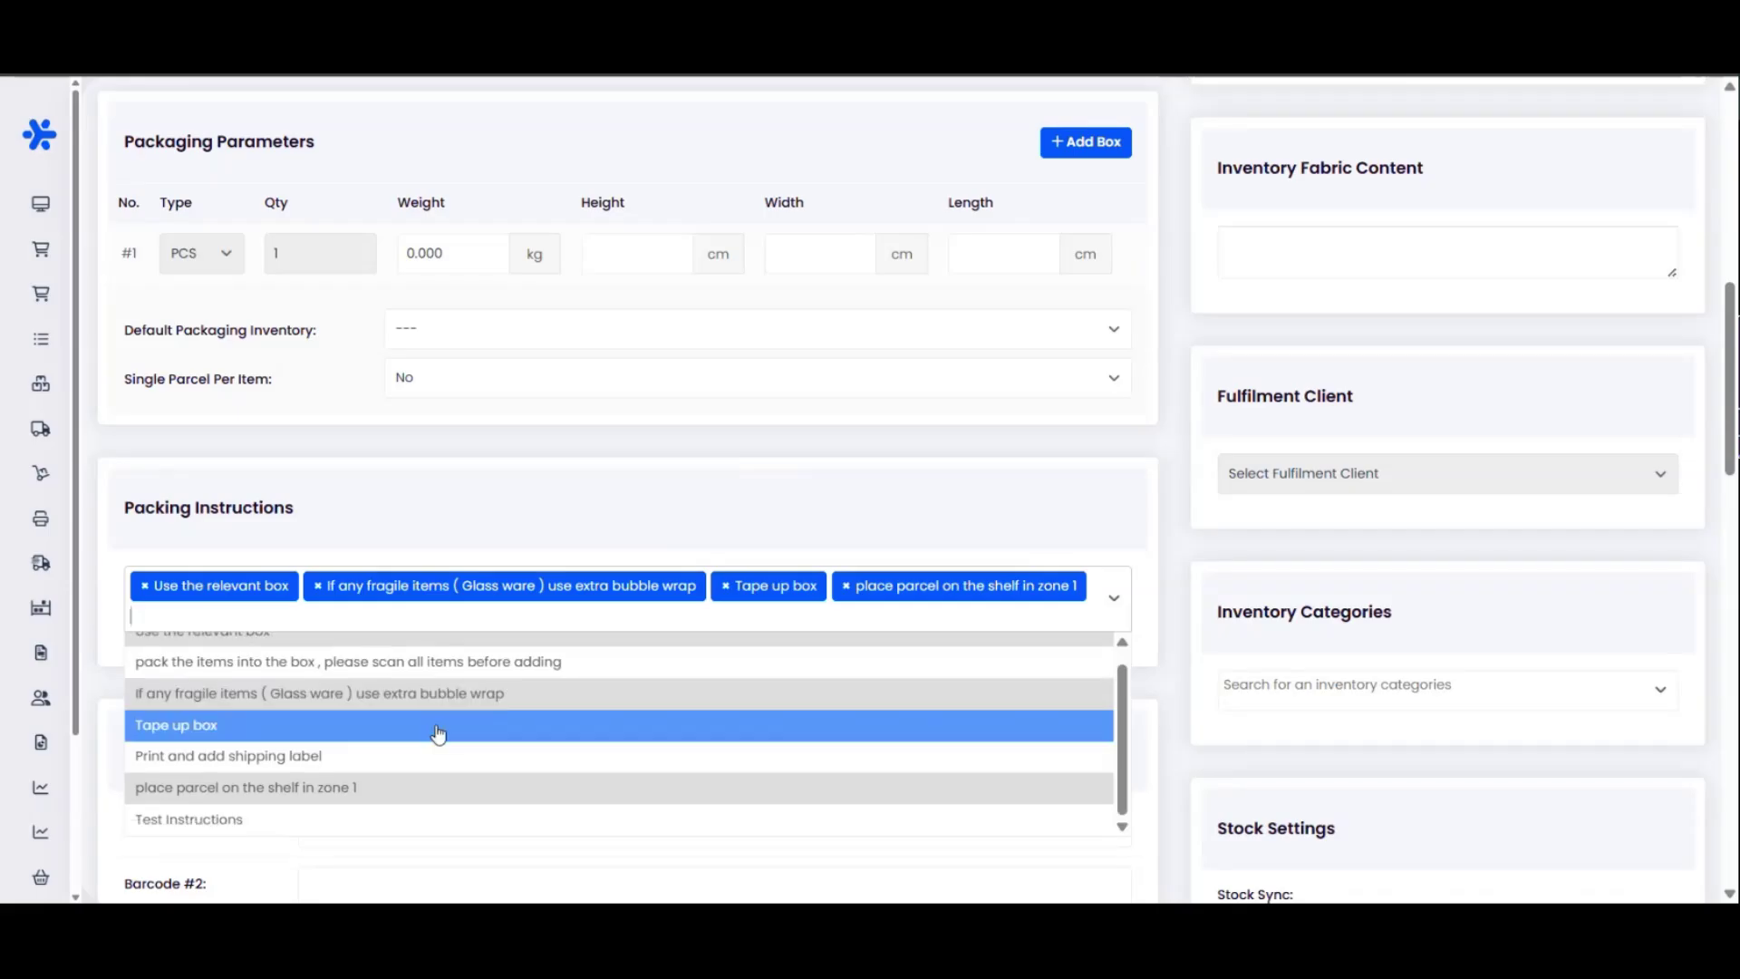
left_click(960, 517)
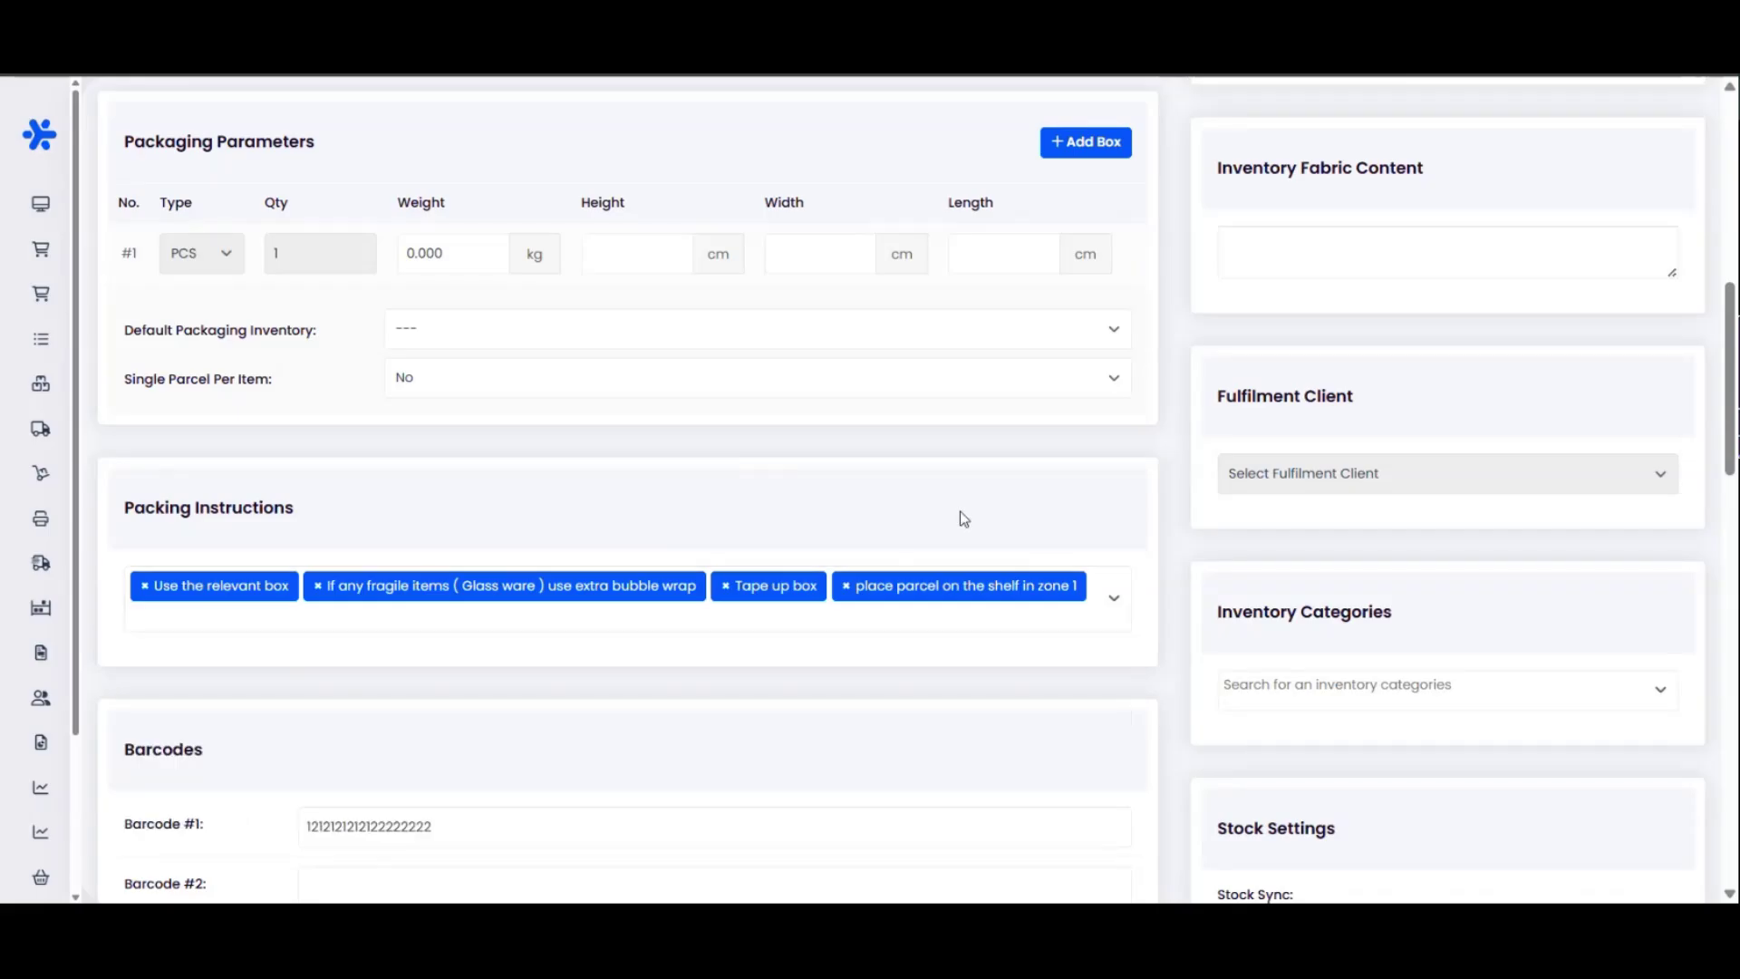